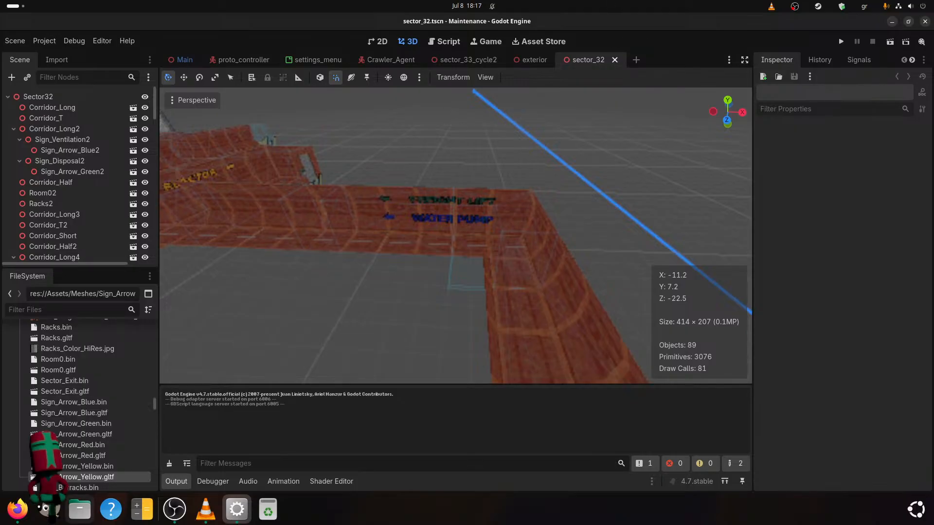
Switch to OBS, move the Avatar source higher along the canvas edge, and return to the Godot editor
left_click(174, 509)
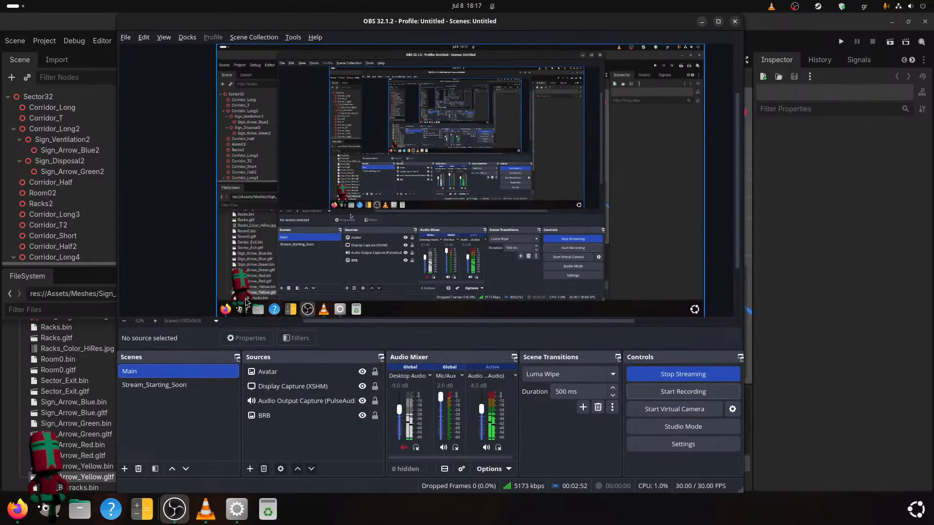
left_click_drag(240, 286, 238, 174)
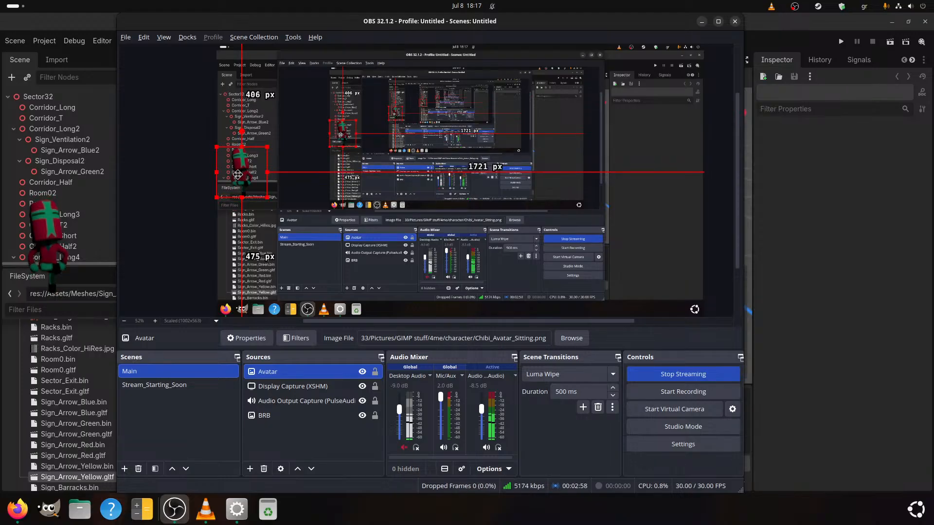
left_click(702, 22)
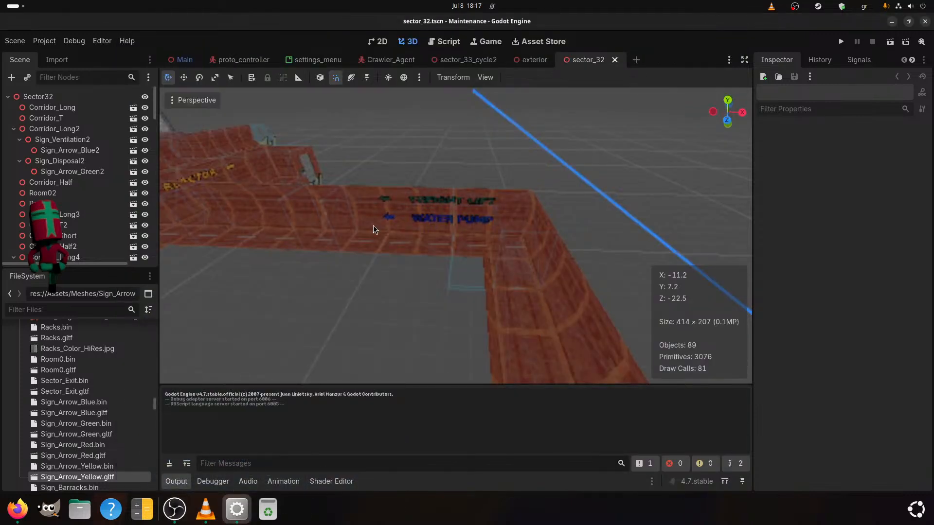
Select the Vent_Pump machine in the ventilation chamber and focus the 3D view on it
middle_click_drag(323, 219, 661, 247)
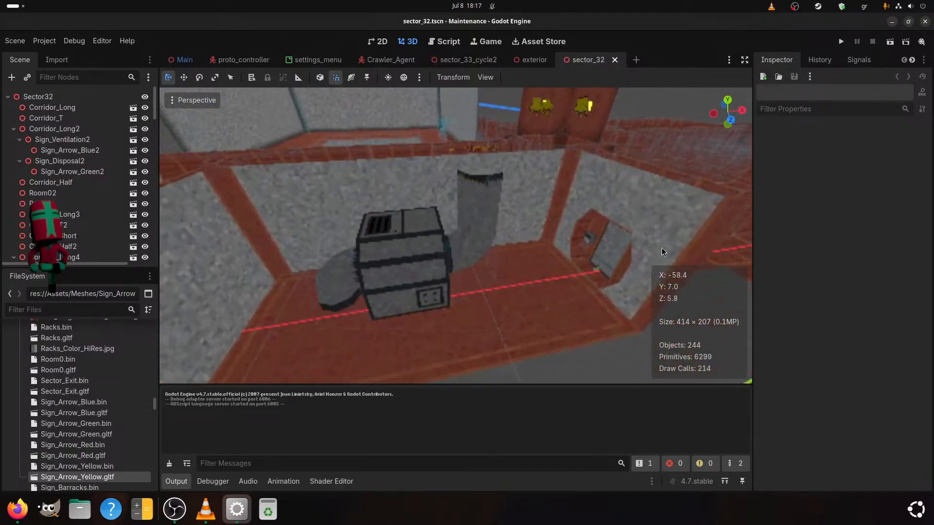
scroll(661, 247, "up", 2)
left_click(441, 297)
middle_click_drag(441, 296, 476, 241, "shift")
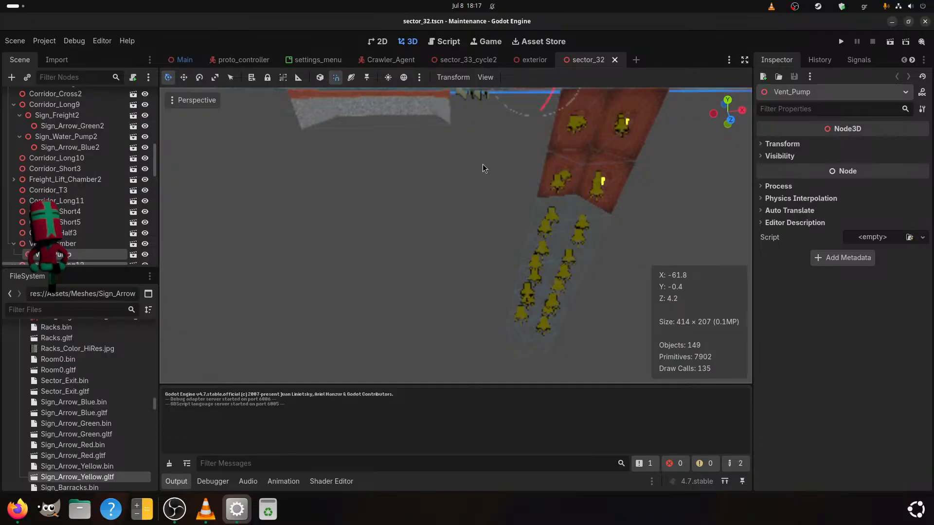
key("f")
middle_click_drag(473, 208, 455, 202)
scroll(455, 203, "up", 1)
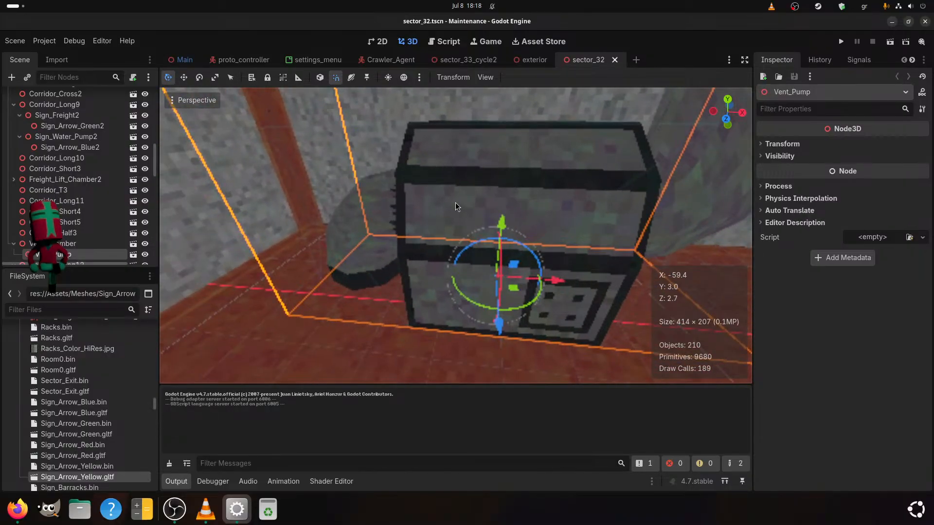
Filter the project files for "val" and instance Valve.gltf twice as a child of Vent_Pump
scroll(78, 202, "down", 3)
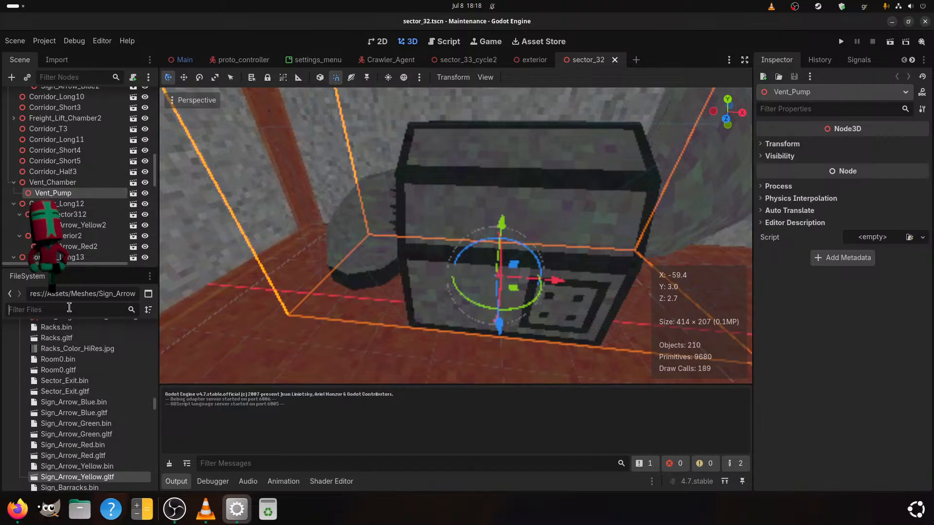
type("ωαλ")
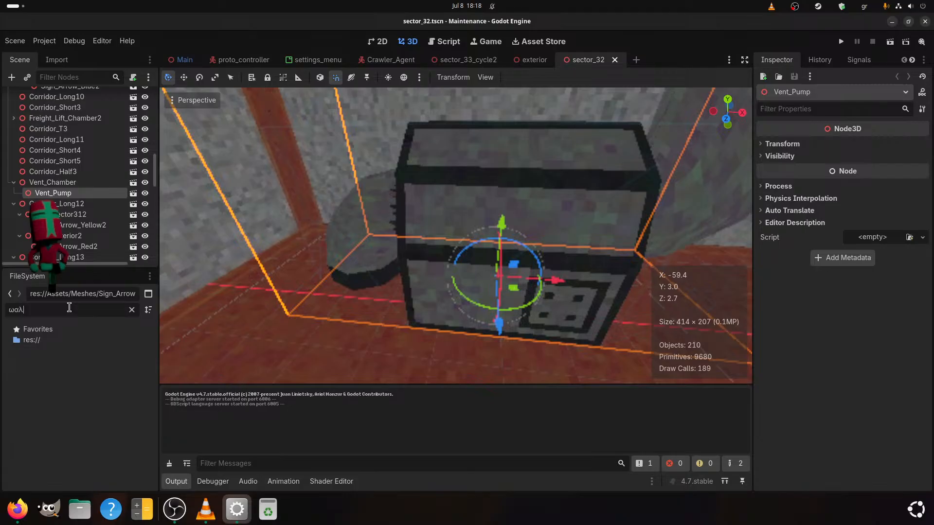
key("BackSpace")
key("BackSpace")
key("BackSpace")
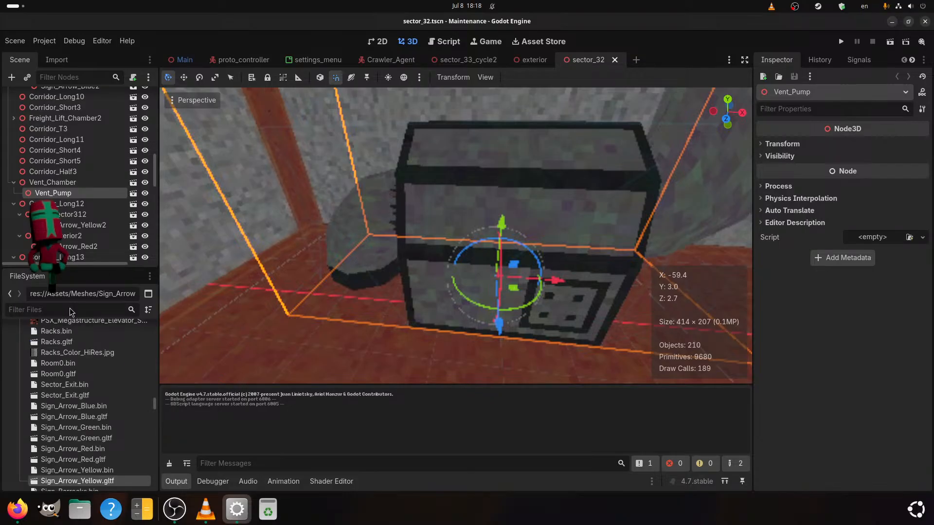
type("val")
left_click_drag(77, 385, 68, 192)
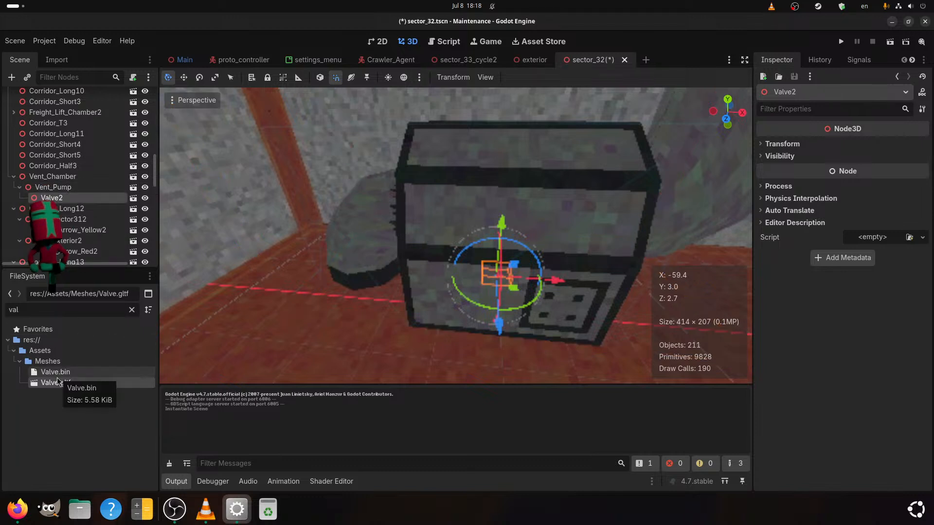
left_click_drag(63, 384, 86, 179)
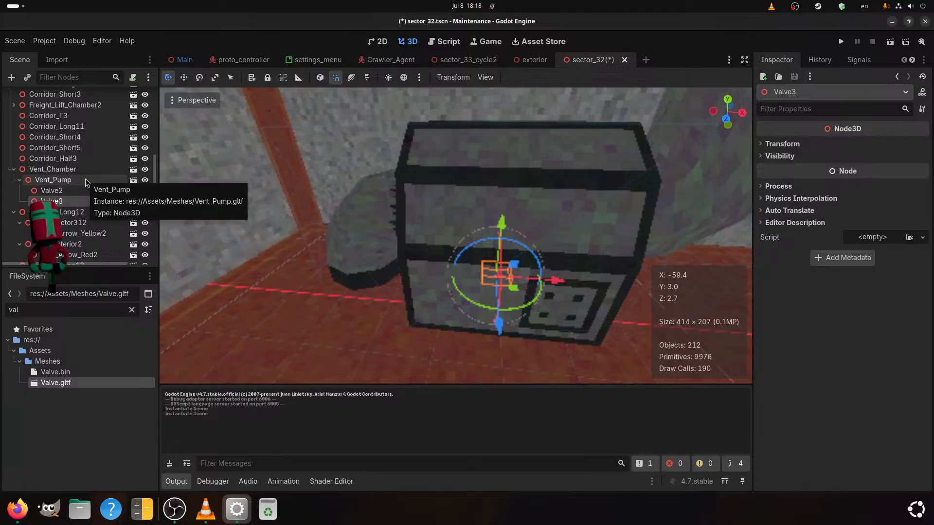
Filter the project files for "leve" and instance Lever.gltf and Lever_Bracket.gltf as children of Vent_Pump
left_click_drag(84, 310, 1, 282)
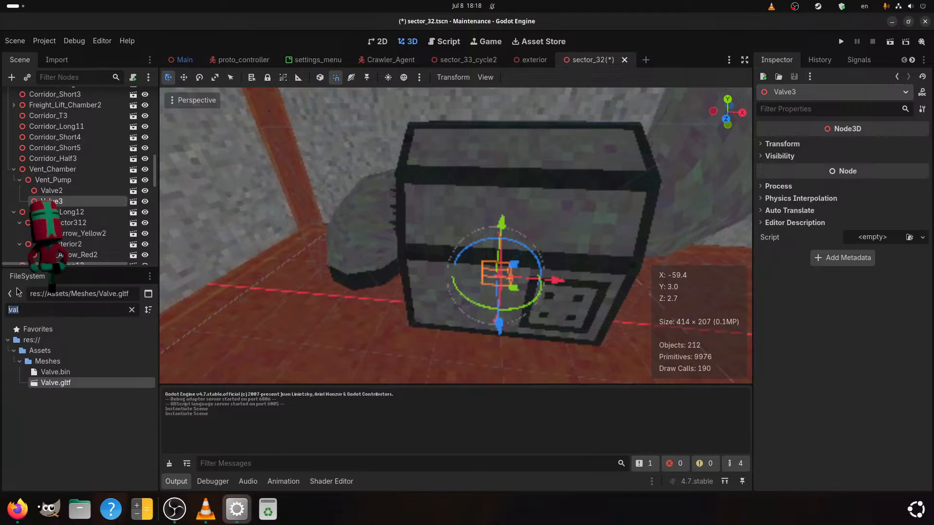
type("lev")
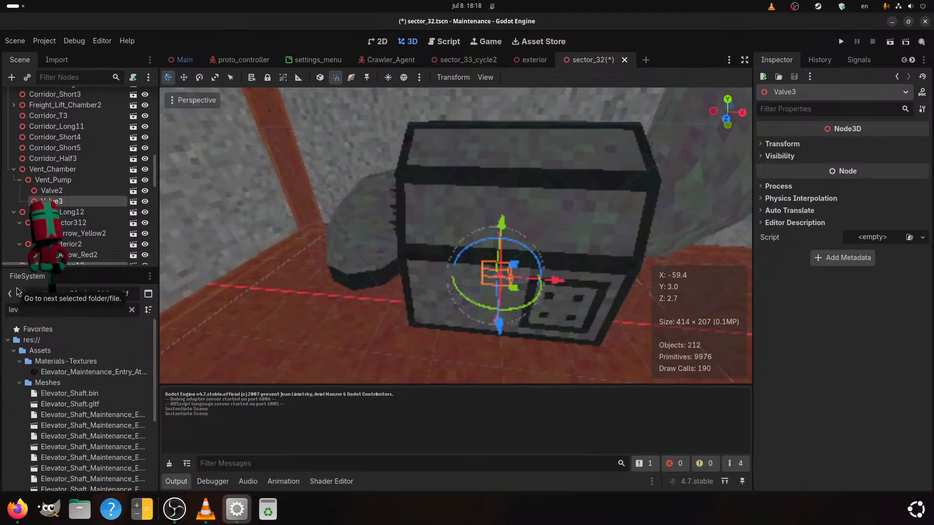
type("e")
left_click_drag(56, 382, 62, 171)
left_click_drag(73, 404, 58, 204)
Move the lever bracket to X 1 m, Y 1 m and Z -1 m, toward the front of the vent pump
scroll(285, 286, "up", 5)
mouse_move(285, 286)
middle_mouse_down()
mouse_move(246, 287)
mouse_move(285, 290)
middle_mouse_up()
scroll(246, 287, "down", 4)
scroll(285, 289, "up", 2)
left_click_drag(275, 332, 233, 341)
middle_click_drag(273, 322, 310, 326)
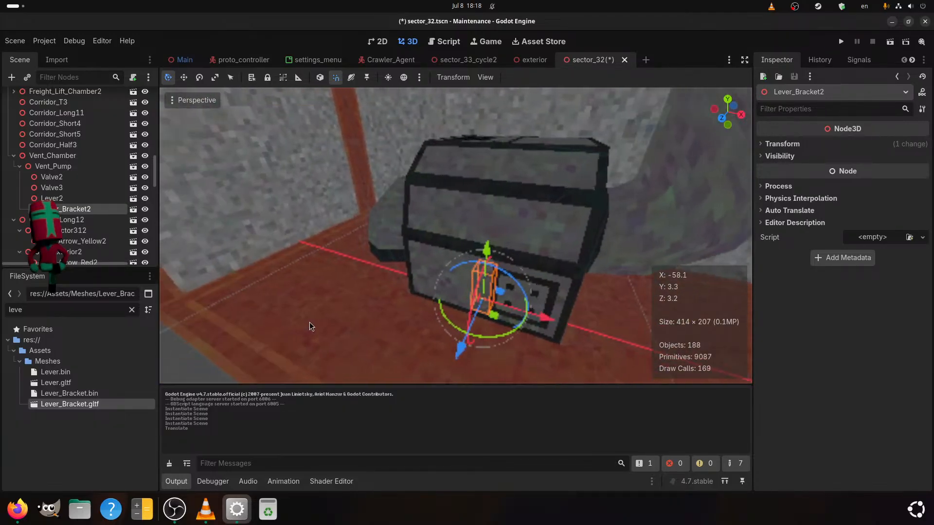
left_click_drag(488, 235, 489, 194)
left_click(781, 143)
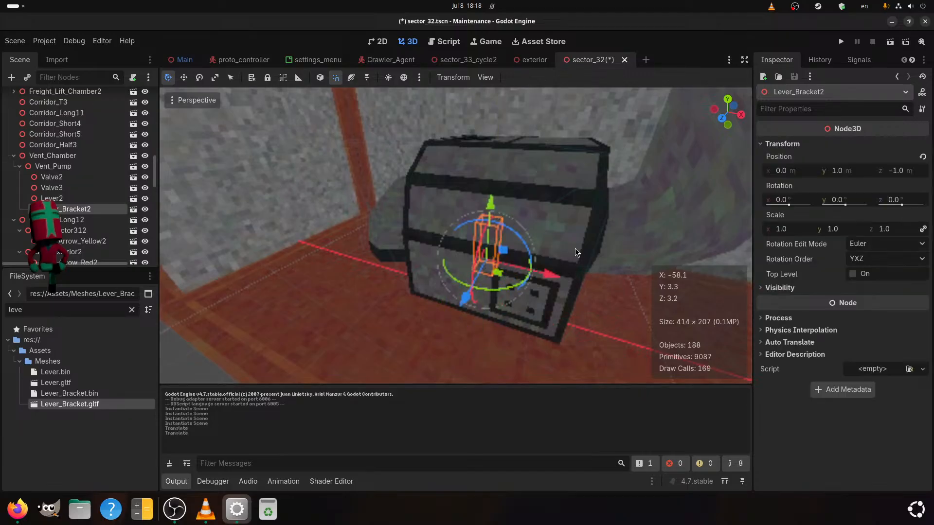
left_click_drag(550, 274, 498, 267)
scroll(646, 265, "up", 3)
key("f")
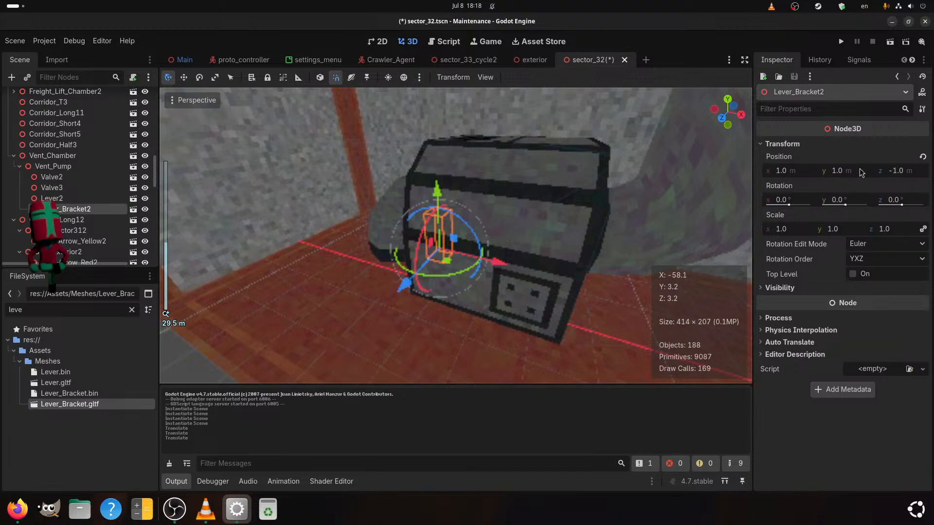
Try a Z position of -1.75 m for the lever bracket at the pump's front face
left_click_drag(901, 171, 656, 234)
middle_click_drag(541, 250, 477, 301)
scroll(596, 282, "down", 5)
scroll(569, 279, "up", 5)
scroll(569, 282, "up", 8)
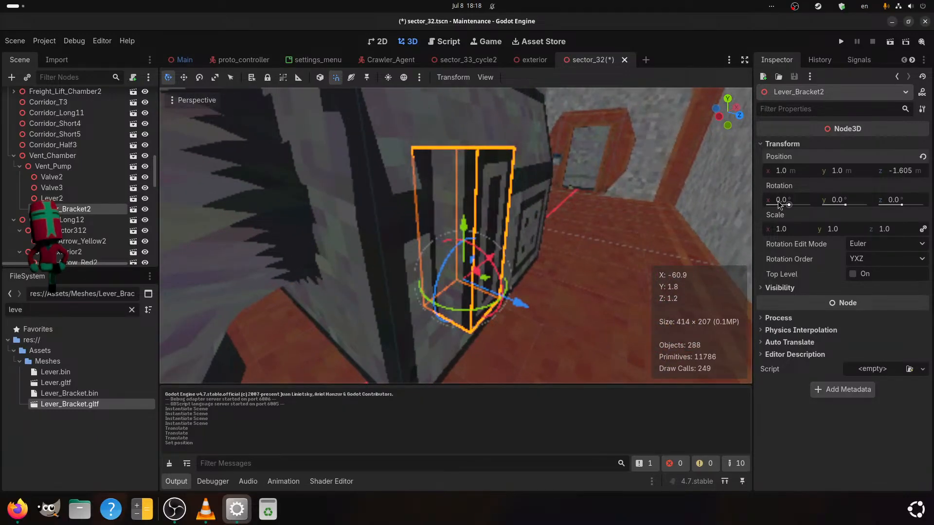
left_click(903, 171)
type("-")
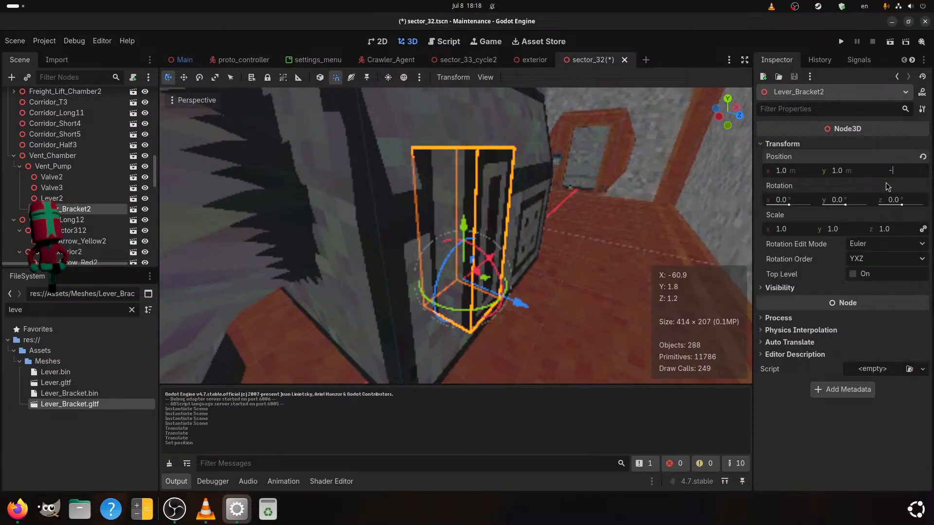
type("1.75")
key("Return")
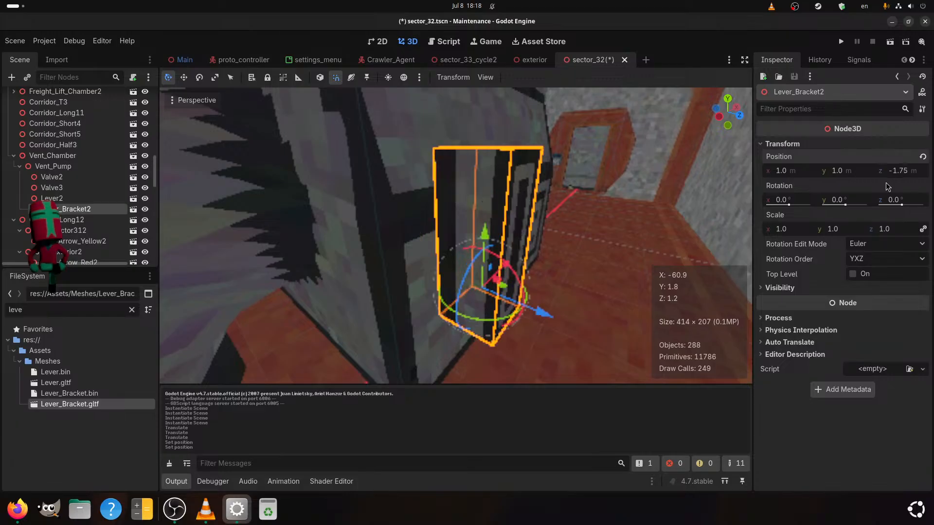
Fit the lever bracket against the pump's front face by setting its Z position to -1.6 m
middle_click_drag(534, 115, 548, 118)
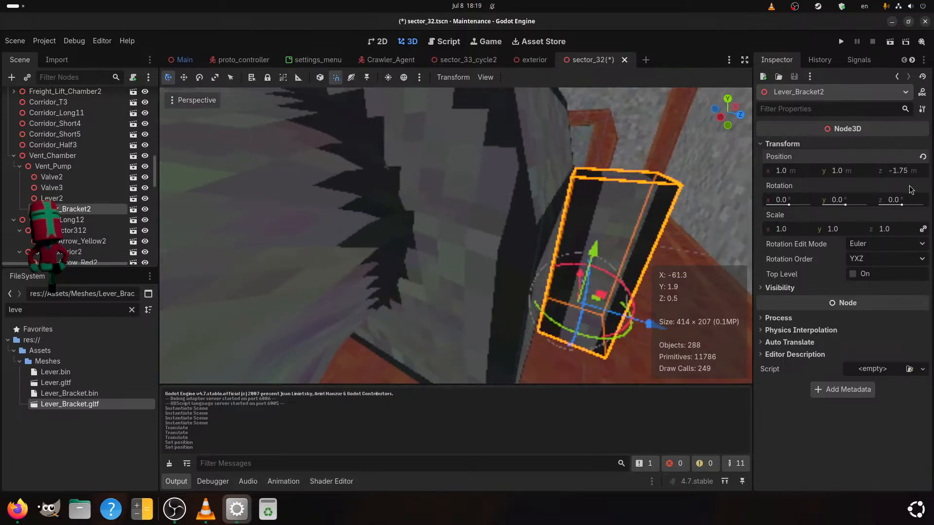
left_click(898, 169)
left_click(898, 167)
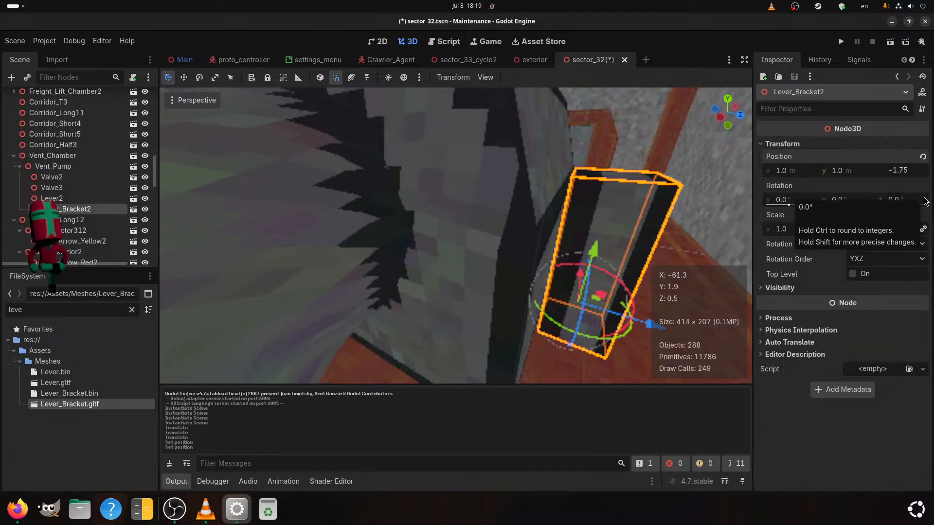
type("6")
key("Return")
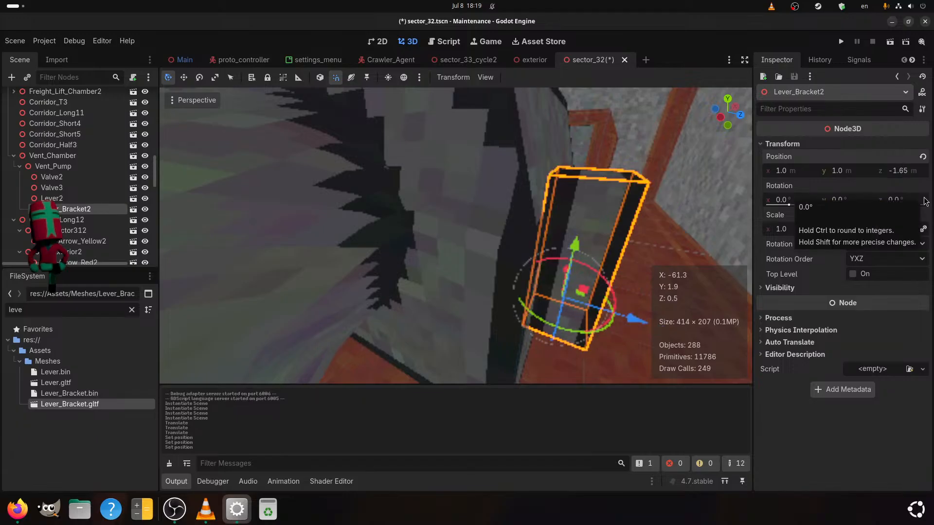
left_click(904, 173)
left_click(922, 174)
key("BackSpace")
key("Return")
Set the position of Lever2 to X 1 m, Y 1 m and Z -1.6 m to match its bracket
middle_click_drag(565, 233, 472, 287)
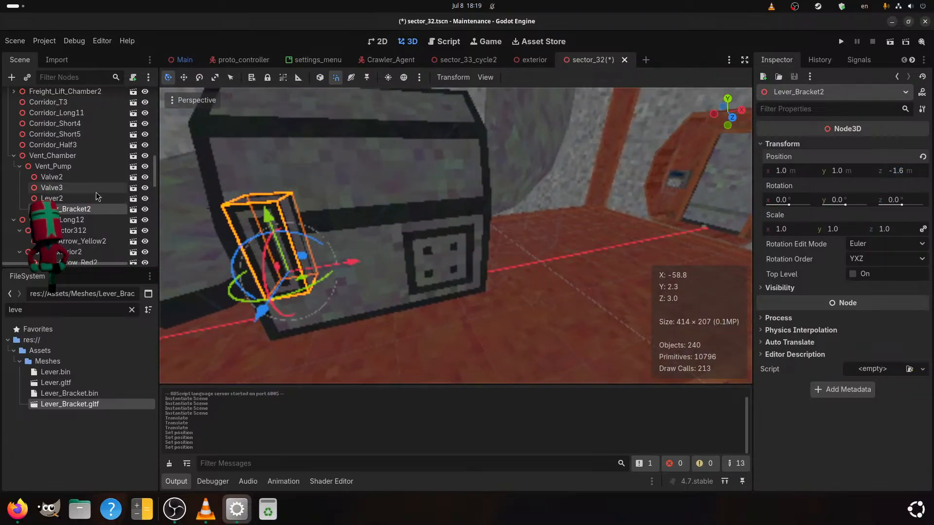
double_click(82, 198)
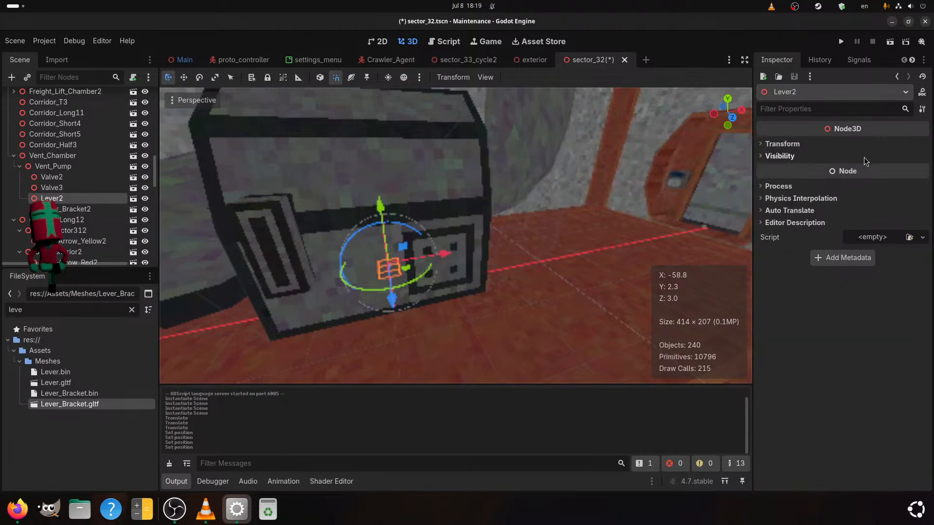
left_click(780, 144)
left_click(783, 170)
type("1")
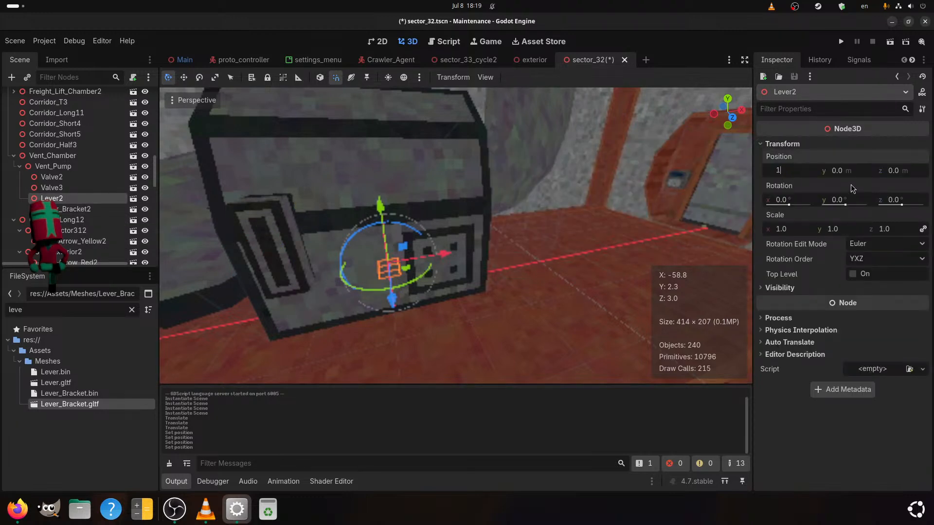
left_click(836, 170)
type("1")
left_click(894, 170)
type("-")
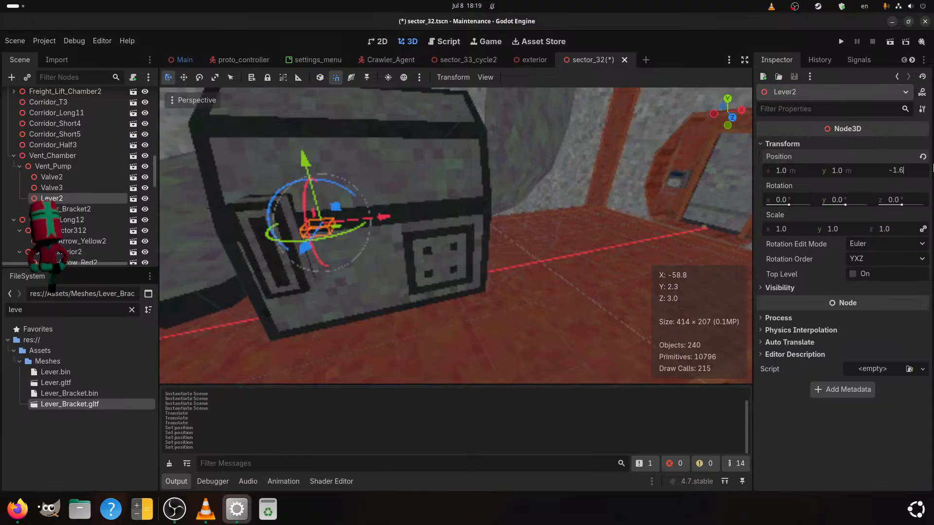
type("1.6")
key("Return")
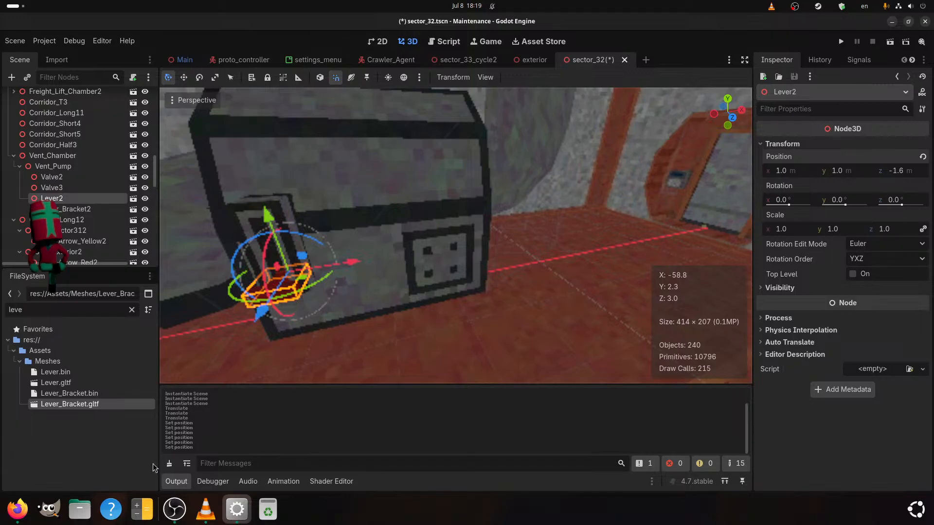
Raise Lever2 within its bracket to a Y position of 1.19 m and save the scene
middle_click_drag(347, 332, 363, 334)
left_click(837, 170)
type("1.25")
key("Return")
left_click_drag(834, 169, 805, 170)
key("ctrl+s")
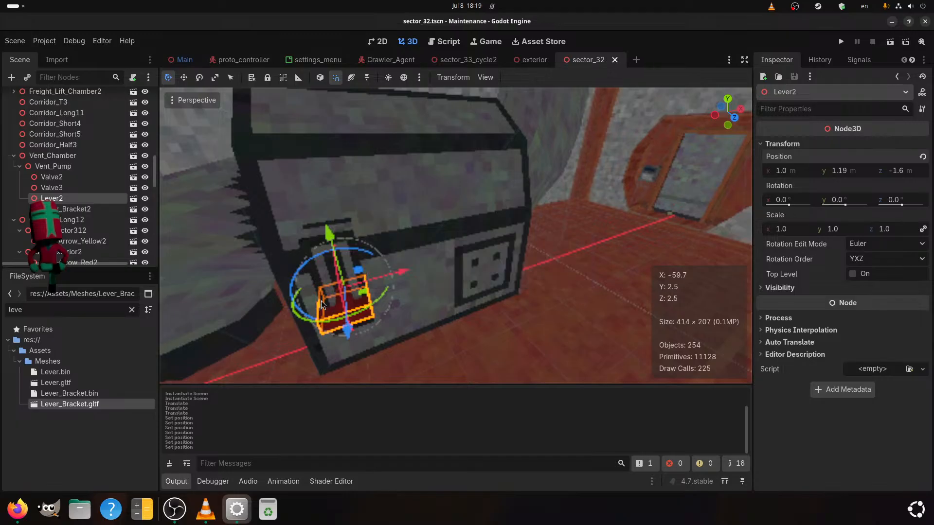
Move Valve3 to the pump's front face at Y 1 m and Z -1.6 m
left_click(72, 187)
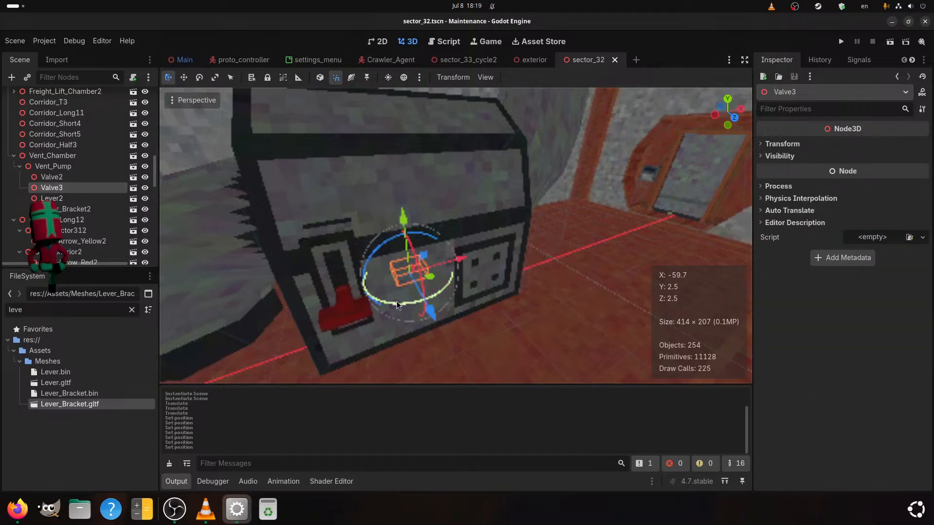
left_click_drag(432, 299, 521, 332)
left_click(776, 155)
left_click(767, 157)
left_click(776, 143)
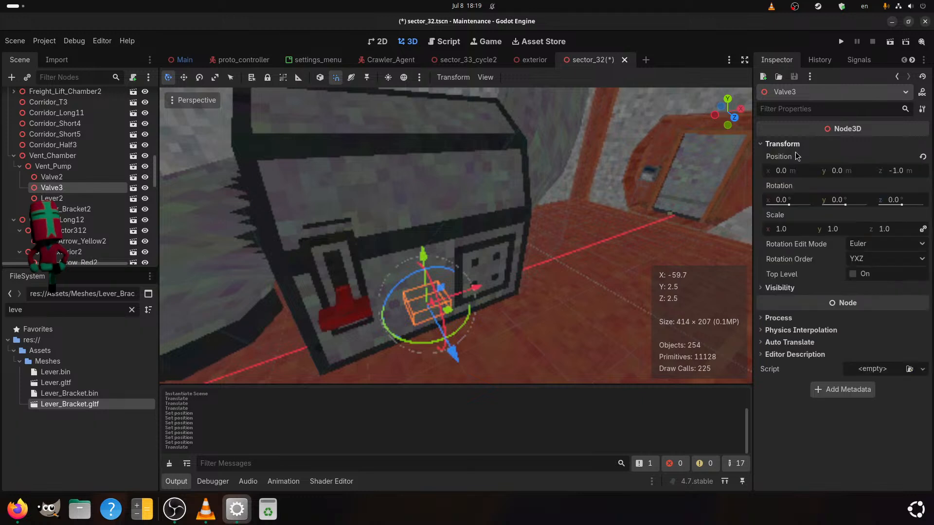
left_click(857, 171)
type("1")
key("Return")
left_click(908, 174)
key("Right")
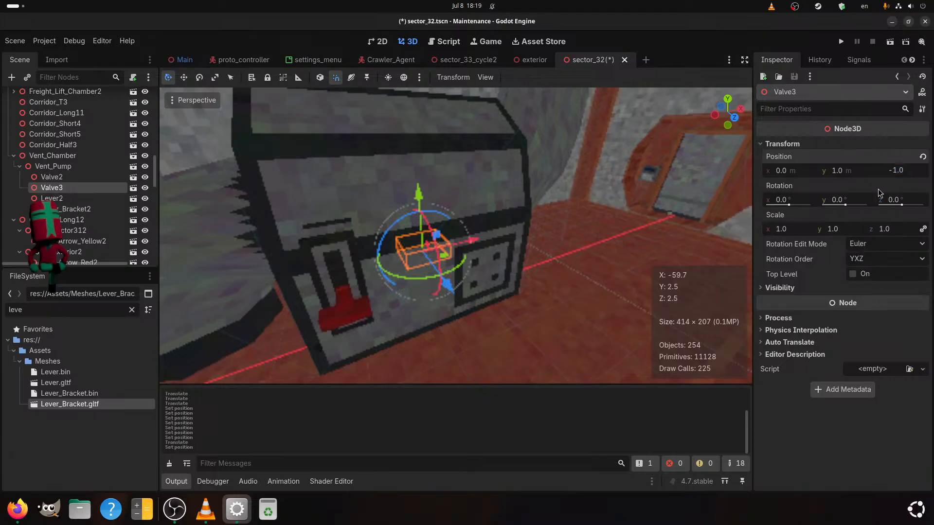
type("6")
key("Return")
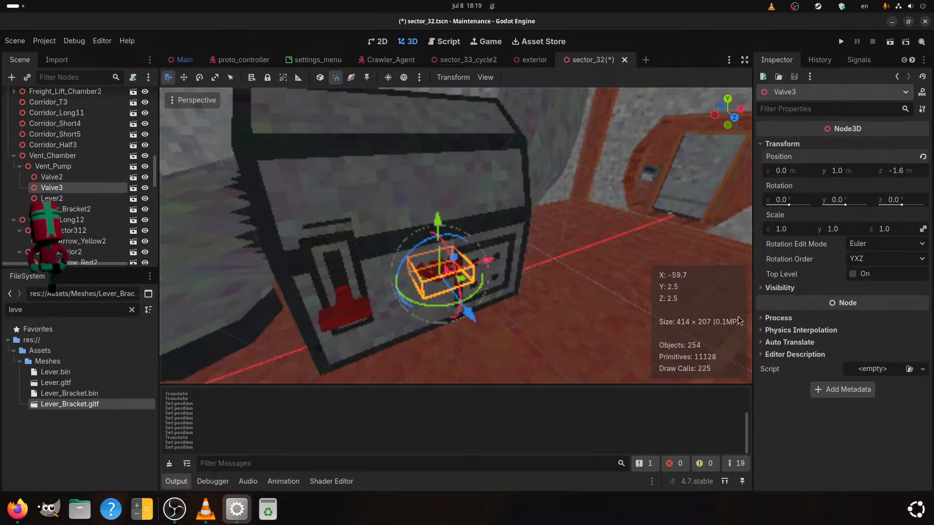
Rotate Valve3 by -90° about the X axis
scroll(643, 241, "up", 3)
middle_click_drag(559, 306, 597, 298, "shift")
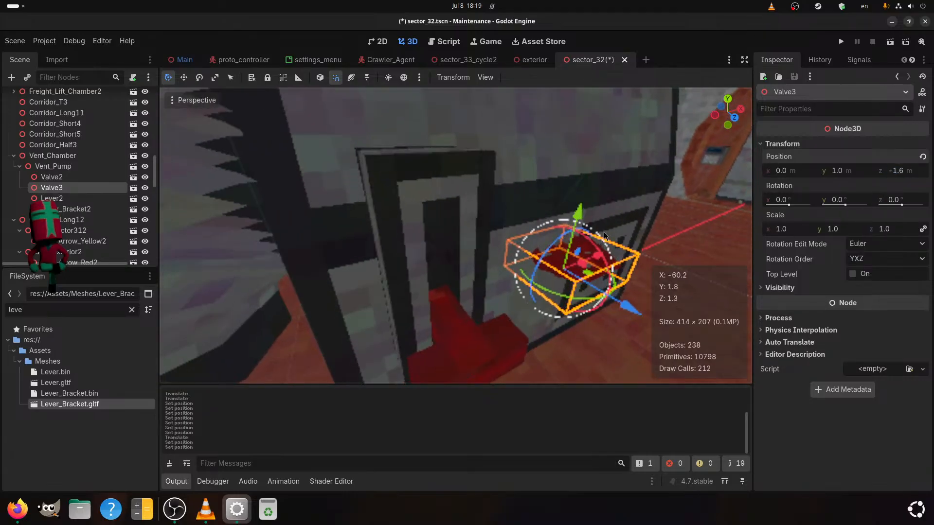
left_click_drag(594, 238, 620, 313)
Set Valve3's Z position to -1.55 m so it sits on the pump's front face, and save the scene
middle_click_drag(620, 313, 558, 284)
scroll(550, 326, "up", 2)
scroll(550, 325, "up", 2)
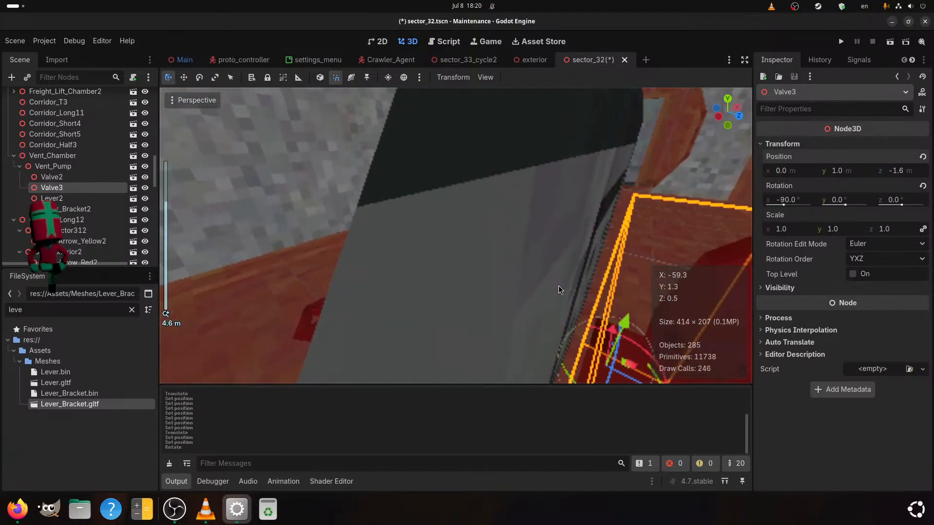
left_click(903, 172)
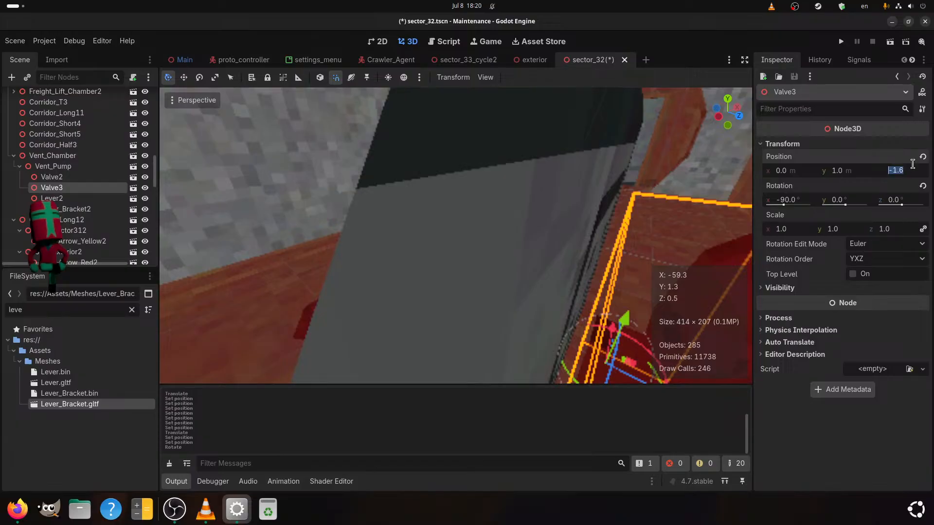
key("BackSpace")
type("55")
key("Return")
scroll(468, 249, "down", 5)
key("ctrl+s")
mouse_move(471, 259)
middle_mouse_down()
mouse_move(334, 224)
mouse_move(468, 261)
middle_mouse_up()
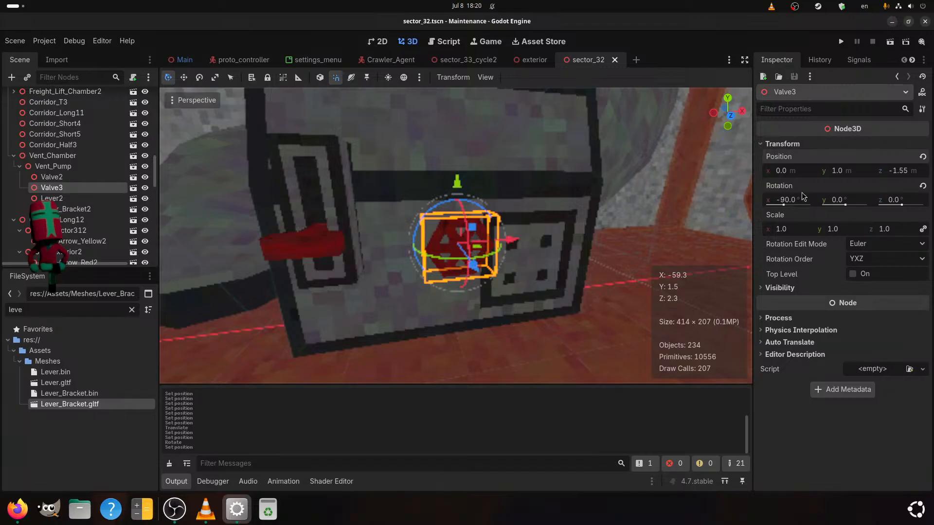
Raise Valve3 to a Y position of 1.45 m and save the scene
left_click_drag(836, 169, 822, 169)
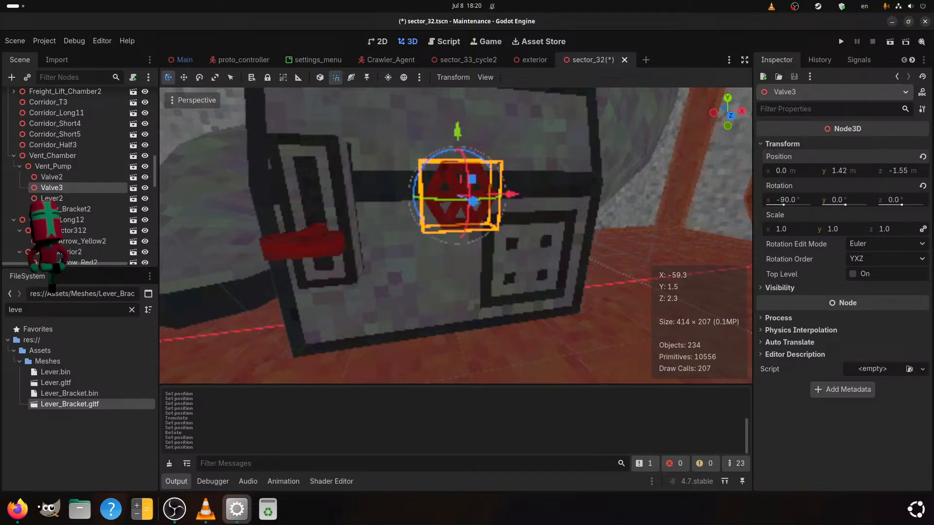
left_click(835, 170)
type("1.45")
key("Return")
key("ctrl+s")
scroll(485, 258, "down", 5)
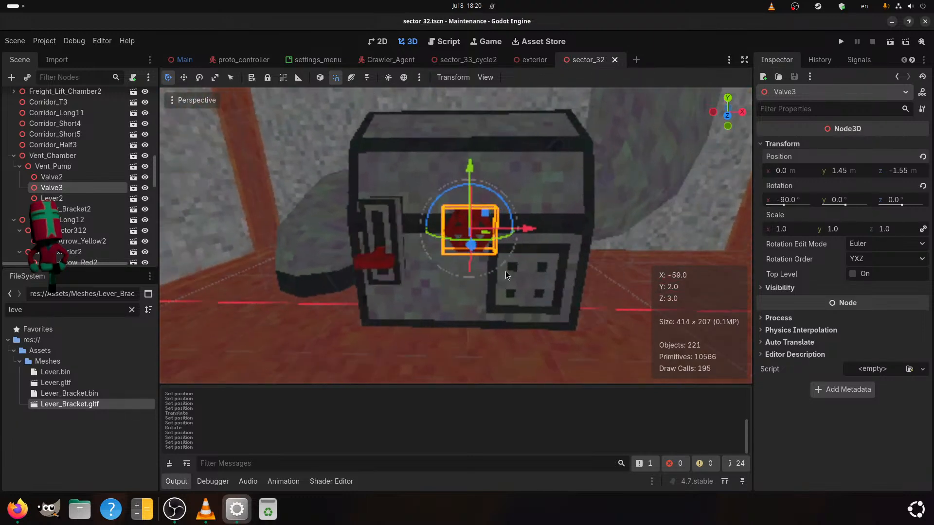
Shift Valve3 sideways to an X position of 0.25 m and save the scene
left_click(796, 171)
type("0.25")
key("Return")
key("ctrl+s")
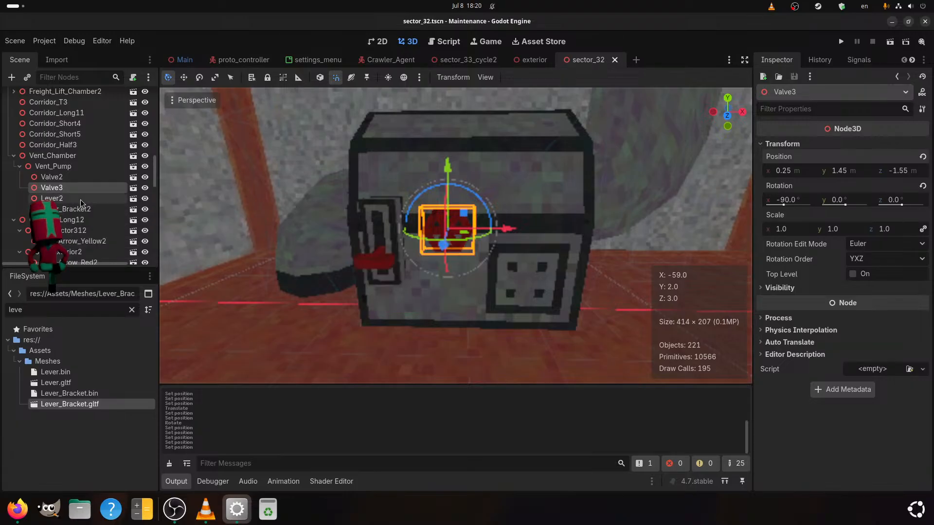
Rotate Valve2 by 90° about the X axis and set its Y position to 1.45 m
left_click(86, 175)
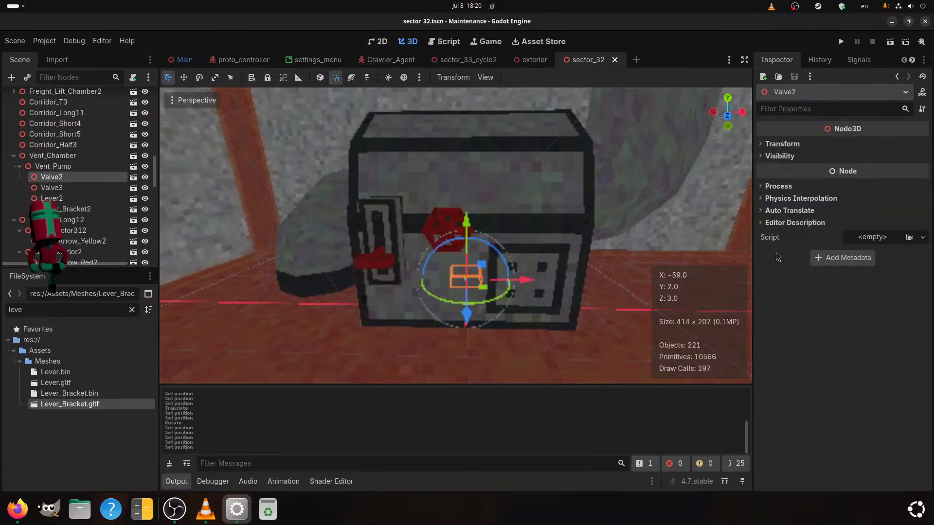
left_click(789, 144)
left_click(785, 200)
type("90")
key("Return")
left_click(834, 171)
type("1.45")
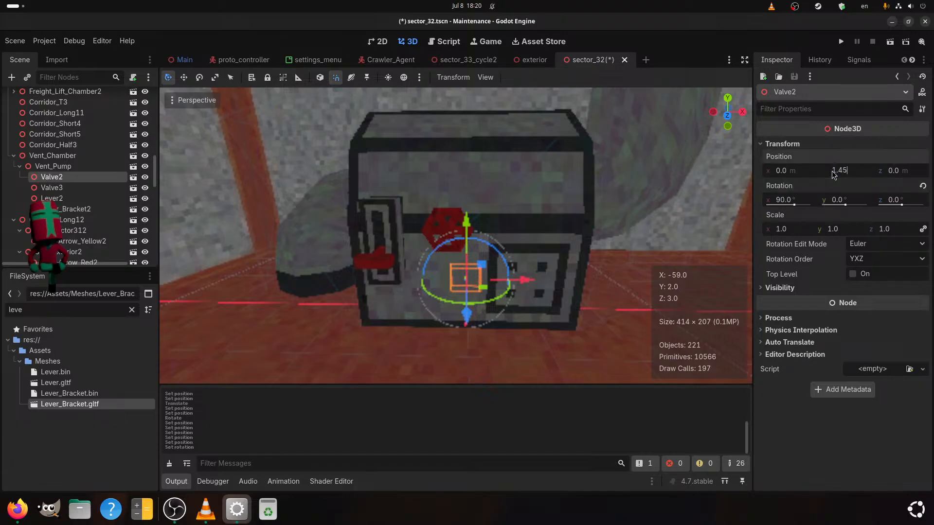
key("Return")
Set Valve2's position to X -0.33 m and Z -1.55 m, bringing it to the pump's front face
left_click(780, 172)
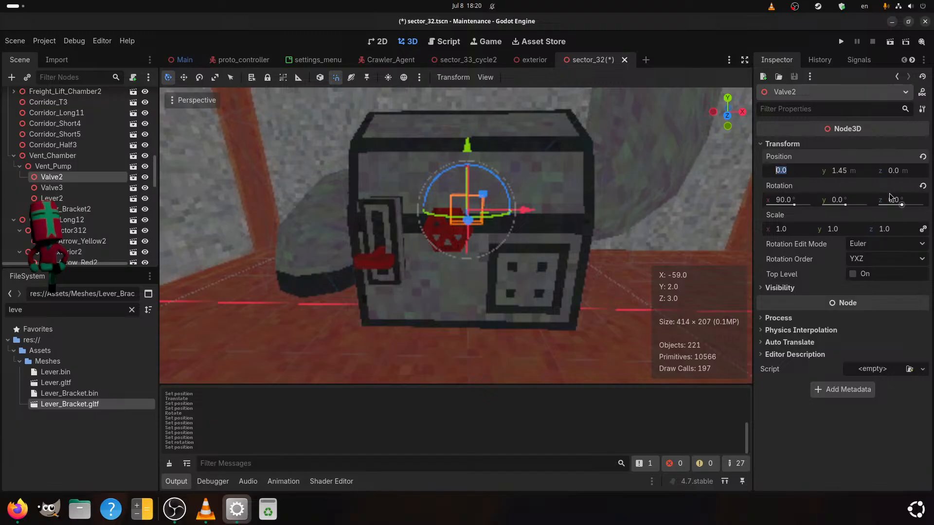
type("-0.33")
key("Return")
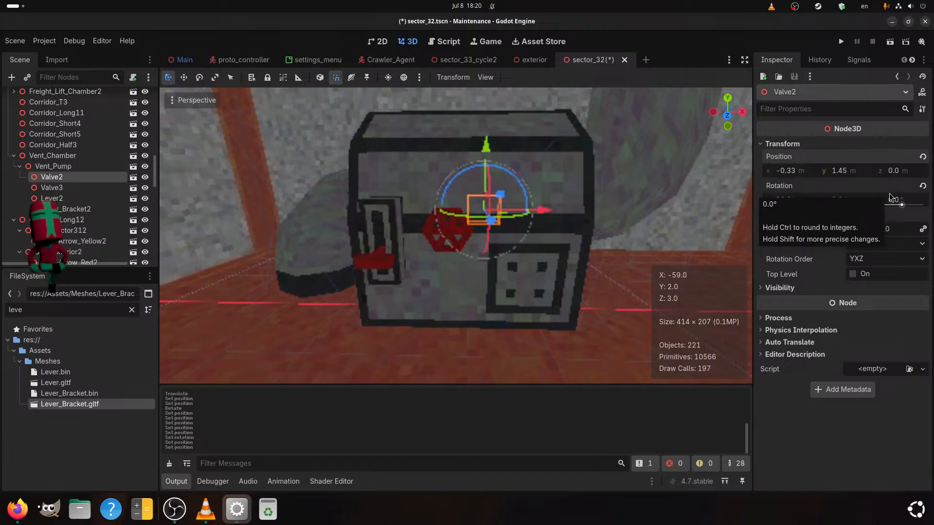
left_click(909, 174)
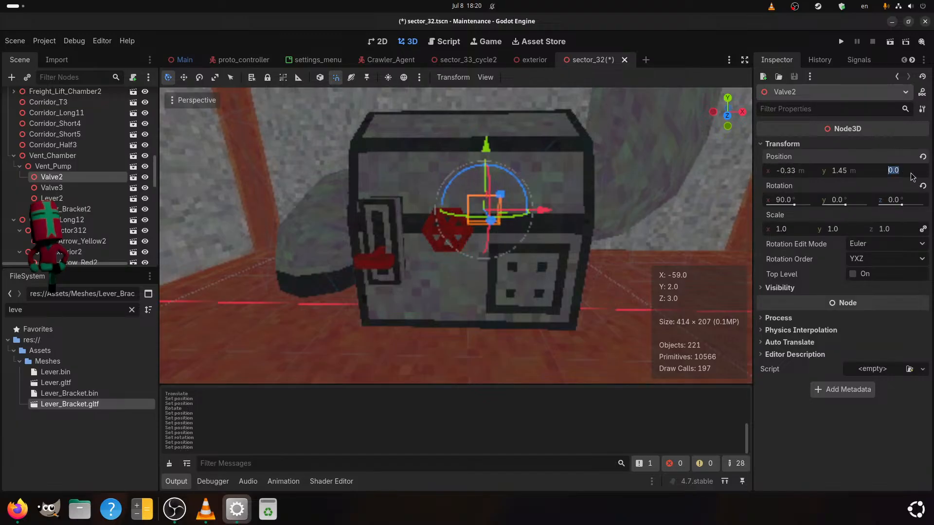
type("1.55")
key("Return")
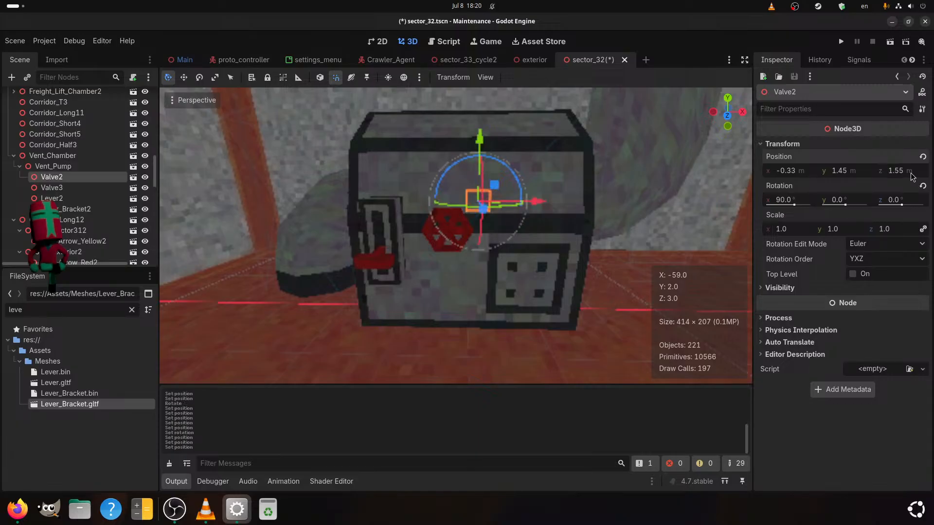
left_click(911, 174)
type("-1.55")
key("Return")
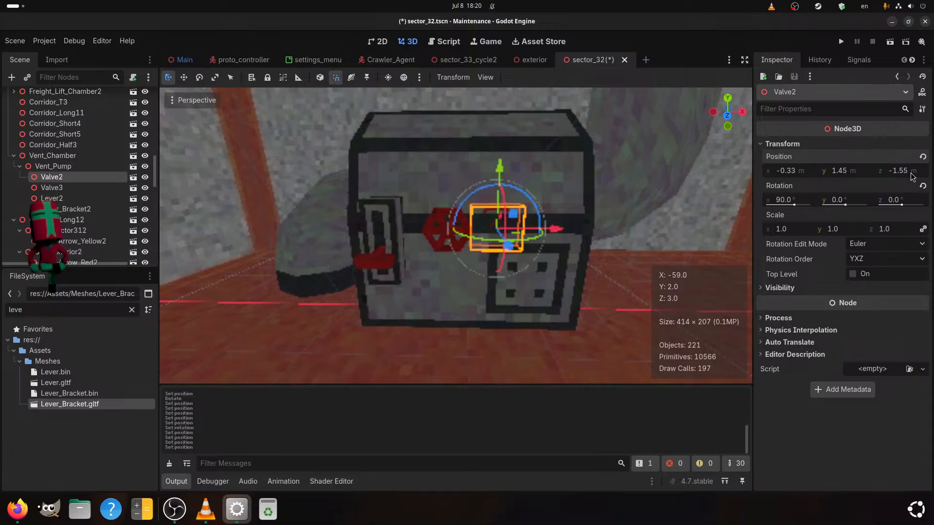
Set Valve2's X rotation to -90° so it faces the same way as Valve3
scroll(681, 185, "up", 3)
left_click(793, 204)
type("-90")
key("Return")
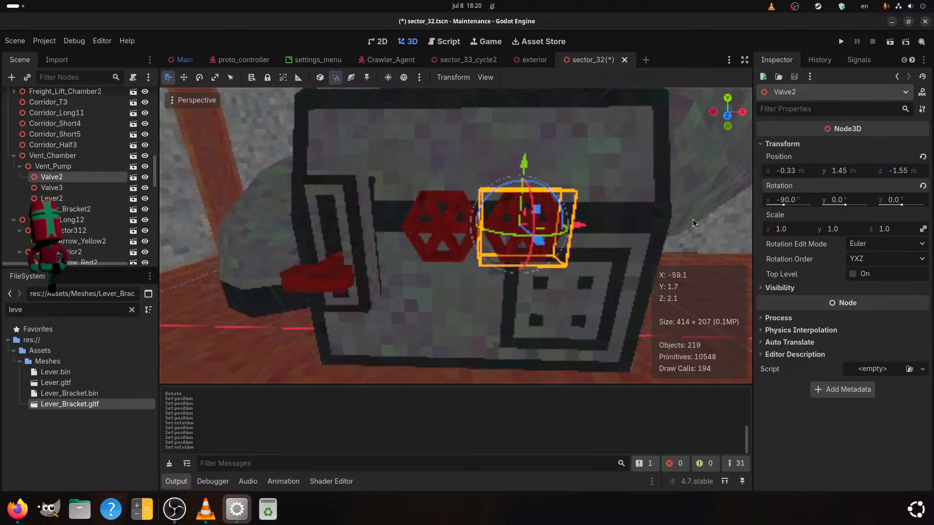
Set Valve2's X position to -0.5 m, farther from Valve3, and save the scene
left_click(786, 171)
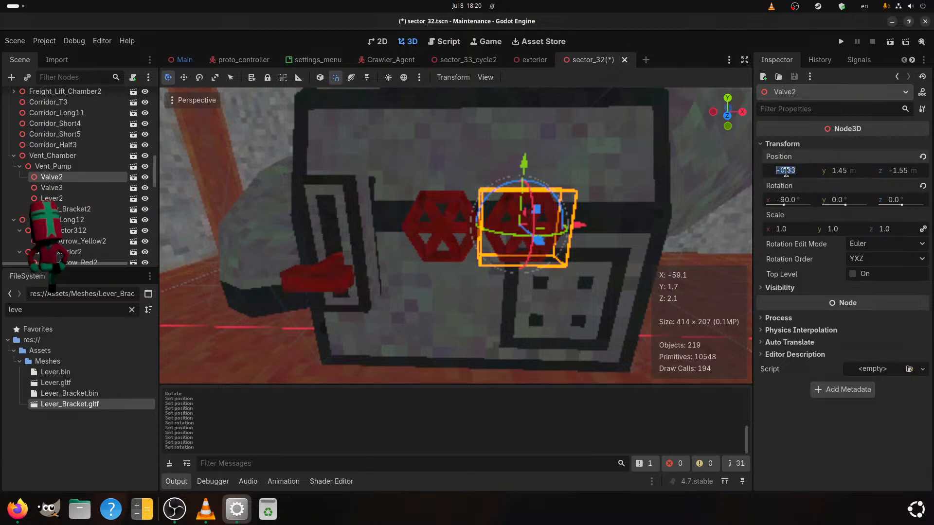
type("-0.5")
key("Return")
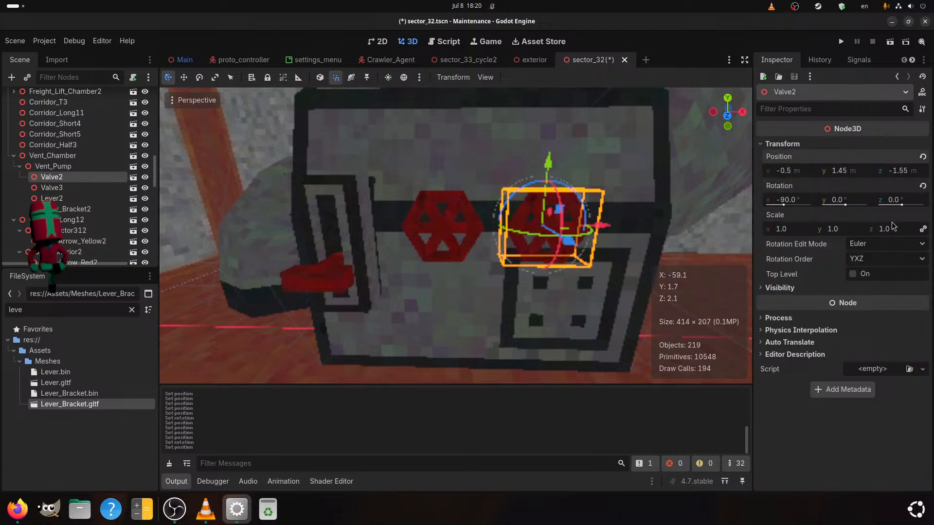
key("ctrl+s")
scroll(387, 233, "down", 6)
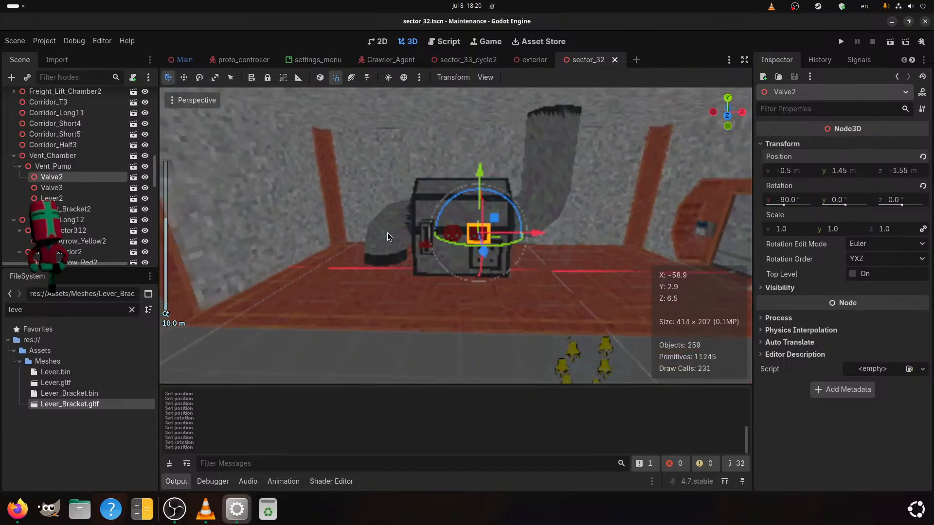
Examine the lever and valves on the vent pump, and look over the freight lift chamber
left_click(445, 314)
scroll(445, 314, "up", 8)
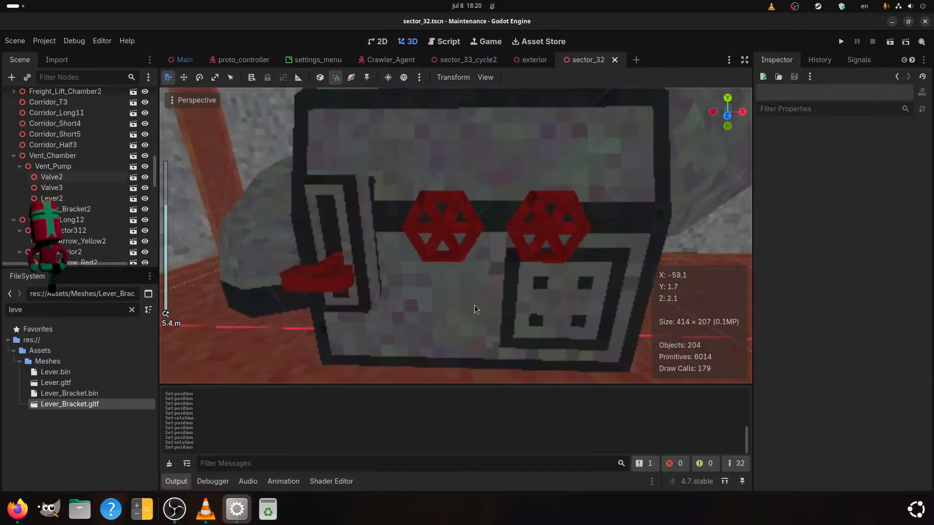
scroll(418, 302, "down", 2)
middle_click_drag(413, 296, 572, 124)
scroll(444, 305, "down", 9)
scroll(433, 168, "up", 11)
middle_click_drag(440, 205, 749, 308)
left_click(543, 273)
scroll(483, 202, "down", 6)
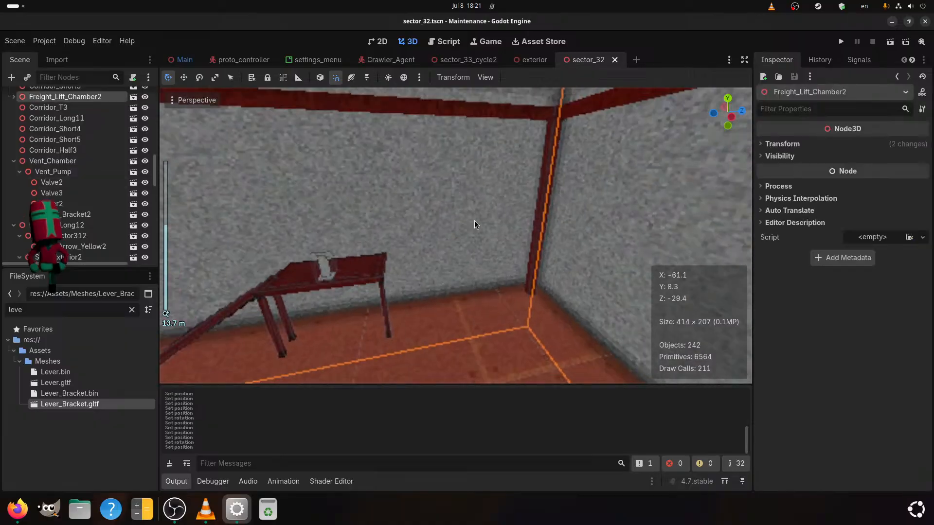
Search the project files for "freight" and place Freight_Holder.gltf on the freight lift chamber's floor
middle_click_drag(399, 307, 551, 258, "shift")
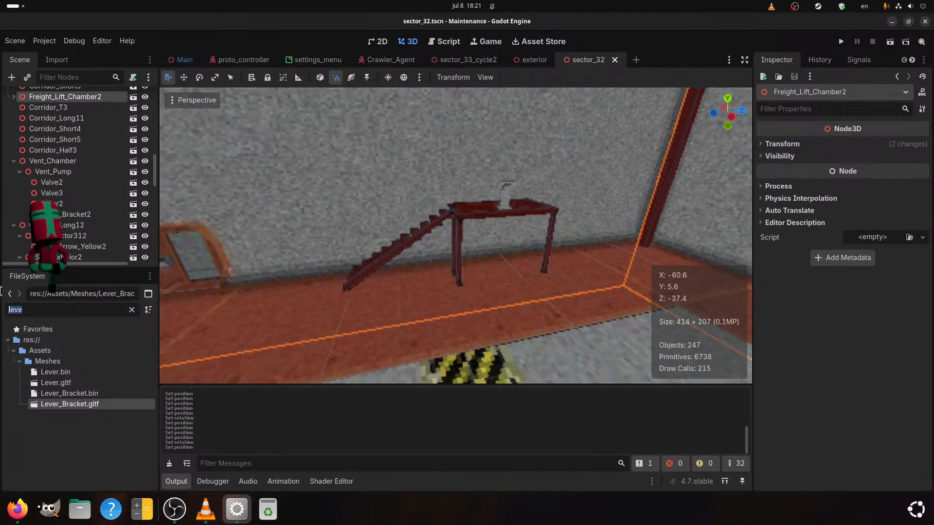
type("freight")
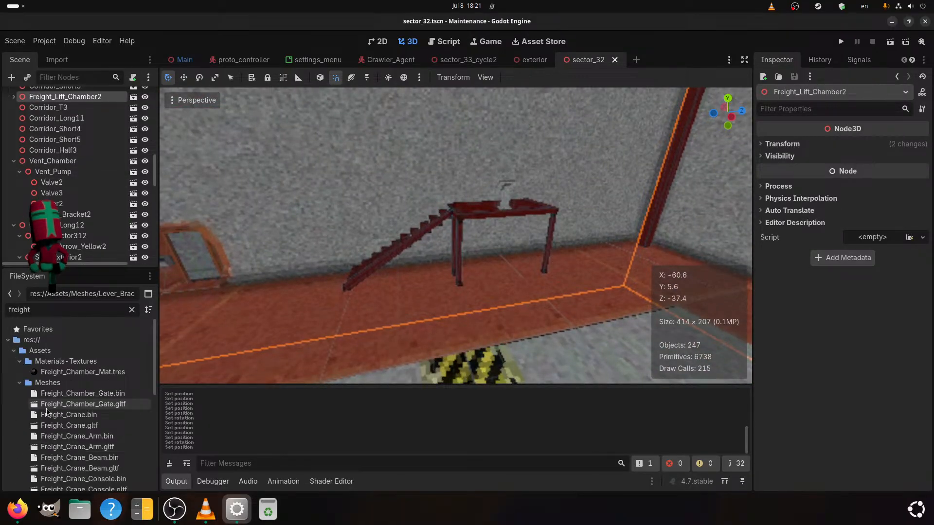
scroll(83, 409, "down", 5)
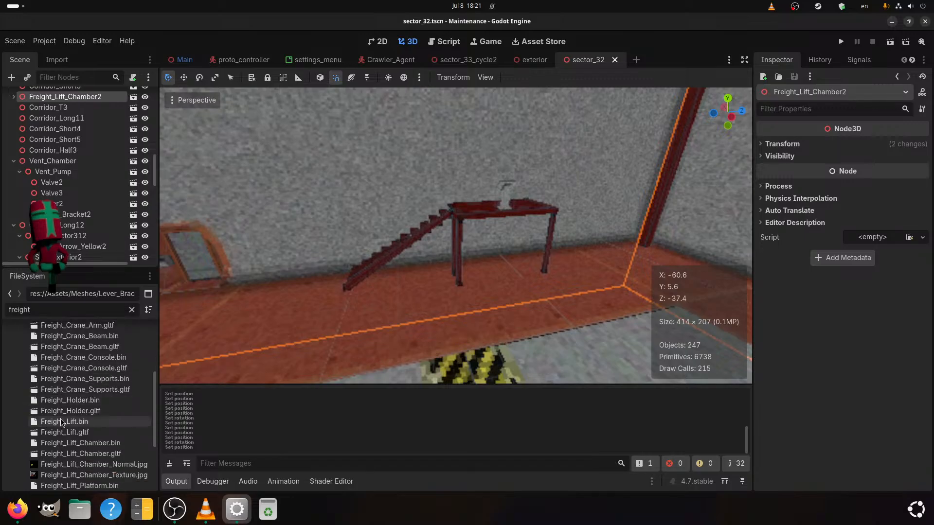
scroll(281, 333, "down", 3)
left_click_drag(70, 411, 334, 325)
scroll(345, 335, "down", 2)
Nest the new freight holder under the Freight_Lift_Chamber2 node
middle_click_drag(346, 336, 238, 265, "shift")
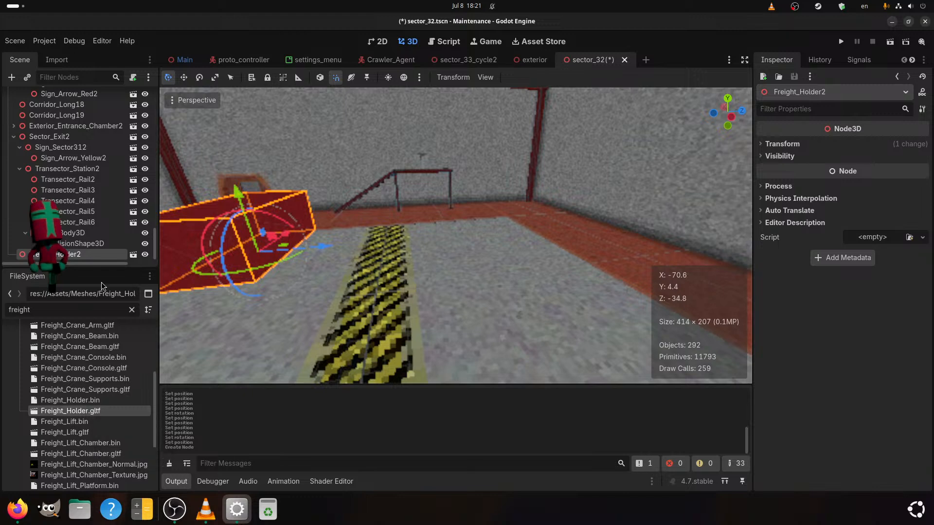
left_click_drag(101, 176, 48, 139)
left_click_drag(56, 242, 57, 177)
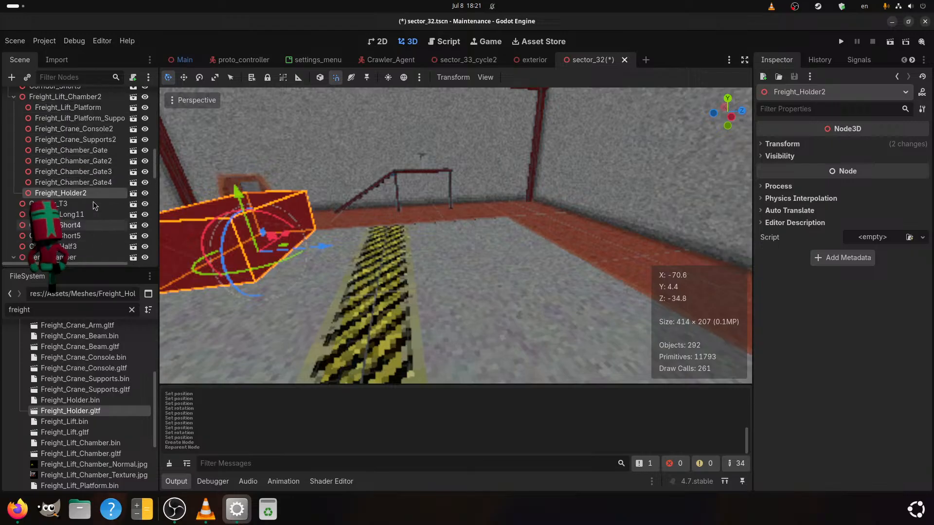
Place a second Freight_Holder.gltf in the freight lift chamber and shift it across the floor toward the wall
left_click_drag(63, 410, 478, 291)
scroll(346, 295, "down", 5)
middle_click_drag(346, 295, 320, 295)
left_click_drag(448, 252, 543, 229)
Adjust the second freight holder's position beside the wall and rotate it about its vertical axis
scroll(486, 269, "up", 5)
middle_click_drag(456, 289, 401, 285)
left_click_drag(490, 240, 516, 244)
left_click_drag(439, 263, 453, 265)
left_click_drag(508, 241, 437, 276)
scroll(355, 305, "down", 3)
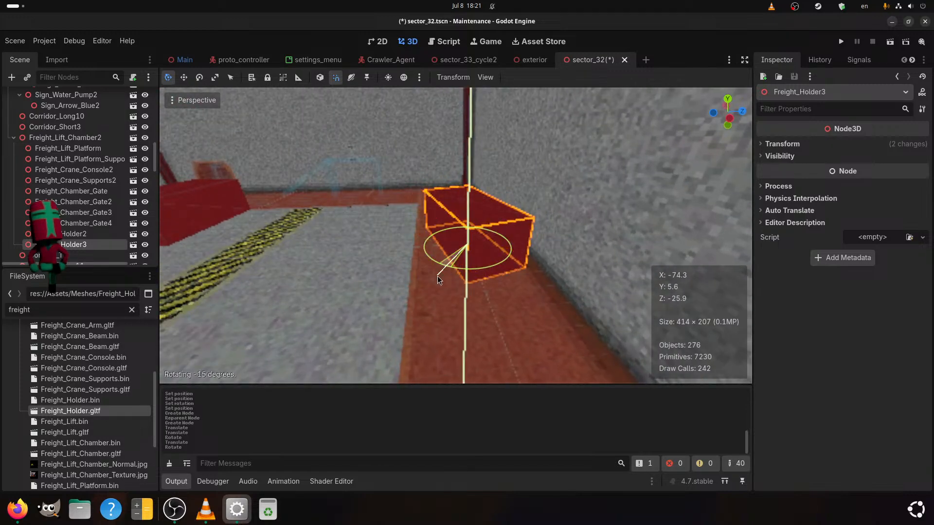
scroll(323, 317, "down", 5)
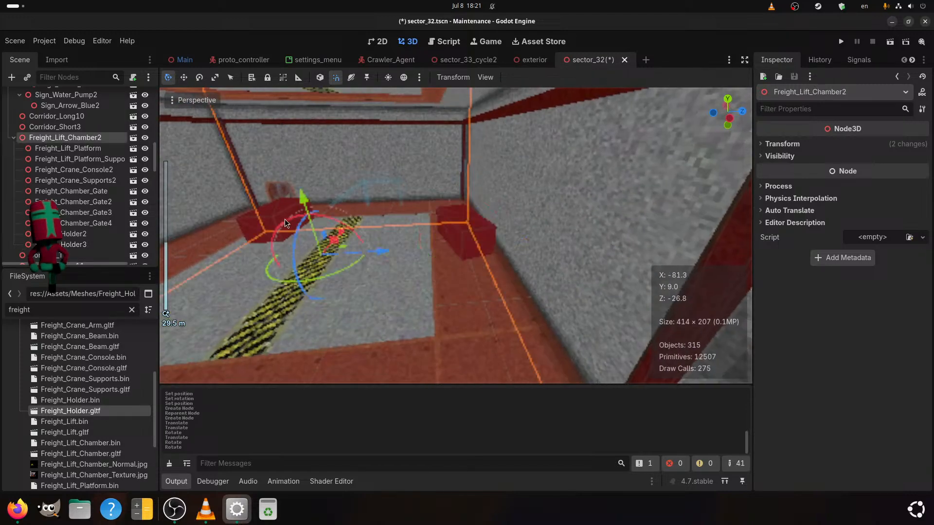
Select the first freight holder, Freight_Holder2, and move it across the chamber floor away from the stair platform
left_click(285, 219)
middle_click_drag(285, 218, 363, 267)
left_click(267, 308)
scroll(272, 306, "up", 4)
middle_click_drag(282, 301, 335, 311)
left_click(352, 271)
scroll(364, 269, "down", 4)
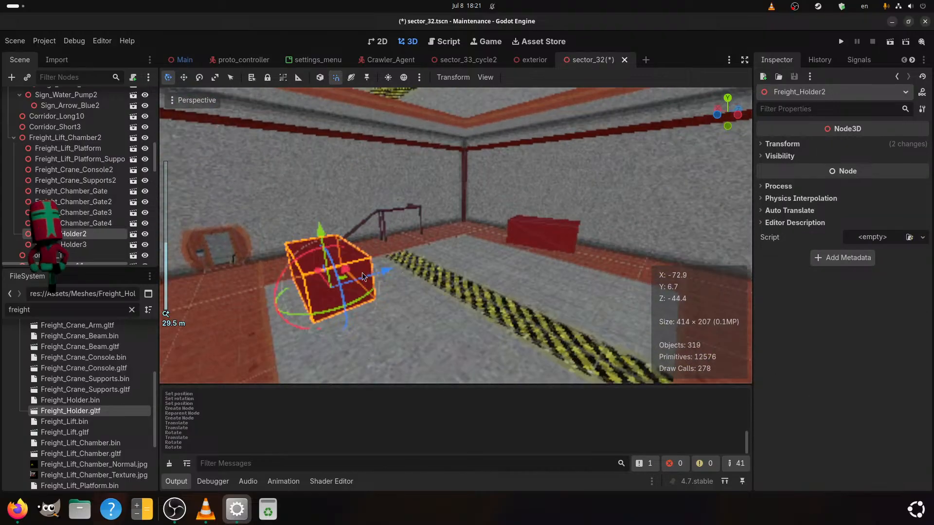
left_click_drag(303, 274, 357, 315)
middle_click_drag(384, 310, 348, 291, "shift")
scroll(357, 297, "down", 2)
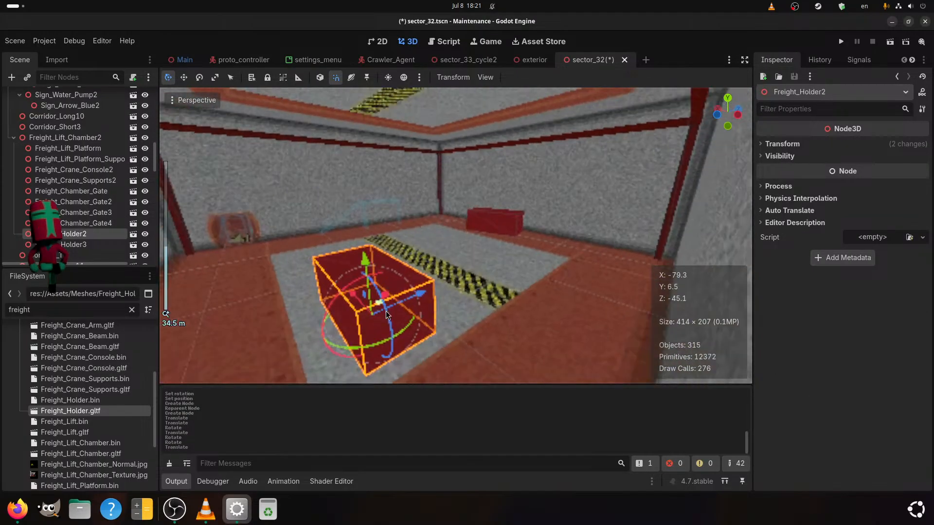
Rotate Freight_Holder2, adjust its position on the chamber floor and save the scene
left_click_drag(409, 326, 521, 261)
scroll(506, 282, "up", 4)
middle_click_drag(503, 285, 433, 313)
left_click_drag(432, 278, 509, 298)
middle_click_drag(555, 292, 512, 298)
left_click_drag(481, 298, 544, 279)
left_click_drag(463, 244, 489, 250)
middle_click_drag(499, 317, 457, 337)
key("ctrl+s")
Place a third Freight_Holder.gltf in the chamber, reposition it toward the wall and save the scene
mouse_move(368, 308)
middle_mouse_down()
mouse_move(473, 288)
mouse_move(375, 316)
middle_mouse_up()
left_click_drag(95, 413, 340, 314)
middle_click_drag(340, 313, 360, 286)
scroll(444, 283, "up", 3)
left_click_drag(425, 279, 303, 212)
middle_click_drag(302, 211, 301, 242, "shift")
key("ctrl+s")
Fine-tune the third freight holder's position near the chamber's corner and save the scene
scroll(457, 247, "down", 2)
left_click_drag(317, 225, 299, 233)
middle_click_drag(299, 232, 447, 267, "shift")
scroll(455, 309, "up", 8)
key("ctrl+s")
scroll(349, 252, "down", 6)
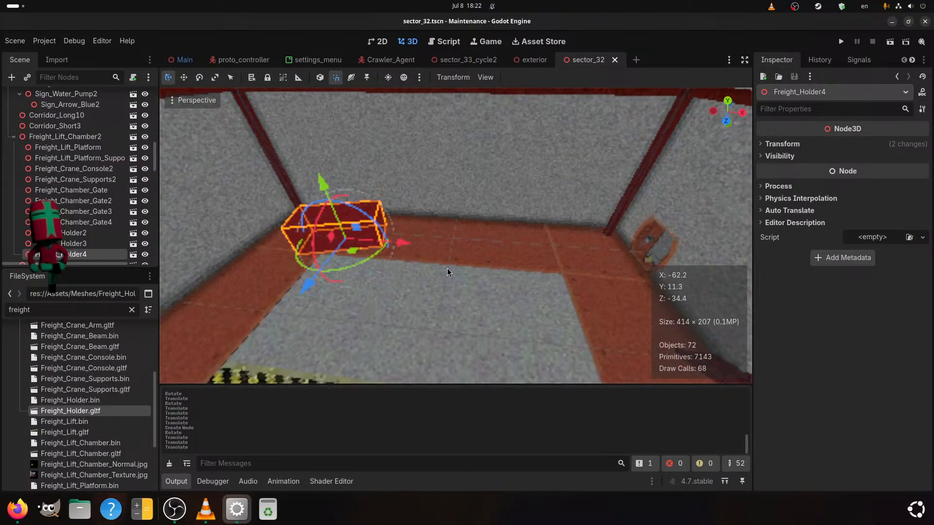
Open the freight_chamber_cycle0.tscn scene from the filtered project files
middle_click_drag(476, 194, 490, 285)
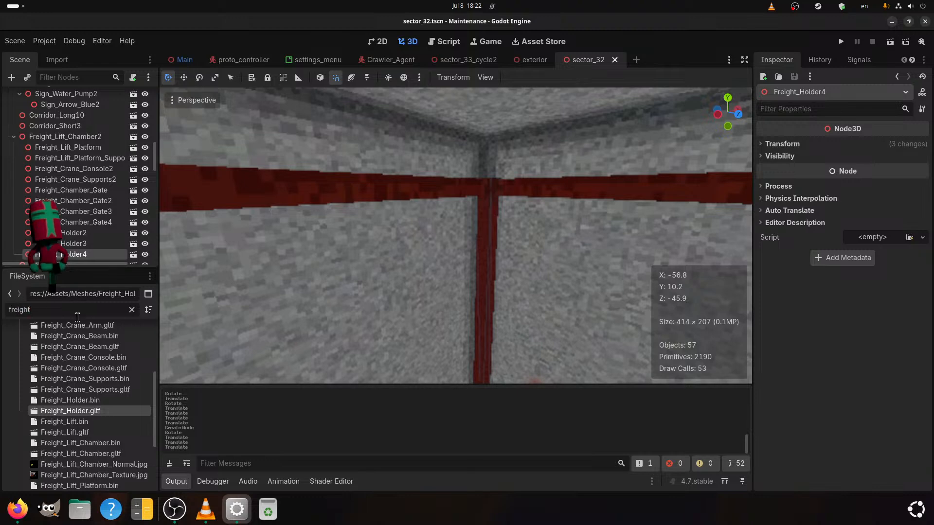
scroll(107, 389, "down", 5)
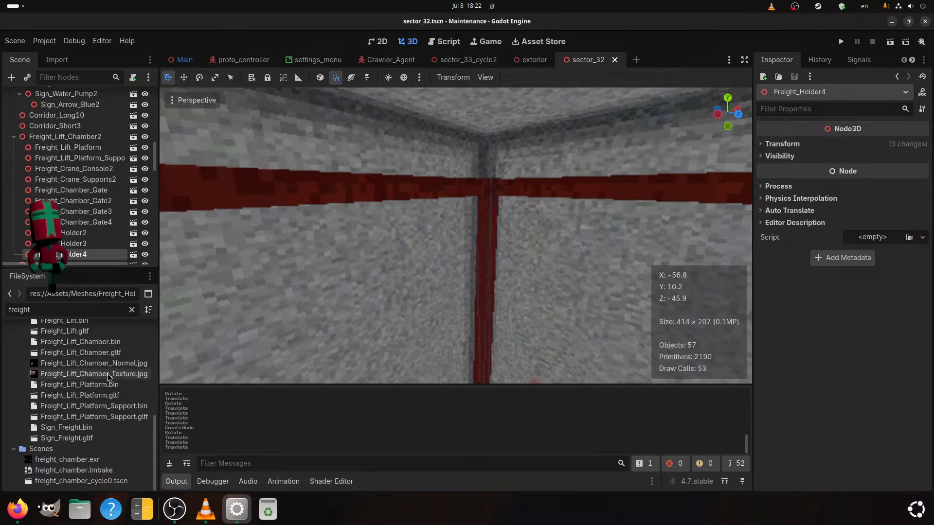
double_click(71, 481)
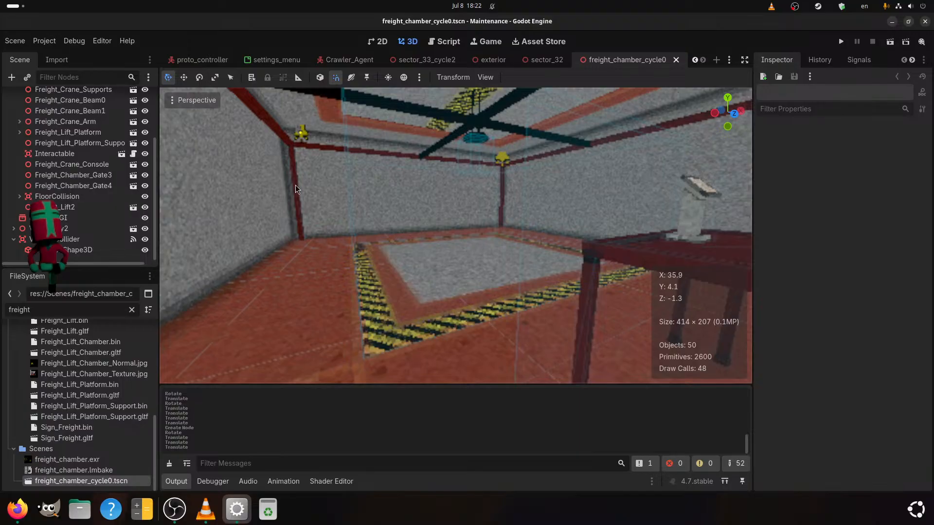
Examine the position and rotation of Floodlight_Arm4 in the corner of the freight_chamber_cycle0 chamber
scroll(407, 258, "down", 5)
scroll(471, 285, "up", 4)
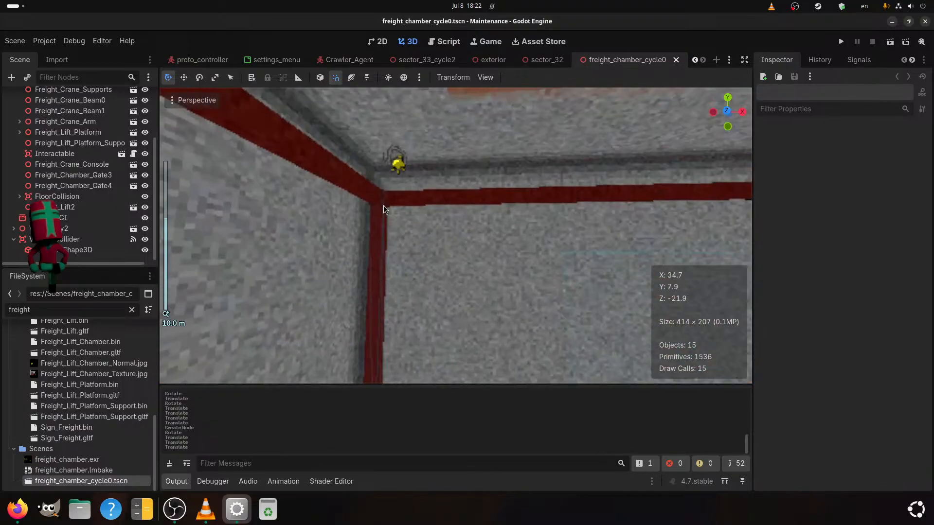
left_click(395, 165)
scroll(341, 208, "up", 3)
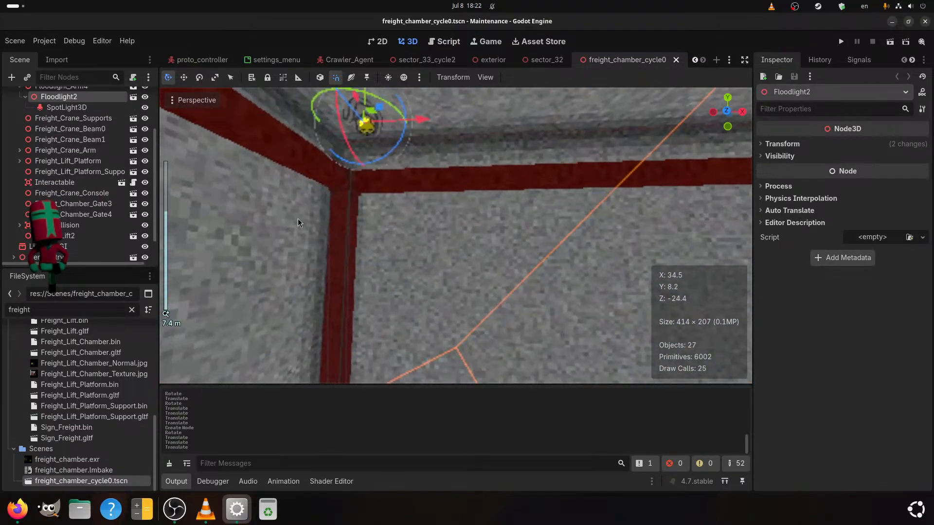
scroll(73, 141, "up", 2)
left_click(71, 128)
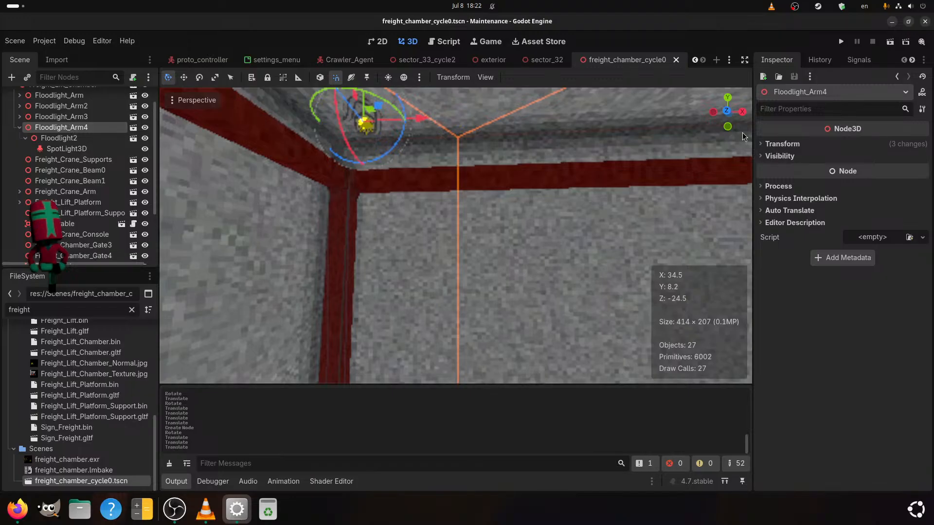
left_click(780, 145)
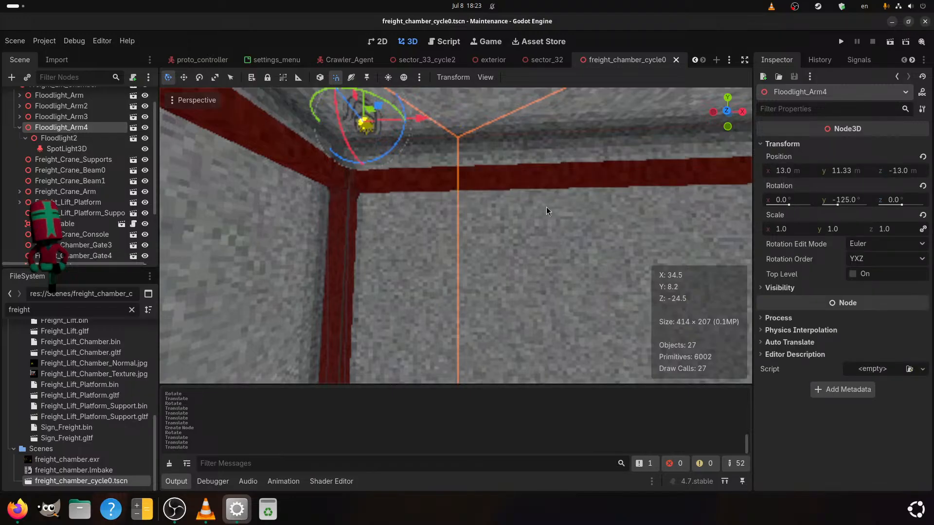
middle_click_drag(437, 215, 424, 241)
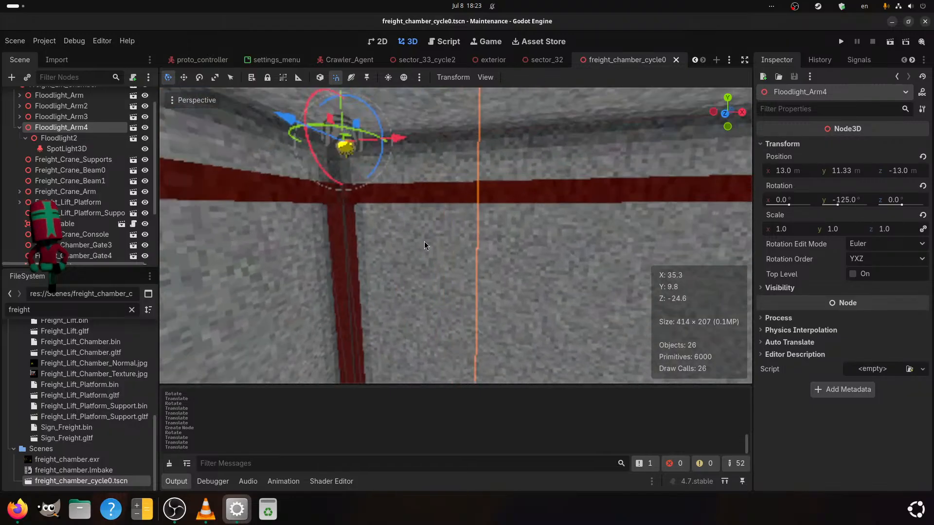
In the sector_32 scene, filter the project files for "floo" and add Floodlight_Arm.gltf as a child of Freight_Lift_Chamber2
left_click(541, 59)
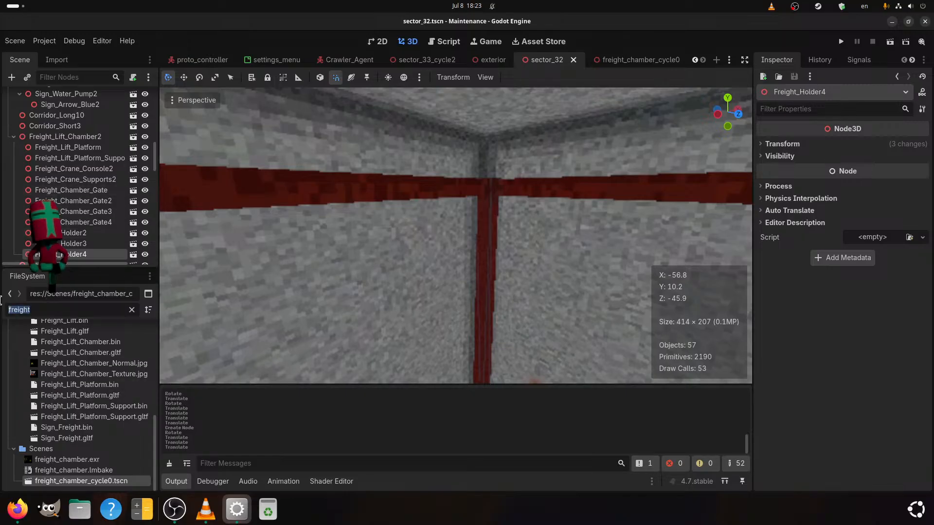
type("floo")
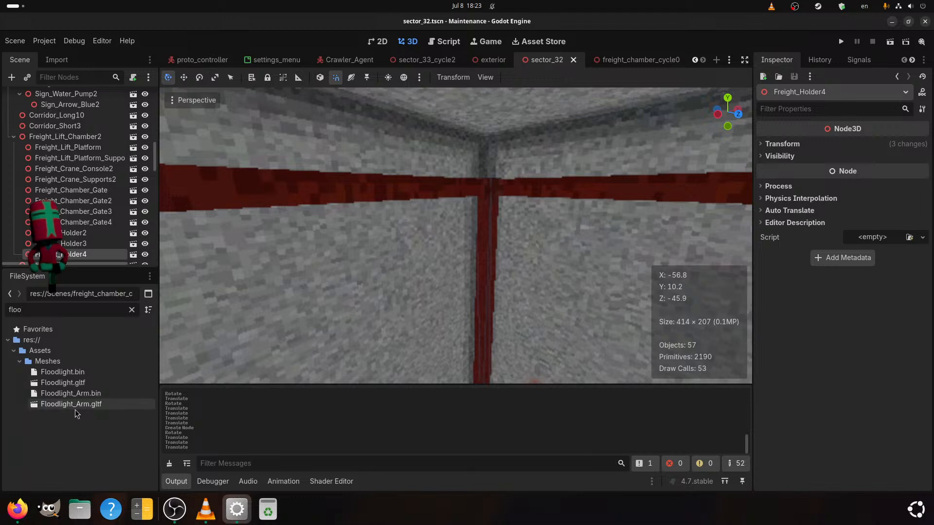
left_click_drag(81, 405, 90, 136)
Set the new Floodlight_Arm's position to X 13, Y 11.33 and Z 13 m
left_click(778, 143)
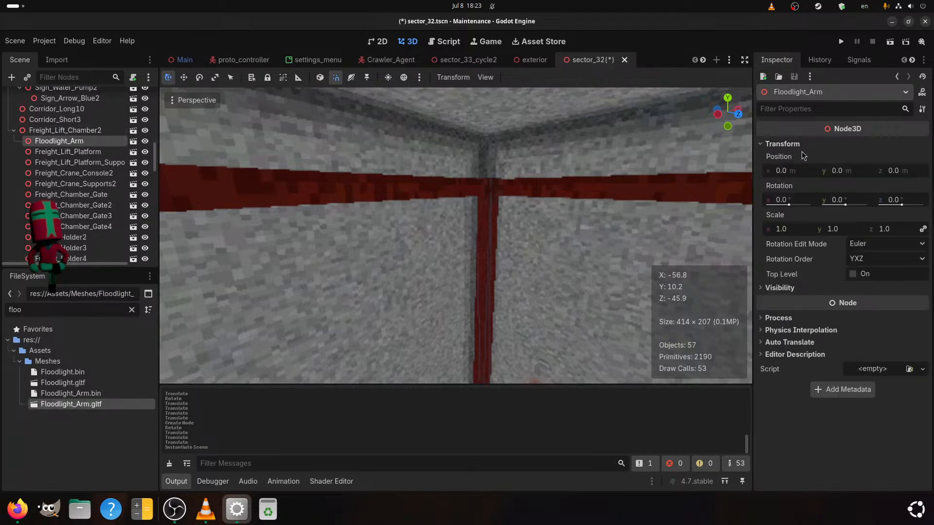
left_click(844, 175)
type("11.33")
key("Return")
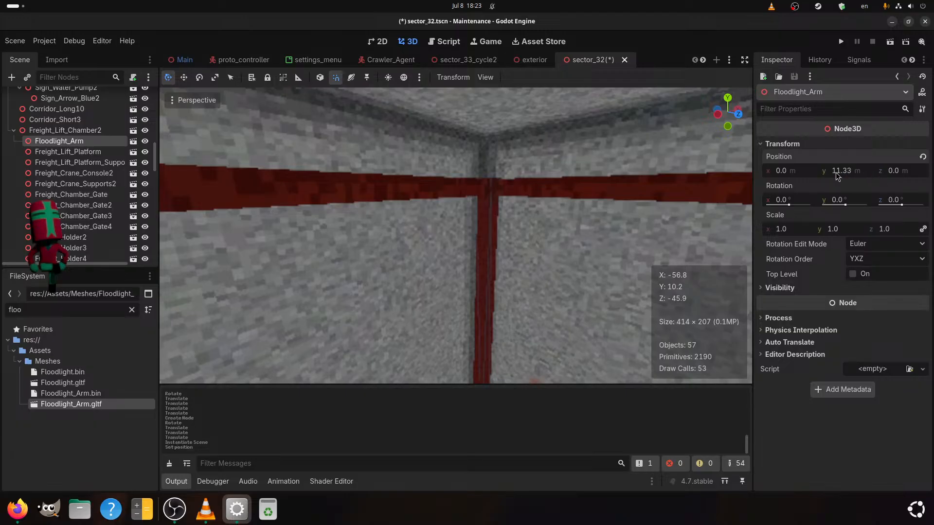
left_click(798, 174)
type("13")
key("Return")
left_click(900, 169)
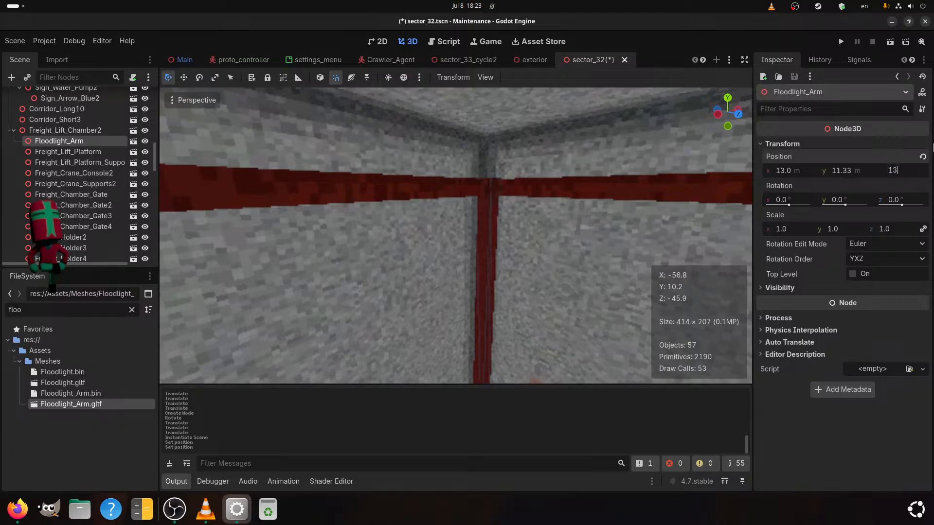
middle_click_drag(307, 195, 362, 247)
scroll(275, 149, "down", 2)
scroll(390, 264, "up", 3)
scroll(362, 247, "up", 3)
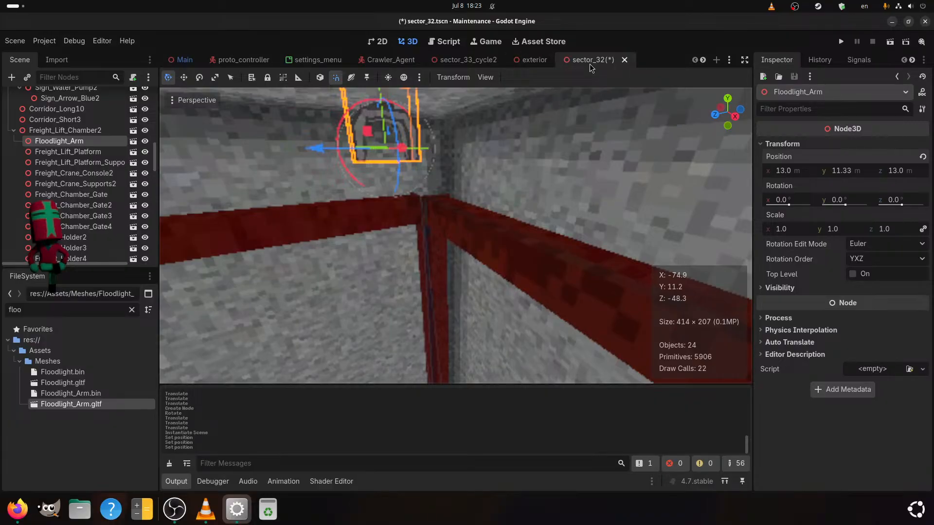
Close the proto_controller and settings_menu scenes and return to the sector_32 scene
left_click(459, 60)
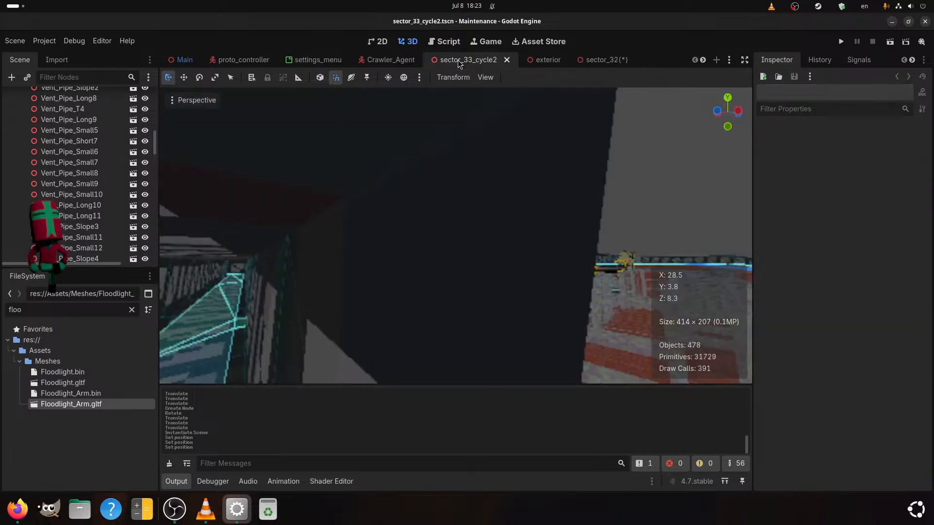
left_click(610, 59)
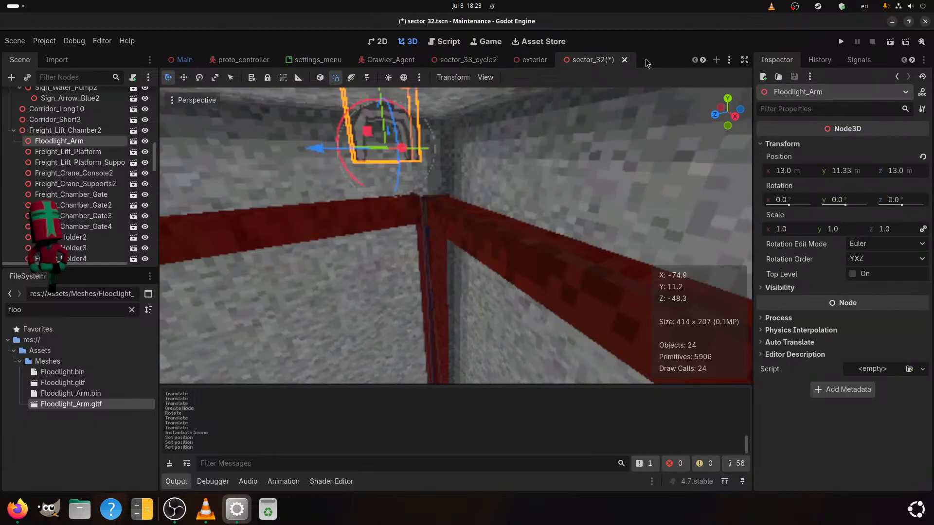
mouse_move(474, 166)
middle_mouse_down()
mouse_move(488, 170)
mouse_move(498, 153)
mouse_move(479, 170)
middle_mouse_up()
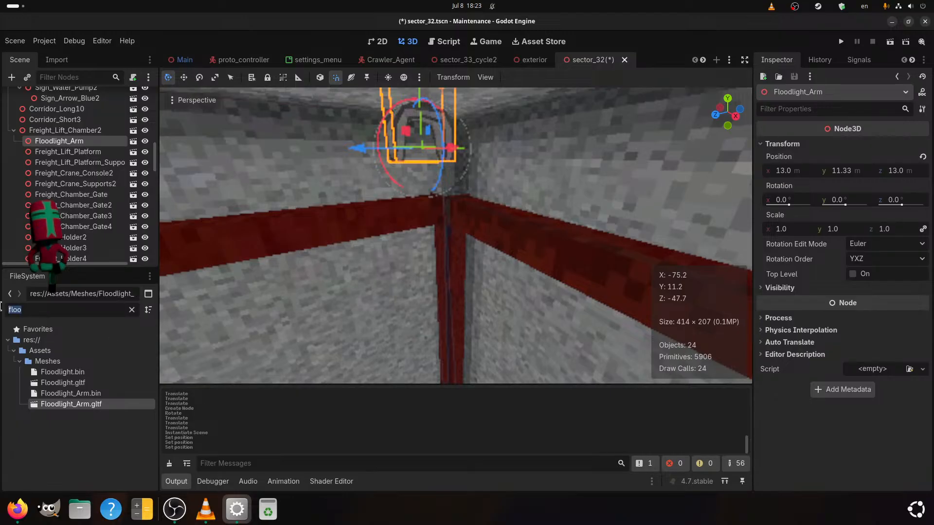
left_click(83, 419)
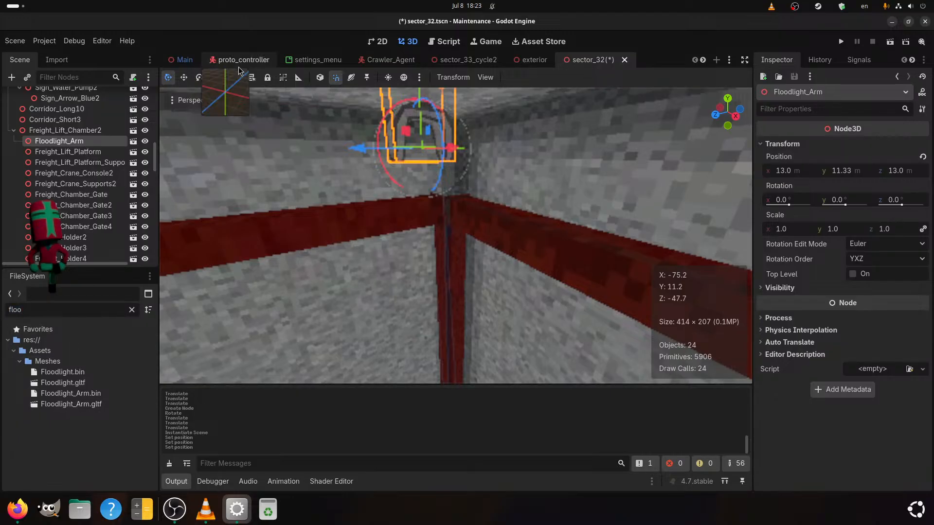
left_click(253, 65)
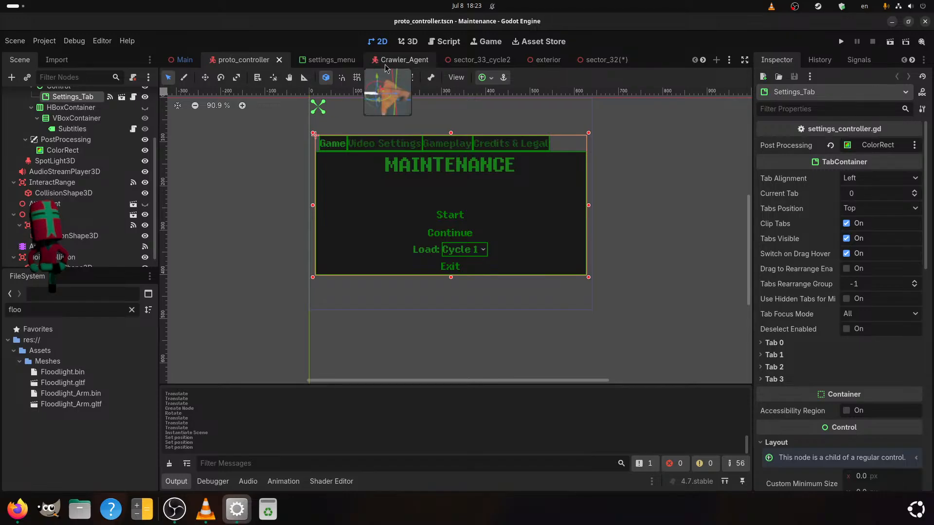
left_click(277, 60)
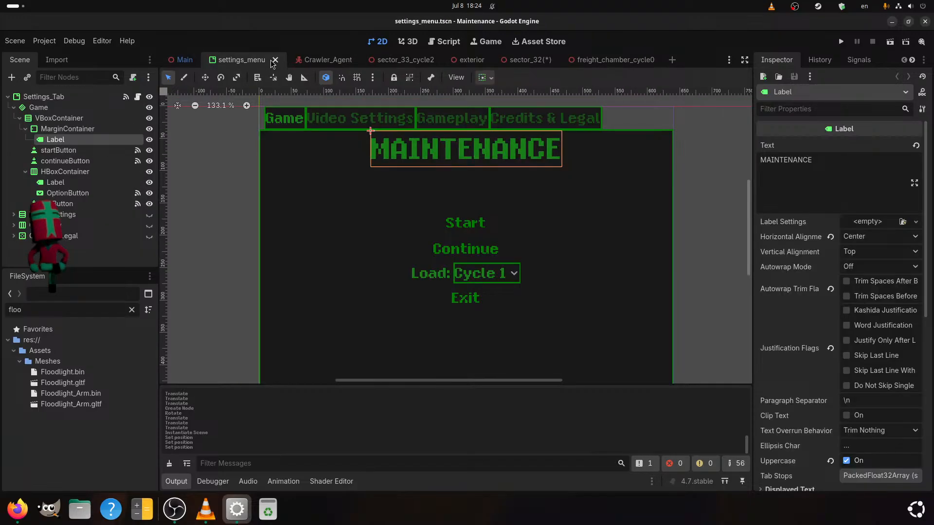
left_click(275, 59)
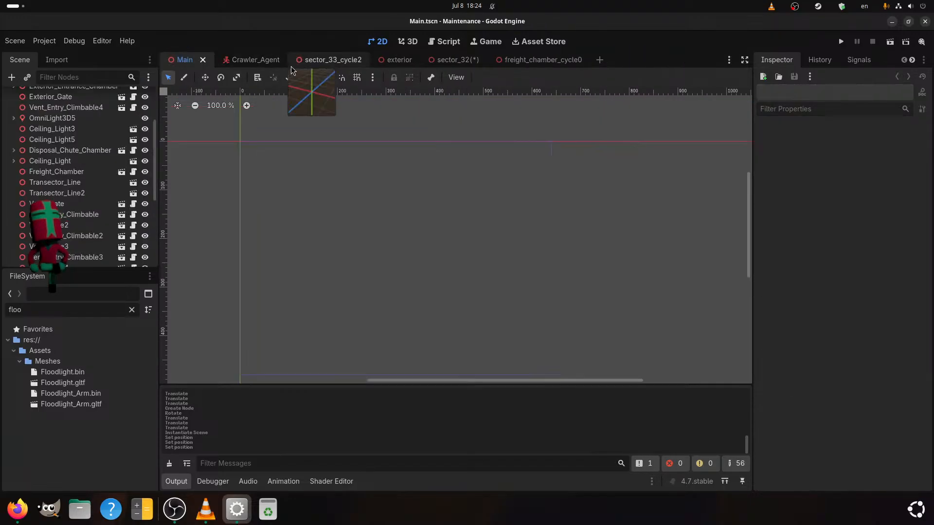
left_click(440, 60)
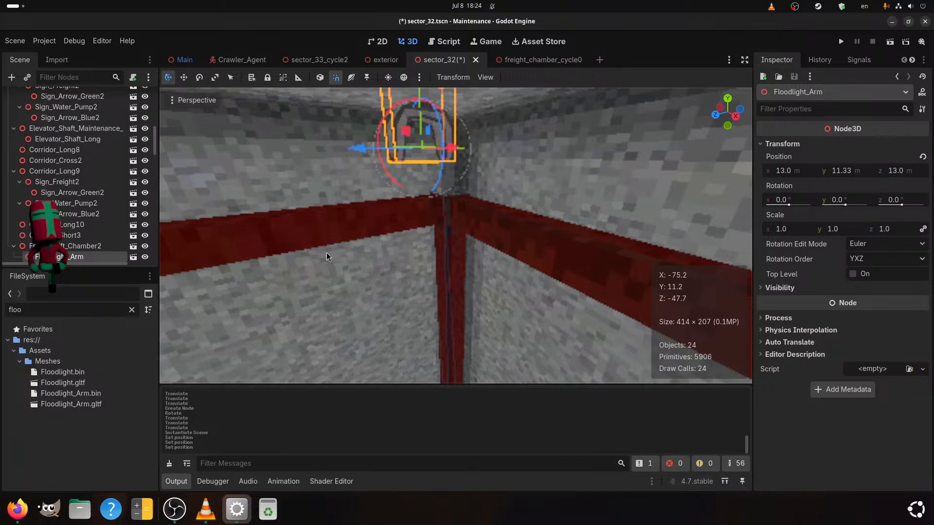
Examine the position and rotation of Floodlight_Arm2 in the freight_chamber_cycle0 scene
type("freight")
scroll(92, 404, "down", 10)
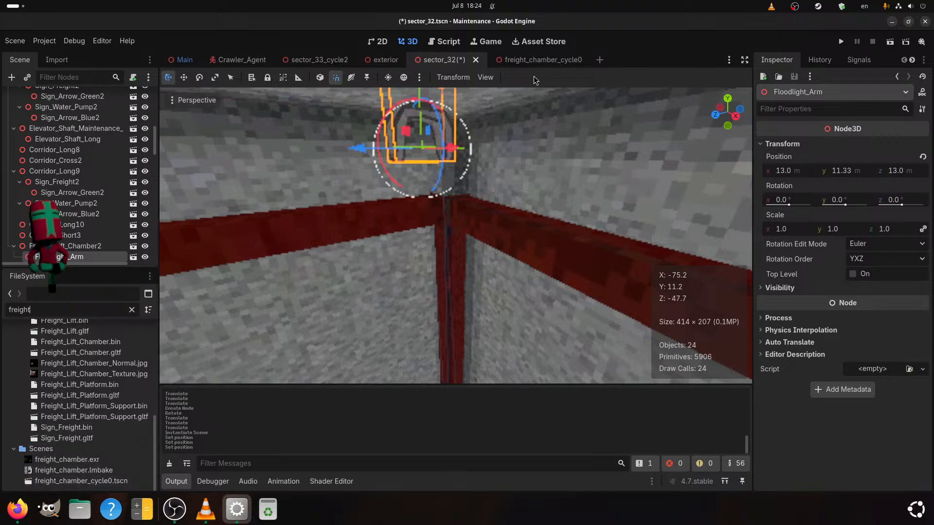
left_click(524, 58)
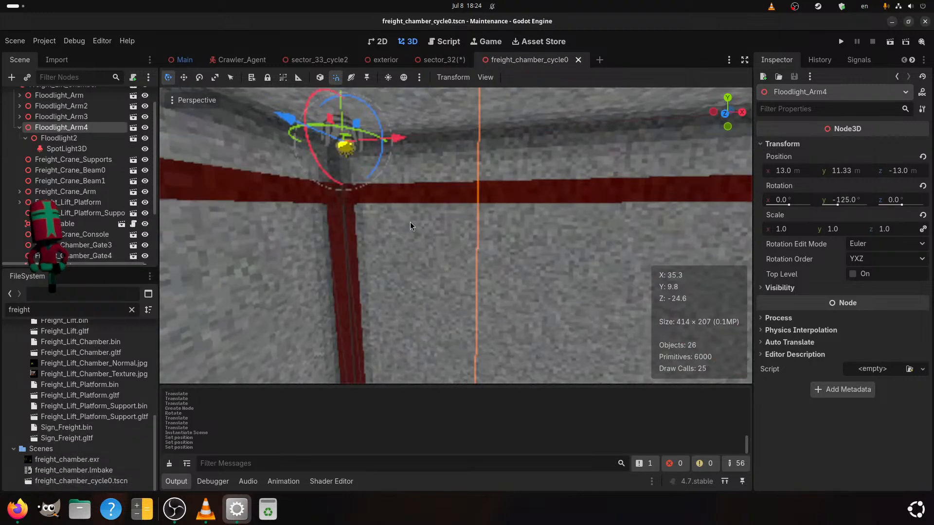
right_click_drag(410, 222, 743, 192)
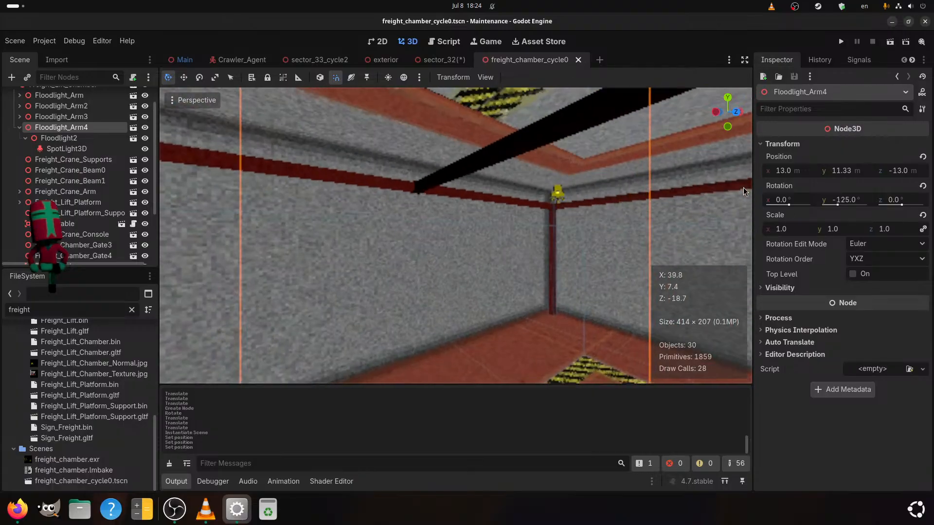
middle_click_drag(606, 207, 589, 196)
left_click(567, 186)
middle_click_drag(670, 234, 562, 272)
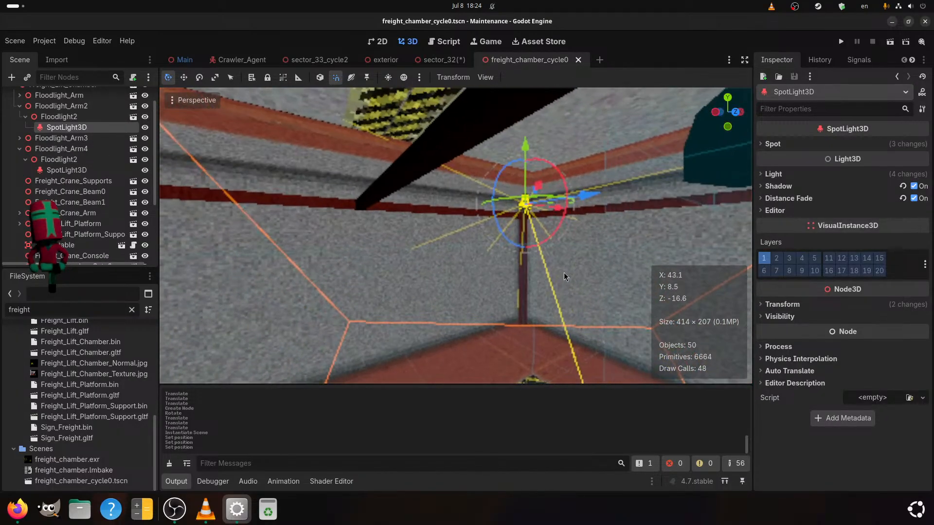
left_click(62, 106)
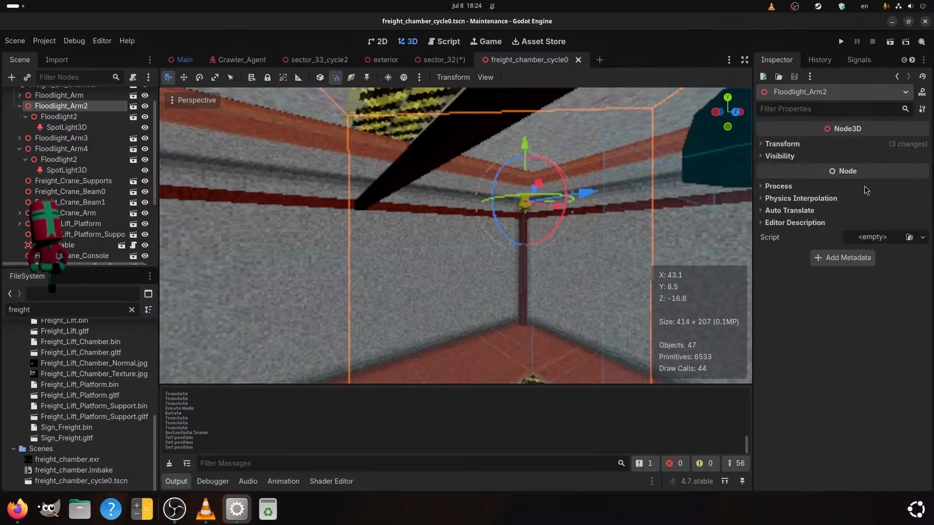
left_click(783, 144)
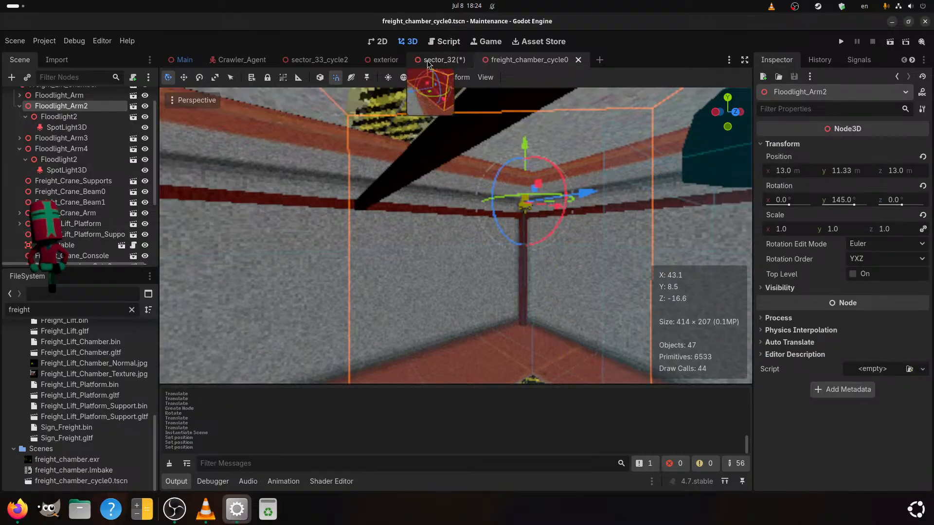
Set the Y rotation of sector_32's Floodlight_Arm to 145° and save the scene
left_click(440, 59)
left_click(842, 199)
type("145")
key("Return")
key("ctrl+s")
Filter the project files for "floo" and add Floodlight.gltf as a child of Floodlight_Arm
scroll(93, 243, "down", 2)
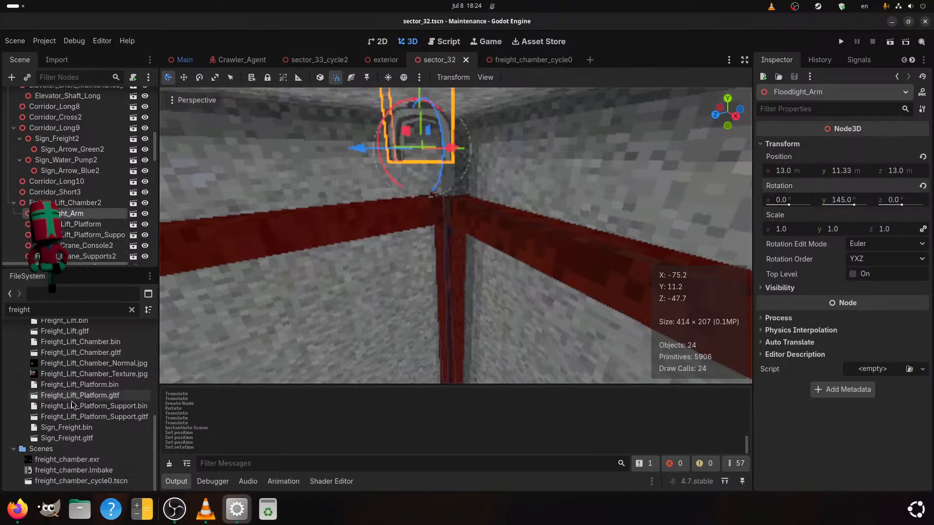
scroll(93, 445, "up", 3)
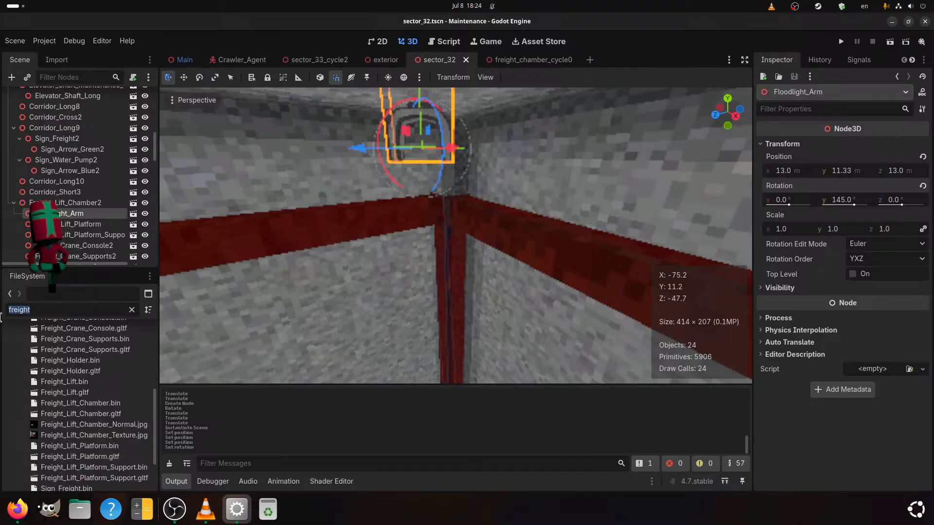
type("floo")
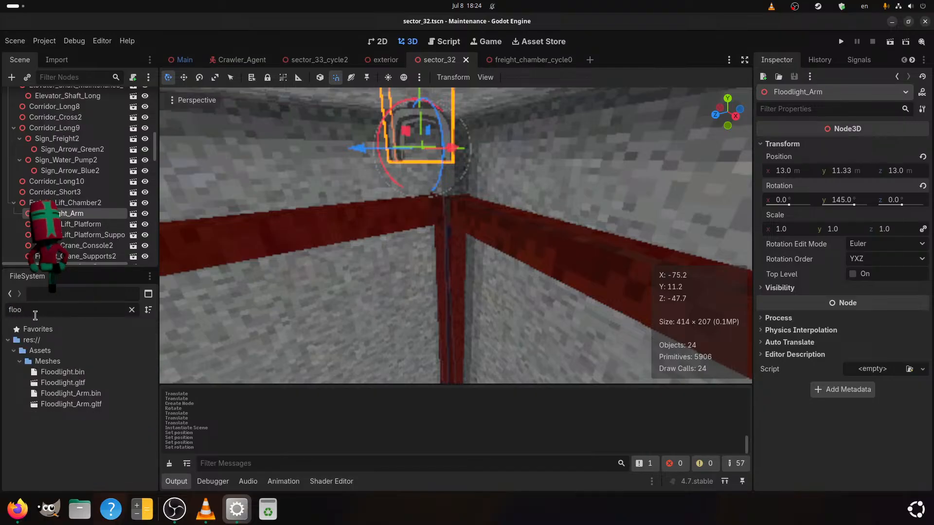
left_click_drag(63, 383, 78, 202)
scroll(610, 253, "up", 2)
middle_click_drag(609, 254, 480, 232)
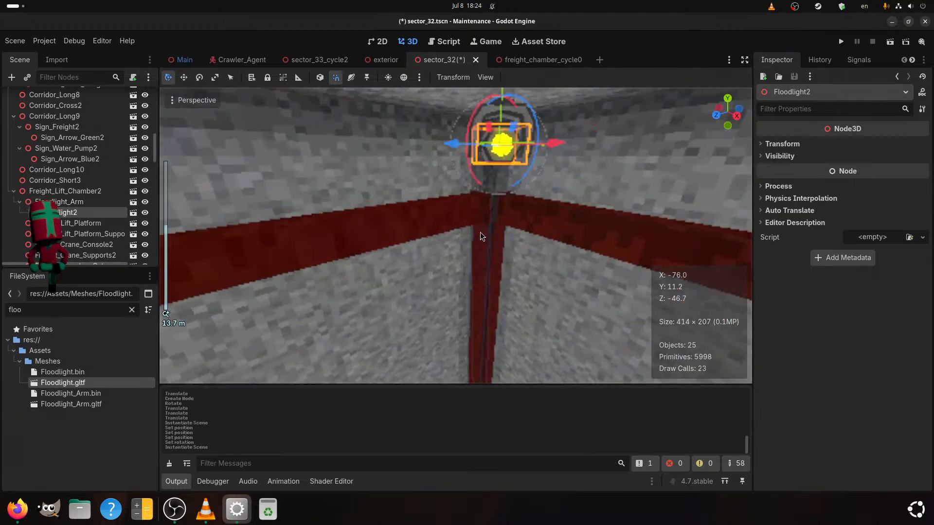
left_click_drag(527, 107, 545, 142)
key("ctrl+z")
middle_click_drag(545, 141, 599, 221)
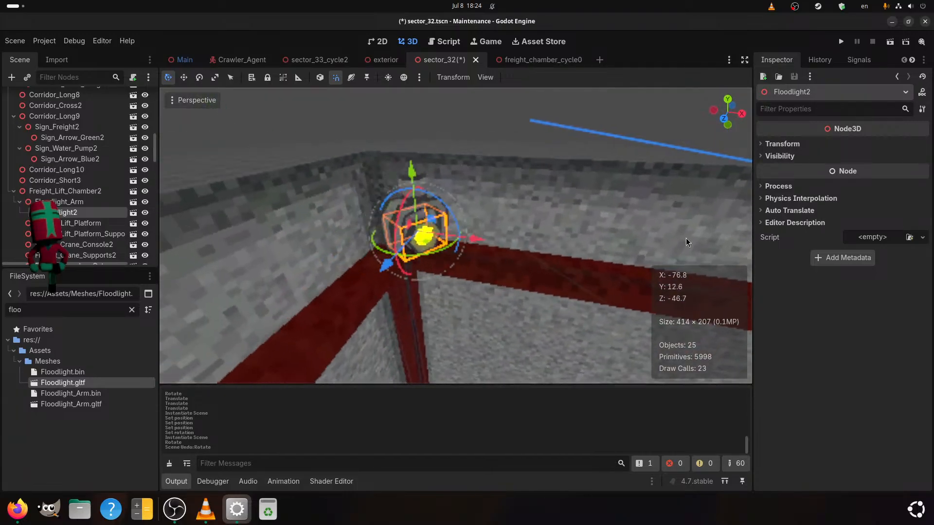
Tilt the new floodlight downward with a Z rotation of -45° and save the sector_32 scene
scroll(632, 214, "up", 3)
left_click(782, 144)
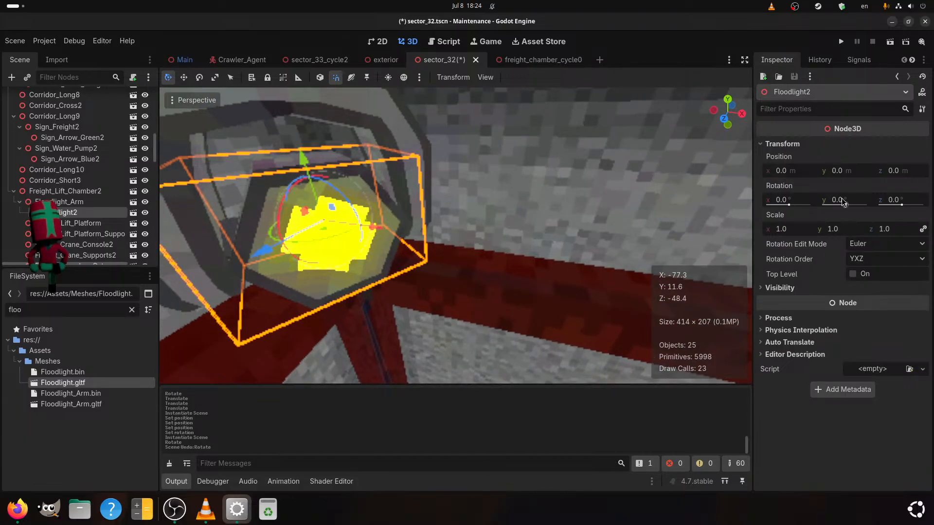
left_click_drag(786, 201, 797, 201)
right_click(798, 200)
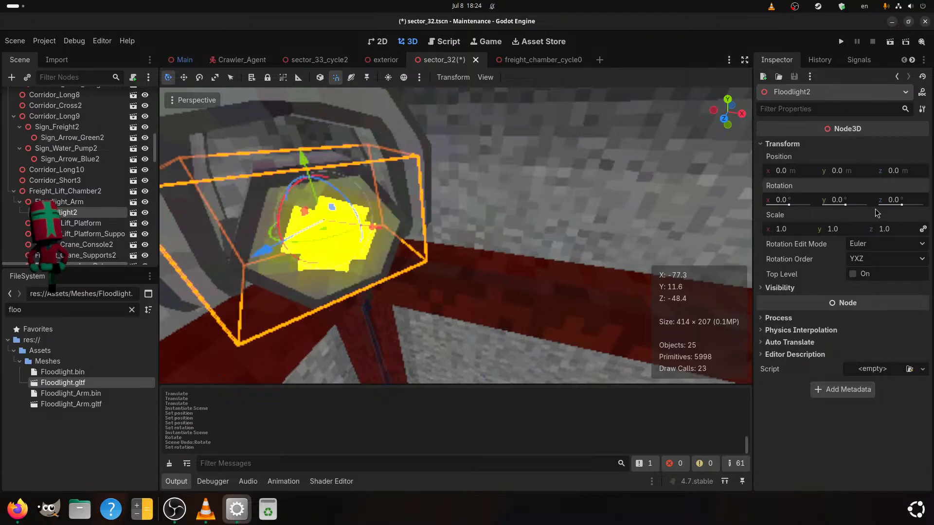
left_click_drag(894, 207, 868, 207)
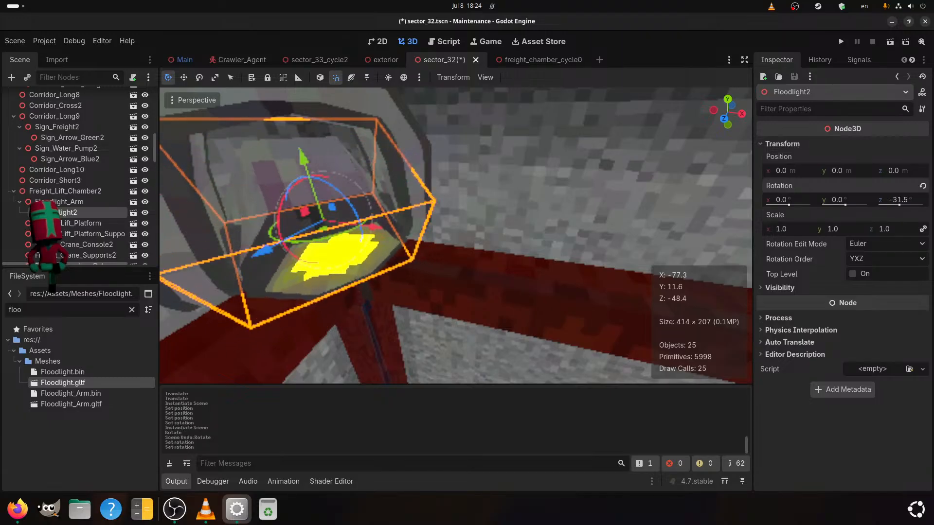
left_click(901, 203)
type("-45")
key("Return")
key("ctrl+s")
Examine the rotation of Floodlight2 under Floodlight_Arm2 in the freight_chamber_cycle0 scene and return to sector_32
left_click(556, 59)
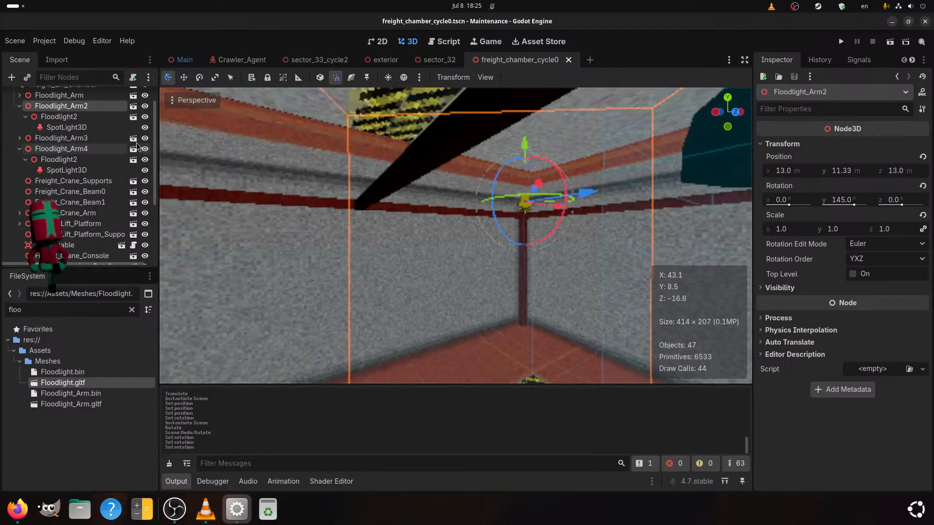
left_click(89, 117)
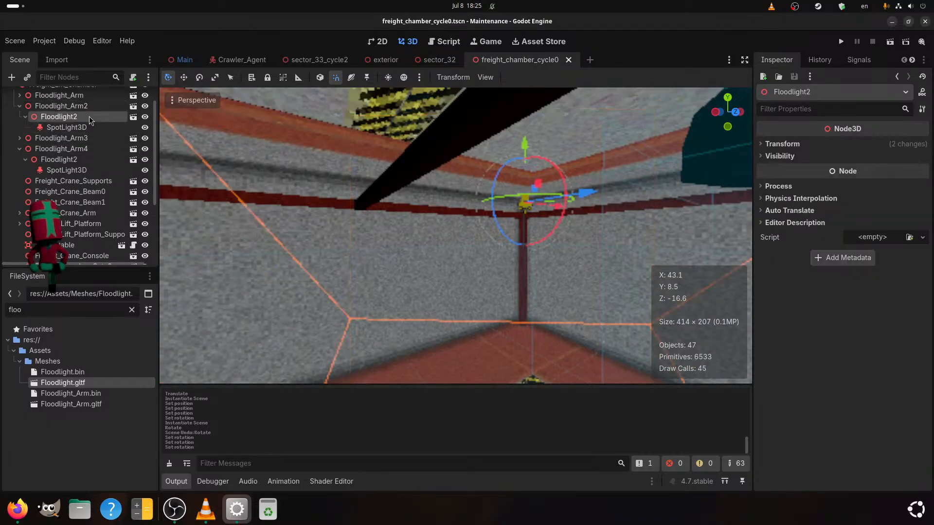
left_click(783, 143)
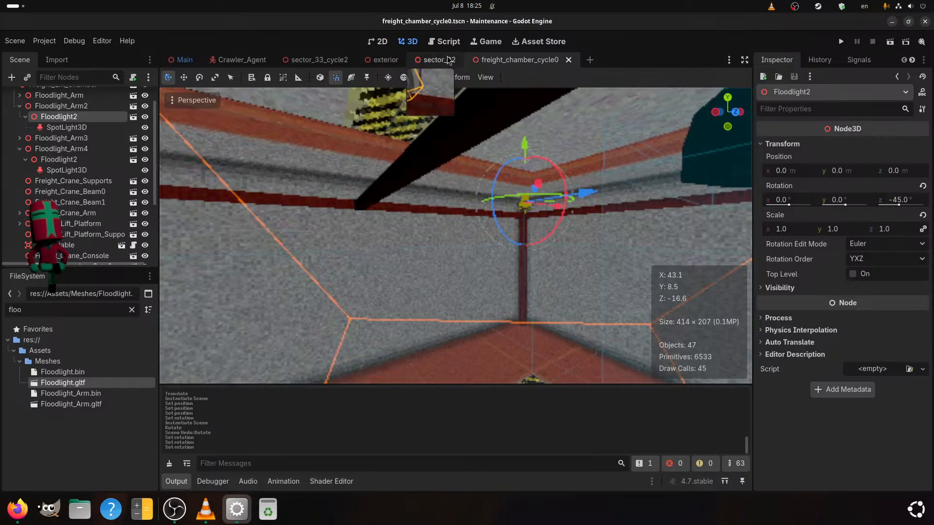
left_click(431, 64)
scroll(440, 159, "down", 5)
middle_click_drag(441, 159, 410, 175)
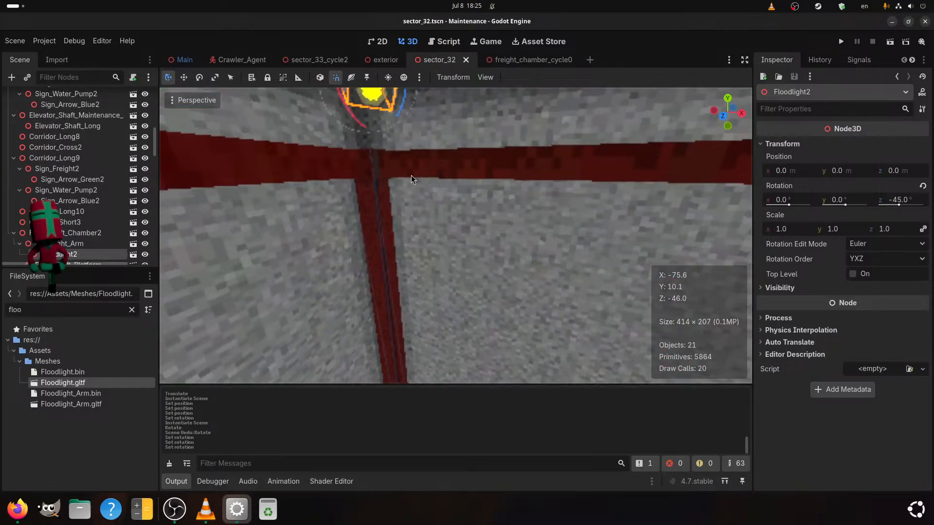
scroll(411, 175, "down", 2)
scroll(22, 215, "down", 2)
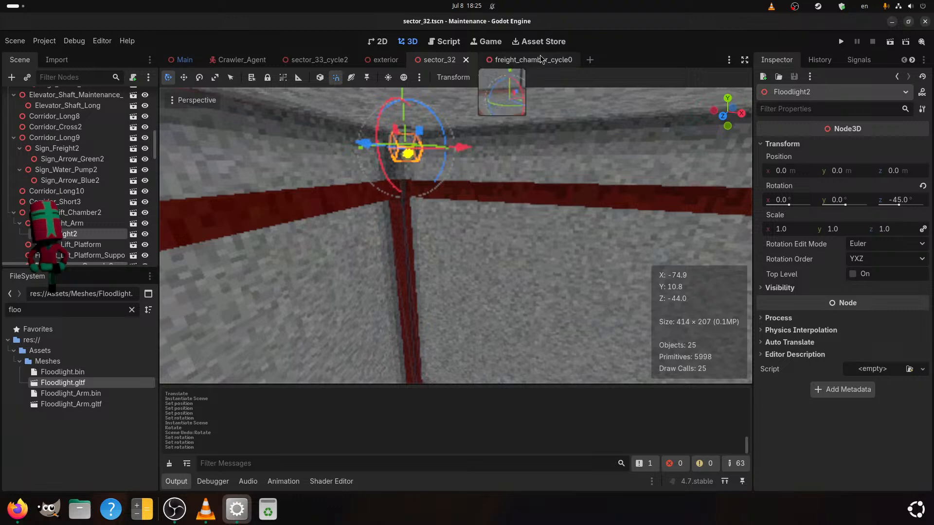
Copy the SpotLight3D under Floodlight_Arm2's floodlight in freight_chamber_cycle0, paste it as a child of sector_32's Floodlight2, and save
left_click(534, 60)
left_click(110, 130)
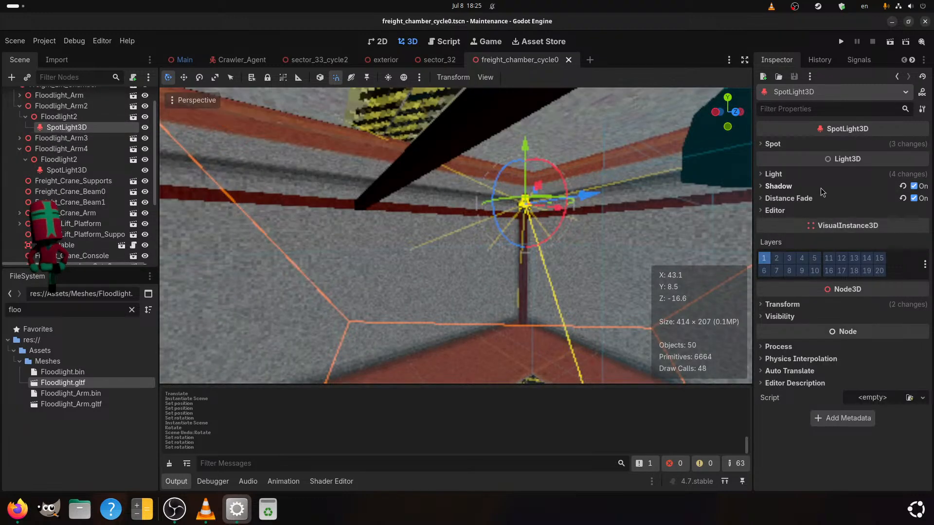
left_click(440, 61)
key("ctrl+v")
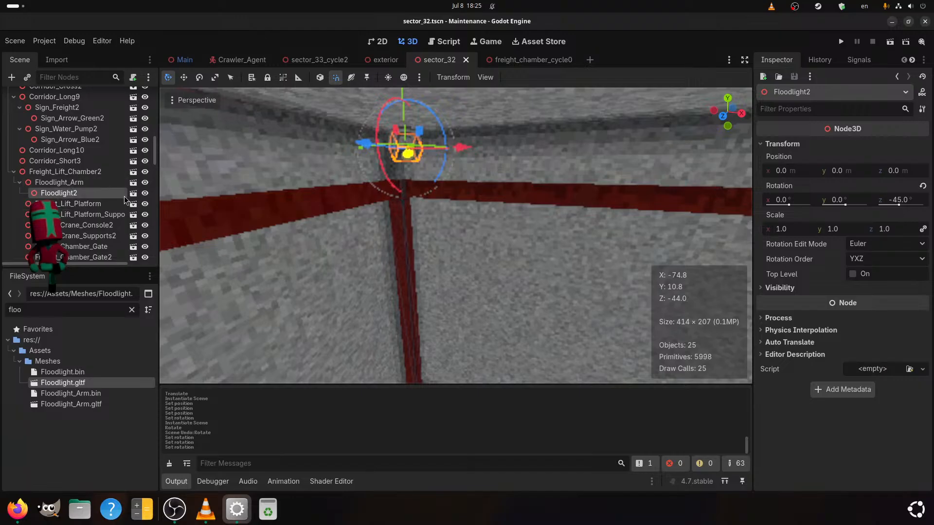
scroll(328, 218, "down", 3)
key("ctrl+s")
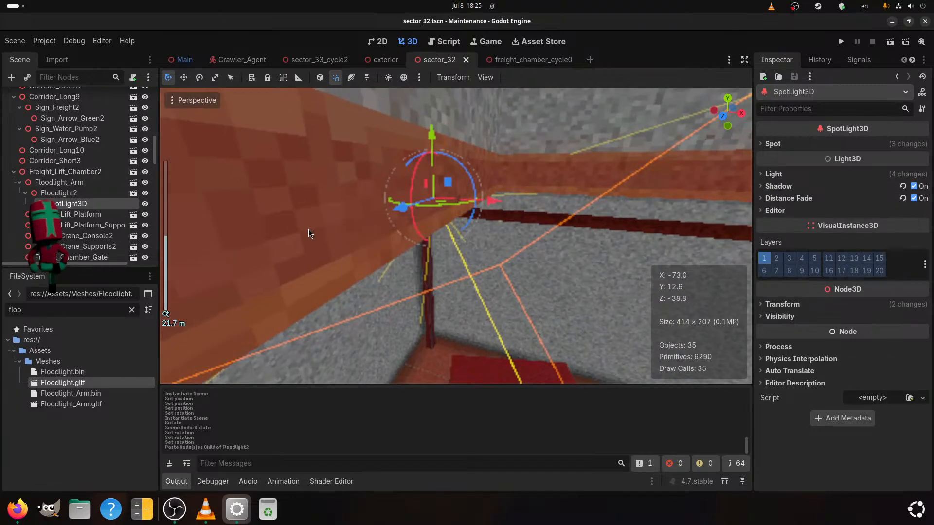
Copy sector_32's complete Floodlight_Arm with its floodlight and spotlight and paste it as a child of Freight_Lift_Chamber2
scroll(328, 218, "up", 3)
mouse_move(267, 234)
middle_mouse_down()
mouse_move(257, 212)
mouse_move(235, 217)
mouse_move(258, 220)
middle_mouse_up()
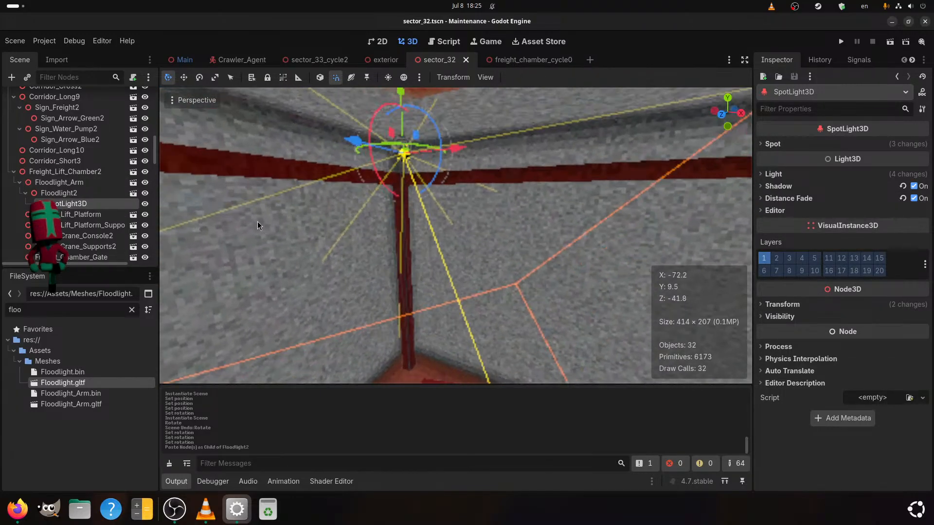
scroll(258, 220, "up", 2)
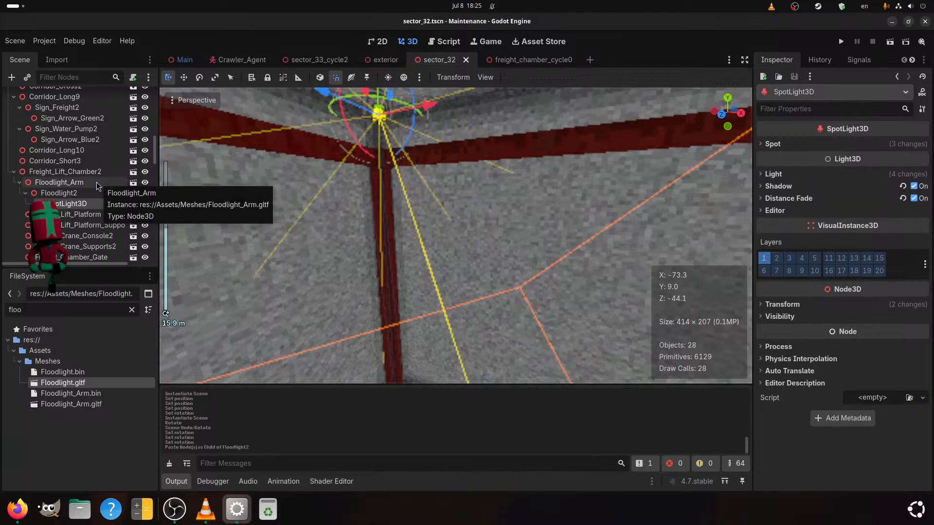
left_click(77, 183, "shift")
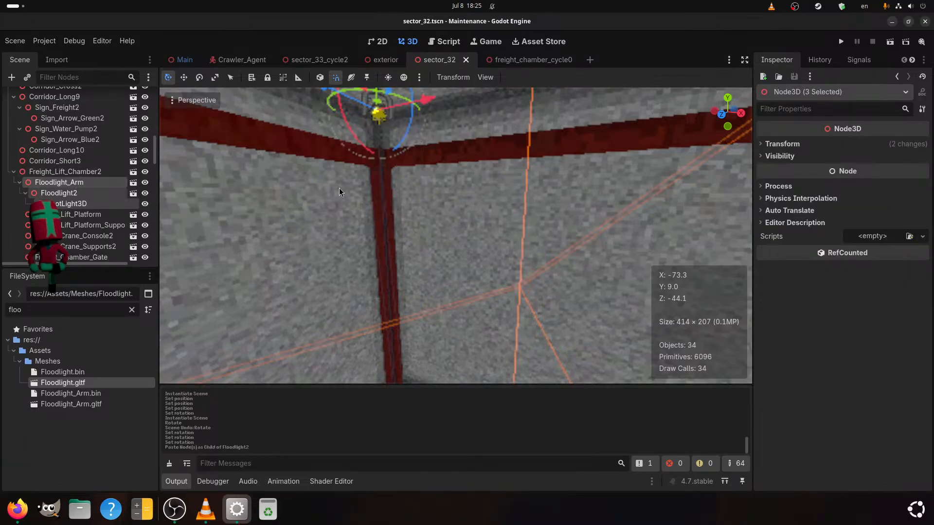
scroll(339, 187, "down", 2)
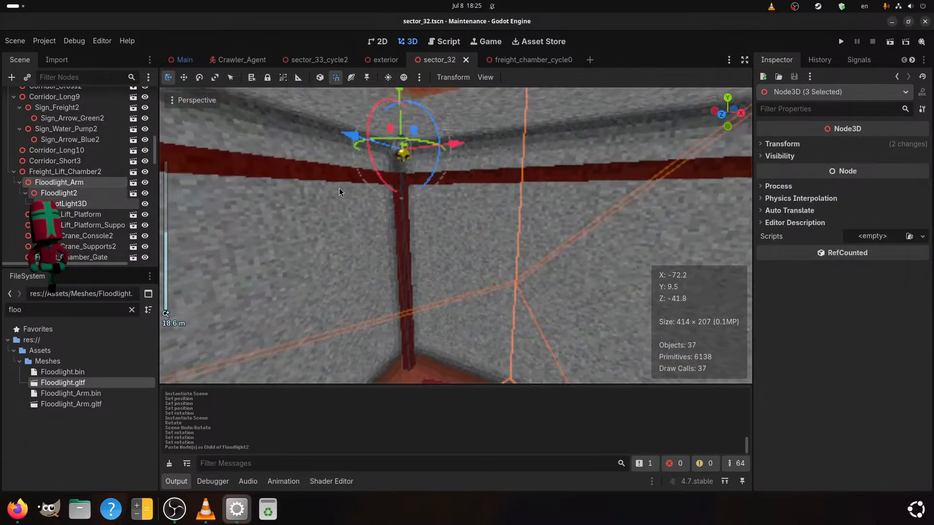
left_click(19, 182)
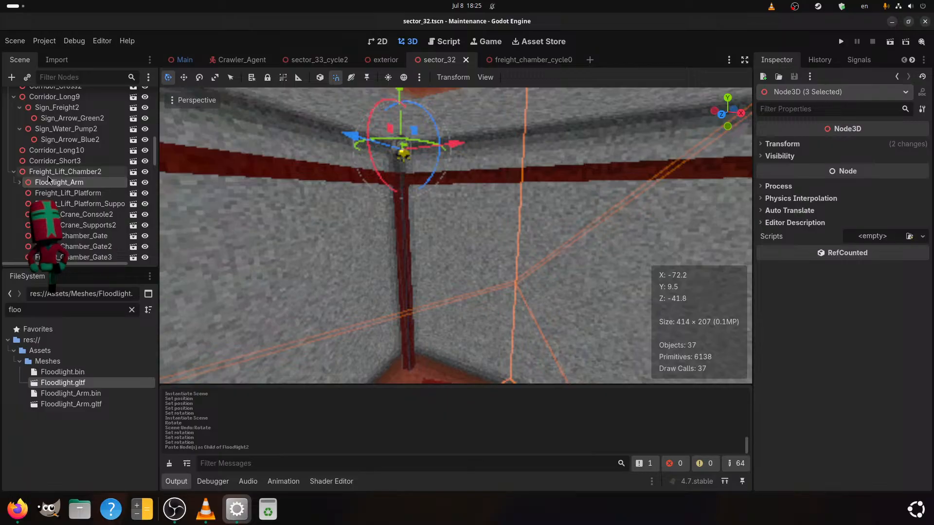
left_click(58, 173)
key("ctrl+v")
Move the pasted Floodlight_Arm2 to another chamber corner by setting its Z position to -13 m
scroll(398, 193, "down", 2)
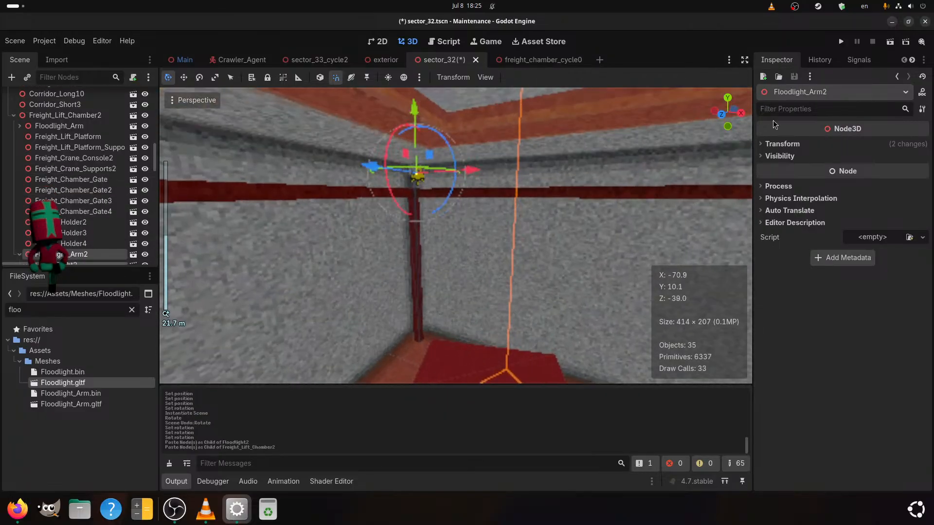
left_click(776, 143)
left_click(783, 173)
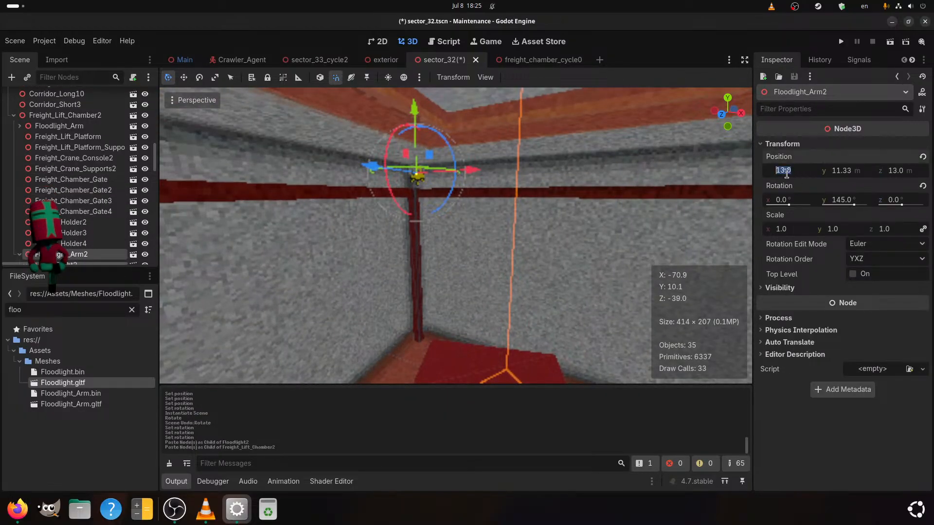
left_click(888, 174)
type("-")
key("Return")
scroll(357, 118, "down", 5)
middle_click_drag(357, 118, 381, 281)
scroll(613, 189, "up", 4)
scroll(424, 238, "up", 4)
scroll(531, 250, "up", 2)
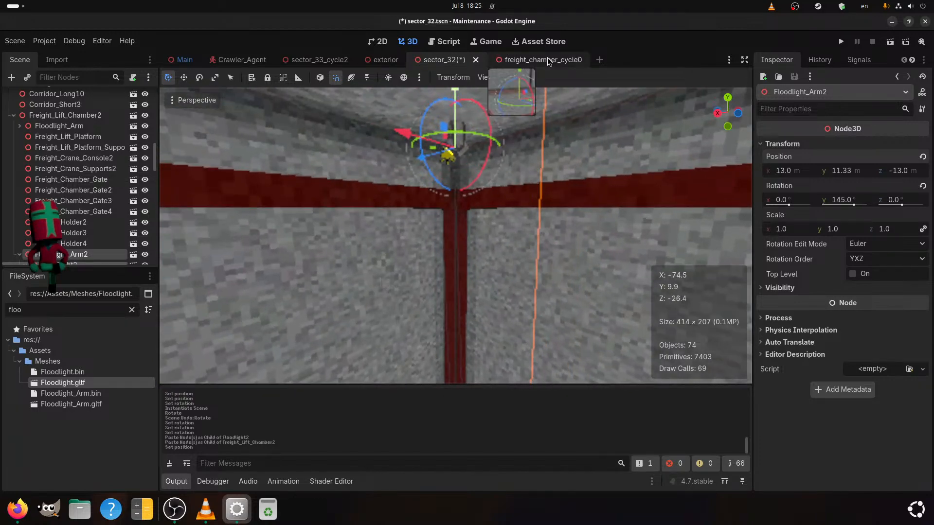
Examine the position and rotation of Floodlight_Arm4 in the freight_chamber_cycle0 scene
left_click(523, 59)
middle_click_drag(513, 229, 267, 153)
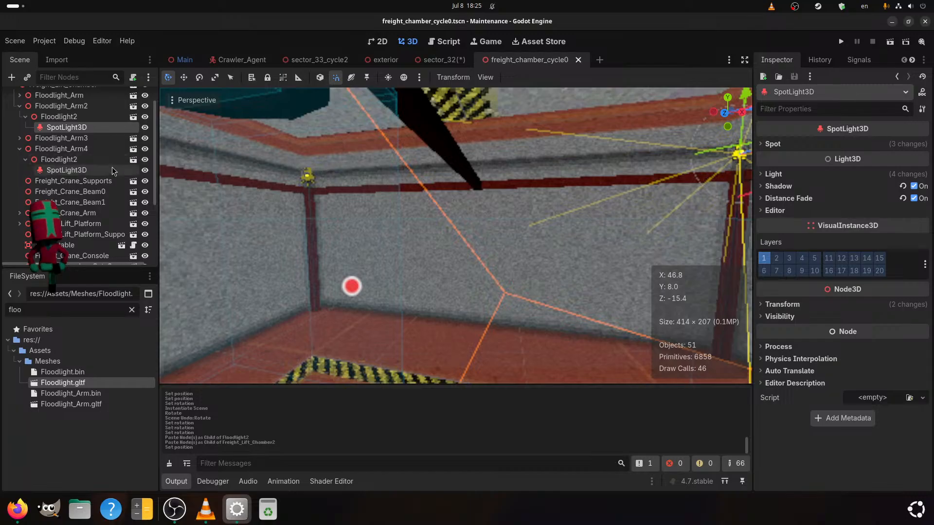
scroll(90, 168, "up", 2)
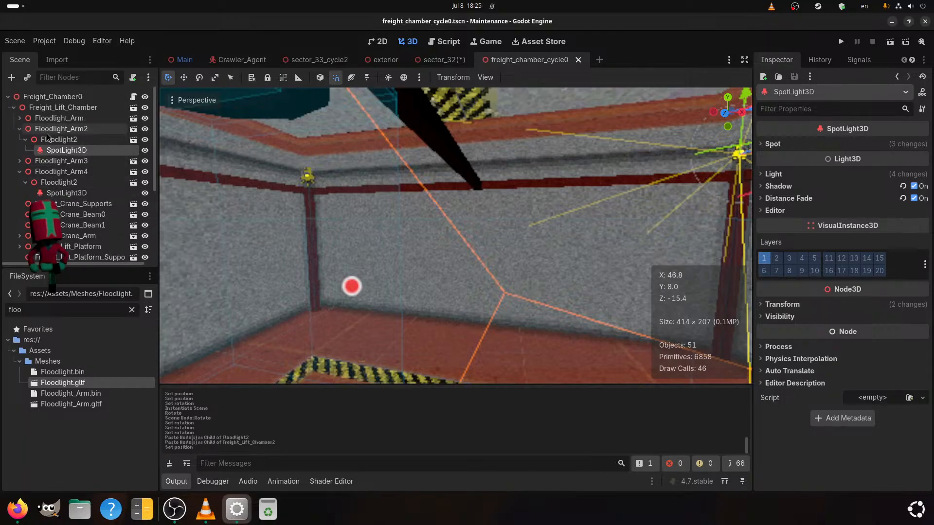
left_click(61, 129)
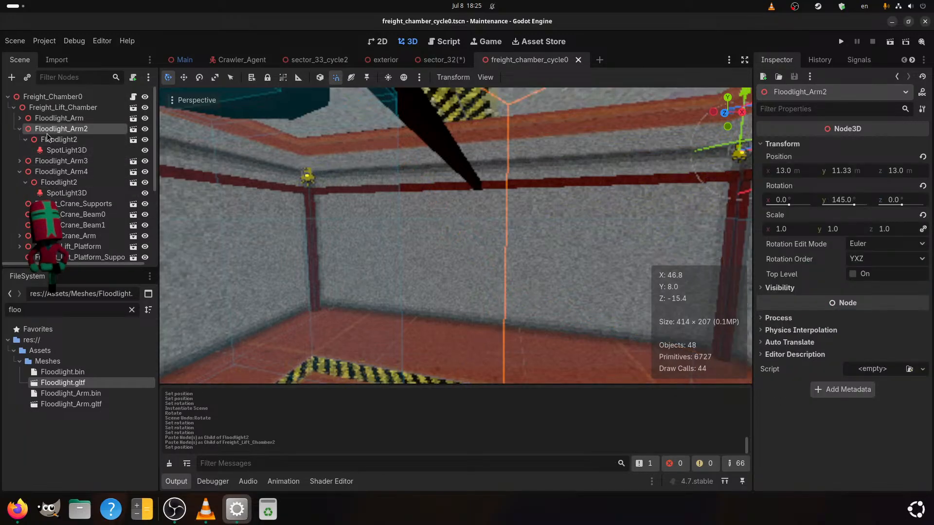
left_click(55, 173)
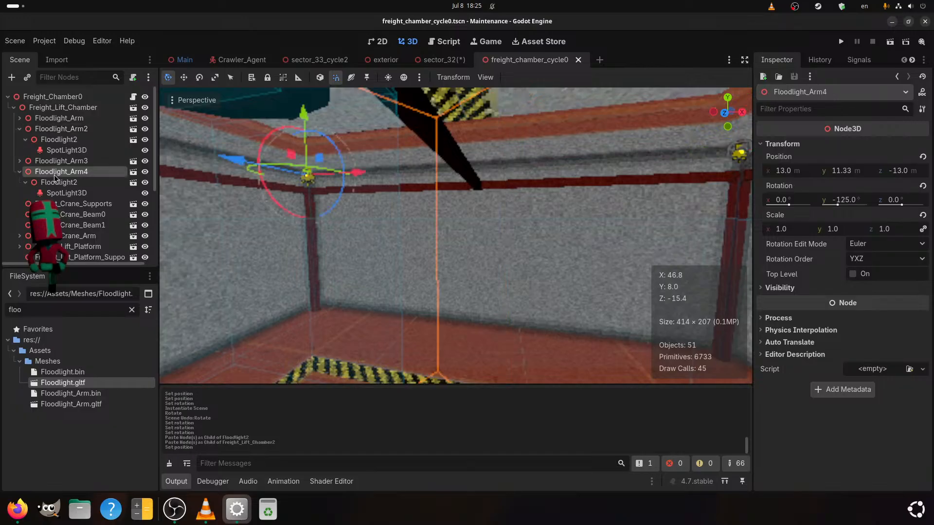
Set the Y rotation of sector_32's Floodlight_Arm2 to -125° and save the scene
left_click(428, 62)
left_click(852, 199)
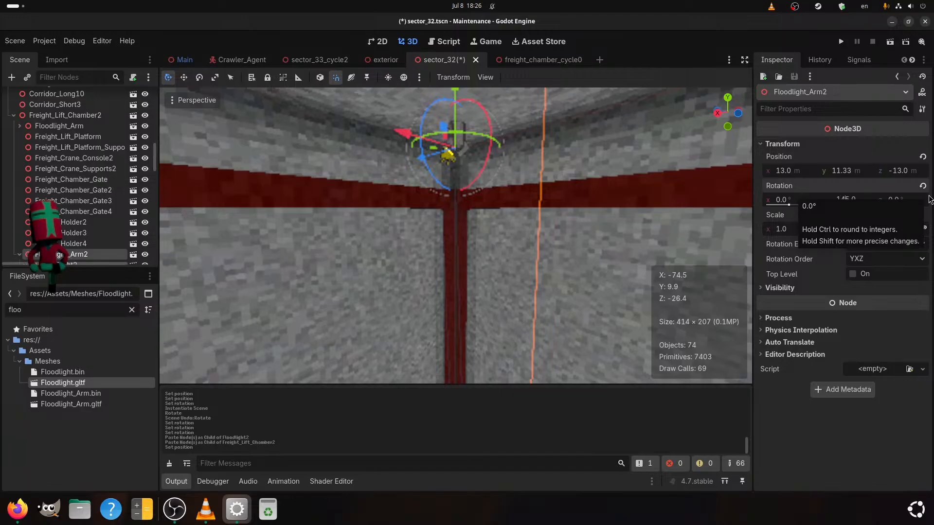
key("Return")
key("ctrl+s")
middle_click_drag(542, 202, 462, 214)
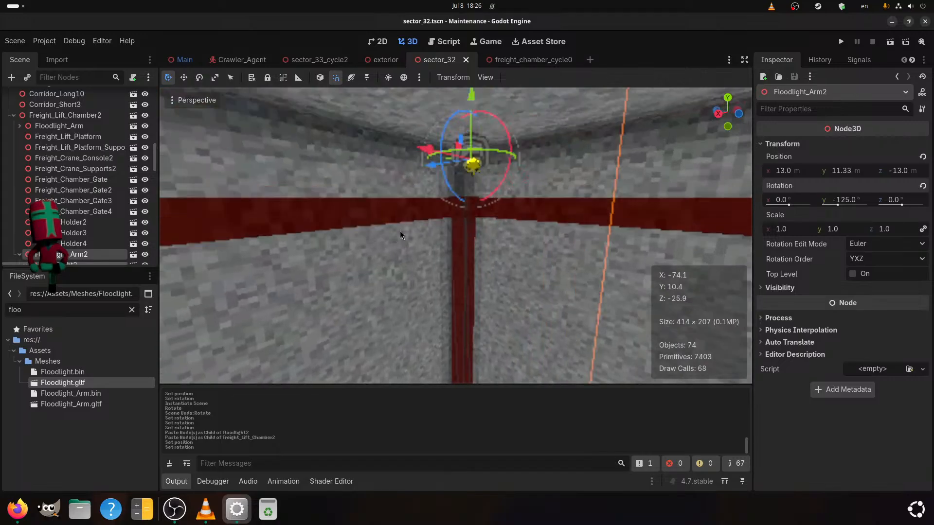
scroll(72, 245, "down", 3)
Collapse the expanded corridor, elevator shaft and Floodlight_Arm2 branches in sector_32's scene tree
scroll(72, 244, "up", 6)
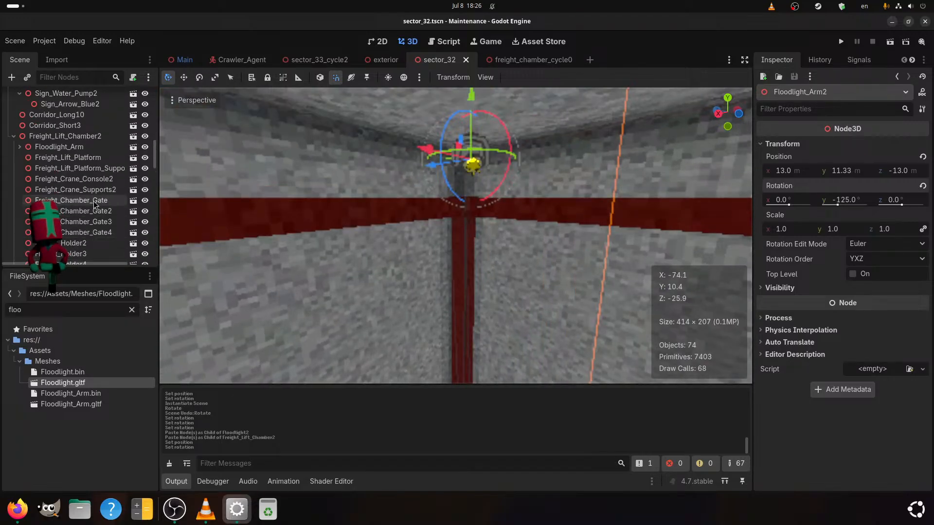
scroll(31, 182, "up", 8)
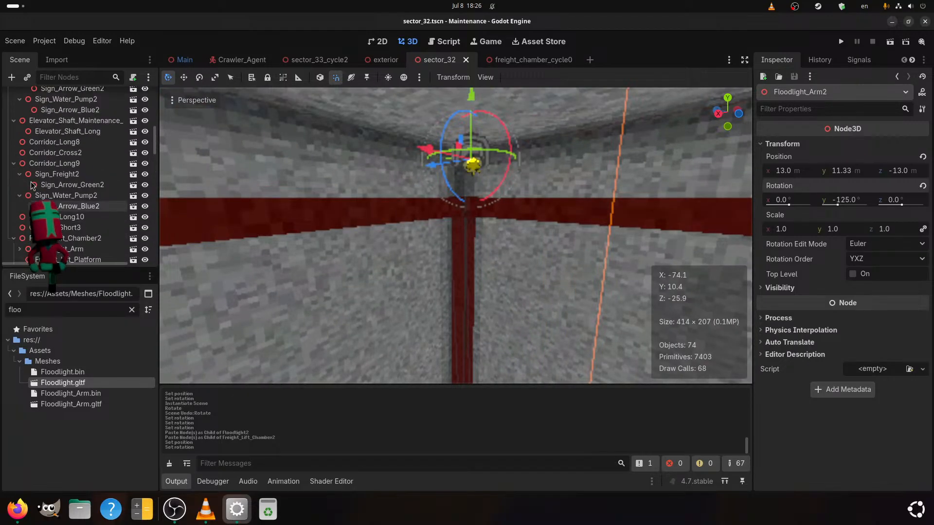
left_click(14, 170)
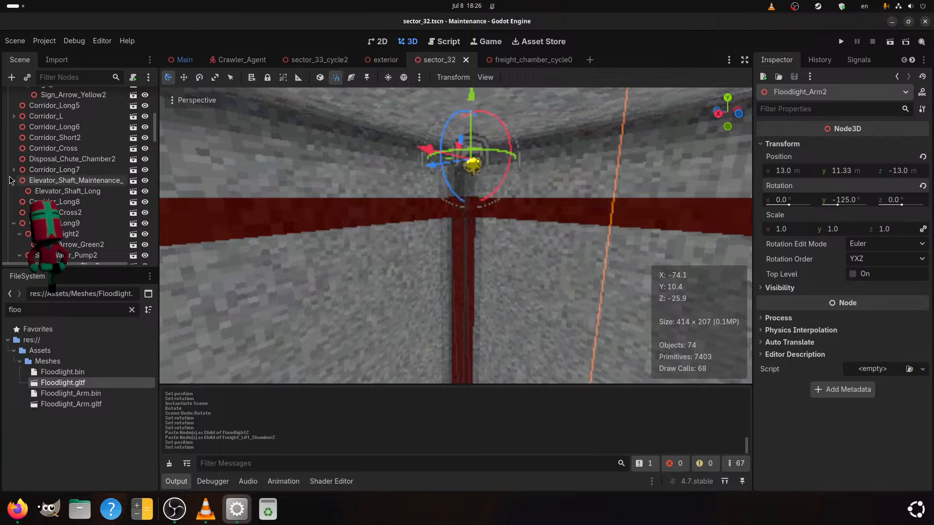
left_click(14, 180)
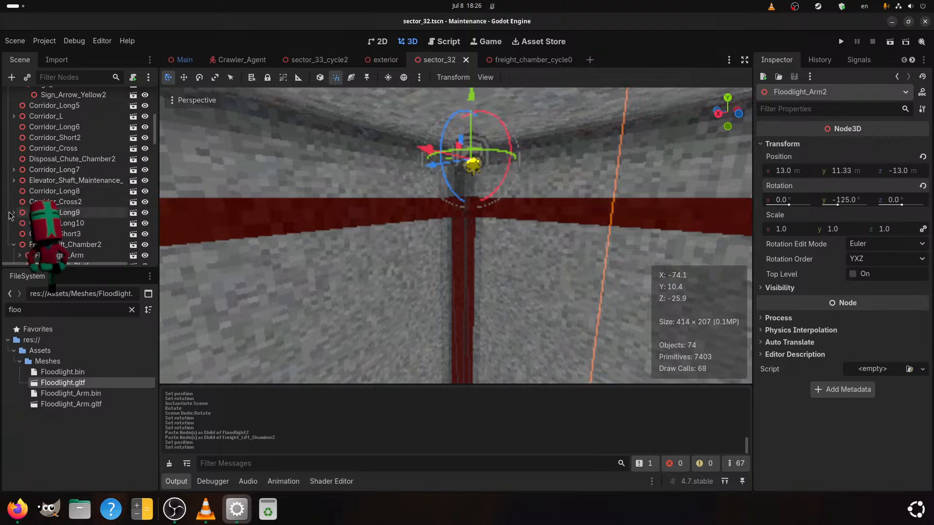
scroll(13, 216, "down", 5)
scroll(24, 195, "down", 5)
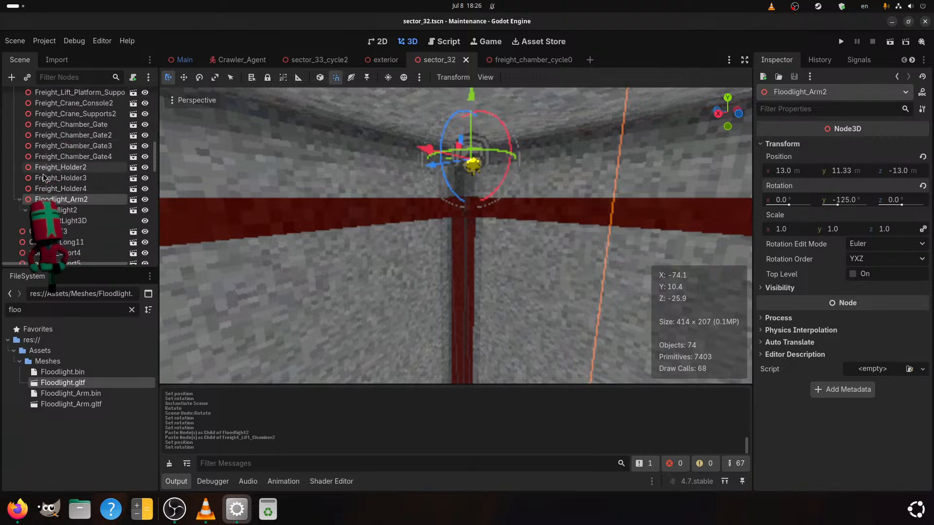
left_click(19, 199)
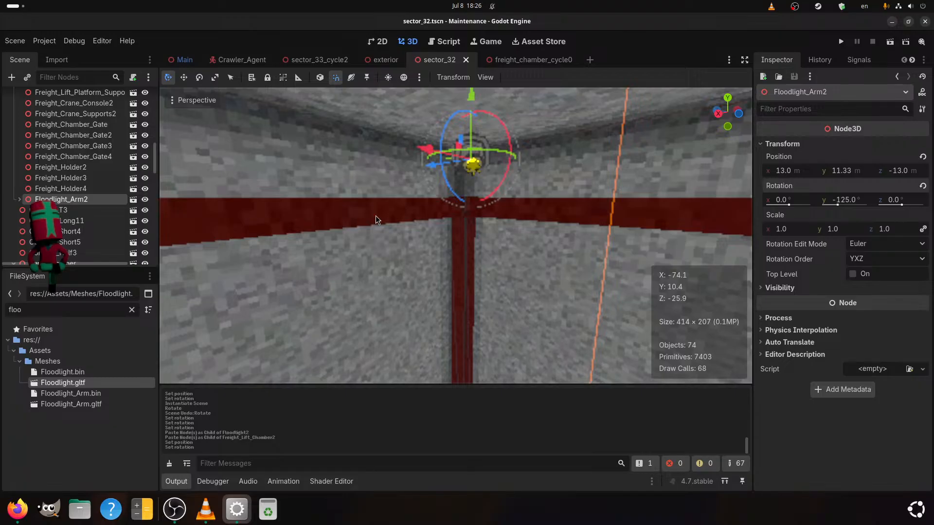
Copy Floodlight_Arm2 with its light and paste the copy as a child of Freight_Lift_Chamber2
scroll(376, 219, "down", 3)
scroll(65, 204, "up", 1)
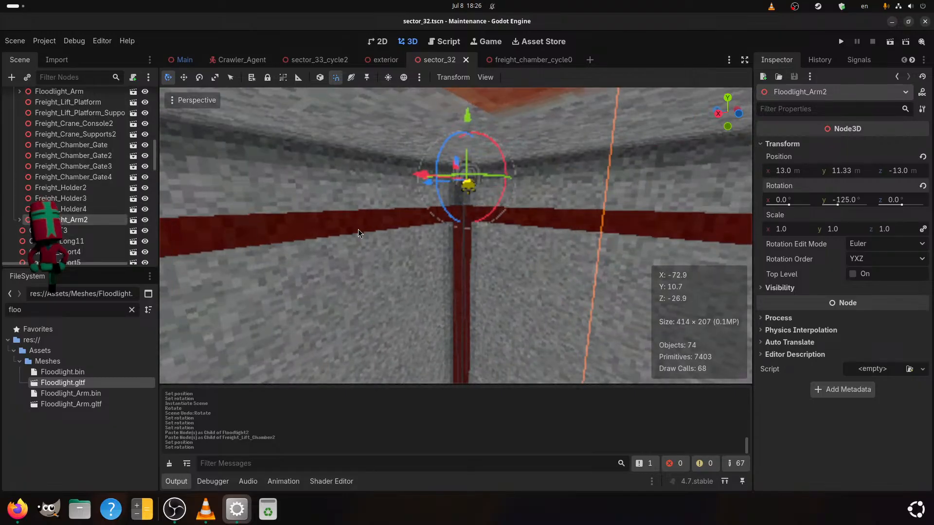
scroll(68, 194, "up", 5)
left_click(72, 203)
key("ctrl+v")
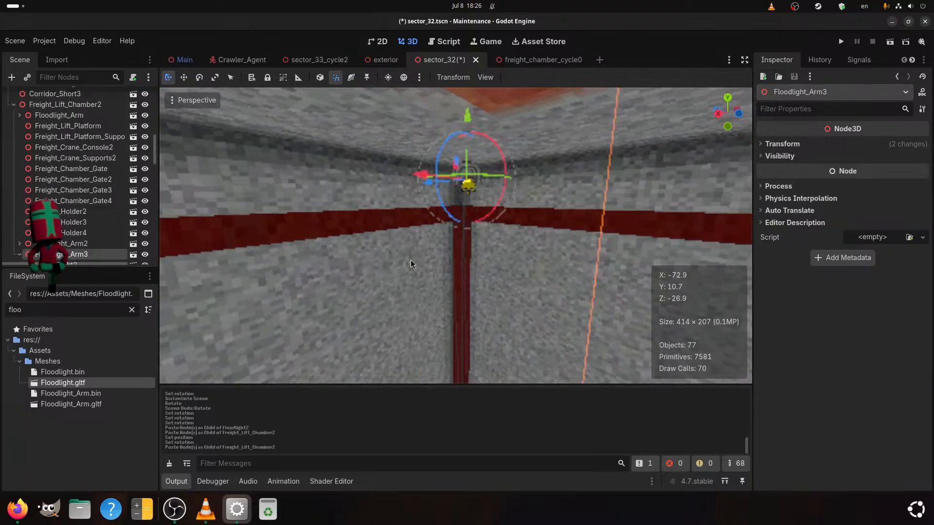
Set the X position of the pasted Floodlight_Arm3 to -13 m and save the sector_32 scene
left_click(781, 144)
left_click(783, 171)
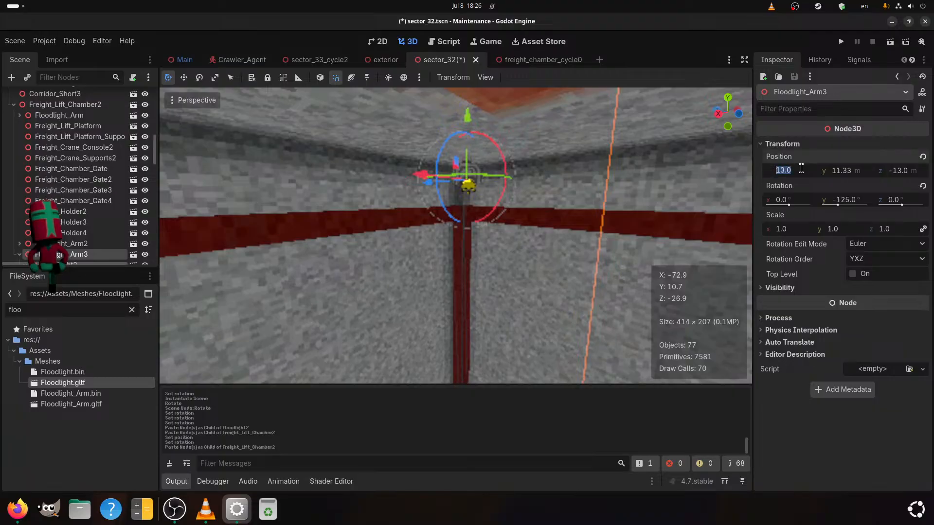
type("-")
key("Return")
key("ctrl+s")
Examine the position and rotation of Floodlight_Arm3 in the freight_chamber_cycle0 scene
left_click(531, 61)
right_click_drag(396, 164, 377, 149)
left_click(373, 156)
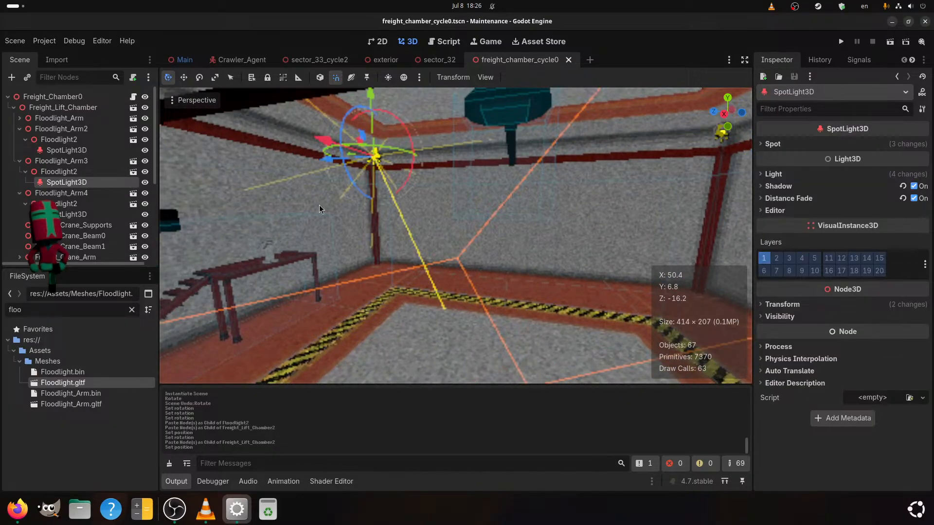
left_click(61, 160)
left_click(811, 148)
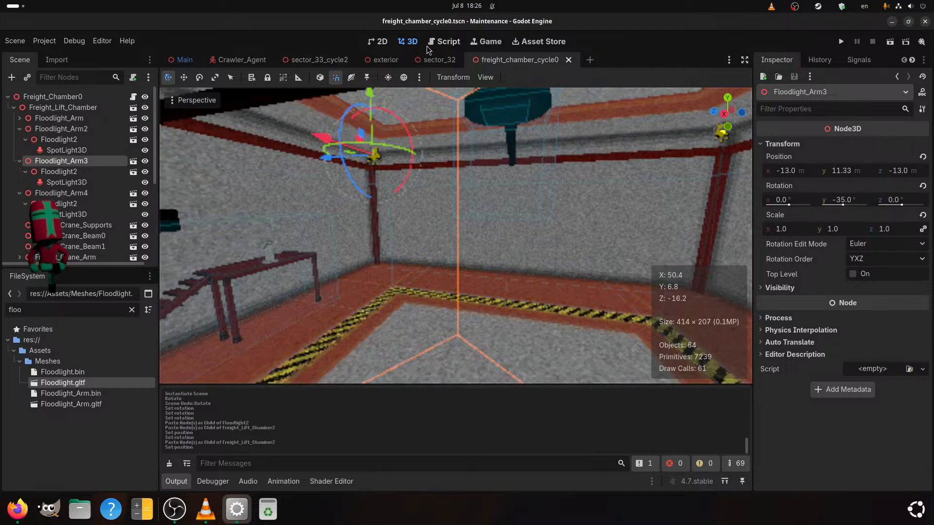
Set the Y rotation of sector_32's Floodlight_Arm3 to -35° and save the scene
left_click(436, 62)
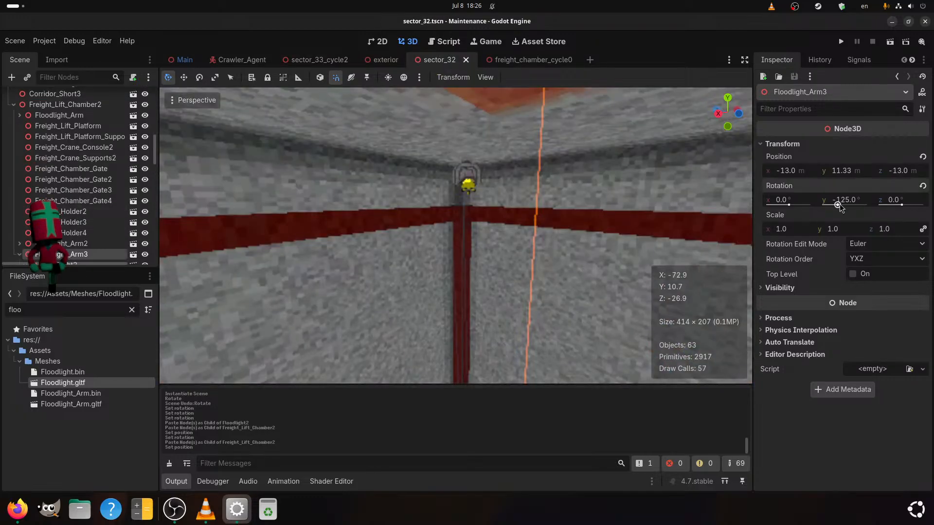
scroll(68, 256, "down", 1)
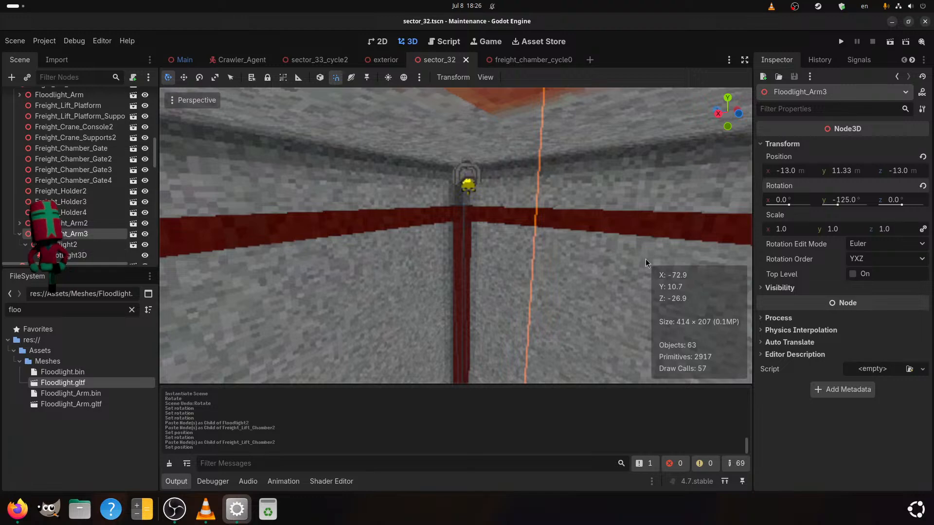
left_click(847, 202)
type("-35")
key("Return")
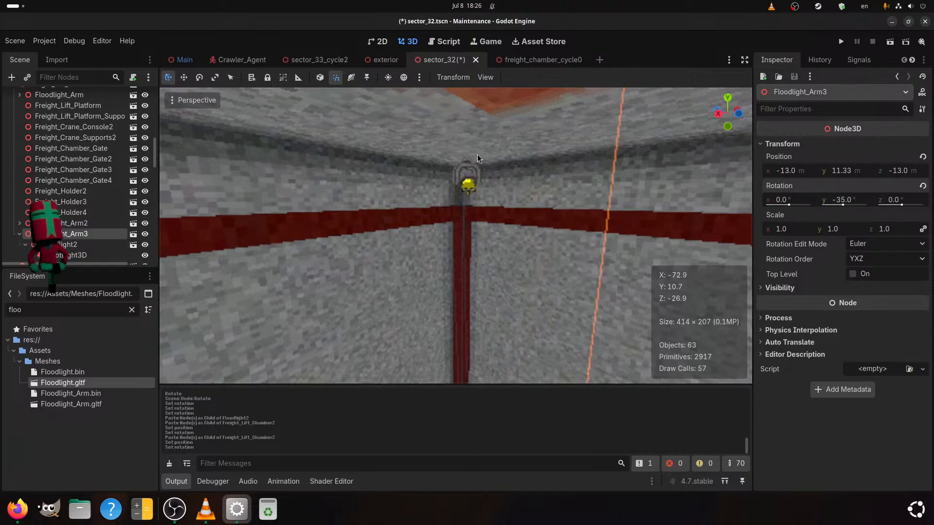
scroll(477, 153, "down", 6)
middle_click_drag(474, 211, 736, 294)
scroll(587, 270, "up", 4)
key("ctrl+s")
scroll(502, 288, "up", 6)
scroll(479, 234, "down", 6)
middle_click_drag(588, 302, 467, 301)
middle_click_drag(305, 281, 174, 193)
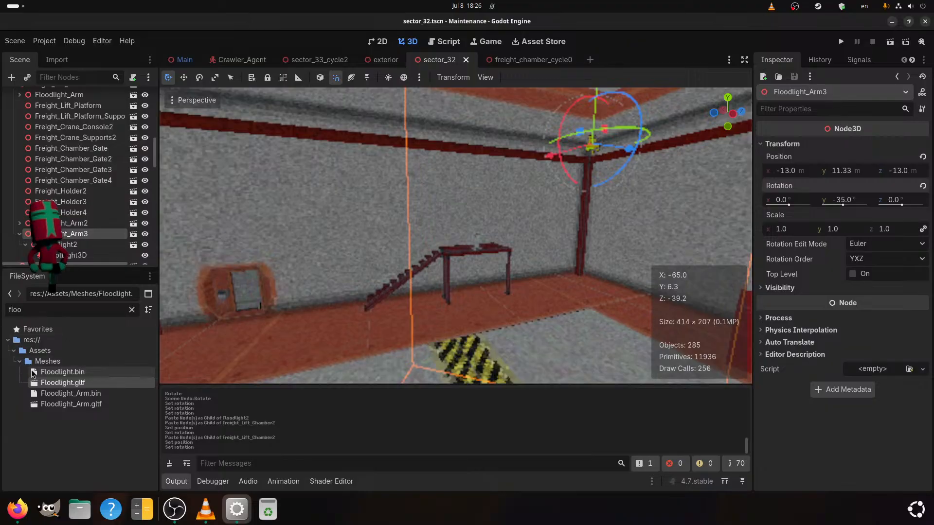
Add Floodlight_Arm.gltf as a new child of Freight_Lift_Chamber2 and set its position to X -13, Y 11.33, Z 13 m
left_click_drag(63, 403, 58, 160)
scroll(275, 242, "down", 5)
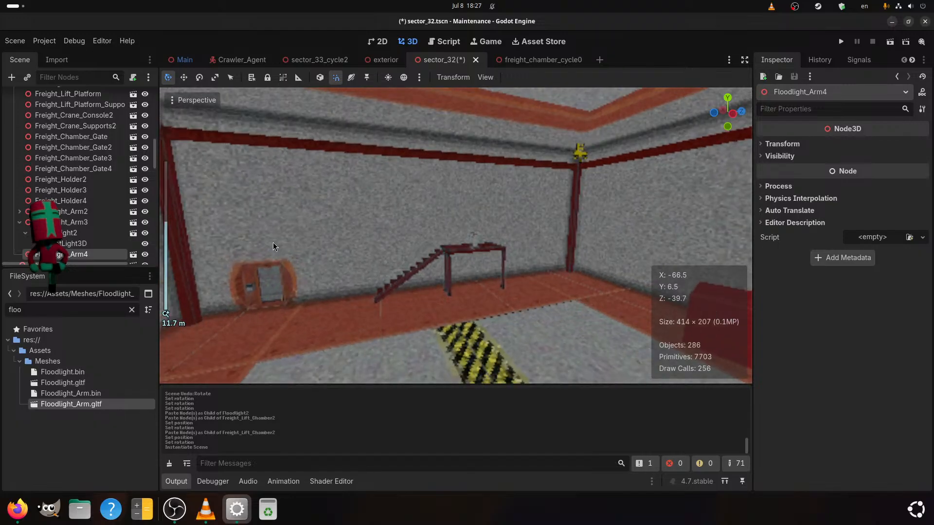
middle_click_drag(274, 242, 525, 270, "shift")
left_click(782, 144)
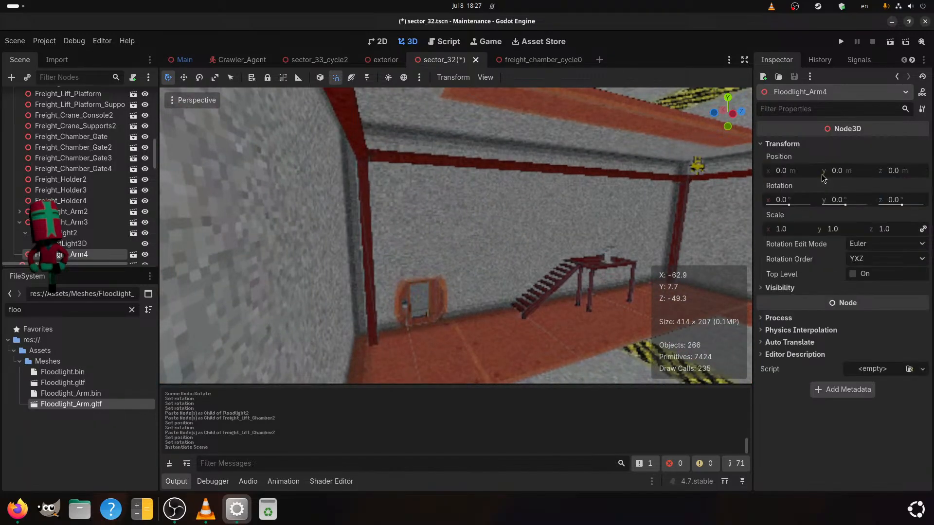
left_click(790, 175)
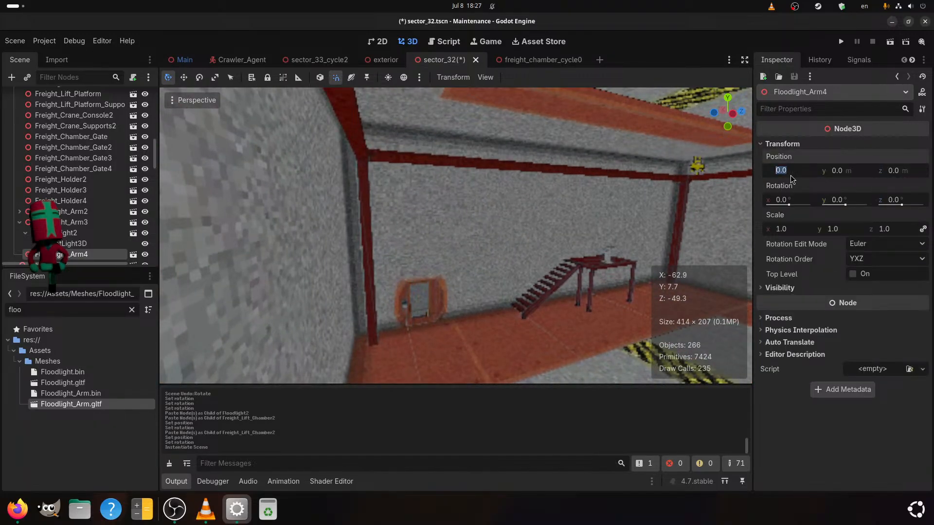
key("Return")
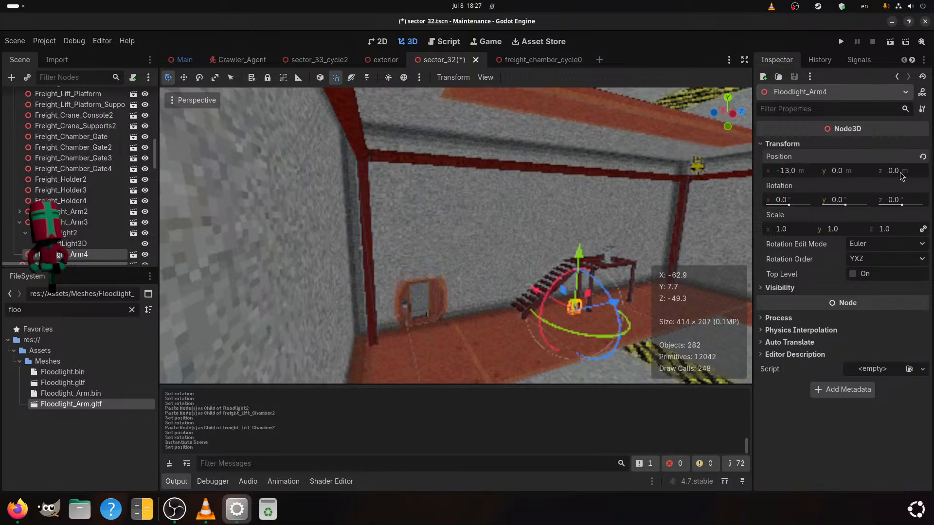
left_click(836, 171)
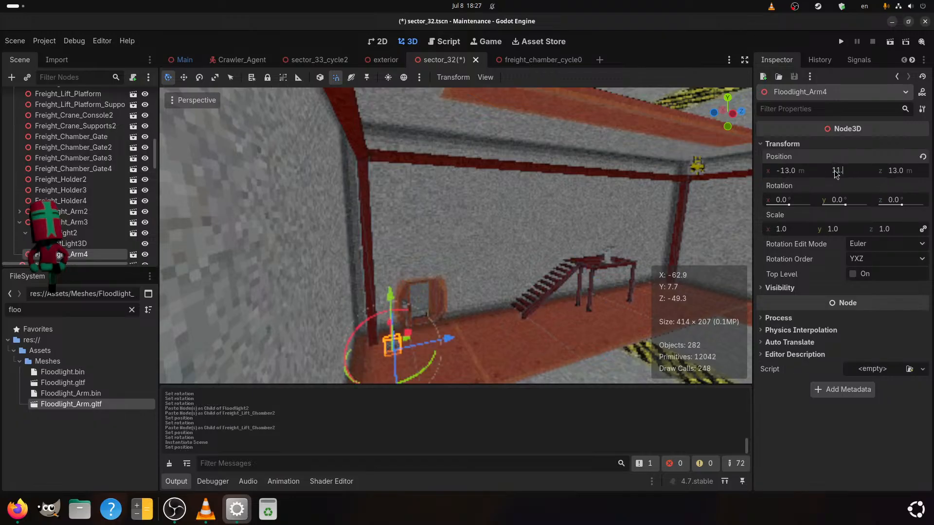
key("Return")
scroll(547, 242, "up", 2)
middle_click_drag(547, 242, 505, 282)
Examine the position and rotation of Floodlight_Arm in the freight_chamber_cycle0 scene
left_click(508, 62)
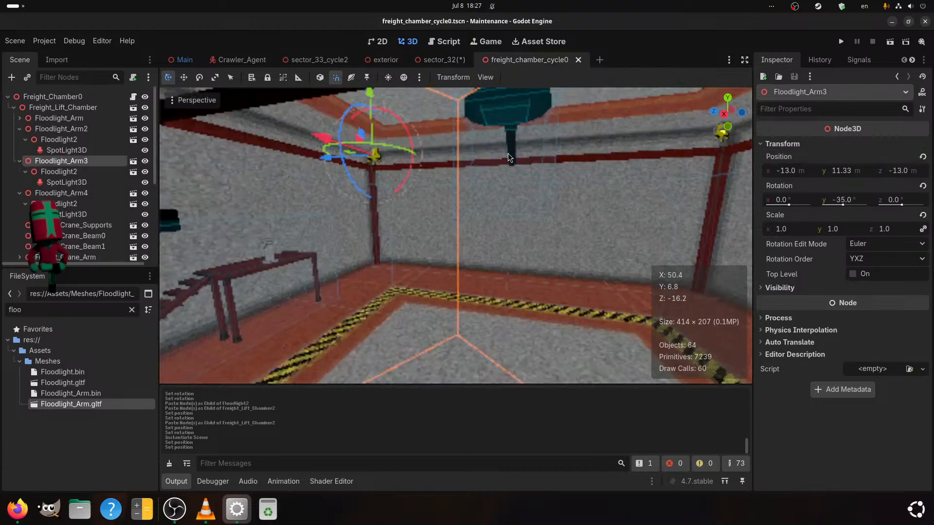
middle_click_drag(450, 222, 281, 180)
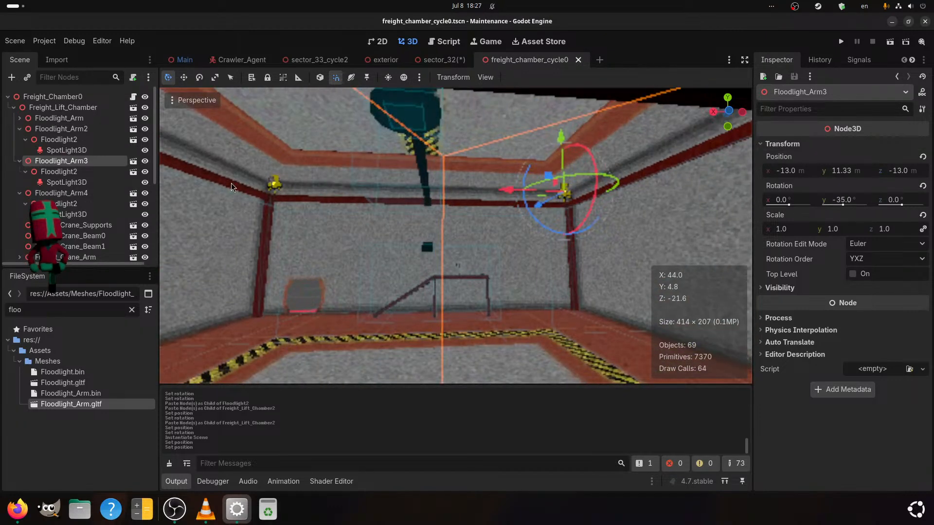
left_click(59, 117)
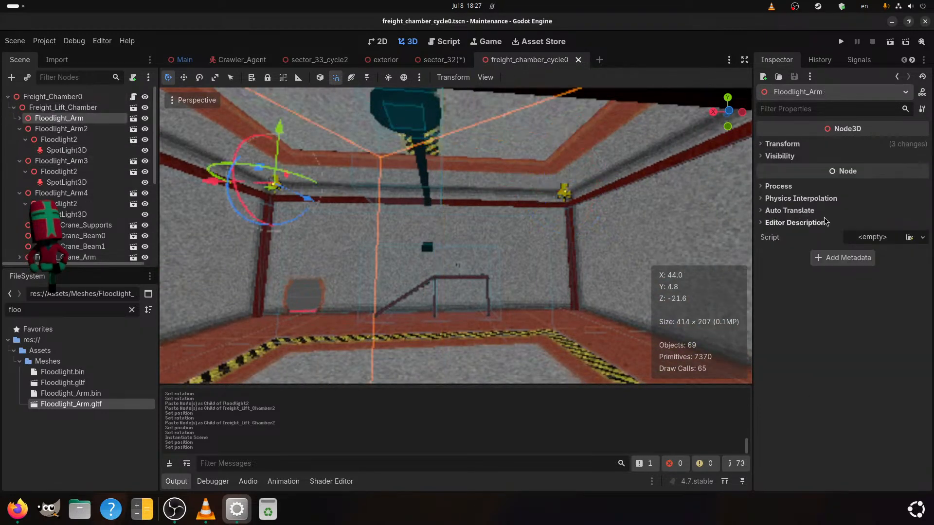
left_click(768, 145)
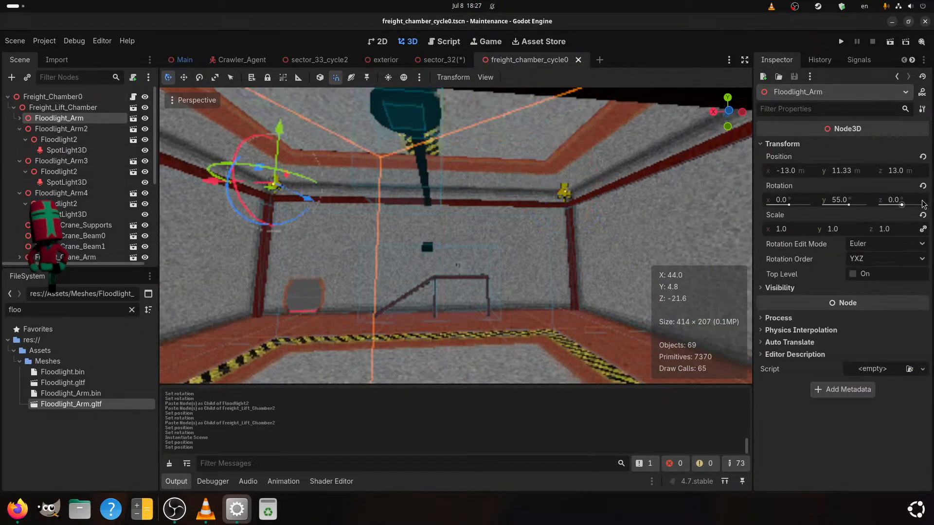
Set the Y rotation of sector_32's Floodlight_Arm4 to 55°, save the scene and inspect the arm in its corner
left_click(442, 59)
left_click(845, 202)
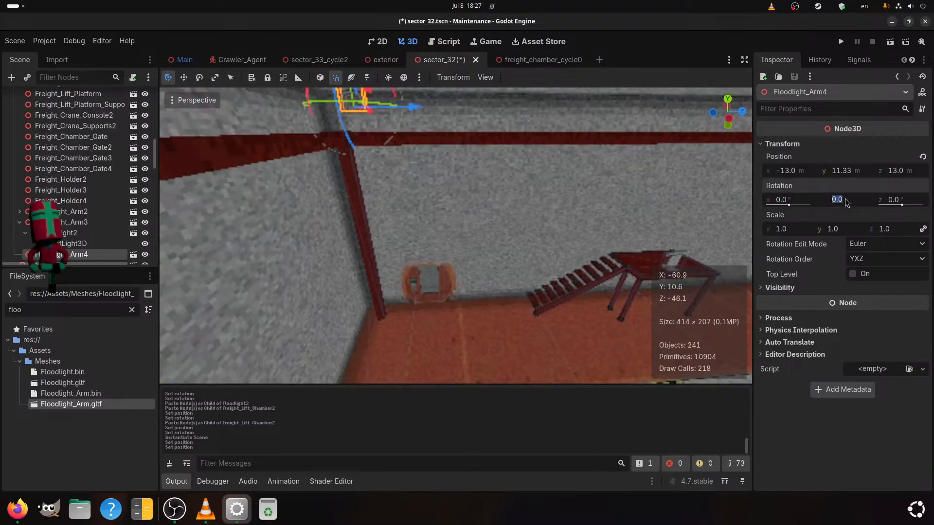
type("55")
key("Return")
key("ctrl+s")
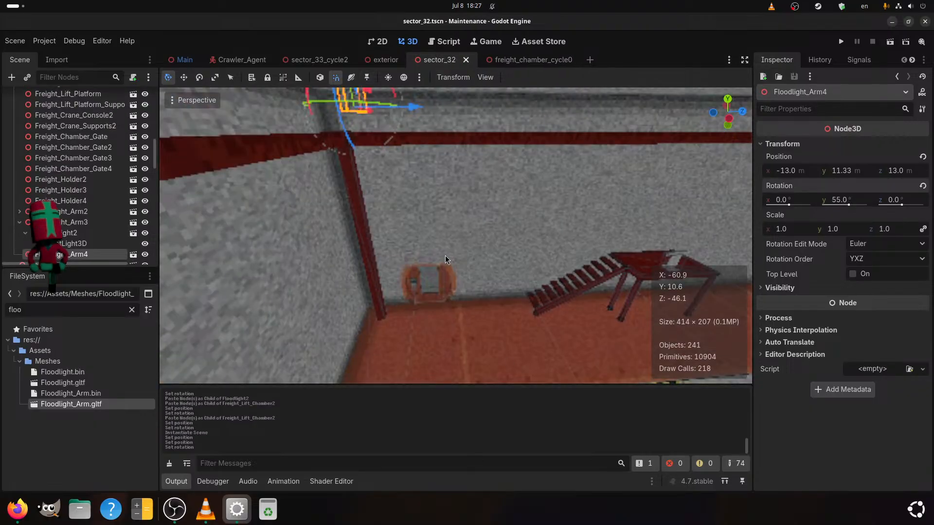
middle_click_drag(446, 256, 517, 281, "shift")
scroll(518, 281, "up", 6)
middle_click_drag(462, 233, 419, 276, "shift")
scroll(495, 277, "up", 2)
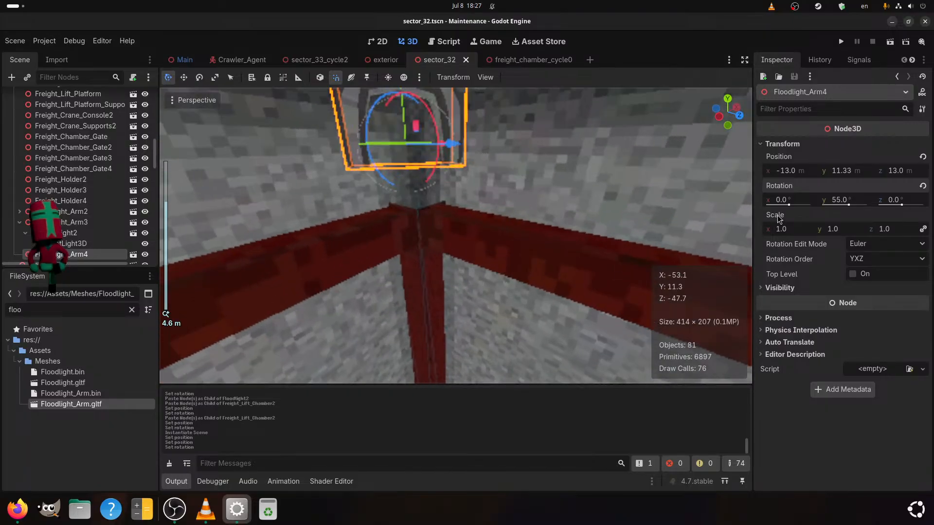
Rotate Floodlight_Arm4 to X -5° and Y 65°, and save the sector_32 scene
left_click(839, 199)
type("65")
key("Return")
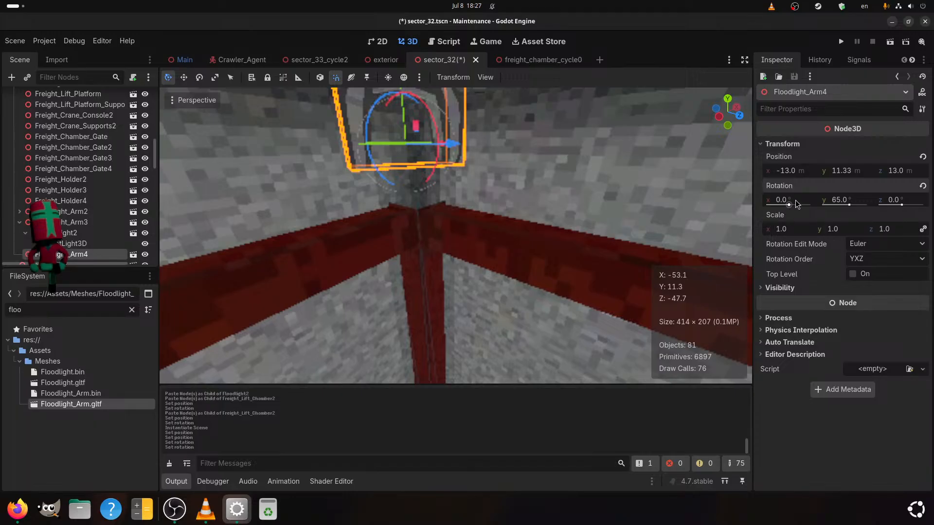
left_click_drag(787, 204, 786, 205)
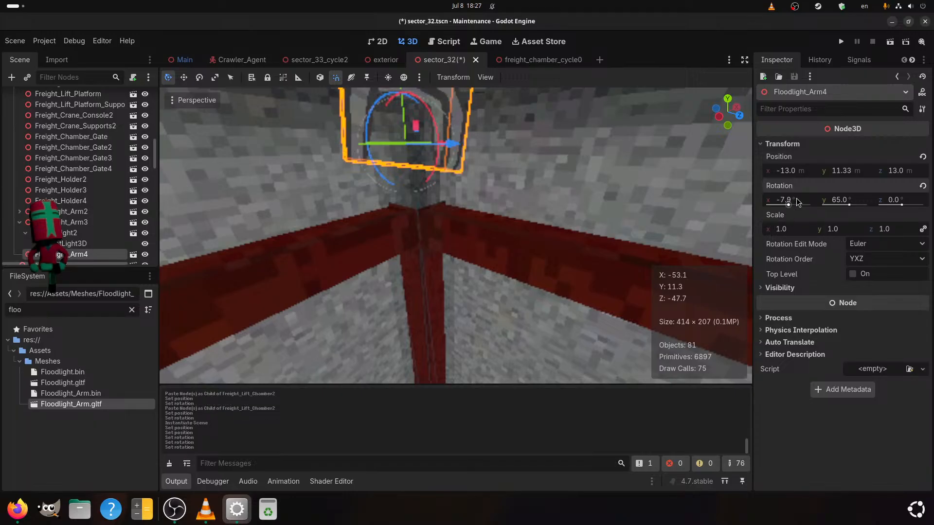
type("-5")
key("Return")
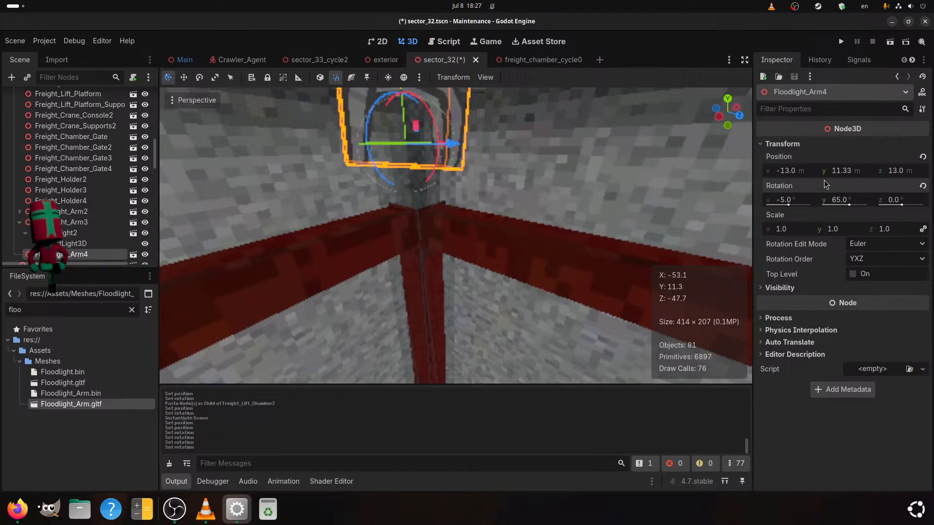
scroll(441, 216, "down", 8)
key("ctrl+s")
Place Floodlight.gltf on the chamber floor near the corner below Floodlight_Arm4, at X -11, Y 0, Z 11 m
middle_click_drag(440, 217, 474, 153)
scroll(474, 154, "down", 4)
middle_click_drag(469, 238, 418, 170, "shift")
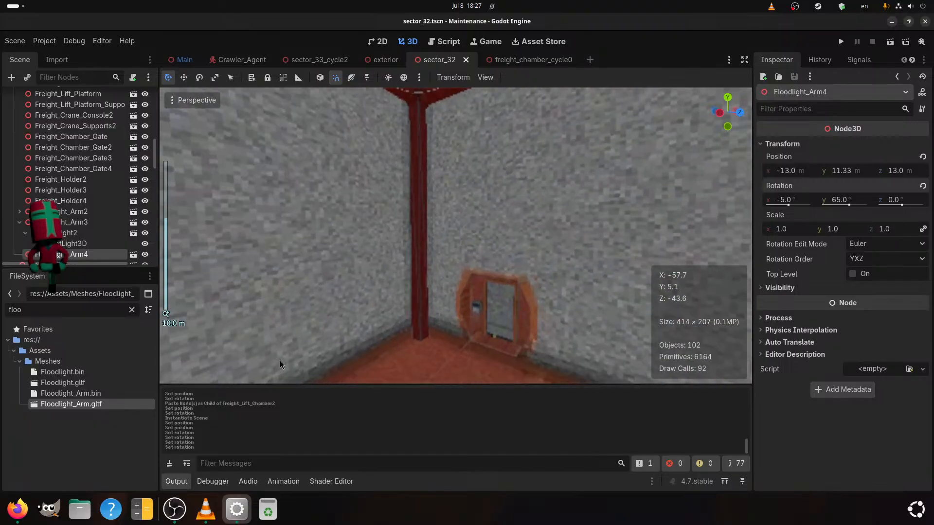
middle_click_drag(256, 314, 233, 234, "shift")
left_click_drag(64, 383, 365, 244)
scroll(403, 319, "up", 2)
scroll(378, 331, "up", 3)
middle_click_drag(378, 331, 465, 256, "shift")
left_click_drag(456, 150, 456, 233)
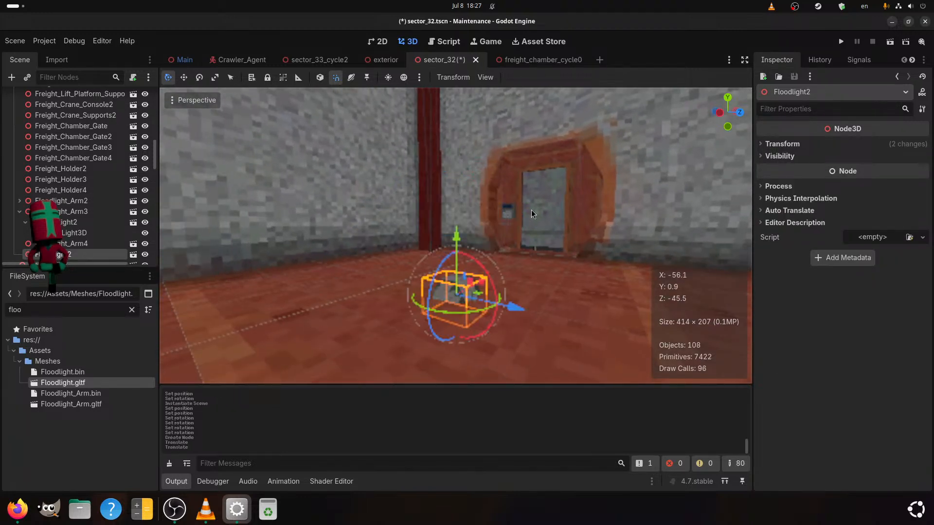
scroll(492, 204, "up", 2)
Raise the floor floodlight to Y 0.17 m and turn it to a Y rotation of about 54.8°
left_click(826, 144)
middle_click_drag(719, 212, 591, 256, "shift")
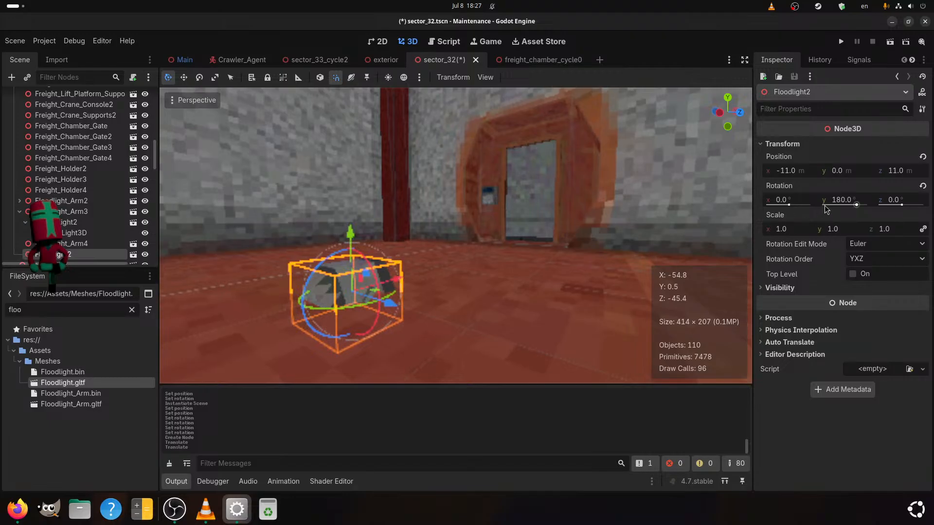
left_click_drag(835, 172, 848, 204)
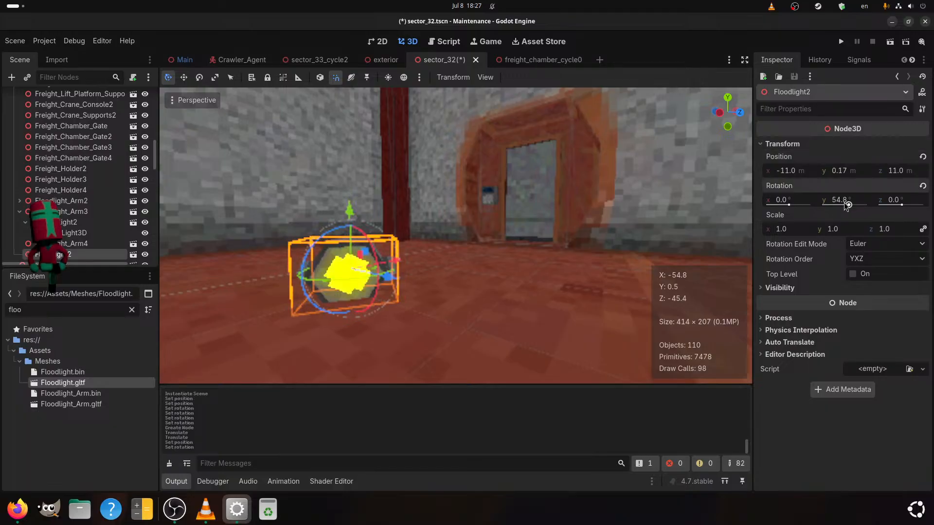
Tilt the floor floodlight to about -31° on X and 31.3° on Z, and save the scene
scroll(633, 241, "down", 8)
middle_click_drag(581, 313, 593, 190, "shift")
scroll(540, 296, "up", 6)
middle_click_drag(556, 326, 564, 299, "shift")
scroll(551, 266, "up", 3)
scroll(555, 317, "up", 1)
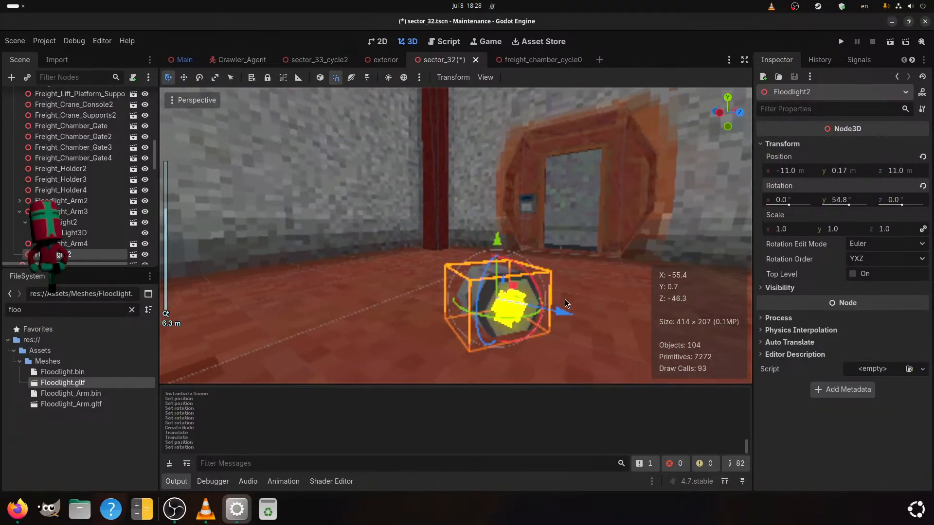
scroll(534, 324, "up", 4)
scroll(536, 323, "down", 4)
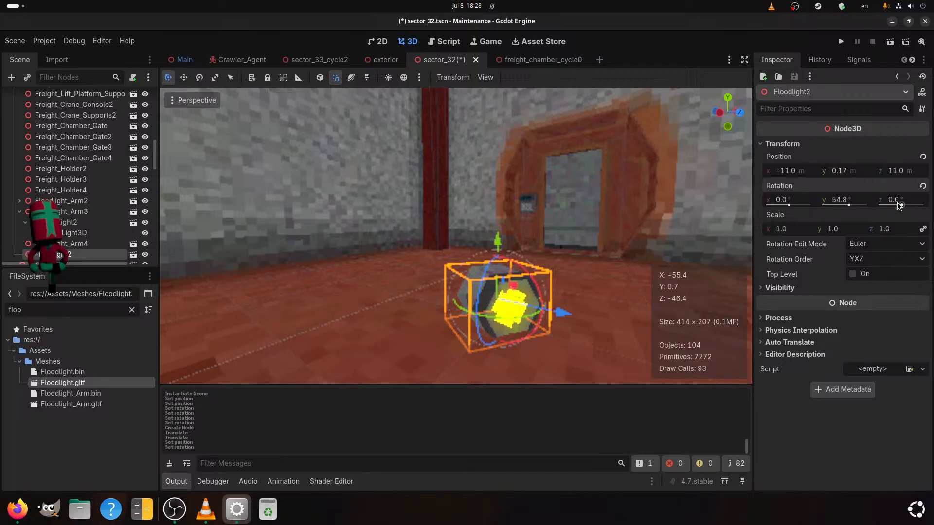
left_click_drag(900, 203, 899, 203)
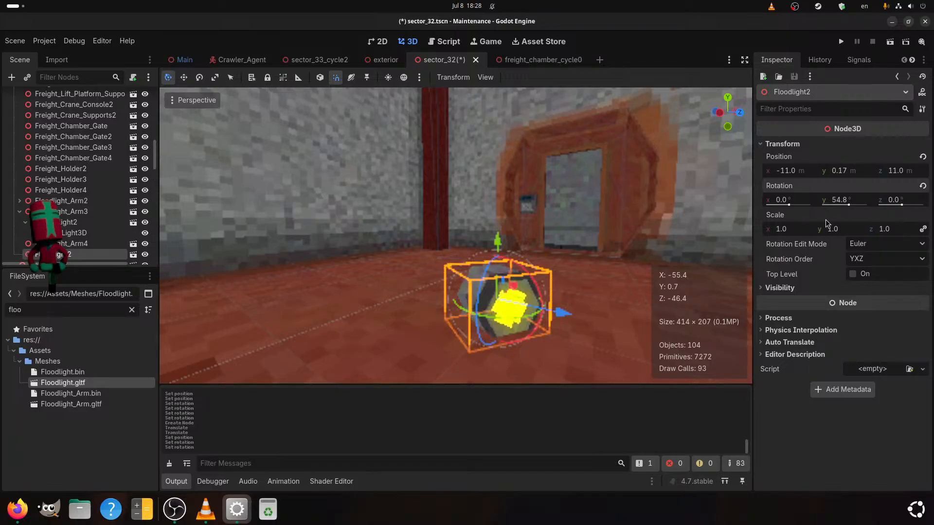
left_click_drag(804, 203, 780, 202)
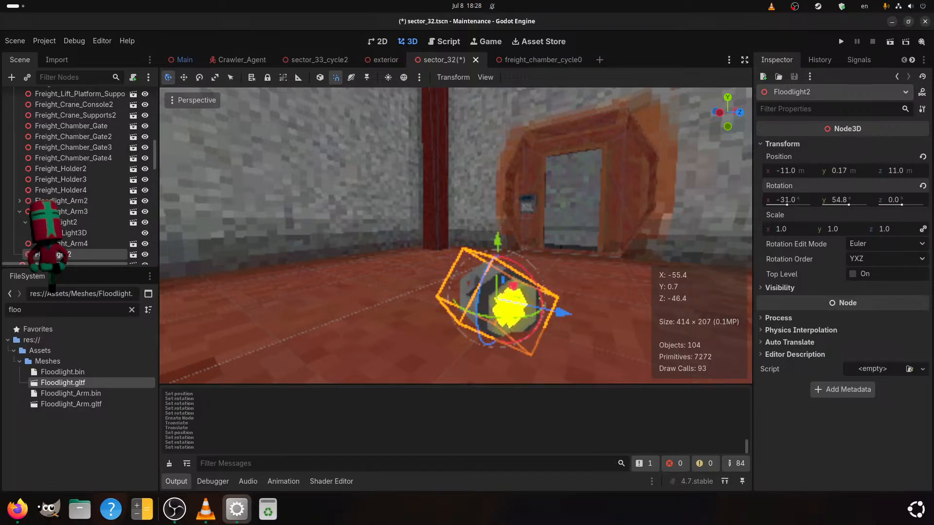
left_click_drag(901, 204, 903, 204)
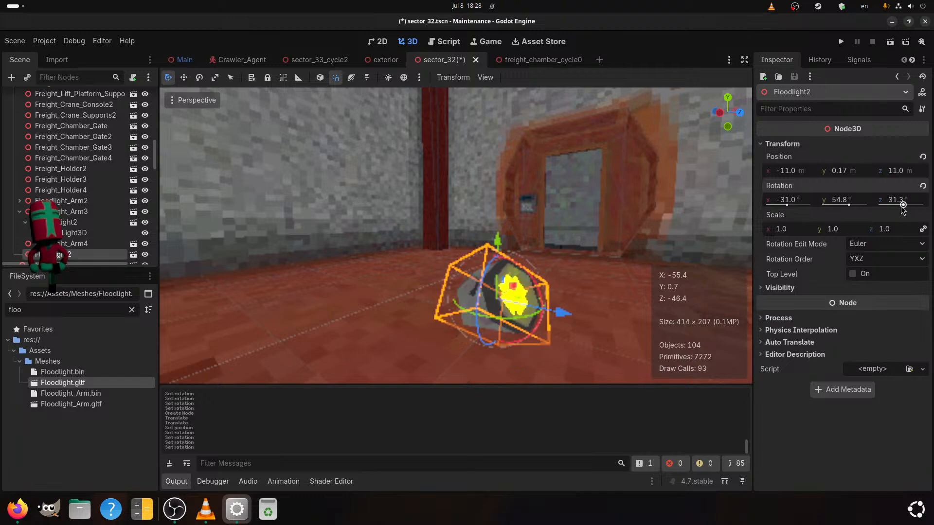
scroll(611, 273, "down", 12)
key("ctrl+s")
Select the Corridor_T segment beside the corridor with the Ventilation sign
middle_click_drag(611, 273, 603, 251)
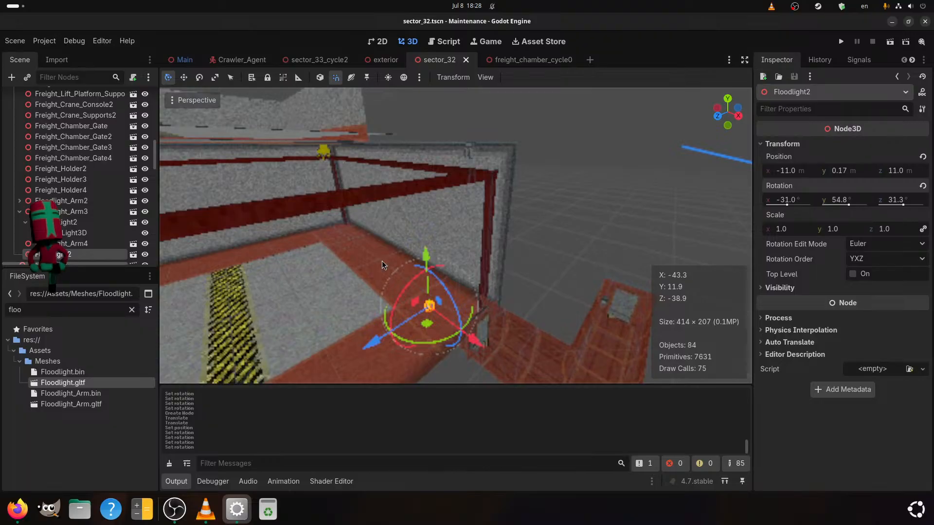
scroll(82, 209, "down", 2)
scroll(262, 241, "down", 4)
middle_click_drag(323, 229, 244, 213)
left_click(579, 197)
scroll(429, 264, "up", 4)
middle_click_drag(533, 263, 258, 238)
scroll(503, 319, "down", 4)
middle_click_drag(503, 319, 305, 258, "shift")
scroll(304, 259, "down", 8)
middle_click_drag(530, 277, 414, 254)
scroll(497, 258, "up", 3)
scroll(462, 308, "down", 1)
left_click(463, 308)
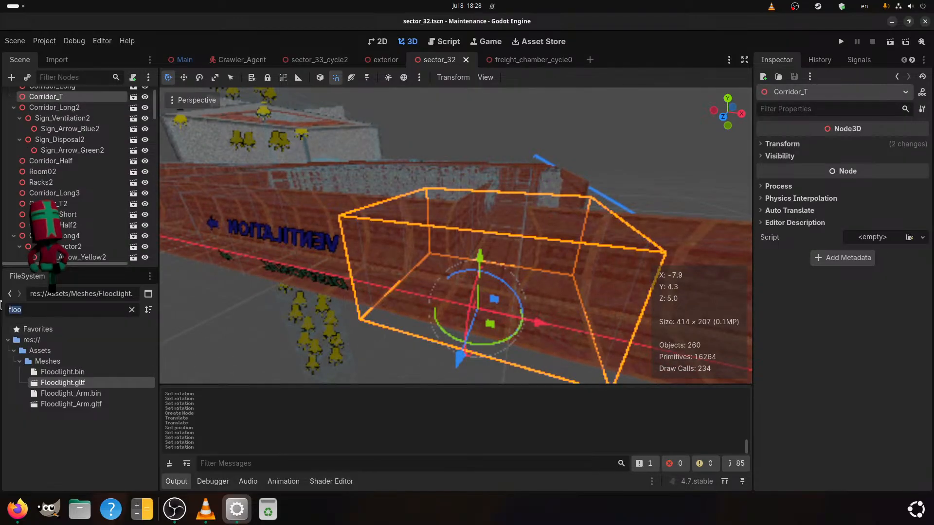
Filter the project files by "ceiling"
left_click(81, 454)
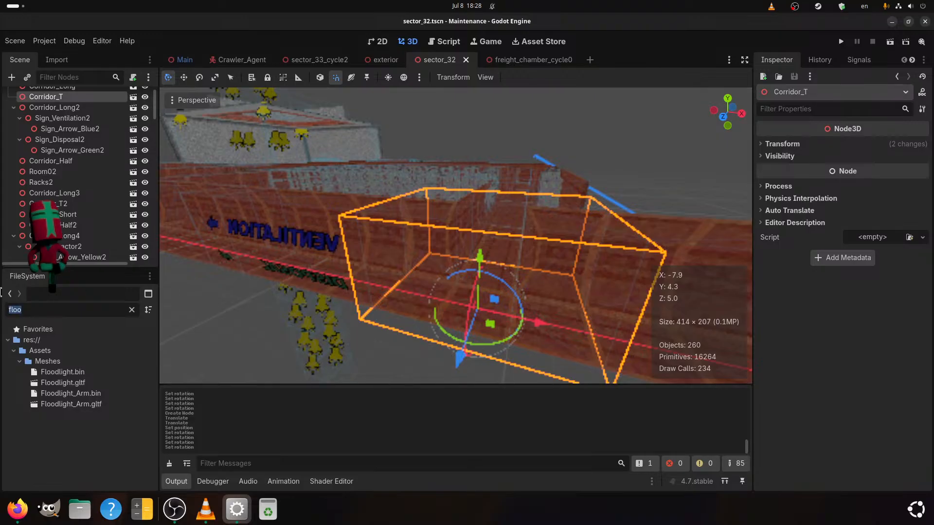
type("light_")
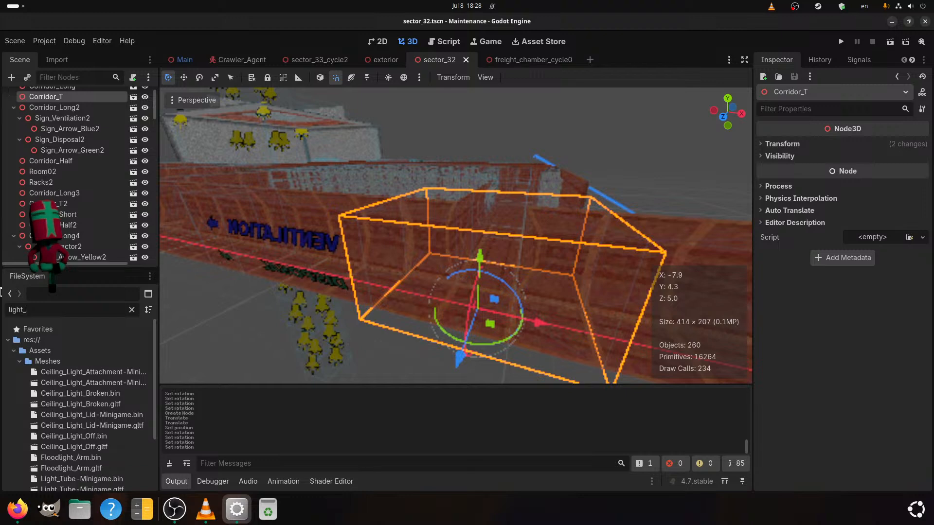
key("BackSpace")
key("BackSpace")
key("BackSpace")
key("BackSpace")
key("BackSpace")
key("BackSpace")
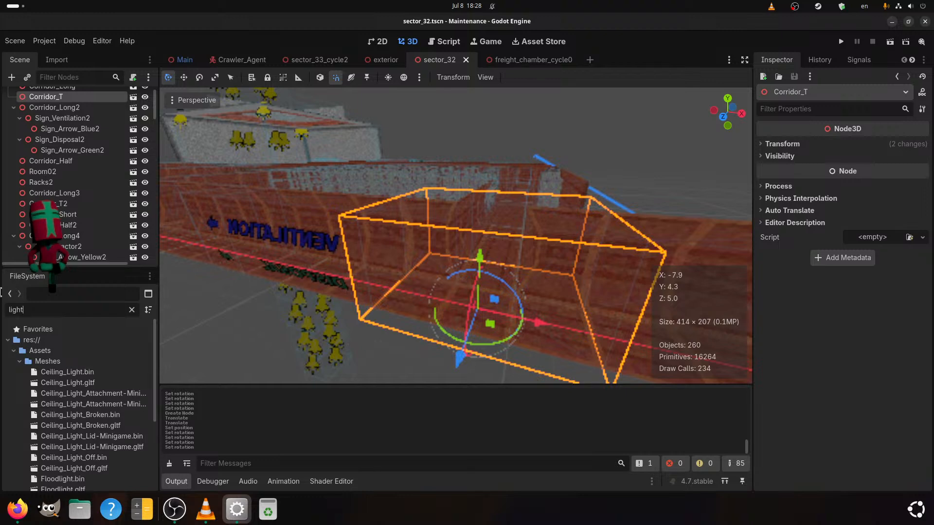
type("ceilin")
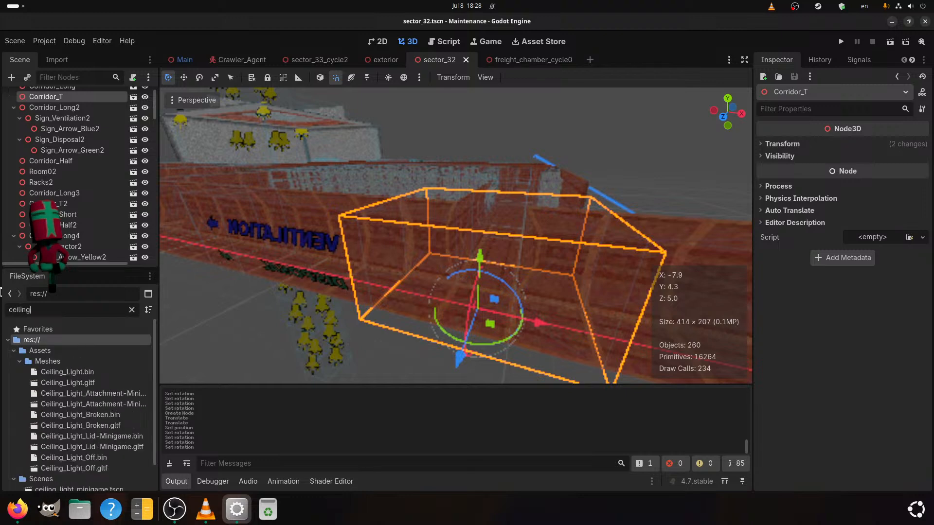
Add Ceiling_Light.gltf as a child of Corridor_T and inspect its placement in the corridor
left_click(71, 384)
left_click_drag(71, 387, 72, 120)
scroll(594, 211, "up", 10)
scroll(550, 226, "down", 10)
middle_click_drag(550, 227, 386, 208)
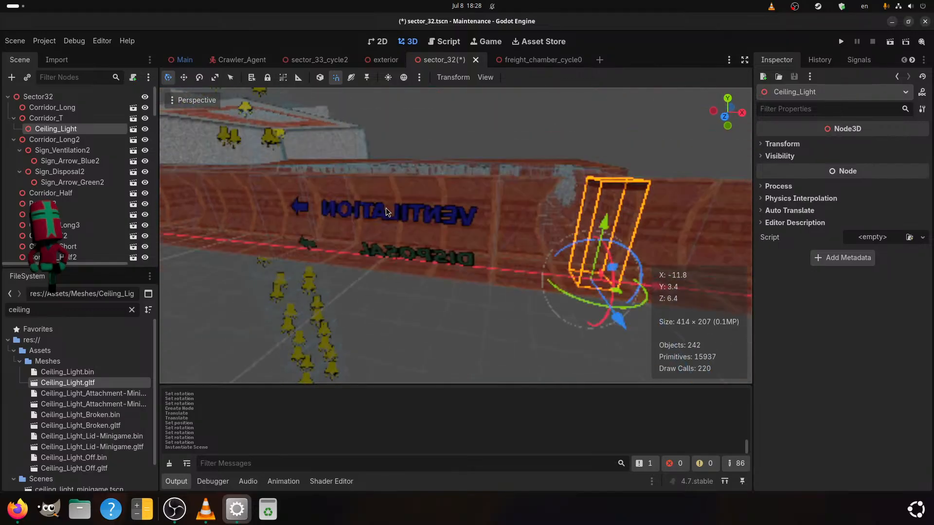
Add an OmniLight3D node as a child of the Ceiling_Light under Corridor_T
right_click(98, 130)
left_click(127, 140)
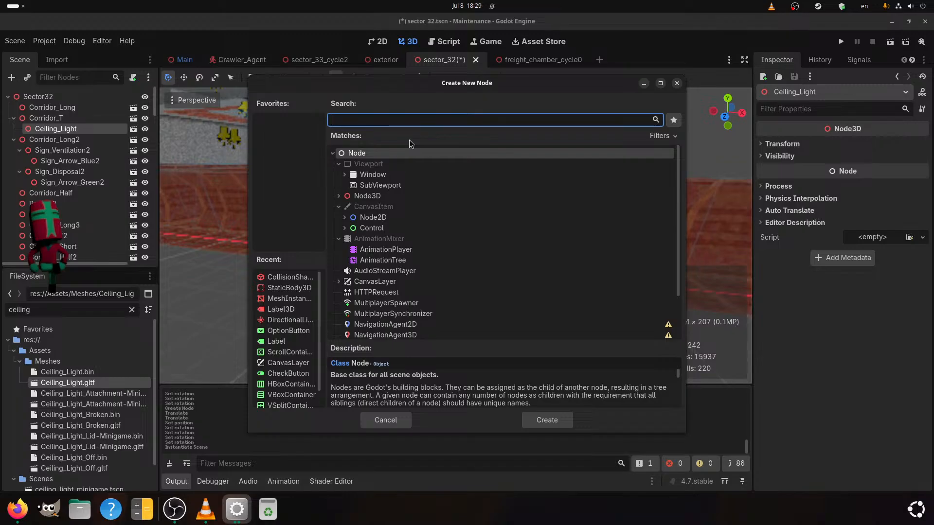
type("light")
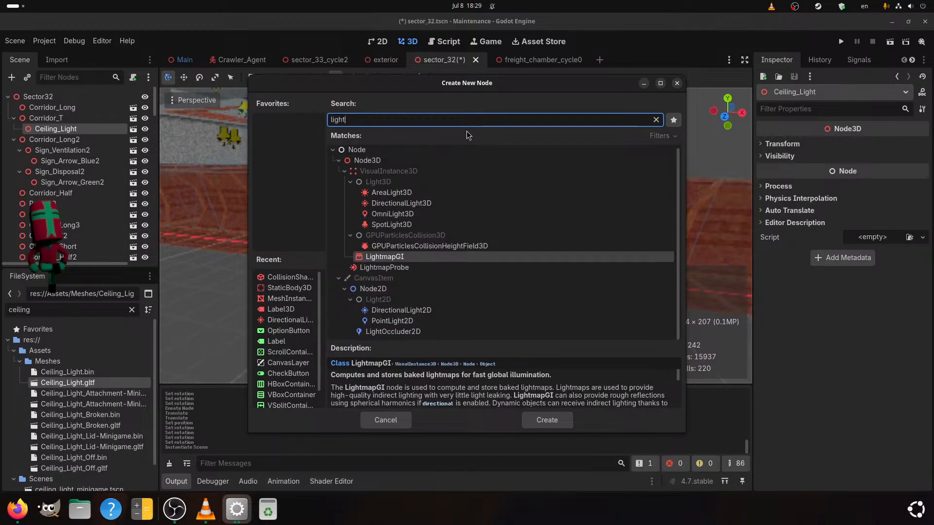
left_click(401, 216)
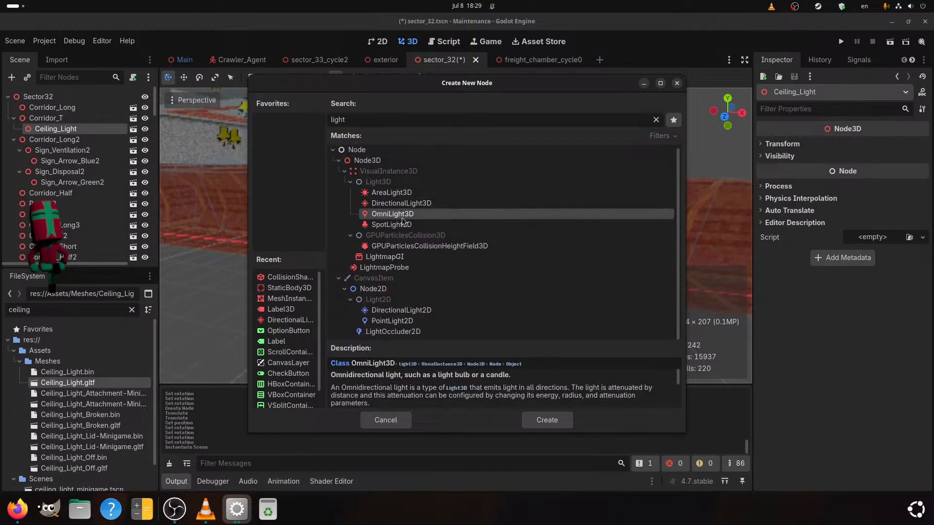
left_click(545, 427)
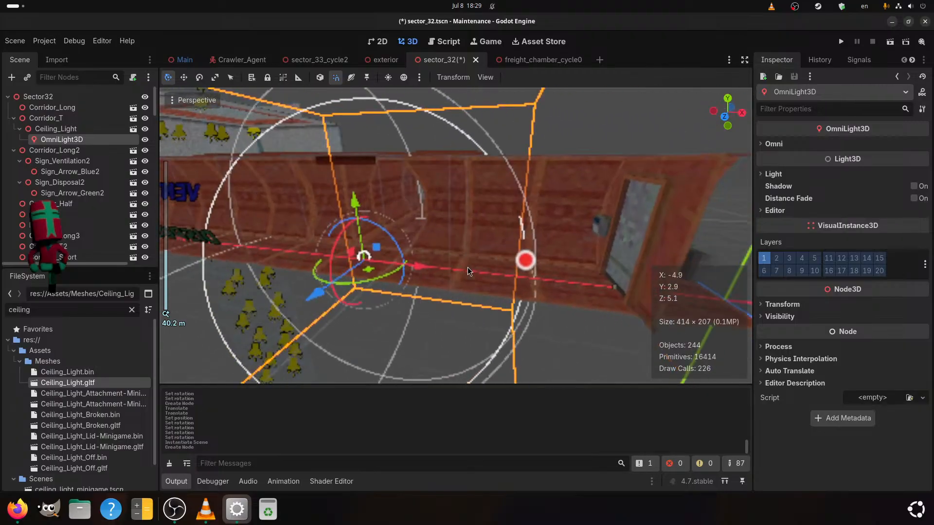
middle_click_drag(449, 272, 473, 279)
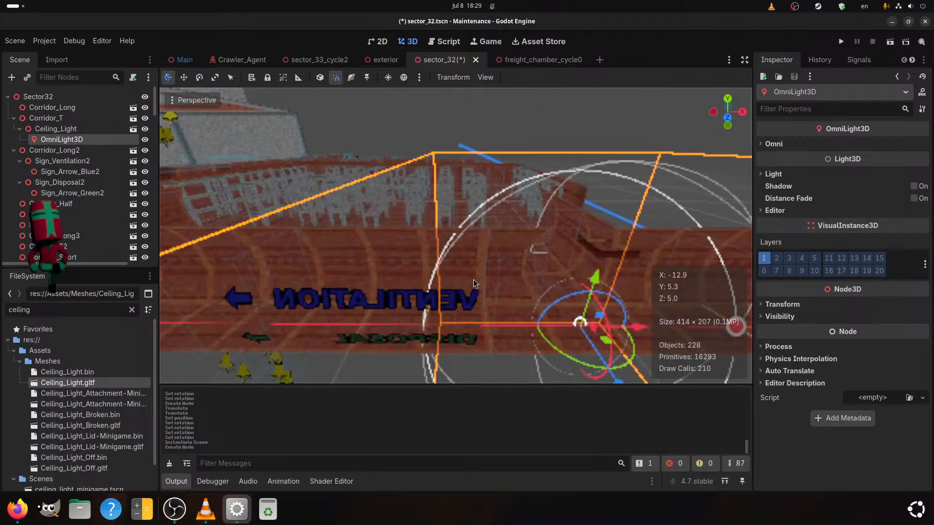
Copy the OmniLight3D2 of a corridor ceiling light in the sector_33_cycle2 scene and return to sector_32
left_click(314, 59)
scroll(402, 204, "down", 5)
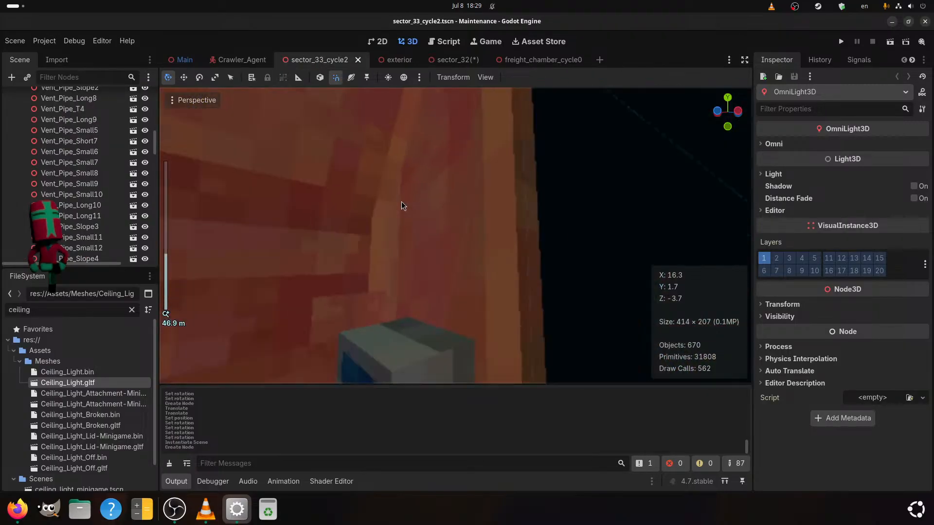
middle_click_drag(418, 294, 329, 278)
scroll(462, 288, "up", 3)
scroll(384, 257, "down", 3)
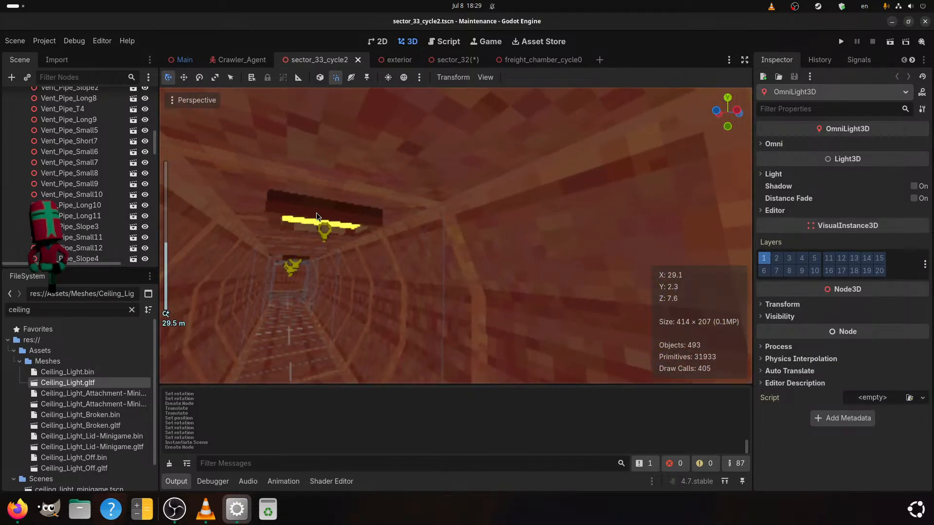
left_click(324, 237)
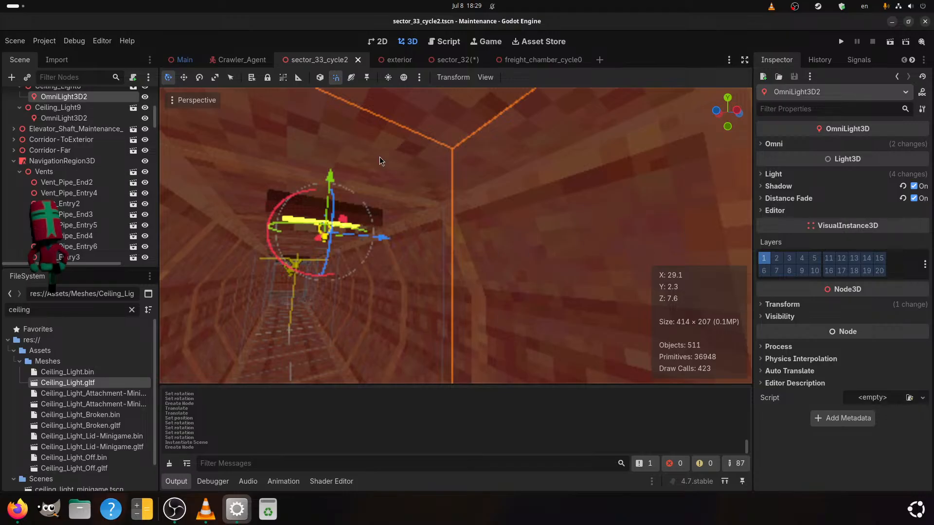
left_click(444, 60)
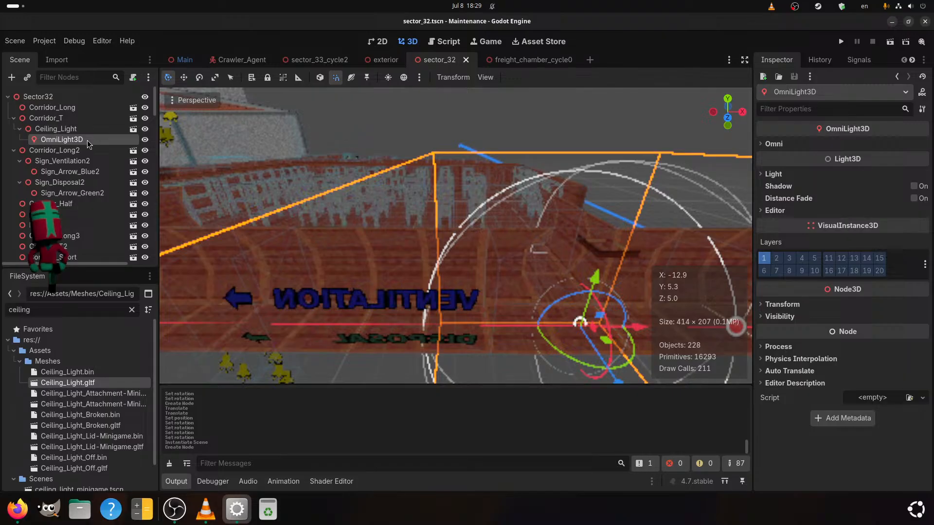
Replace the OmniLight3D under Corridor_T's Ceiling_Light with the copied OmniLight3D2 and save the scene
key("Delete")
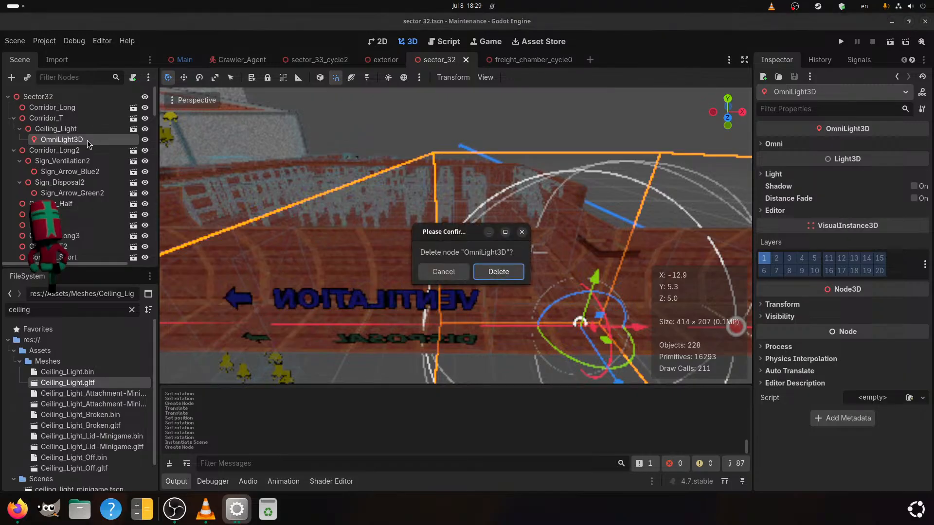
left_click(498, 271)
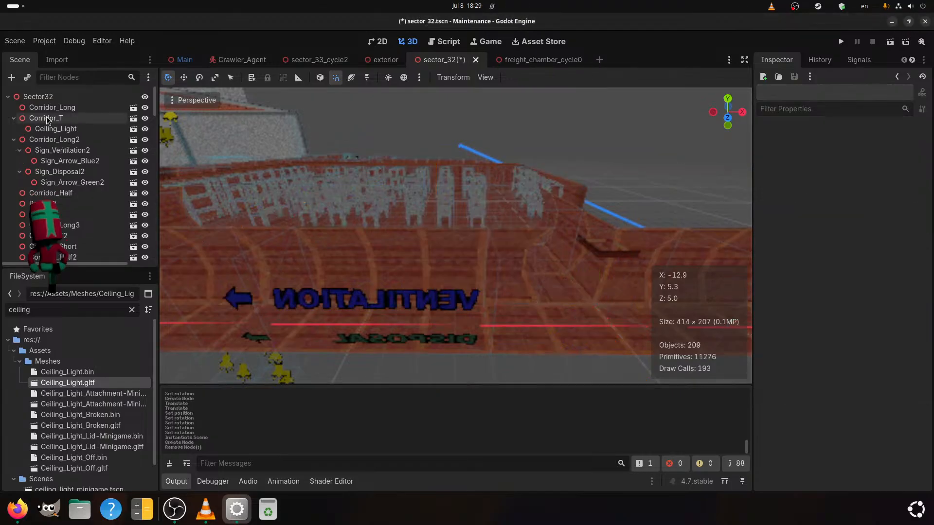
left_click(84, 129)
key("ctrl+v")
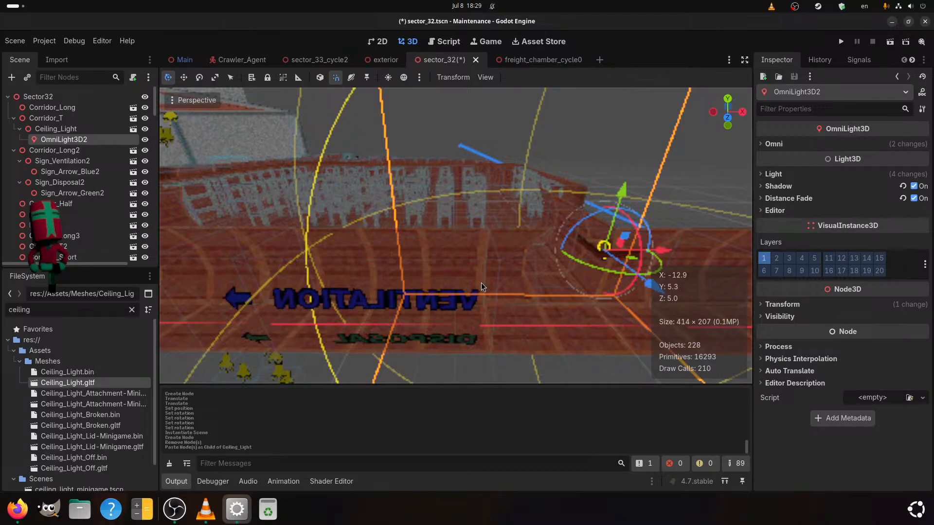
middle_click_drag(482, 282, 424, 266, "shift")
scroll(392, 233, "up", 3)
scroll(392, 233, "down", 2)
middle_click_drag(392, 233, 414, 237, "shift")
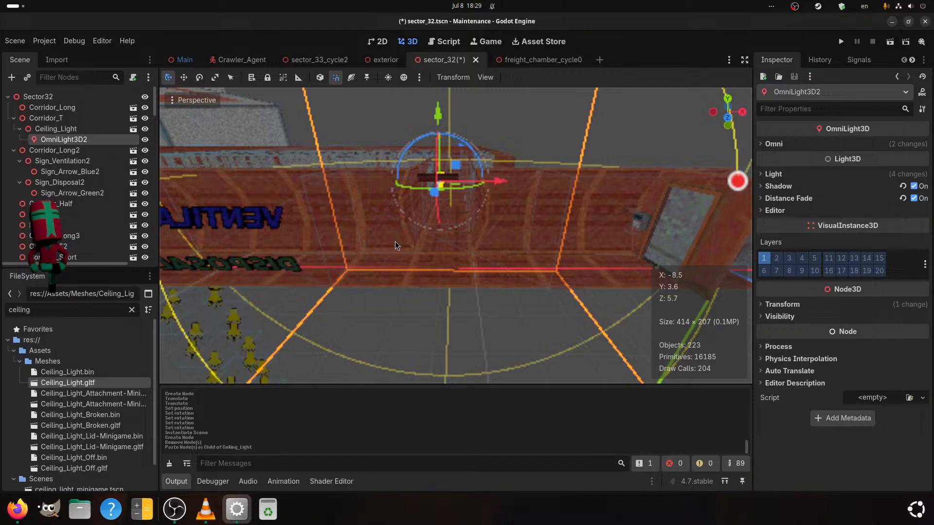
key("ctrl+s")
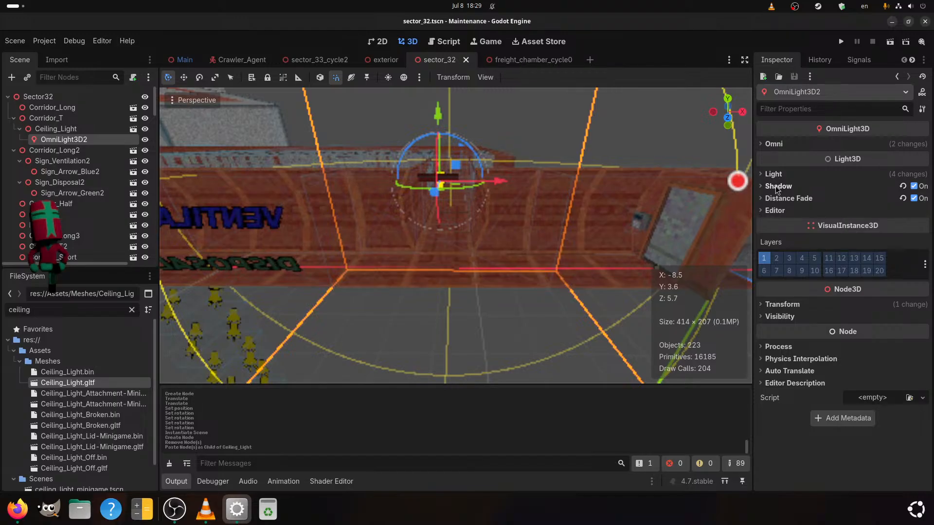
Review the Distance Fade, Shadow and Light settings of the pasted OmniLight3D2
left_click(781, 199)
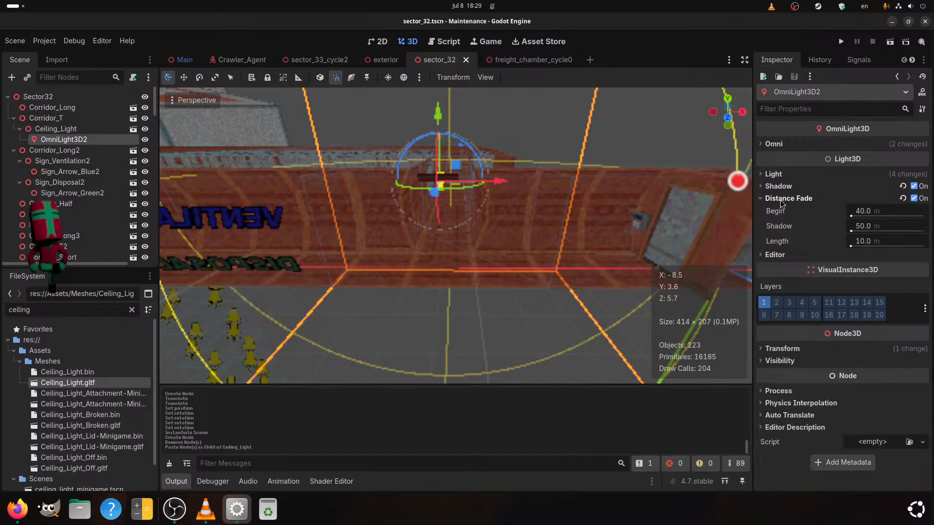
left_click(780, 200)
left_click(775, 186)
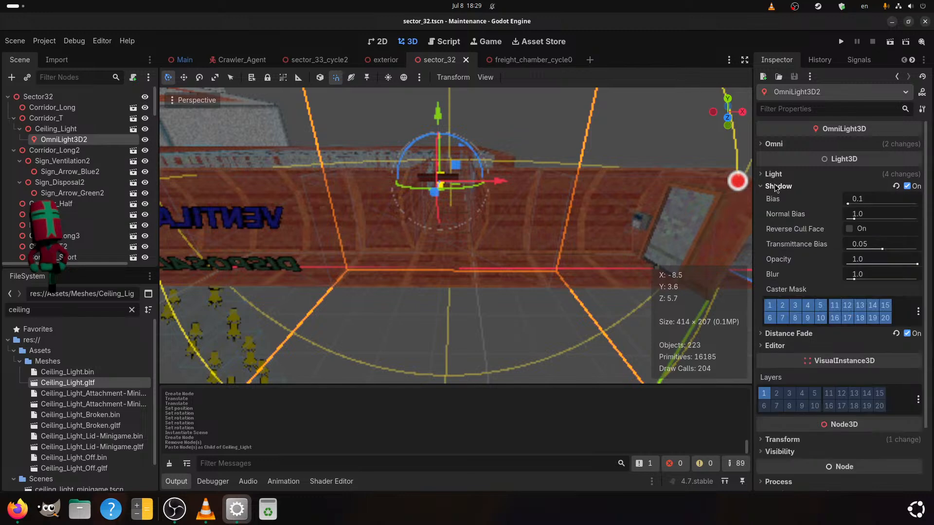
left_click(774, 185)
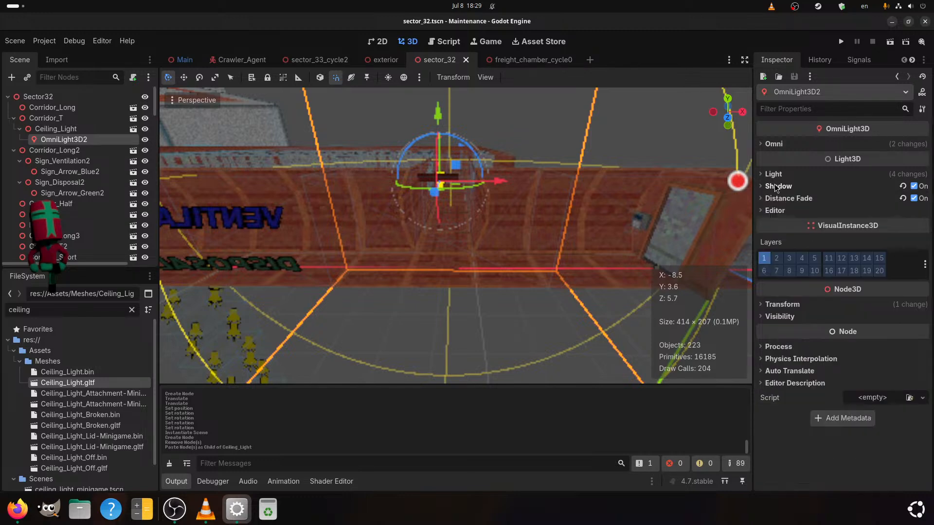
left_click(772, 175)
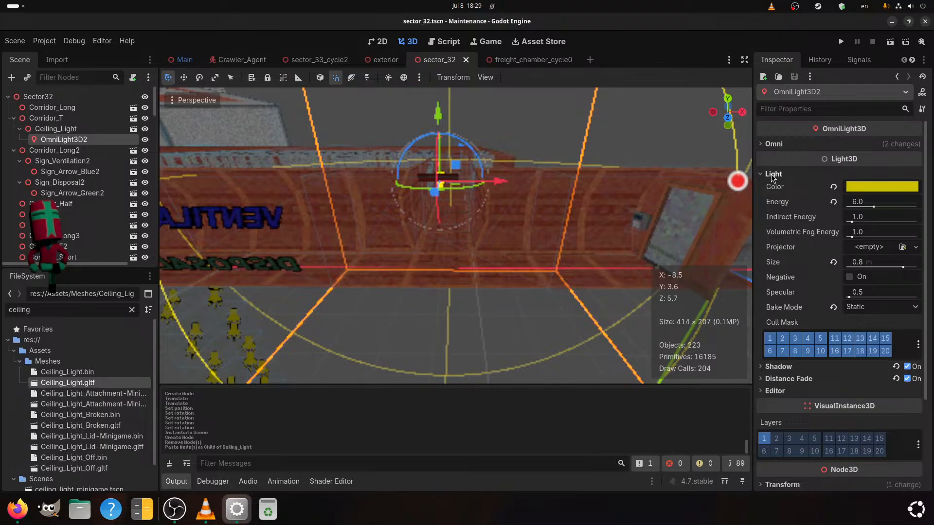
left_click(771, 175)
Select Corridor_T's Ceiling_Light together with its OmniLight3D2 and survey the corridor with the Ventilation sign
right_click_drag(532, 182, 546, 177)
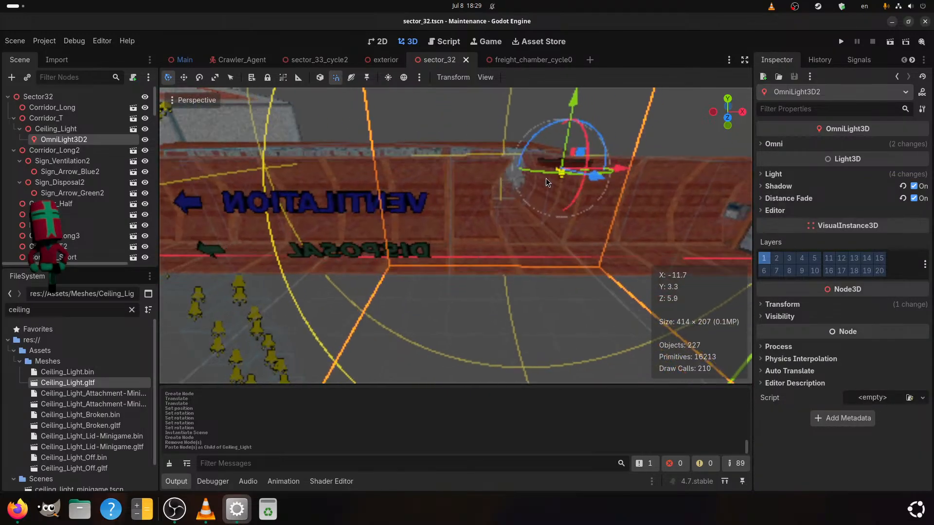
key("f")
left_click(87, 130, "ctrl")
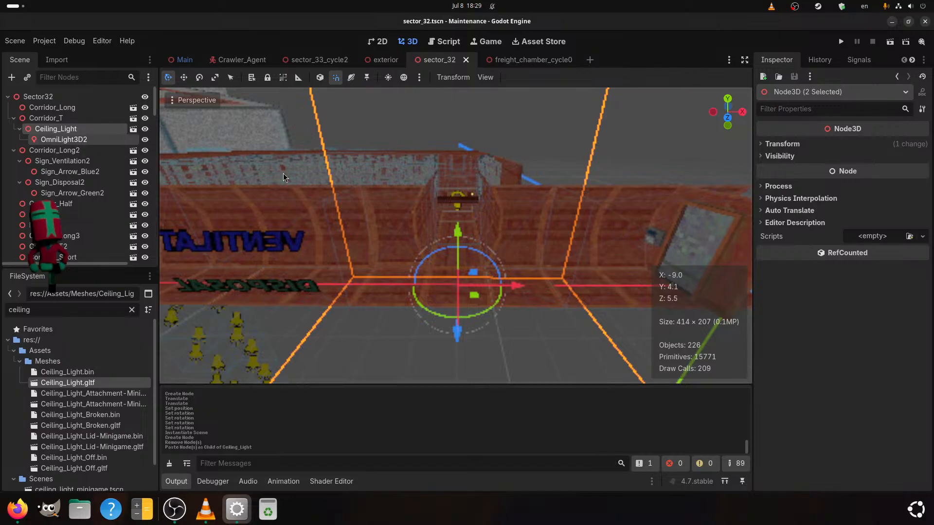
scroll(283, 173, "down", 2)
middle_click_drag(285, 211, 302, 203, "shift")
scroll(318, 310, "up", 2)
scroll(325, 310, "down", 2)
mouse_move(333, 308)
middle_mouse_down("shift")
mouse_move(369, 312)
mouse_move(346, 311)
middle_mouse_up("shift")
mouse_move(276, 320)
middle_mouse_down("shift")
mouse_move(382, 340)
mouse_move(290, 325)
middle_mouse_up("shift")
scroll(289, 324, "up", 2)
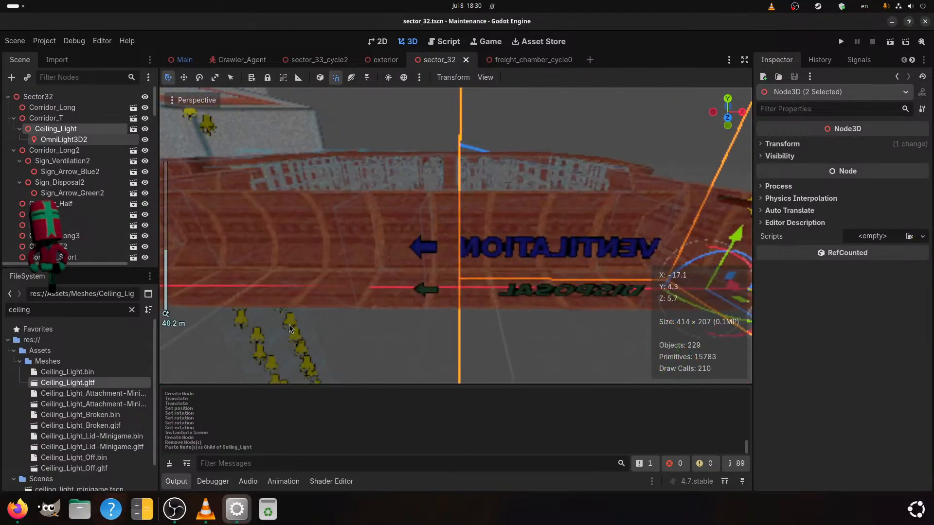
middle_click_drag(392, 335, 353, 334, "shift")
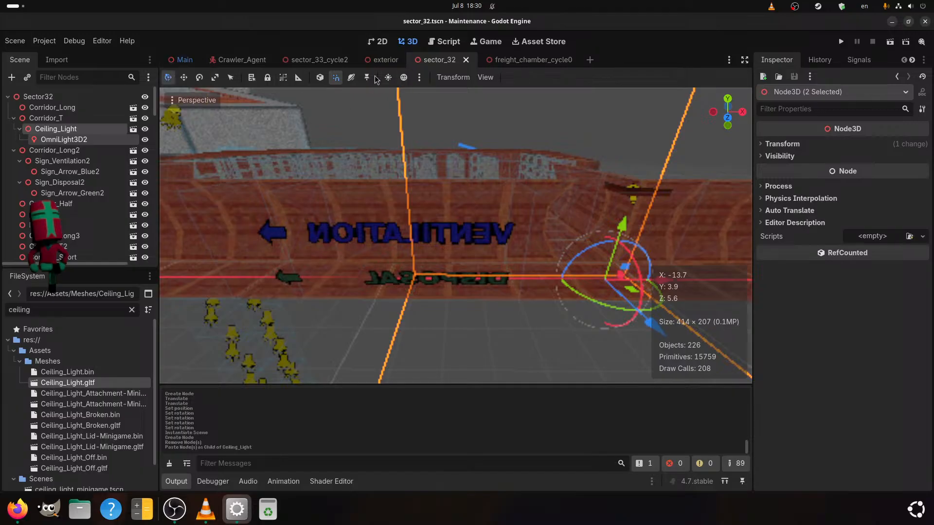
Examine how the ceiling lights are spaced along the corridors in the sector_33_cycle2 scene
left_click(311, 60)
scroll(317, 313, "down", 5)
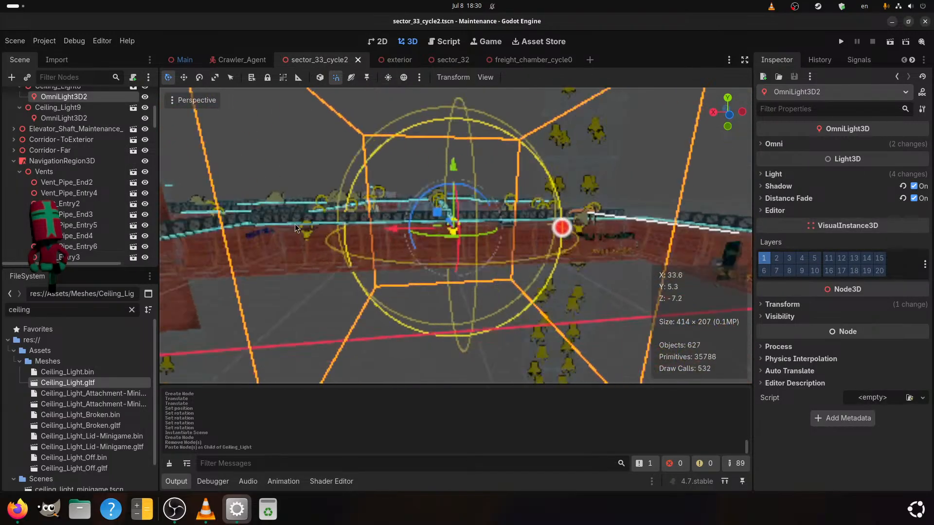
left_click(317, 313)
middle_click_drag(324, 319, 246, 325, "shift")
scroll(422, 328, "up", 2)
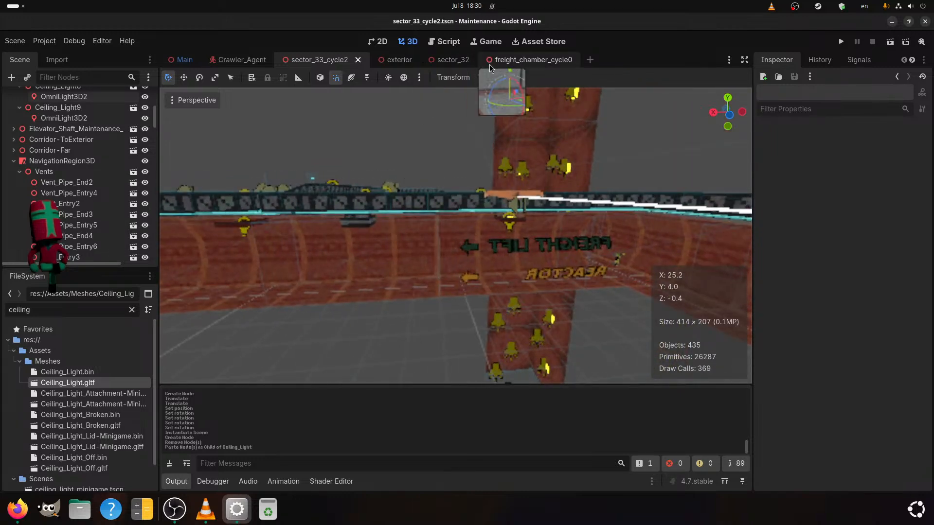
Close the freight_chamber_cycle0 scene and return to sector_32
left_click(448, 63)
left_click(556, 63)
left_click(572, 59)
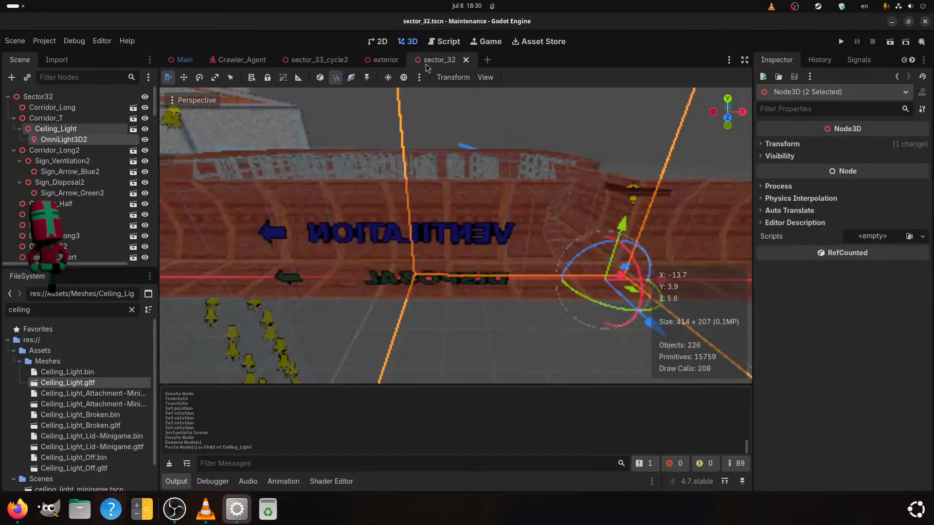
Paste a copy of Ceiling_Light with its OmniLight3D2 as a child of Corridor_Short, past the Ventilation sign
scroll(363, 250, "down", 3)
scroll(363, 250, "up", 3)
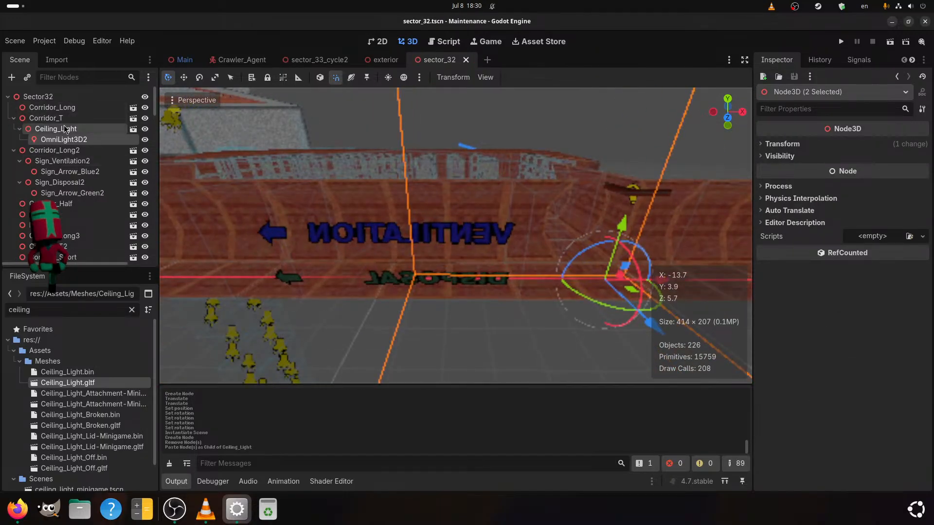
scroll(299, 234, "down", 2)
scroll(373, 265, "up", 4)
scroll(373, 265, "down", 2)
mouse_move(553, 210)
middle_mouse_down("shift")
mouse_move(509, 217)
mouse_move(541, 212)
middle_mouse_up("shift")
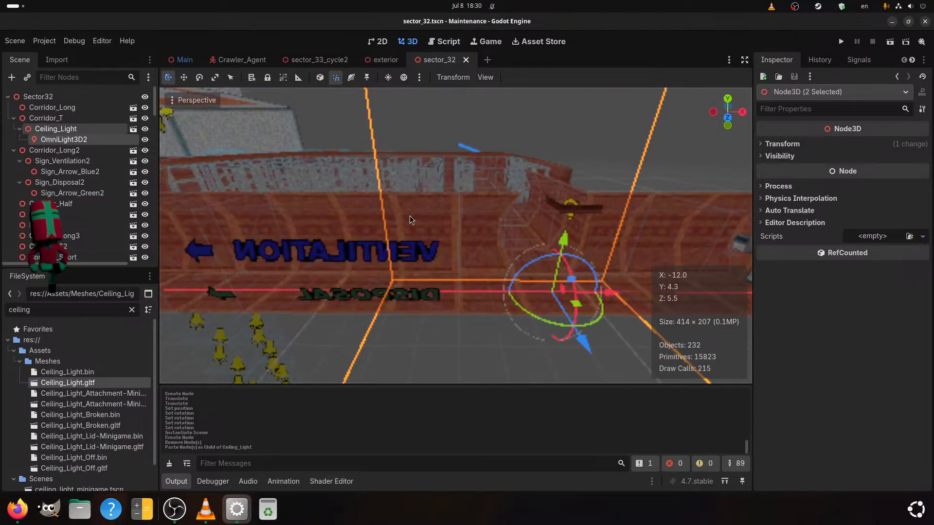
middle_click_drag(302, 216, 479, 273, "shift")
left_click(465, 245)
key("ctrl+v")
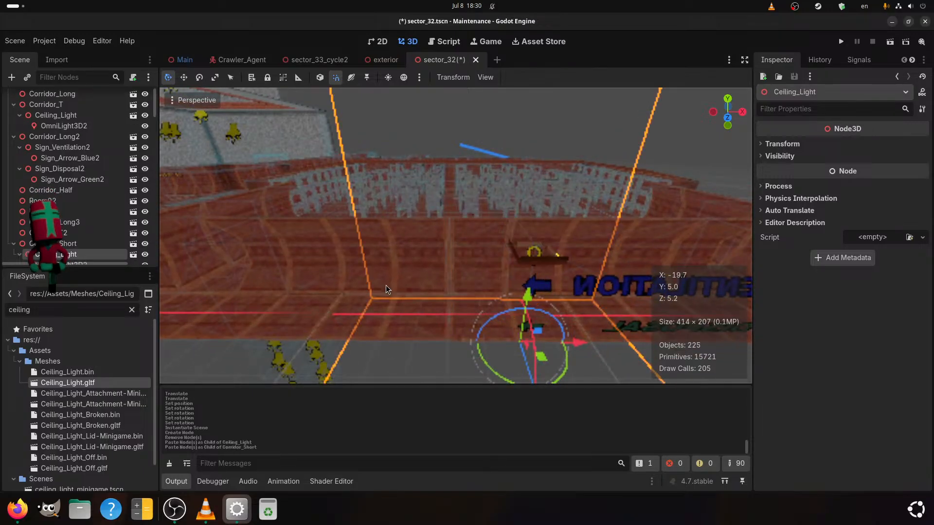
Move Corridor_Short's Ceiling_Light to position X -1 m, Z -1 m and save the scene
scroll(82, 239, "down", 2)
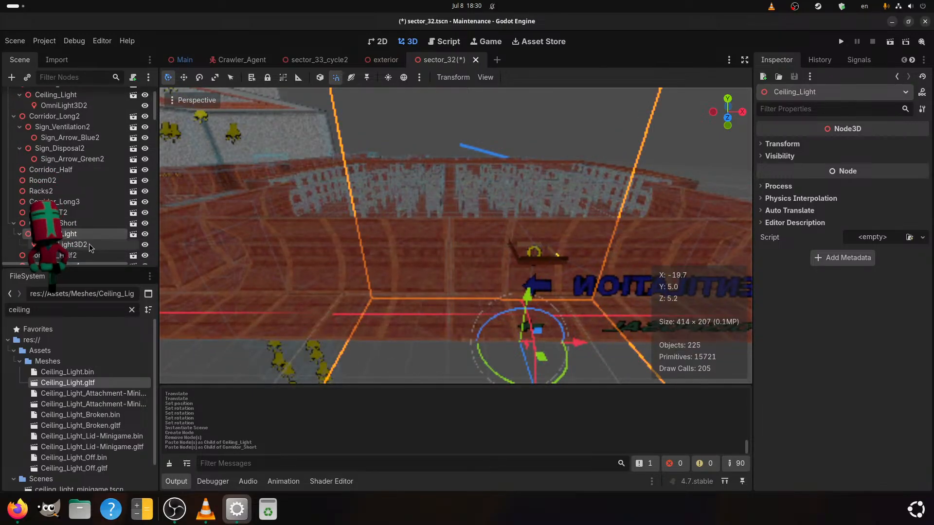
middle_click_drag(460, 268, 413, 303)
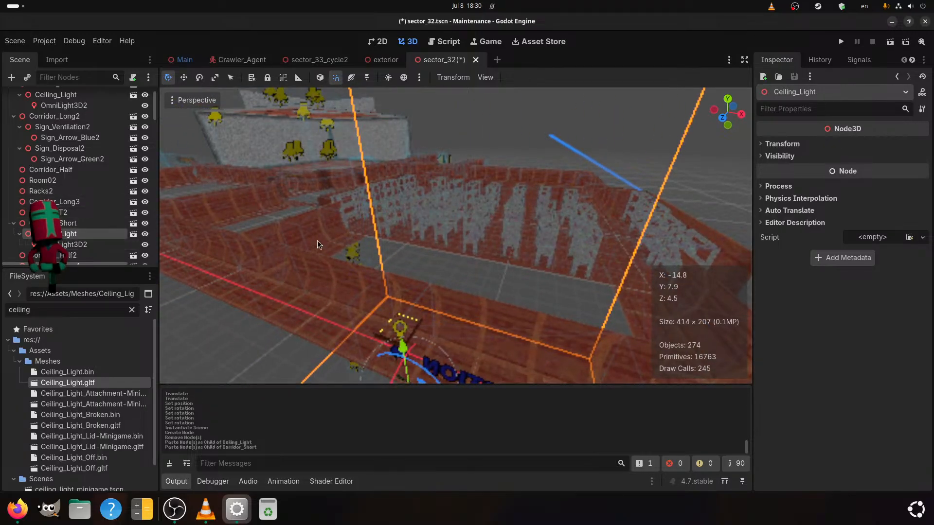
left_click(769, 144)
scroll(515, 199, "up", 8)
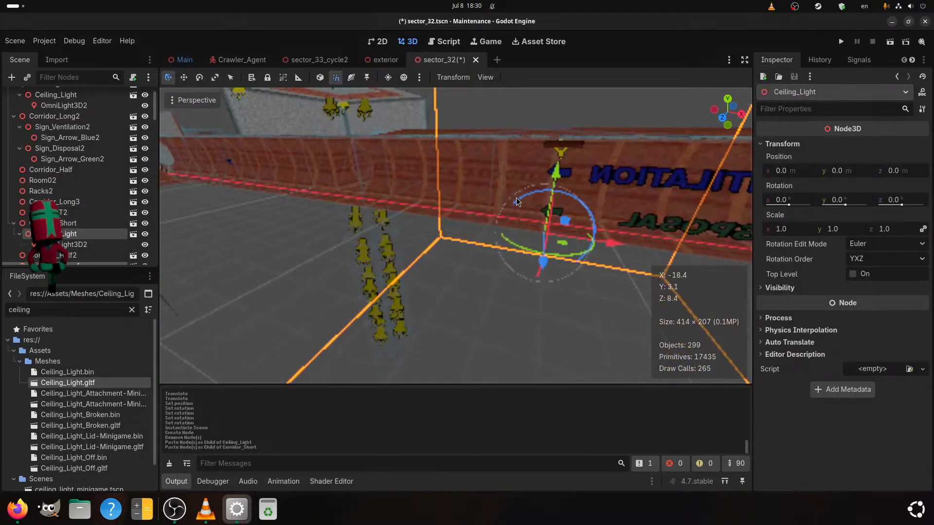
scroll(538, 210, "down", 2)
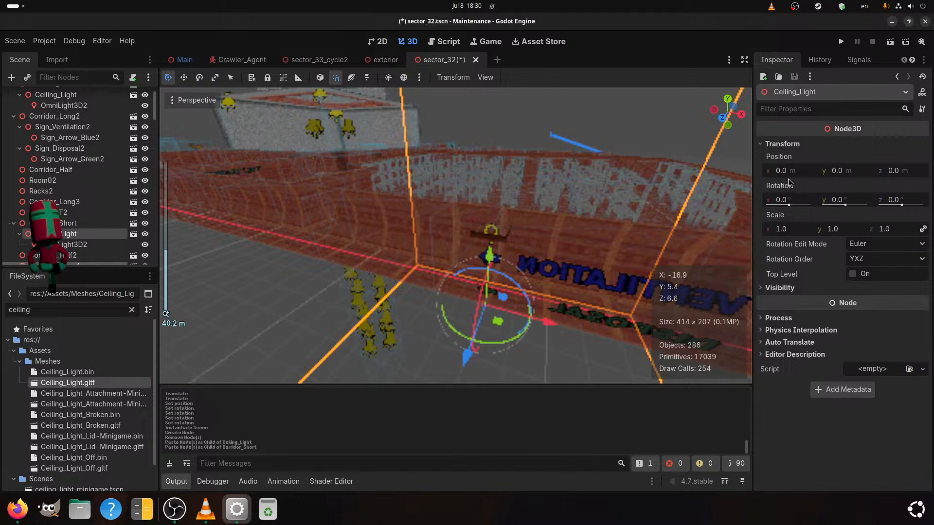
left_click_drag(466, 350, 517, 333)
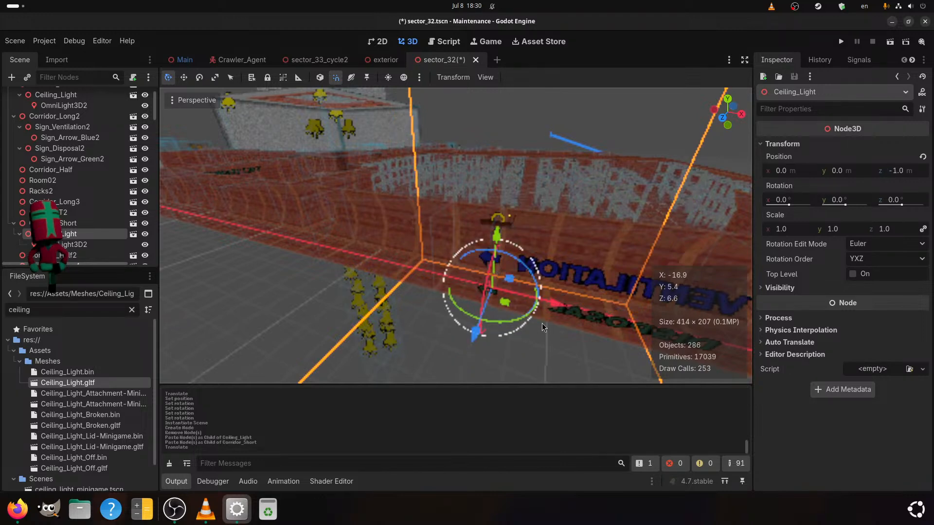
left_click_drag(558, 308, 534, 313)
middle_click_drag(534, 313, 559, 317)
key("ctrl+s")
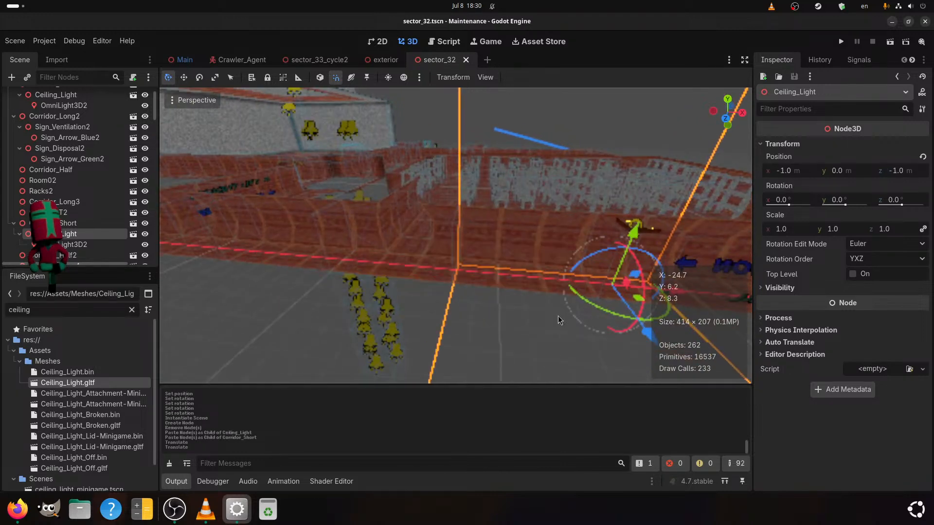
middle_click_drag(486, 294, 426, 289)
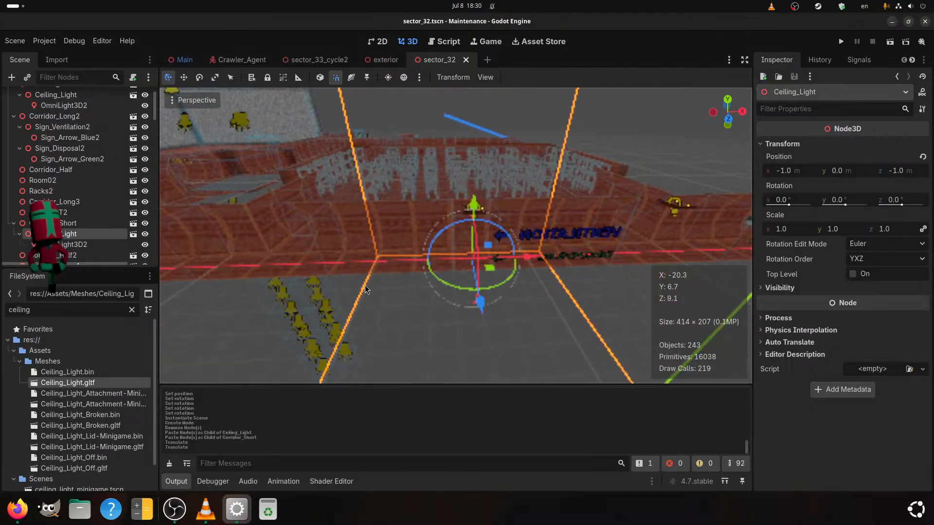
Paste a copy of Corridor_T's Ceiling_Light with its OmniLight3D2 as a child of Corridor_T2 and save the scene
left_click(268, 246)
middle_click_drag(268, 246, 211, 302)
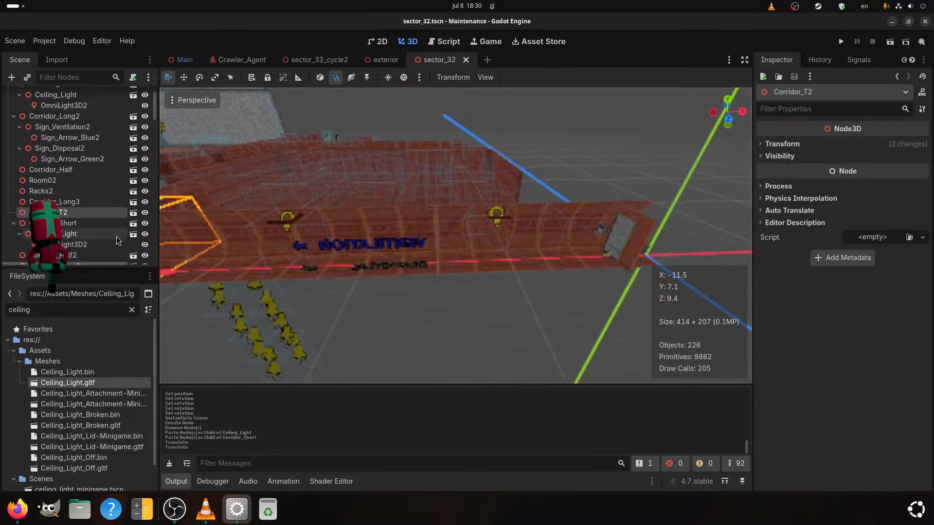
scroll(105, 219, "up", 3)
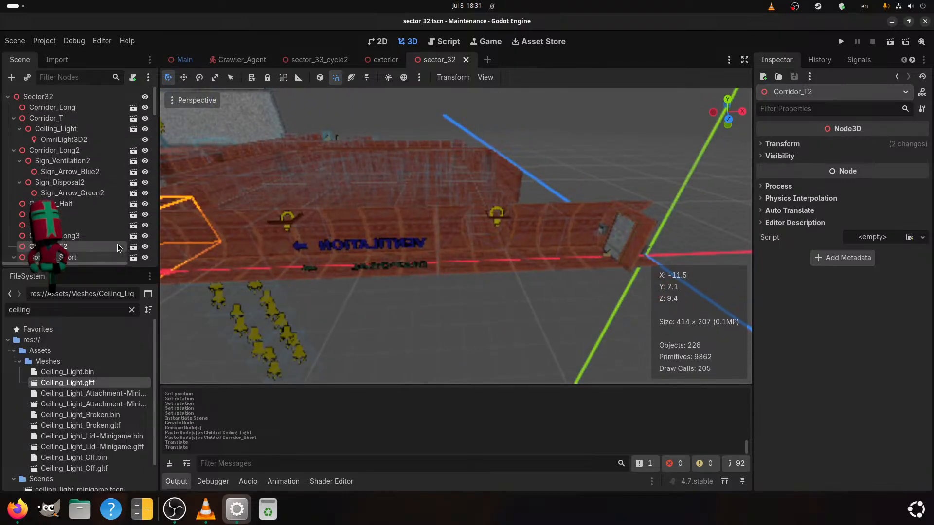
left_click(66, 129)
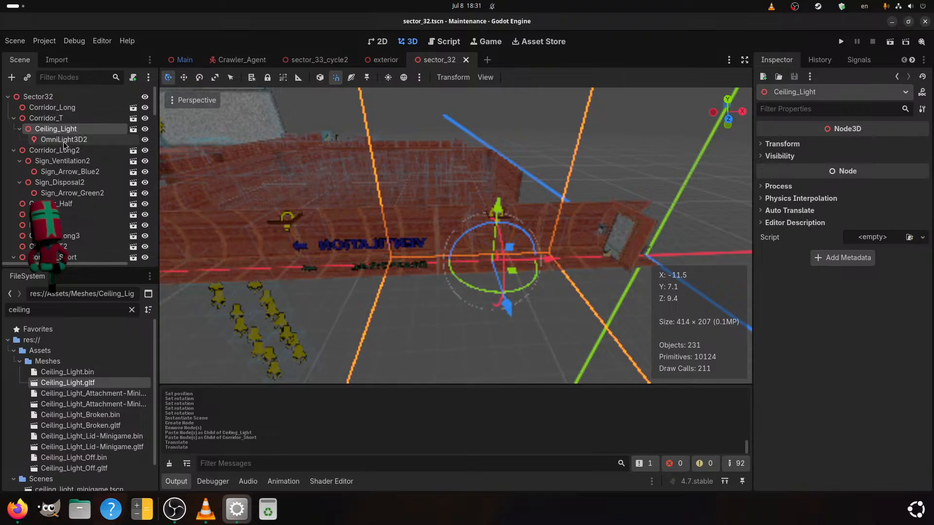
left_click(64, 139, "shift")
middle_click_drag(277, 254, 366, 261, "shift")
left_click(381, 284)
key("ctrl+v")
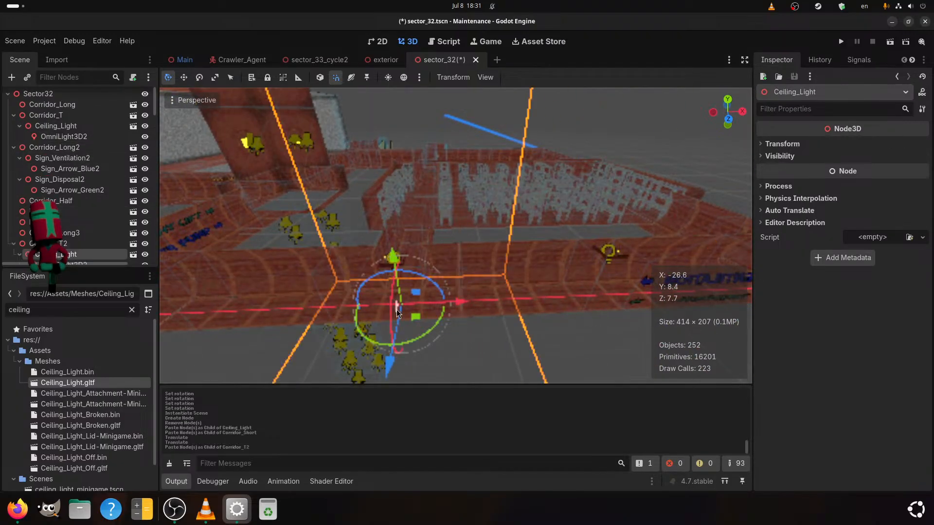
middle_click_drag(375, 320, 415, 317, "shift")
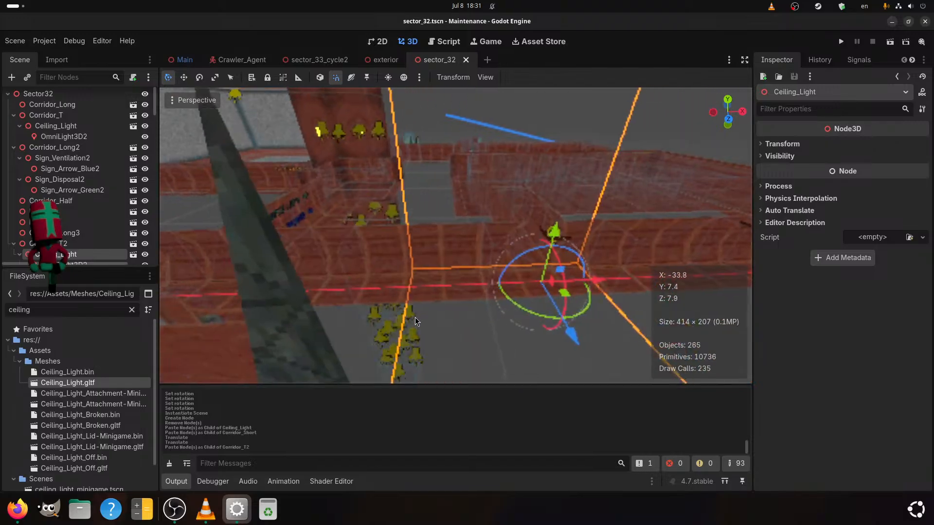
Copy Corridor_Short's Ceiling_Light together with its OmniLight3D2
scroll(415, 317, "up", 2)
middle_click_drag(272, 263, 292, 259, "shift")
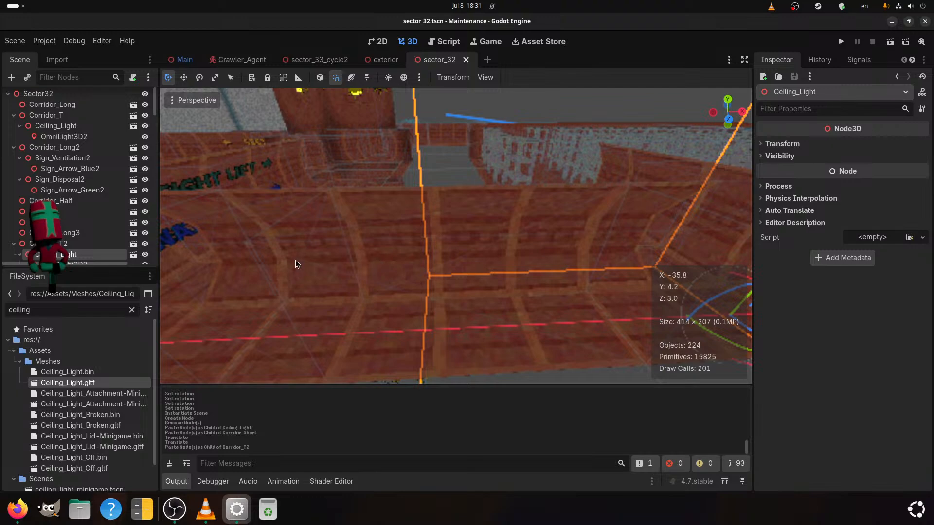
scroll(296, 260, "down", 2)
left_click(475, 281)
scroll(471, 283, "up", 6)
middle_click_drag(470, 283, 346, 288, "shift")
middle_click_drag(476, 306, 265, 275, "shift")
left_click(463, 226)
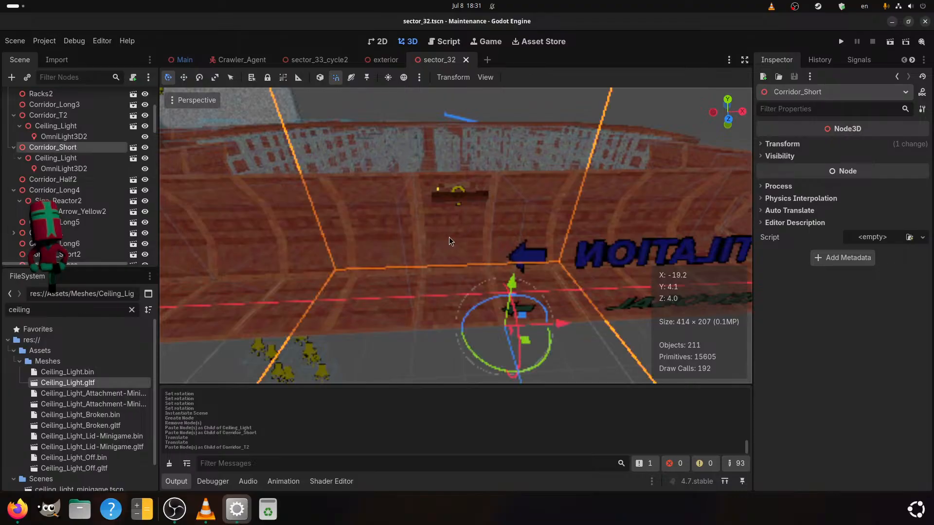
left_click(56, 158)
left_click(63, 169, "shift")
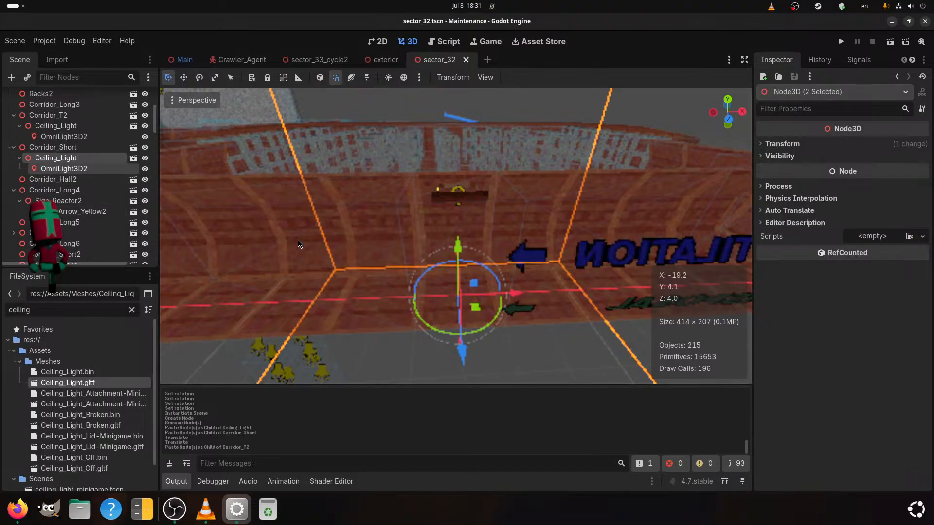
Paste the copied Ceiling_Light and omni light as a child of Corridor_Short2, near the Freight Lift sign, and save the scene
middle_click_drag(279, 249, 451, 252, "shift")
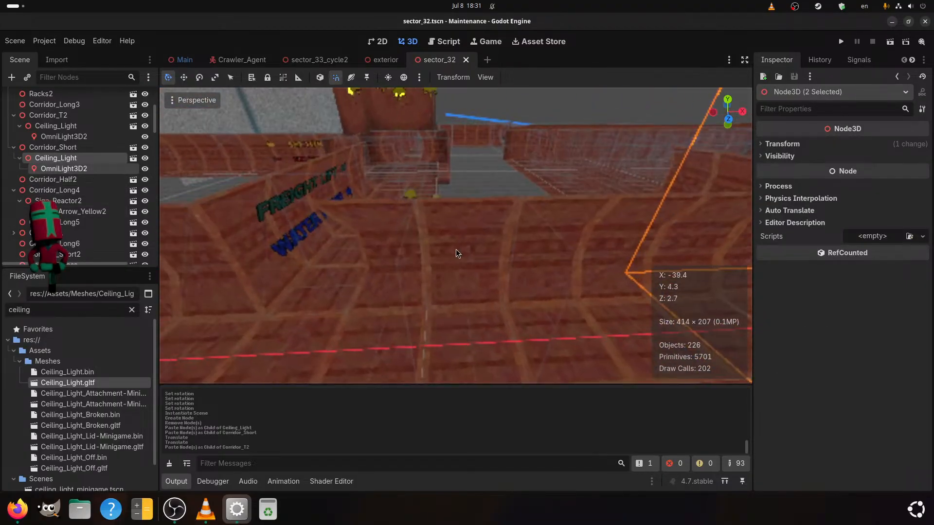
left_click(451, 251)
key("ctrl+v")
scroll(457, 246, "down", 5)
middle_click_drag(392, 285, 494, 254)
scroll(560, 258, "up", 2)
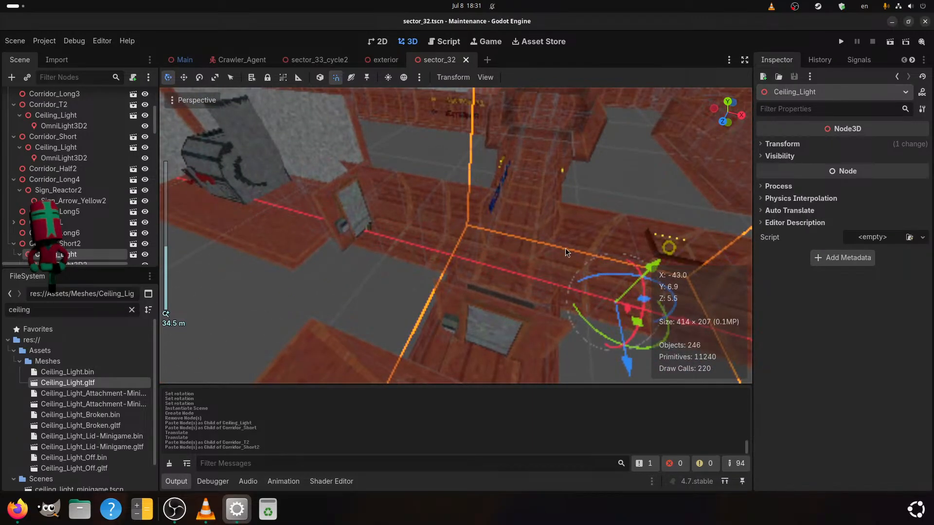
Paste another Ceiling_Light with its omni light as a child of Corridor_Half3, beside the vent chamber door, and save the scene
scroll(432, 214, "up", 1)
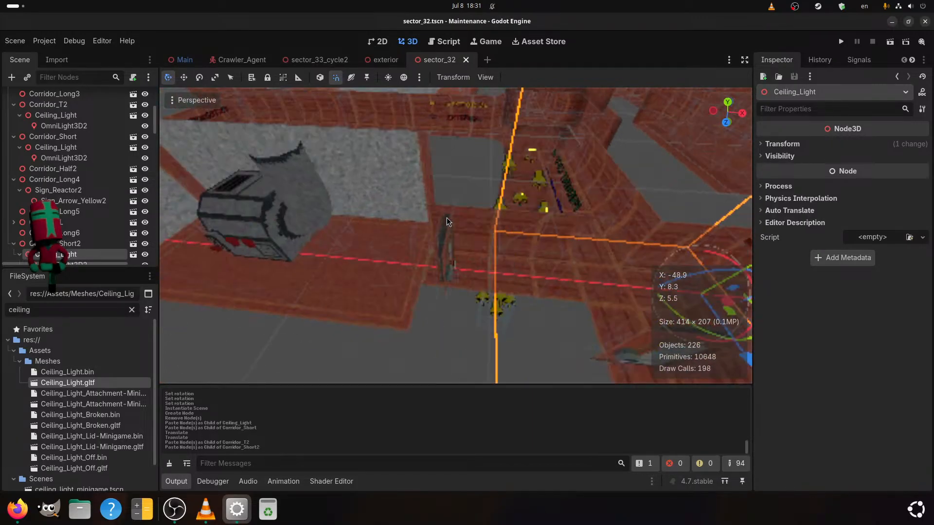
scroll(462, 223, "up", 1)
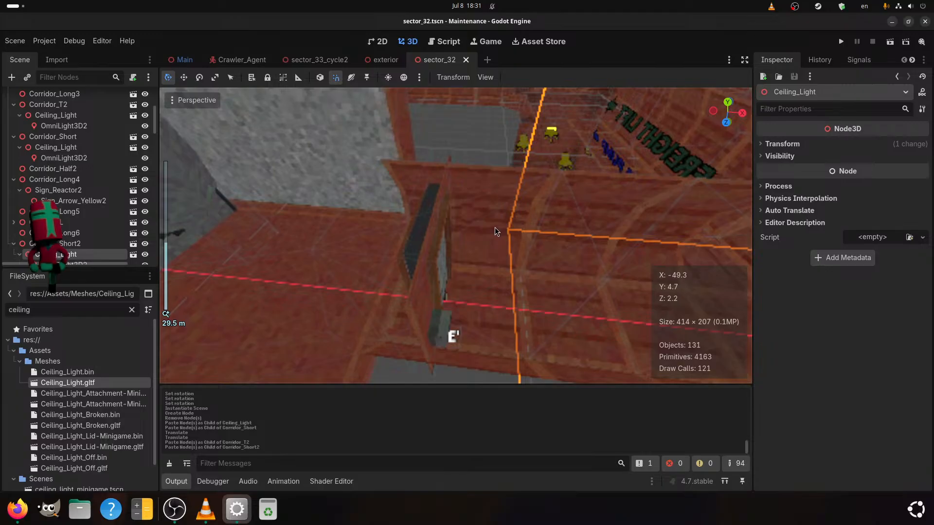
left_click(495, 226)
scroll(488, 232, "down", 2)
key("ctrl+v")
scroll(488, 233, "up", 2)
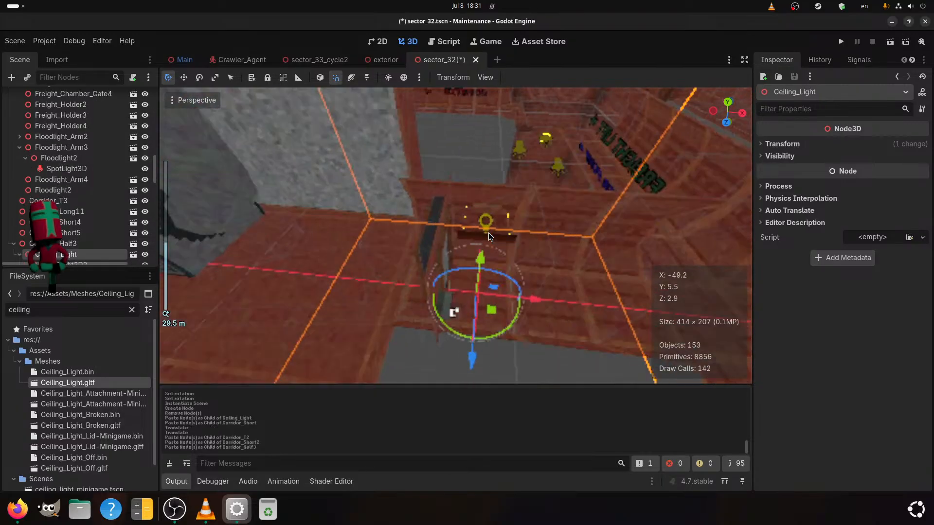
middle_click_drag(486, 262, 521, 270)
key("ctrl+s")
Copy the vent chamber's Ceiling_Light together with its OmniLight3D from the sector_33_cycle2 scene
scroll(477, 259, "down", 4)
scroll(448, 297, "up", 3)
scroll(423, 310, "down", 2)
scroll(423, 311, "up", 2)
left_click(322, 60)
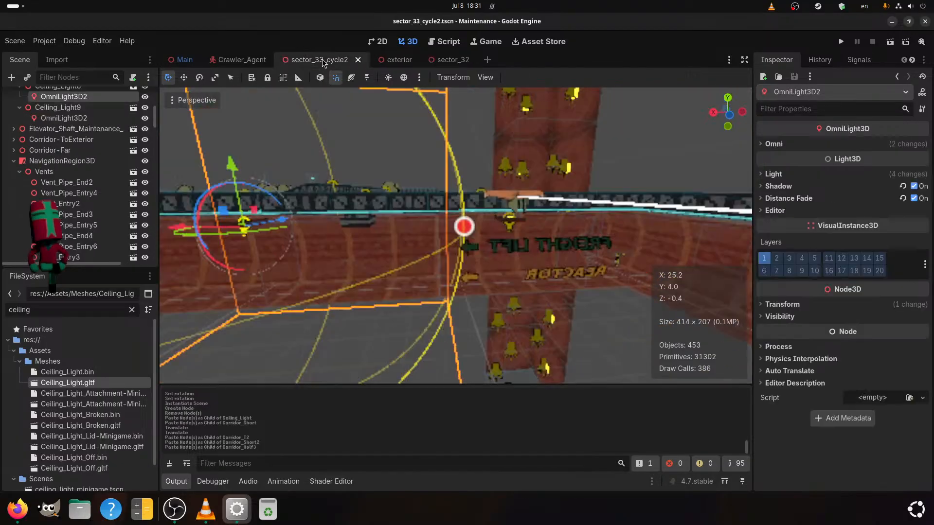
scroll(452, 238, "down", 8)
middle_click_drag(457, 276, 297, 295)
scroll(295, 296, "up", 2)
middle_click_drag(339, 336, 234, 314, "shift")
middle_click_drag(474, 307, 335, 313)
scroll(529, 293, "up", 4)
middle_click_drag(529, 293, 419, 188, "shift")
scroll(388, 302, "up", 2)
scroll(372, 218, "down", 2)
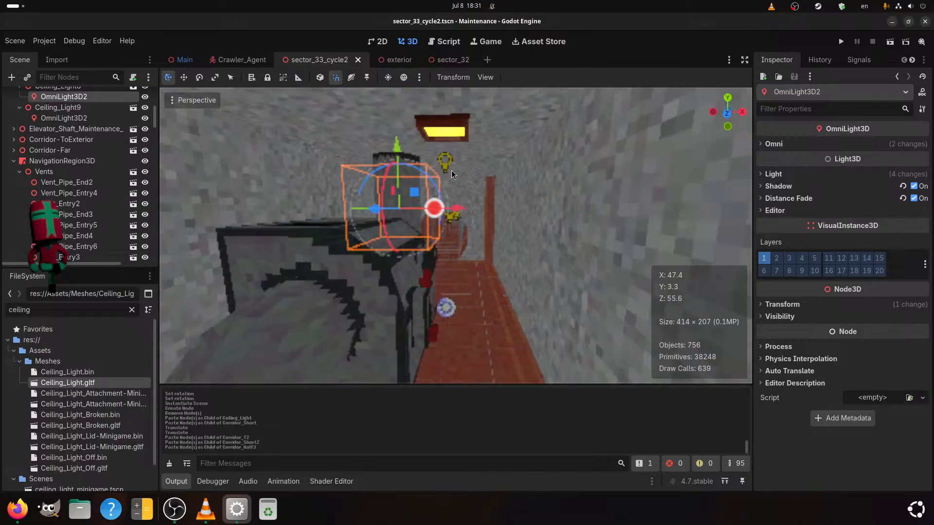
left_click(445, 117)
scroll(123, 232, "down", 1)
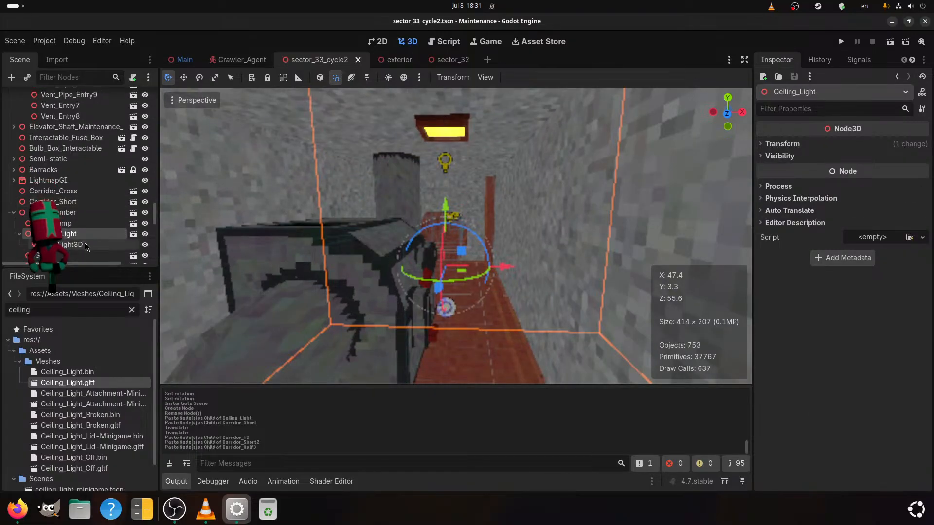
left_click(85, 243, "ctrl")
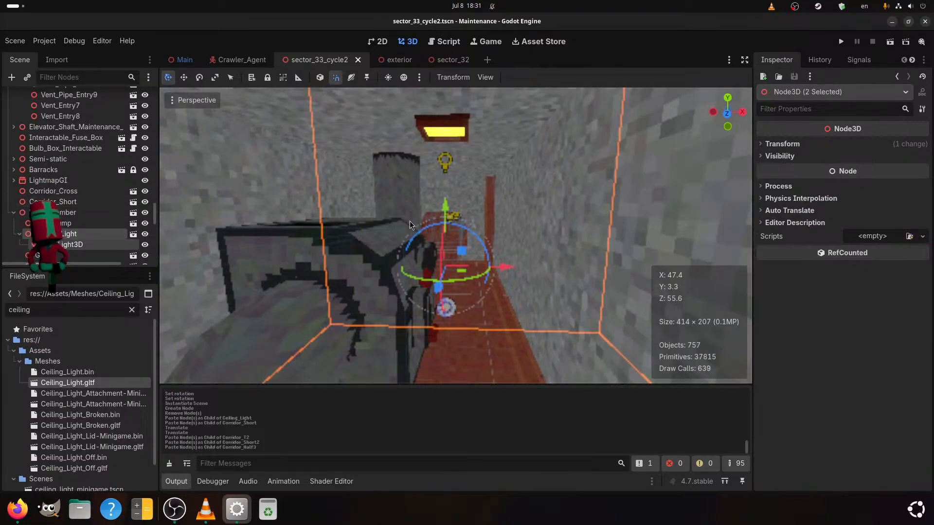
Paste the copied Ceiling_Light with its OmniLight3D as a child of Vent_Chamber in sector_32 and save the scene
left_click(444, 58)
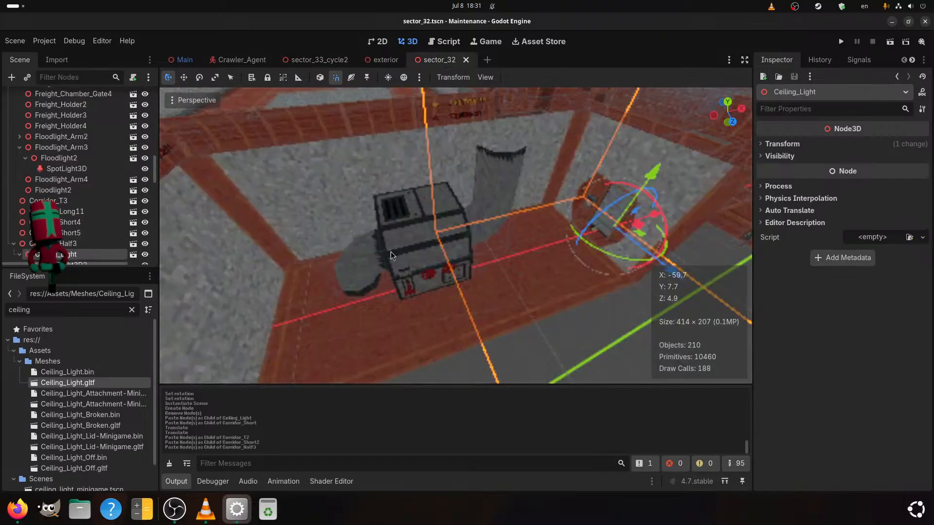
left_click(302, 332)
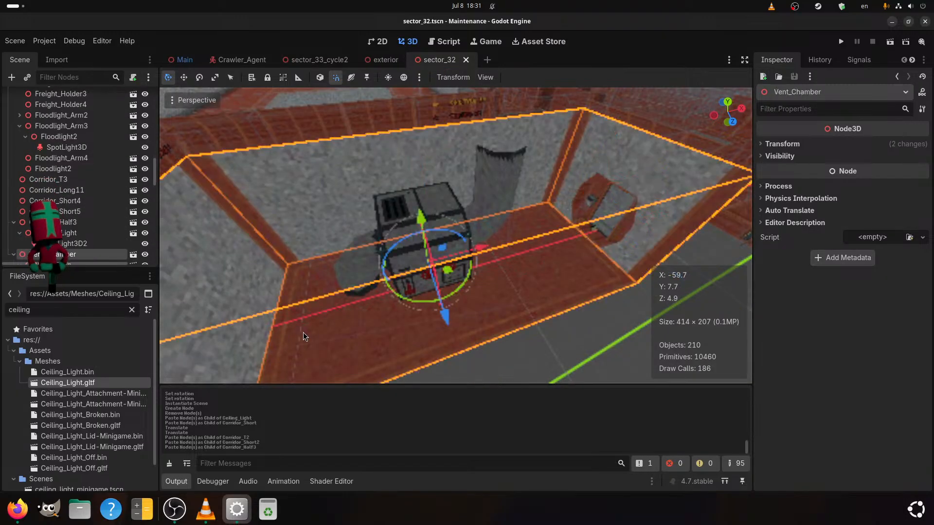
key("ctrl+v")
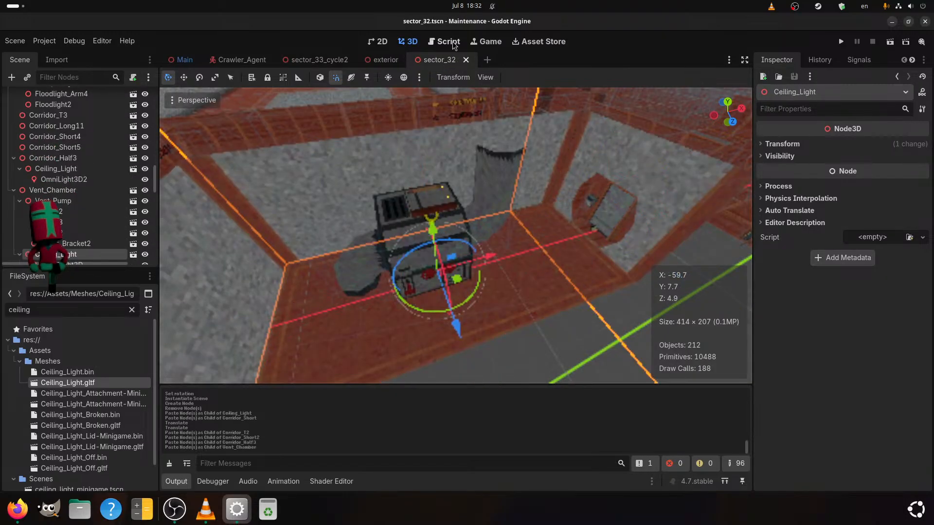
left_click(445, 41)
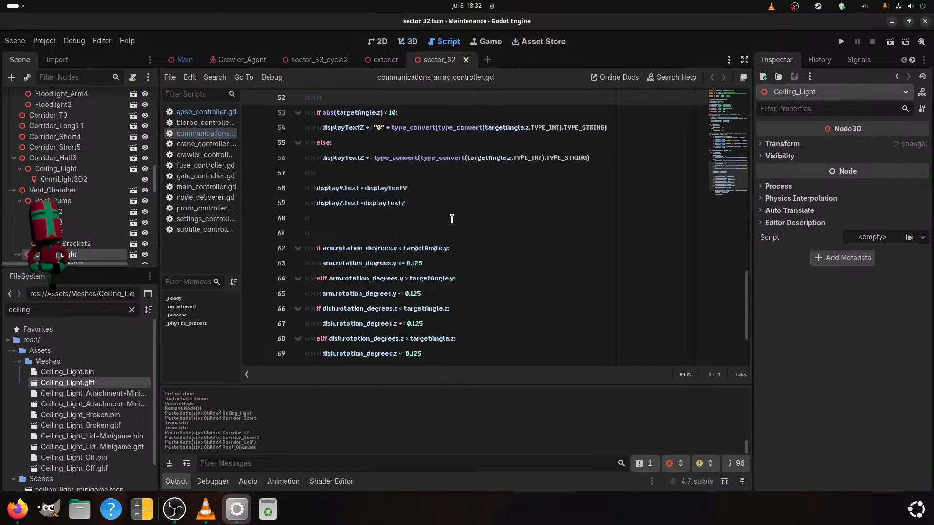
left_click(406, 41)
Copy the Vent_Chamber's AudioStreamPlayer3D from sector_33_cycle2, paste it as a child of Vent_Chamber in sector_32 and save the scene
left_click(300, 58)
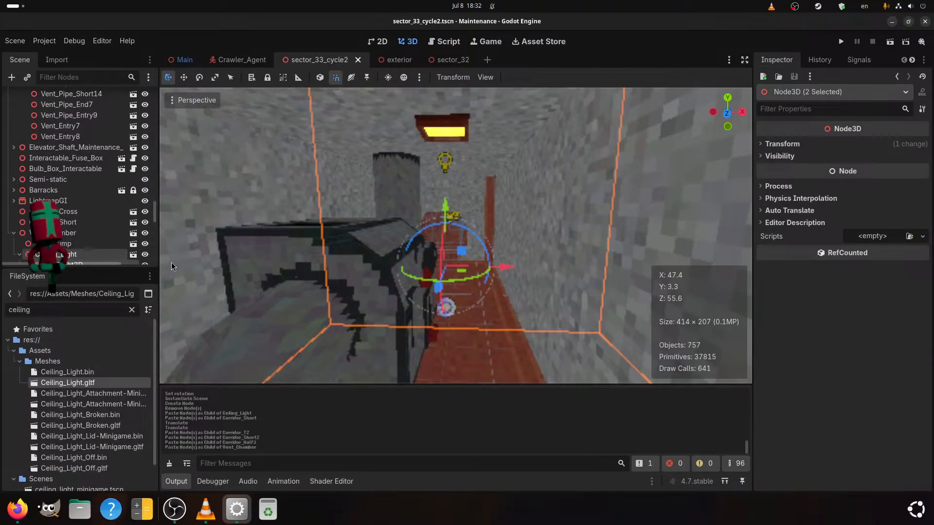
scroll(98, 235, "down", 3)
scroll(91, 221, "down", 1)
left_click(72, 247)
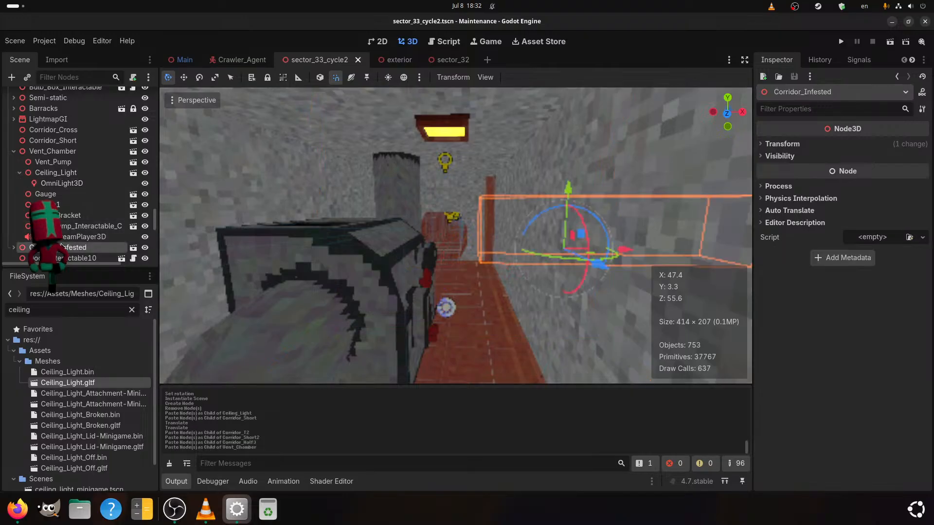
left_click(78, 236)
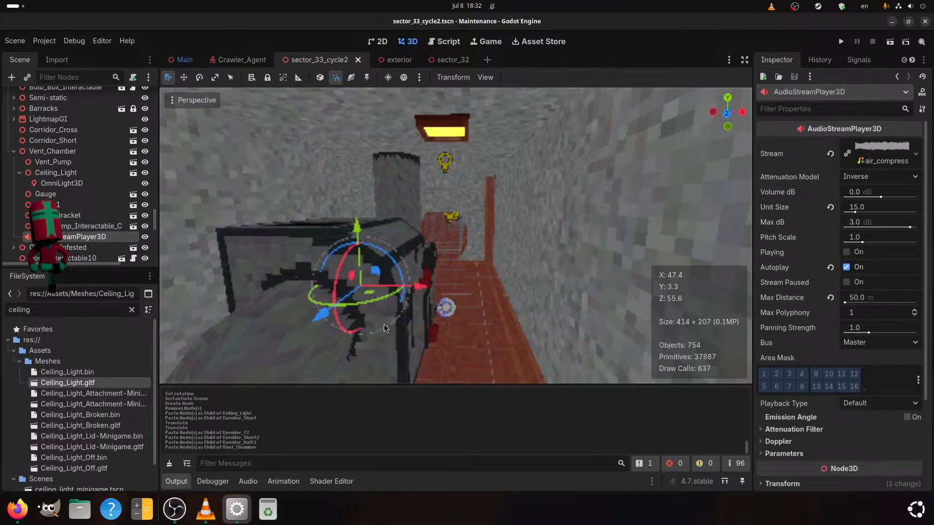
left_click(444, 63)
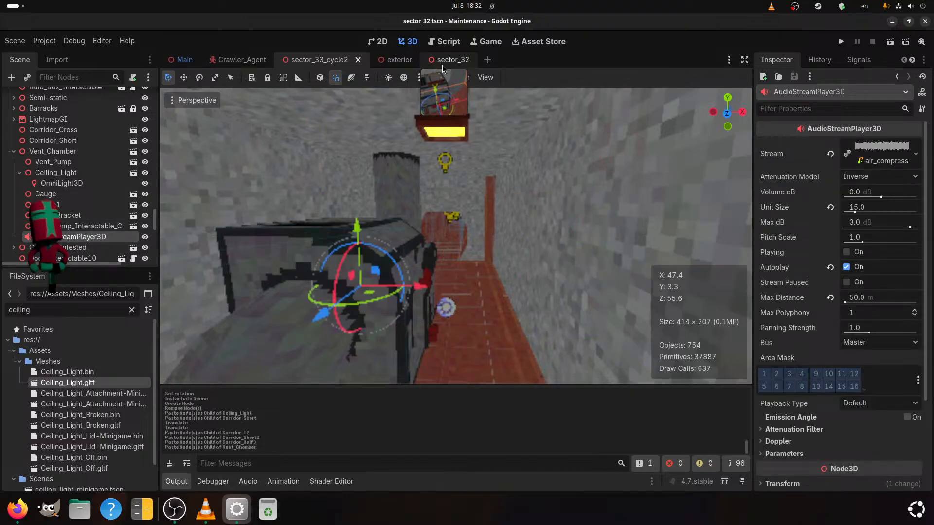
left_click(53, 189)
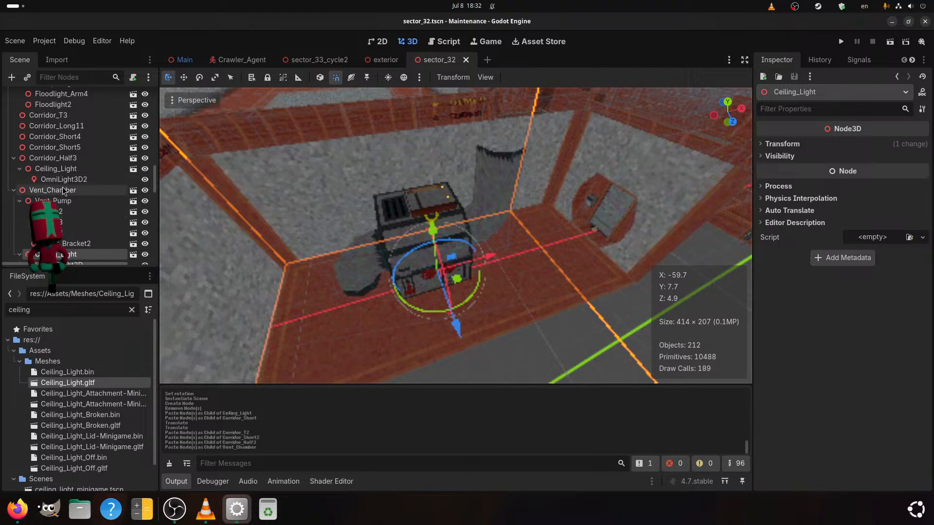
key("ctrl+v")
key("ctrl+s")
Set the Vent_Chamber AudioStreamPlayer3D's Unit Size to 14 and Max Distance to 45 m, and save the scene
scroll(252, 228, "down", 5)
scroll(252, 228, "down", 4)
scroll(474, 265, "up", 10)
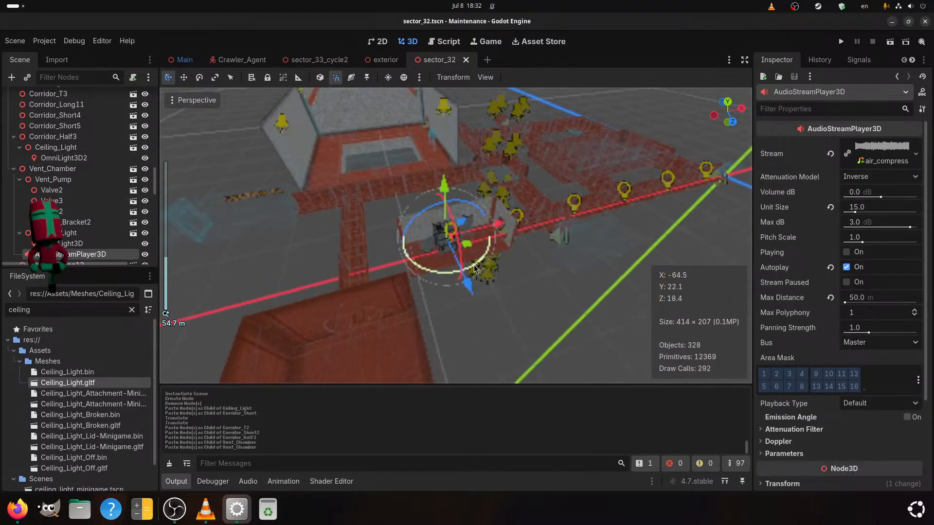
left_click(494, 364)
middle_click_drag(463, 299, 473, 299)
left_click(108, 255)
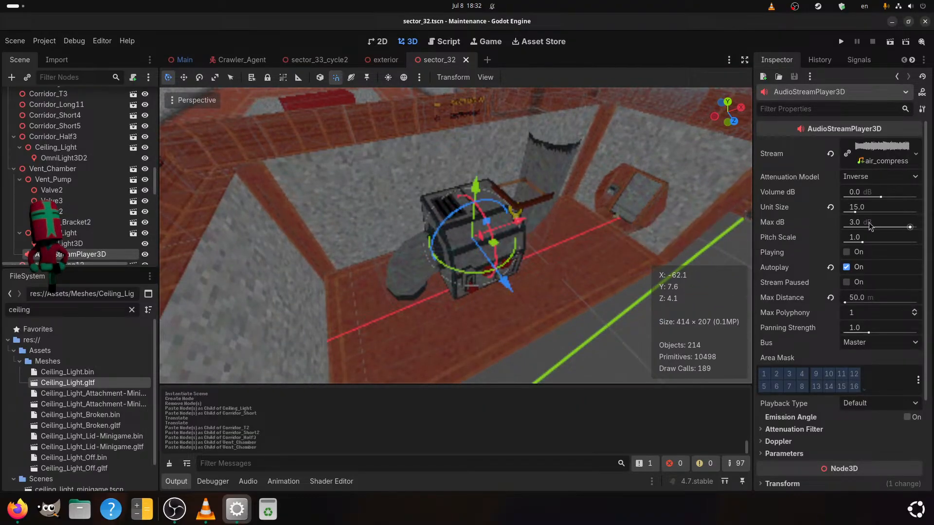
left_click(883, 209)
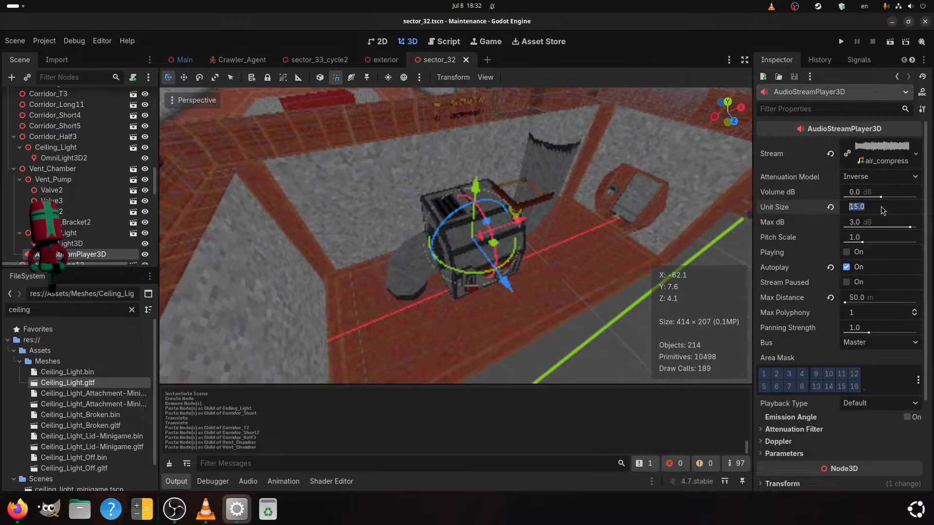
key("Return")
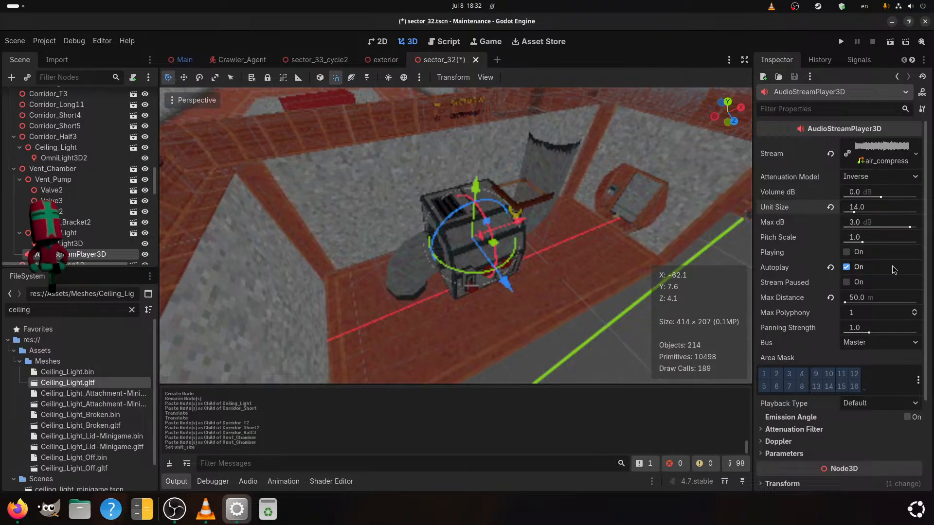
left_click(877, 302)
type("45")
key("Return")
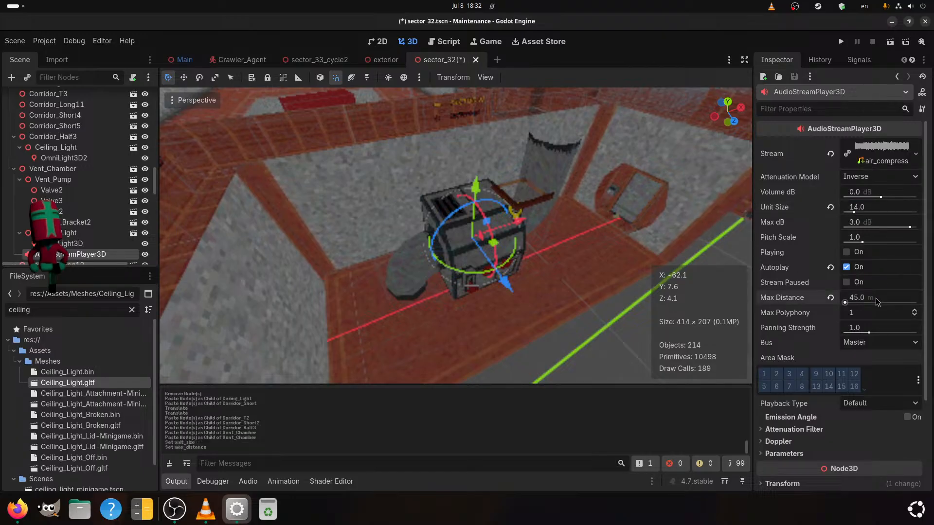
key("ctrl+s")
Save sector_32 and copy the Ceiling_Light together with its OmniLight3D2 from Corridor_Short2
scroll(519, 238, "down", 5)
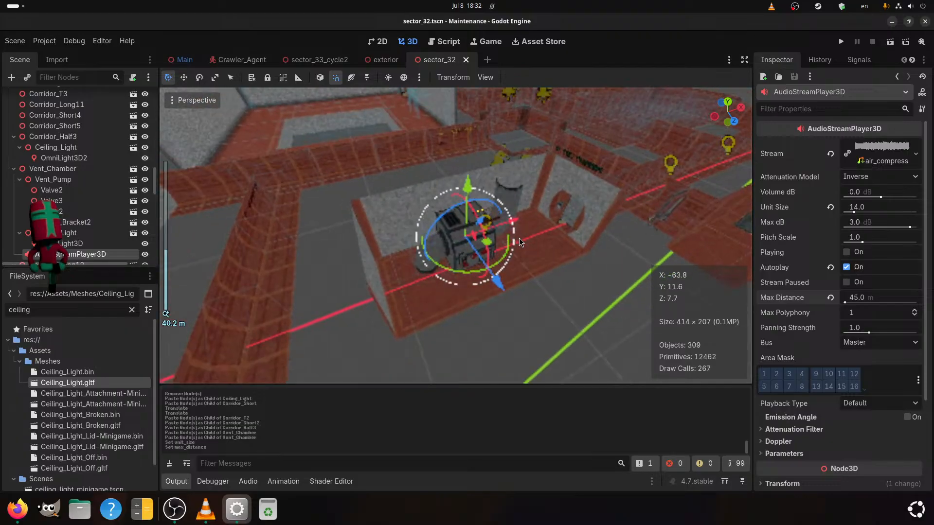
scroll(518, 238, "up", 6)
middle_click_drag(518, 238, 369, 330, "shift")
scroll(388, 305, "up", 8)
scroll(388, 305, "down", 11)
scroll(366, 329, "up", 6)
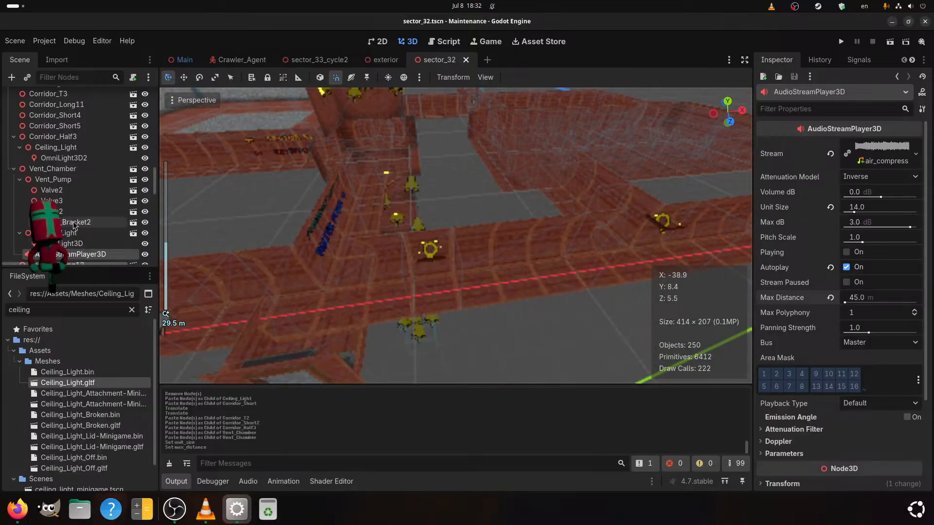
left_click(437, 280)
left_click(67, 109)
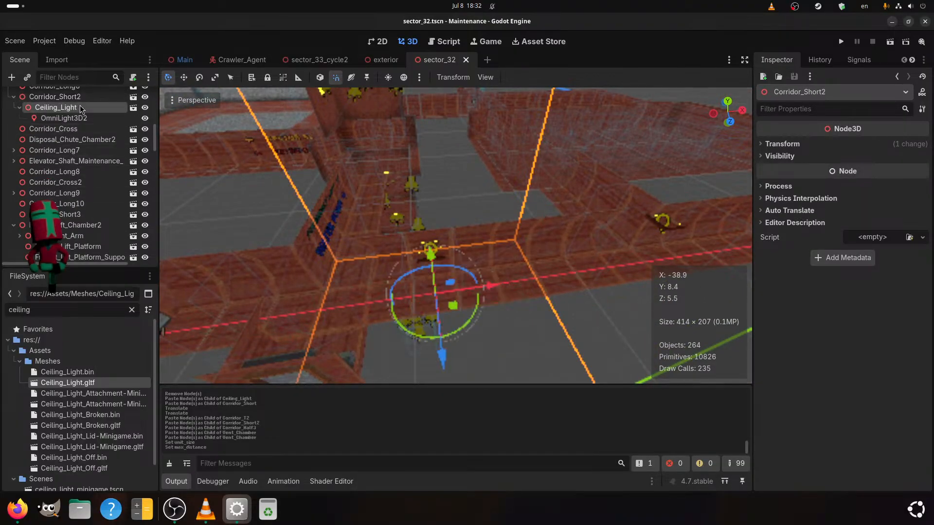
left_click(88, 140)
left_click(110, 109)
left_click(105, 118, "ctrl")
Paste the copied Ceiling_Light with its omni light as a child of Corridor_Long7, move it along the corridor and save the scene
middle_click_drag(337, 208, 448, 265)
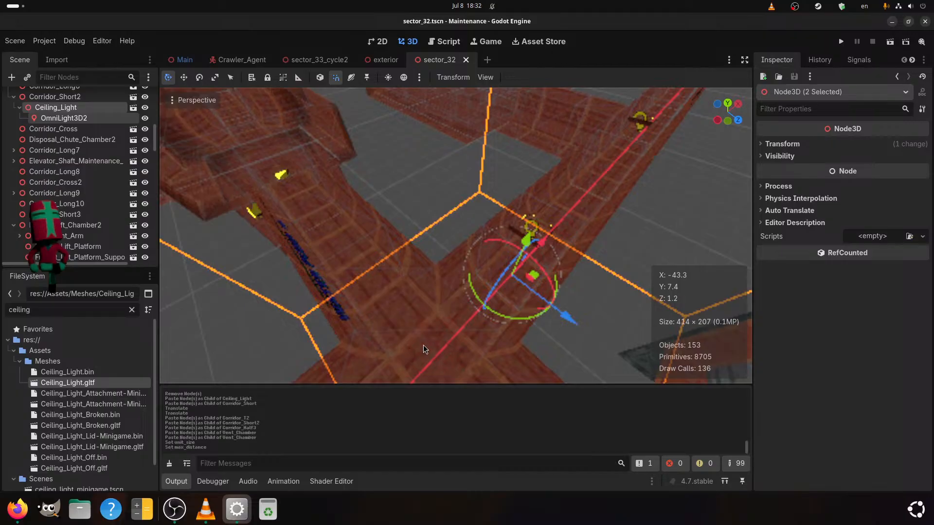
middle_click_drag(374, 294, 464, 284)
left_click(455, 287)
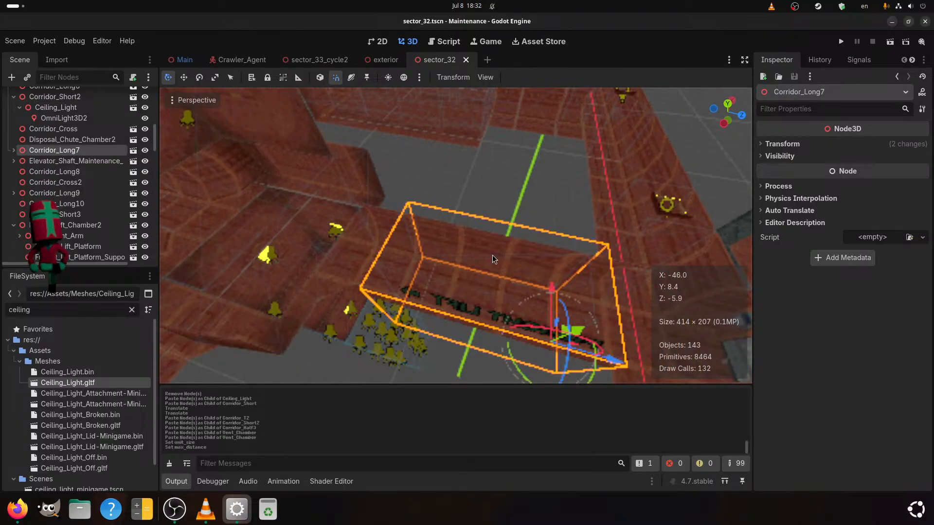
key("ctrl+v")
left_click_drag(601, 328, 550, 323)
mouse_move(550, 323)
middle_mouse_down()
mouse_move(559, 298)
mouse_move(521, 308)
mouse_move(559, 308)
mouse_move(537, 321)
middle_mouse_up()
key("ctrl+s")
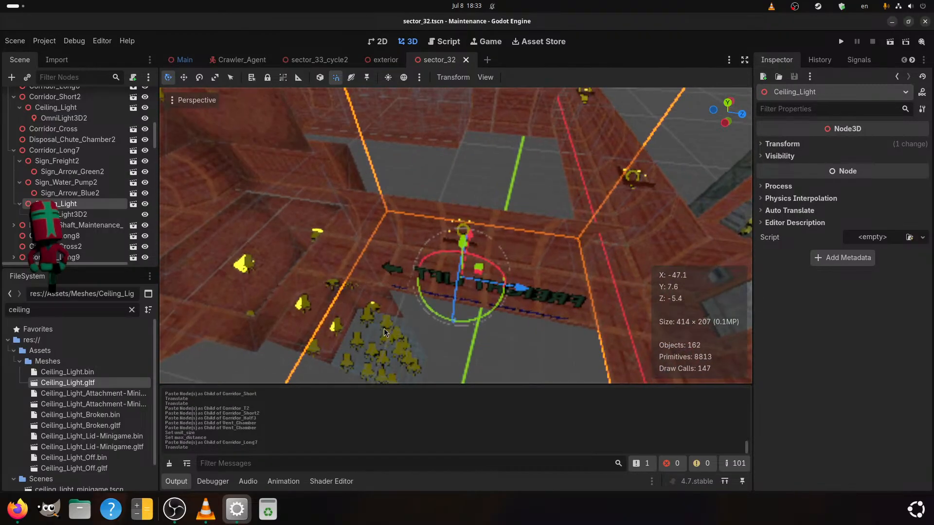
Copy the disposal chute chamber's Ceiling_Light together with its OmniLight3D from the Main scene
scroll(384, 326, "down", 2)
middle_click_drag(377, 322, 517, 284)
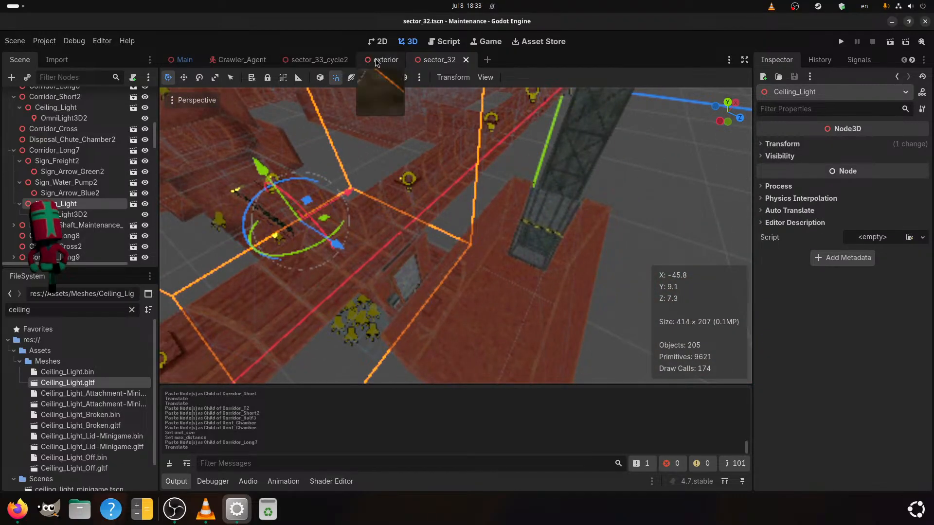
left_click(181, 59)
middle_click_drag(480, 276, 484, 248)
scroll(396, 298, "up", 2)
left_click(344, 254)
middle_click_drag(344, 254, 366, 253)
middle_click_drag(448, 161, 456, 157)
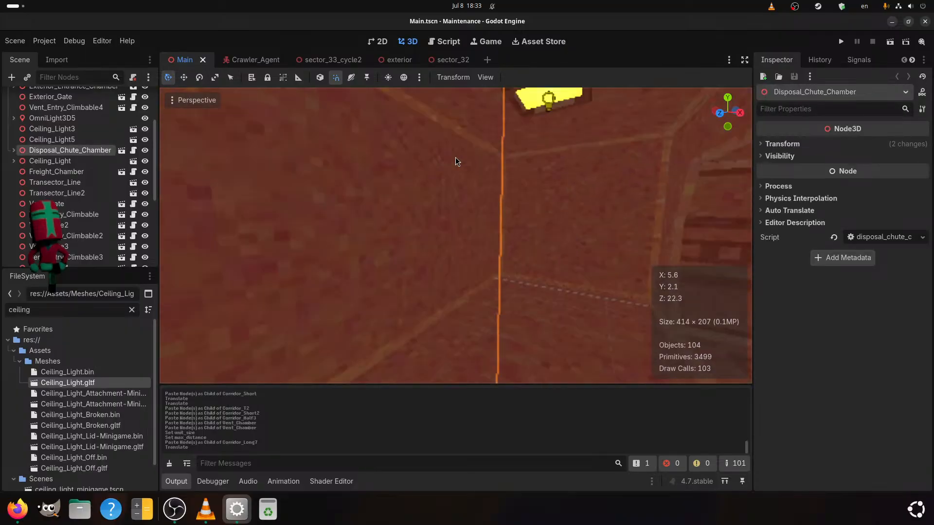
left_click(547, 103)
middle_click_drag(556, 187, 541, 194)
left_click(49, 161, "ctrl")
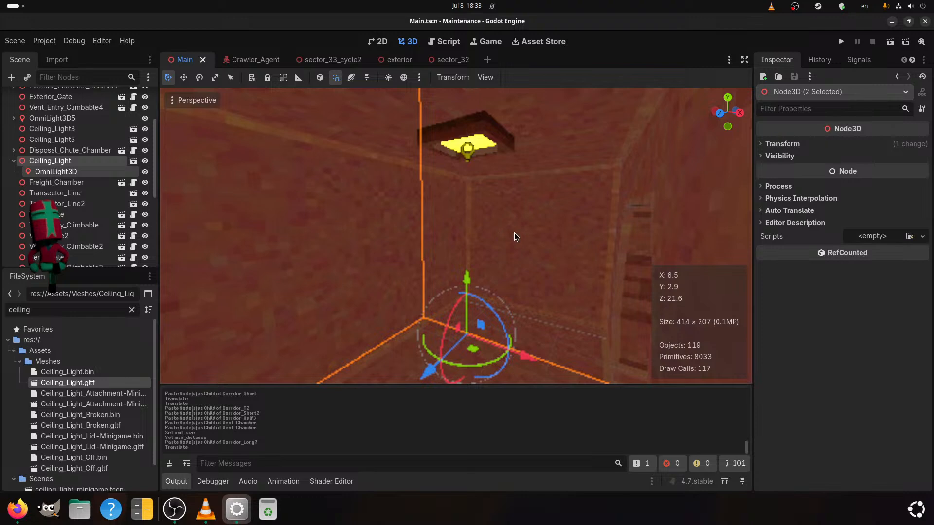
Paste the copied Ceiling_Light with its OmniLight3D as a child of Disposal_Chute_Chamber2 in sector_32
left_click(448, 63)
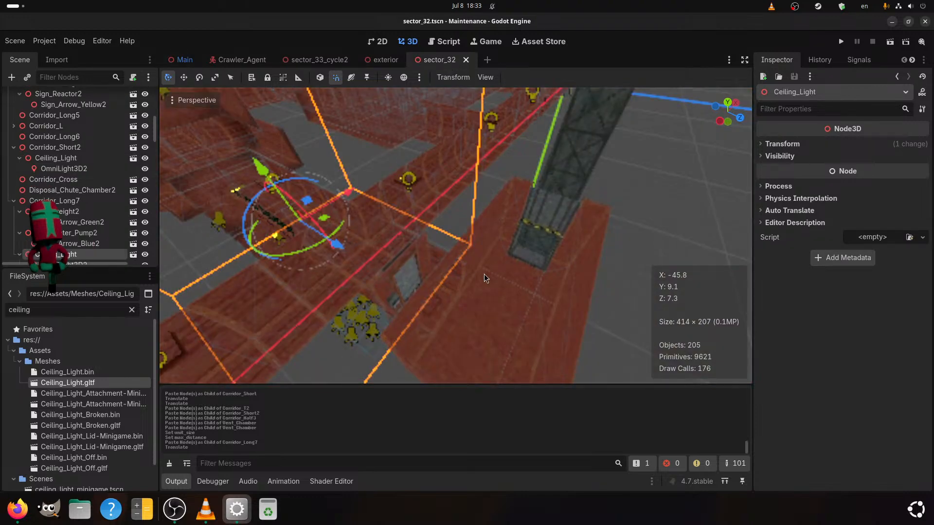
left_click(510, 279)
scroll(579, 300, "down", 3)
key("ctrl+v")
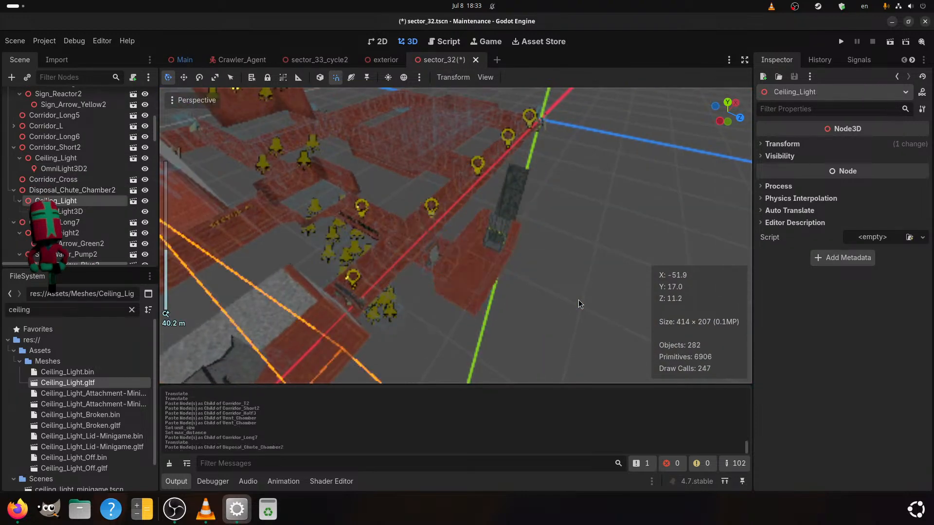
Set the X and Z position of Disposal_Chute_Chamber2's Ceiling_Light to 0 m
scroll(564, 300, "down", 6)
left_click(782, 143)
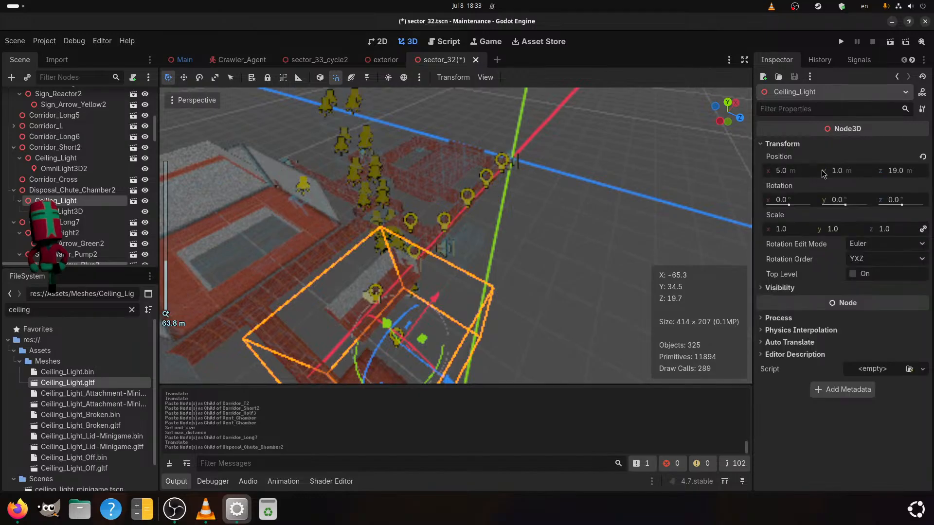
left_click(788, 170)
key("Return")
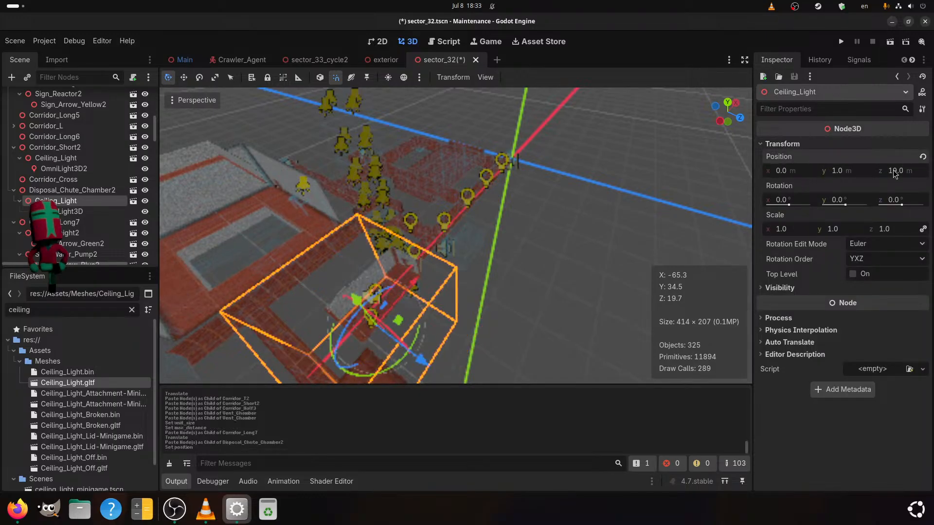
left_click(895, 170)
type("0")
key("Return")
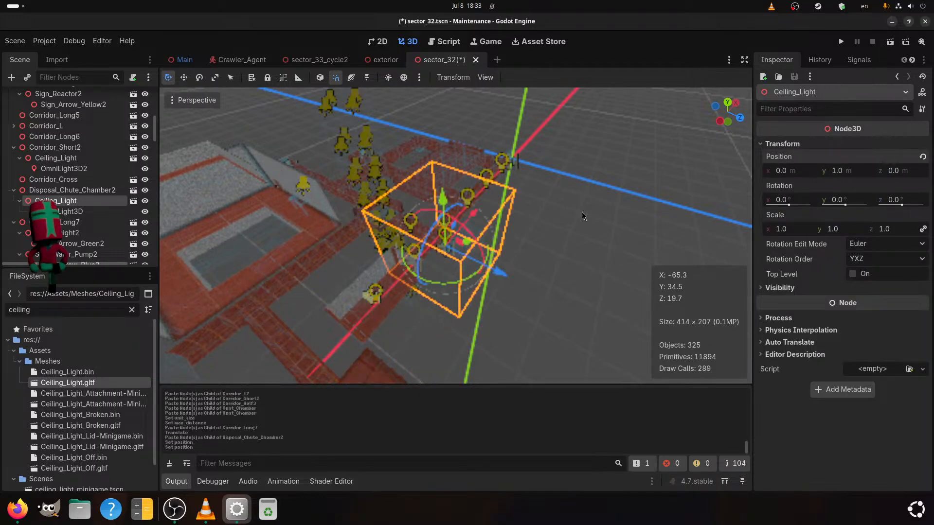
Move Disposal_Chute_Chamber2's Ceiling_Light along the X axis to 4 m and save the scene
scroll(497, 217, "up", 8)
middle_click_drag(558, 276, 552, 268)
left_click_drag(474, 243, 583, 264)
middle_click_drag(582, 264, 515, 263)
scroll(514, 263, "up", 2)
key("f")
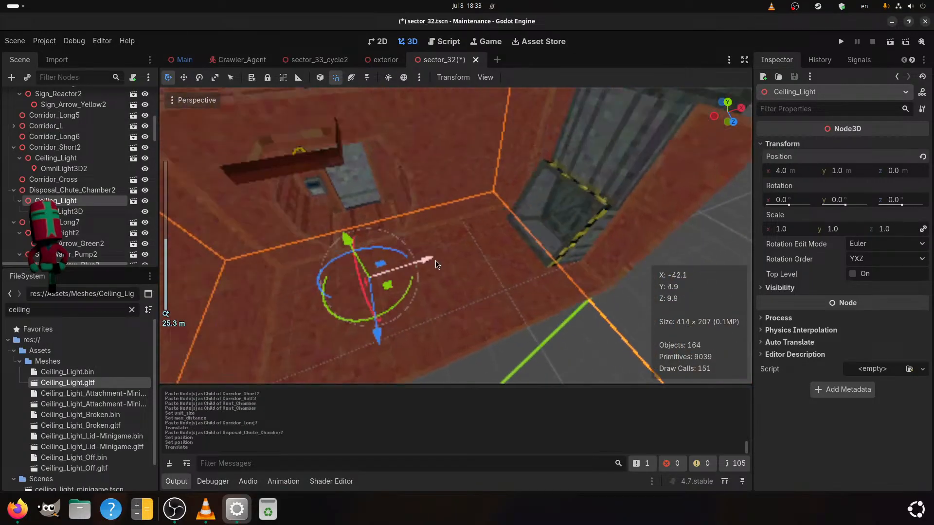
key("ctrl+s")
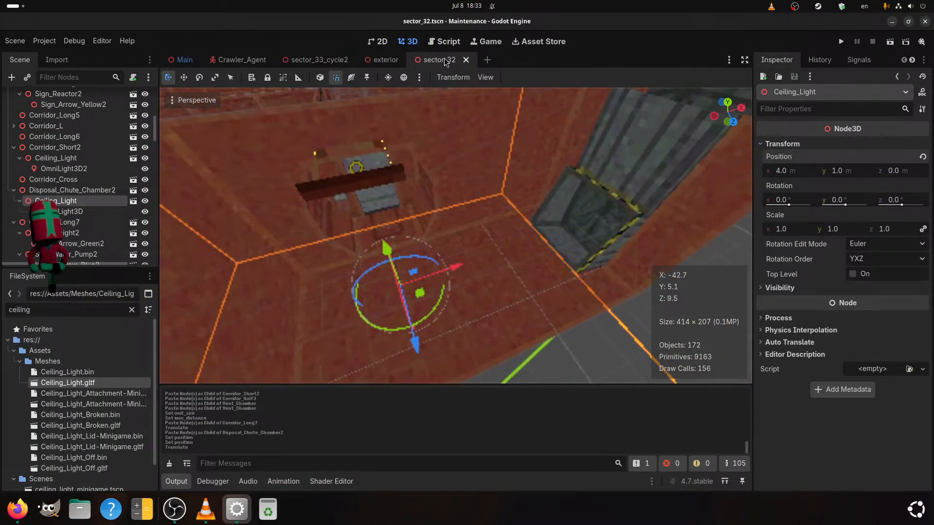
Compare the placement with the disposal chute chamber's ceiling light in the Main scene and return to sector_32
left_click(181, 59)
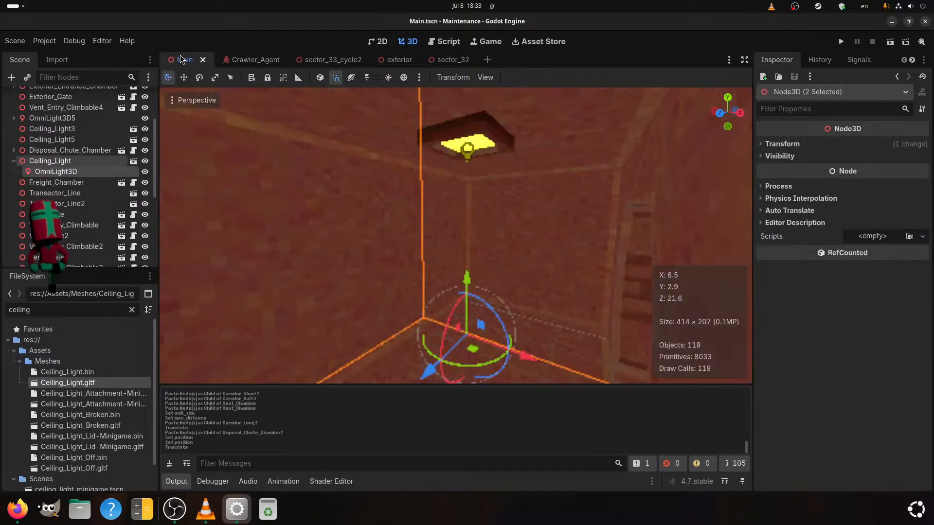
scroll(465, 217, "down", 2)
middle_click_drag(464, 218, 408, 225)
left_click(443, 61)
Copy the Ceiling_Light together with its OmniLight3D2 from Corridor_Long7
scroll(521, 232, "down", 3)
middle_click_drag(510, 240, 588, 258)
left_click(441, 179)
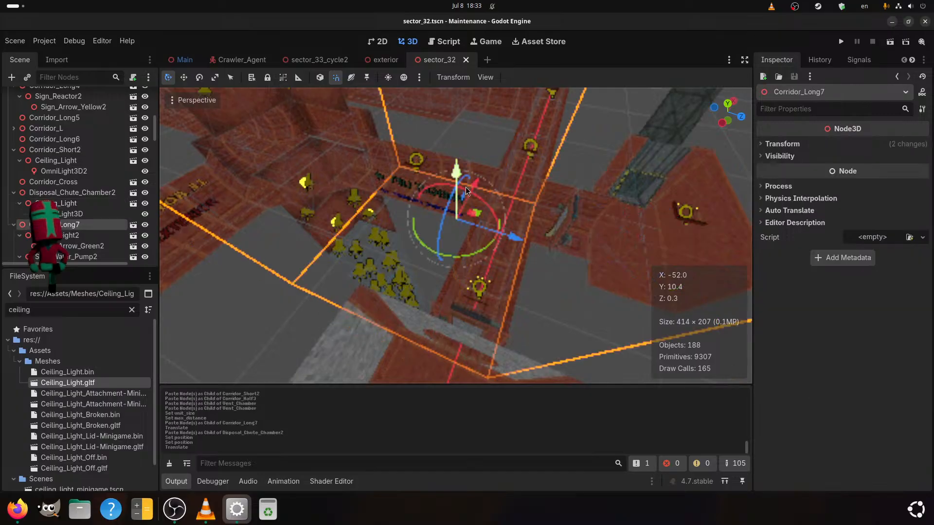
scroll(558, 242, "up", 3)
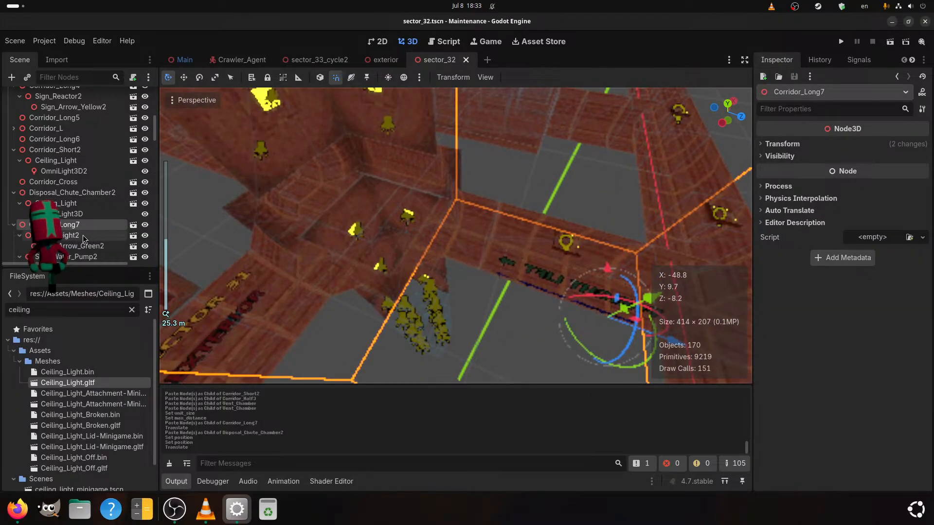
scroll(87, 218, "down", 2)
left_click(55, 182)
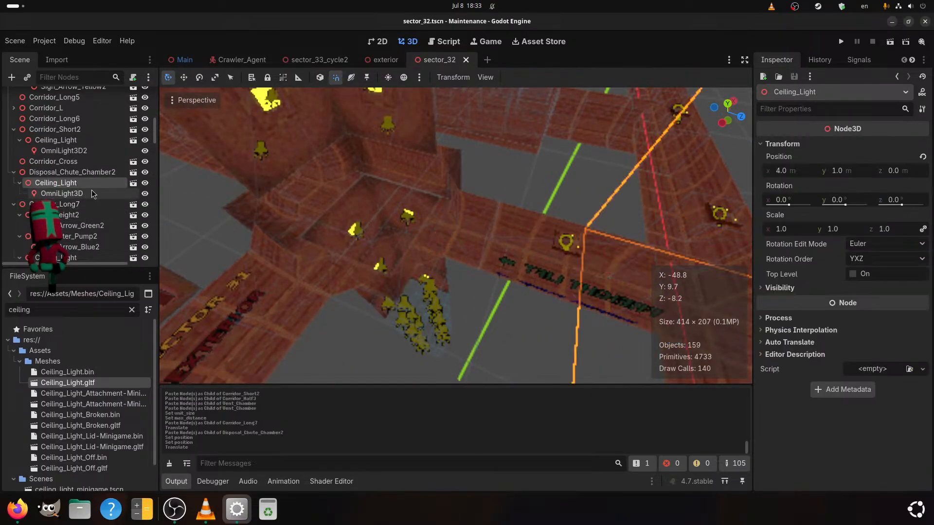
left_click(62, 193, "shift")
scroll(436, 259, "down", 2)
middle_click_drag(437, 260, 410, 264, "shift")
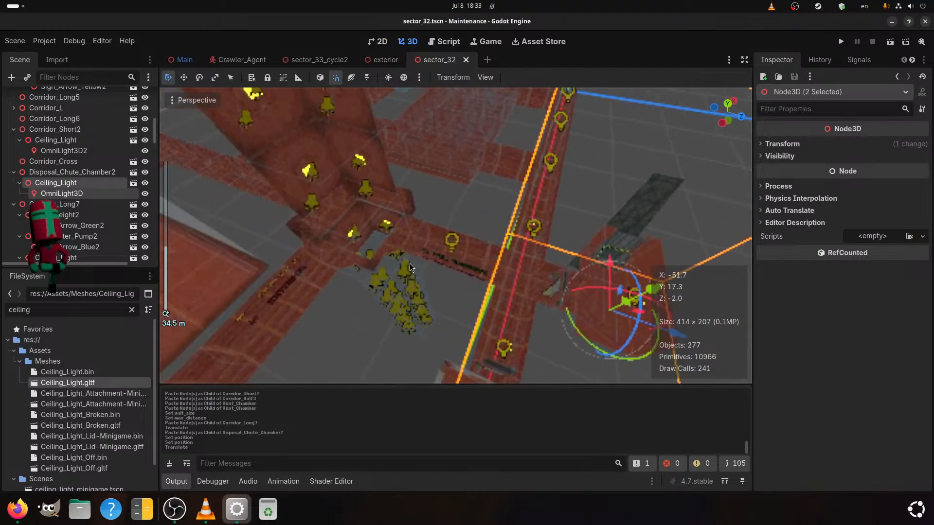
scroll(409, 263, "up", 2)
scroll(83, 187, "down", 2)
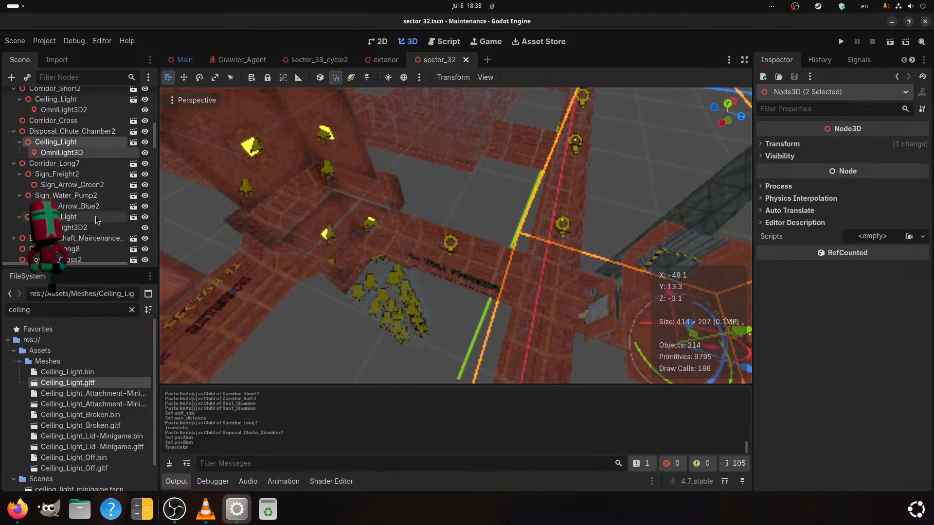
left_click(78, 224)
left_click(79, 222, "shift")
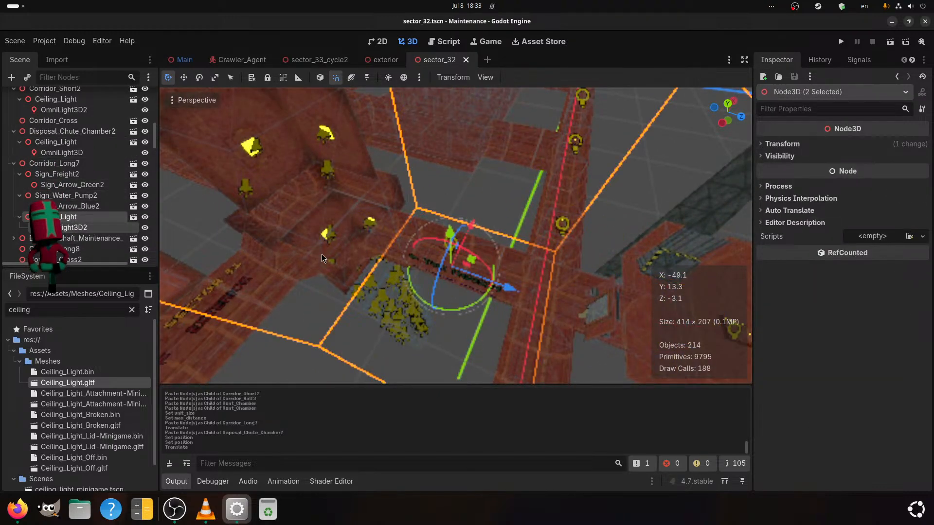
Paste the copied Ceiling_Light as a child of Corridor_Long12, rotate and move it to fit the corridor, and save the scene
scroll(290, 273, "down", 2)
scroll(359, 262, "up", 2)
middle_click_drag(290, 272, 418, 262, "shift")
scroll(258, 286, "up", 2)
scroll(418, 262, "up", 2)
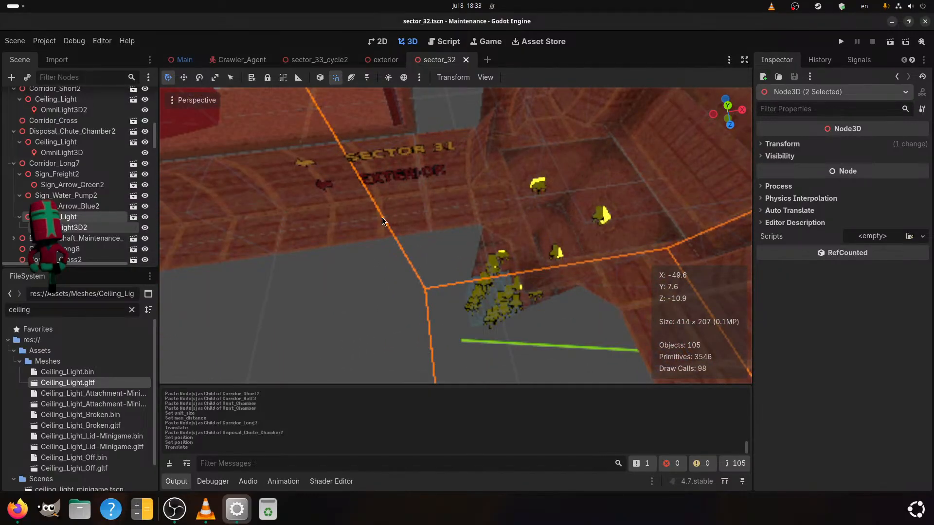
left_click(307, 222)
middle_click_drag(308, 222, 368, 240, "shift")
key("ctrl+v")
left_click_drag(444, 263, 484, 260)
key("ctrl+s")
scroll(481, 263, "down", 3)
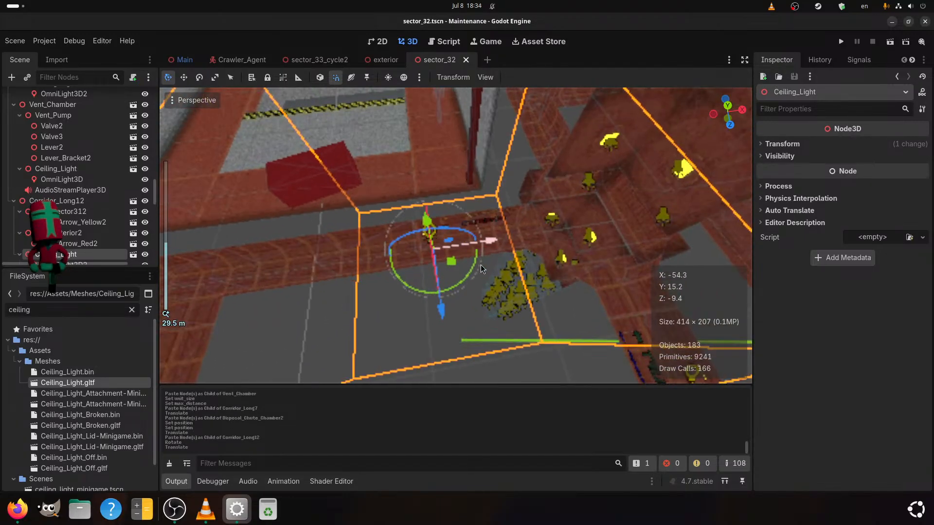
Paste the copied Ceiling_Light with its omni light as a child of Corridor_Long16 and save the scene
scroll(460, 284, "up", 2)
middle_click_drag(450, 288, 454, 261)
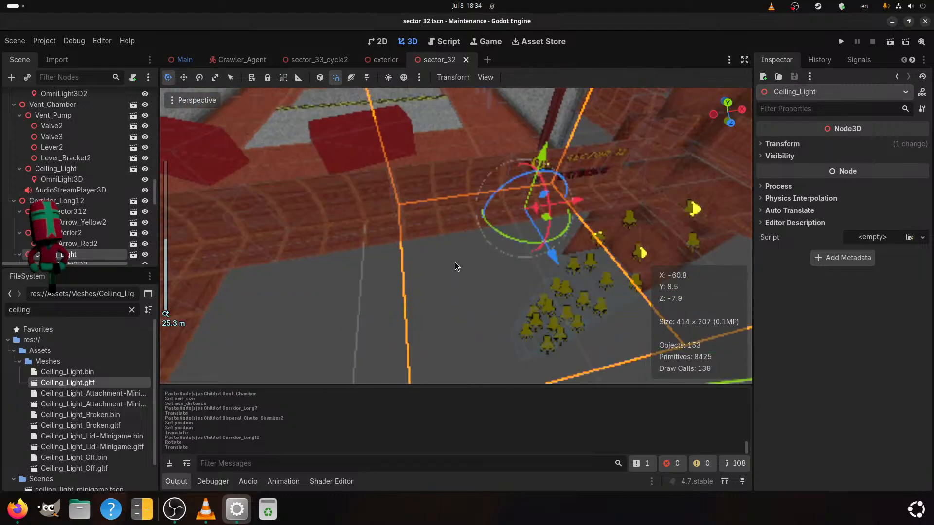
scroll(434, 274, "up", 2)
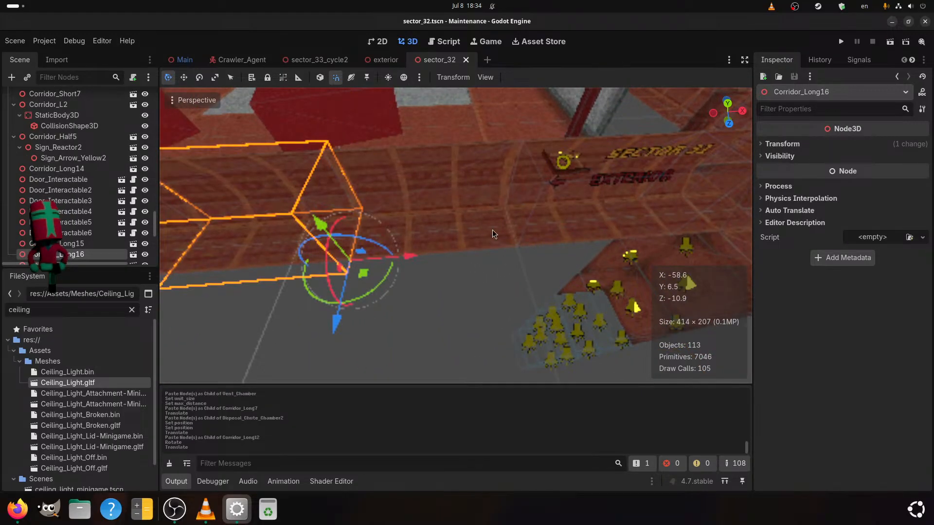
middle_click_drag(484, 229, 544, 246, "shift")
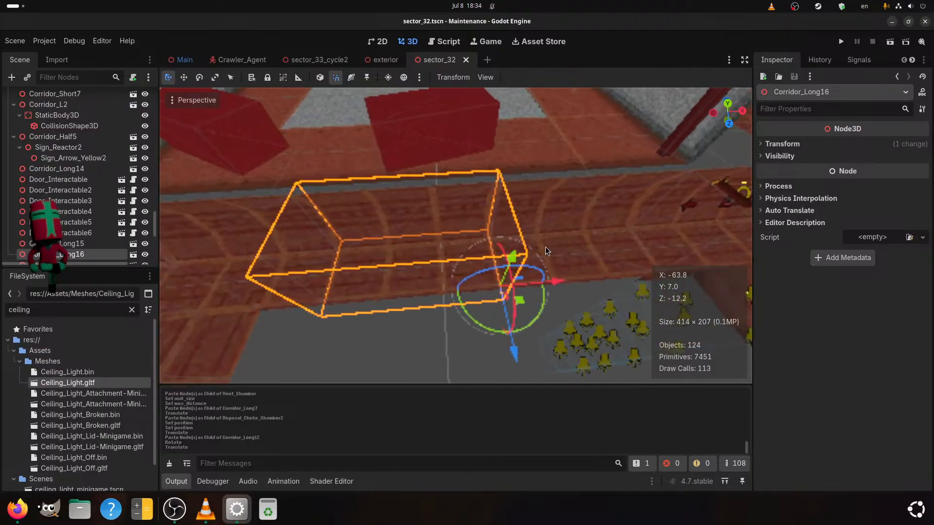
key("ctrl+v")
scroll(394, 319, "down", 3)
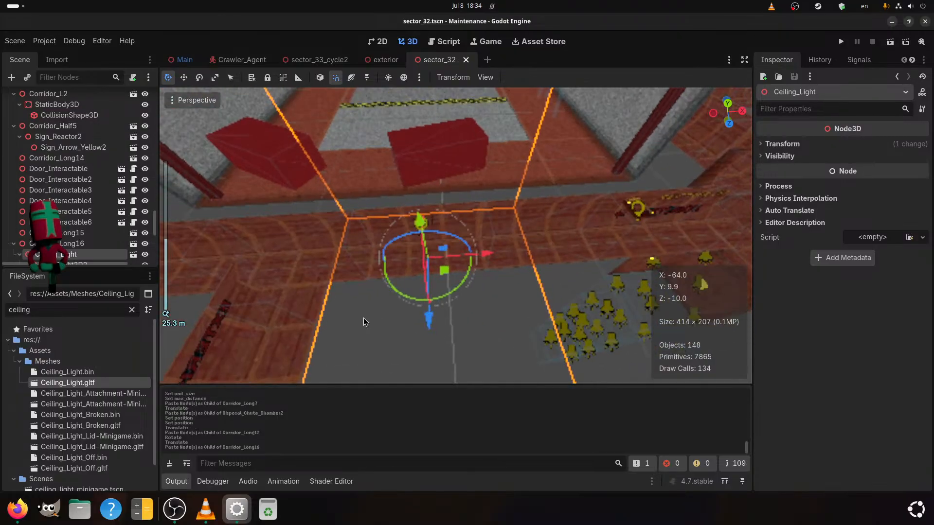
middle_click_drag(363, 317, 433, 311, "shift")
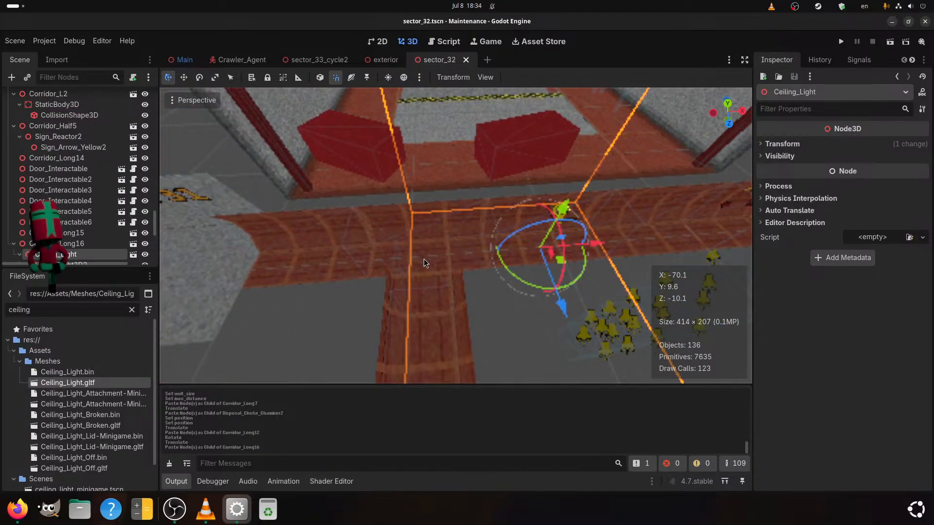
Paste the copied Ceiling_Light as a child of the Corridor_Long beside the Sector 31 entrance chamber, shift it along the corridor and save
left_click(330, 268)
middle_click_drag(330, 267, 454, 260, "shift")
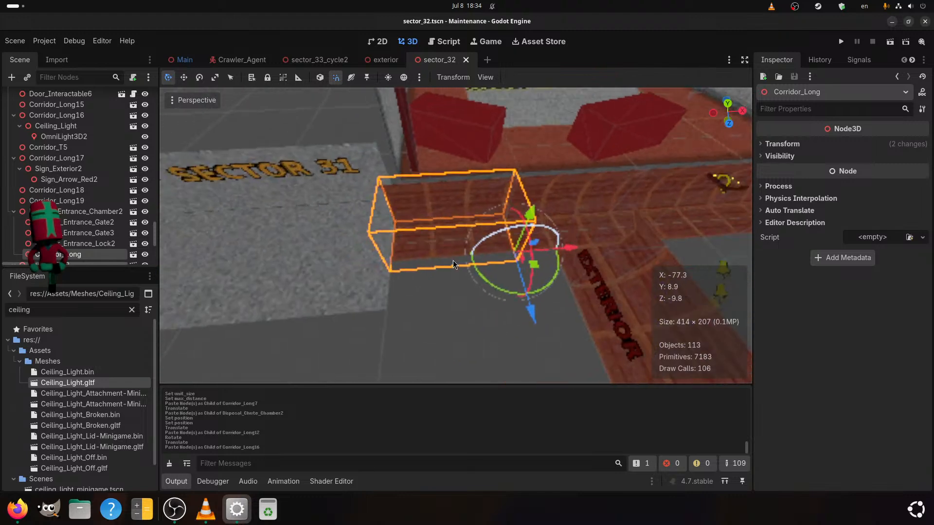
scroll(453, 260, "up", 2)
key("ctrl+v")
left_click_drag(530, 234, 569, 243)
middle_click_drag(569, 243, 565, 256)
key("ctrl+s")
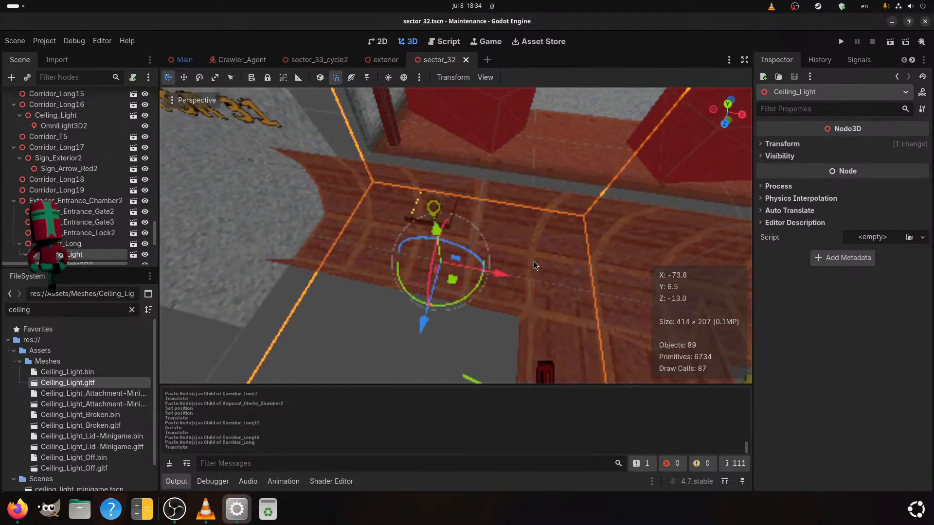
Switch to the Main scene, select the Transector_Line instance and open its scene for editing
scroll(533, 261, "down", 4)
mouse_move(475, 291)
middle_mouse_down()
mouse_move(536, 279)
mouse_move(544, 297)
mouse_move(485, 283)
middle_mouse_up()
scroll(544, 297, "up", 2)
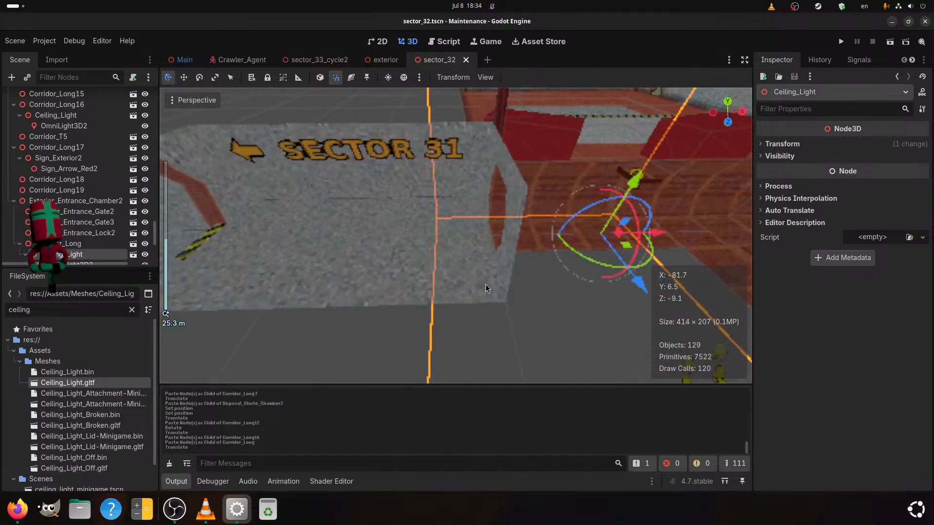
left_click(182, 60)
scroll(458, 272, "down", 4)
middle_click_drag(485, 287, 368, 269)
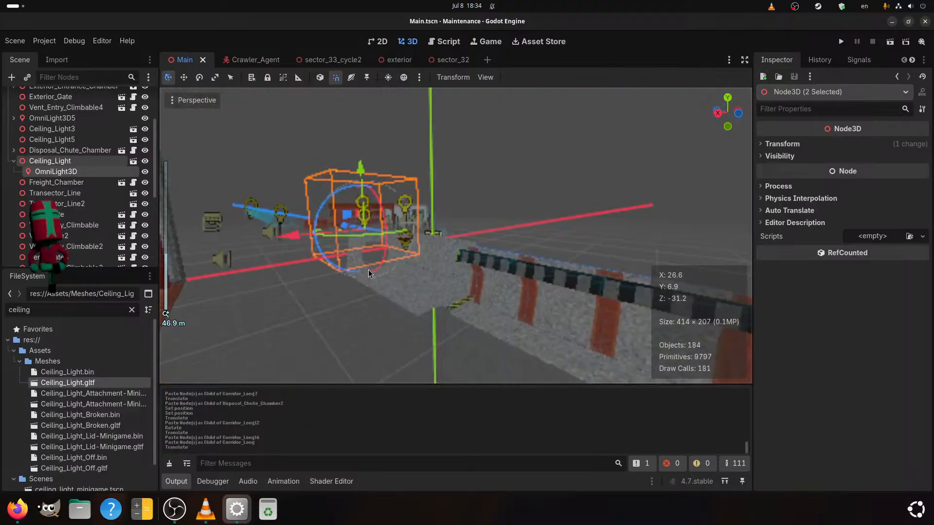
scroll(389, 287, "up", 2)
left_click(414, 306)
middle_click_drag(414, 306, 432, 305)
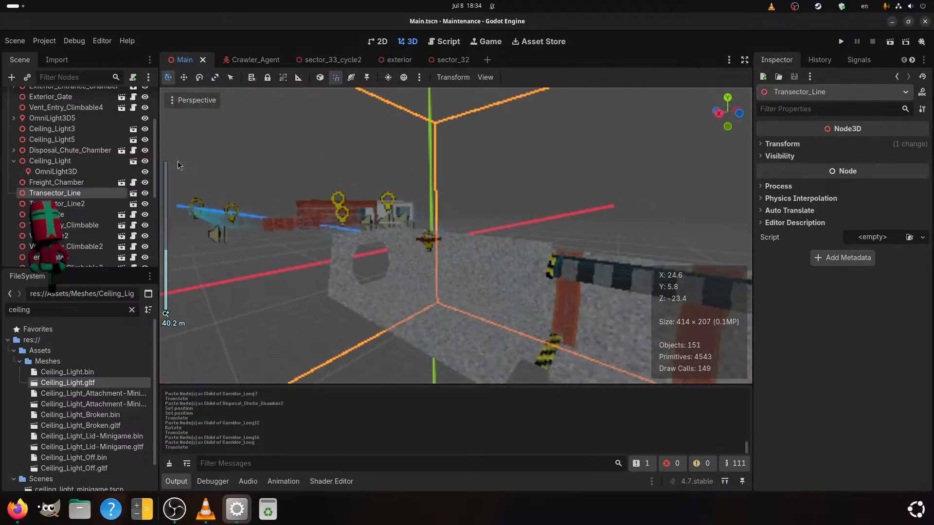
left_click(132, 193)
Copy Ceiling_Light2 together with its neighbouring OmniLight3D from Sector_Exit_33_To32
scroll(535, 262, "down", 4)
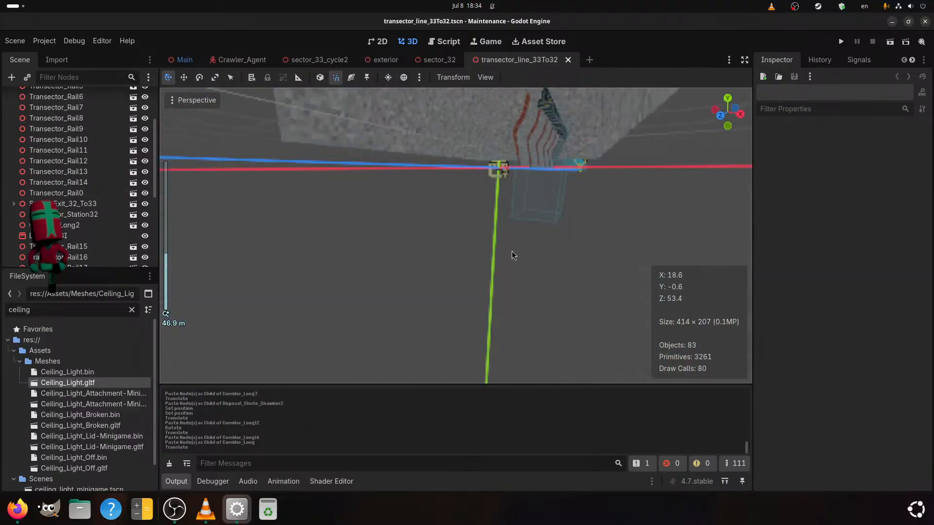
mouse_move(511, 251)
middle_mouse_down()
mouse_move(494, 262)
mouse_move(512, 256)
middle_mouse_up()
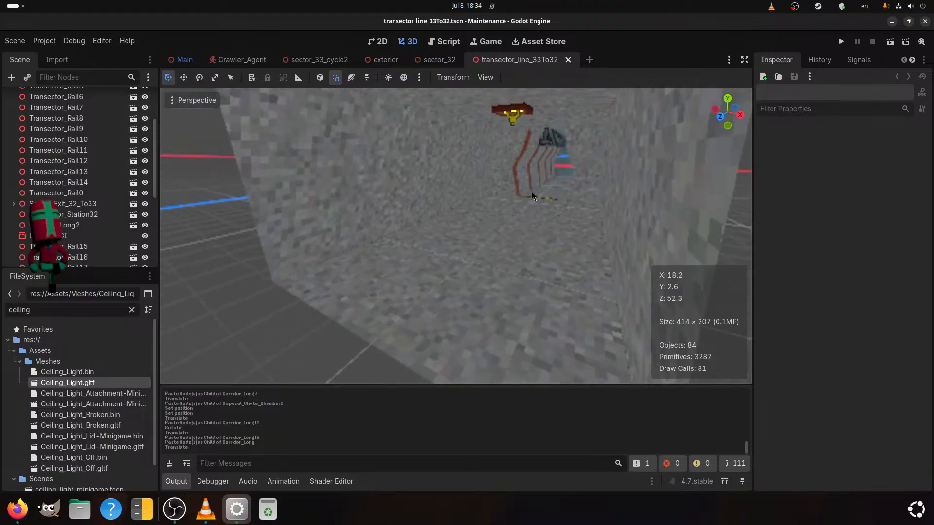
left_click(511, 116)
scroll(66, 141, "up", 1)
scroll(66, 141, "down", 3)
scroll(60, 228, "down", 5)
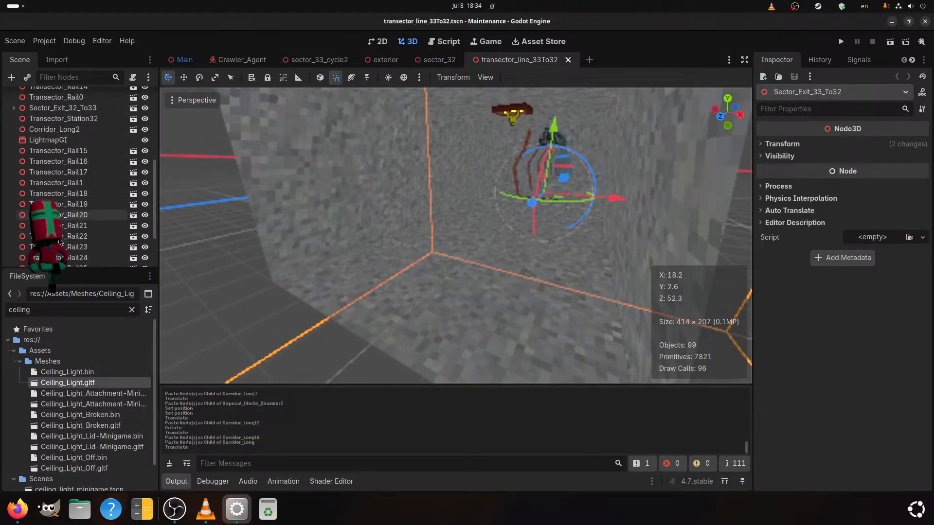
scroll(469, 134, "up", 4)
middle_click_drag(469, 134, 491, 162)
left_click(516, 176)
key("f")
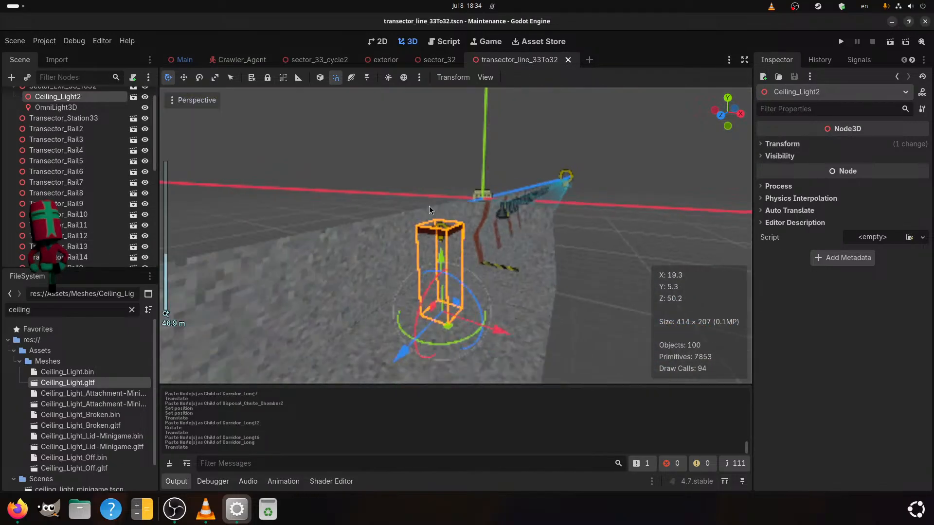
left_click(101, 109, "ctrl")
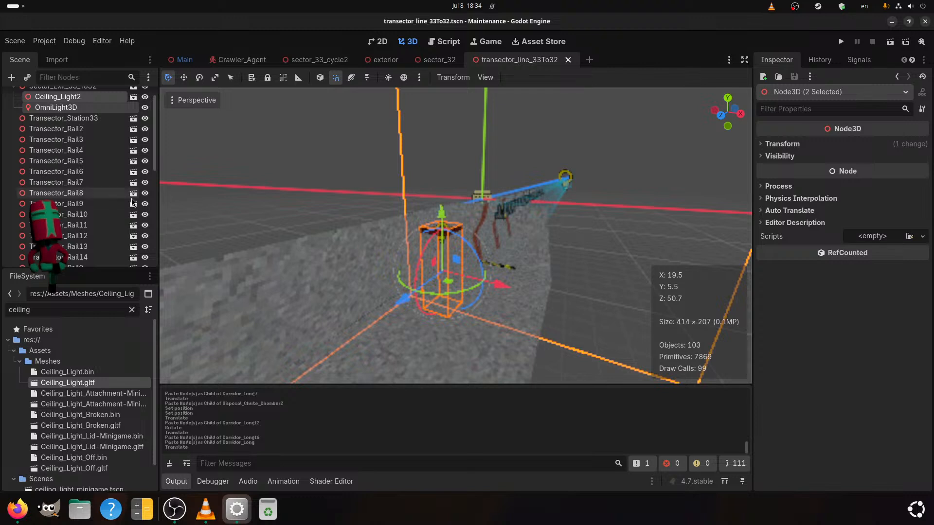
scroll(78, 197, "up", 2)
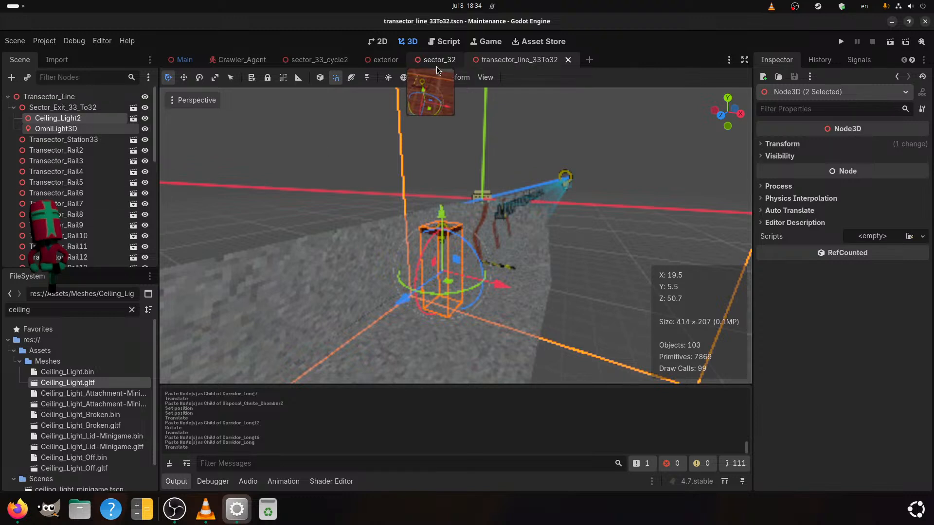
left_click(62, 107)
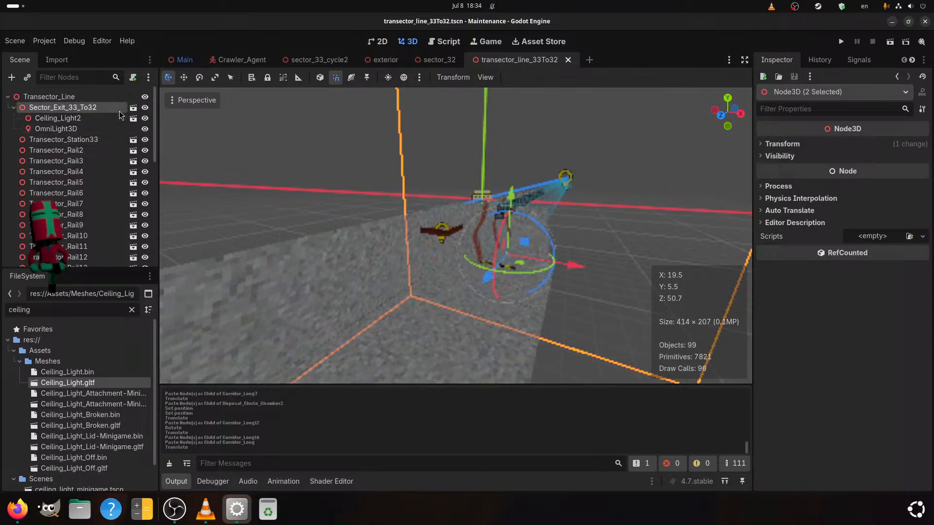
Paste the copied ceiling light and omni light as children of Sector_Exit2 in sector_32 and save the scene
left_click(443, 58)
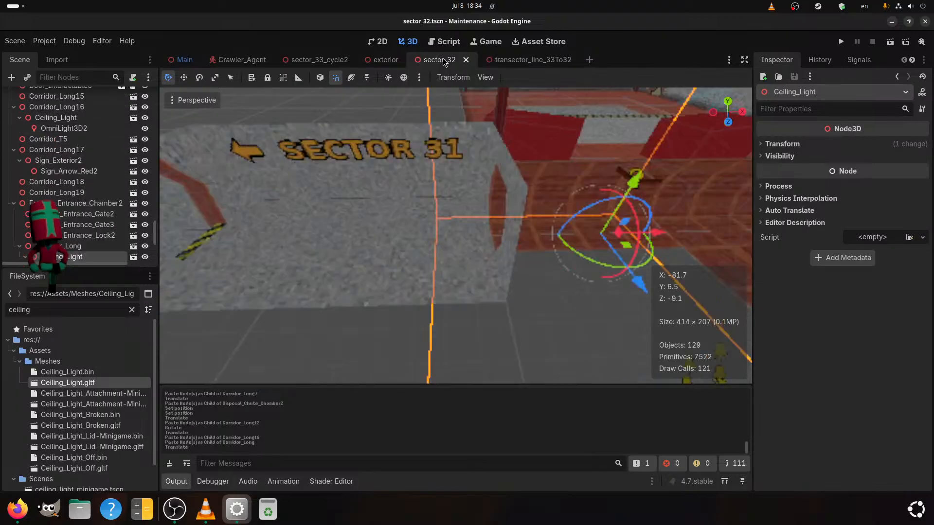
scroll(447, 235, "down", 2)
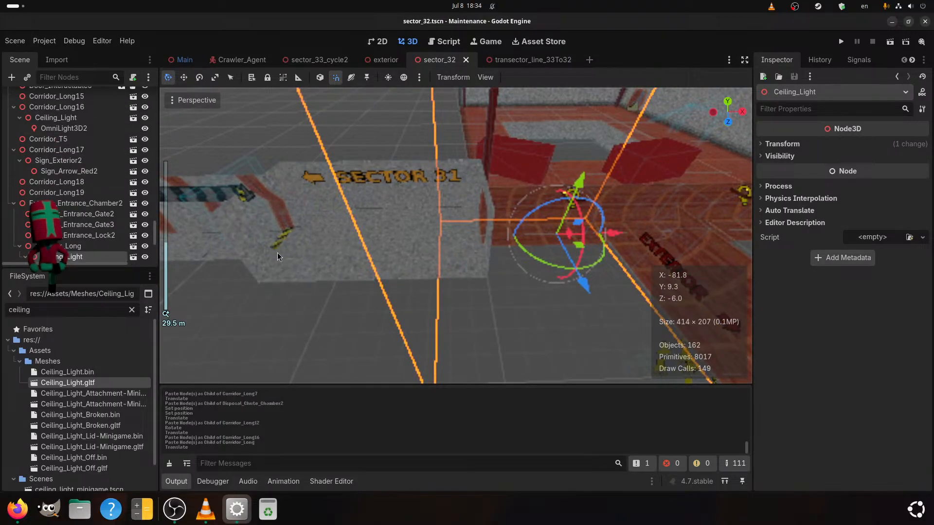
left_click(276, 280)
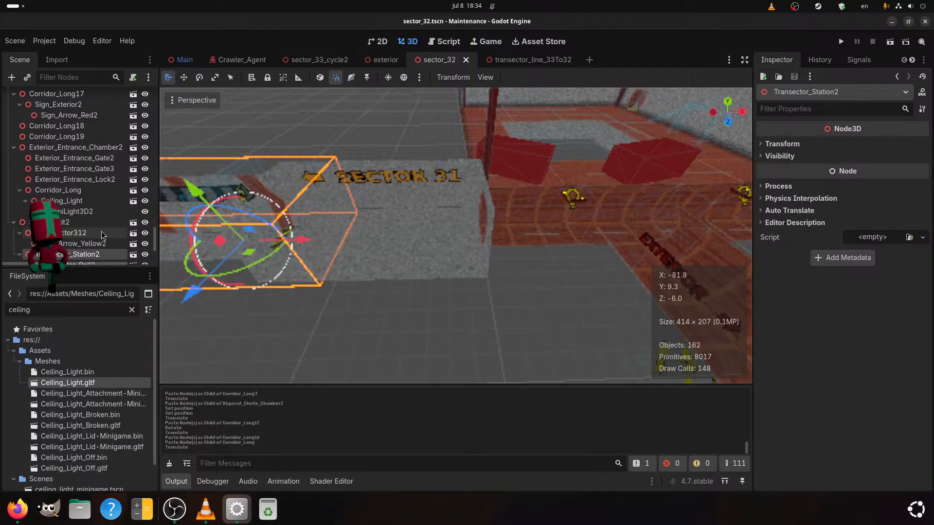
scroll(101, 232, "down", 1)
left_click(86, 213)
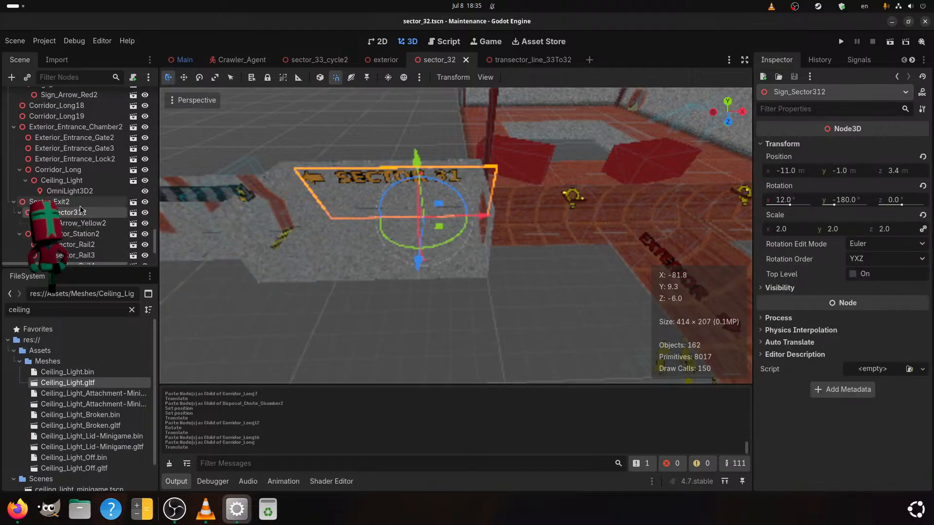
left_click(80, 206)
key("ctrl+v")
key("ctrl+s")
scroll(360, 265, "down", 2)
middle_click_drag(359, 264, 397, 238, "shift")
scroll(430, 304, "up", 2)
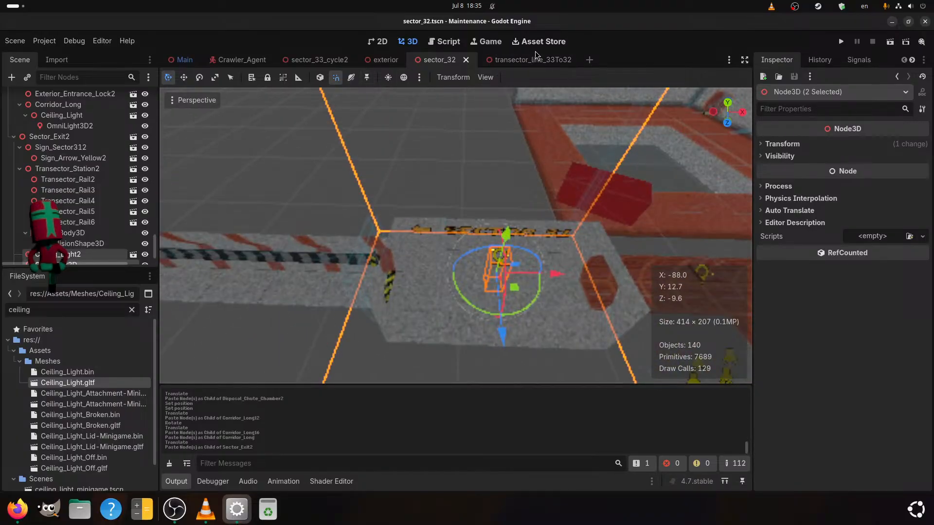
Check the exit light's placement in the transector_line_33To32 scene and close that scene
left_click(529, 59)
scroll(445, 259, "down", 3)
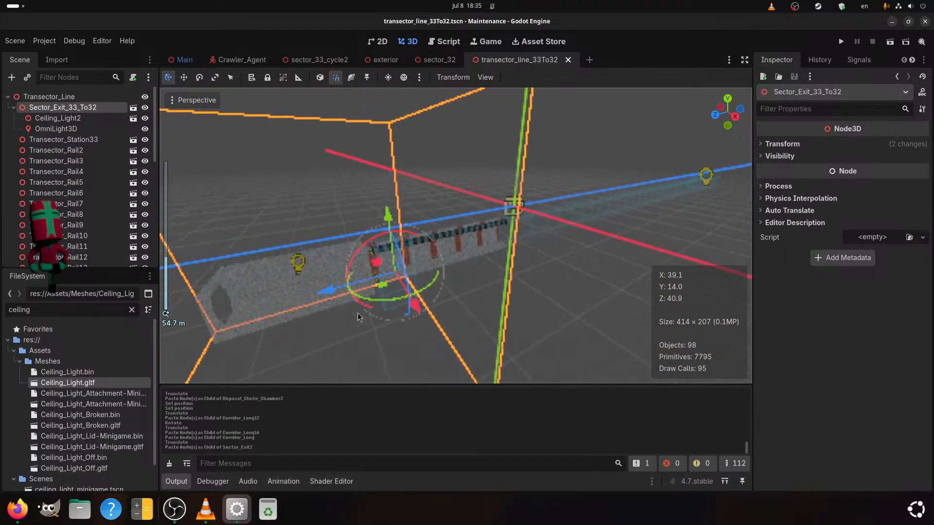
scroll(357, 313, "up", 2)
left_click(570, 58)
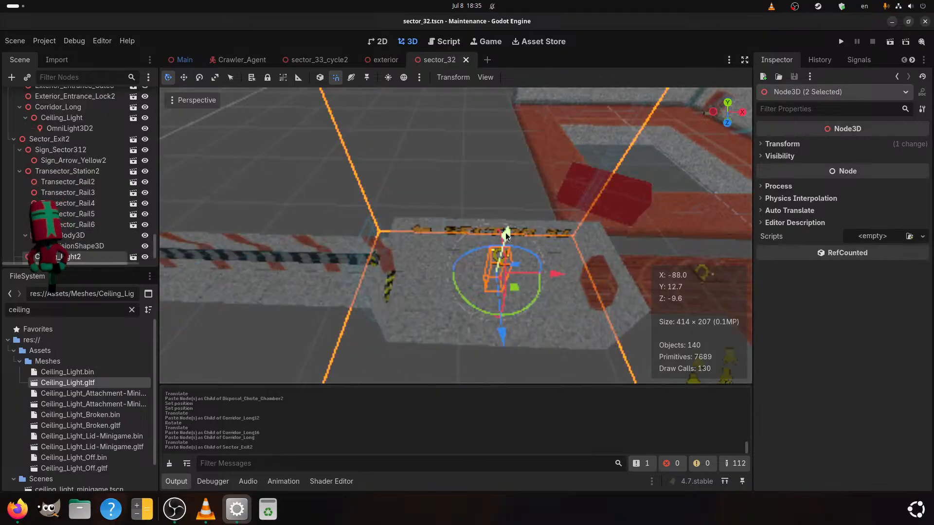
Copy Ceiling_Light3 and OmniLight3D5, including its child light, from the Main scene
scroll(509, 243, "down", 2)
middle_click_drag(586, 289, 498, 255, "shift")
scroll(358, 253, "up", 2)
left_click(189, 62)
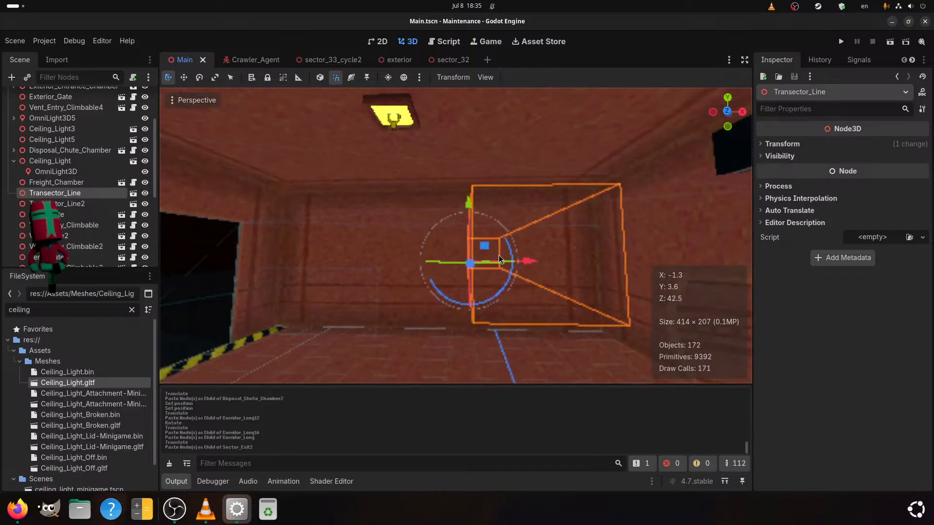
left_click(404, 145)
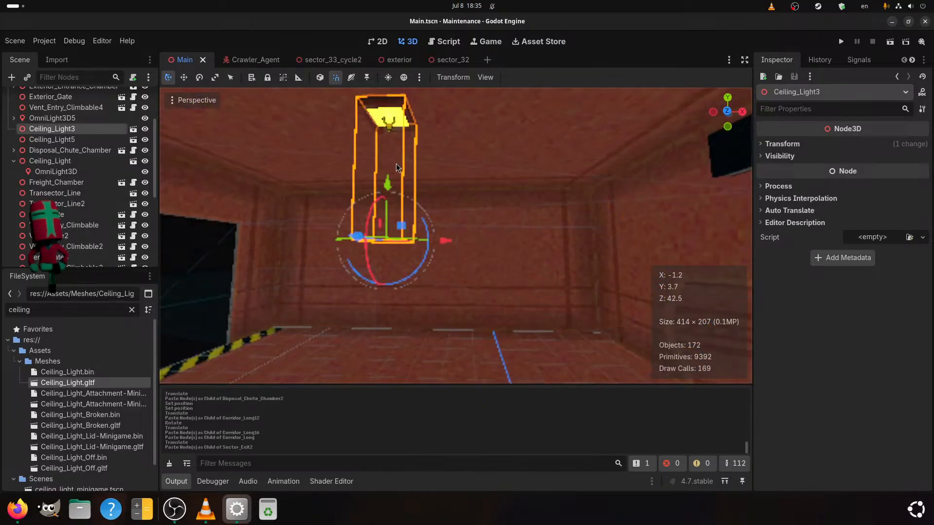
left_click(66, 118)
left_click(14, 118)
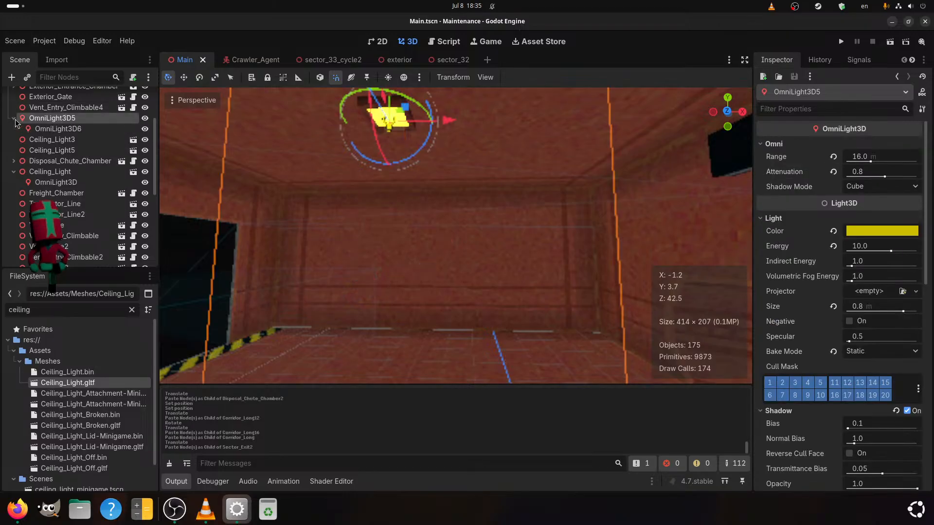
left_click(66, 129)
left_click(72, 139, "ctrl")
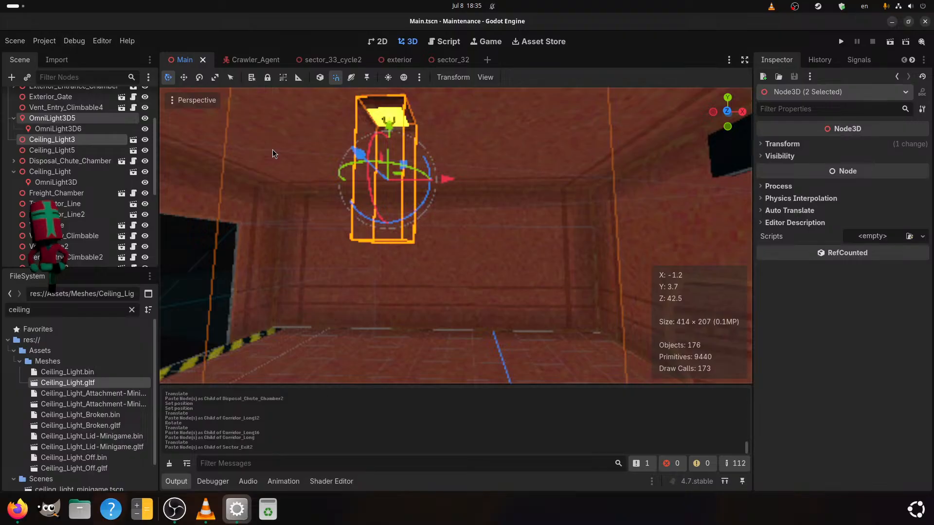
mouse_move(390, 64)
mouse_move(461, 66)
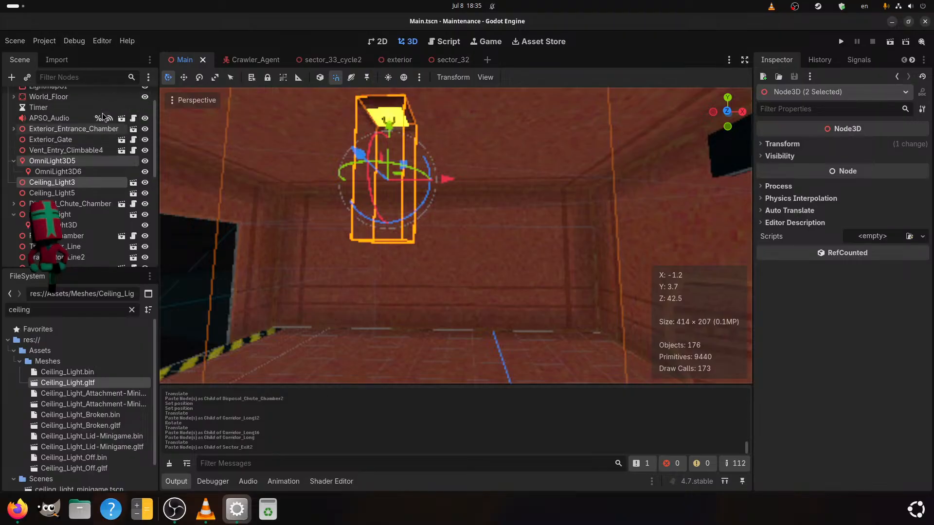
Paste the copied Ceiling_Light3 and OmniLight3D5 as children of Exterior_Entrance_Chamber2 in sector_32
left_click(453, 60)
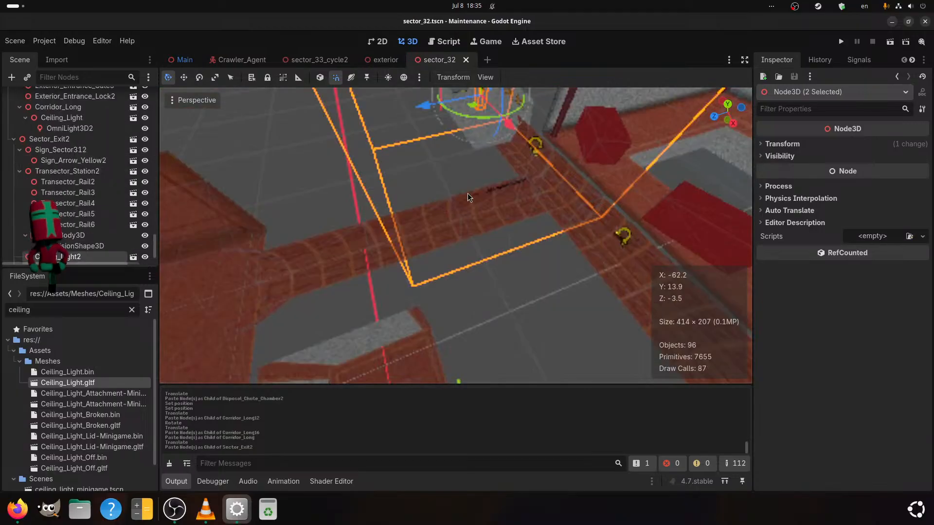
scroll(535, 209, "up", 2)
left_click(535, 285)
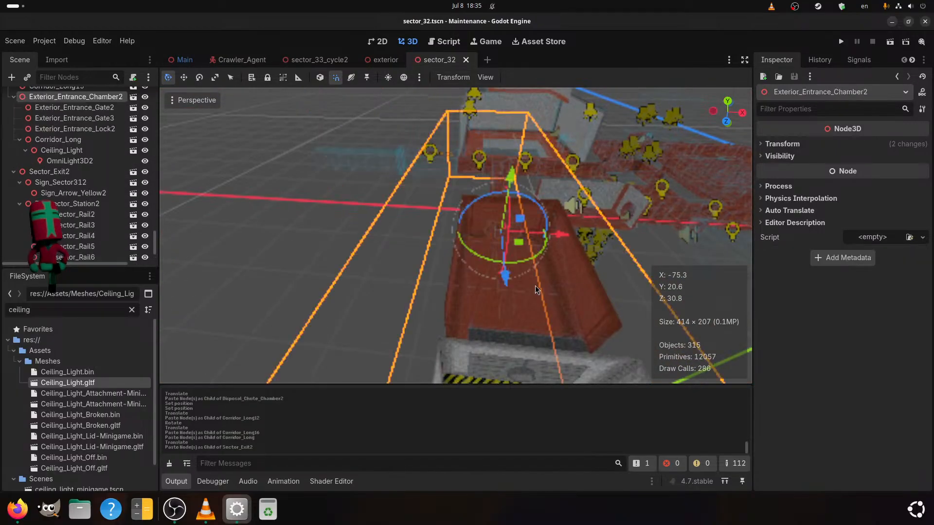
middle_click_drag(535, 285, 469, 276)
key("ctrl+v")
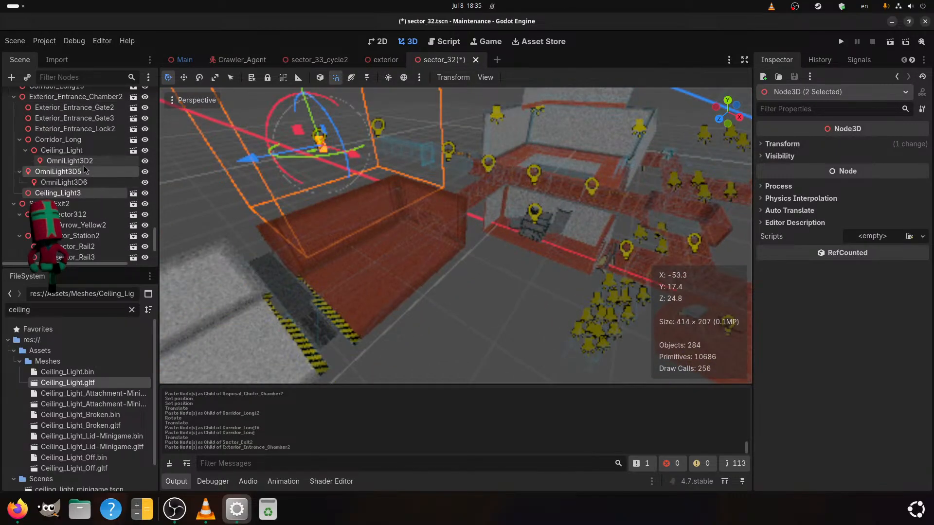
Delete the OmniLight3D6 node under the pasted OmniLight3D5
left_click(60, 183)
key("Delete")
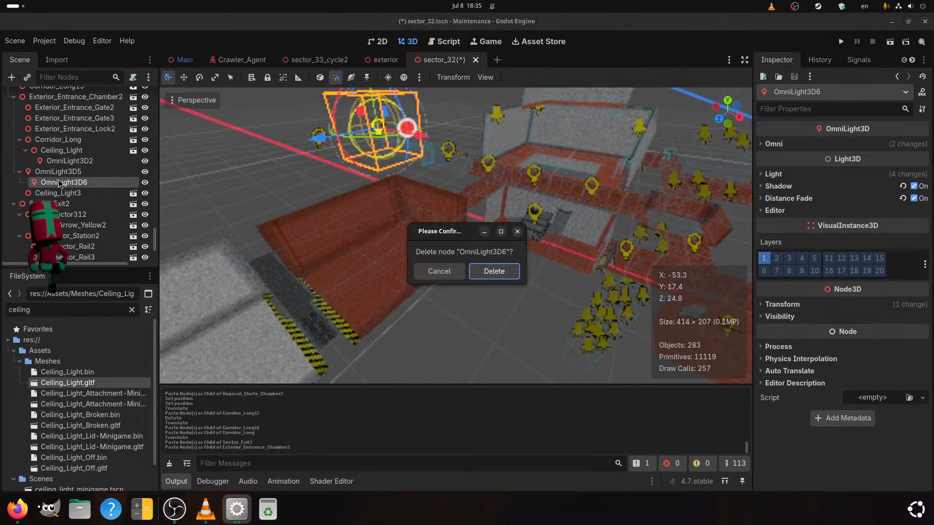
left_click(506, 278)
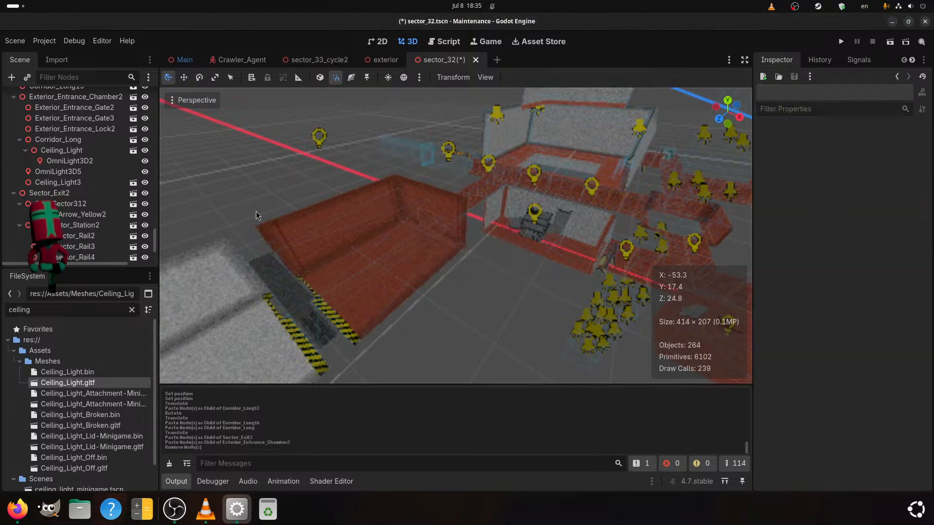
Set the X and Z position of OmniLight3D5 in Exterior_Entrance_Chamber2 to 0 m
left_click(107, 170)
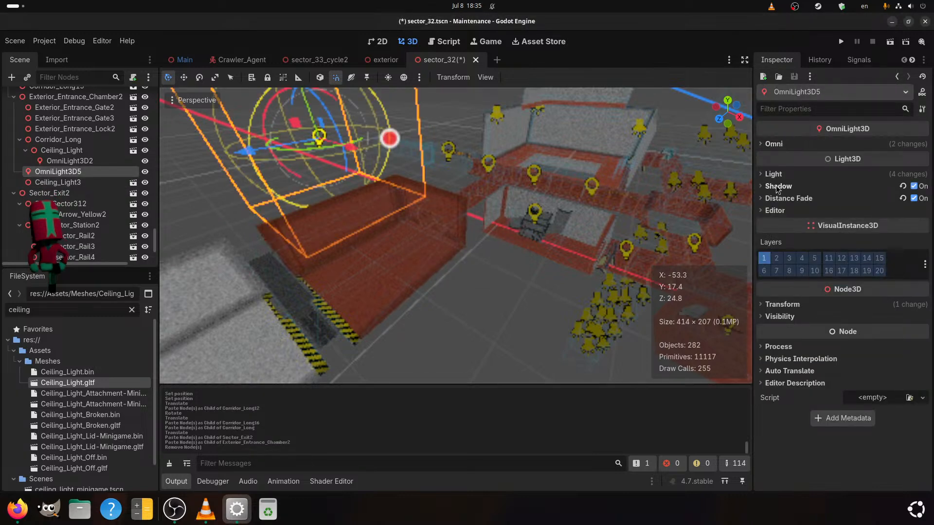
left_click(768, 305)
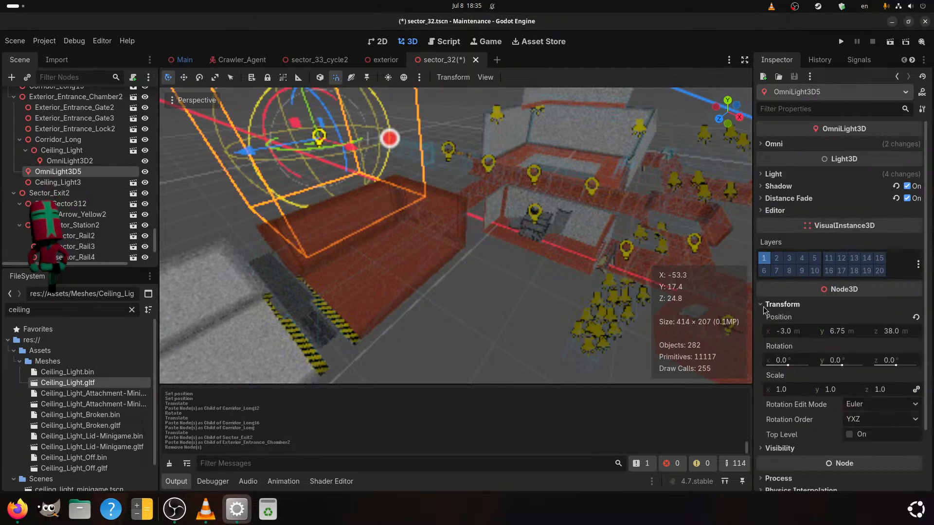
left_click(793, 334)
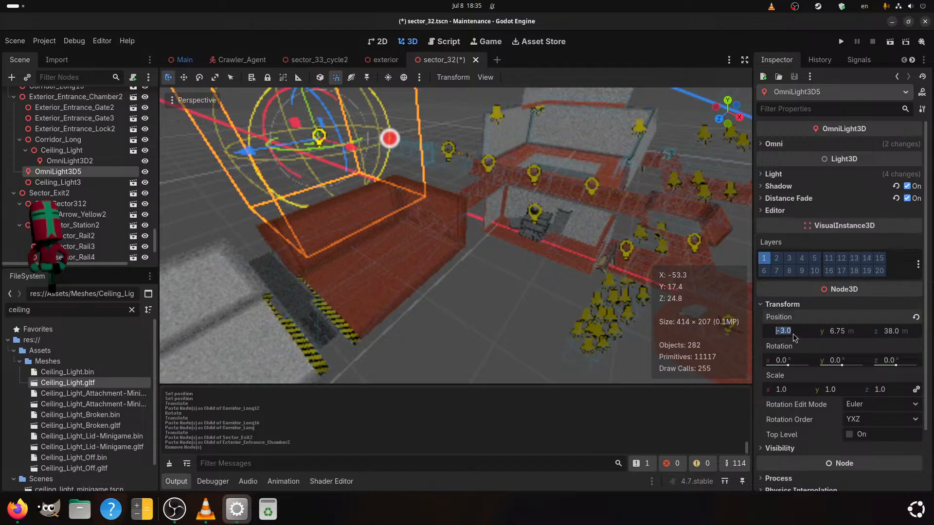
left_click(888, 332)
key("Return")
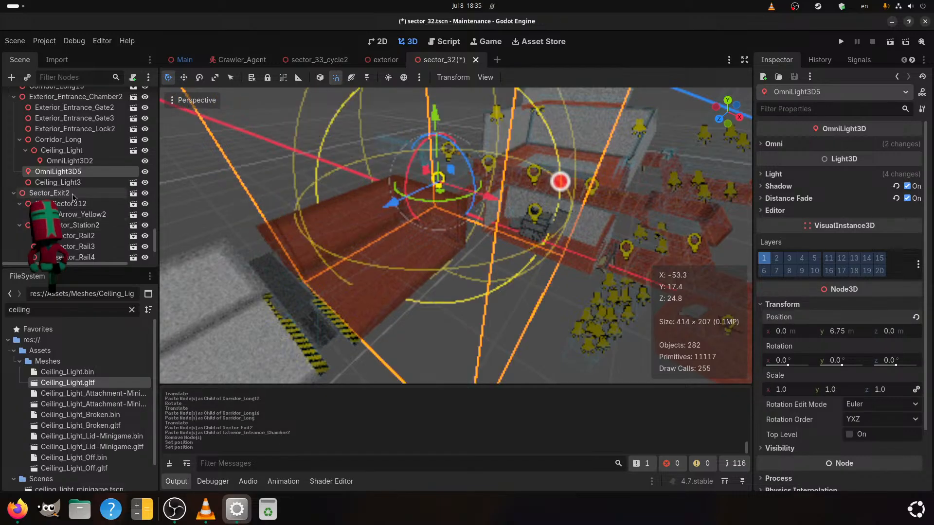
Set the X and Z position of Ceiling_Light3 in Exterior_Entrance_Chamber2 to 0 m and save the scene
left_click(68, 184)
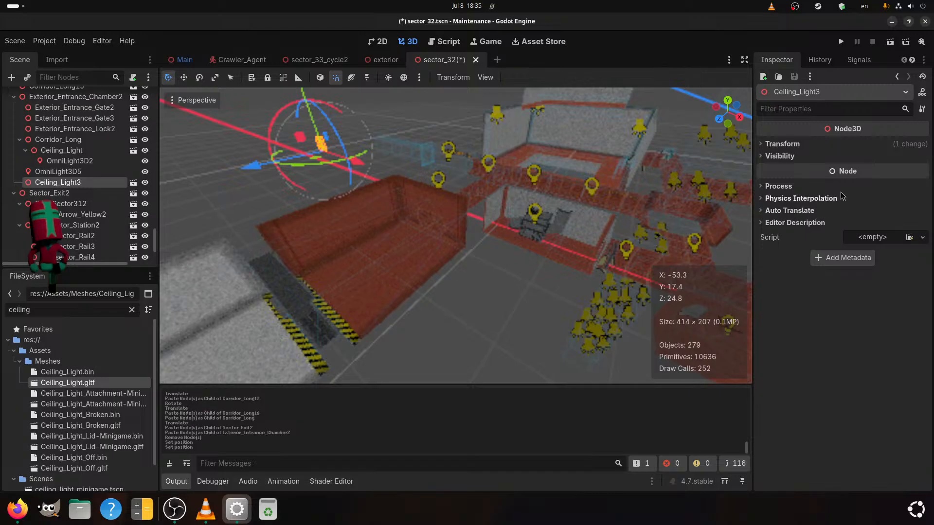
left_click(781, 144)
left_click(793, 172)
type("0")
left_click(888, 174)
type("0")
key("Return")
scroll(475, 297, "up", 5)
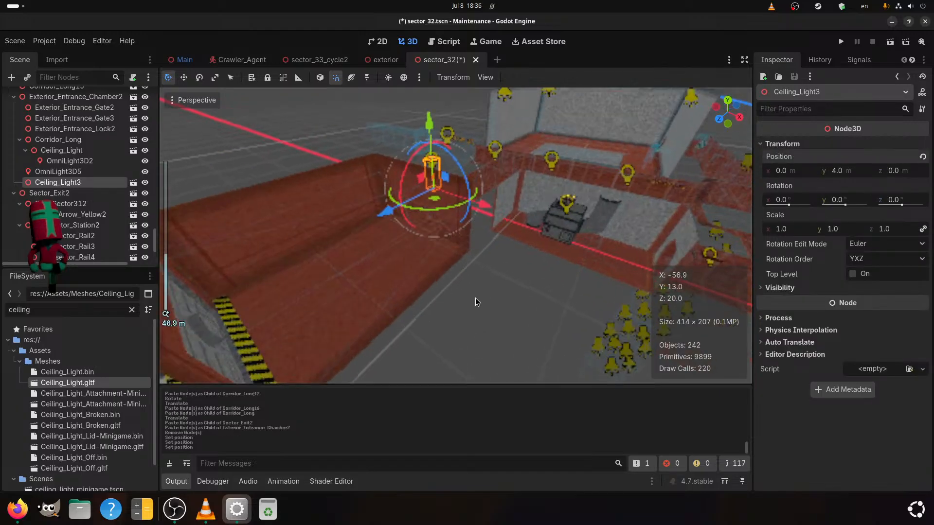
key("ctrl+s")
Make OmniLight3D5 a child of Ceiling_Light3 in Exterior_Entrance_Chamber2
middle_click_drag(401, 297, 470, 316, "shift")
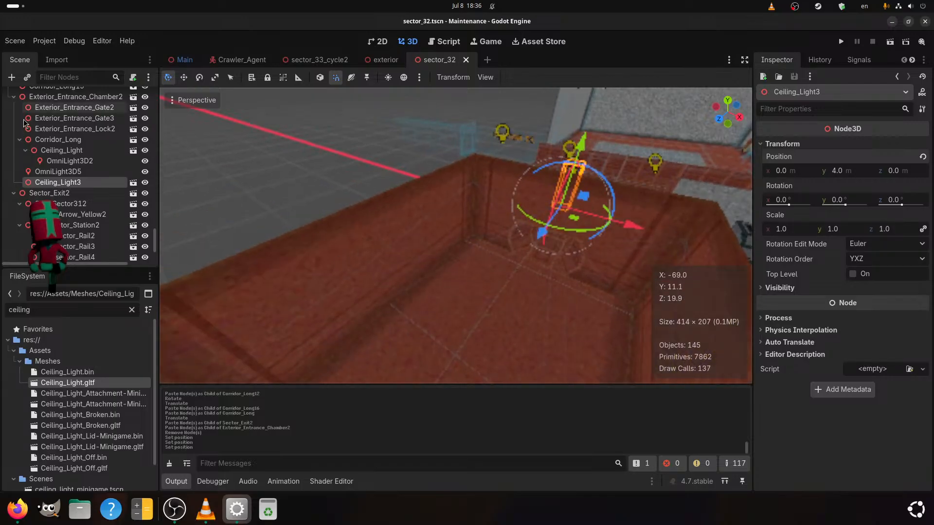
left_click(87, 174)
left_click_drag(68, 182, 69, 182)
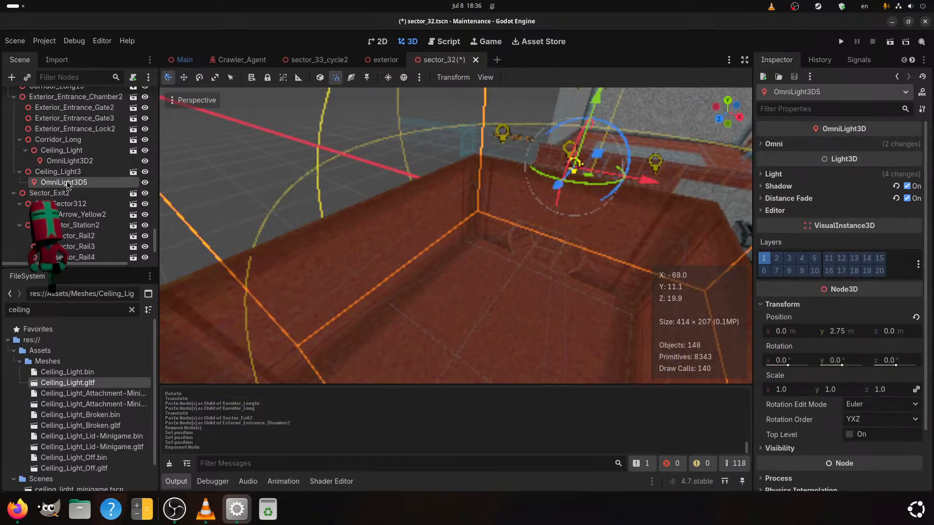
Move Ceiling_Light3 in Exterior_Entrance_Chamber2 to position X 10 m, Y 4 m, Z 0 m, check it from above and save the scene
left_click(74, 173)
middle_click_drag(281, 206, 225, 217)
left_click_drag(355, 262, 218, 315)
middle_click_drag(218, 316, 451, 264, "shift")
left_click_drag(451, 264, 402, 291)
middle_click_drag(475, 288, 484, 248)
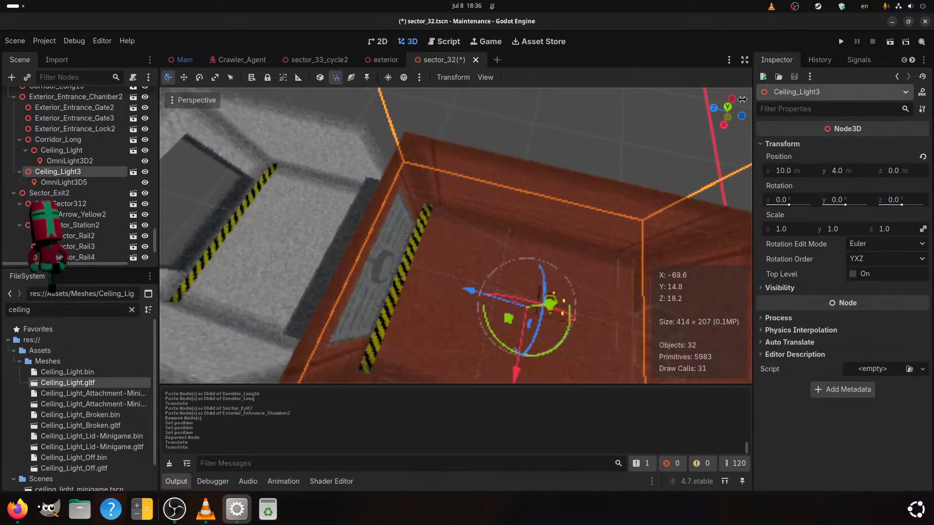
left_click(731, 109)
scroll(573, 194, "up", 3)
scroll(510, 248, "up", 2)
middle_click_drag(524, 255, 468, 289, "shift")
scroll(469, 293, "up", 1)
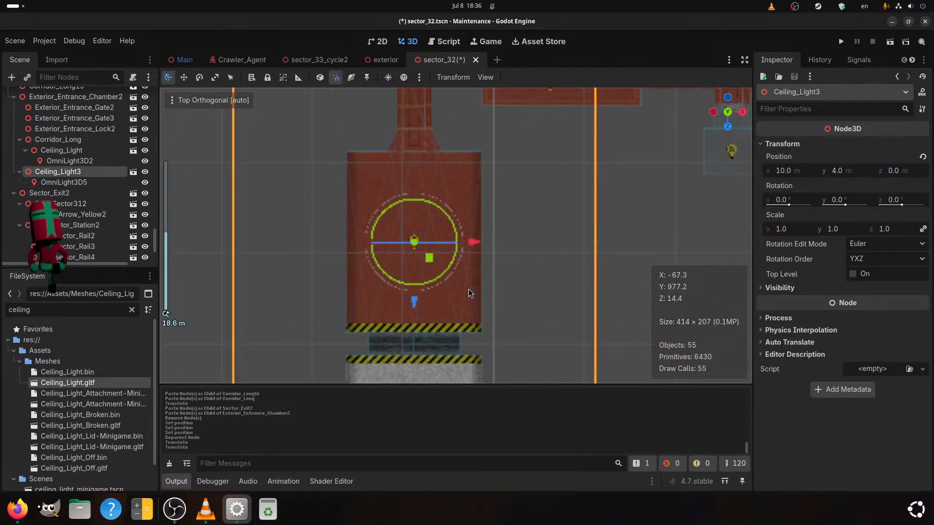
key("ctrl+s")
Copy Vent_Entry2 and Vent_Cap2 from the Main scene and paste them under Exterior_Entrance_Chamber2 in sector_32
middle_click_drag(468, 289, 492, 267)
scroll(477, 217, "down", 8)
scroll(431, 329, "up", 2)
scroll(431, 329, "up", 2)
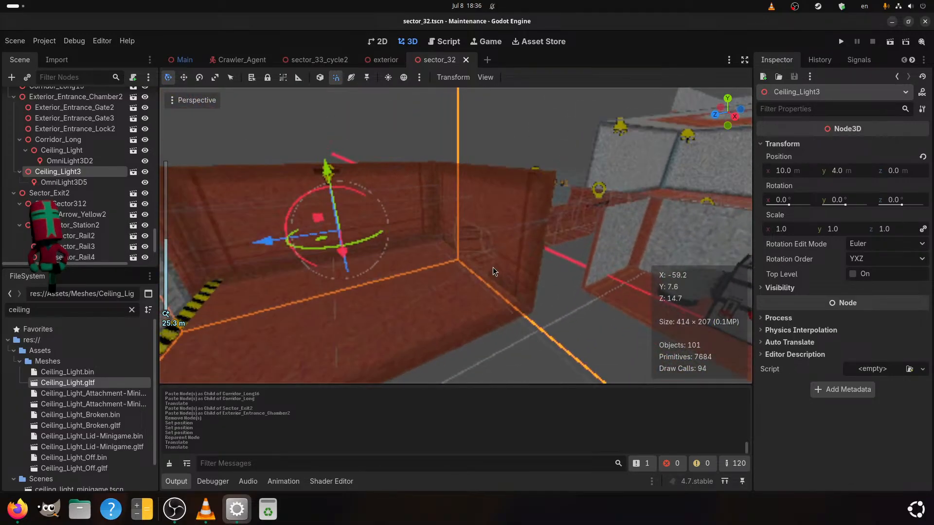
left_click(184, 60)
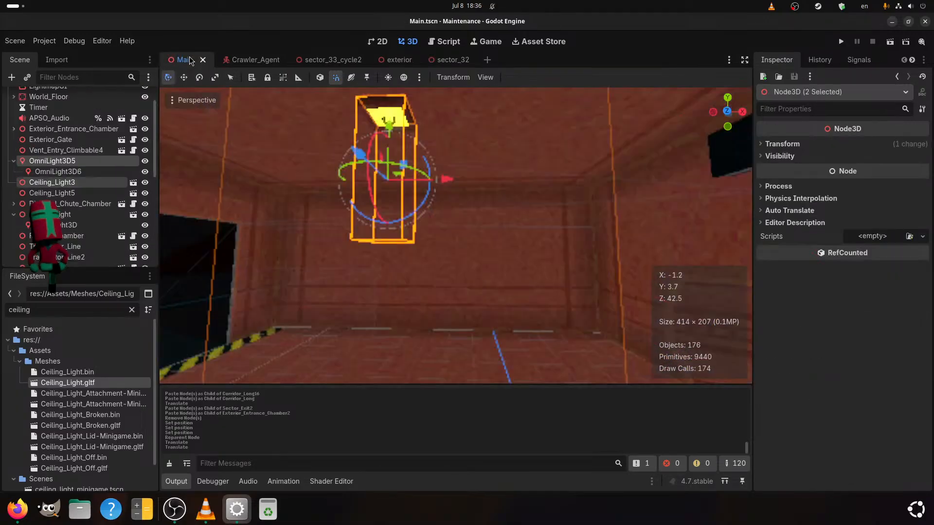
left_click(727, 177)
key("f")
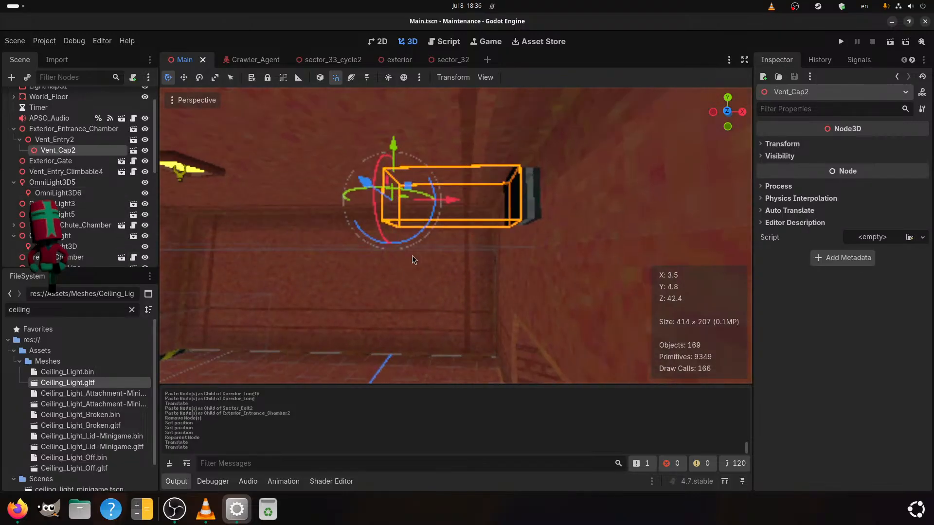
left_click(84, 139, "ctrl")
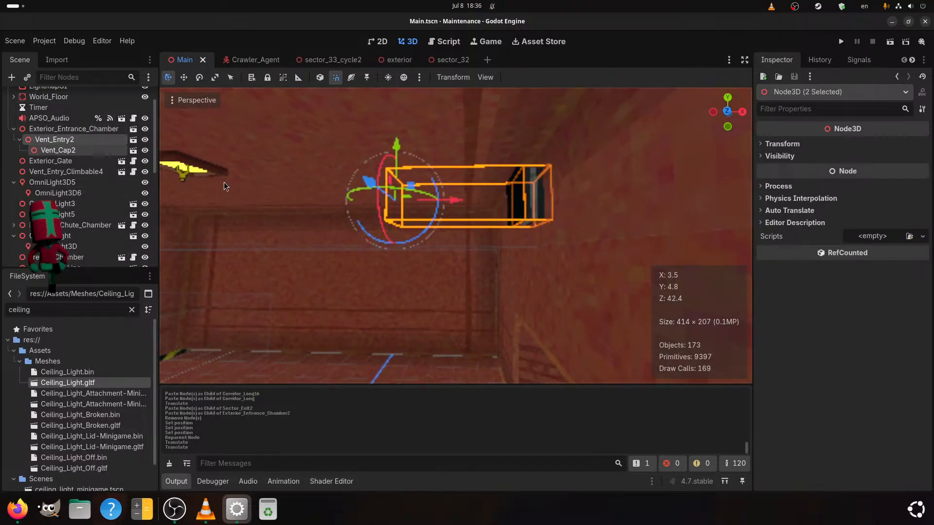
left_click(443, 42)
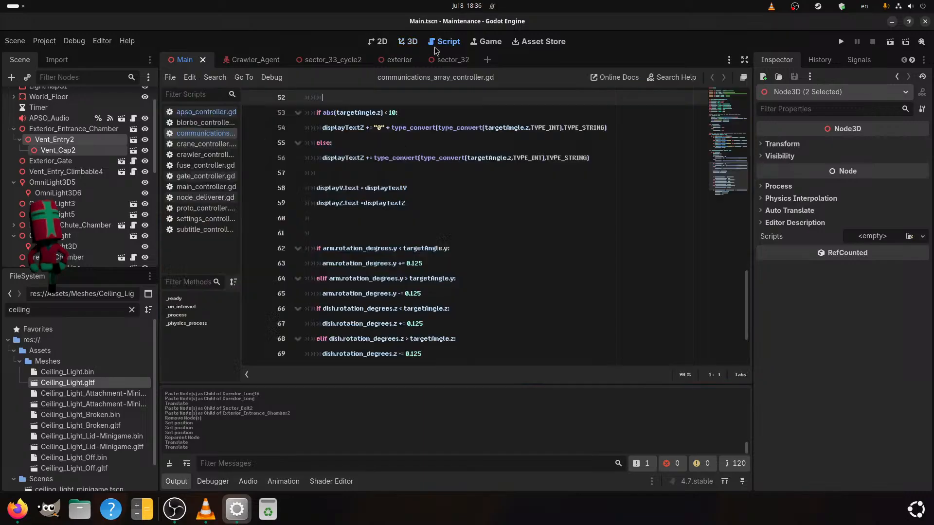
key("ctrl+F2")
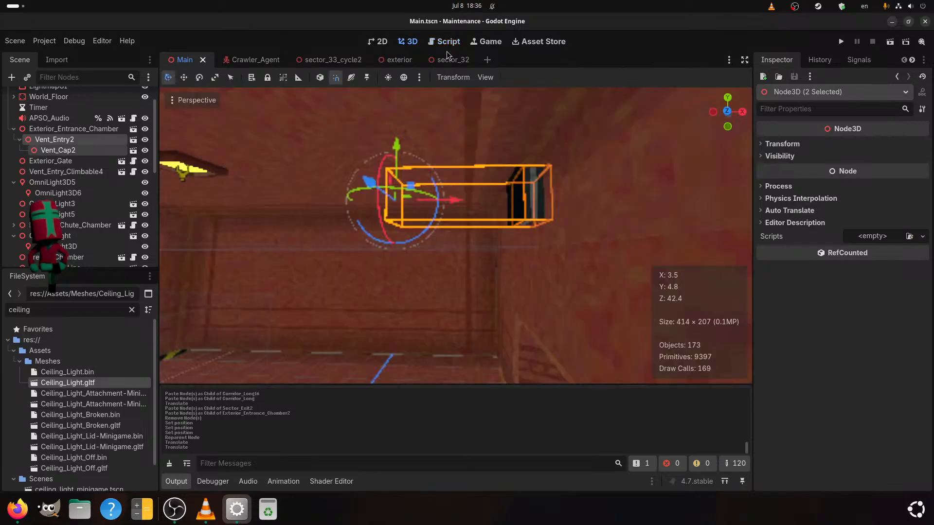
left_click(449, 61)
left_click(494, 186)
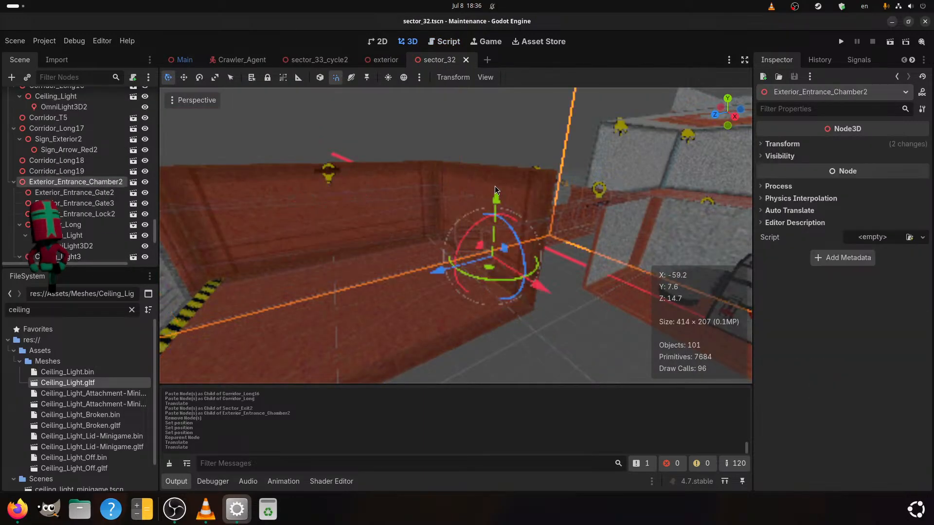
key("ctrl+v")
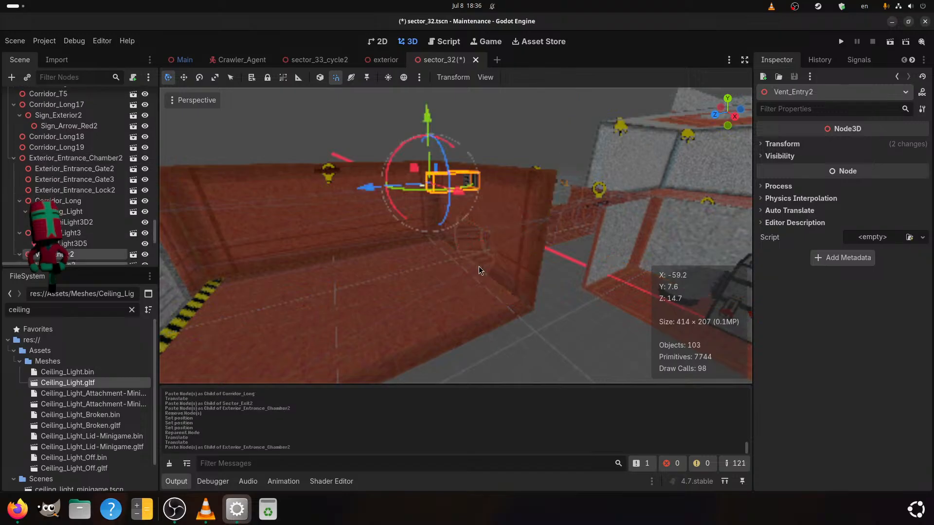
Copy the Ceiling_Light node together with its OmniLight3D2 from Corridor_Long16
scroll(478, 266, "up", 4)
middle_click_drag(497, 233, 399, 288, "shift")
scroll(423, 275, "down", 4)
left_click(504, 287)
middle_click_drag(503, 287, 351, 282, "shift")
middle_click_drag(351, 282, 425, 286)
scroll(517, 287, "up", 2)
left_click(520, 287)
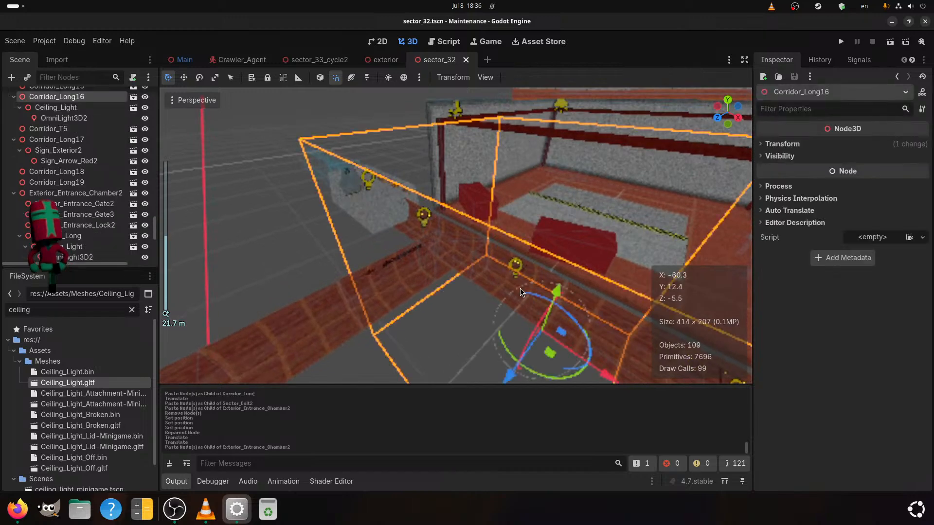
left_click(56, 107)
left_click(92, 119, "shift")
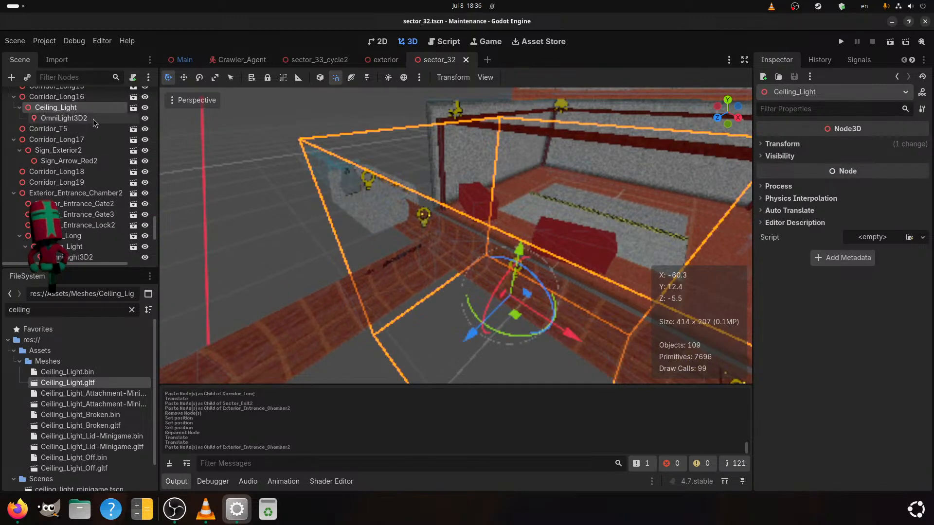
Paste the ceiling light and its omni light into Corridor_Long17, shift it along the corridor and save the scene
scroll(460, 275, "up", 4)
middle_click_drag(465, 311, 543, 287)
scroll(502, 338, "up", 2)
scroll(506, 327, "up", 2)
scroll(476, 297, "up", 2)
middle_click_drag(477, 297, 396, 305)
left_click(299, 331)
key("ctrl+v")
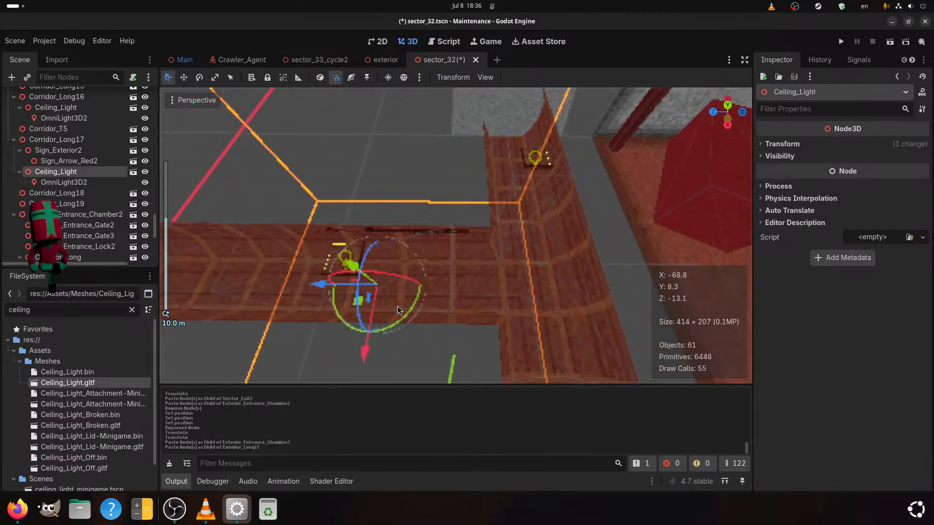
left_click_drag(316, 288, 371, 287)
key("ctrl+s")
Paste the ceiling light and its omni light into Corridor_Long18, reposition it along the corridor and save the scene
scroll(348, 290, "down", 2)
middle_click_drag(348, 290, 506, 281, "shift")
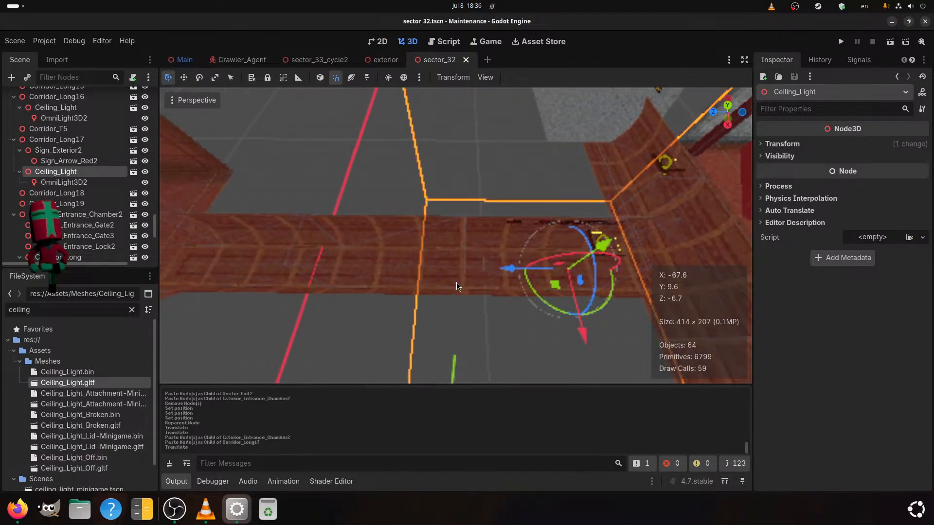
left_click(352, 277)
middle_click_drag(353, 277, 491, 281, "shift")
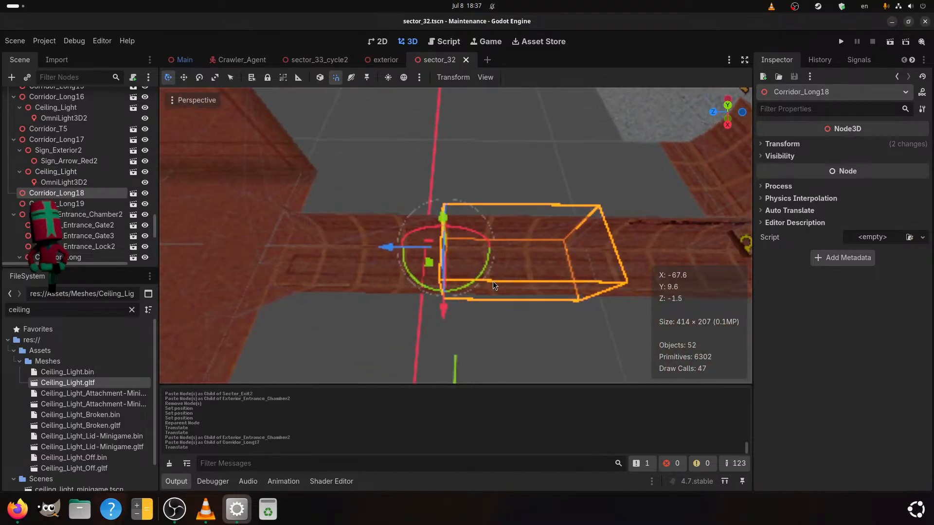
key("ctrl+v")
left_click_drag(466, 264, 405, 296)
key("ctrl+s")
Paste the ceiling light with its OmniLight3D2 as a child of Corridor_T3
middle_click_drag(404, 296, 504, 273, "shift")
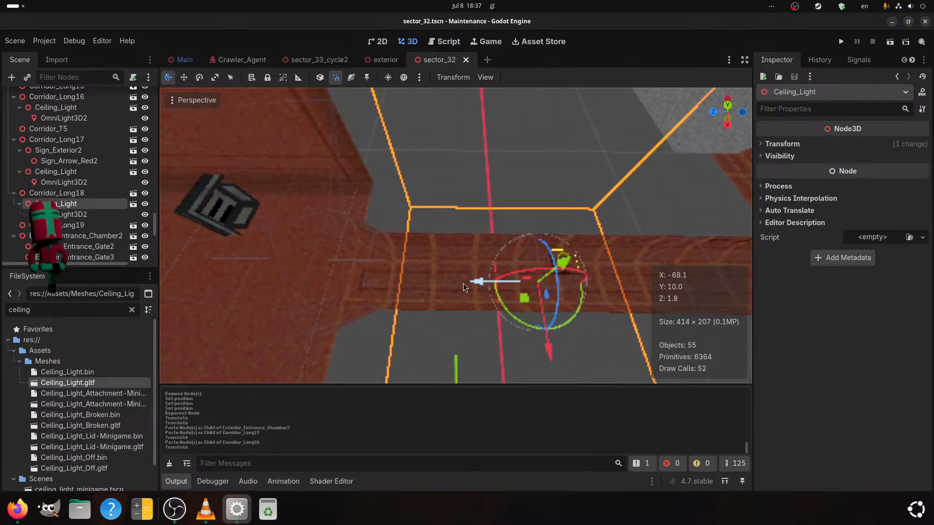
middle_click_drag(381, 289, 209, 279)
scroll(375, 267, "down", 2)
scroll(475, 247, "down", 4)
middle_click_drag(475, 247, 166, 310, "shift")
scroll(471, 290, "up", 4)
scroll(349, 302, "up", 4)
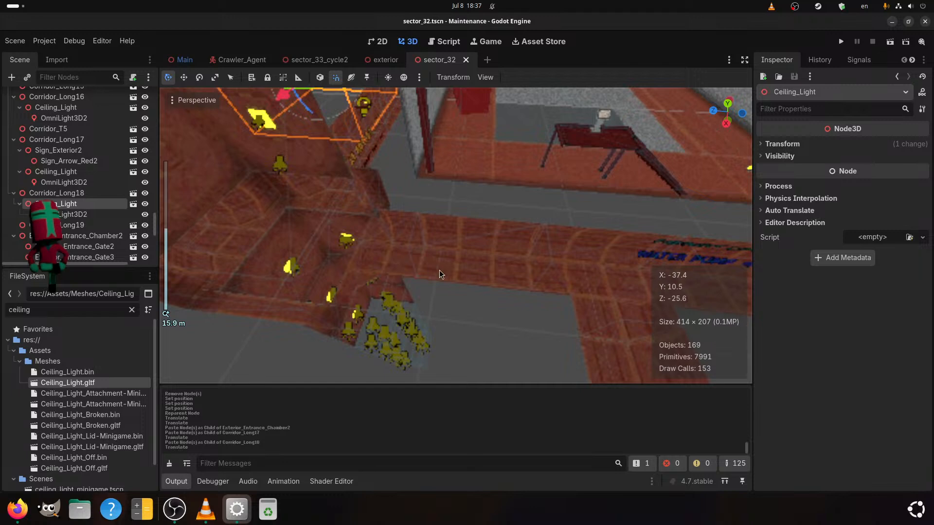
left_click(565, 291)
middle_click_drag(565, 291, 434, 300, "shift")
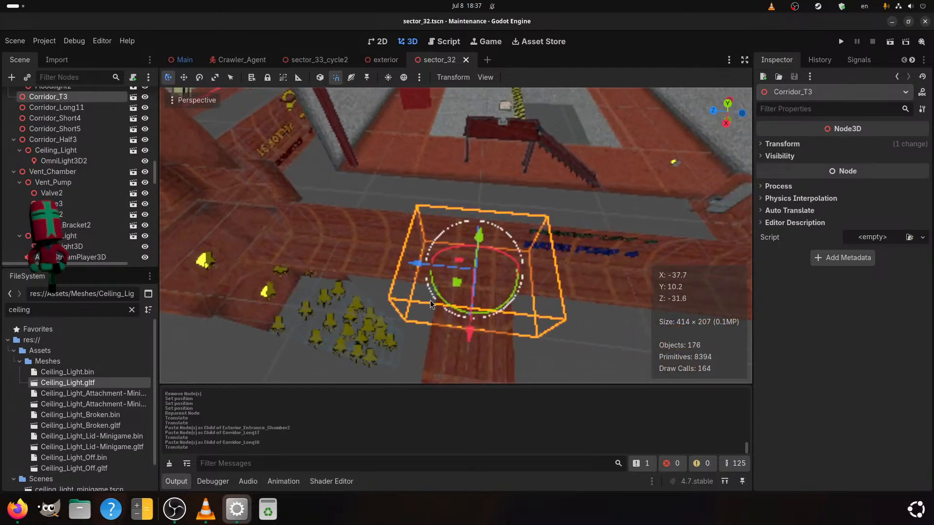
scroll(426, 306, "up", 2)
key("ctrl+v")
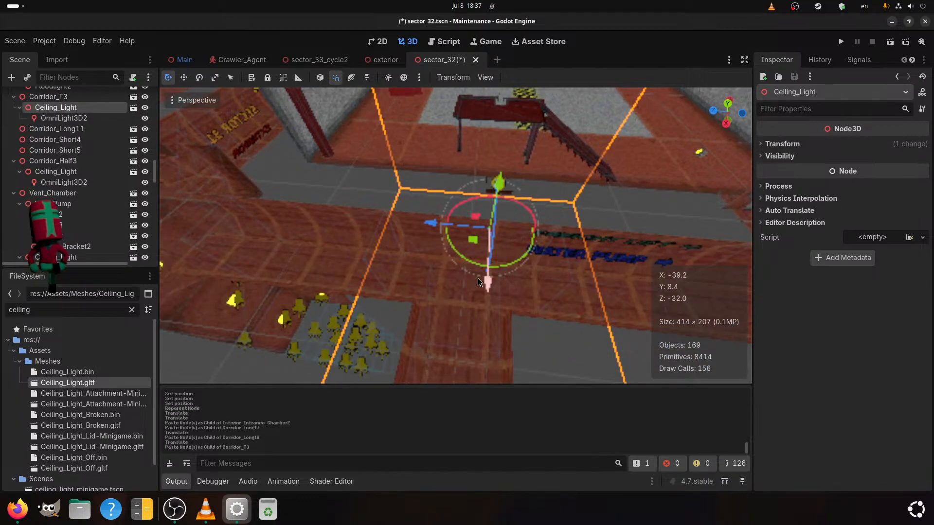
Reposition the pasted Ceiling_Light within the Corridor_T3 junction and save the scene
left_click_drag(477, 278, 465, 353)
middle_click_drag(465, 353, 416, 360)
left_click_drag(391, 288, 364, 287)
middle_click_drag(364, 287, 408, 253)
left_click_drag(408, 253, 361, 278)
key("ctrl+s")
Fine-tune the Corridor_T3 ceiling light's position along the Z axis and save the scene
scroll(419, 279, "down", 6)
middle_click_drag(419, 279, 402, 370)
scroll(249, 354, "up", 3)
scroll(249, 354, "up", 4)
middle_click_drag(249, 354, 435, 261)
key("g")
key("z")
left_click(395, 283)
key("ctrl+s")
Paste the ceiling light and its omni light into Corridor_Long11, align it within the corridor and save the scene
middle_click_drag(585, 293, 456, 288)
left_click(457, 288)
key("ctrl+v")
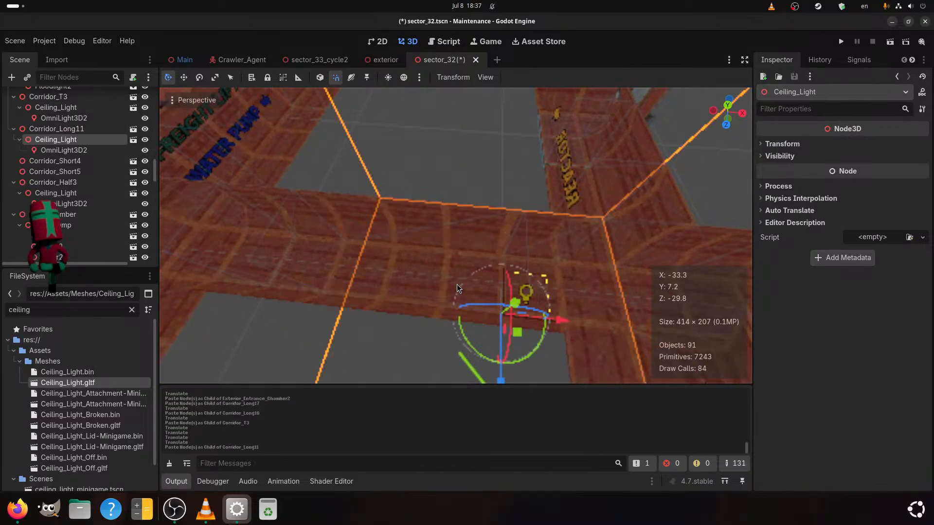
left_click_drag(503, 381, 512, 348)
left_click_drag(558, 291, 536, 293)
key("ctrl+s")
Paste the ceiling light and its omni light into Corridor_Long10, shift it along the corridor and save the scene
middle_click_drag(535, 292, 430, 354)
scroll(509, 331, "down", 3)
scroll(462, 316, "up", 3)
middle_click_drag(462, 319, 389, 292)
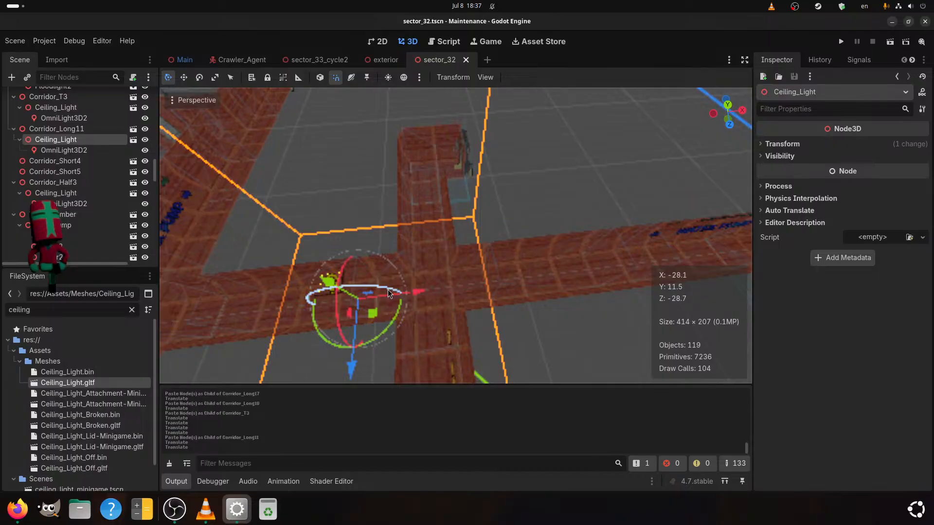
left_click(526, 268)
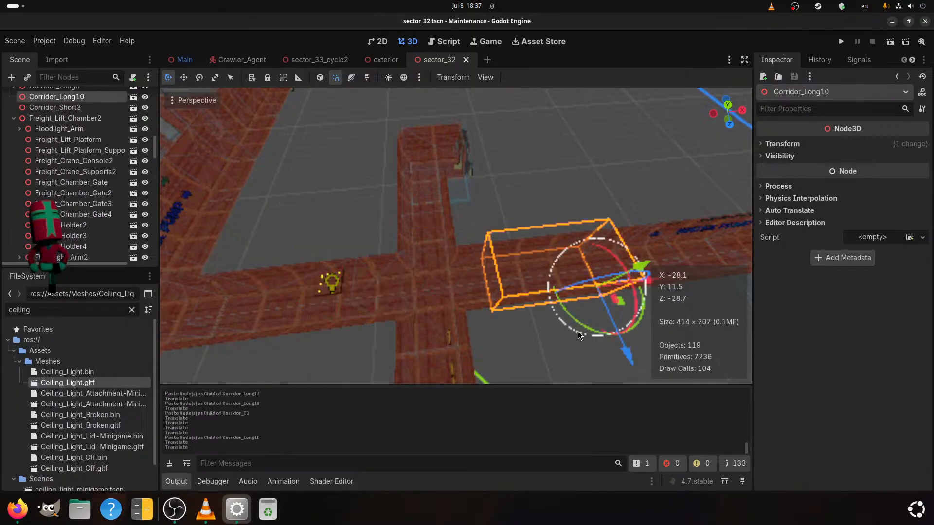
middle_click_drag(589, 334, 459, 336, "shift")
scroll(459, 336, "up", 4)
key("ctrl+v")
left_click_drag(577, 289, 537, 311)
key("ctrl+s")
Paste the ceiling light with its OmniLight3D2 as a child of Corridor_Half5, the corridor with the REACTOR sign
scroll(453, 316, "down", 4)
middle_click_drag(468, 314, 541, 301, "shift")
scroll(523, 305, "up", 2)
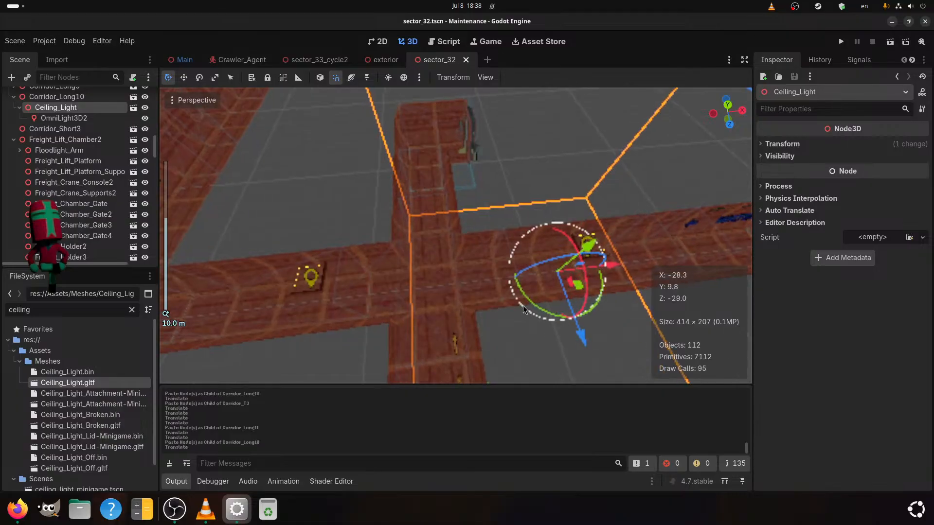
middle_click_drag(482, 306, 521, 310)
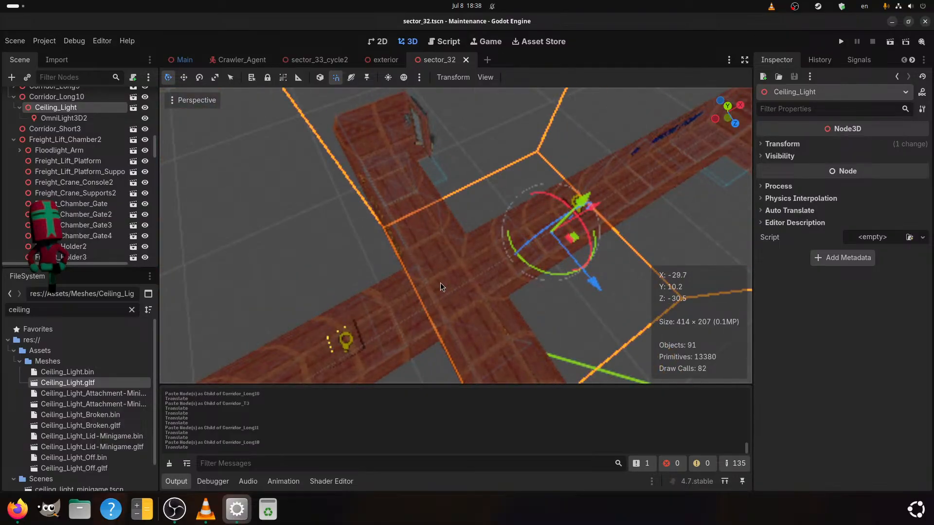
mouse_move(442, 250)
middle_mouse_down()
mouse_move(507, 267)
mouse_move(504, 258)
middle_mouse_up()
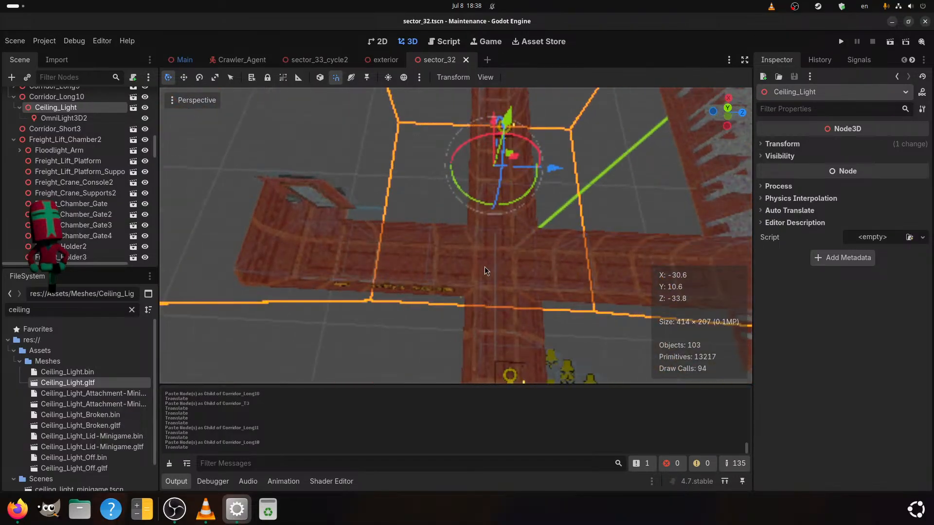
scroll(404, 264, "up", 2)
middle_click_drag(403, 264, 471, 263, "shift")
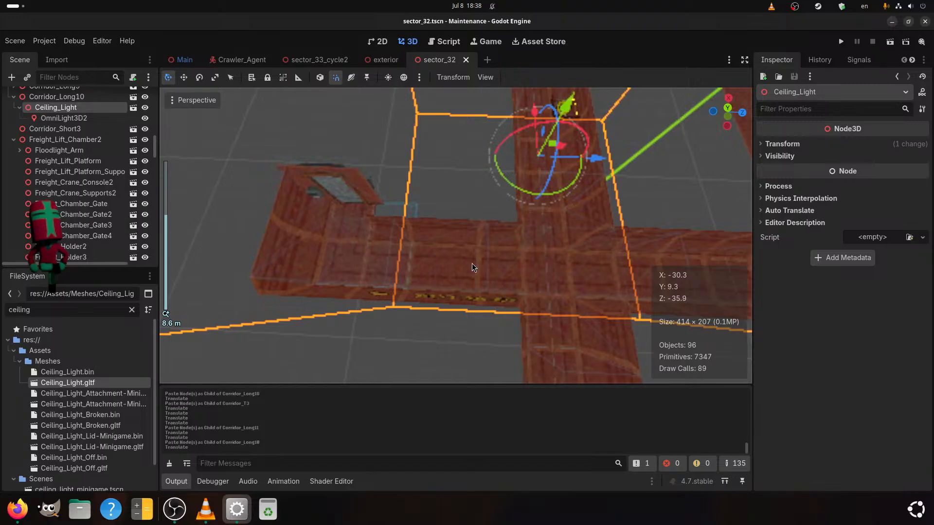
left_click(471, 264)
key("ctrl+v")
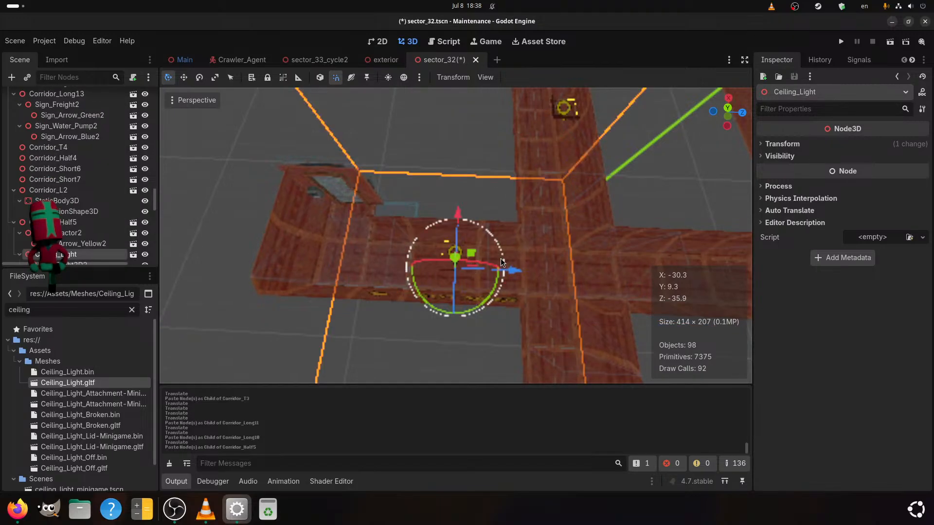
Shift the Corridor_Half5 ceiling light along the corridor, check it from the side and save the scene
middle_click_drag(537, 321, 548, 335, "shift")
left_click_drag(534, 317, 502, 333)
middle_click_drag(502, 333, 521, 209)
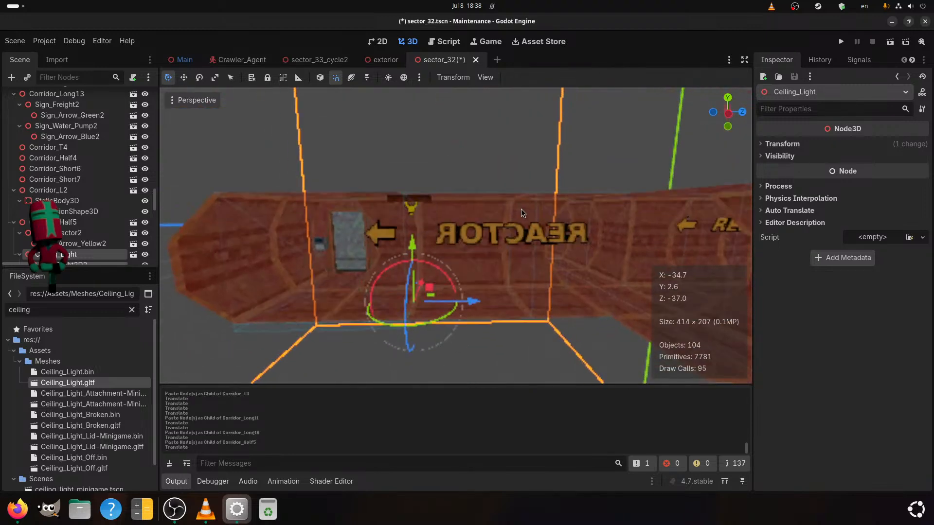
middle_click_drag(486, 305, 526, 366)
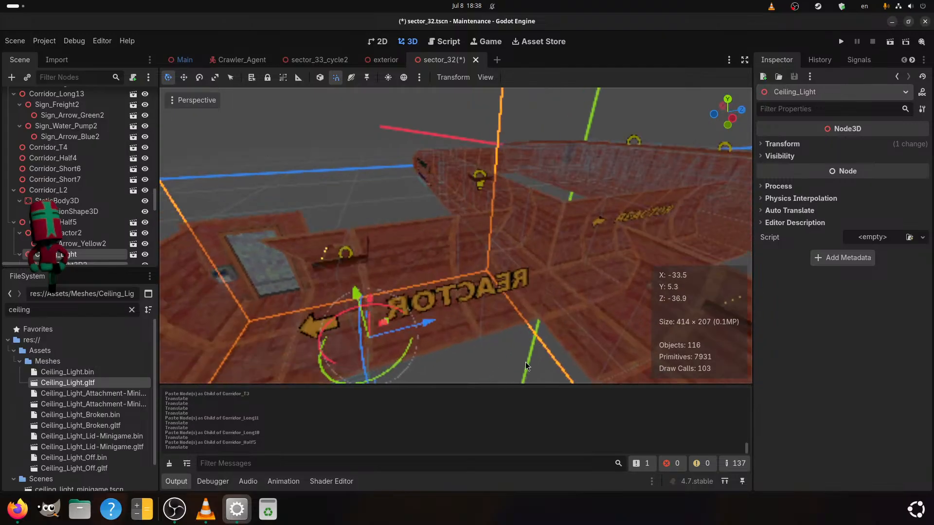
key("ctrl+s")
Paste the ceiling light and its omni light into Corridor_Long4, shift it along the corridor and save the scene
scroll(526, 365, "down", 3)
mouse_move(557, 292)
middle_mouse_down()
mouse_move(527, 282)
mouse_move(495, 345)
mouse_move(484, 332)
mouse_move(322, 337)
mouse_move(370, 340)
mouse_move(403, 320)
mouse_move(363, 321)
middle_mouse_up()
scroll(483, 332, "up", 2)
left_click(526, 305)
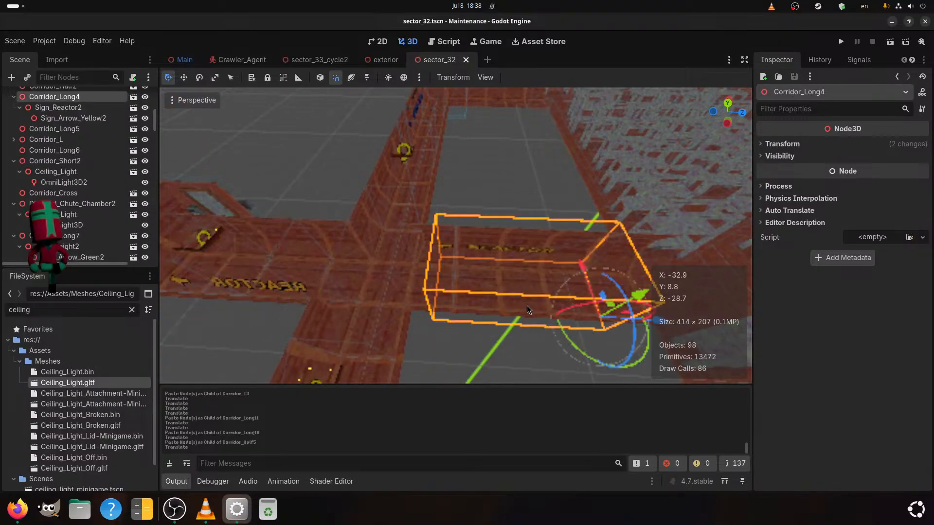
key("ctrl+v")
key("g")
key("x")
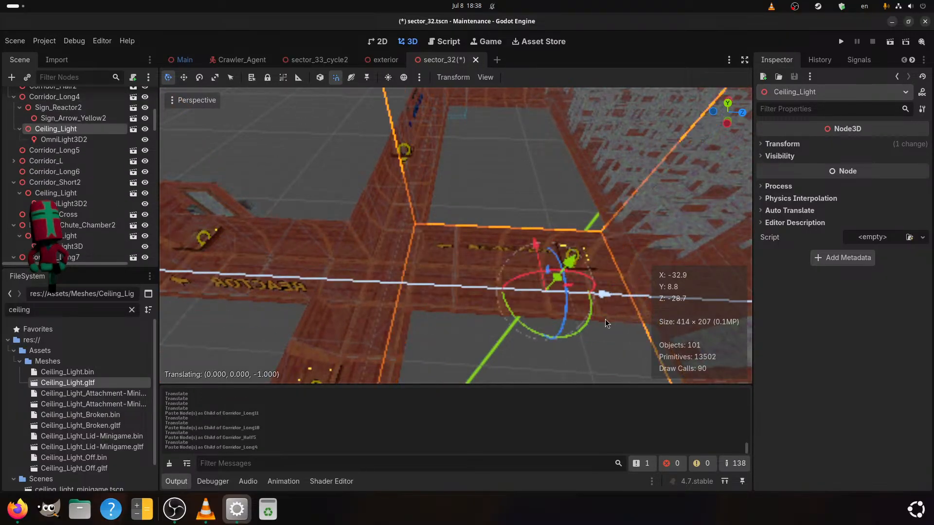
left_click(589, 316)
middle_click_drag(590, 316, 478, 321)
key("ctrl+s")
Paste the ceiling light and its omni light into Corridor_Long9 and save the scene
scroll(469, 336, "down", 3)
left_click(550, 235)
middle_click_drag(533, 295, 309, 300)
key("ctrl+v")
middle_click_drag(572, 313, 515, 313)
key("ctrl+s")
Paste the ceiling light and its omni light into Corridor_Long5, reposition it in the corridor and save the scene
middle_click_drag(556, 351, 506, 295)
left_click(505, 295)
key("ctrl+v")
middle_click_drag(570, 307, 569, 357)
left_click_drag(561, 348, 458, 271)
middle_click_drag(459, 271, 399, 242)
key("ctrl+s")
scroll(455, 314, "up", 2)
Switch to the sector_33_cycle2 scene and examine the ceiling lights in the shelf-filled Room0
scroll(456, 313, "down", 12)
left_click(459, 308)
scroll(398, 243, "up", 5)
mouse_move(182, 59)
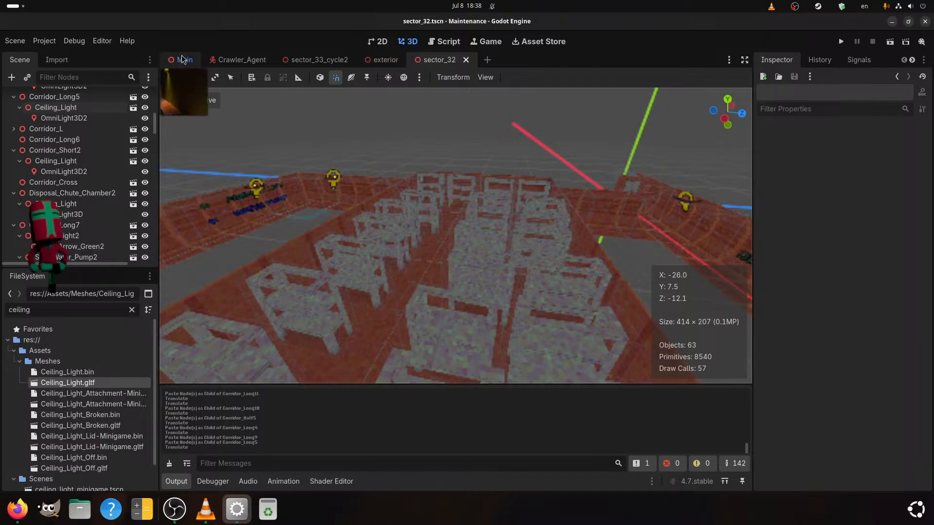
left_click(317, 59)
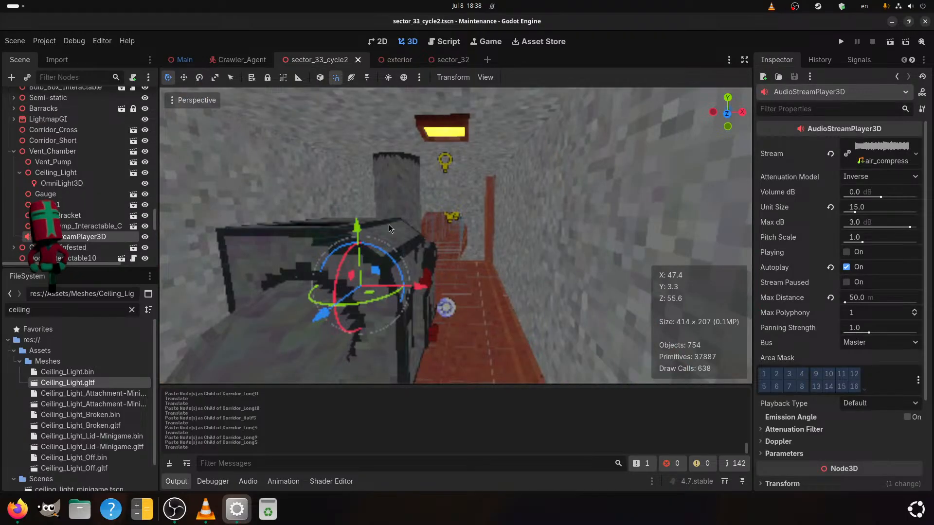
scroll(389, 224, "down", 8)
middle_click_drag(389, 223, 682, 244)
left_click(439, 324)
scroll(440, 326, "up", 5)
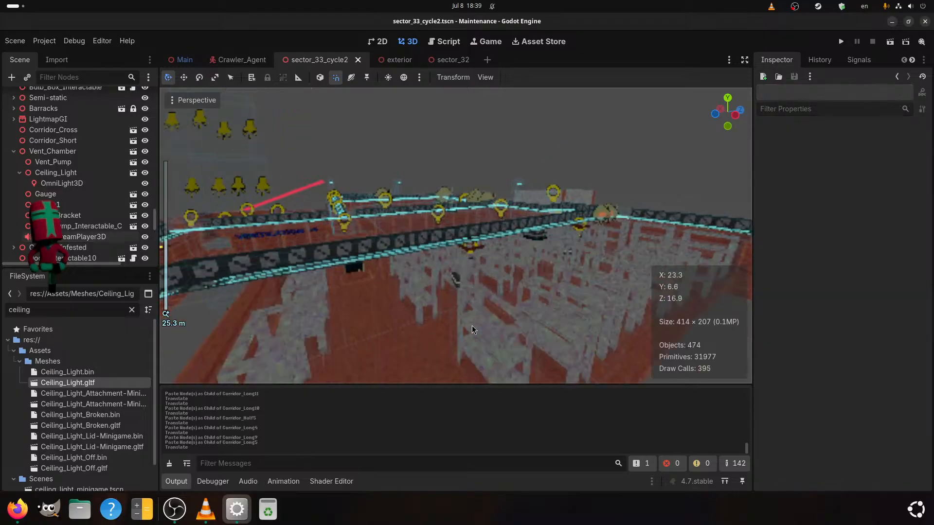
left_click(384, 314)
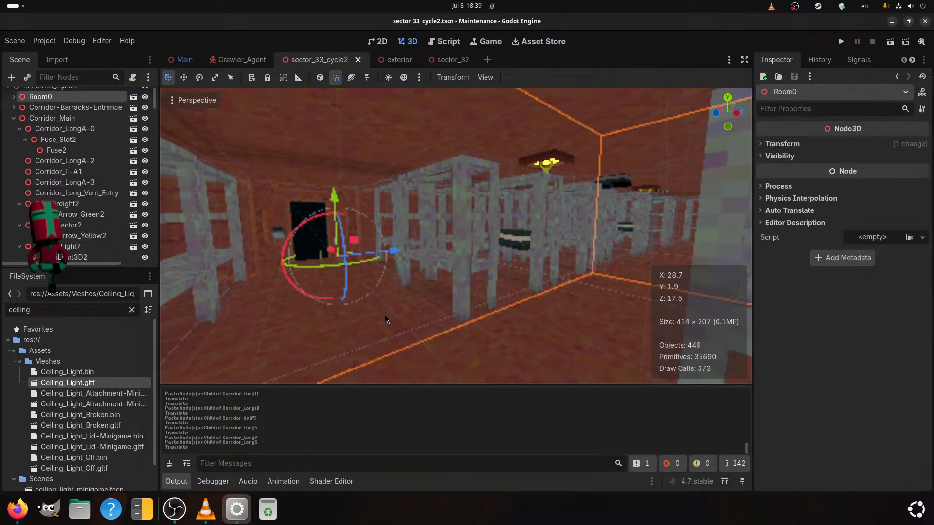
Copy Ceiling_Light2 and Ceiling_Light3 together with their omni lights from Room0
left_click(14, 96)
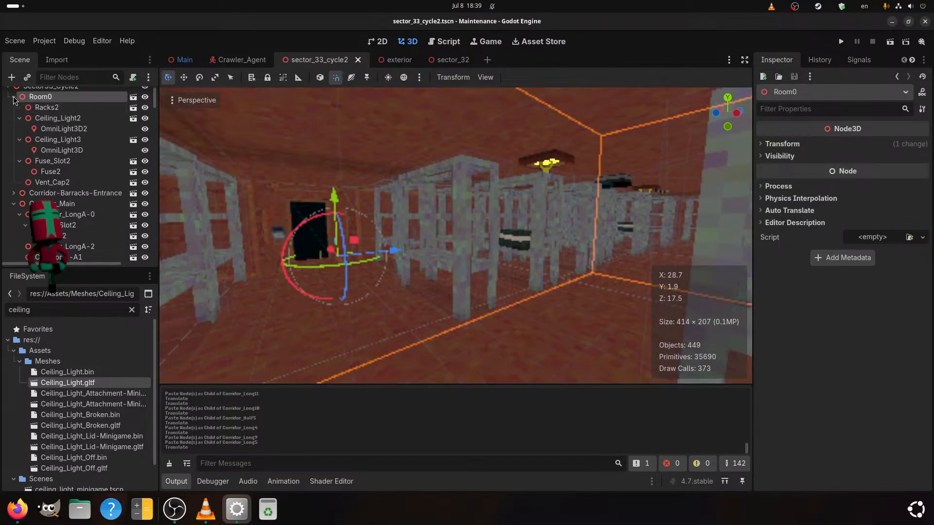
left_click(76, 120)
left_click(61, 150, "shift")
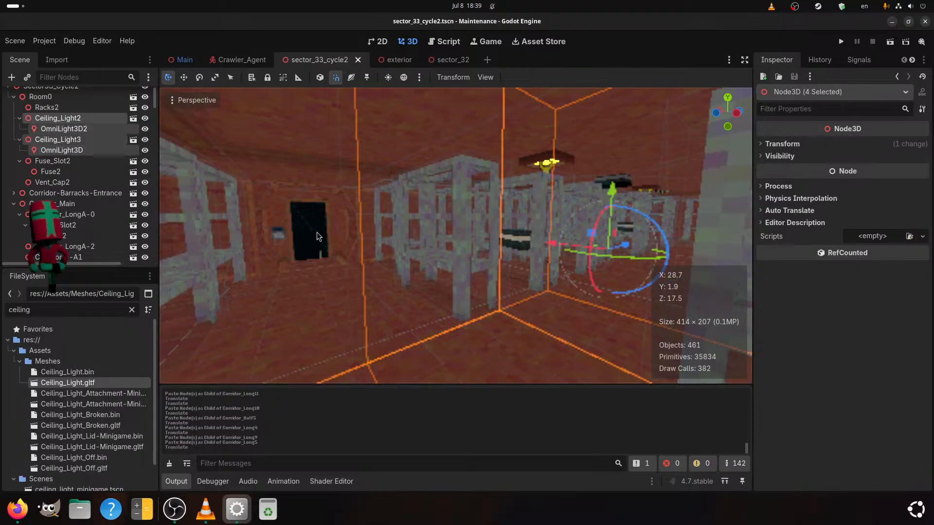
key("ctrl+l")
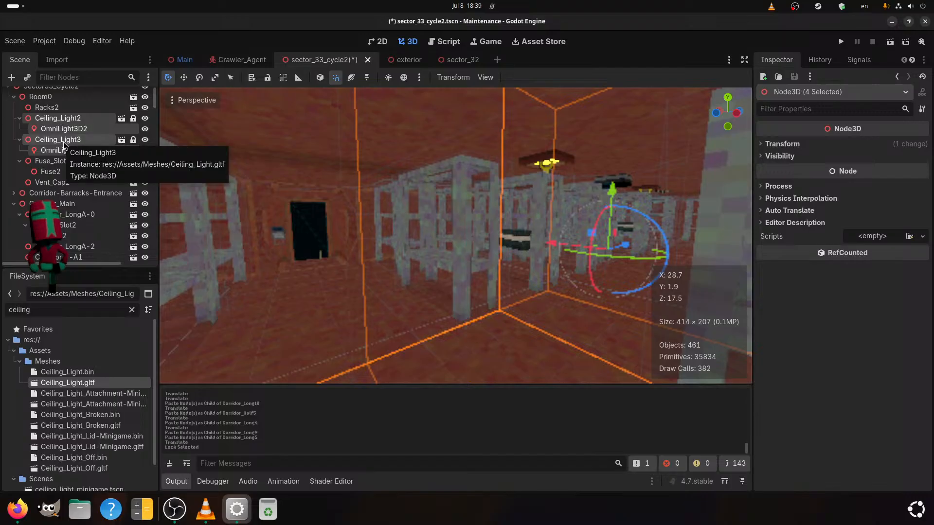
left_click(133, 139)
left_click(134, 120)
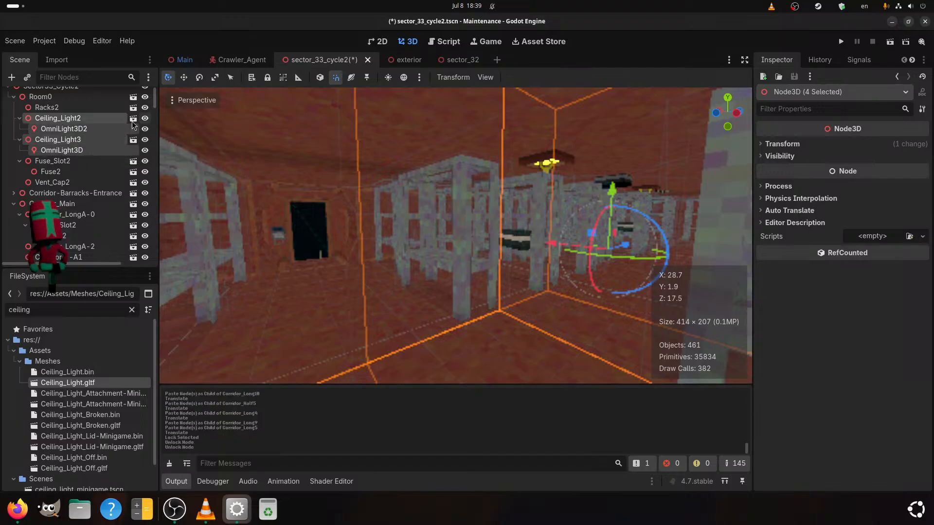
left_click(174, 509)
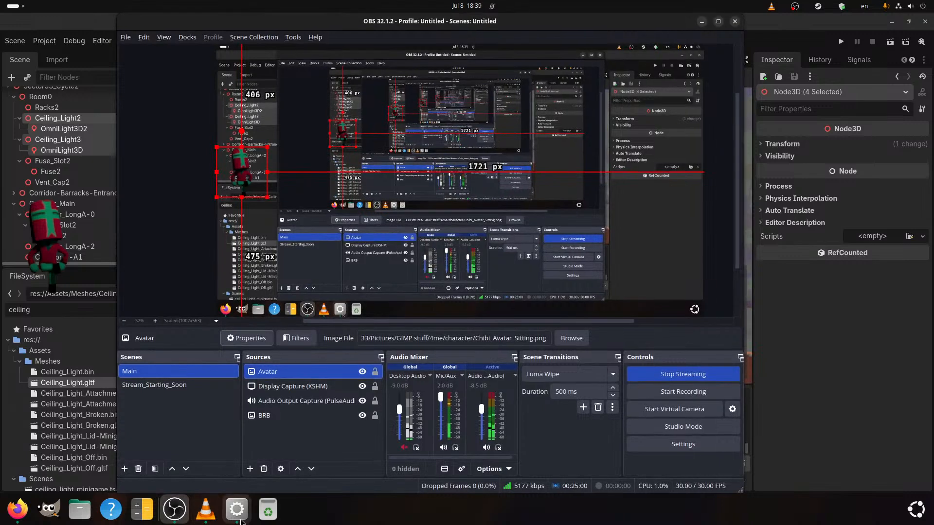
left_click(241, 518)
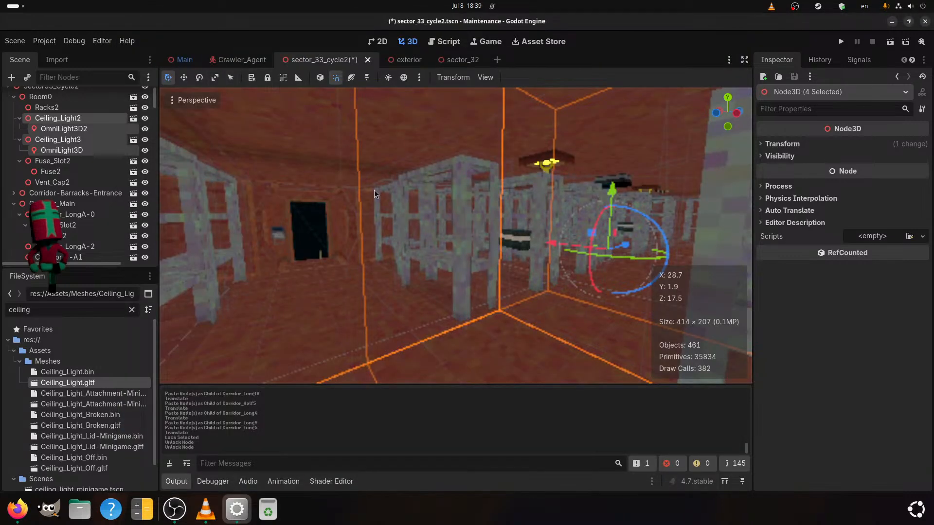
Save the scene, return to sector_32 and paste the two ceiling lights with their omni lights into Room02, saving the result
key("ctrl+s")
left_click(450, 64)
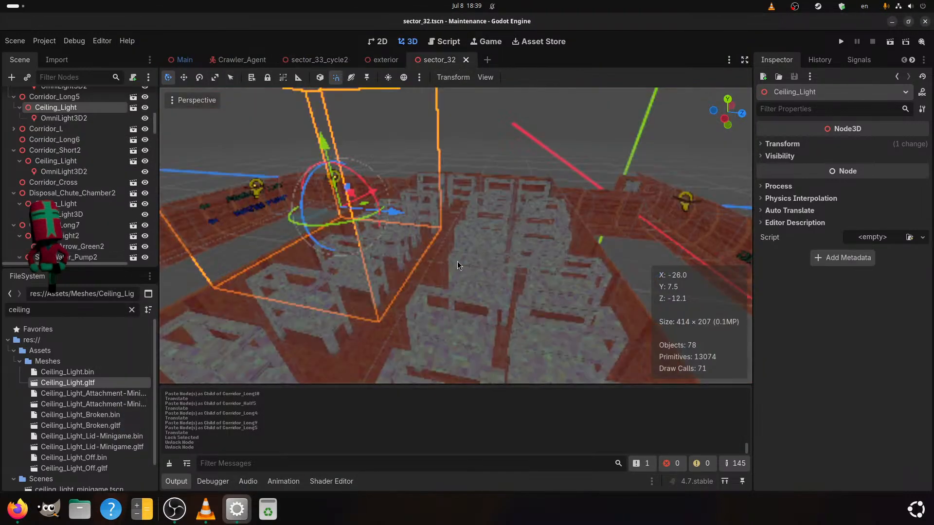
scroll(438, 270, "down", 5)
left_click(410, 316)
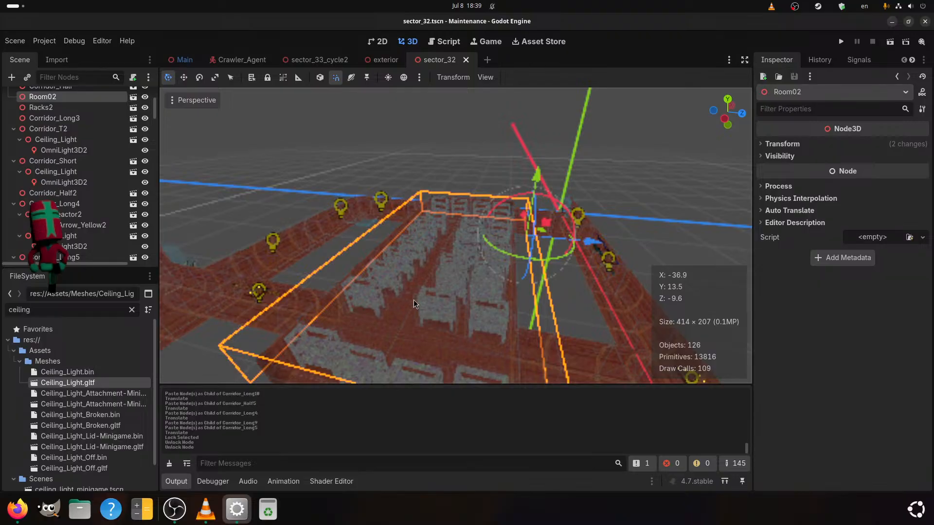
key("ctrl+v")
scroll(413, 300, "up", 2)
mouse_move(413, 300)
middle_mouse_down()
mouse_move(313, 279)
mouse_move(370, 308)
mouse_move(580, 373)
mouse_move(443, 308)
middle_mouse_up()
key("ctrl+s")
scroll(369, 308, "down", 2)
scroll(443, 308, "up", 2)
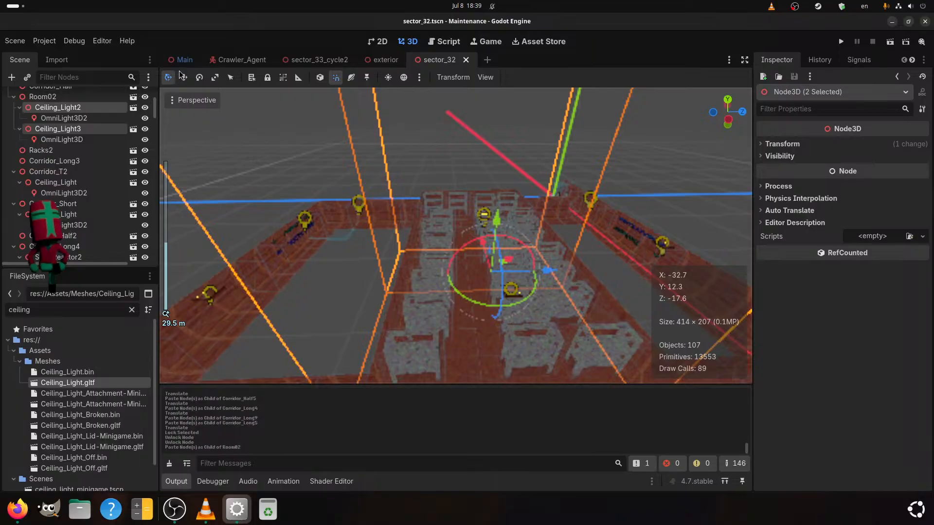
Find the vent opening in Room0's ceiling in sector_33_cycle2 and copy its Vent_Entry2 node
left_click(183, 59)
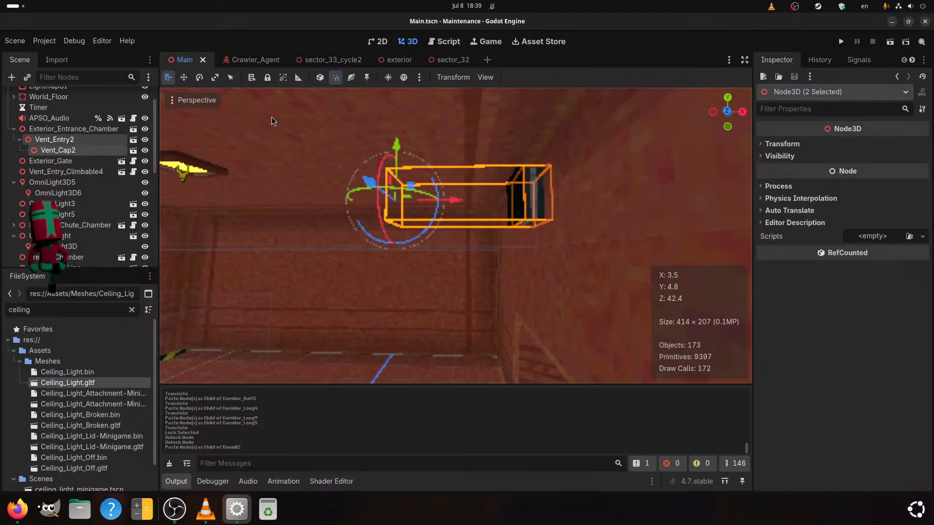
left_click(329, 59)
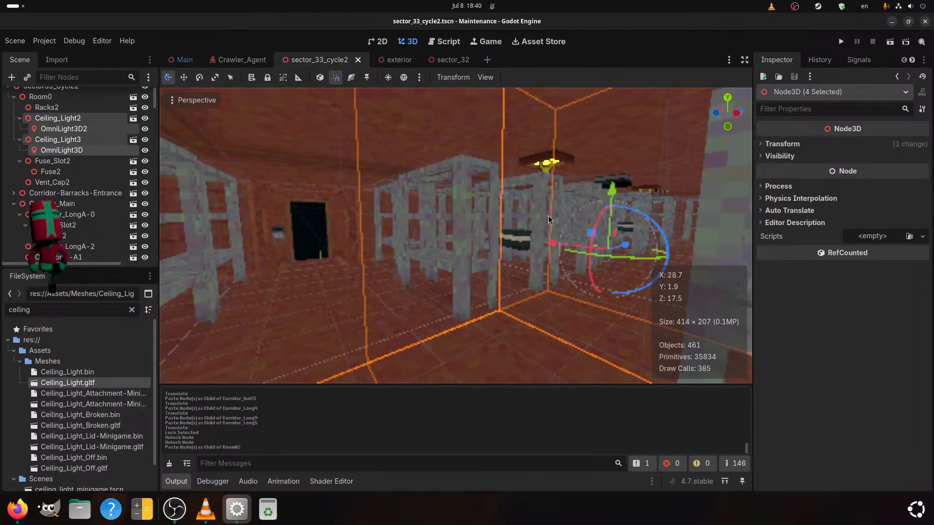
left_click(53, 182)
scroll(55, 181, "up", 1)
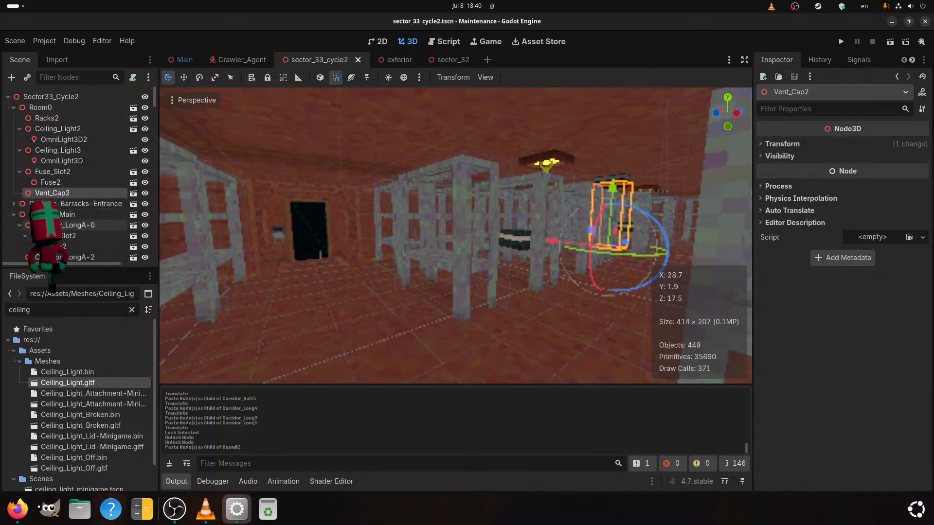
scroll(57, 175, "down", 3)
scroll(59, 185, "down", 5)
scroll(64, 214, "up", 7)
scroll(65, 219, "up", 1)
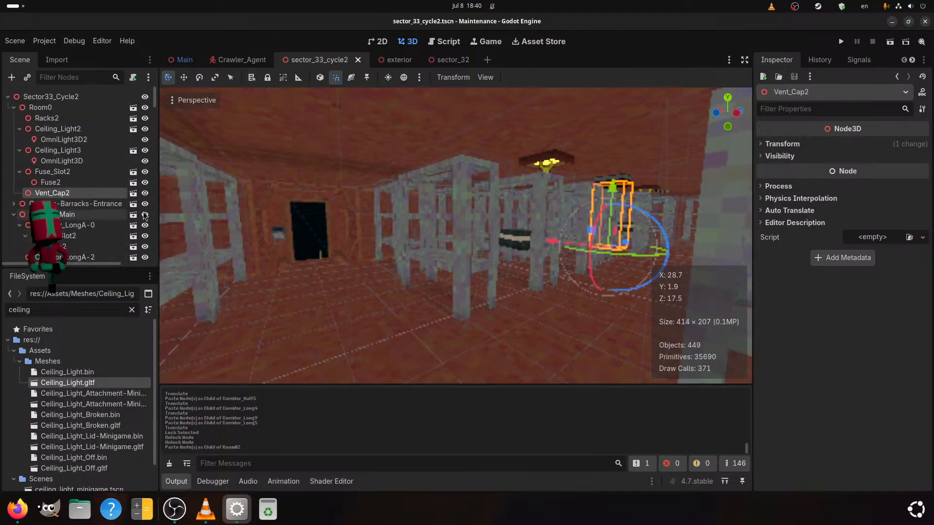
middle_click_drag(587, 262, 496, 291, "shift")
scroll(498, 310, "up", 4)
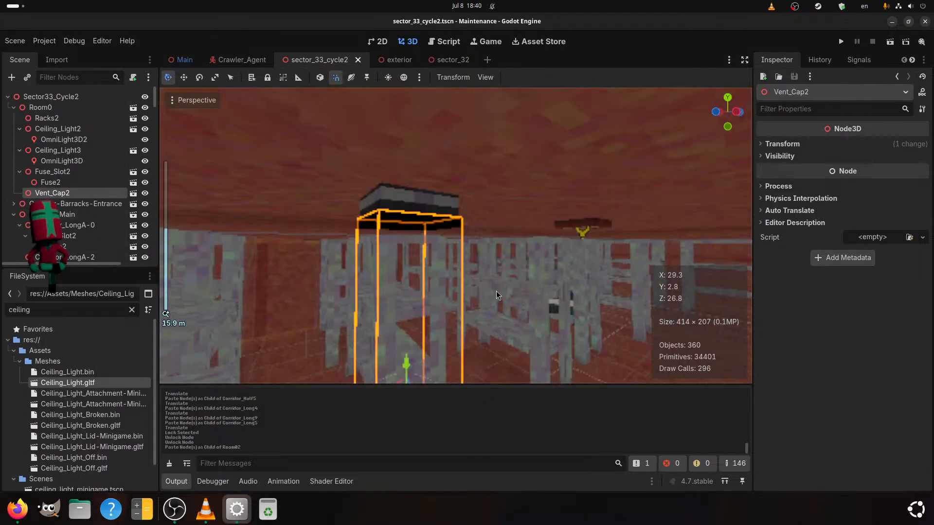
left_click(403, 206)
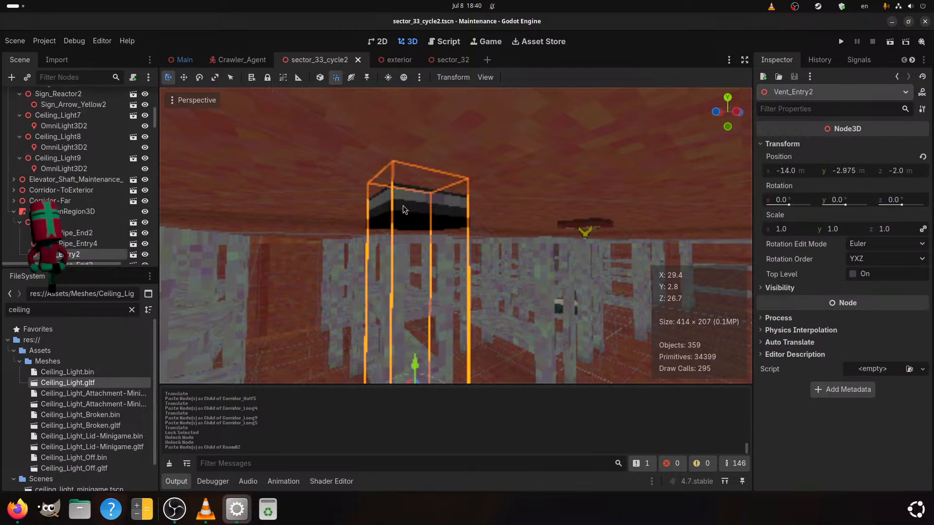
scroll(108, 238, "down", 2)
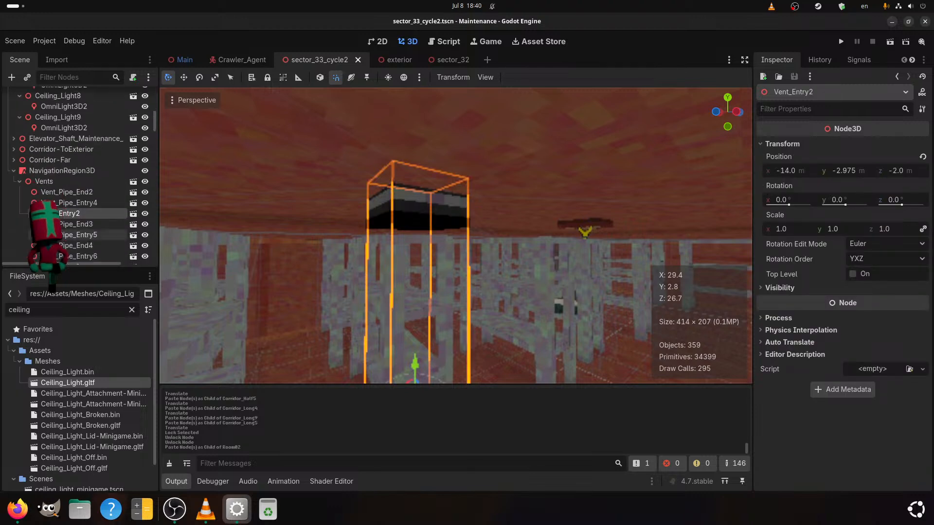
Paste Vent_Entry2 into Room02 of the sector_32 scene
left_click(453, 58)
scroll(474, 301, "up", 2)
middle_click_drag(468, 346, 347, 323)
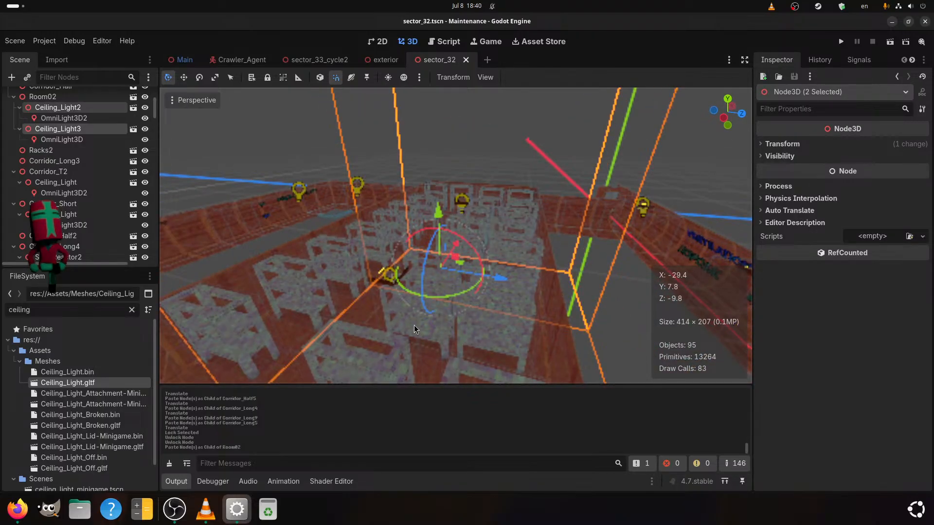
key("ctrl+v")
scroll(414, 324, "down", 3)
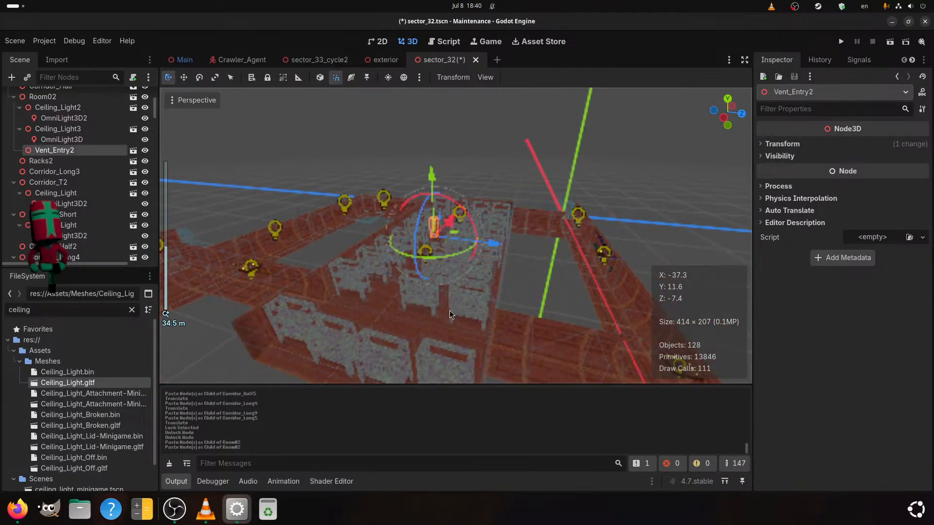
Move Vent_Entry2 into the space between Room02's racks, at about X -8 m and Z 9 m
scroll(449, 311, "up", 6)
middle_click_drag(449, 311, 554, 337)
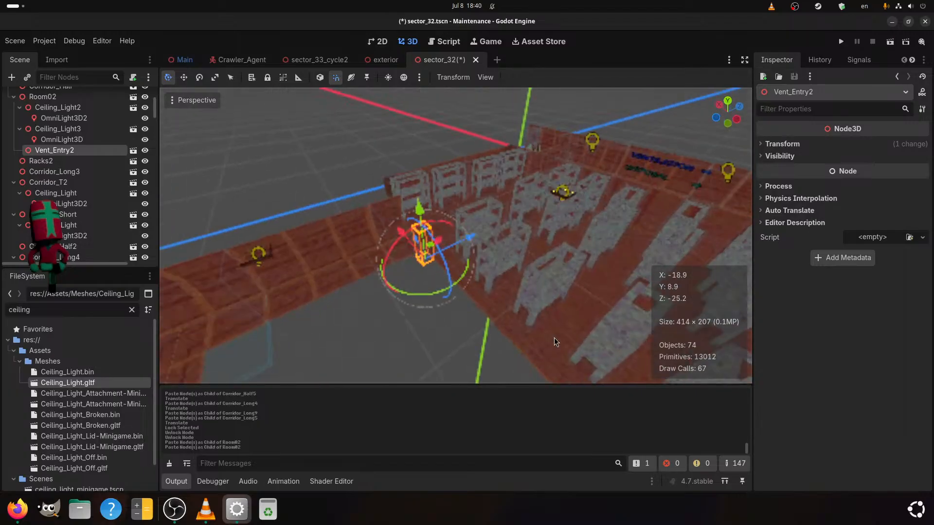
left_click_drag(407, 199, 428, 162)
middle_click_drag(427, 162, 483, 155)
left_click_drag(460, 157, 439, 141)
left_click_drag(401, 212, 603, 260)
middle_click_drag(603, 259, 439, 310, "shift")
scroll(438, 311, "up", 5)
left_click_drag(379, 282, 415, 293)
middle_click_drag(416, 293, 365, 272)
left_click_drag(372, 249, 479, 256)
middle_click_drag(472, 264, 421, 302)
scroll(451, 323, "up", 3)
scroll(481, 270, "up", 2)
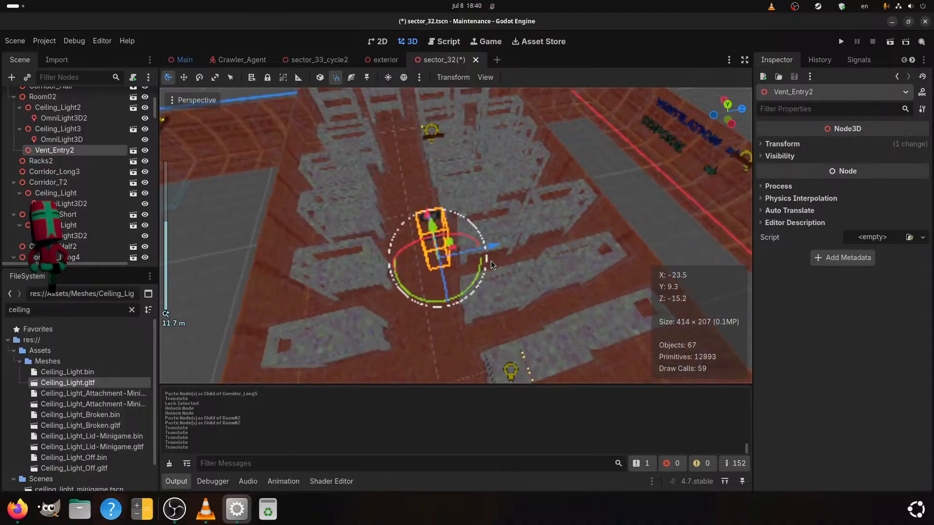
left_click_drag(496, 246, 508, 245)
scroll(515, 275, "up", 2)
middle_click_drag(515, 275, 523, 213)
scroll(524, 213, "up", 4)
Try a Y position of 0.075 m for Vent_Entry2
left_click(781, 144)
left_click(851, 175)
left_click(849, 175)
key("BackSpace")
key("BackSpace")
type("75")
key("Return")
Set Vent_Entry2's Y position to 0.5 m so it reaches the ceiling, and save the scene
left_click(849, 176)
type("0.5")
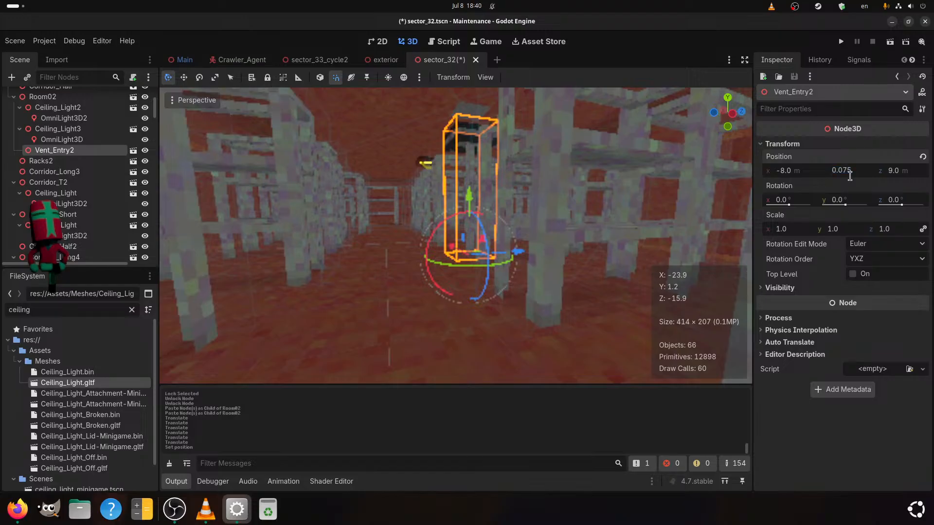
key("Return")
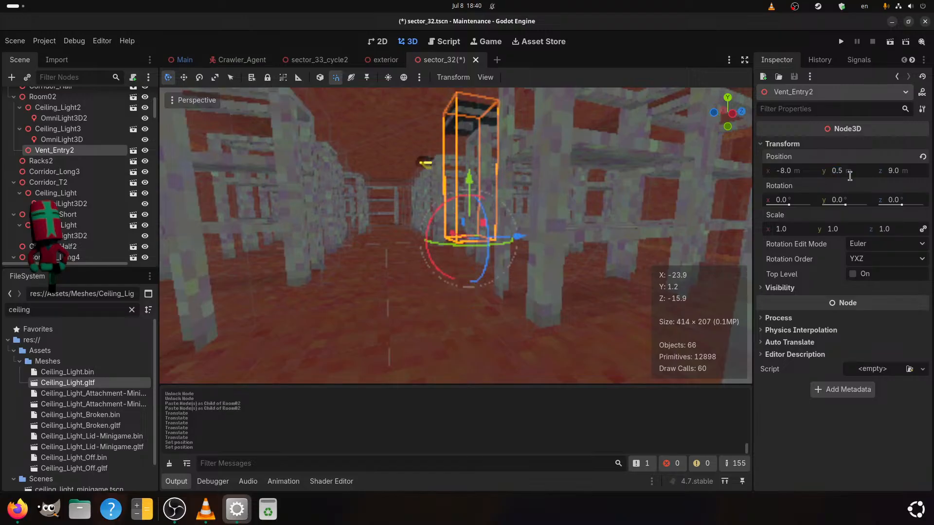
middle_click_drag(500, 167, 519, 213, "shift")
scroll(510, 278, "up", 5)
key("ctrl+s")
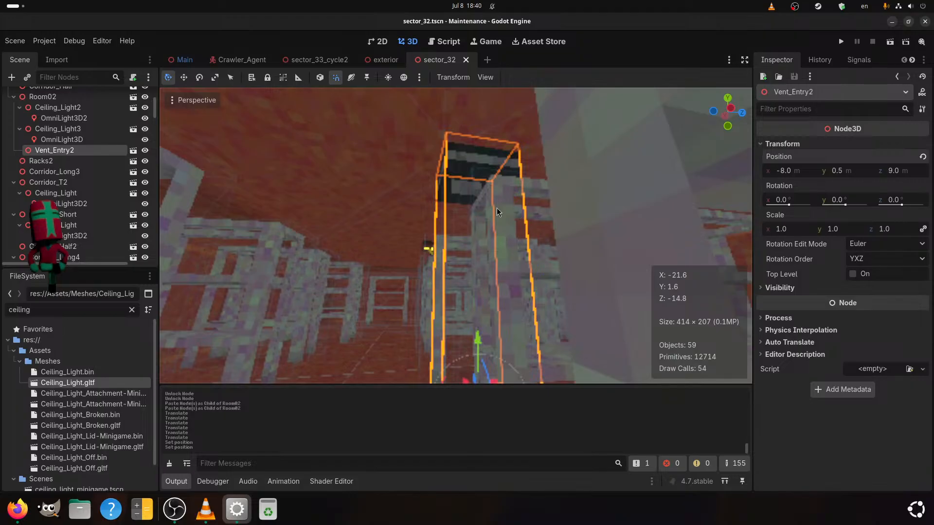
Filter the project files for "vent", add Vent_Cap.gltf as a child of Room02's Vent_Entry2 and save the scene
left_click_drag(57, 312, 2, 298)
type("vent")
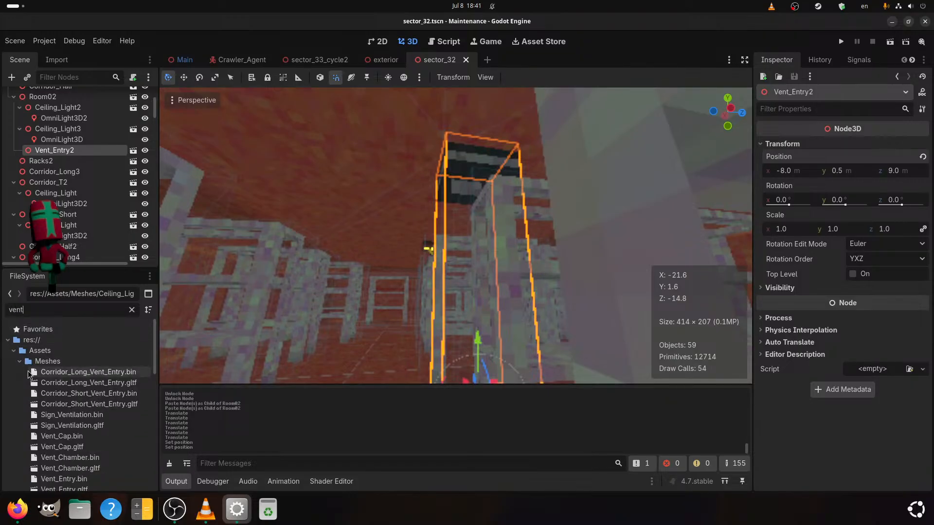
left_click_drag(80, 446, 81, 149)
scroll(346, 235, "down", 5)
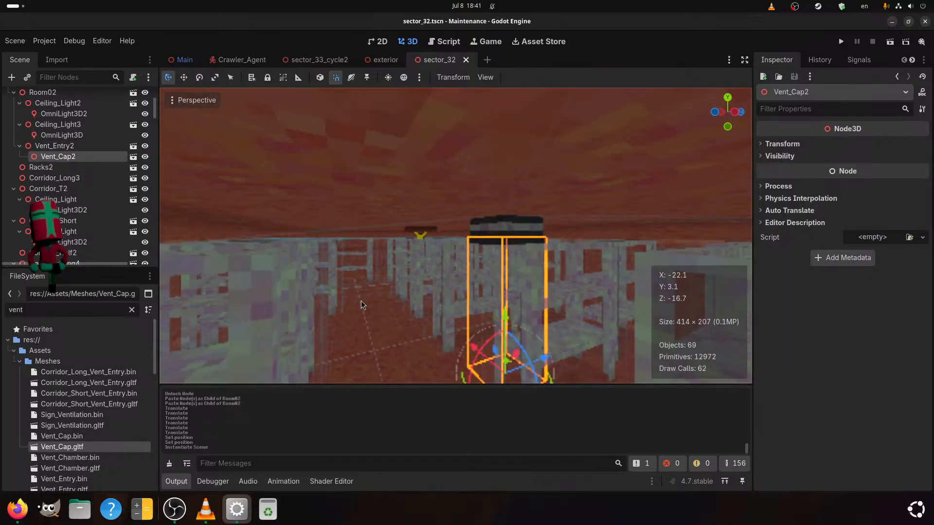
scroll(361, 300, "down", 5)
middle_click_drag(514, 203, 384, 243)
scroll(384, 243, "down", 8)
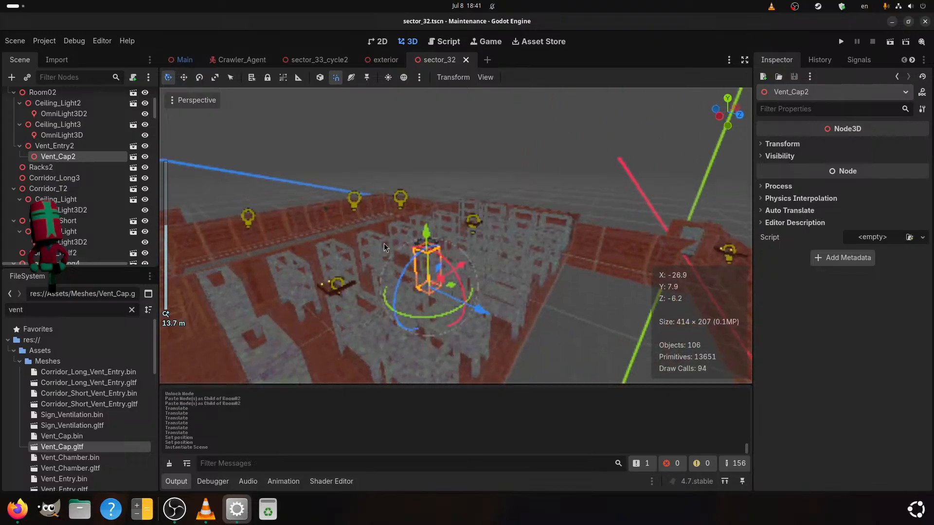
Examine Room02 from several angles, checking the placement of the capped vent entry, racks and ceiling lights
middle_click_drag(501, 257, 632, 324, "shift")
middle_click_drag(413, 243, 572, 204, "shift")
scroll(506, 229, "up", 3)
middle_click_drag(462, 246, 576, 209)
middle_click_drag(430, 346, 321, 313, "shift")
scroll(499, 286, "down", 4)
middle_click_drag(499, 287, 258, 190)
scroll(370, 234, "down", 4)
middle_click_drag(369, 233, 480, 278)
scroll(516, 284, "up", 6)
scroll(517, 248, "down", 4)
scroll(384, 249, "up", 4)
scroll(486, 272, "up", 4)
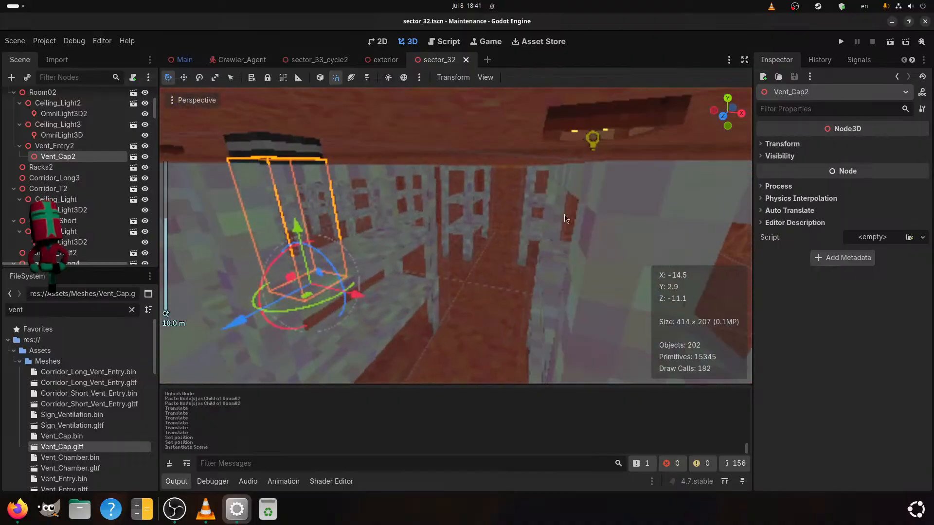
Delete the OmniLight3D node under Room02's Ceiling_Light3
middle_click_drag(564, 214, 446, 212, "shift")
left_click(383, 128)
middle_click_drag(383, 129, 430, 179, "shift")
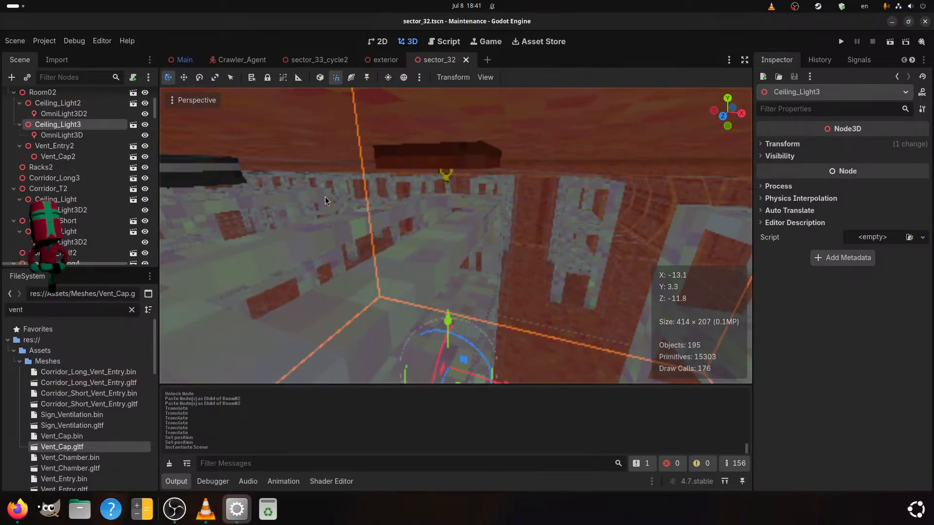
left_click(115, 134)
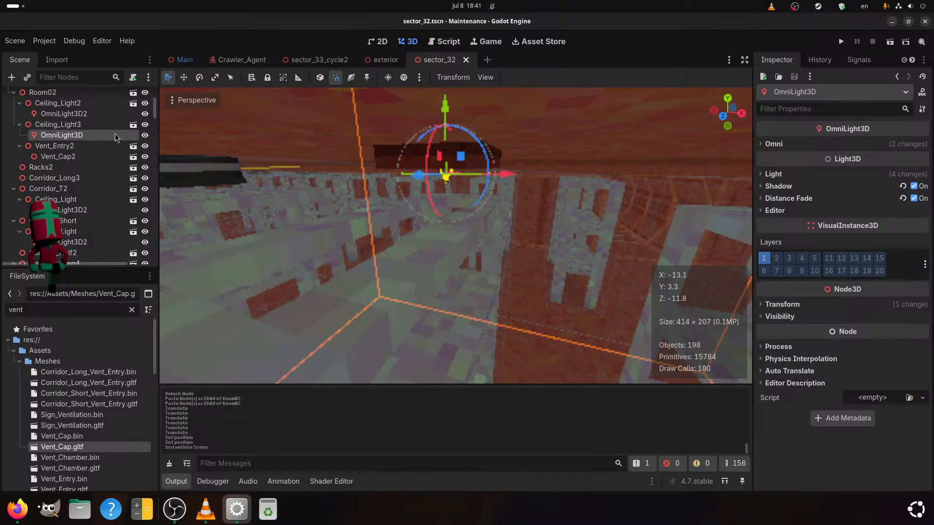
key("Delete")
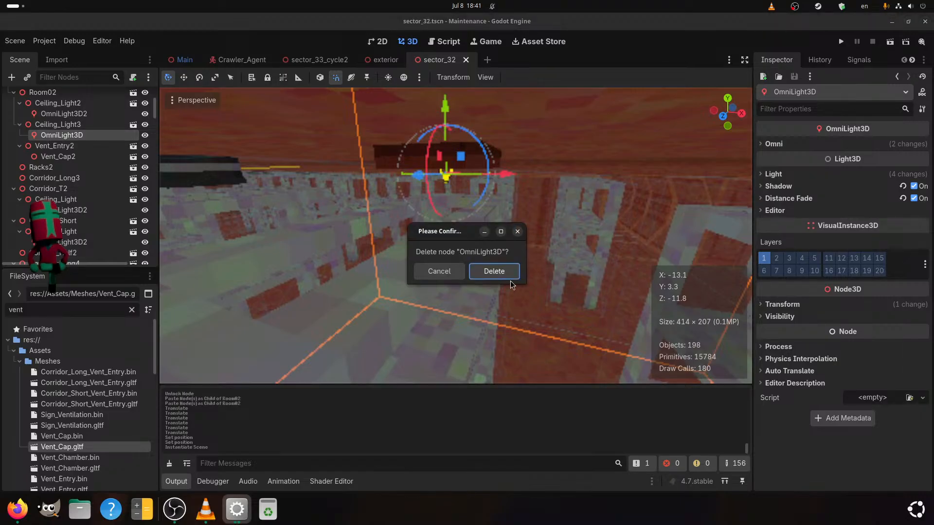
left_click(500, 271)
Filter the project files for "light" and select Ceiling_Light_Off.gltf
left_click_drag(51, 308, 1, 305)
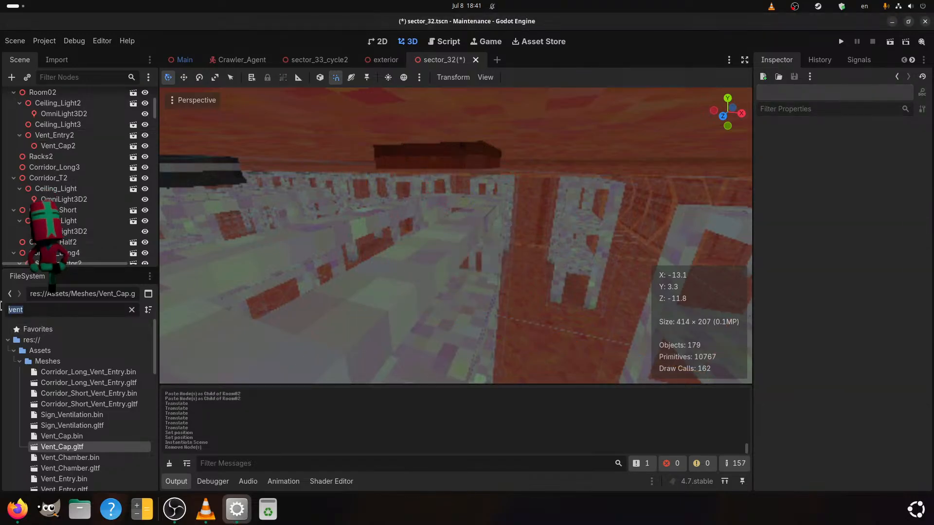
type("light")
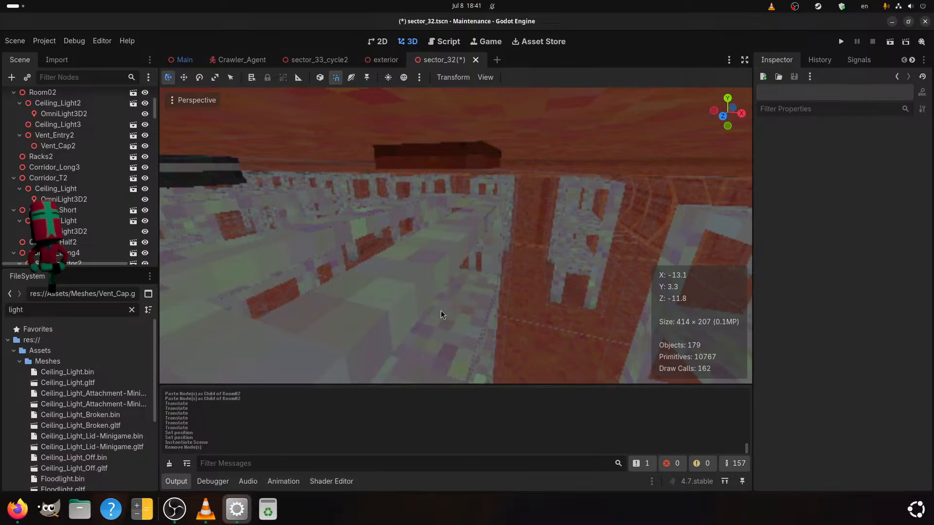
left_click(90, 472)
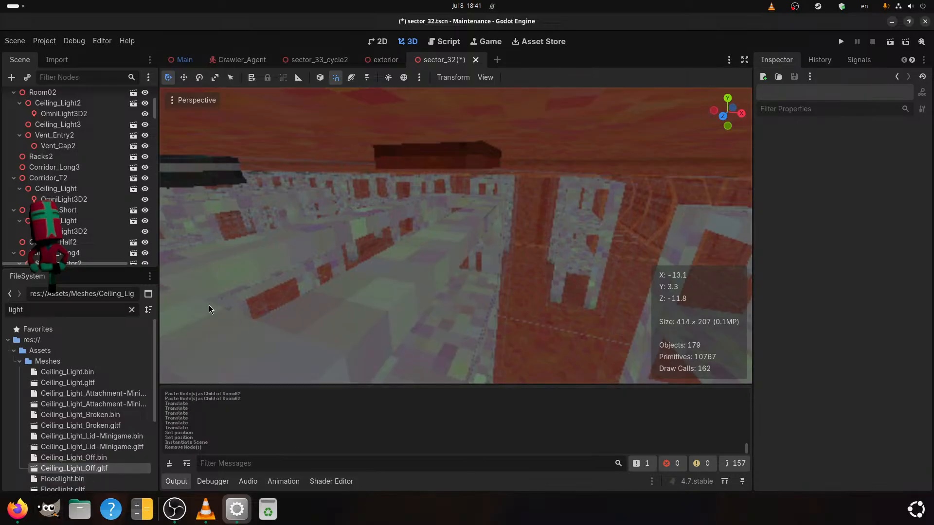
left_click(389, 156)
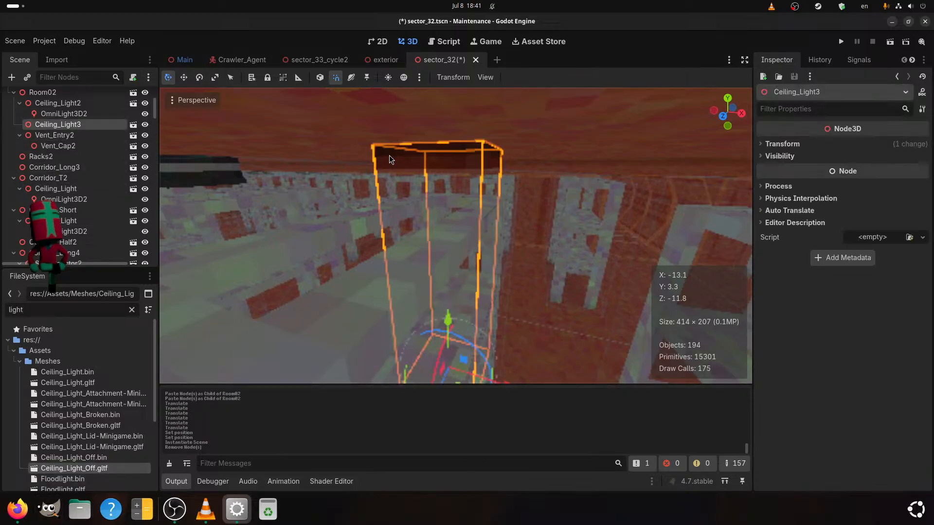
key("ctrl+v")
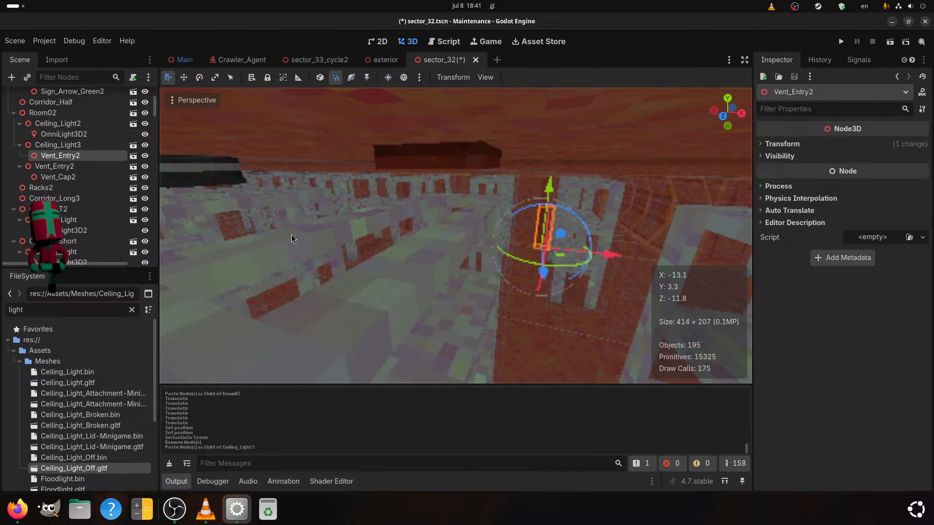
key("ctrl+z")
Delete Room02's Ceiling_Light3 and add Ceiling_Light_Off.gltf as a child of Room02 in its place
left_click_drag(95, 469, 73, 467)
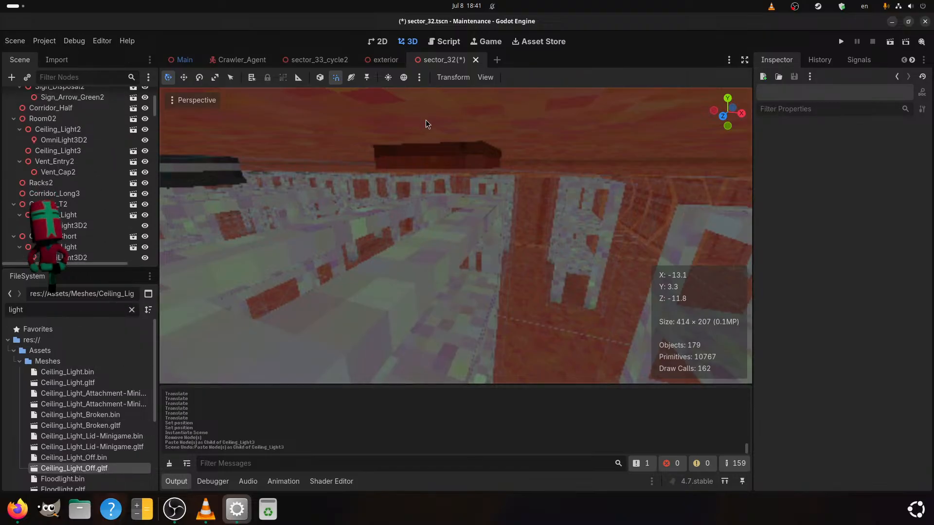
left_click(429, 161)
left_click(782, 144)
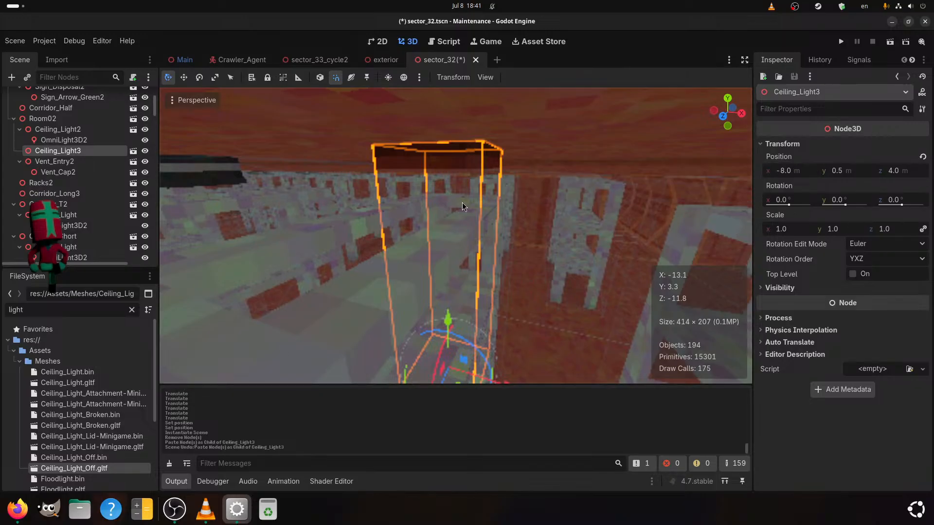
key("Delete")
left_click(501, 271)
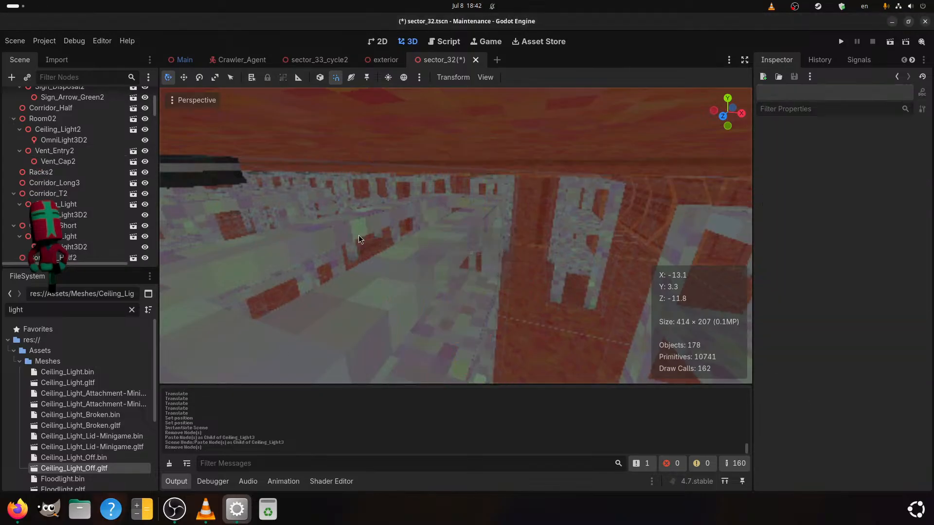
left_click(65, 120)
left_click_drag(62, 467, 65, 115)
Set the position of Room02's Ceiling_Light_Off to X -8, Y 0.5, Z 4 m and save the scene
left_click(778, 142)
left_click(790, 170)
type("-8")
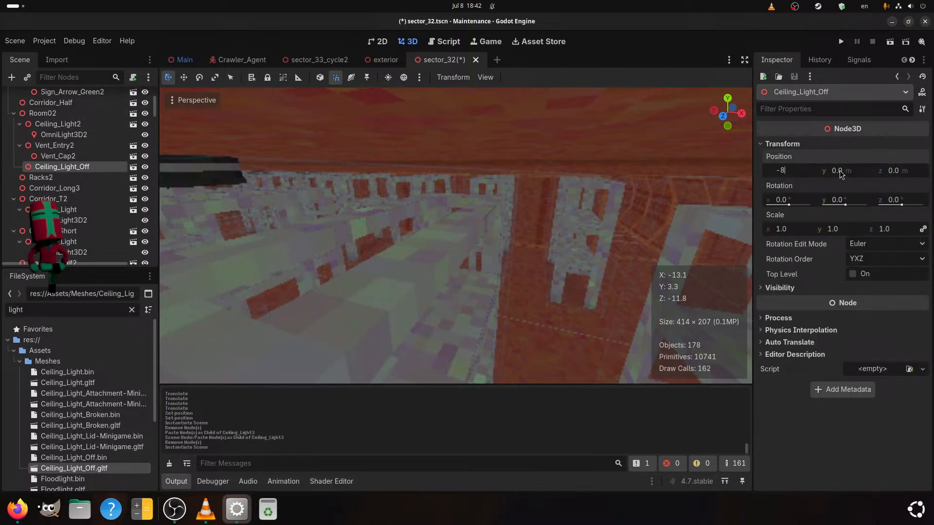
key("Tab")
type("0.5")
key("Return")
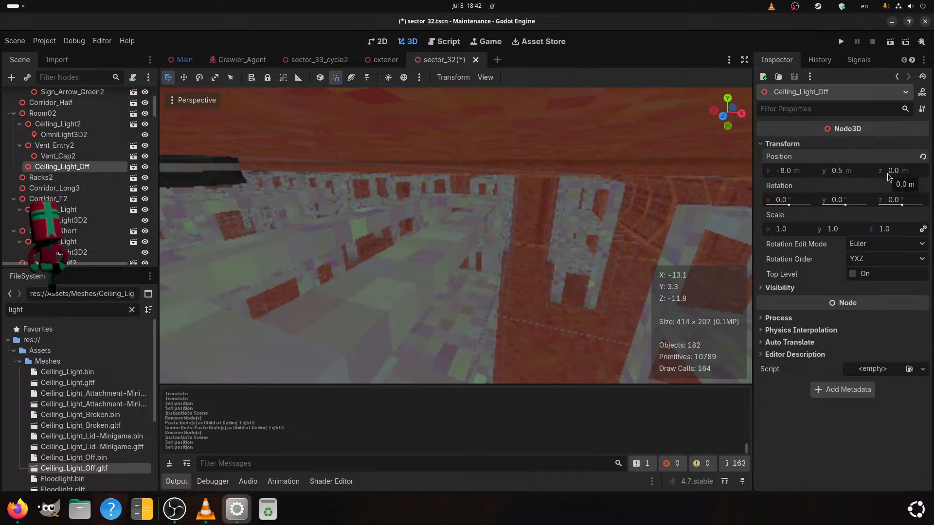
left_click(888, 172)
type("4")
key("Return")
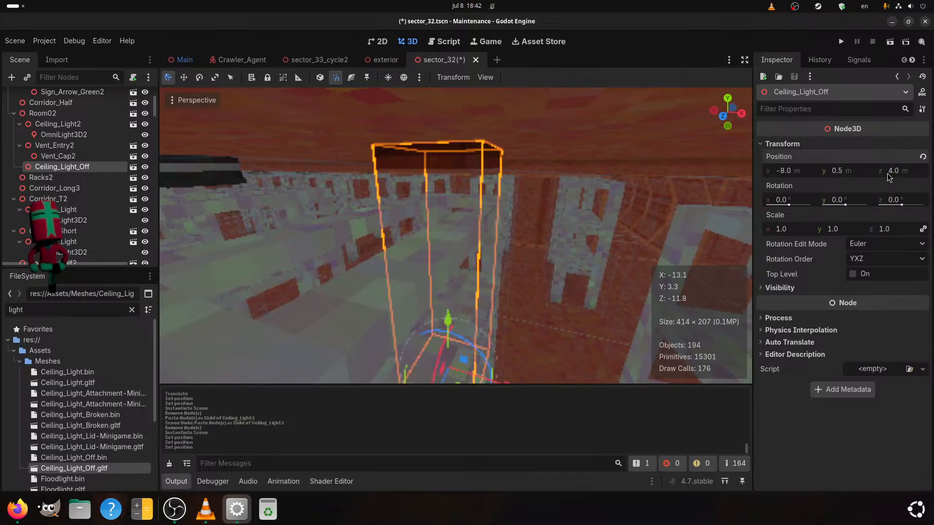
key("f")
key("ctrl+s")
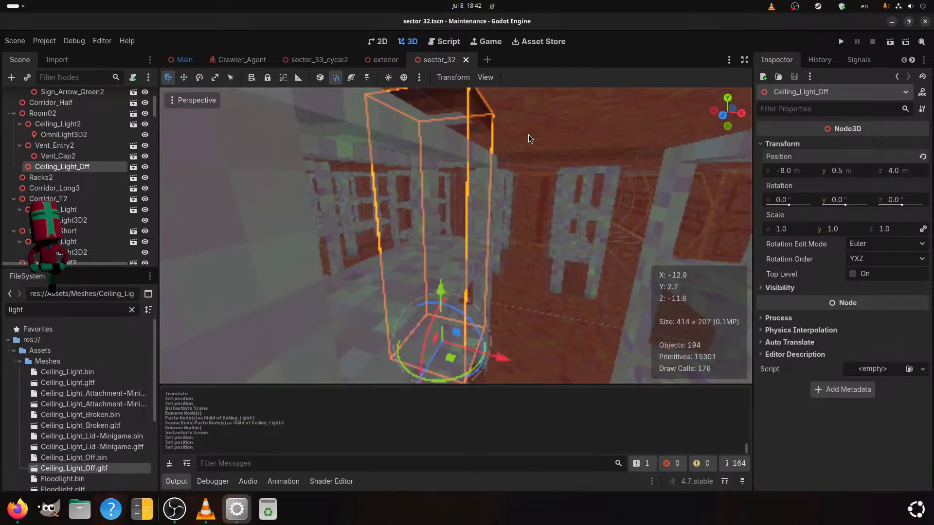
Examine the corridors beyond Room02 from above and inside, checking the ceiling lights near the Reactor sign
scroll(492, 153, "down", 5)
mouse_move(492, 153)
middle_mouse_down()
mouse_move(460, 258)
mouse_move(369, 275)
mouse_move(453, 319)
mouse_move(396, 295)
mouse_move(475, 317)
mouse_move(646, 335)
middle_mouse_up()
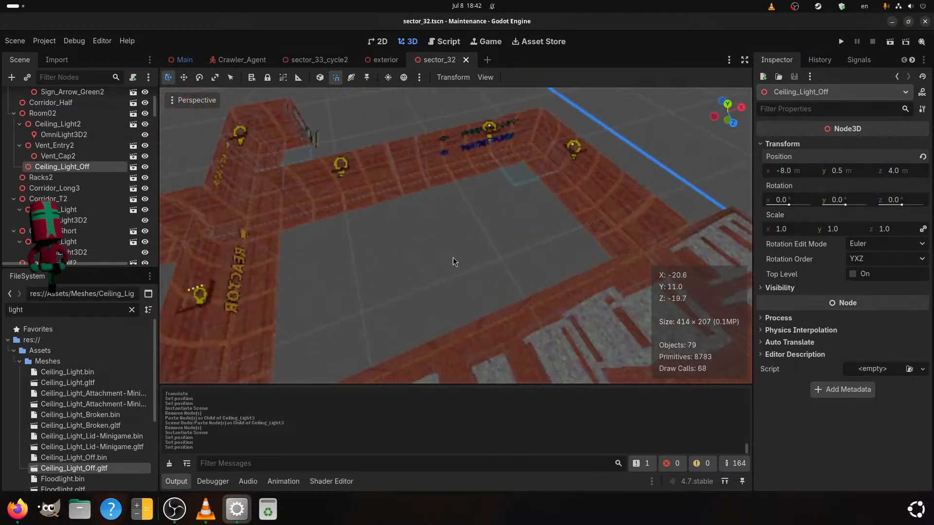
scroll(432, 250, "up", 4)
middle_click_drag(431, 250, 580, 317, "shift")
mouse_move(518, 227)
middle_mouse_down("shift")
mouse_move(527, 355)
mouse_move(553, 305)
mouse_move(623, 249)
mouse_move(620, 232)
mouse_move(531, 309)
mouse_move(582, 346)
mouse_move(605, 349)
mouse_move(516, 287)
middle_mouse_up("shift")
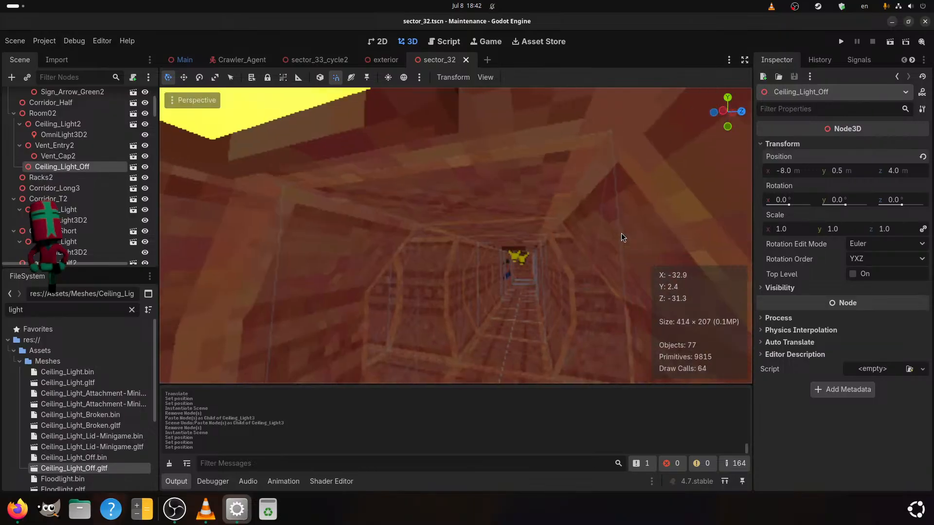
scroll(623, 254, "down", 6)
scroll(503, 226, "up", 10)
middle_click_drag(512, 236, 537, 244)
scroll(548, 242, "down", 4)
Delete the Ceiling_Light beside the Reactor sign in Corridor_Long4 together with its OmniLight3D2
left_click(582, 241)
scroll(525, 243, "up", 2)
left_click(500, 160)
scroll(101, 234, "down", 2)
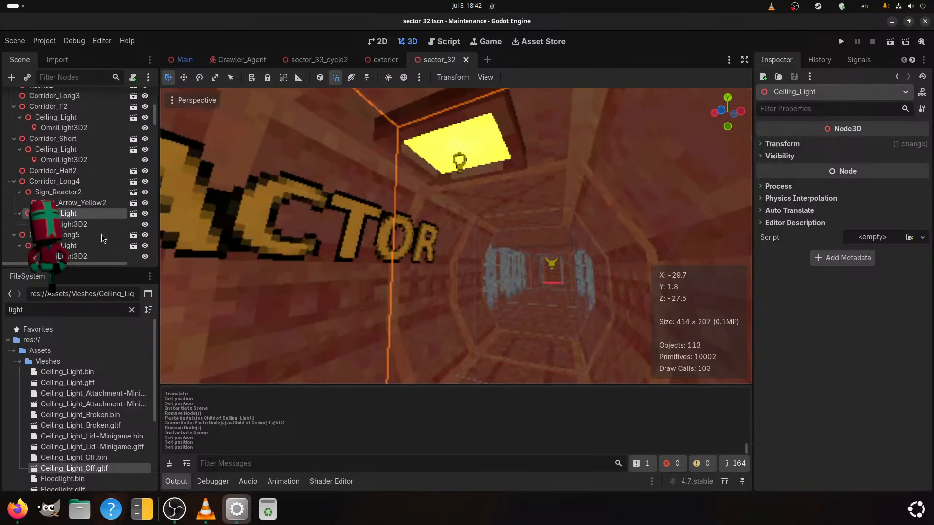
left_click(86, 225, "ctrl")
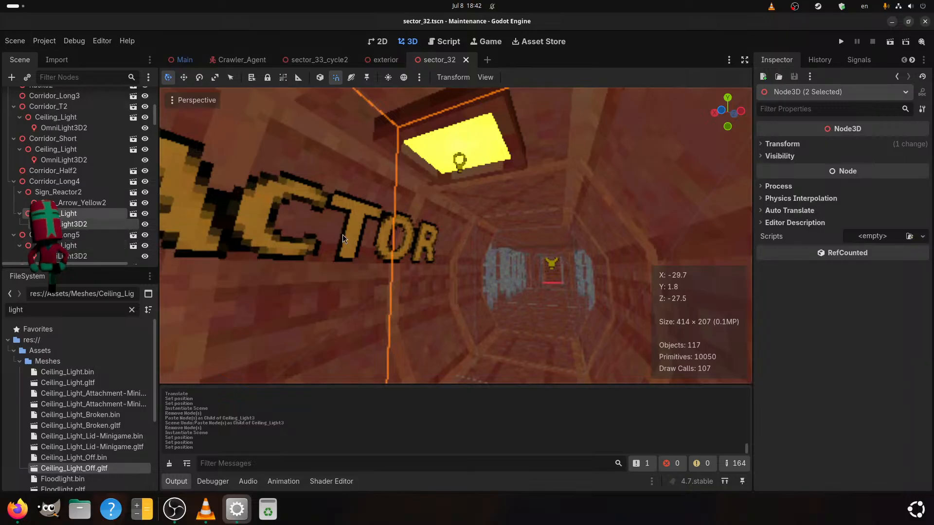
key("Delete")
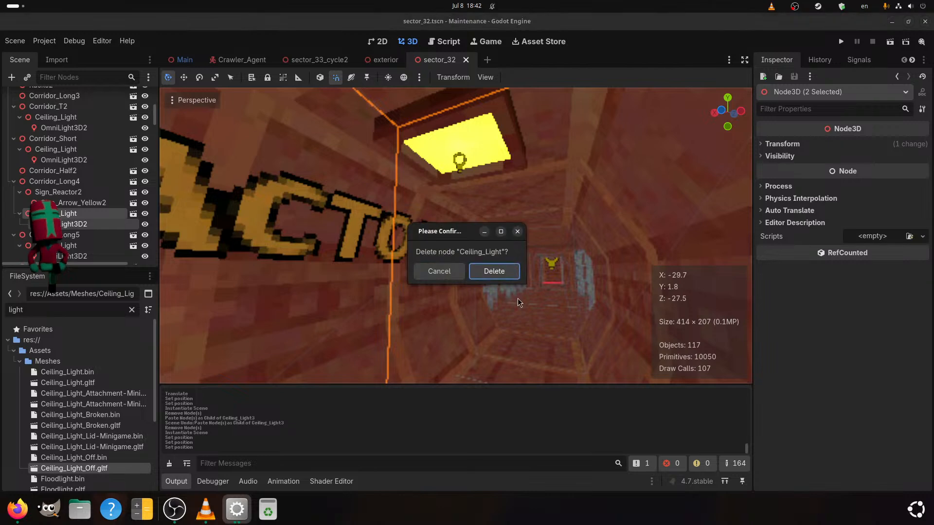
left_click(503, 276)
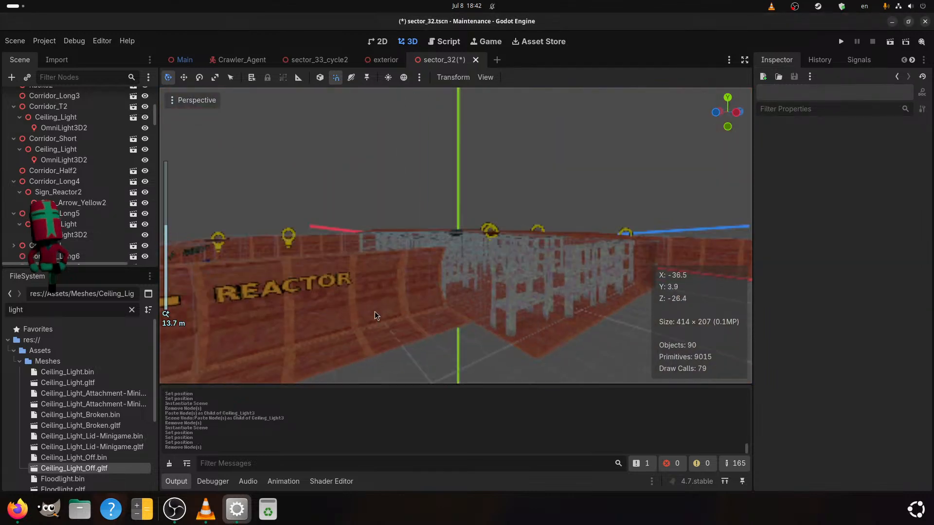
Add Ceiling_Light_Broken.gltf as a child of Corridor_Long4
left_click(355, 306)
scroll(78, 452, "down", 1)
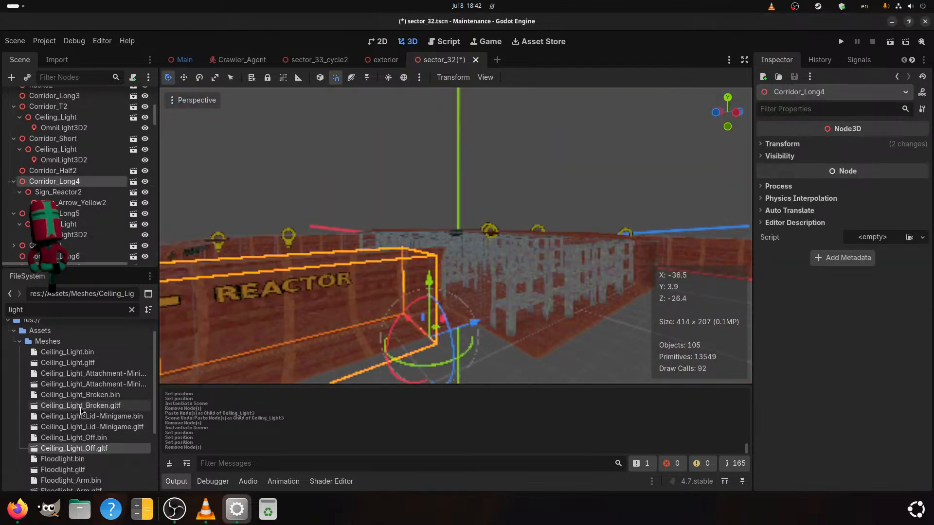
left_click_drag(80, 405, 79, 170)
Move Ceiling_Light_Broken lengthwise along Corridor_Long4 to just beyond the end of the Reactor sign and save the scene
scroll(335, 321, "up", 2)
left_click_drag(475, 345, 441, 361)
middle_click_drag(474, 339, 517, 368)
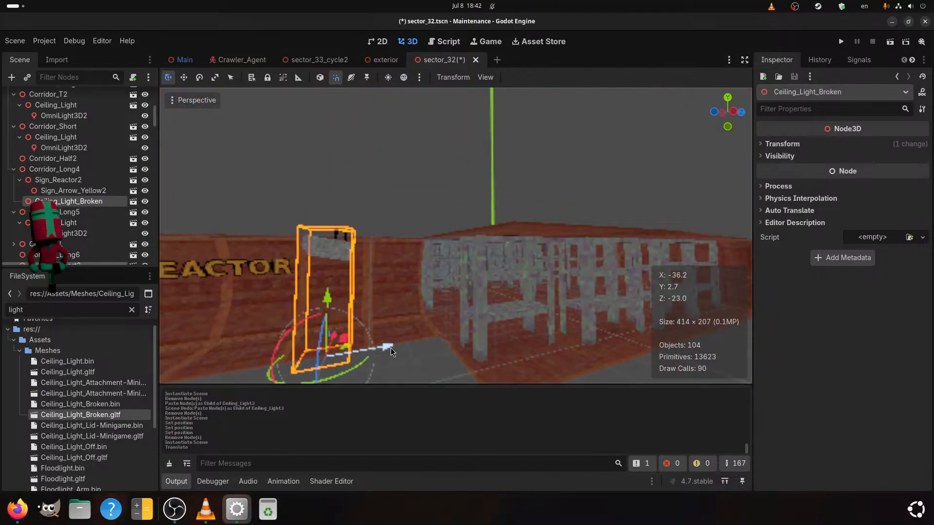
middle_click_drag(390, 348, 486, 364)
mouse_move(501, 366)
left_mouse_down()
mouse_move(468, 362)
mouse_move(486, 359)
left_mouse_up()
scroll(513, 352, "up", 4)
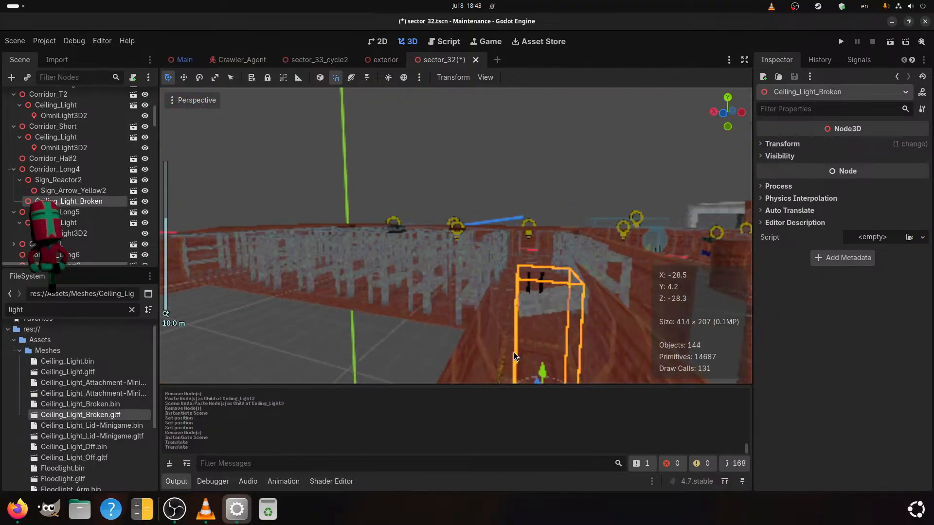
scroll(535, 304, "up", 2)
middle_click_drag(534, 303, 483, 313)
scroll(501, 296, "down", 2)
key("ctrl+s")
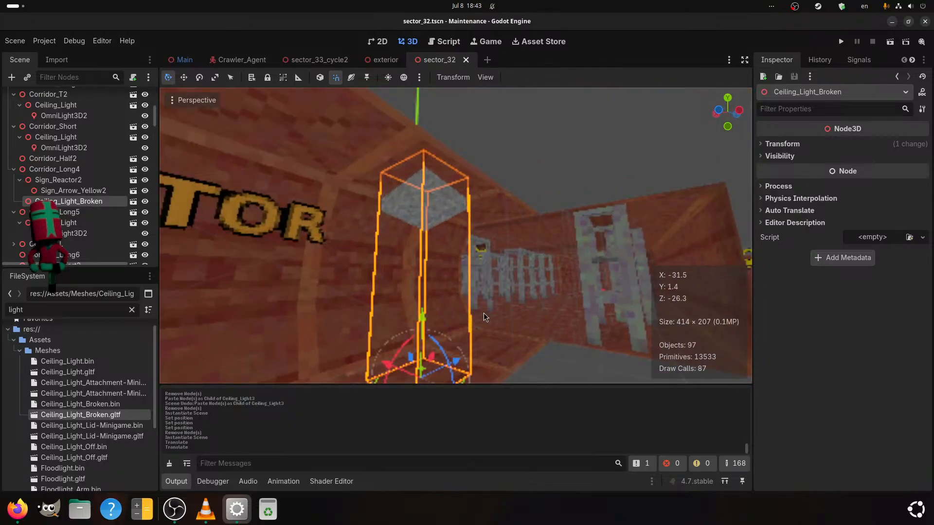
key("ctrl+l")
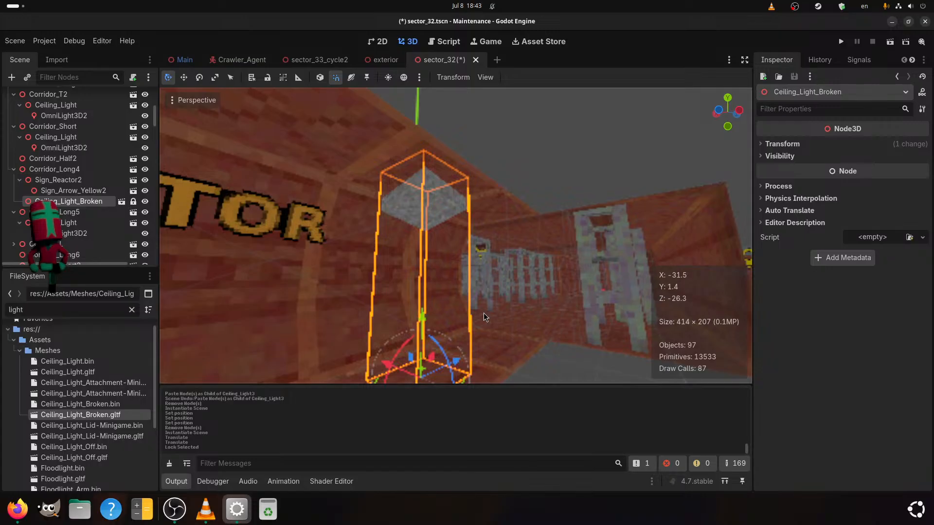
left_click(136, 201)
key("ctrl+s")
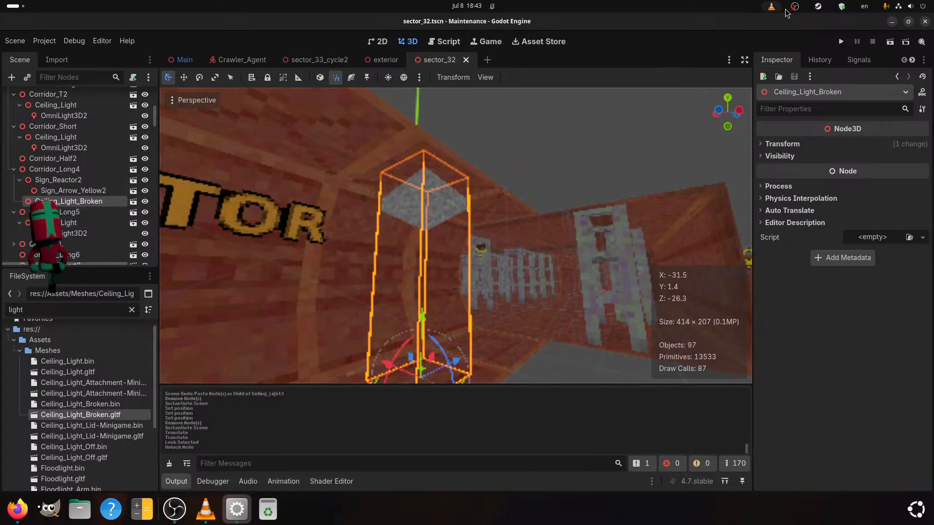
Launch Blender and open the recent file PSX_Assets_Megastructure.blend
left_click(817, 6)
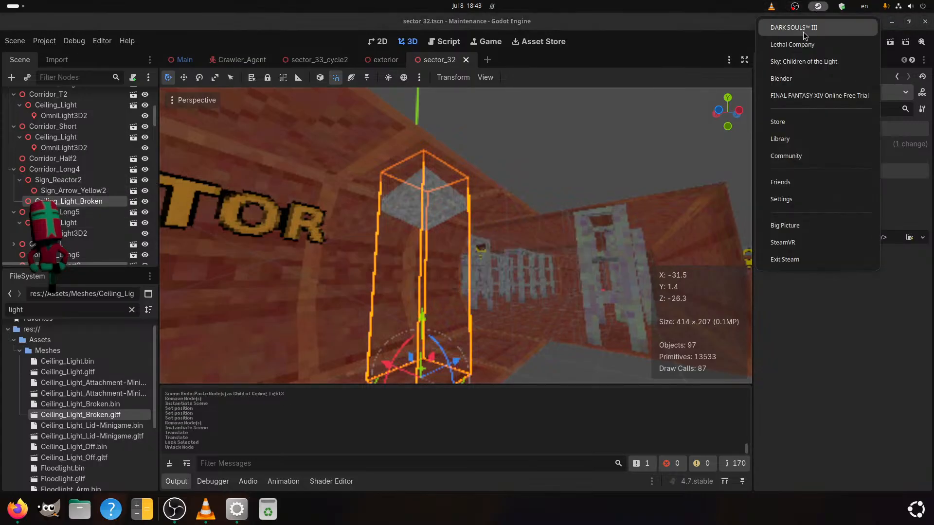
left_click(797, 81)
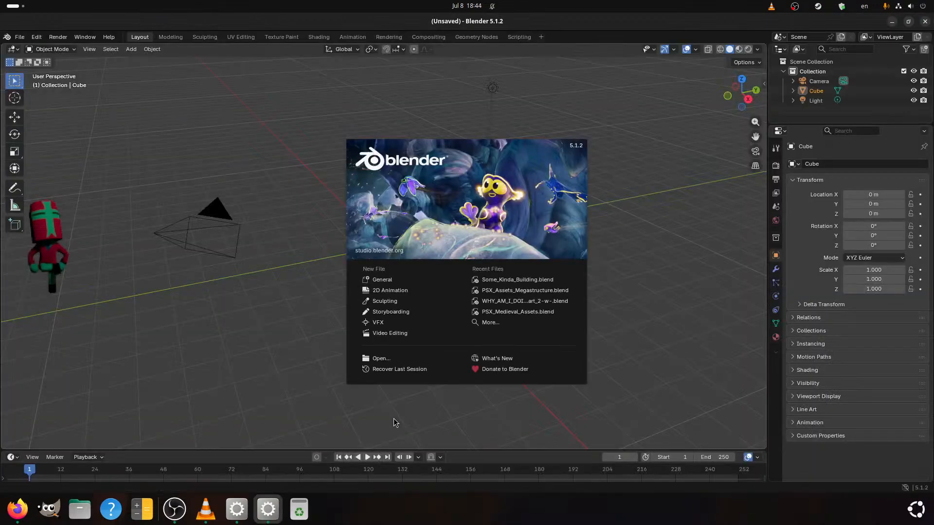
left_click(506, 291)
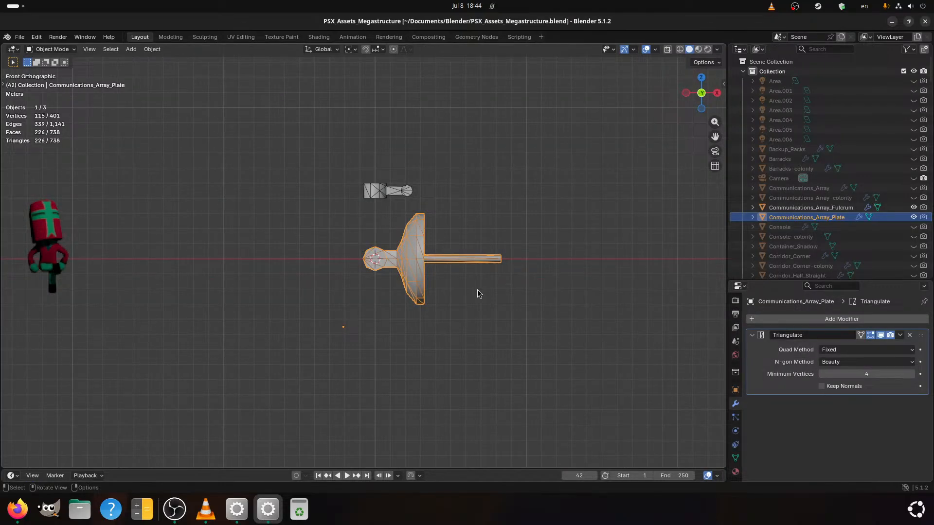
Hide Communications_Array_Plate and Communications_Array_Fulcrum, and filter the scene objects for "broke"
middle_click_drag(477, 290, 476, 261)
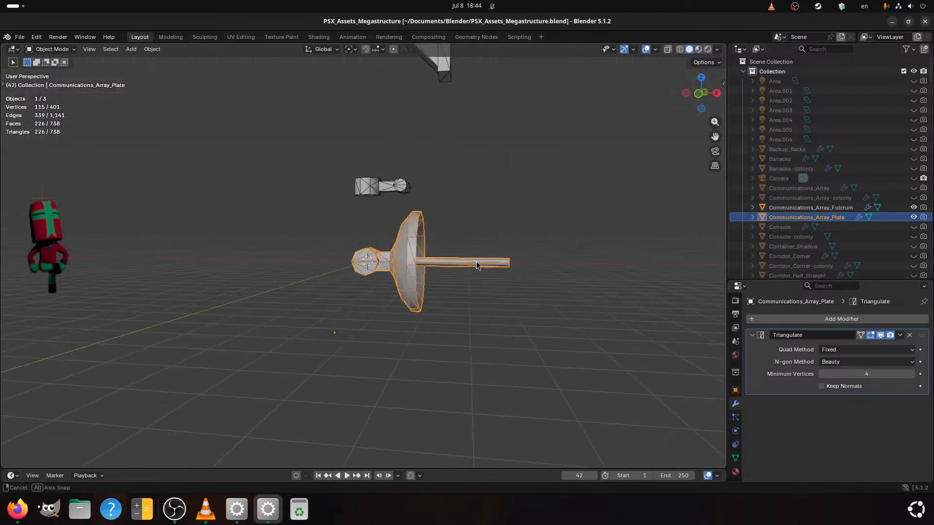
left_click(914, 217)
left_click(914, 208)
left_click(823, 49)
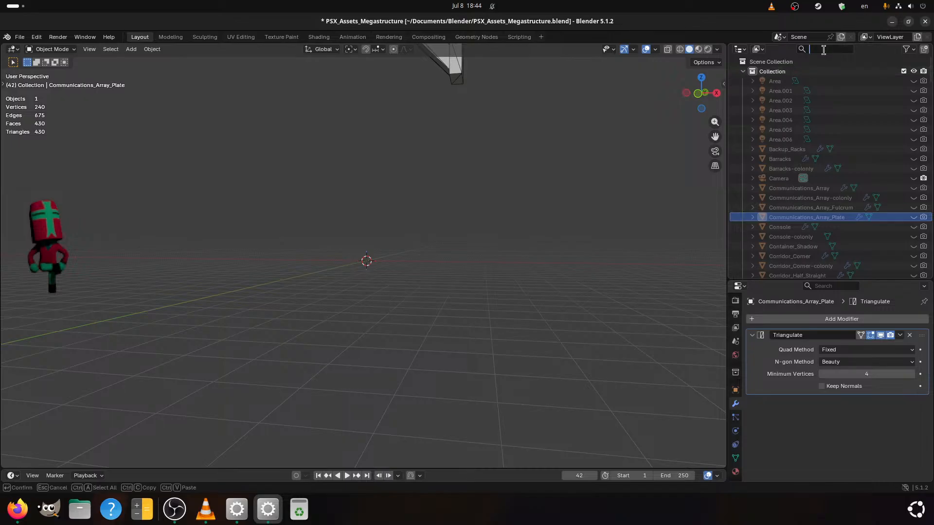
type("broke")
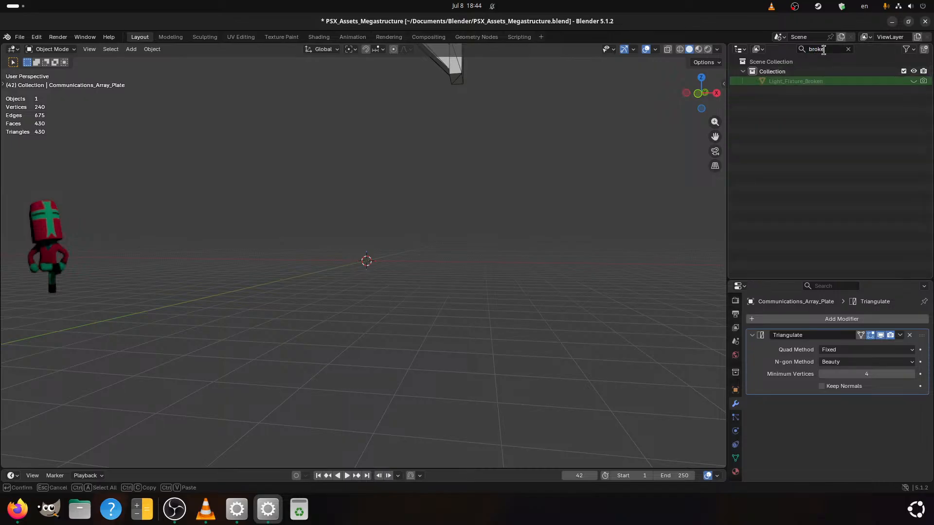
Unhide the Light_Fixture_Broken object in the viewport and save the file
left_click(913, 81)
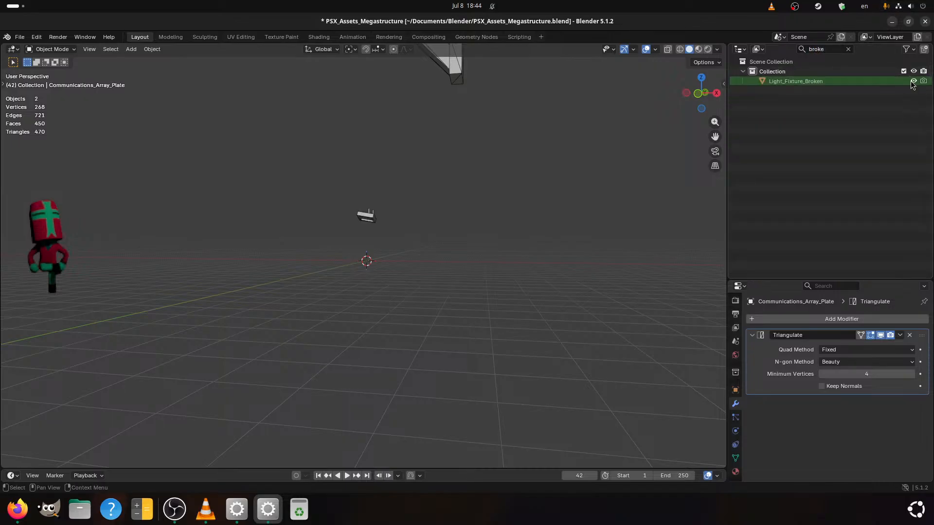
middle_click_drag(527, 256, 351, 94)
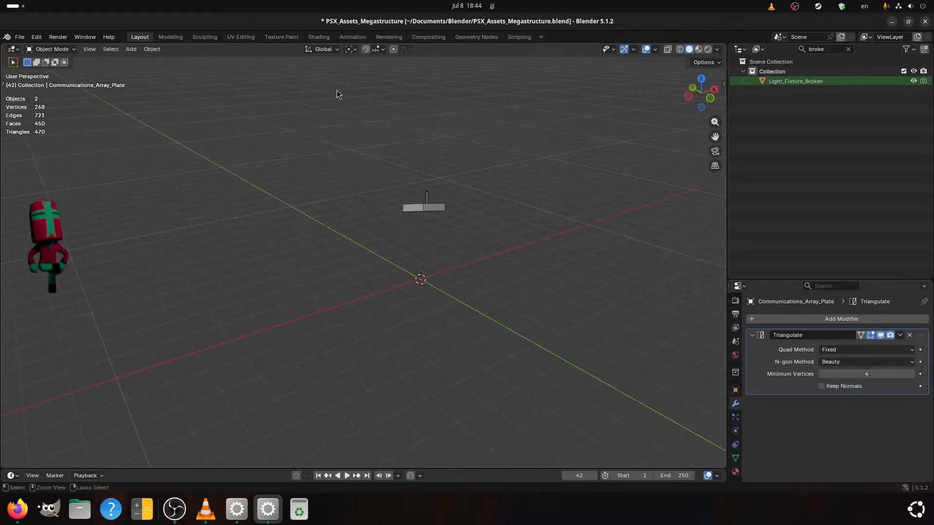
key("ctrl+s")
Switch to the UV Editing workspace and display the PSX_Megastructure_Atlas0_HiRes.png image in the UV editor
left_click(251, 39)
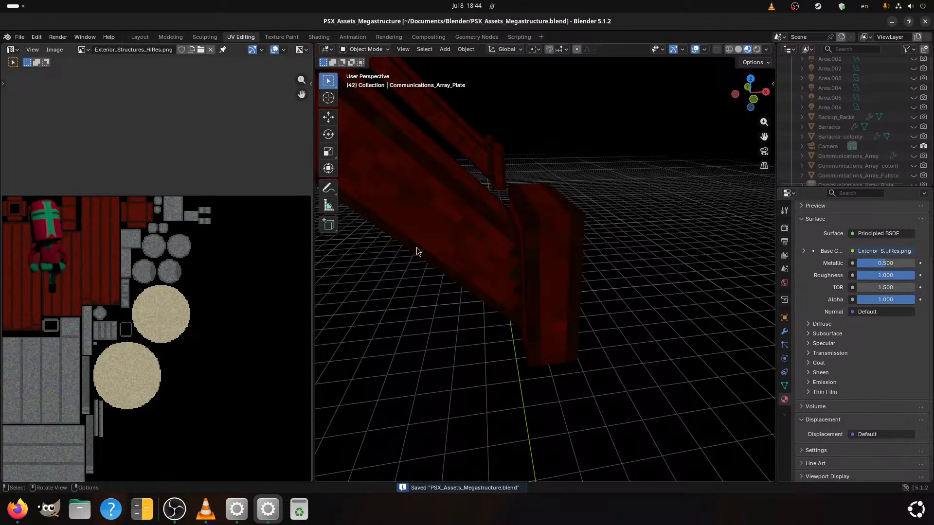
left_click(80, 50)
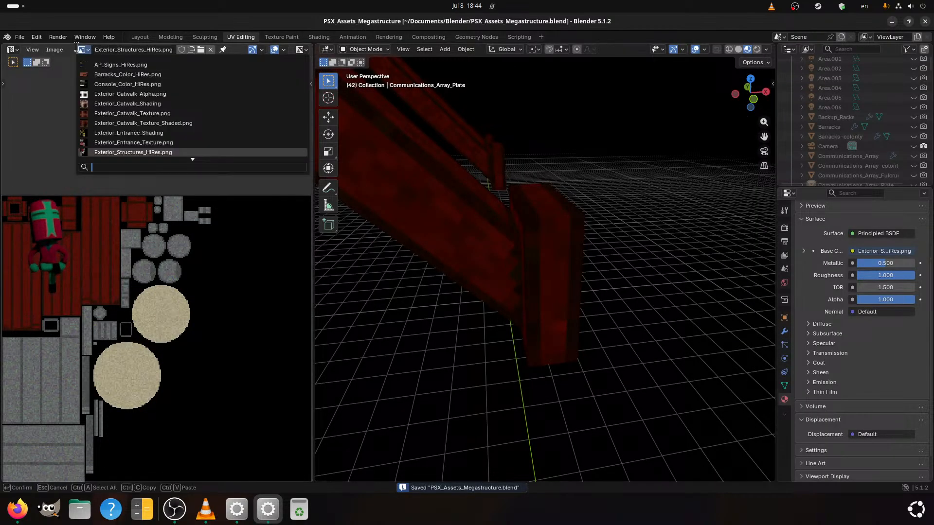
scroll(96, 138, "up", 8)
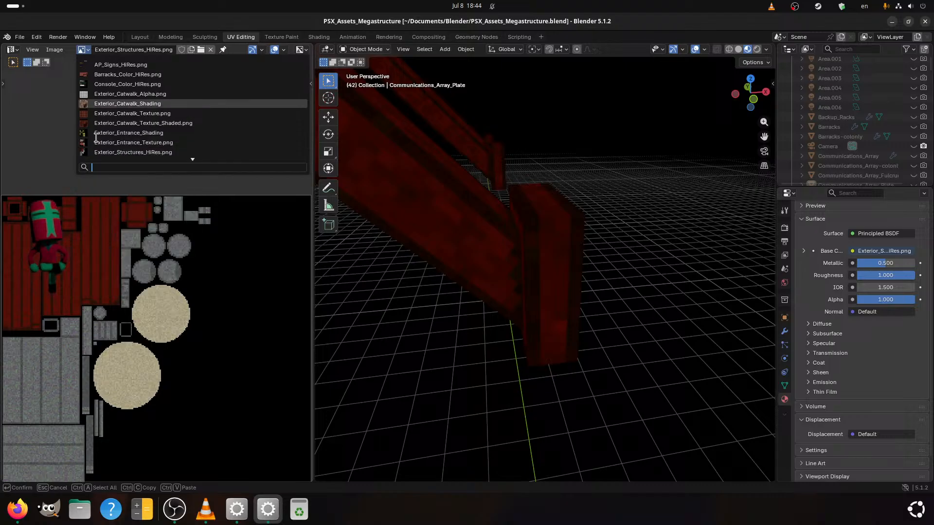
scroll(96, 138, "down", 12)
scroll(96, 138, "down", 9)
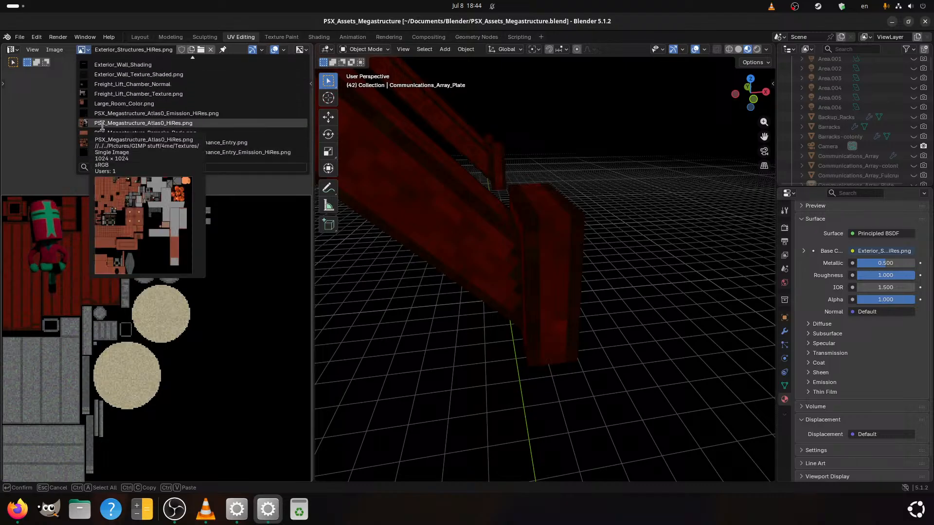
left_click(101, 123)
scroll(146, 291, "down", 4)
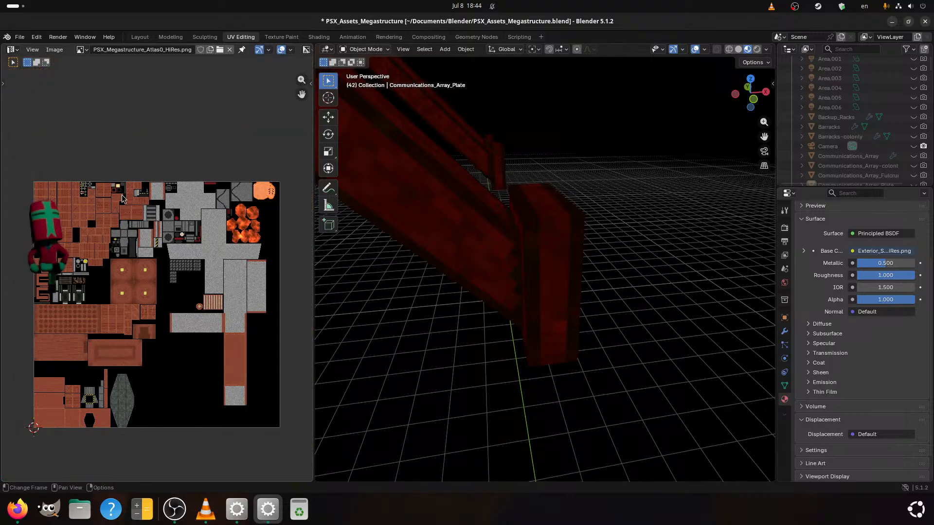
scroll(440, 272, "down", 7)
Filter the outliner by "brok", select only Light_Fixture_Broken, enter Edit Mode on it and save the file
middle_click_drag(421, 288, 470, 267)
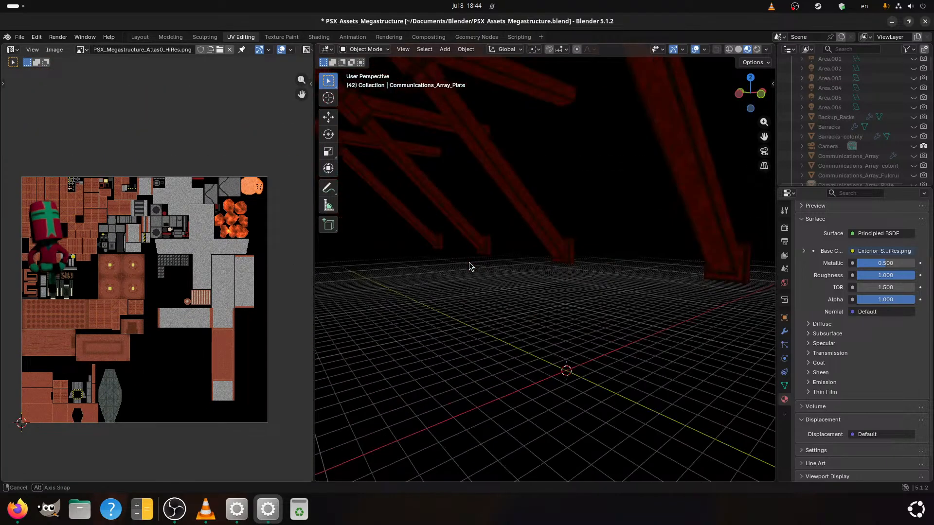
key("a")
scroll(521, 359, "up", 3)
middle_click_drag(568, 445, 518, 395, "shift")
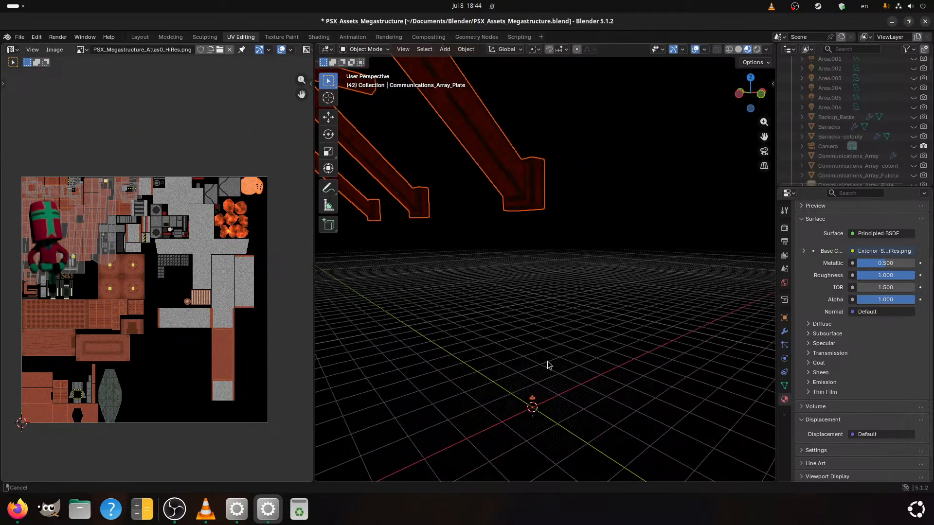
scroll(901, 84, "up", 2)
left_click(851, 50)
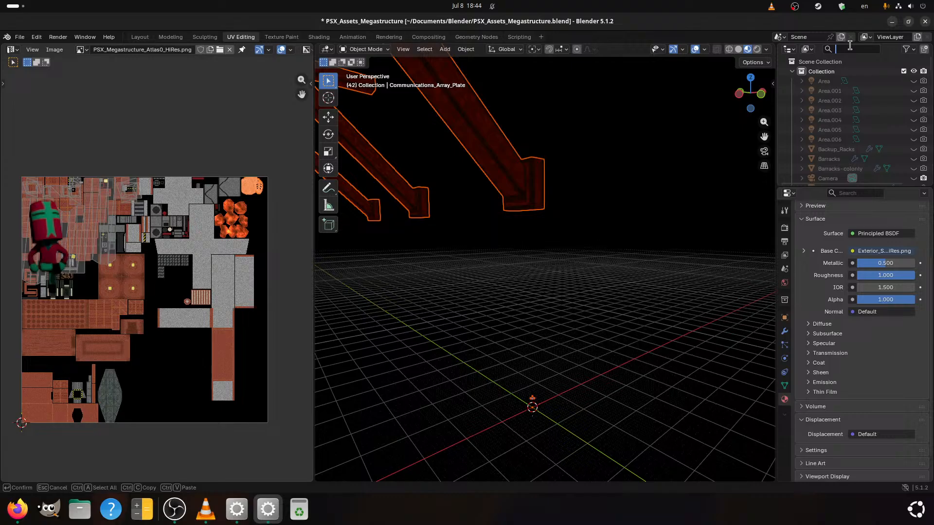
type("bro")
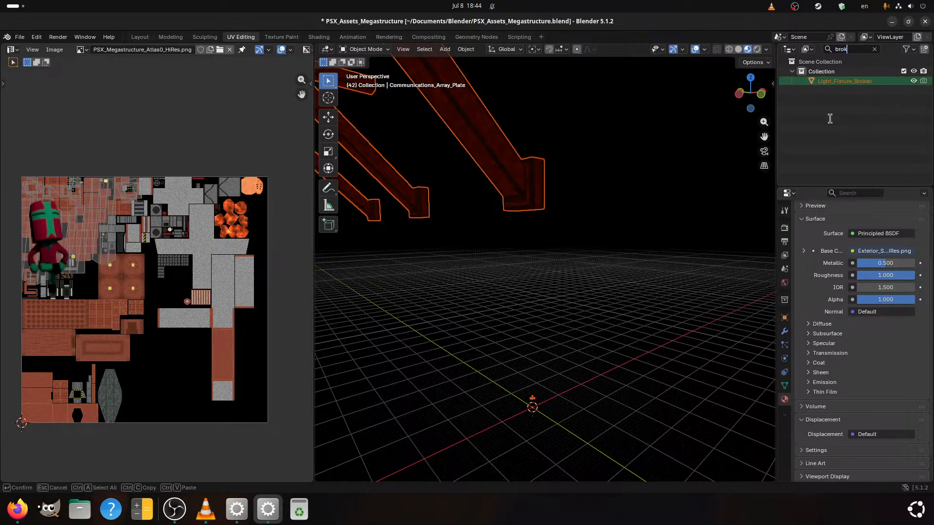
type("k")
key("Return")
left_click(869, 83)
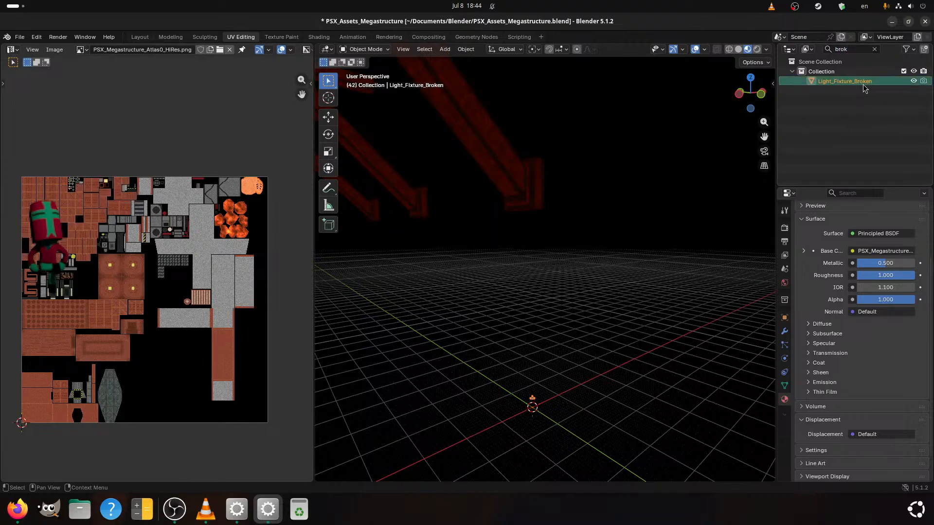
key("Tab")
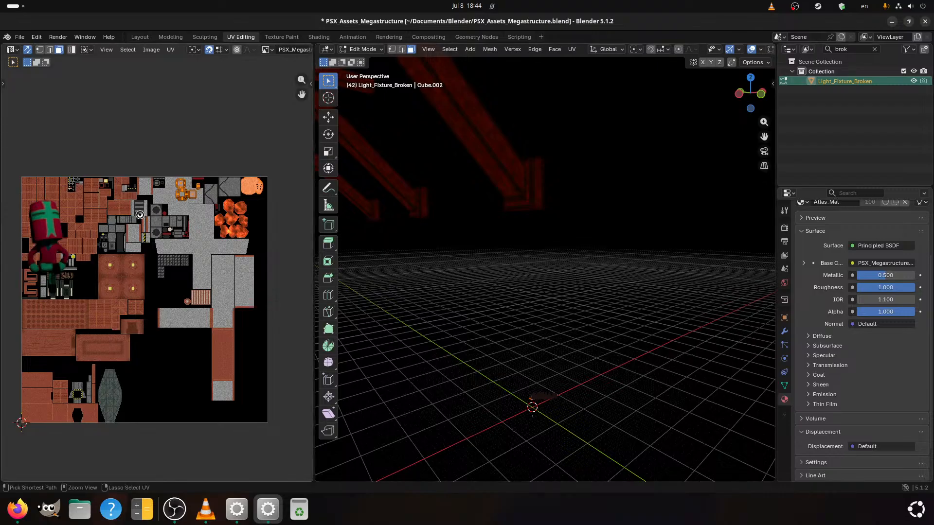
key("ctrl+s")
Move the fixture's whole UV layout by about -0.319 in X and -0.030 in Y, towards the lamp textures on the atlas
scroll(157, 349, "up", 5)
middle_click_drag(179, 349, 120, 323)
scroll(206, 343, "up", 2)
key("g")
left_click(212, 354)
scroll(212, 355, "up", 2)
middle_click_drag(208, 312, 187, 224)
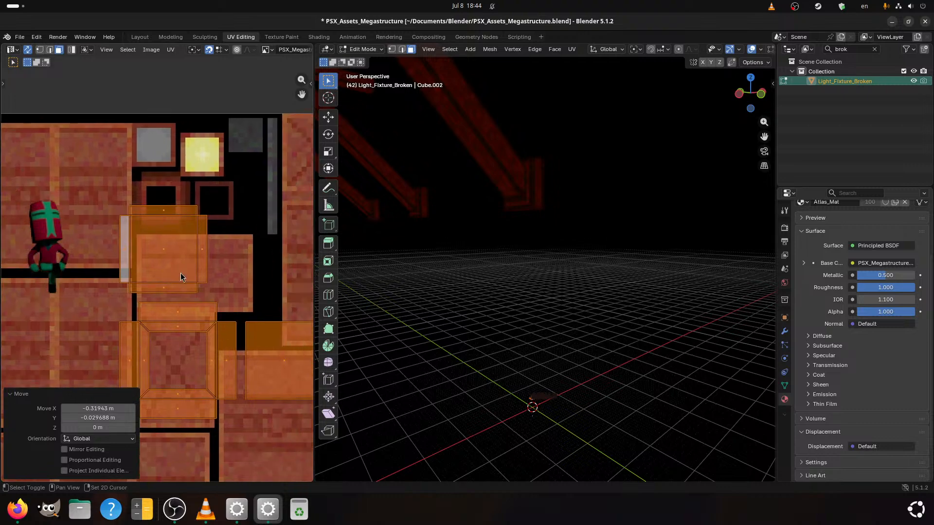
Select the UVs of the fixture's light panel and its inner rim and center them over the grey lamp square
middle_click_drag(613, 389, 632, 344)
scroll(633, 344, "up", 4)
middle_click_drag(665, 386, 606, 356, "shift")
scroll(623, 350, "up", 2)
scroll(611, 356, "up", 2)
left_click(605, 351)
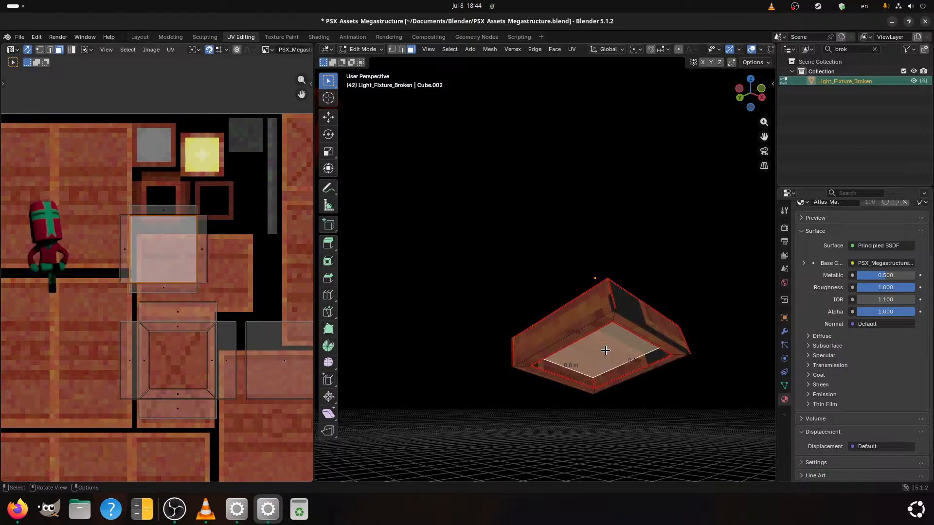
left_click_drag(107, 300, 259, 201)
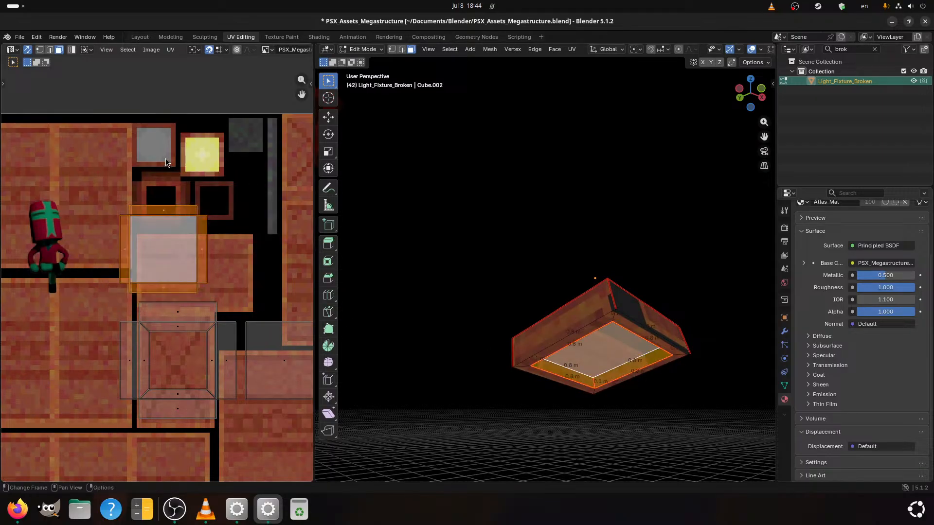
left_click_drag(143, 258, 150, 170)
scroll(215, 224, "up", 3)
scroll(215, 232, "up", 3)
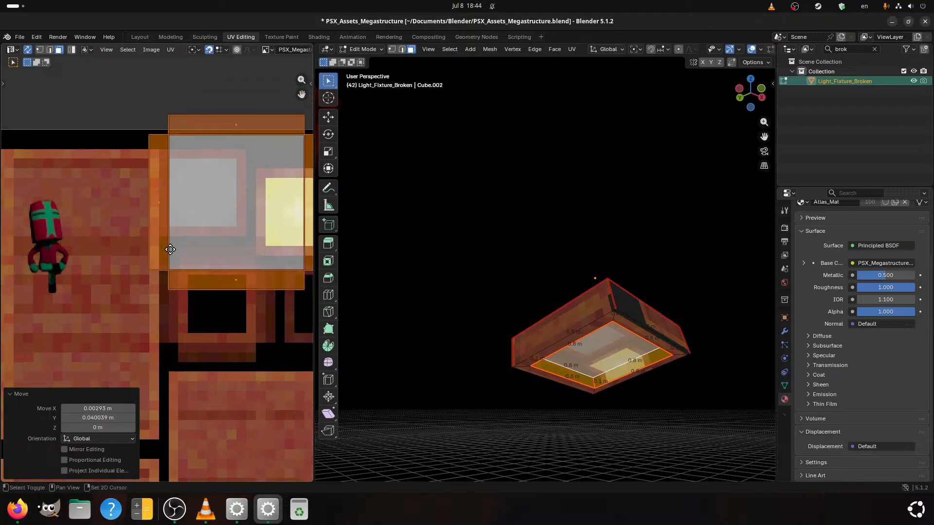
key("g")
left_click(220, 200)
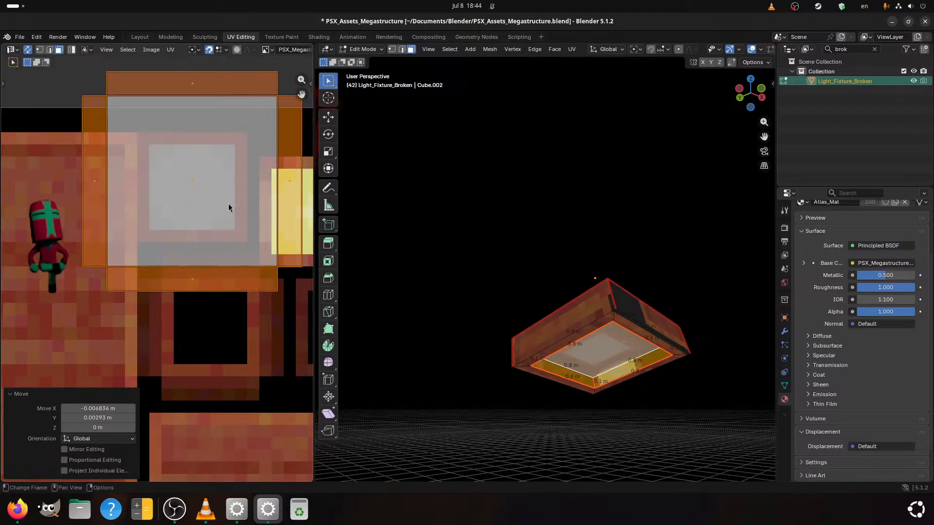
Scale the light panel UVs to about 0.507, align them with the framed grey square and save the file
scroll(210, 237, "up", 1)
key("s")
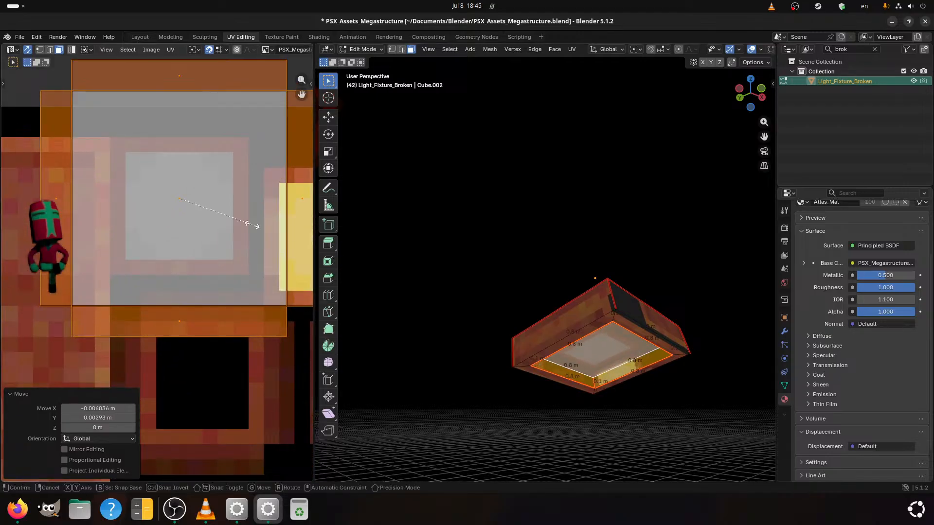
left_click(217, 209)
key("g")
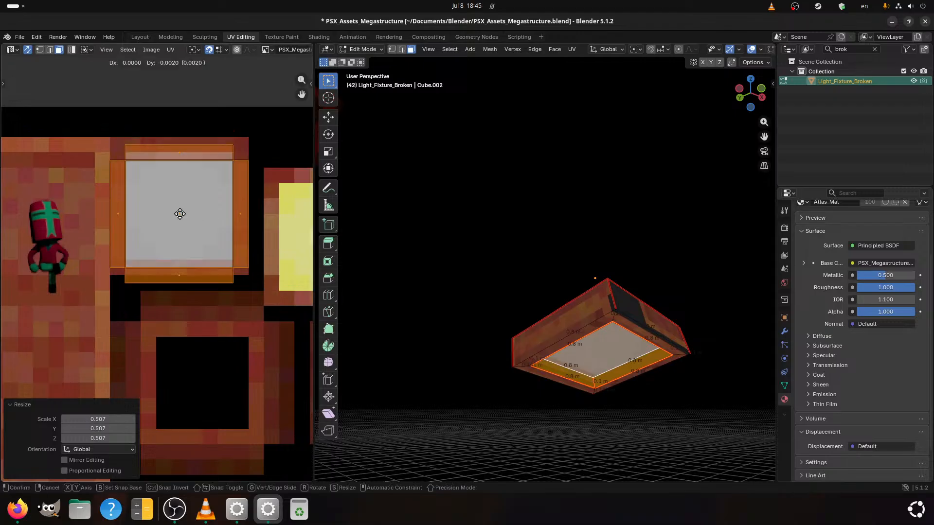
left_click(179, 207)
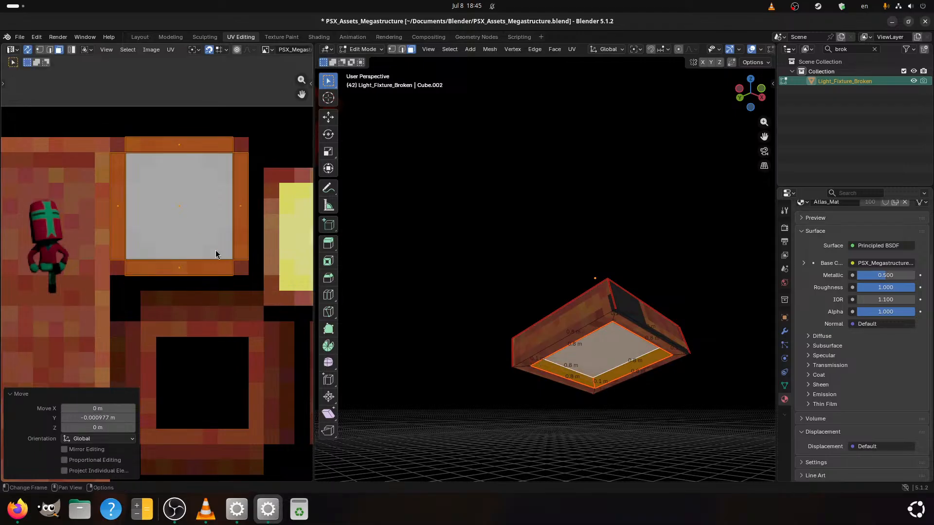
scroll(215, 250, "down", 3)
key("ctrl+s")
Select the UV island of the fixture's outer frame and sides and move it over the hollow red frame texture
scroll(195, 275, "up", 1)
middle_click_drag(194, 275, 166, 244)
scroll(167, 245, "down", 3)
middle_click_drag(206, 325, 232, 267)
scroll(174, 285, "up", 1)
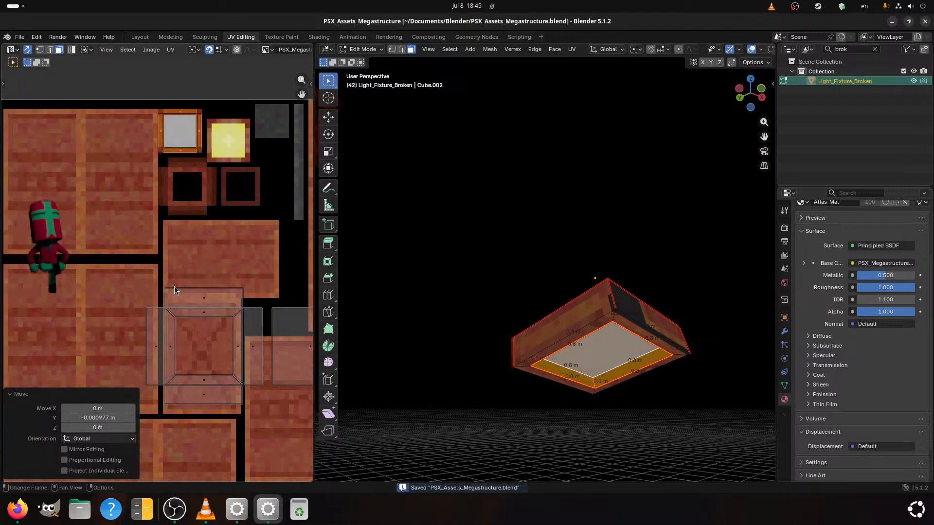
left_click_drag(111, 252, 258, 443)
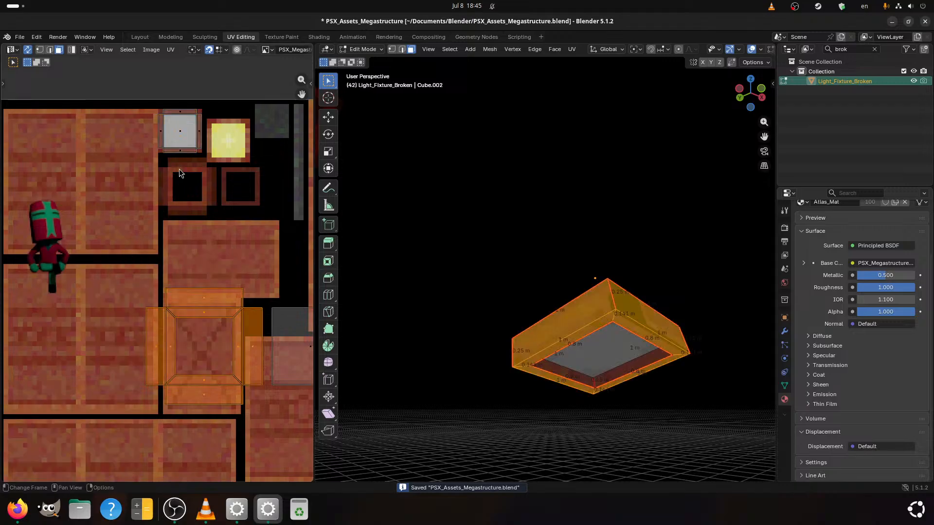
key("g")
left_click(184, 188)
scroll(214, 189, "up", 2)
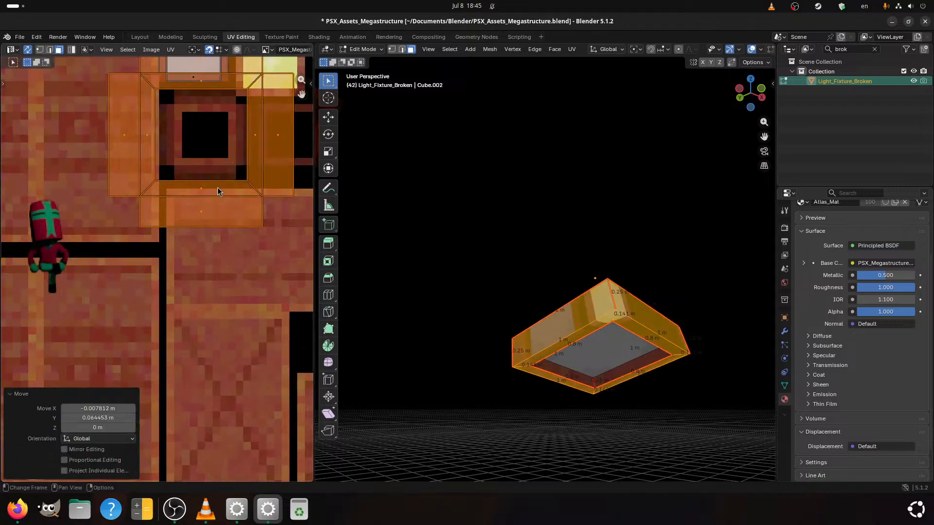
Scale the outer frame UVs to about 0.541 and shift them about 0.001 along X to line up with the texture
middle_click_drag(241, 190, 226, 333)
scroll(225, 336, "up", 2)
key("s")
left_click(243, 354)
key("g")
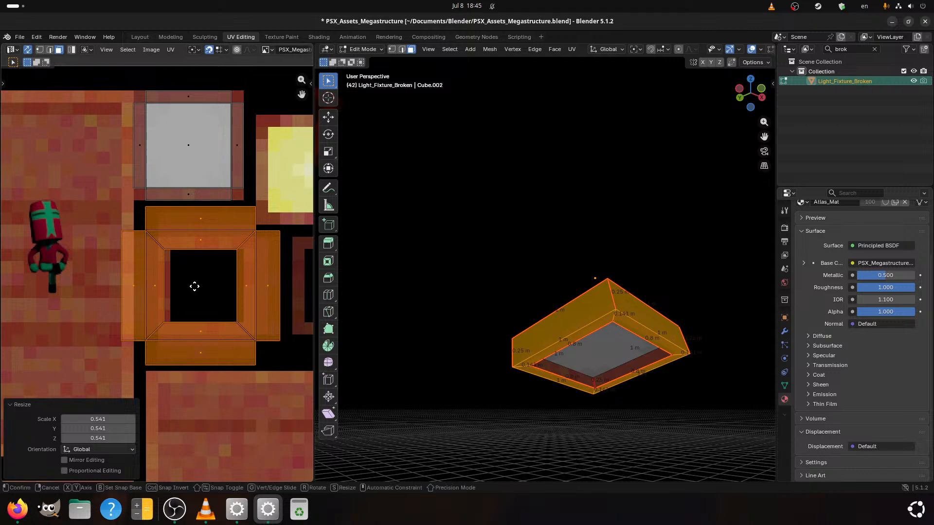
key("x")
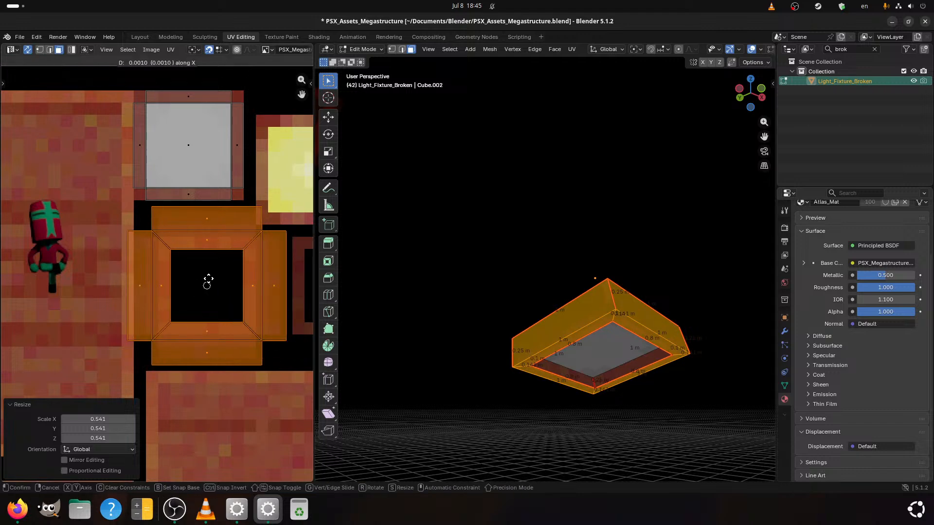
left_click(208, 281)
scroll(209, 282, "up", 1)
middle_click_drag(199, 275, 178, 263, "shift")
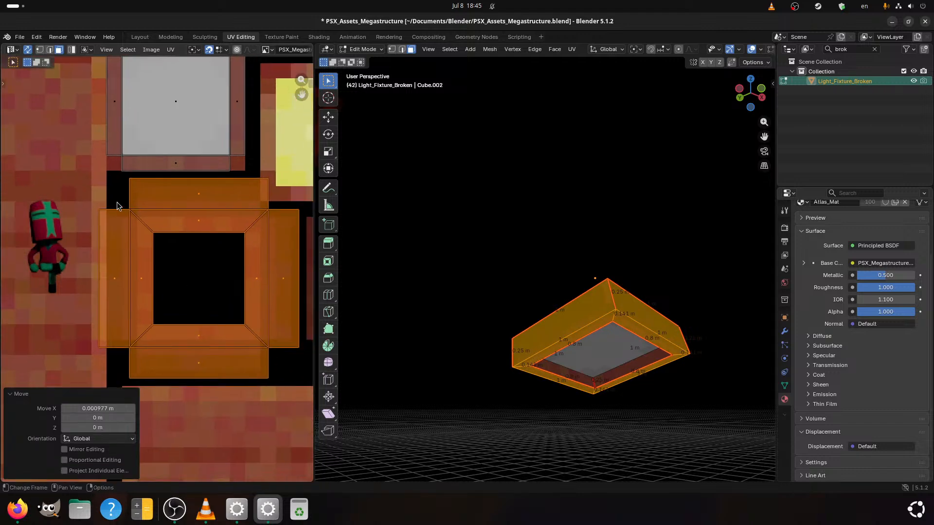
Move the frame island's upper-left corner vertex and the left strip's upper outer vertex onto the texture's pixel edges
key("1")
left_click_drag(116, 202, 145, 225)
scroll(146, 225, "up", 1)
key("g")
left_click(140, 209)
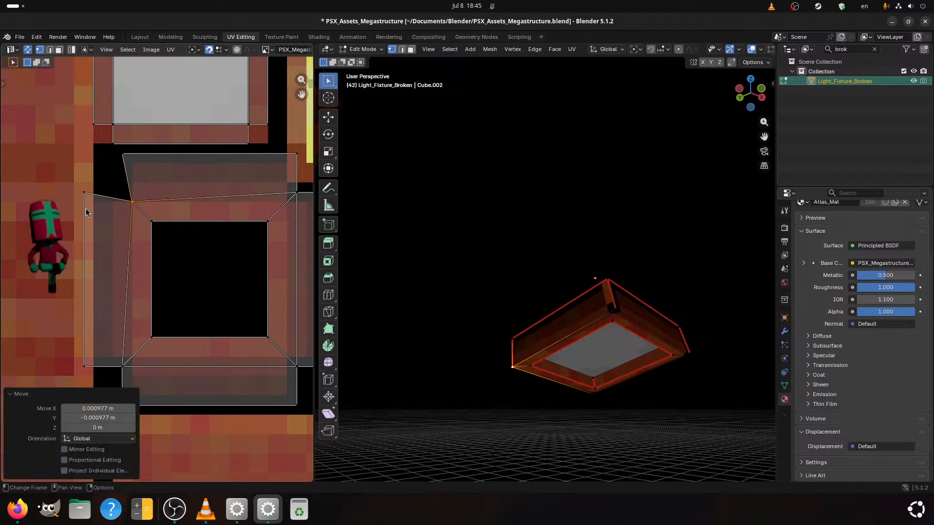
left_click(86, 204)
key("g")
left_click(101, 206)
key("g")
left_click(92, 206)
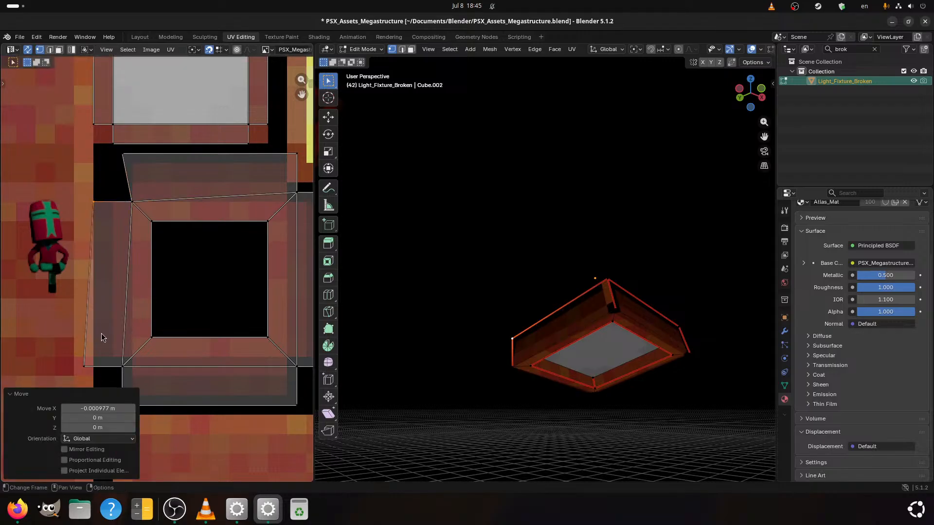
Align the left strip's lower outer vertex and the frame's lower-left corner vertex with the texture's edges
left_click(92, 364)
left_click(93, 357)
left_click(126, 364)
key("g")
left_click(130, 357)
middle_click_drag(157, 400, 106, 335)
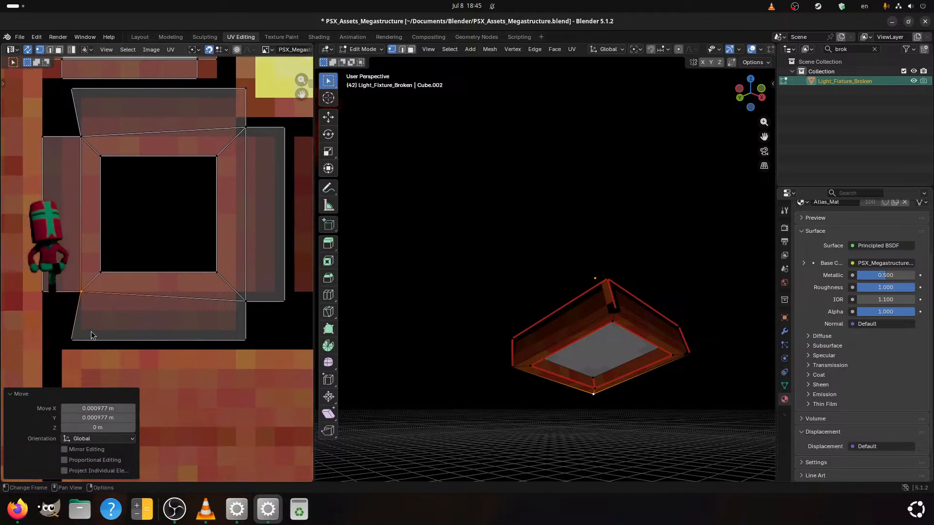
Move the lower strip's two outer UV vertices inward to match the edges of the frame texture
left_click(77, 326)
key("g")
left_click(88, 333)
left_click(235, 339)
key("g")
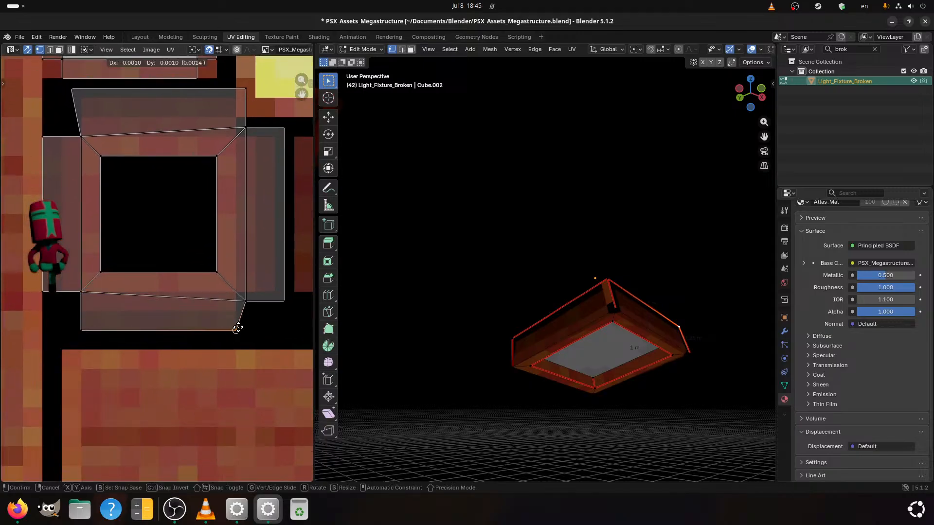
left_click(235, 323)
Move the frame's lower-right corner vertex and the right strip's lower outer vertex onto the texture's edges
left_click(236, 290)
key("g")
left_click(237, 290)
left_click(282, 300)
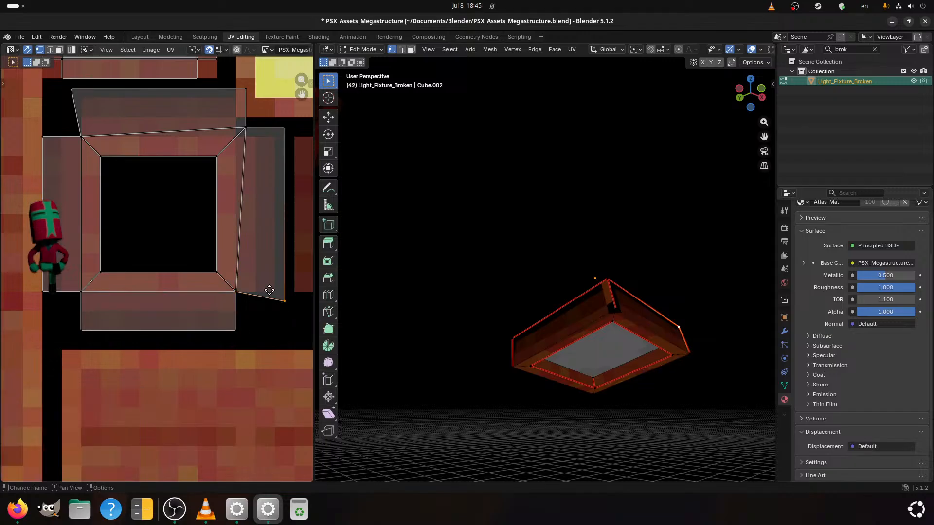
key("g")
left_click(277, 288)
Move the right strip's upper outer vertex and the frame's upper-right corner vertex onto the texture's edges
left_click(273, 156)
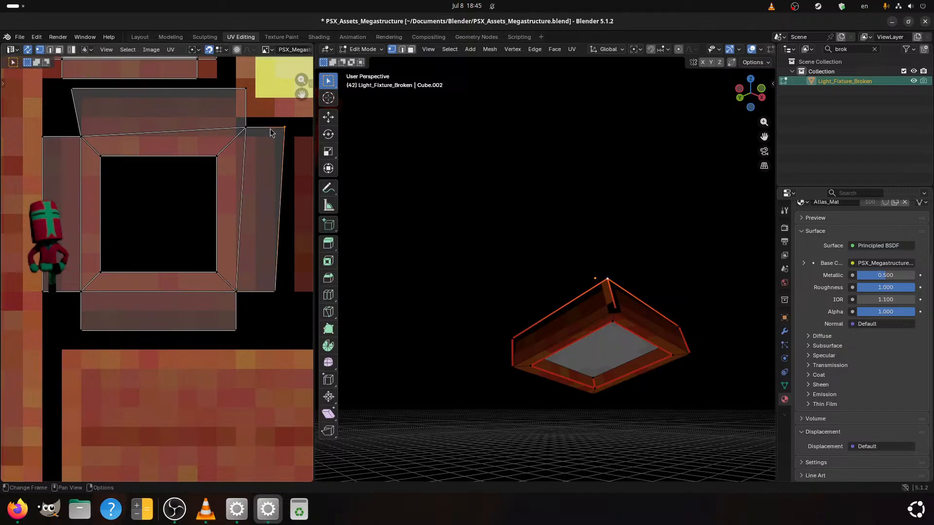
key("g")
left_click(242, 139)
key("g")
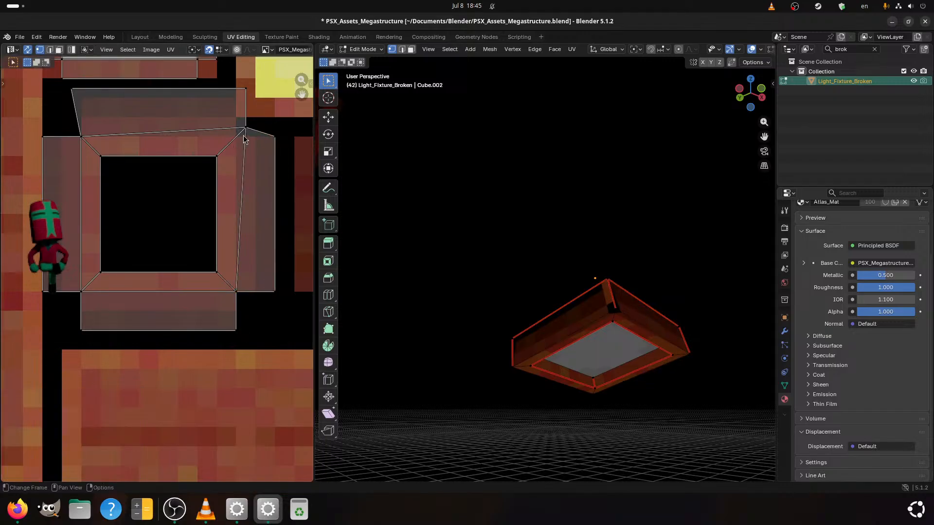
left_click(236, 138)
Move the upper strip's two outer UV vertices inward so the strip matches the frame texture
left_click(249, 90)
key("g")
left_click(236, 98)
left_click(66, 96)
key("g")
left_click(92, 112)
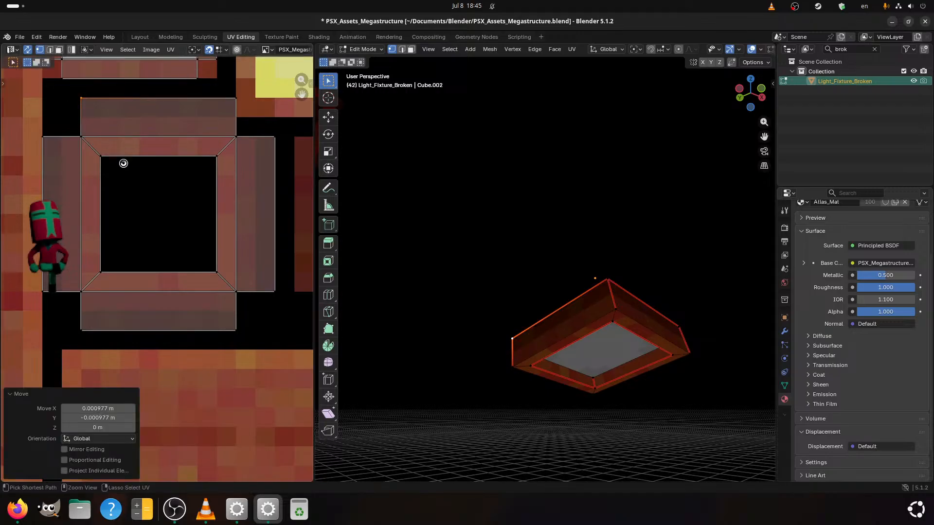
Save the file, then move the large square face's UV island onto the small dark frame texture beneath the yellow lamp
key("ctrl+s")
scroll(175, 202, "down", 4)
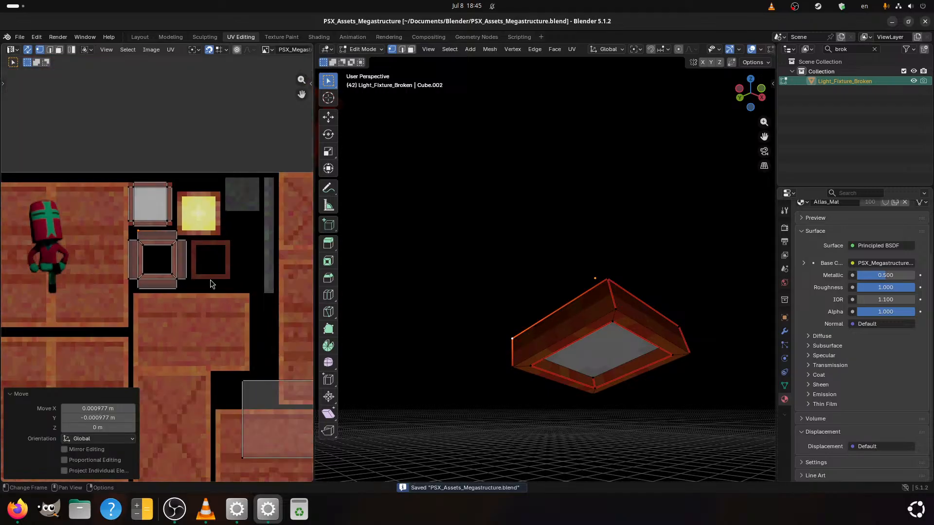
scroll(197, 263, "down", 4)
key("3")
left_click(157, 337)
scroll(130, 240, "up", 1)
middle_click_drag(129, 241, 161, 270)
key("g")
left_click(99, 214)
scroll(98, 214, "up", 2)
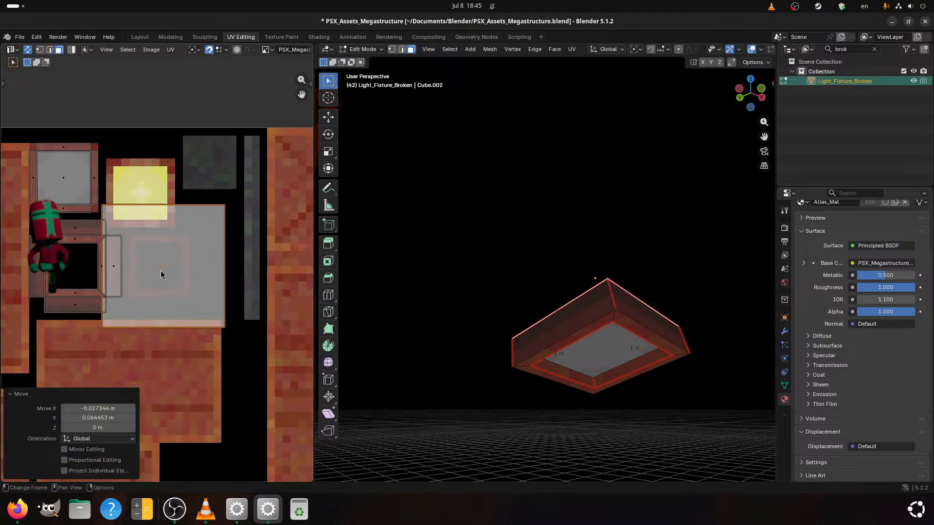
Scale the square face's UV island to 0.478 and nudge it to line up with the small frame texture
scroll(162, 275, "up", 2)
key("s")
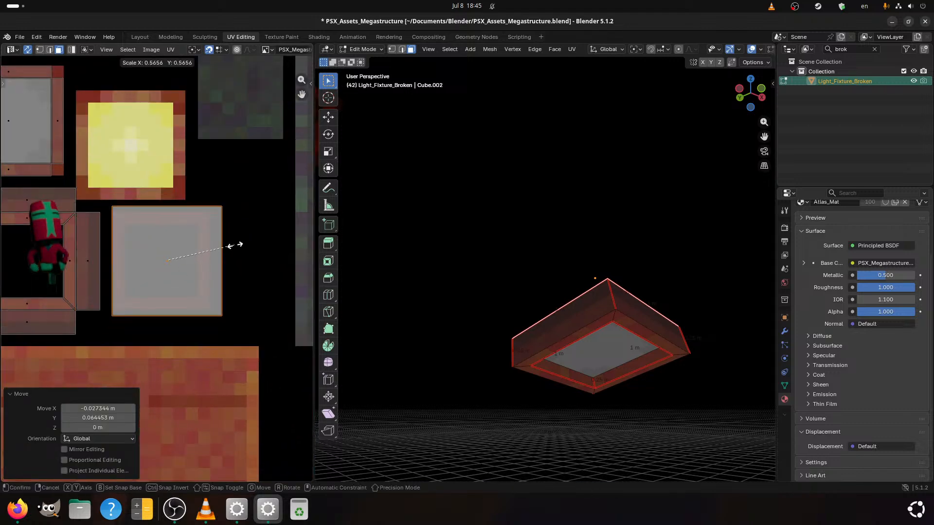
left_click(221, 249)
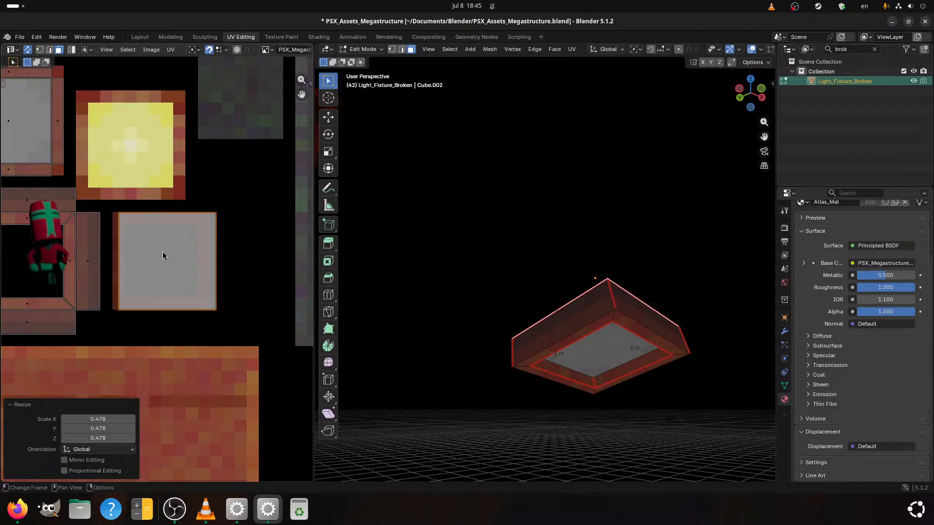
key("g")
left_click(162, 252)
Move the three narrow strip UV islands into the gap beside the small frame texture and save the file
scroll(160, 262, "down", 5)
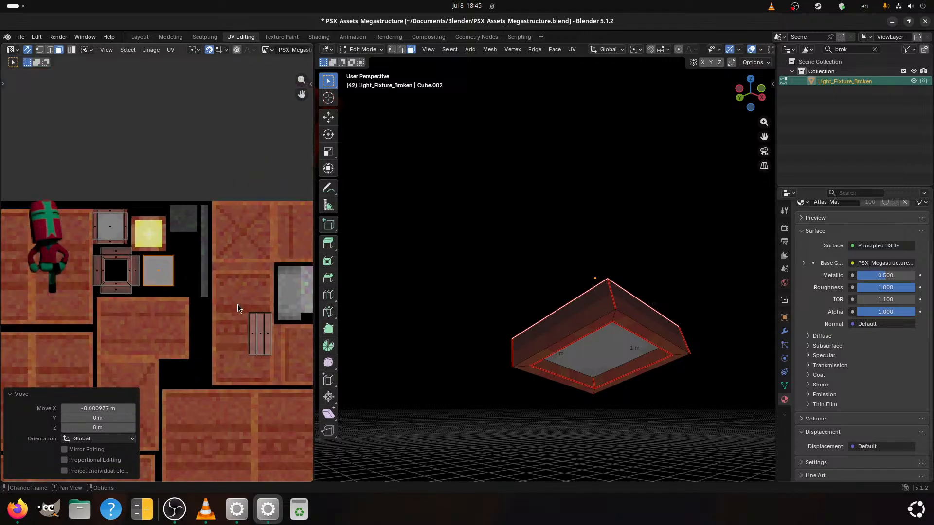
left_click_drag(305, 308, 247, 339)
scroll(228, 253, "up", 2)
key("g")
left_click(206, 255)
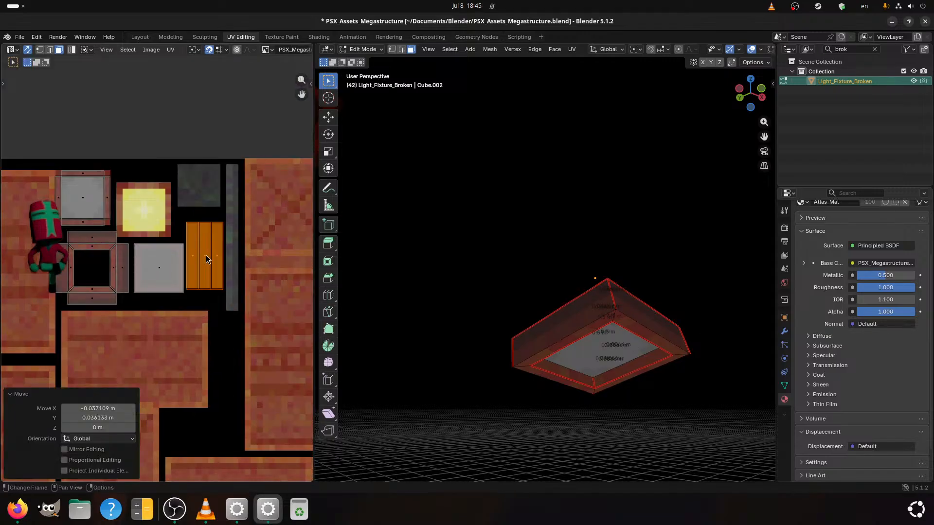
key("ctrl+s")
Scale the three strip UV islands down to 0.528 so they fit the empty gap
scroll(223, 259, "up", 3)
scroll(250, 268, "right", 3)
key("s")
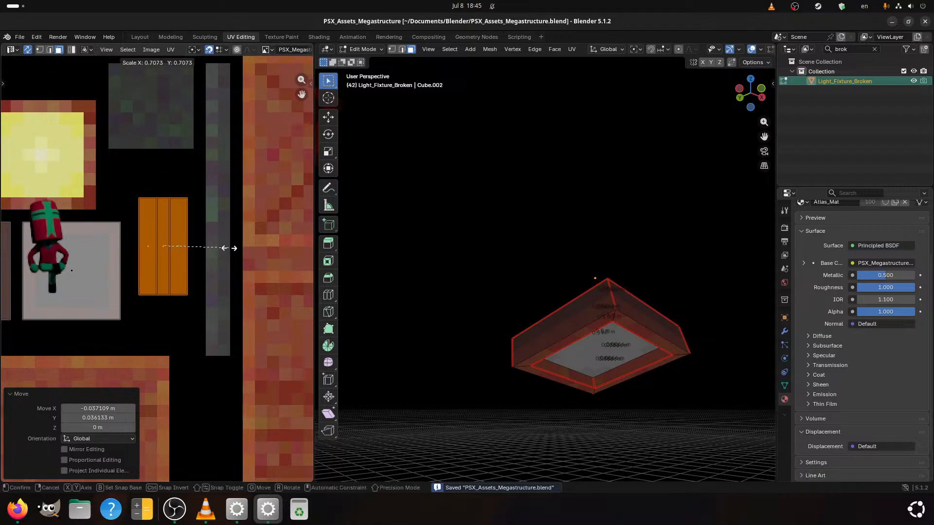
left_click(210, 250)
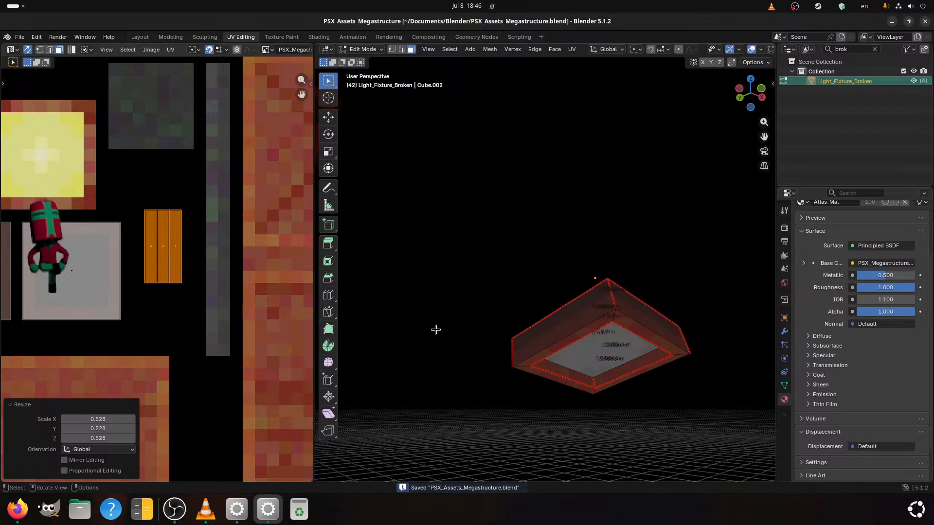
Return to the Layout workspace and clear the outliner's search filter
left_click(140, 37)
scroll(377, 200, "up", 1)
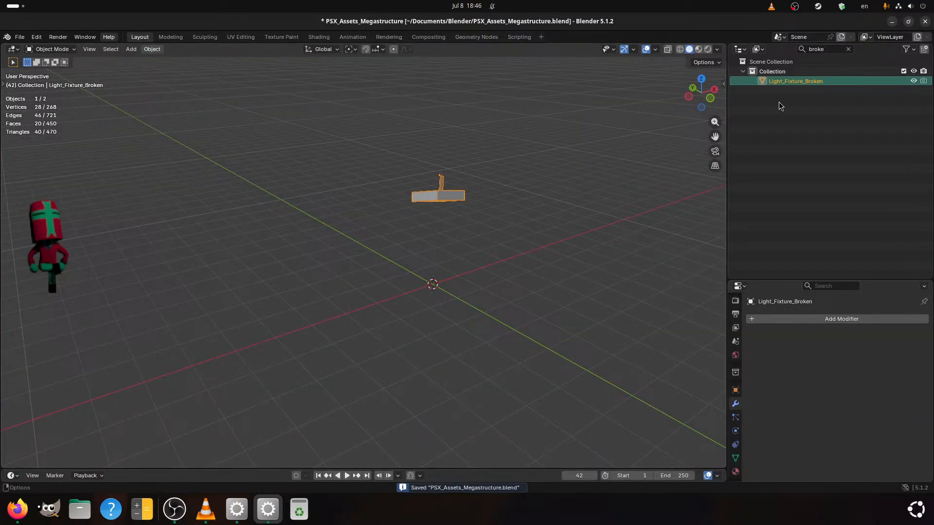
left_click(848, 49)
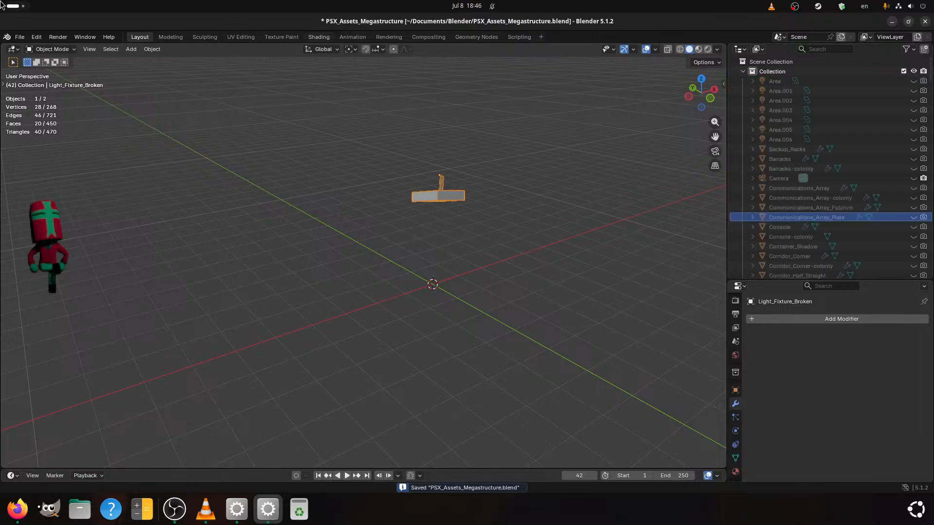
Start a glTF 2.0 export of Light_Fixture_Broken and check the export's Include, Transform and Material options
left_click(19, 37)
mouse_move(75, 186)
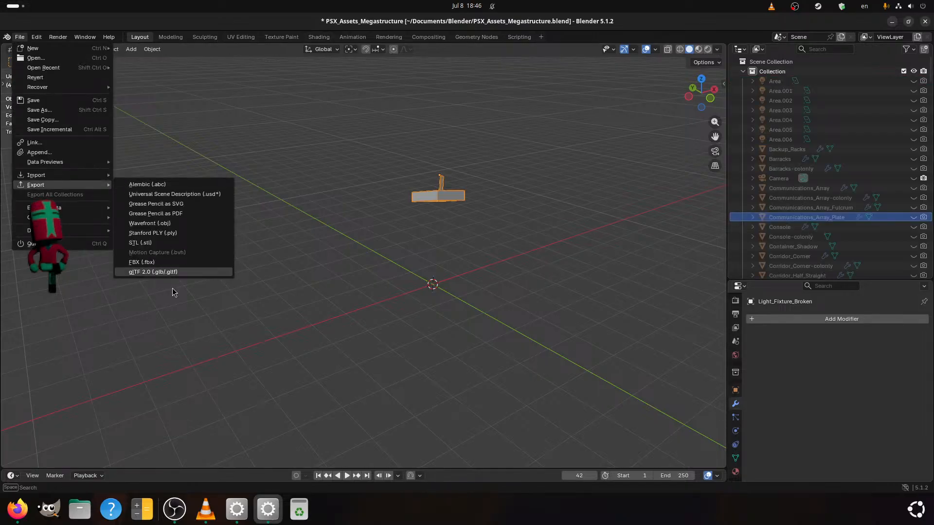
left_click(185, 272)
left_click(592, 307)
left_click(587, 305)
left_click(573, 312)
left_click(592, 343)
left_click(583, 306)
left_click(574, 305)
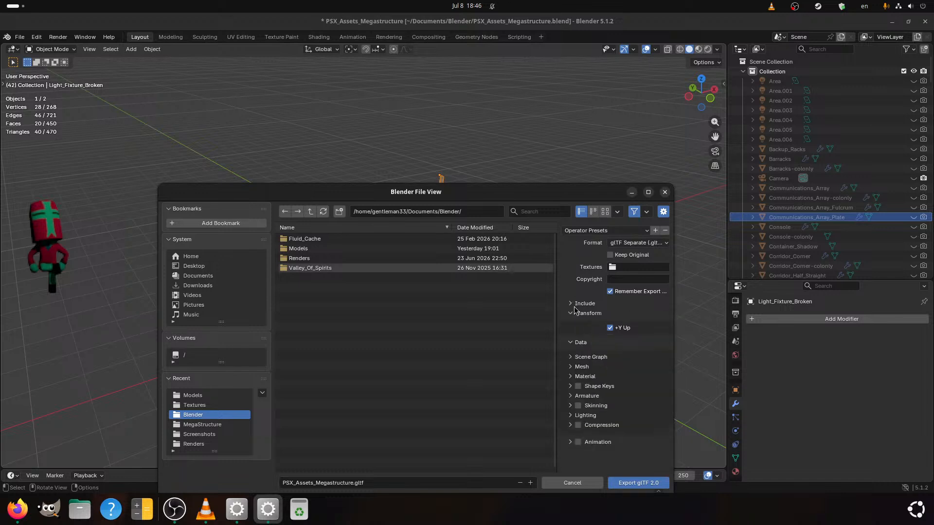
left_click(585, 314)
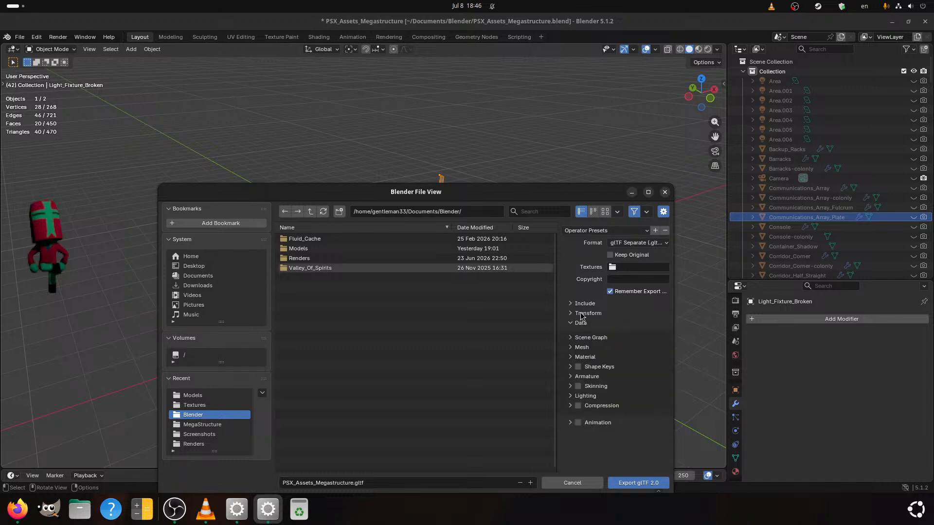
left_click(579, 359)
left_click(579, 358)
Export the light over Ceiling_Light_Broken.gltf in the Models/PSX/MegaStructure folder and save the Blender file
double_click(336, 249)
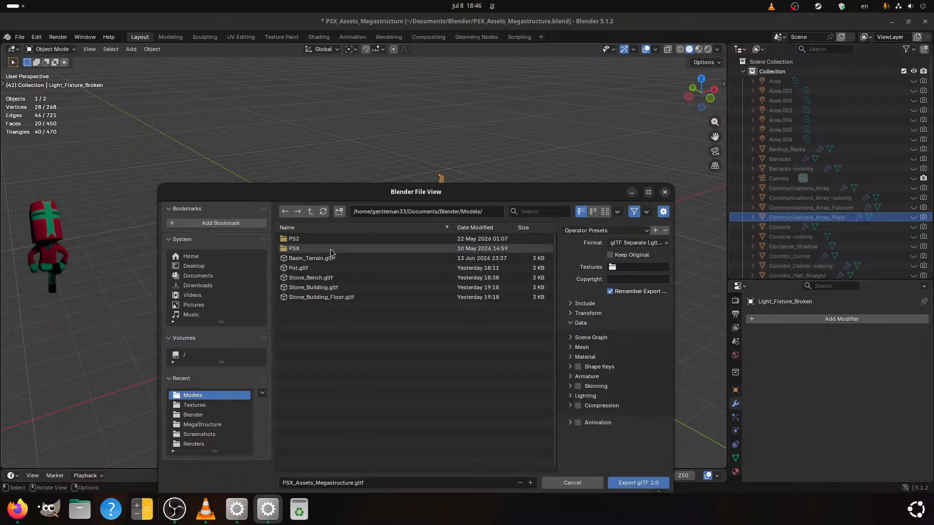
double_click(381, 249)
double_click(408, 238)
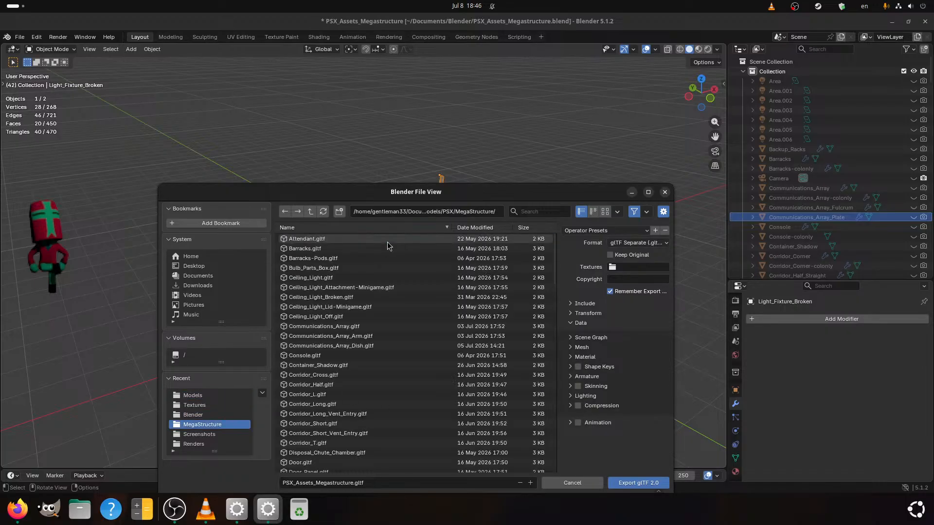
left_click(321, 482)
left_click(348, 482)
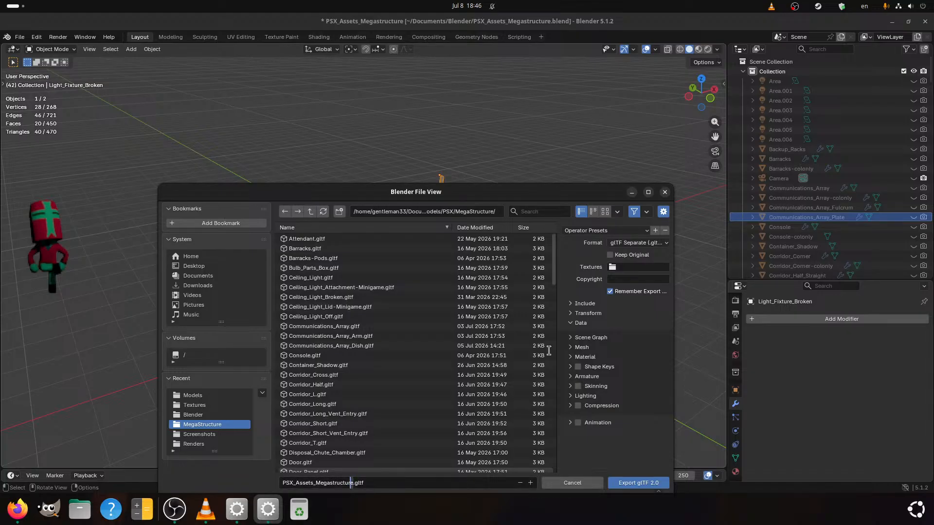
type("cei")
double_click(346, 296)
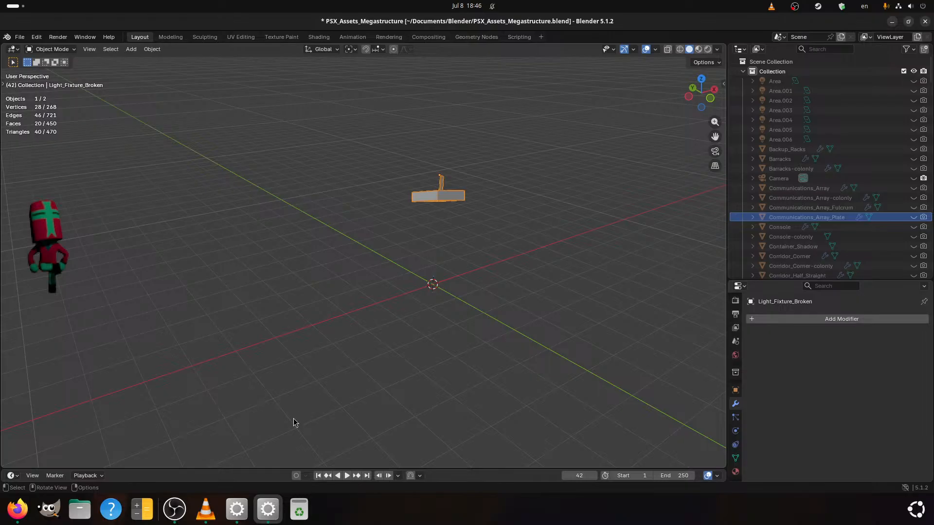
key("ctrl+s")
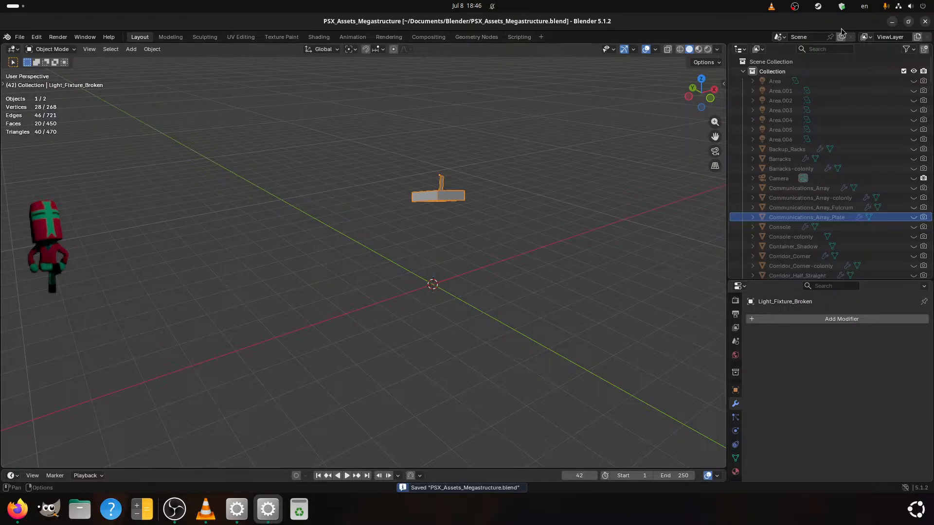
Switch to the file manager and open the Blender/Models/PSX/MegaStructure folder
left_click(925, 23)
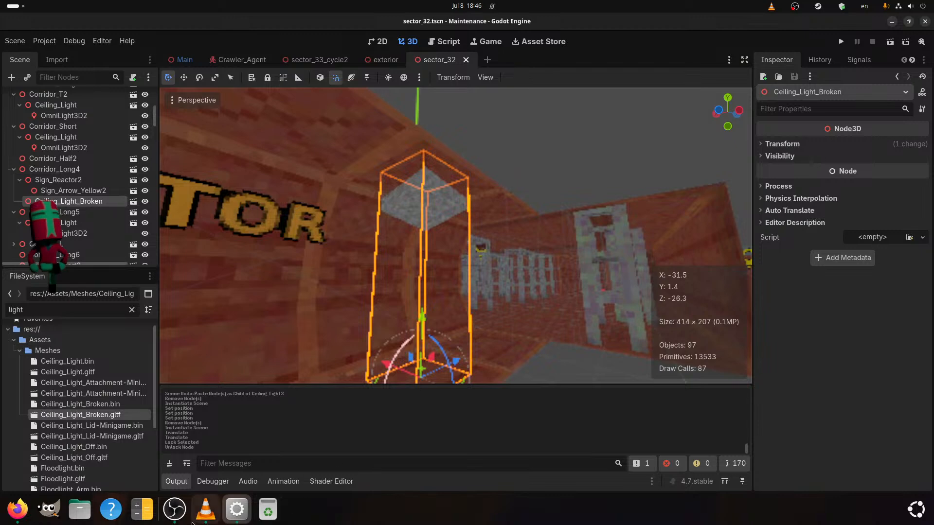
left_click(77, 515)
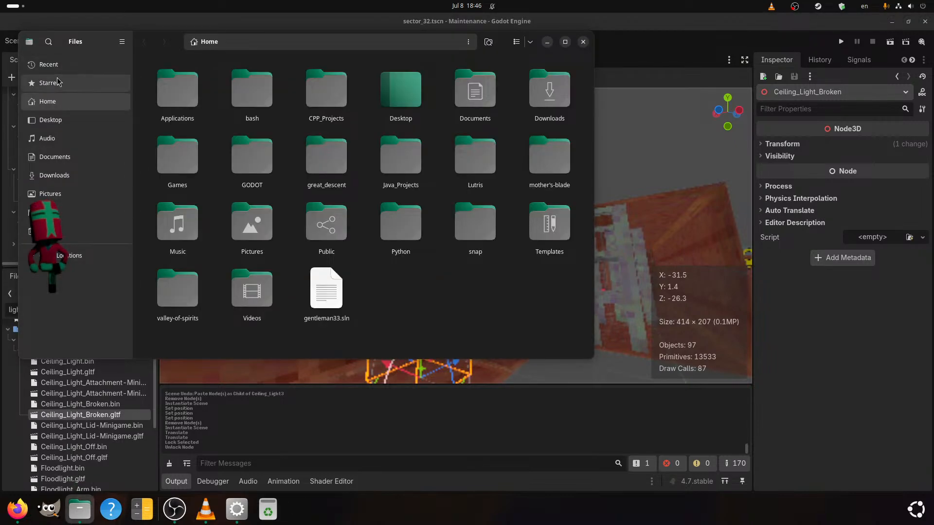
left_click(73, 83)
double_click(190, 114)
double_click(250, 86)
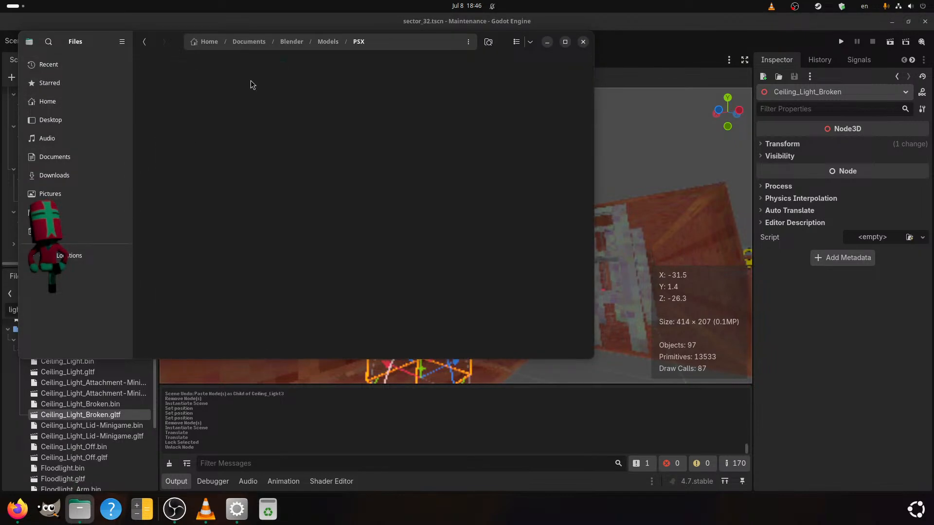
double_click(206, 104)
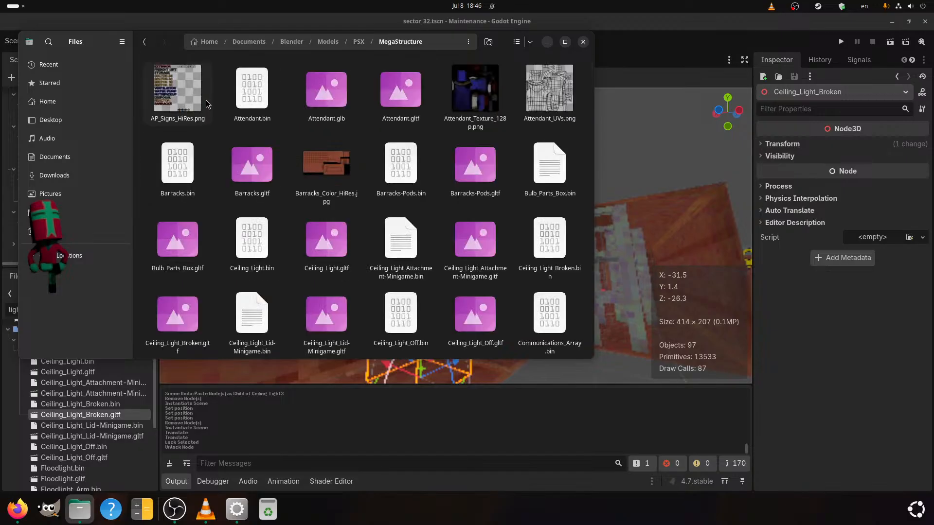
Search the folder for "ceili" and copy Ceiling_Light_Broken.bin and Ceiling_Light_Broken.gltf into the Godot project's Meshes folder
left_click(492, 47)
type("ceili")
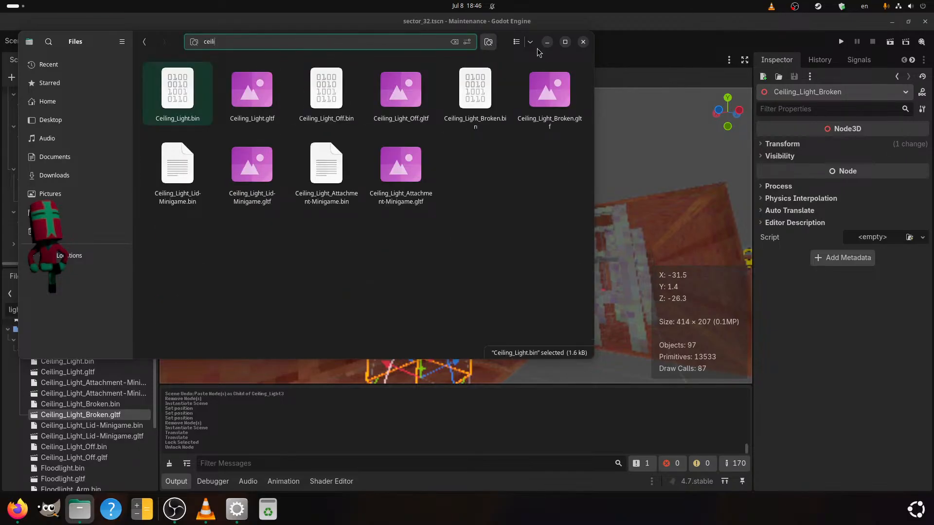
left_click(499, 104)
left_click_drag(478, 127, 89, 409)
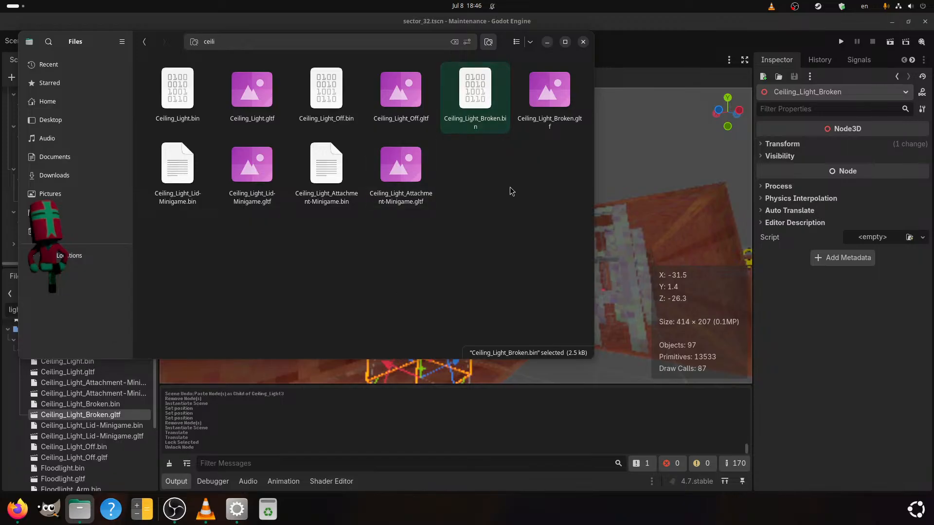
left_click_drag(549, 98, 105, 386)
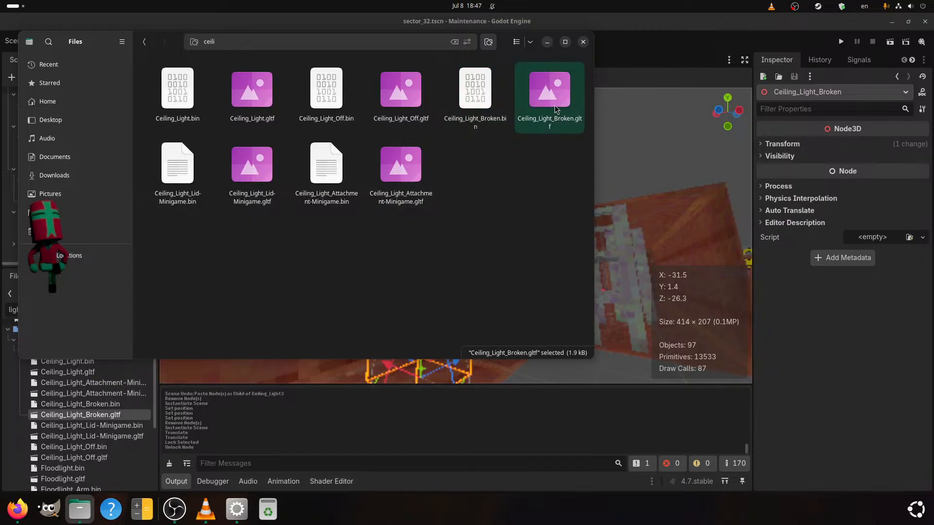
left_click(549, 43)
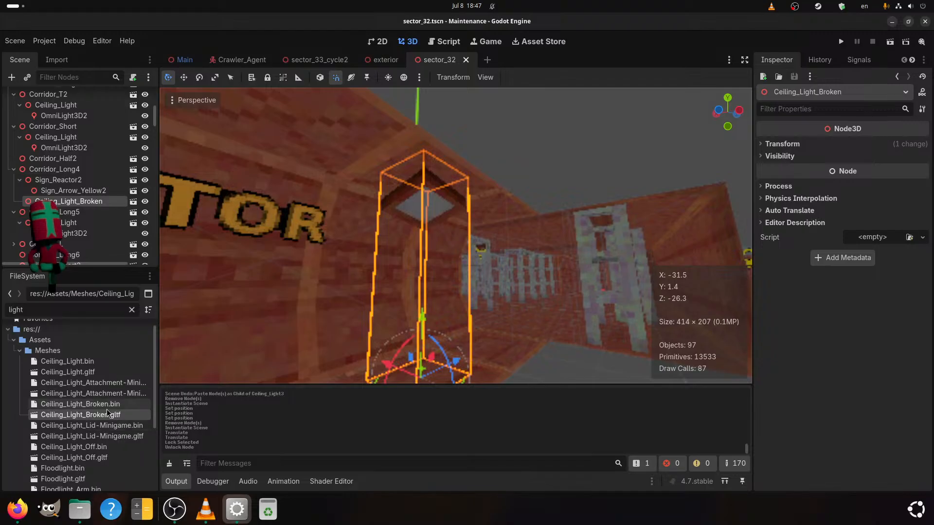
Inspect the updated broken ceiling light and the surrounding corridors in the sector_32 scene
scroll(308, 325, "up", 3)
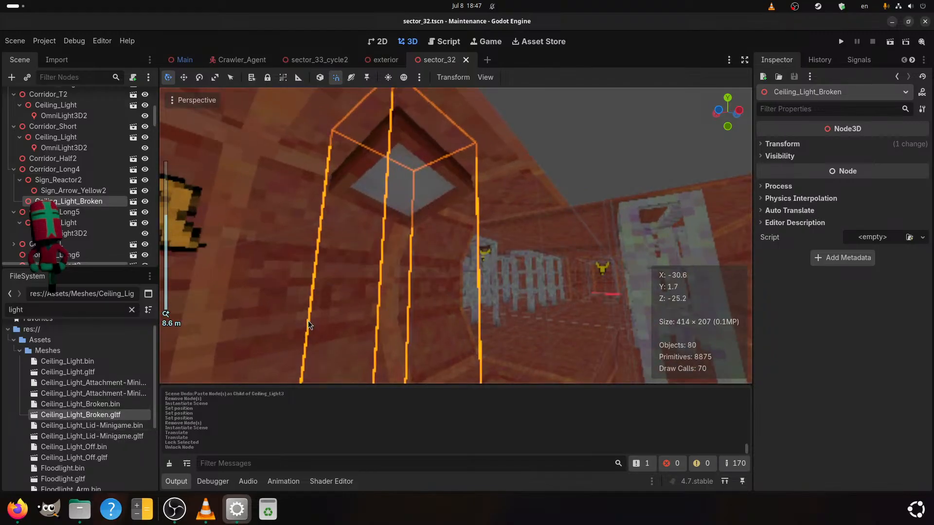
key("f")
scroll(307, 228, "down", 2)
middle_click_drag(306, 229, 290, 367)
scroll(448, 196, "down", 3)
scroll(361, 208, "up", 2)
scroll(354, 325, "up", 12)
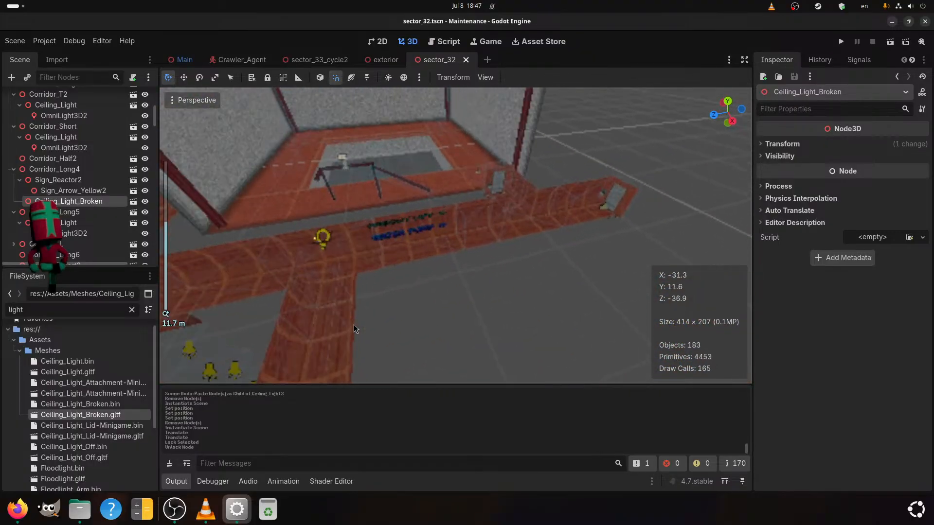
middle_click_drag(354, 296, 562, 304, "shift")
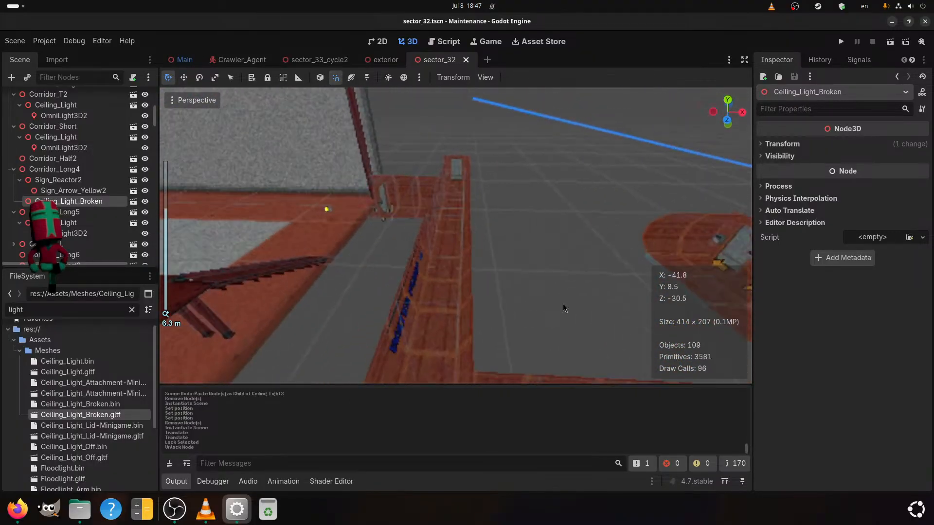
scroll(562, 304, "down", 8)
middle_click_drag(497, 270, 491, 217)
scroll(491, 217, "up", 2)
Adjust the position of the Ceiling_Light in the T3 corridor
left_click(446, 271)
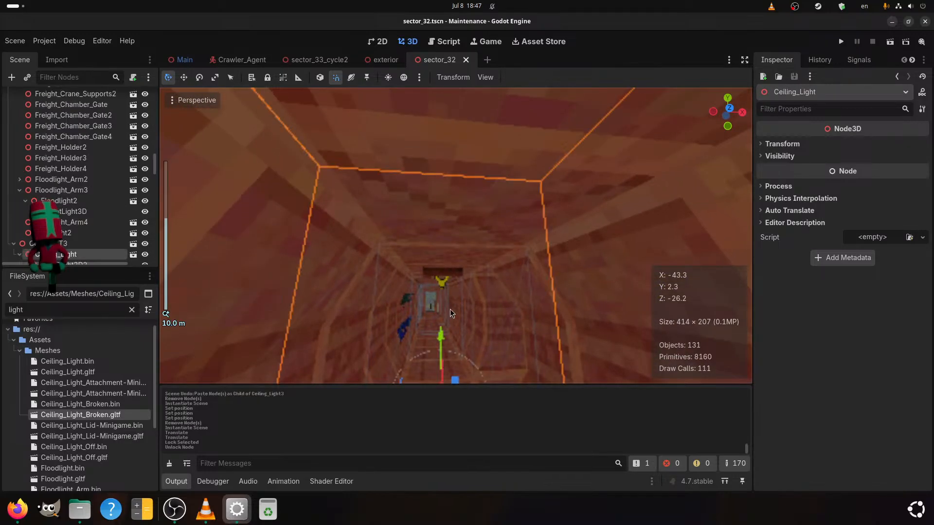
middle_click_drag(449, 308, 459, 265, "shift")
scroll(457, 252, "up", 4)
left_click(450, 201)
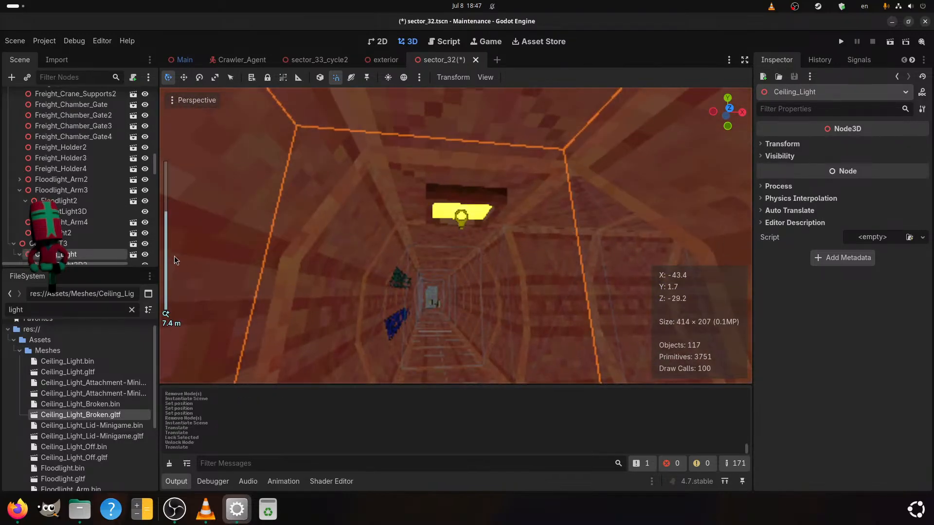
Copy the T3 corridor's Ceiling_Light together with its OmniLight3D2 and paste them as children of Corridor_Half4
scroll(85, 243, "down", 2)
left_click(99, 245, "ctrl")
mouse_move(411, 278)
middle_mouse_down()
mouse_move(401, 321)
mouse_move(367, 309)
mouse_move(419, 268)
middle_mouse_up()
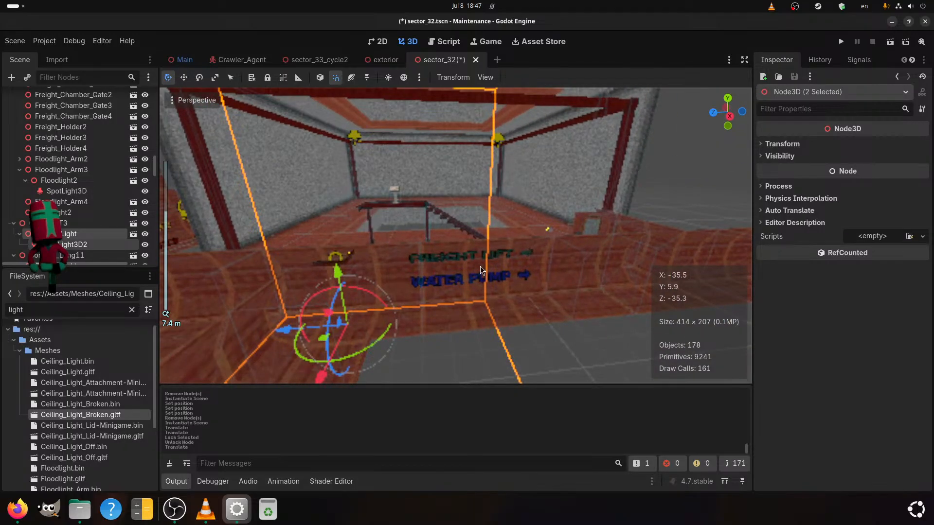
middle_click_drag(539, 281, 299, 307)
left_click(441, 287)
key("ctrl+v")
Move the pasted Ceiling_Light along its X and Z axes into place in Corridor_Half4 and save the scene
middle_click_drag(524, 310, 450, 346)
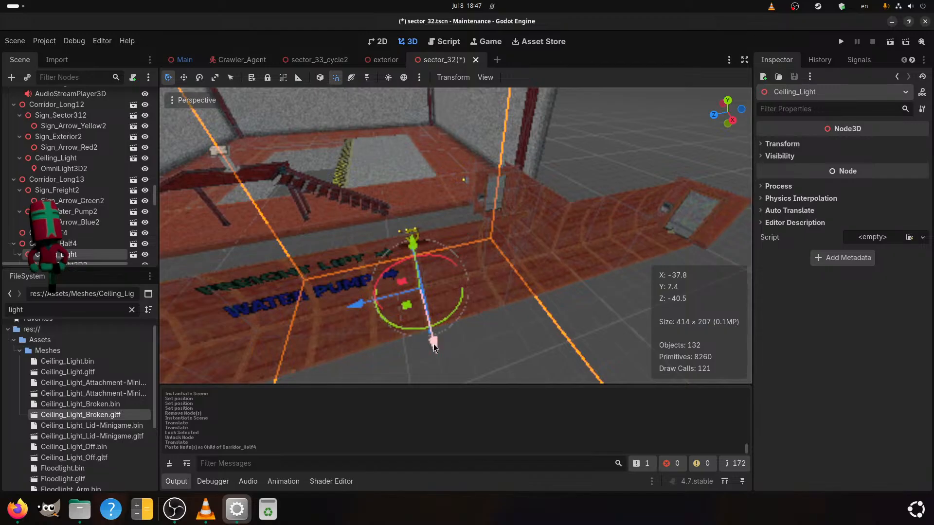
left_click_drag(434, 342, 441, 365)
left_click_drag(356, 327, 384, 332)
middle_click_drag(383, 333, 343, 321)
key("ctrl+s")
middle_click_drag(419, 316, 388, 281, "shift")
left_click_drag(267, 362, 300, 340)
key("ctrl+s")
scroll(306, 337, "down", 3)
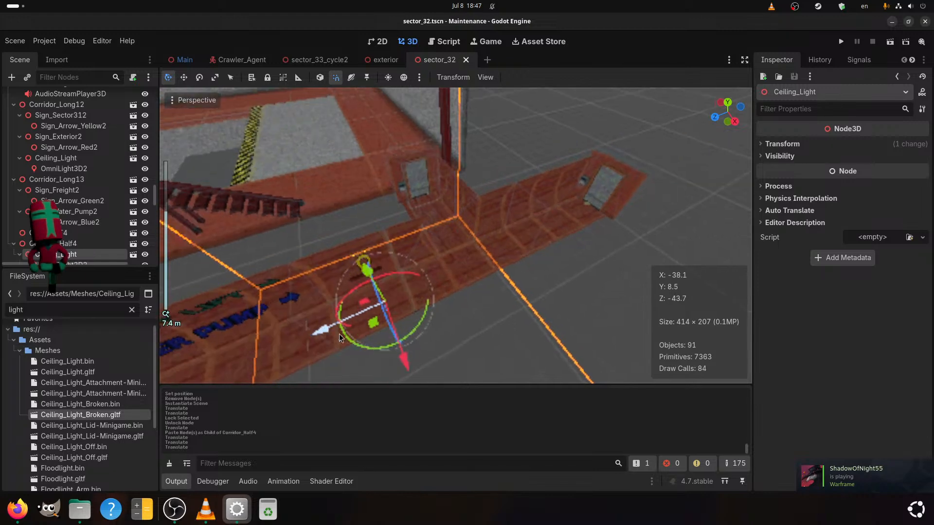
middle_click_drag(307, 337, 284, 320)
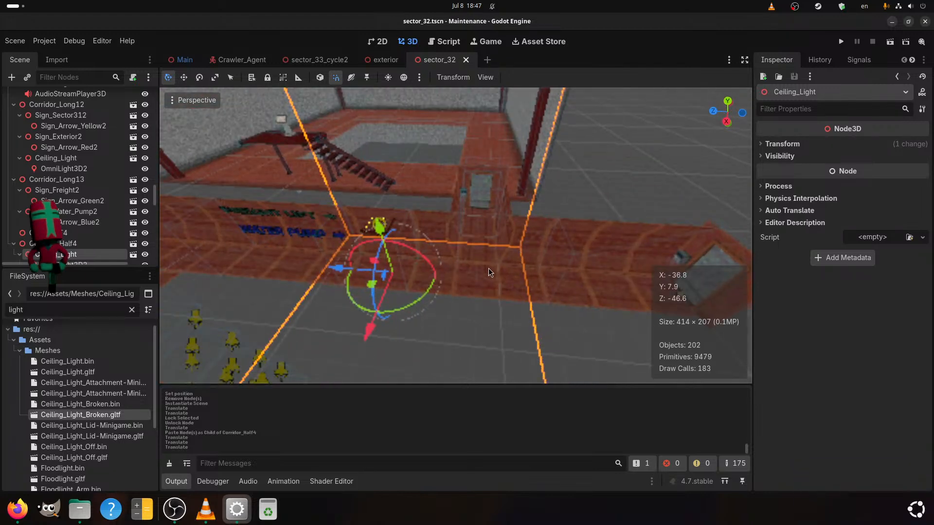
Paste the copied Ceiling_Light with its OmniLight3D2 into Corridor_Long14, move it along the Z axis into place, and save the scene
left_click(575, 297)
middle_click_drag(576, 296, 364, 308, "shift")
scroll(493, 299, "up", 2)
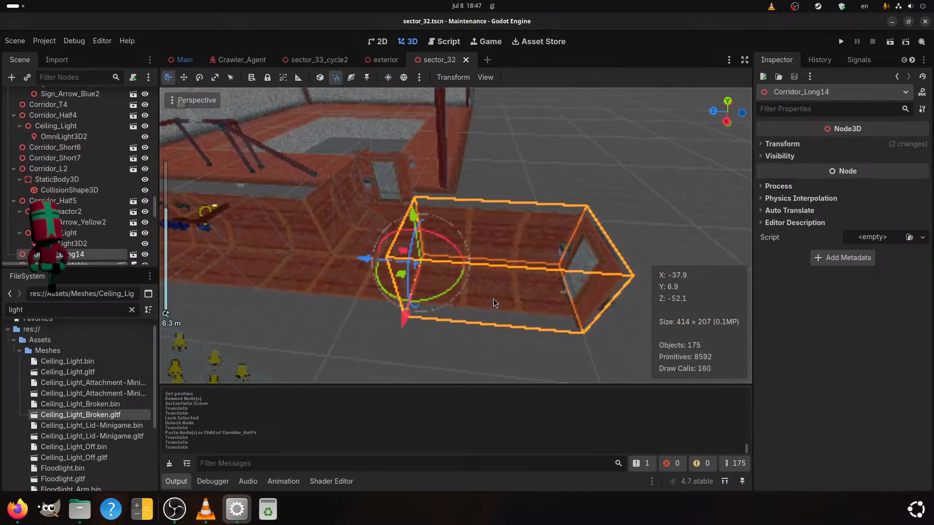
key("ctrl+v")
left_click_drag(399, 273, 410, 279)
scroll(395, 278, "up", 2)
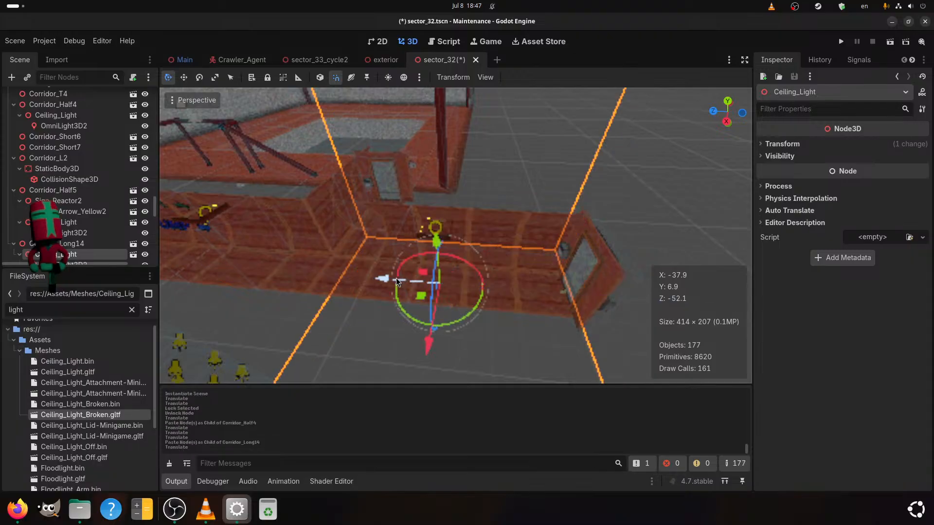
key("ctrl+s")
Set the HSV saturation of the light color to 80 for Corridor_Long14's OmniLight3D2
middle_click_drag(395, 278, 523, 197)
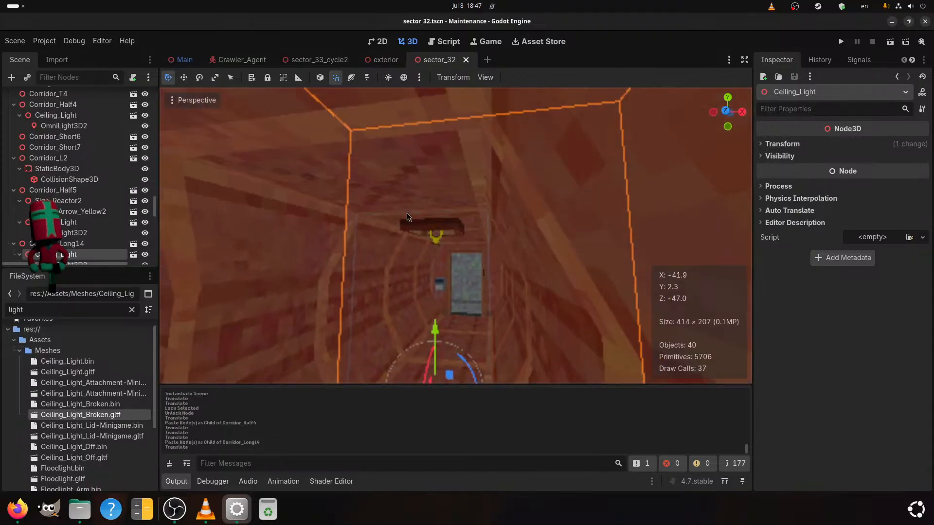
scroll(57, 206, "down", 2)
double_click(68, 224)
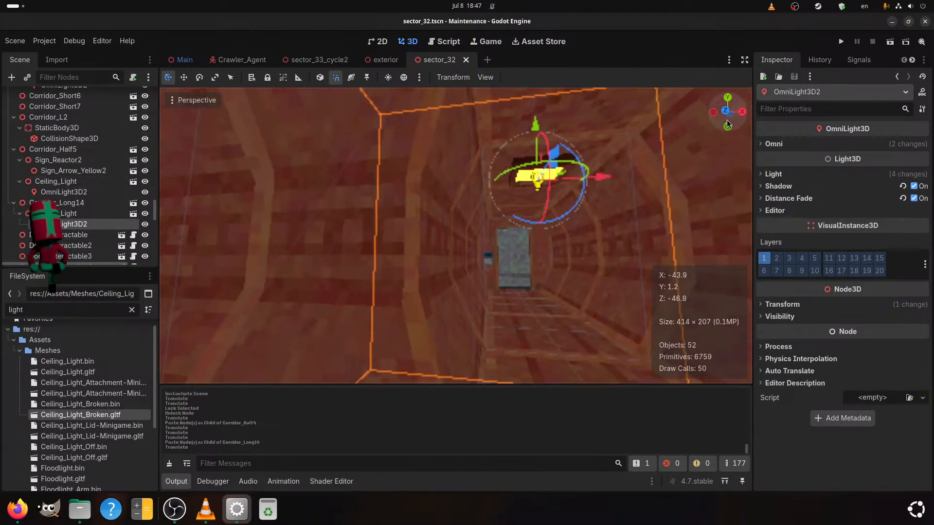
left_click(785, 174)
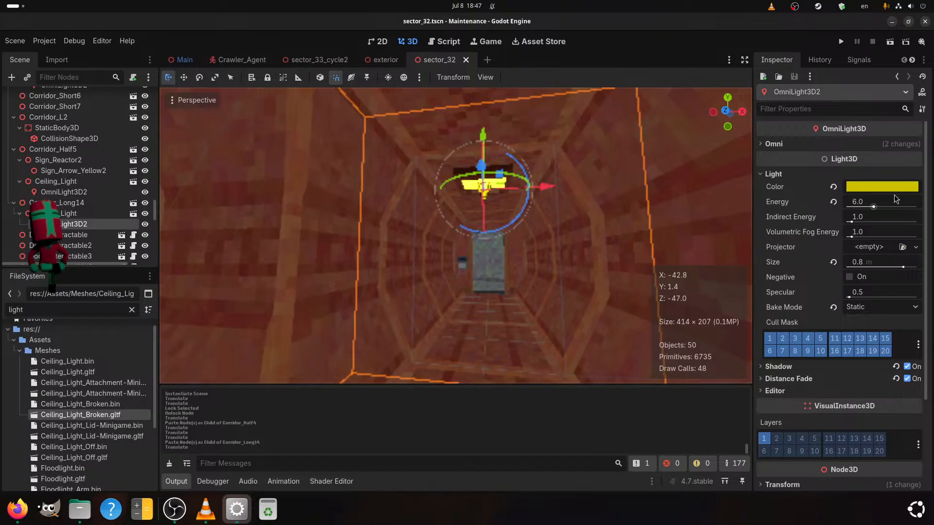
left_click(884, 187)
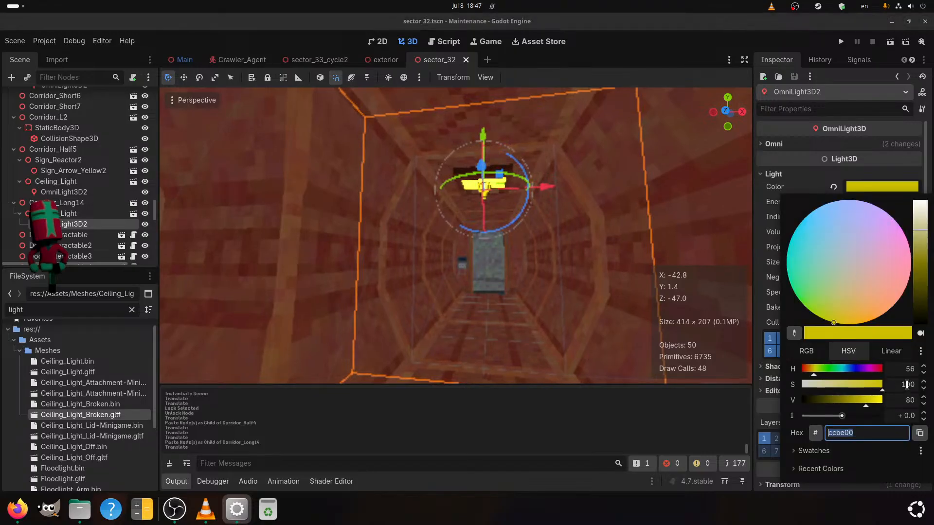
left_click(906, 384)
type("8")
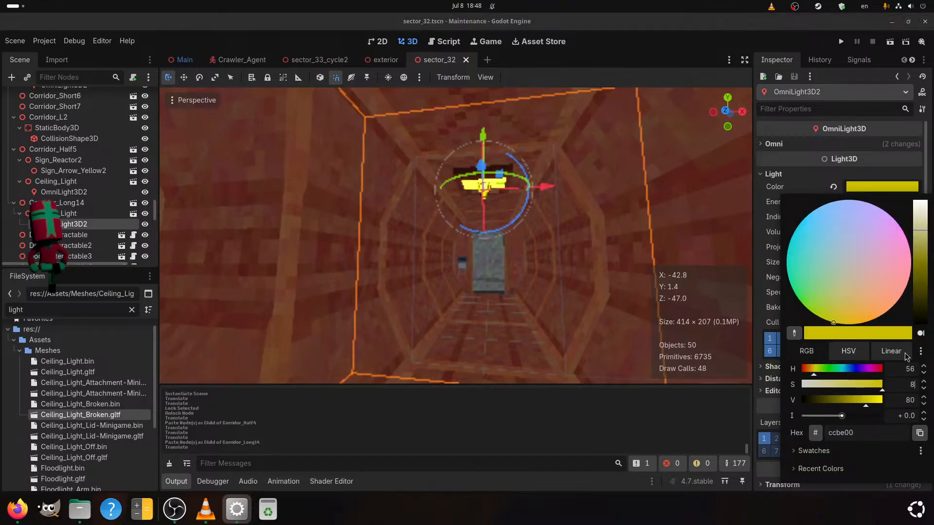
type("0")
key("Return")
left_click(864, 192)
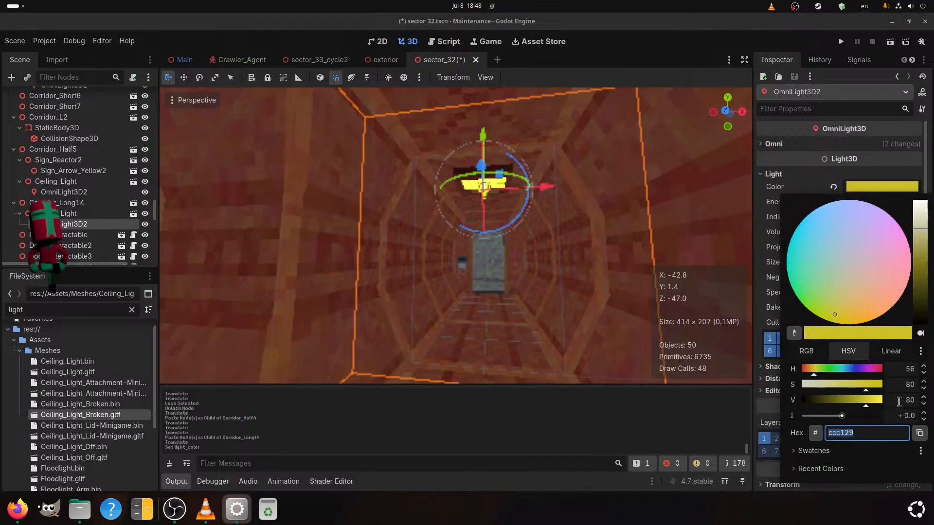
left_click(693, 414)
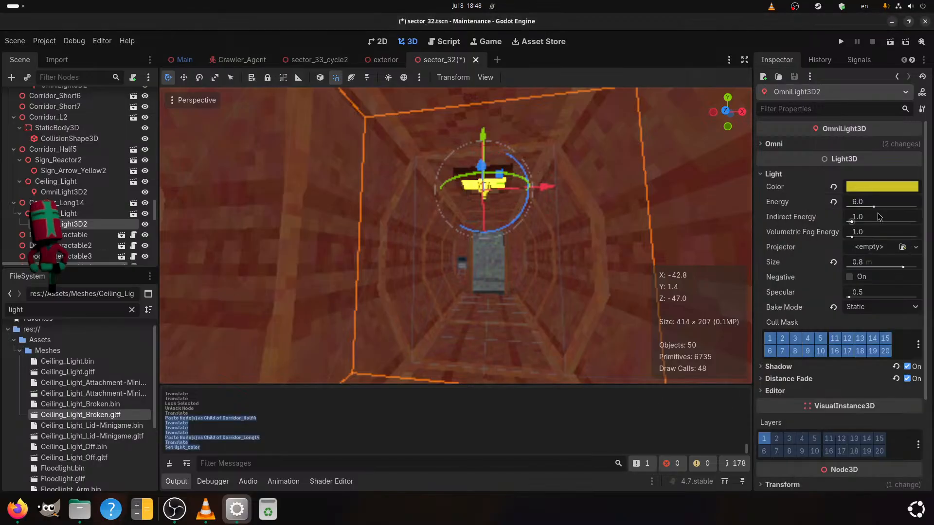
Set the HSV value of Corridor_Long14's OmniLight3D2 color to 90 and its light energy to 5
left_click(894, 188)
left_click(914, 404)
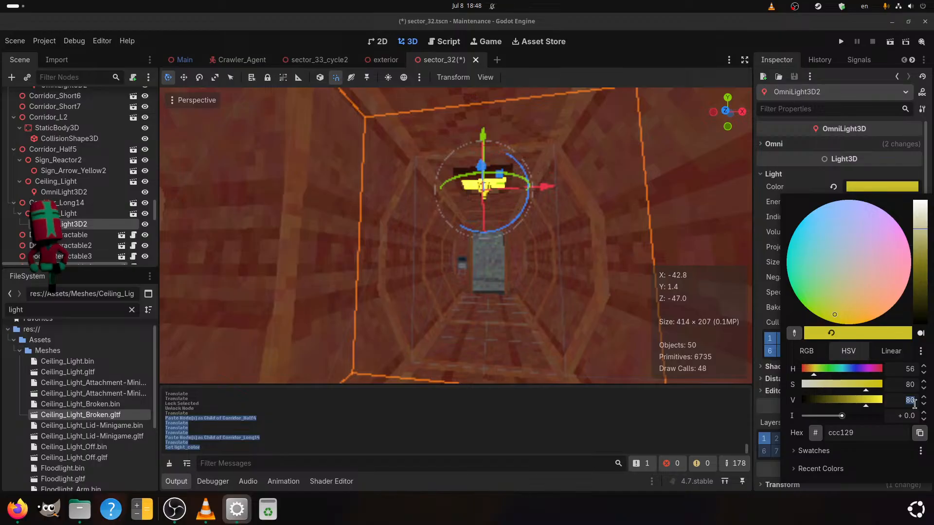
type("90")
key("Return")
left_click(860, 204)
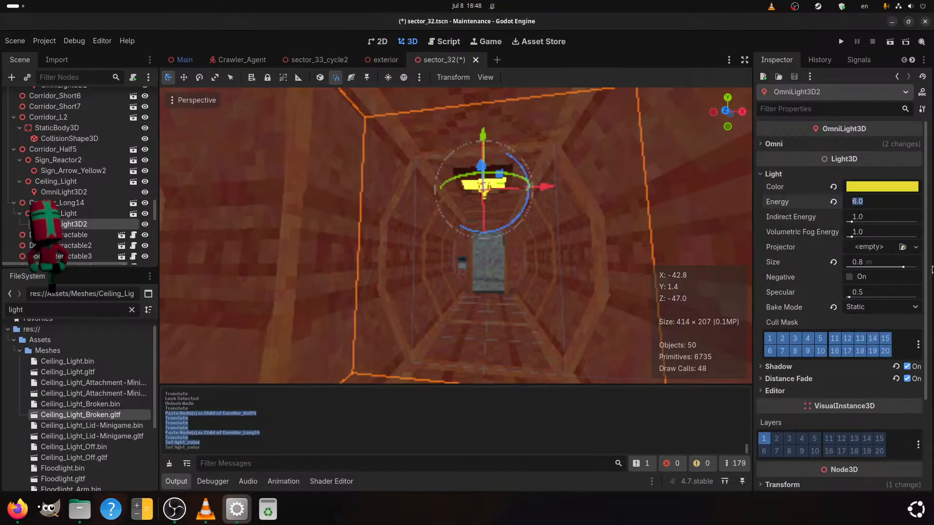
type("5")
key("Return")
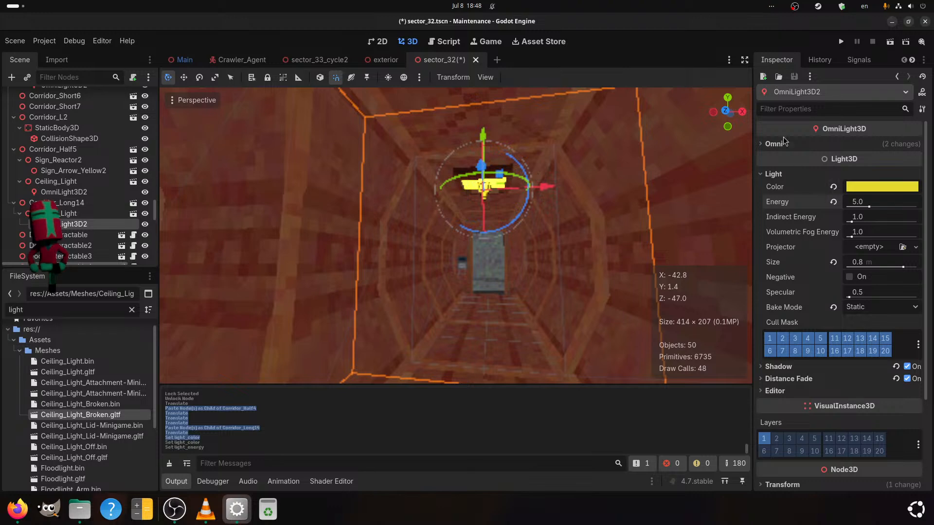
Set the Omni range of Corridor_Long14's OmniLight3D2 to 7 m and save the scene
left_click(762, 146)
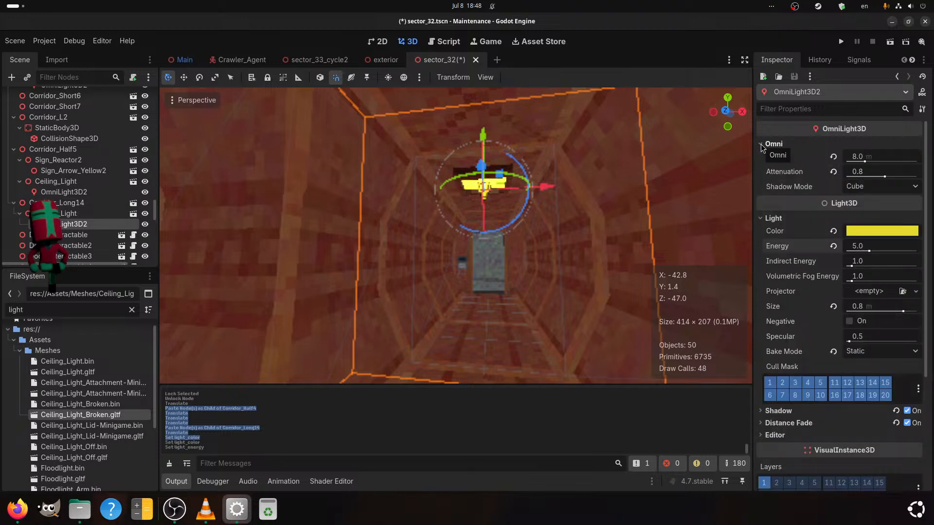
left_click(873, 160)
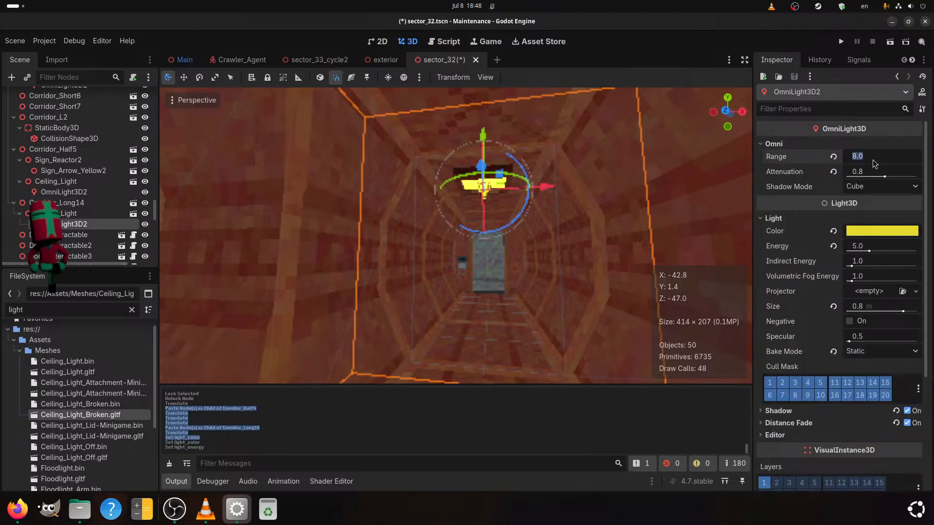
type("7")
key("Return")
key("ctrl+s")
Examine the ceiling lights and their placement throughout the sector_32 corridors, up to the exterior entrance corridor
mouse_move(447, 273)
middle_mouse_down()
mouse_move(409, 314)
mouse_move(368, 321)
mouse_move(554, 267)
mouse_move(454, 318)
mouse_move(374, 290)
mouse_move(544, 262)
mouse_move(482, 267)
mouse_move(508, 267)
mouse_move(491, 275)
mouse_move(463, 268)
middle_mouse_up()
scroll(369, 321, "down", 8)
left_click(354, 302)
scroll(355, 302, "down", 8)
scroll(502, 270, "down", 5)
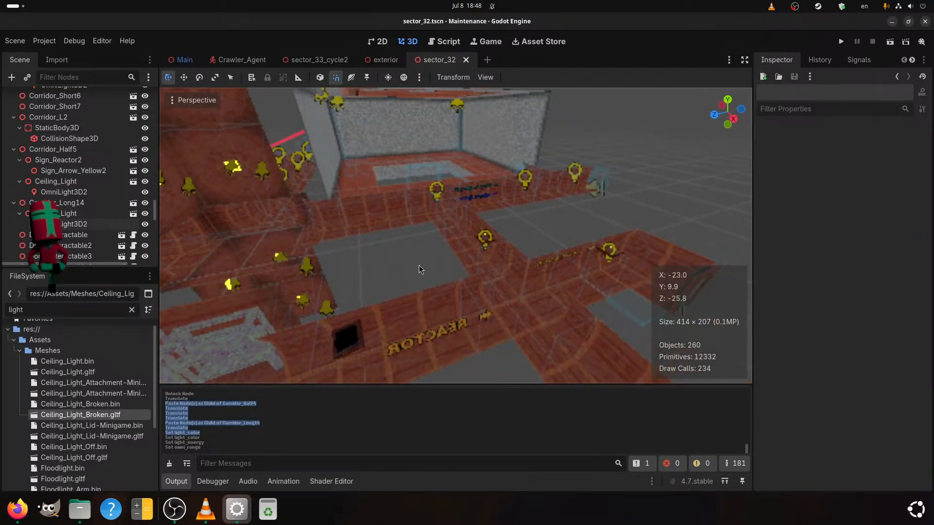
scroll(418, 264, "down", 4)
middle_click_drag(414, 269, 422, 251)
scroll(441, 282, "up", 4)
scroll(457, 305, "up", 4)
scroll(457, 305, "up", 3)
scroll(433, 285, "down", 4)
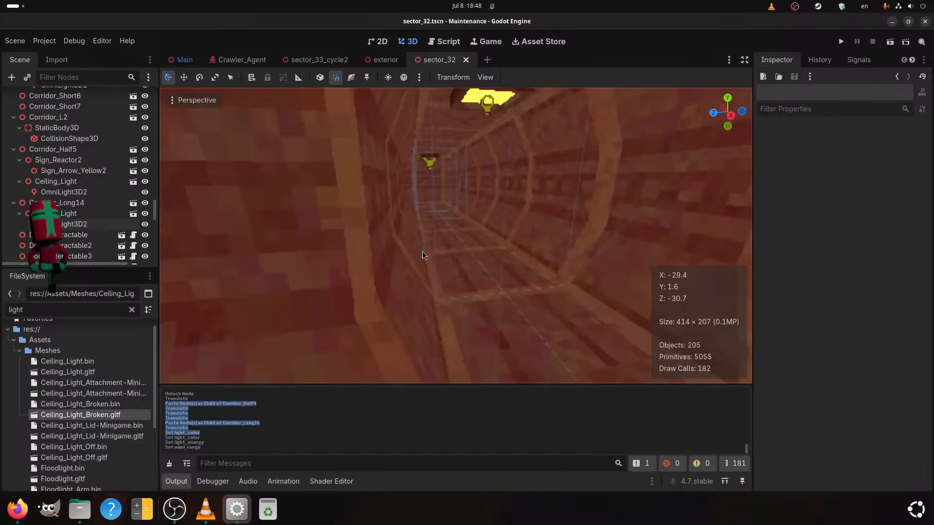
scroll(483, 104, "down", 8)
middle_click_drag(314, 248, 489, 195)
scroll(579, 269, "up", 4)
scroll(582, 269, "down", 5)
scroll(505, 281, "up", 3)
scroll(585, 314, "down", 4)
scroll(474, 338, "up", 5)
scroll(474, 285, "up", 2)
scroll(526, 260, "down", 1)
scroll(604, 321, "down", 2)
scroll(460, 323, "up", 6)
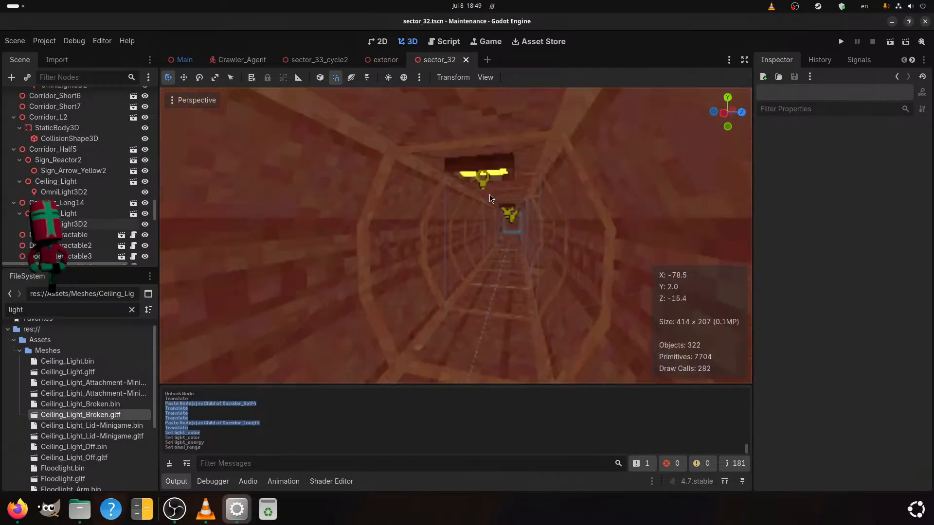
Delete the Ceiling_Light and its OmniLight3D2 from the Corridor_Long inside Exterior_Entrance_Chamber2
left_click(484, 162)
scroll(472, 190, "down", 2)
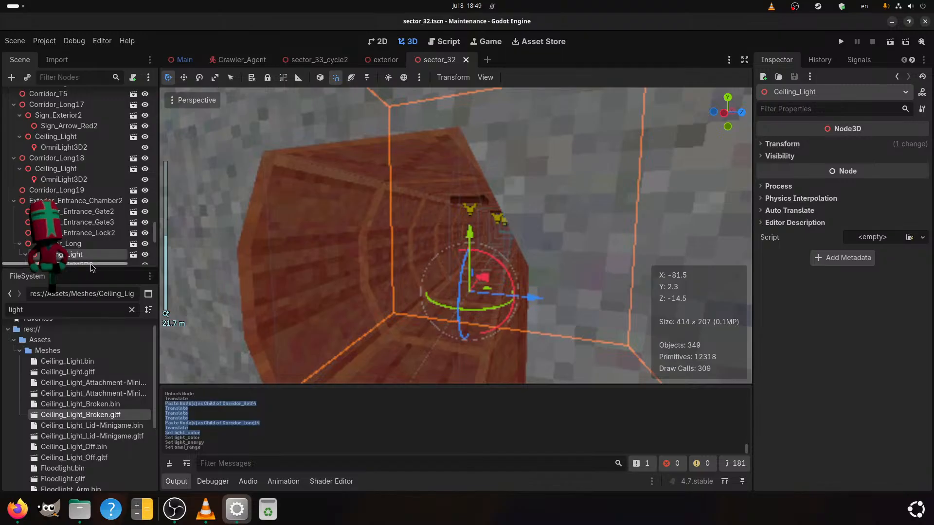
scroll(81, 222, "down", 2)
left_click(77, 225, "ctrl")
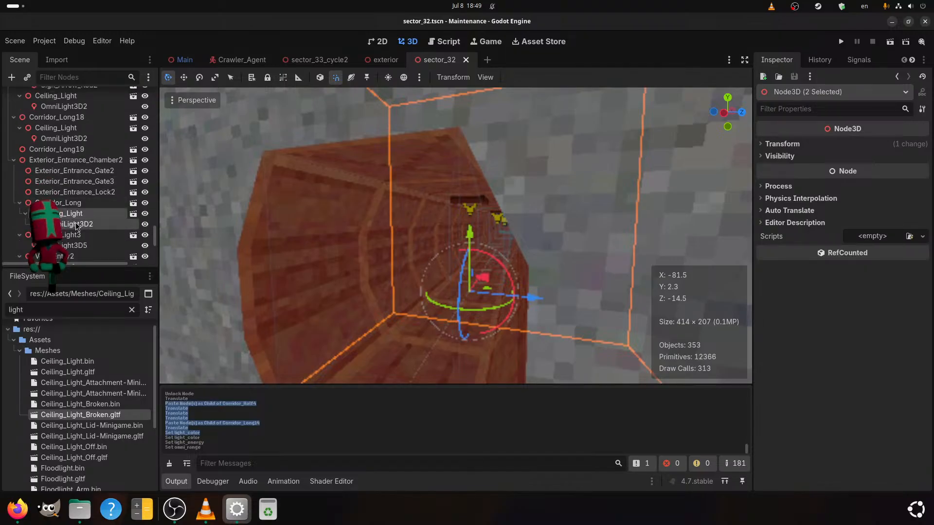
key("Delete")
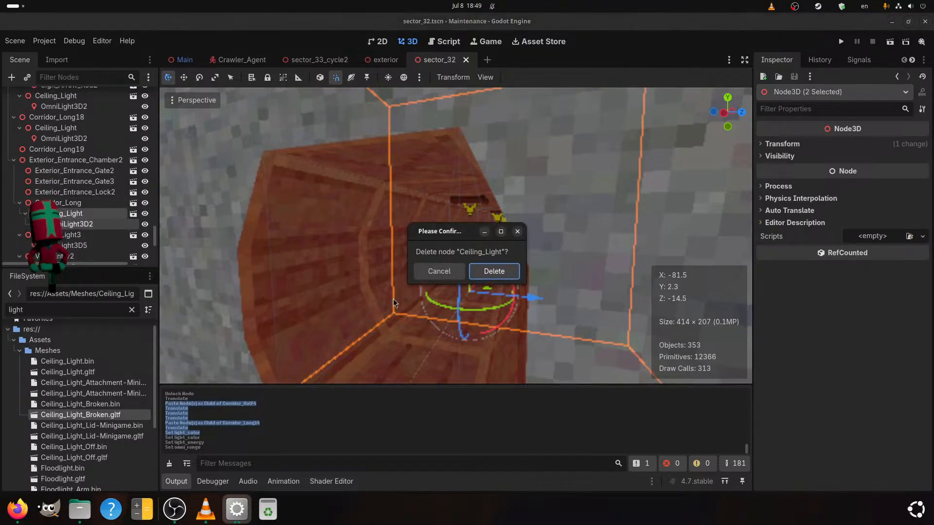
left_click(489, 264)
Instantiate Ceiling_Light_Broken.gltf as a child of the Corridor_Long inside Exterior_Entrance_Chamber2
left_click(73, 203)
middle_click_drag(386, 237, 404, 233)
left_click_drag(51, 414, 88, 193)
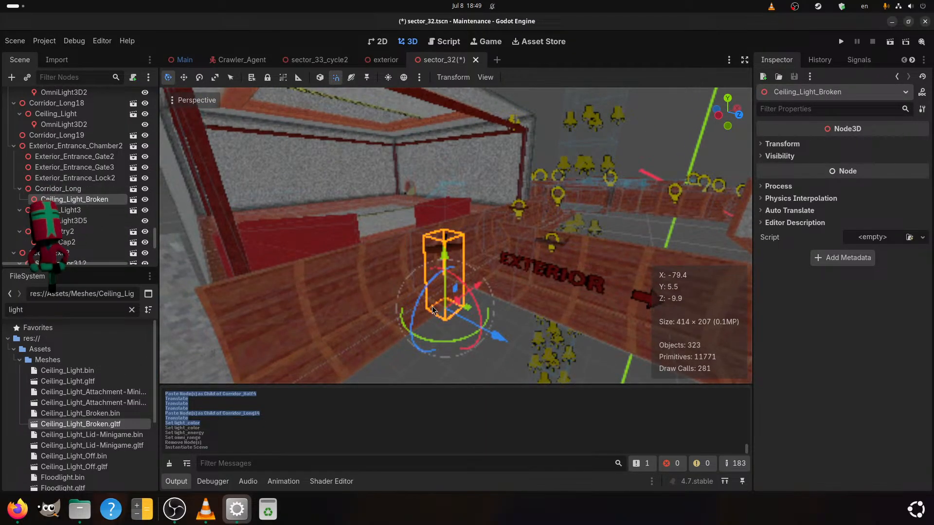
Move Ceiling_Light_Broken along two axes into place in the exterior corridor, rotate it, and save the scene
left_click_drag(501, 338, 484, 328)
left_click_drag(469, 275, 452, 284)
left_click_drag(404, 338, 437, 325)
left_click(483, 364)
key("ctrl+s")
Set the Omni range to 7 m for the OmniLight3D2 of Corridor_Long12's Ceiling_Light
scroll(484, 364, "up", 4)
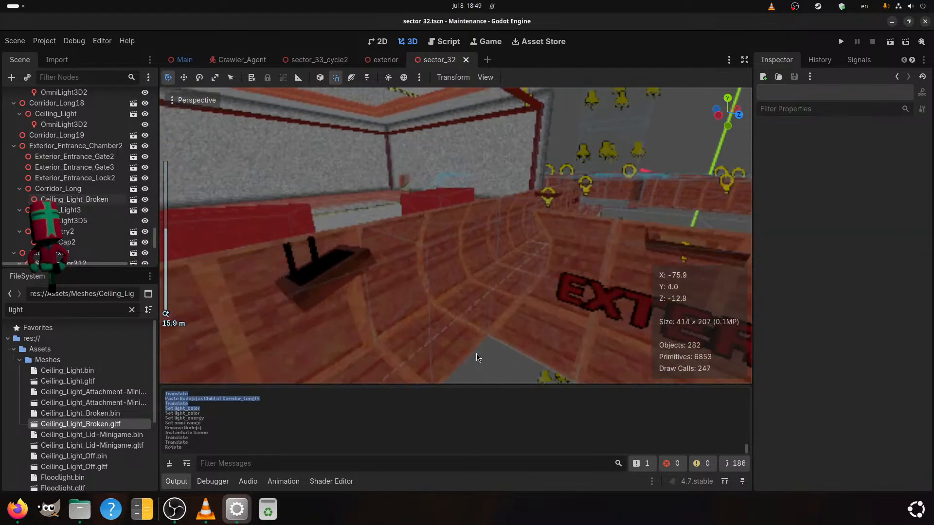
scroll(451, 328, "down", 4)
middle_click_drag(452, 329, 550, 255)
scroll(352, 291, "up", 2)
scroll(457, 293, "up", 2)
scroll(518, 271, "up", 3)
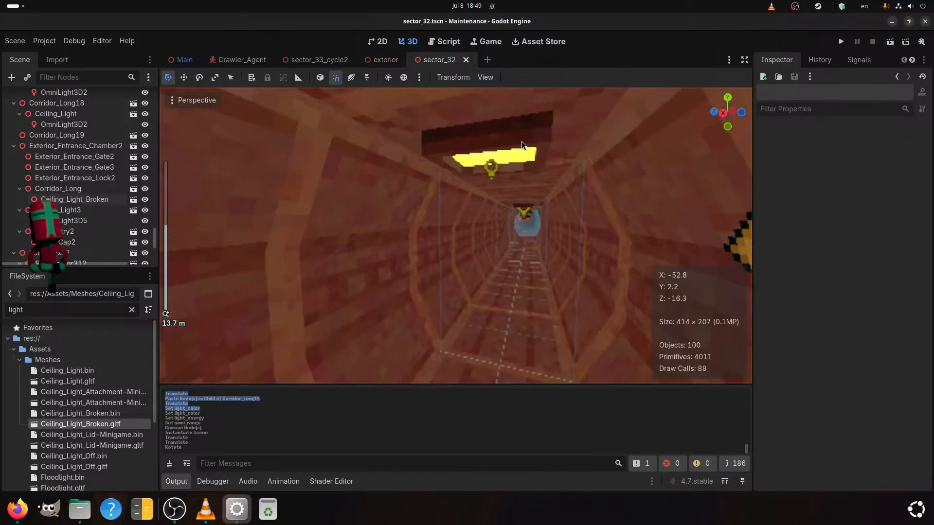
left_click(527, 203)
key("f")
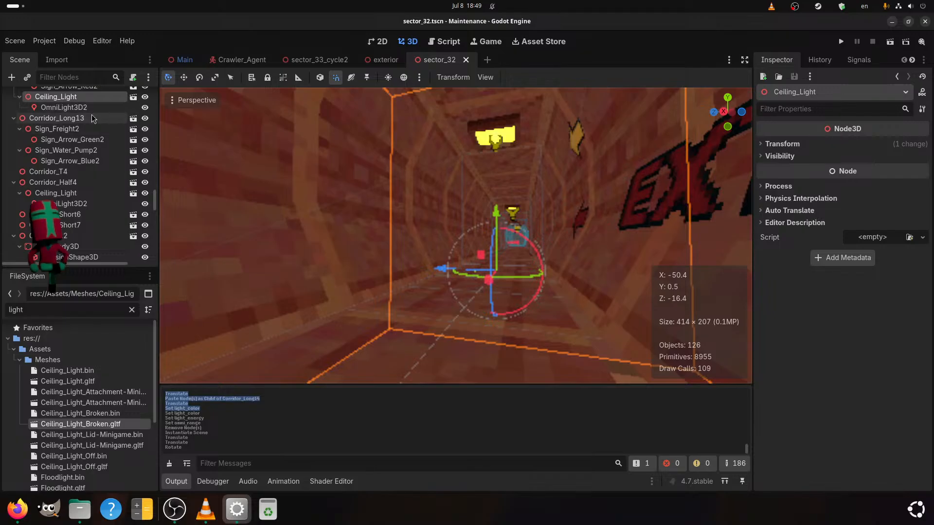
left_click(64, 107)
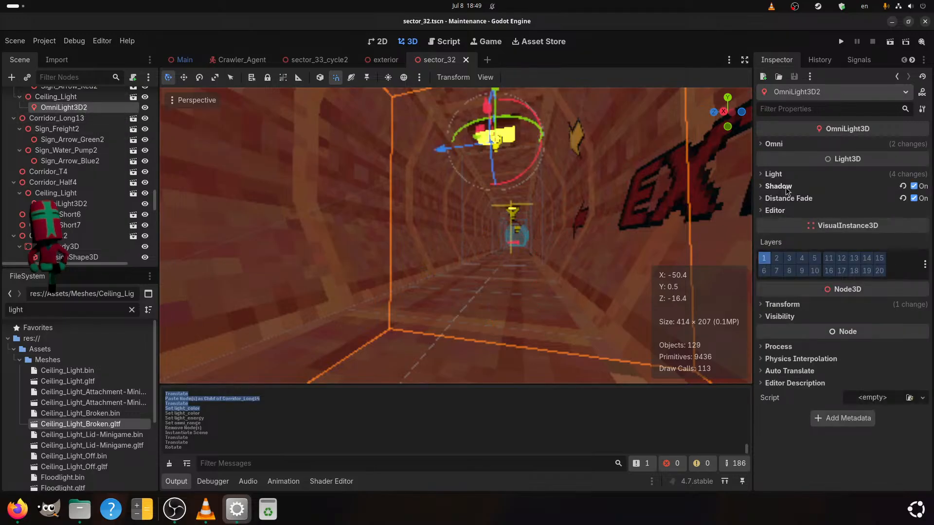
left_click(774, 145)
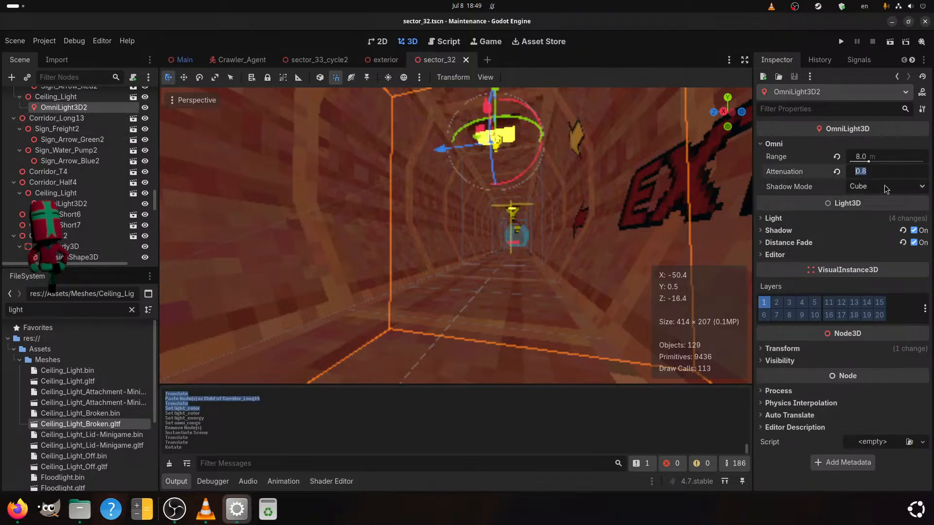
key("Return")
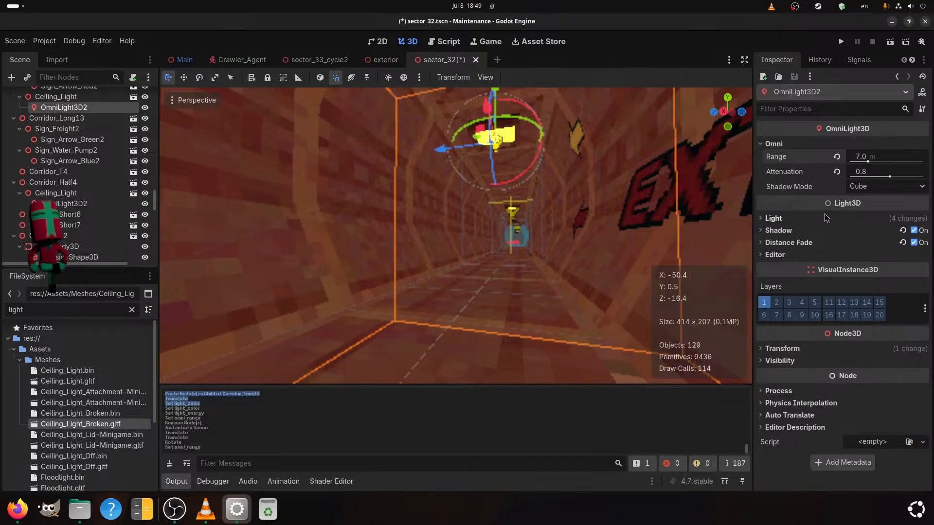
Set Corridor_Long12's OmniLight3D2 to energy 5 and HSV color saturation 70, and save the scene
left_click(792, 220)
left_click(855, 246)
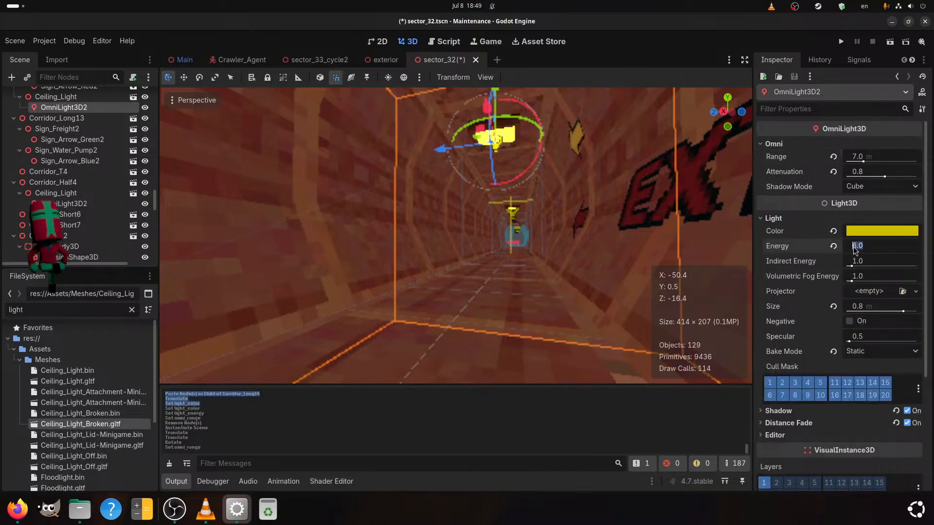
left_click(886, 232)
left_click(905, 393)
type("7.")
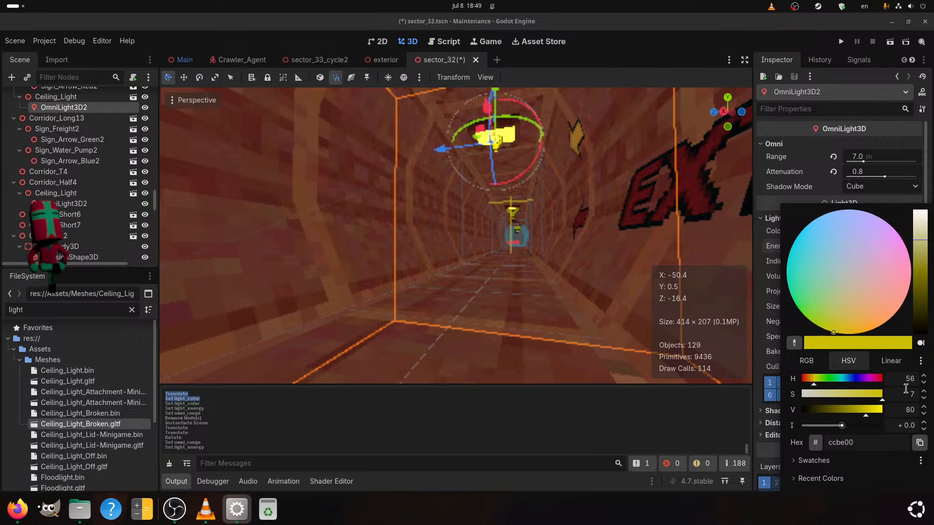
type("0")
key("Return")
key("ctrl+s")
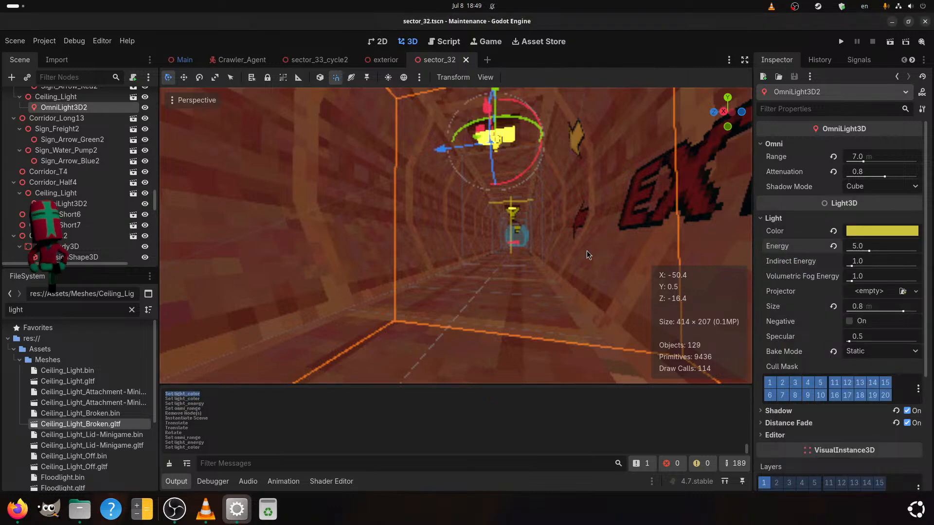
Examine the placement of the lights across the sector_32 corridors and inside the chamber with the large machine
scroll(427, 241, "down", 4)
middle_click_drag(433, 234, 569, 191)
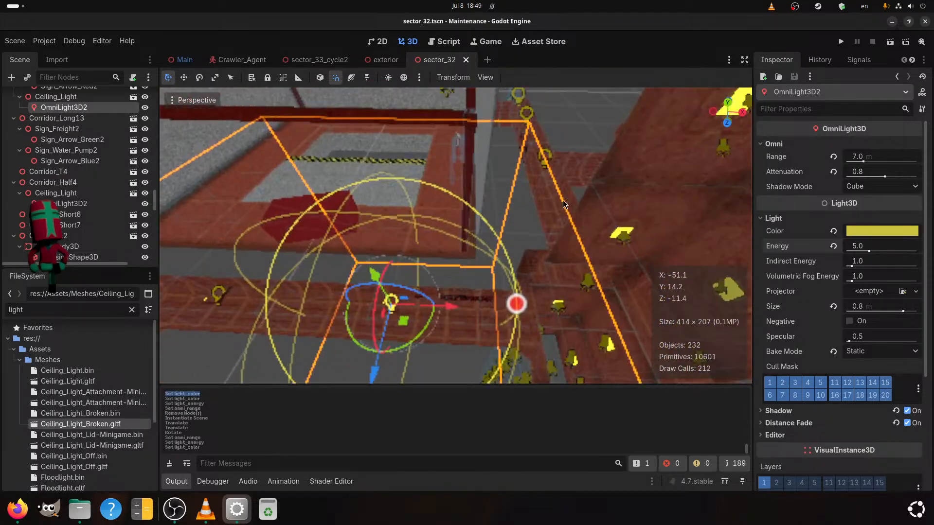
scroll(459, 279, "up", 2)
middle_click_drag(459, 279, 427, 197)
scroll(593, 235, "down", 2)
scroll(438, 189, "down", 2)
middle_click_drag(323, 195, 281, 367)
scroll(281, 366, "down", 3)
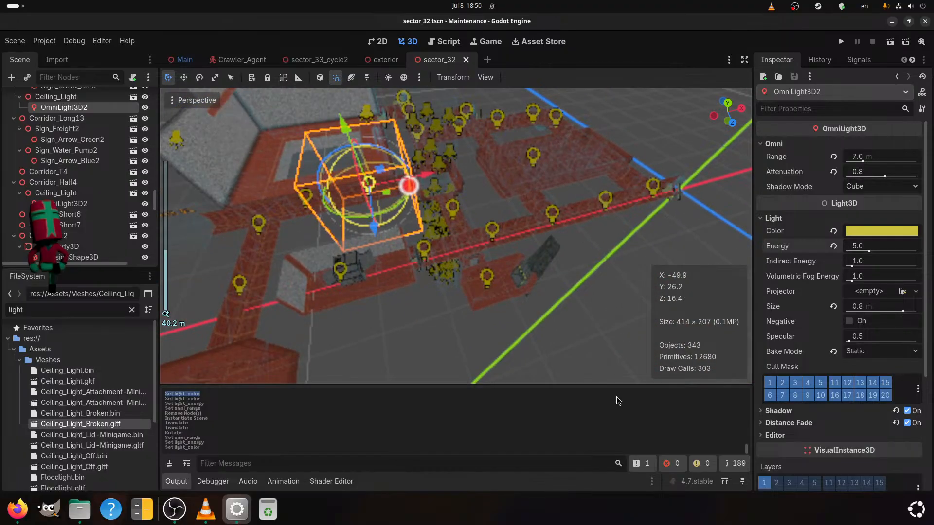
scroll(468, 253, "up", 5)
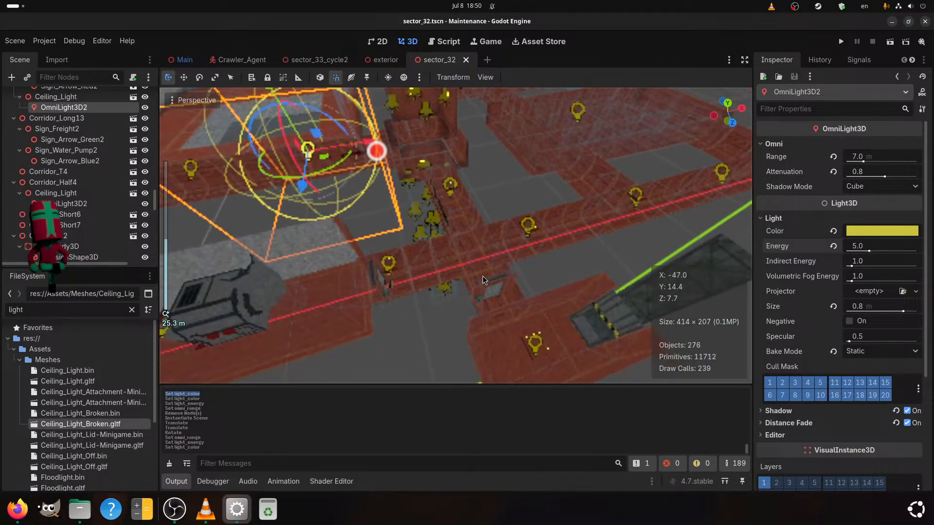
middle_click_drag(452, 266, 539, 178)
scroll(536, 185, "up", 2)
scroll(538, 178, "down", 2)
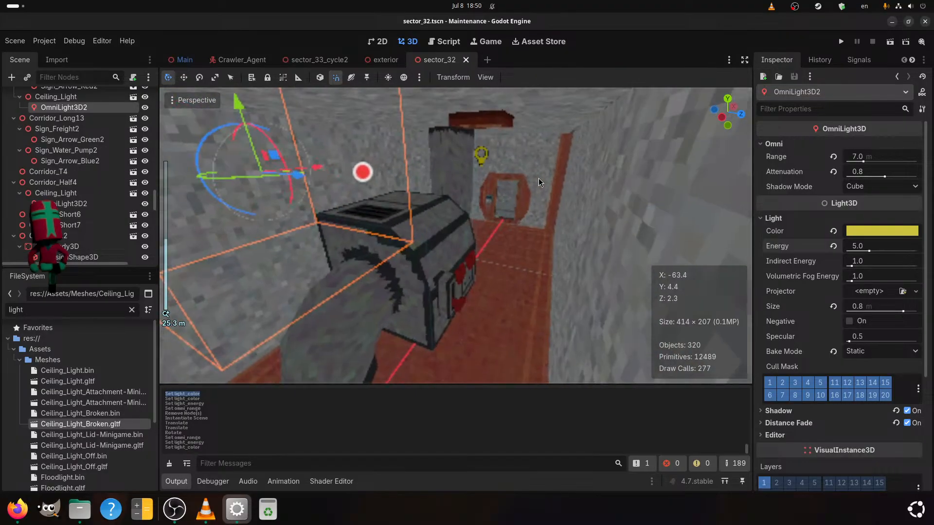
Set the Y position of the OmniLight3D in the large machine's chamber to 2.5 m and save the scene
left_click(478, 155)
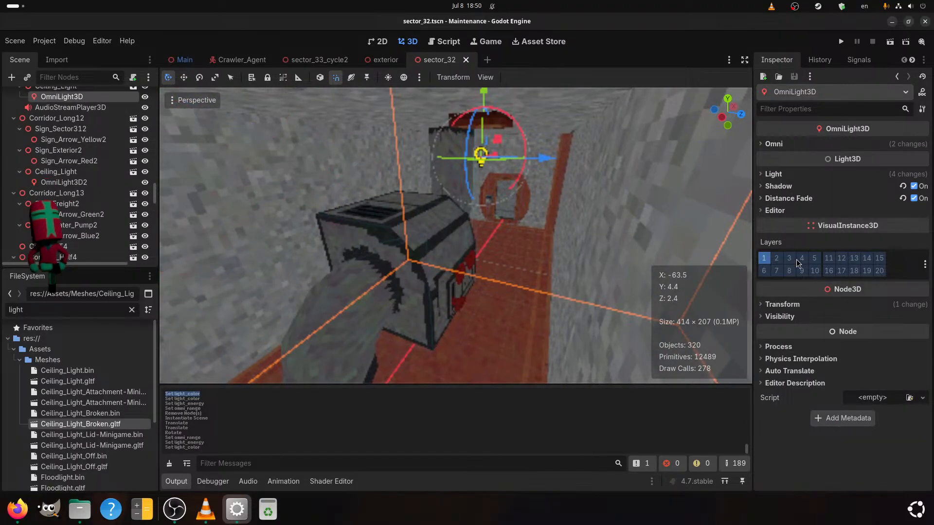
left_click(781, 304)
left_click(845, 334)
type("2.5")
key("Return")
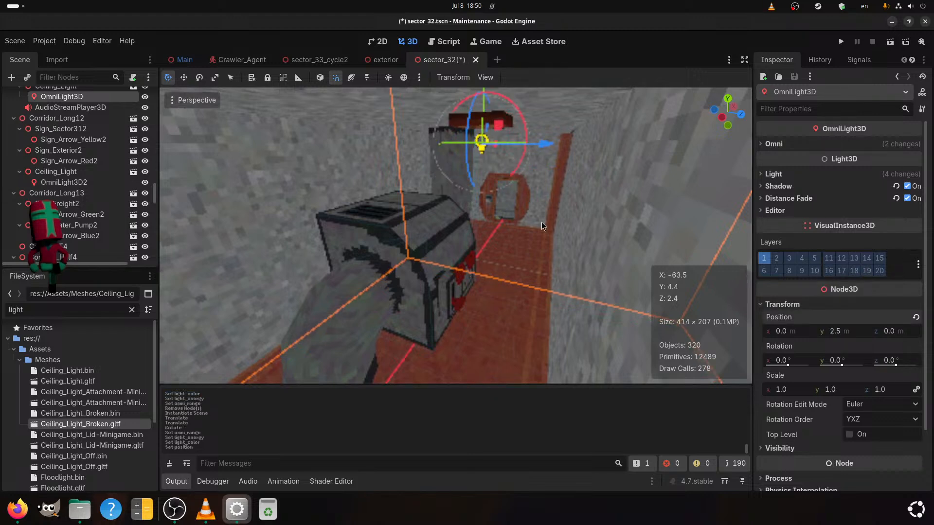
key("ctrl+s")
Set the machine chamber's OmniLight3D to energy 4, reduce its HSV color saturation, and save the scene
left_click(773, 174)
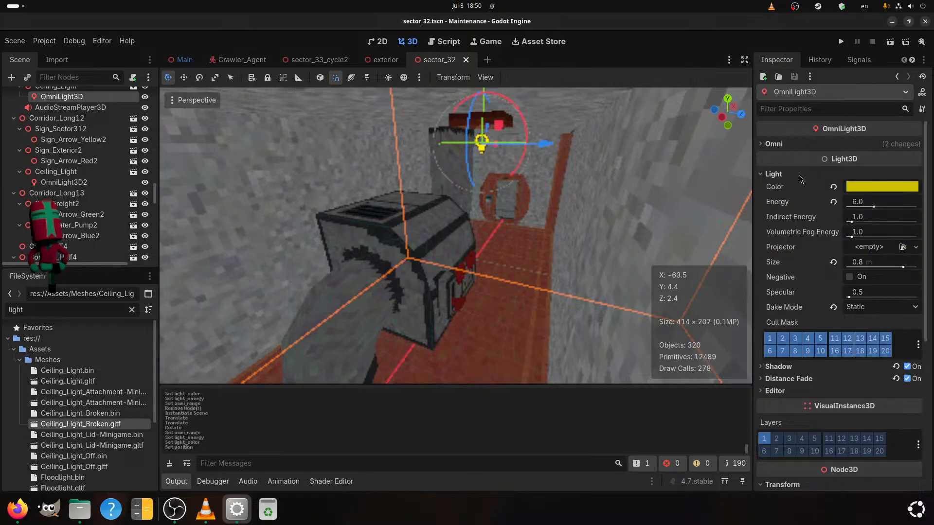
left_click(787, 146)
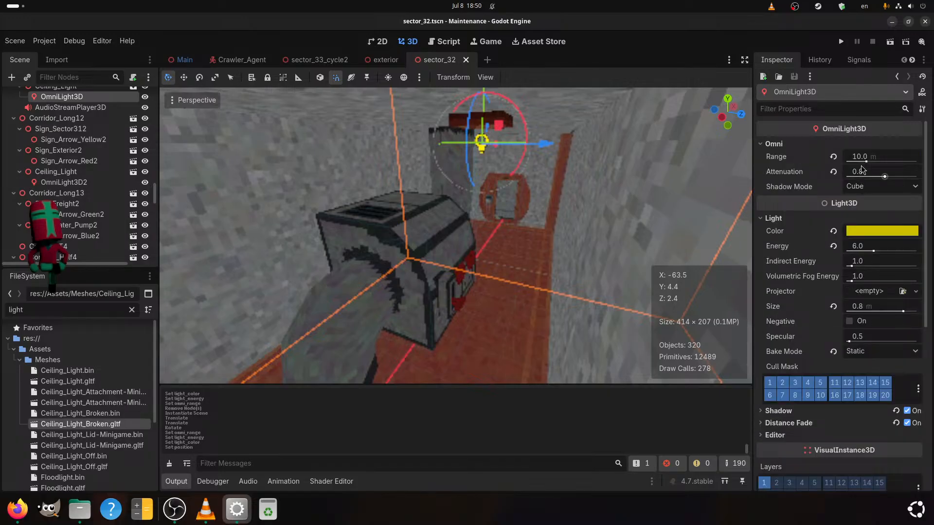
left_click(863, 241)
key("Return")
left_click(885, 233)
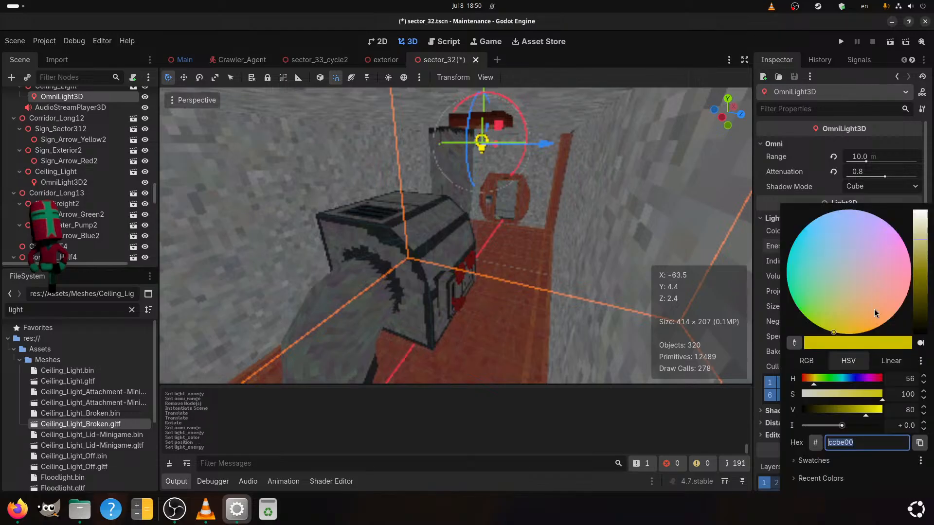
left_click(904, 394)
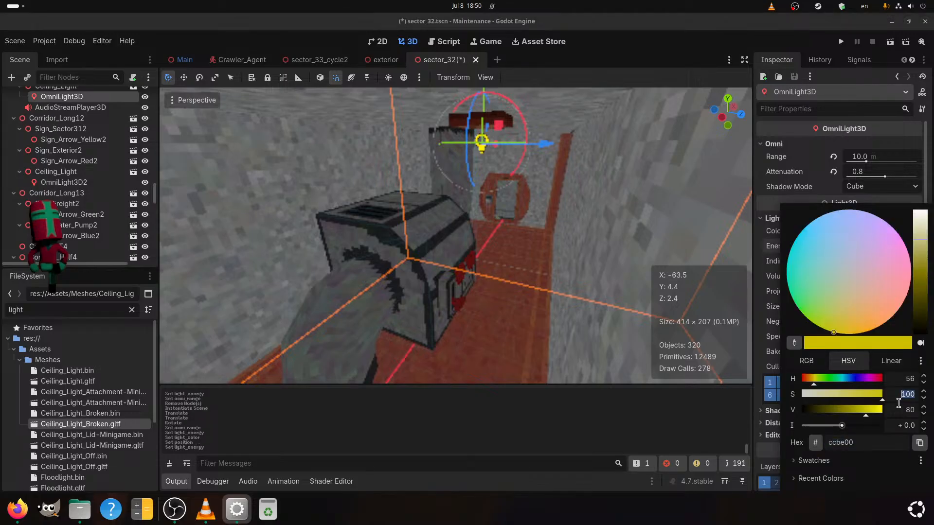
key("Return")
scroll(508, 299, "down", 5)
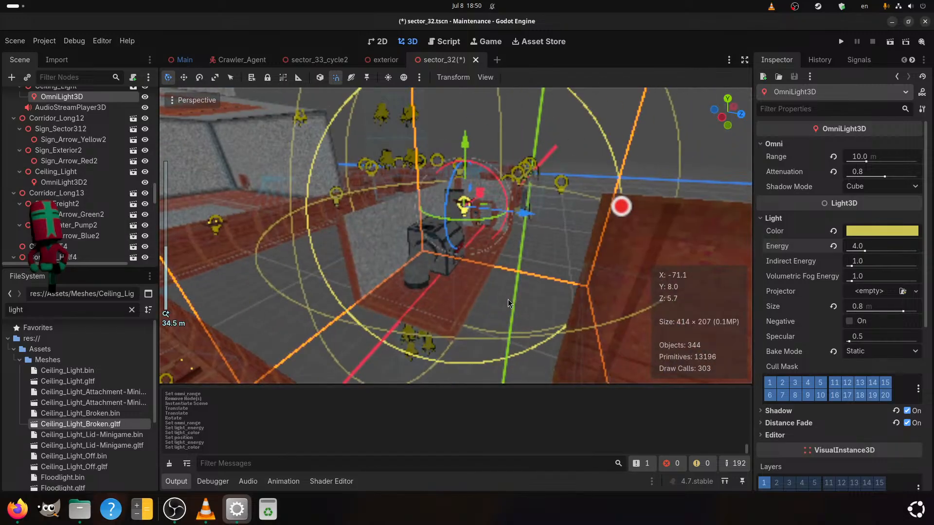
key("ctrl+s")
Add a LightmapGI node as a child of the Sector32 root node
middle_click_drag(495, 296, 390, 327)
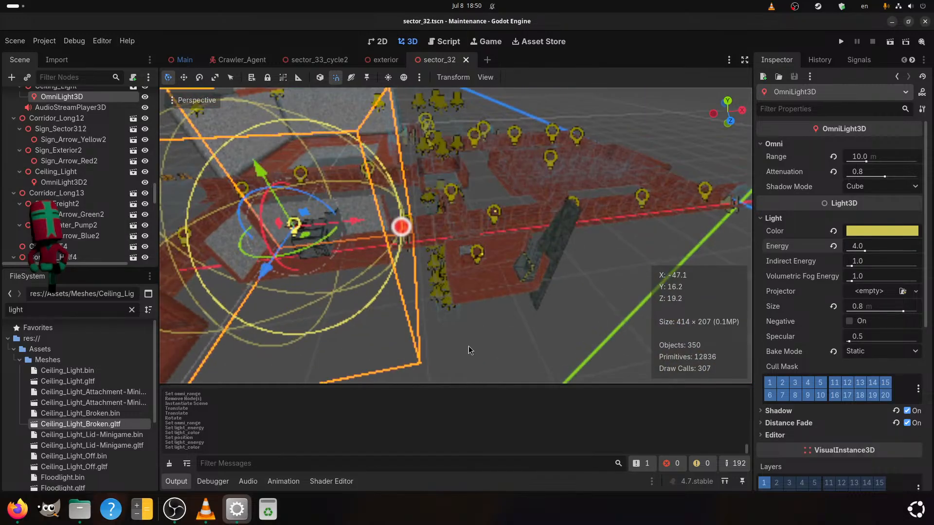
left_click(468, 346)
middle_click_drag(445, 329, 370, 284, "shift")
scroll(617, 281, "down", 2)
scroll(365, 338, "up", 2)
scroll(42, 113, "up", 5)
scroll(42, 113, "up", 10)
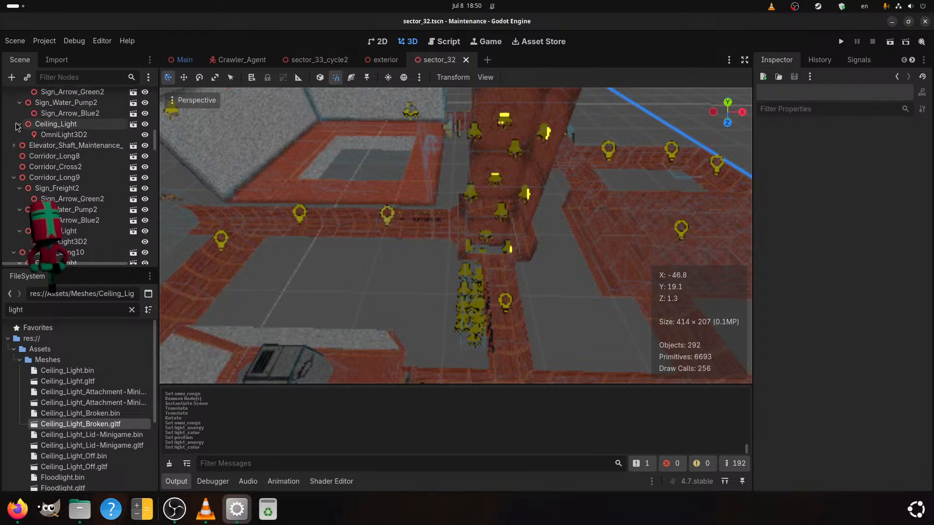
scroll(24, 123, "up", 4)
scroll(42, 132, "up", 3)
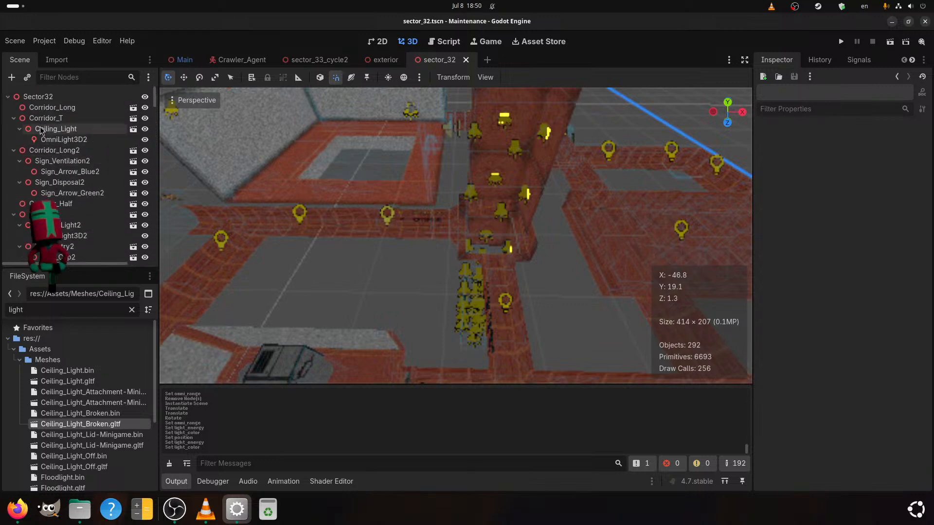
right_click(39, 97)
left_click(63, 110)
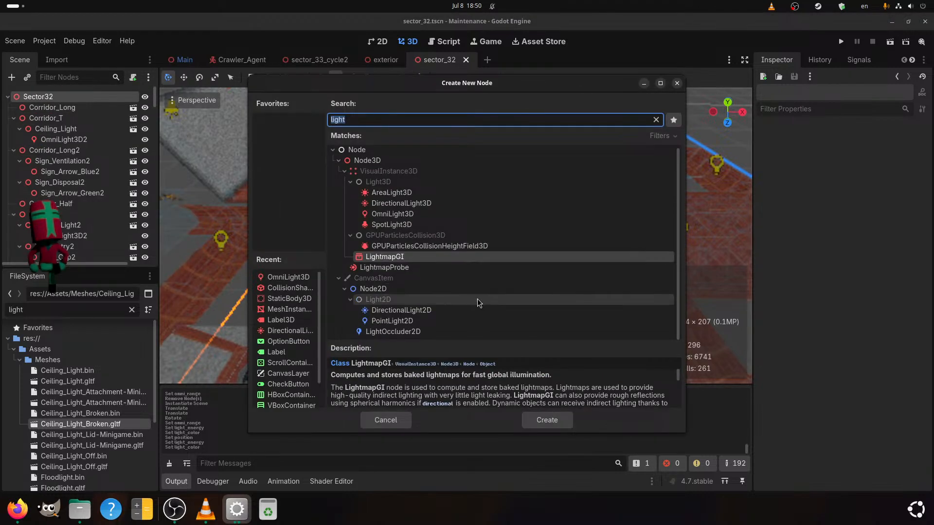
left_click(547, 419)
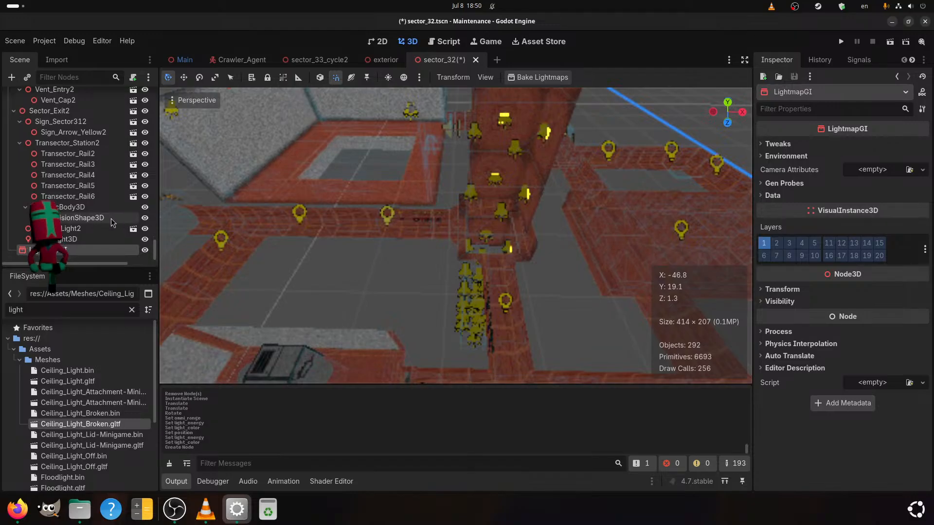
Set the LightmapGI's max texture size to 4096 and bake the lightmaps to sector_32.lmbake in res://Scenes
left_click(786, 155)
left_click(871, 168)
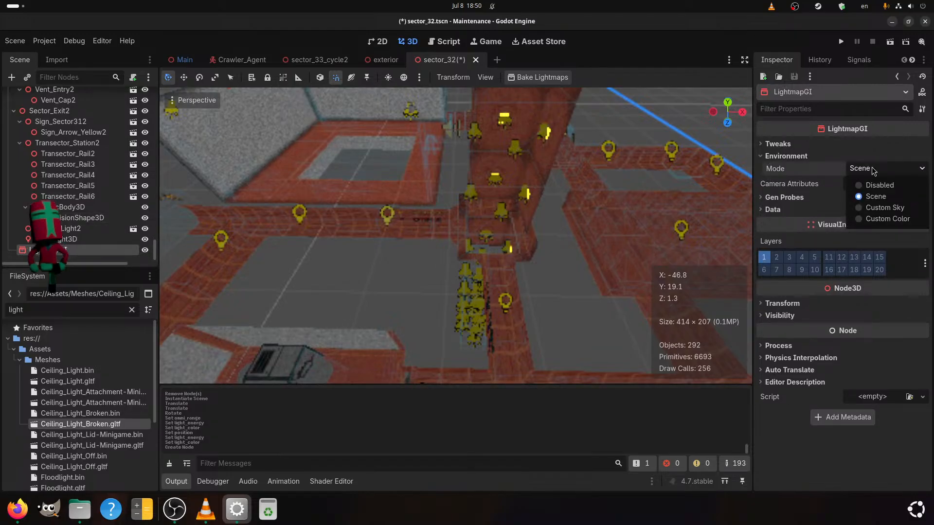
left_click(871, 167)
left_click(818, 144)
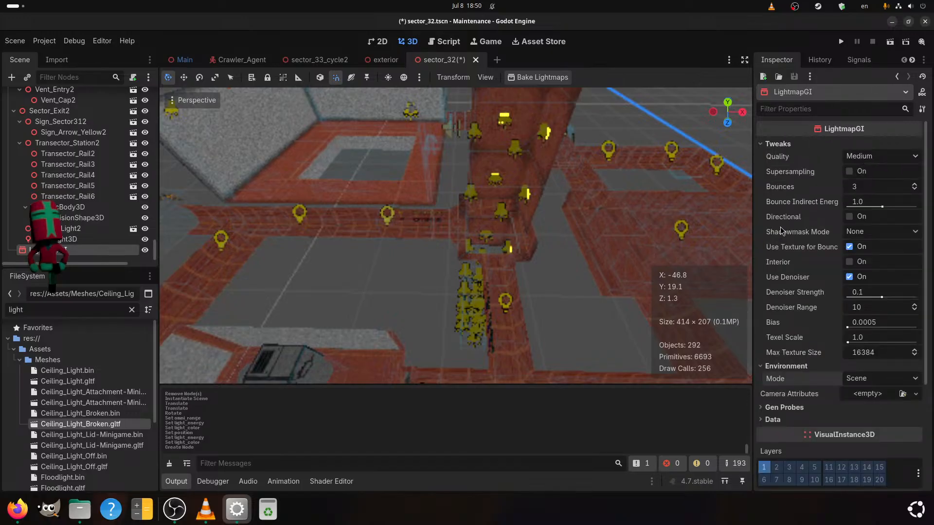
left_click(880, 352)
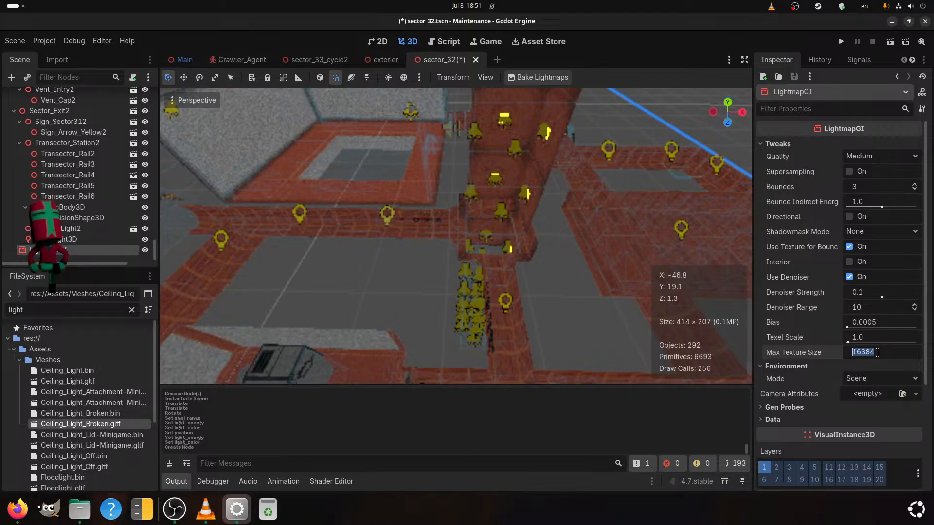
type("4098")
key("BackSpace")
type("6")
key("Return")
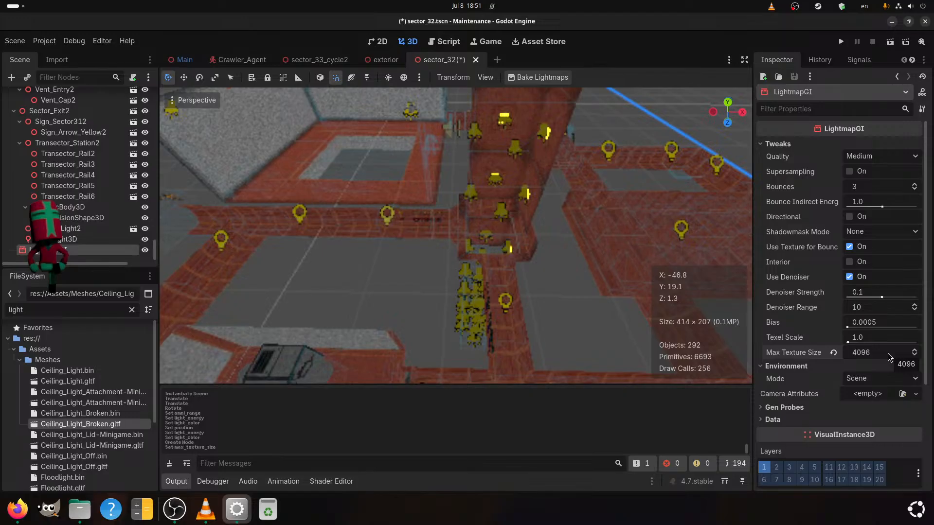
left_click(533, 77)
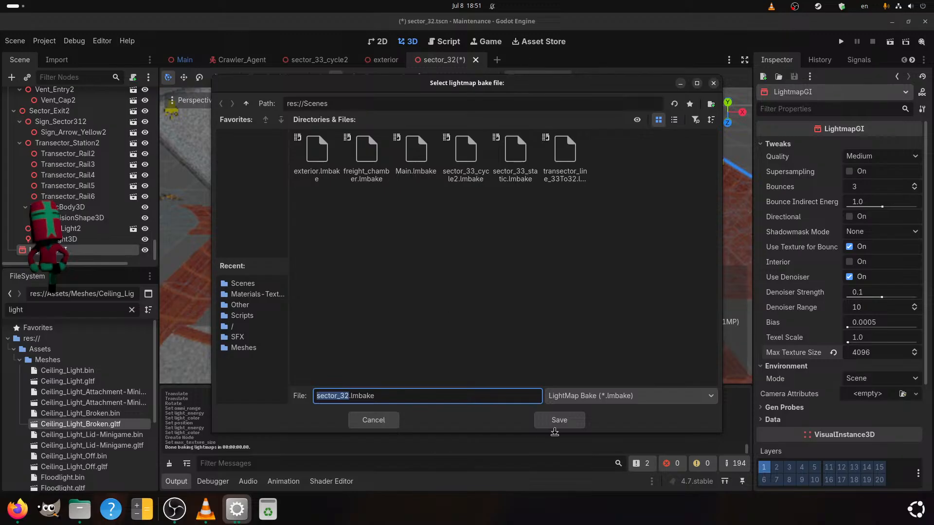
left_click(551, 421)
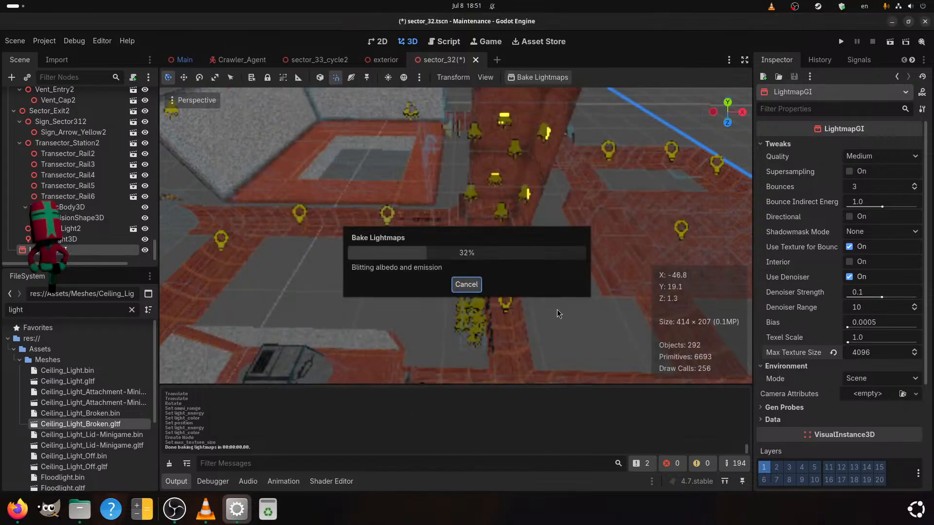
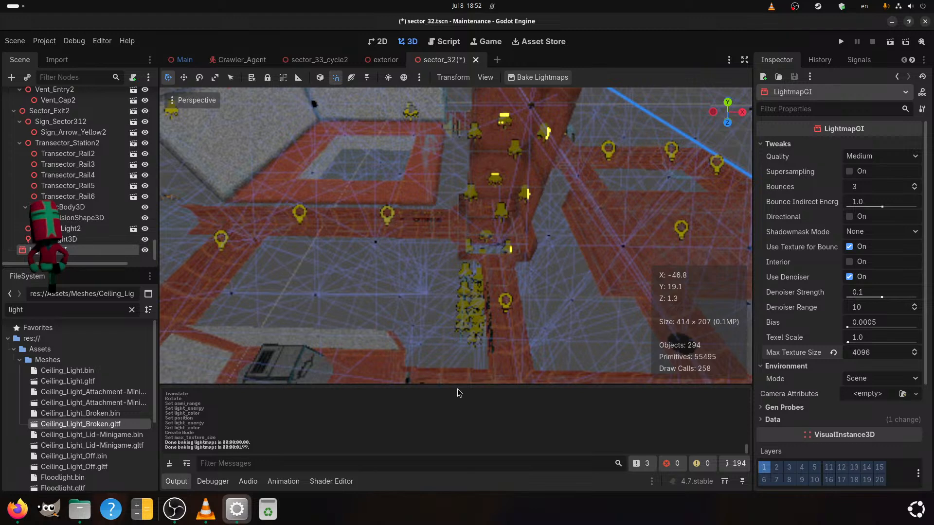
key("ctrl+l")
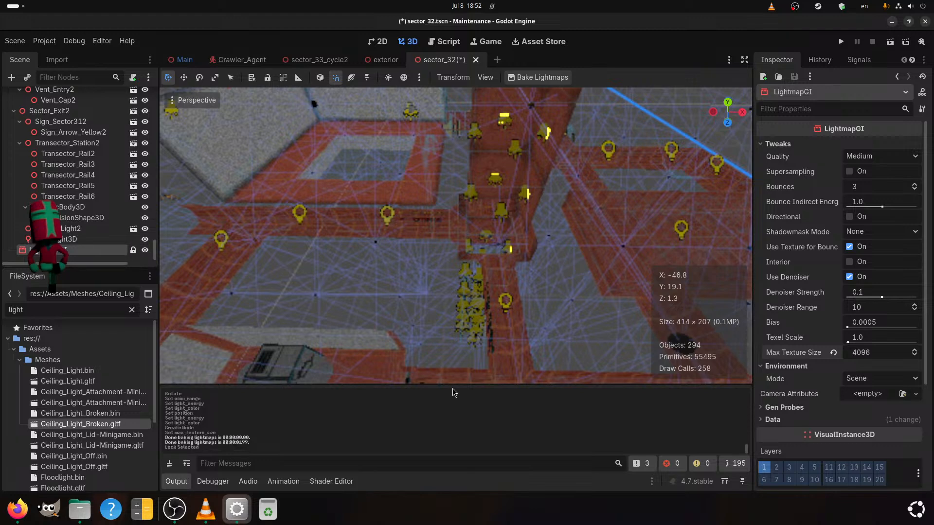
left_click(132, 250)
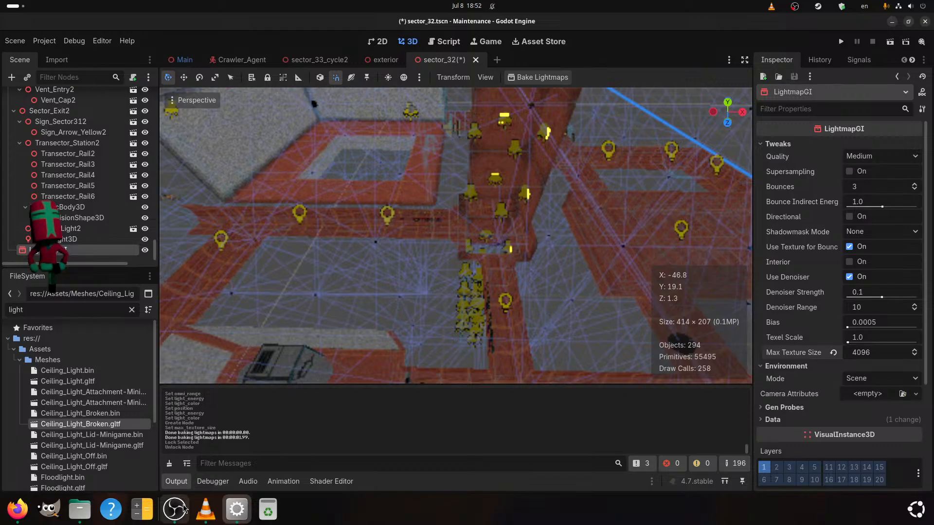
left_click(174, 509)
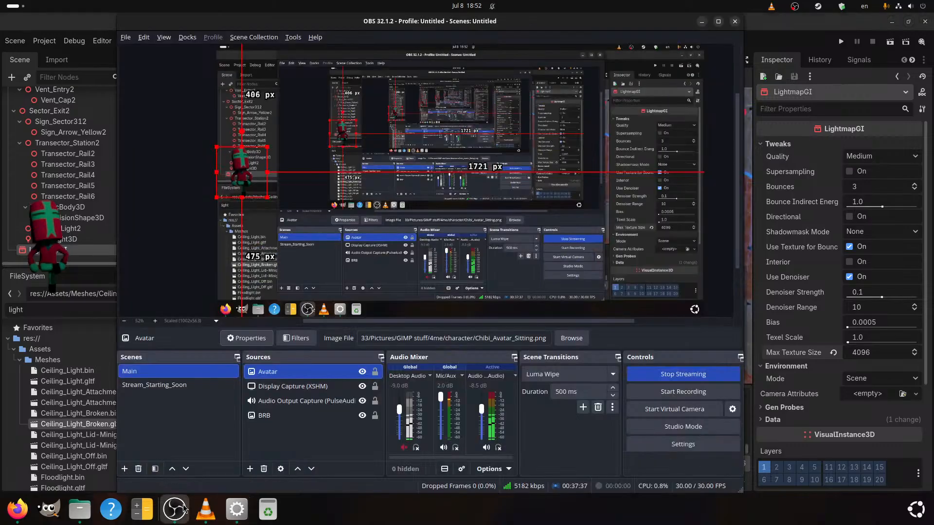
left_click(236, 509)
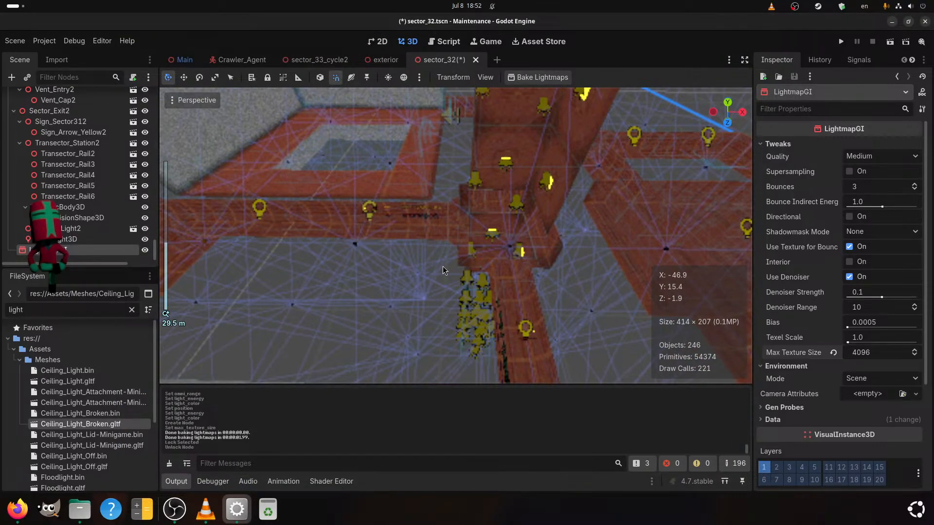
Filter the project's file system by "fuse" to find the fuse meshes
scroll(443, 266, "down", 5)
middle_click_drag(426, 265, 477, 228)
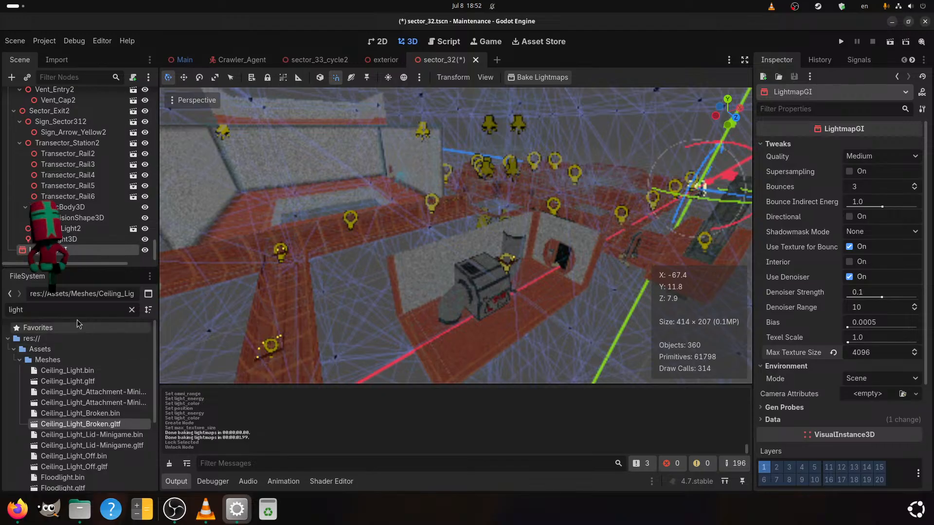
left_click_drag(64, 311, 1, 298)
type("fuse")
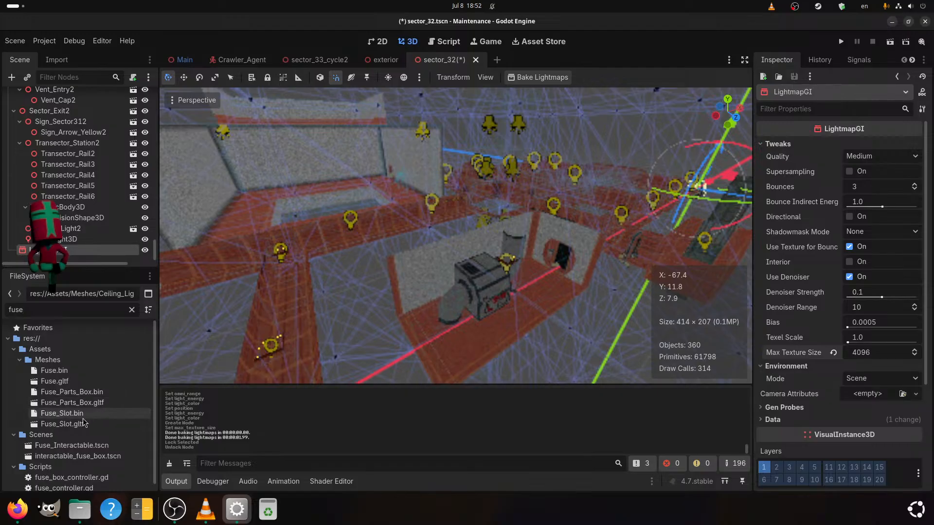
Instantiate Fuse_Slot.gltf as a child of Corridor_Long3 and Fuse.gltf as a child of that slot
scroll(476, 253, "down", 2)
middle_click_drag(477, 252, 552, 267)
scroll(527, 305, "down", 2)
scroll(535, 269, "up", 2)
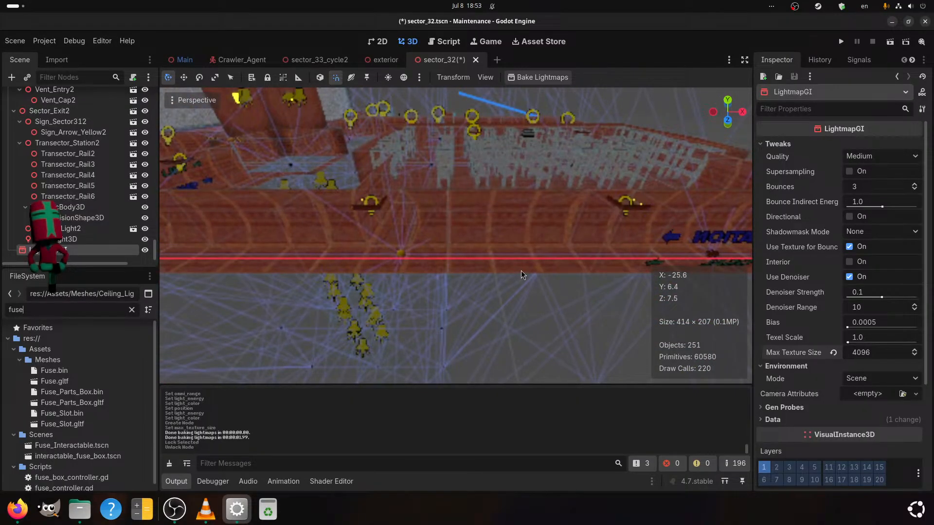
left_click(476, 296)
scroll(476, 300, "up", 2)
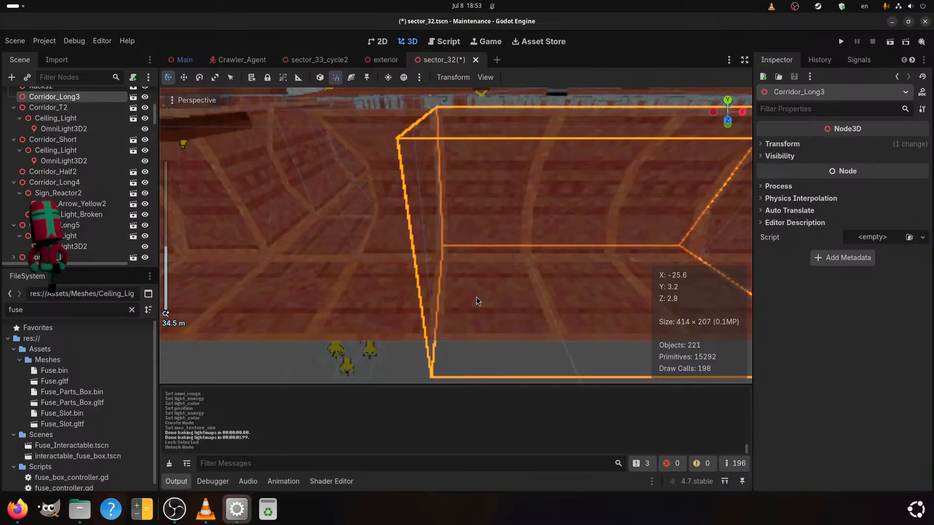
left_click_drag(72, 426, 73, 135)
left_click_drag(54, 383, 54, 141)
Set the Y position of the fuse inside Corridor_Long3's fuse slot to 1 m
scroll(562, 274, "down", 5)
middle_click_drag(562, 273, 514, 275, "shift")
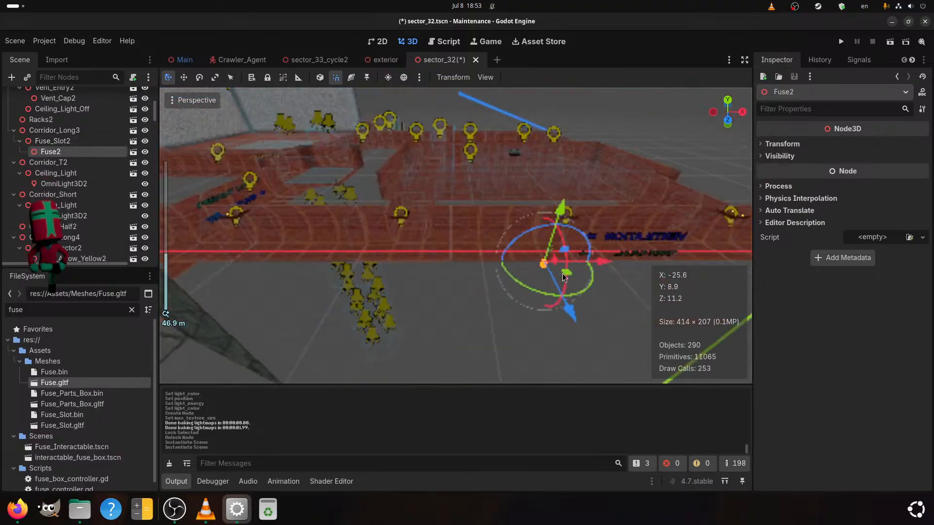
scroll(496, 281, "up", 4)
middle_click_drag(457, 302, 493, 285, "shift")
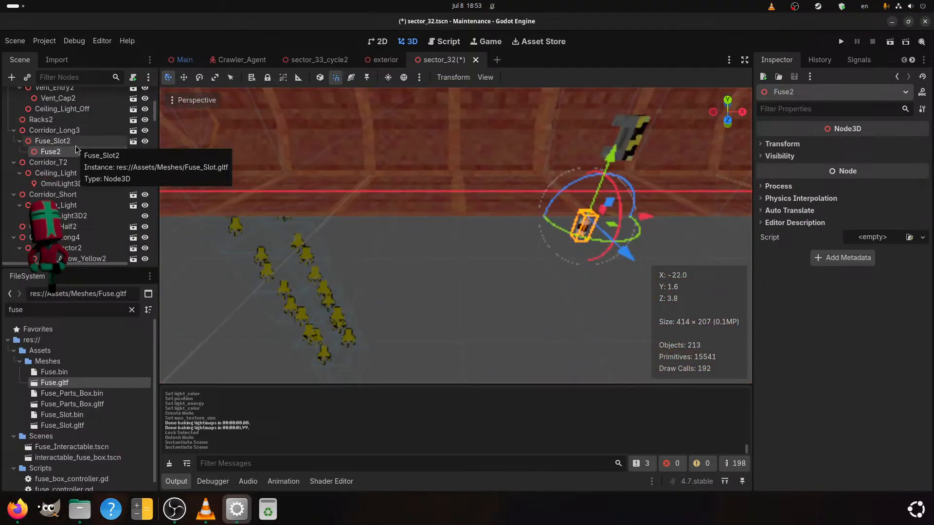
left_click(805, 144)
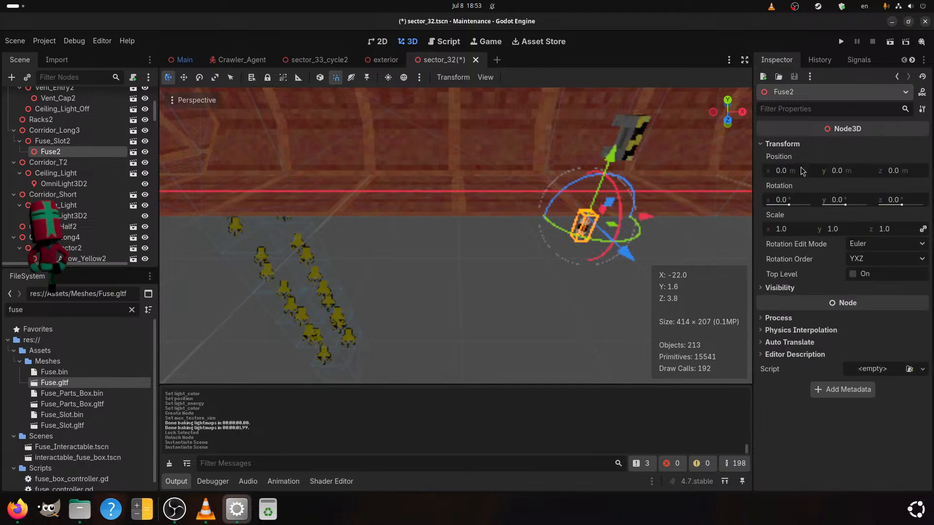
left_click(845, 172)
type("1")
key("Return")
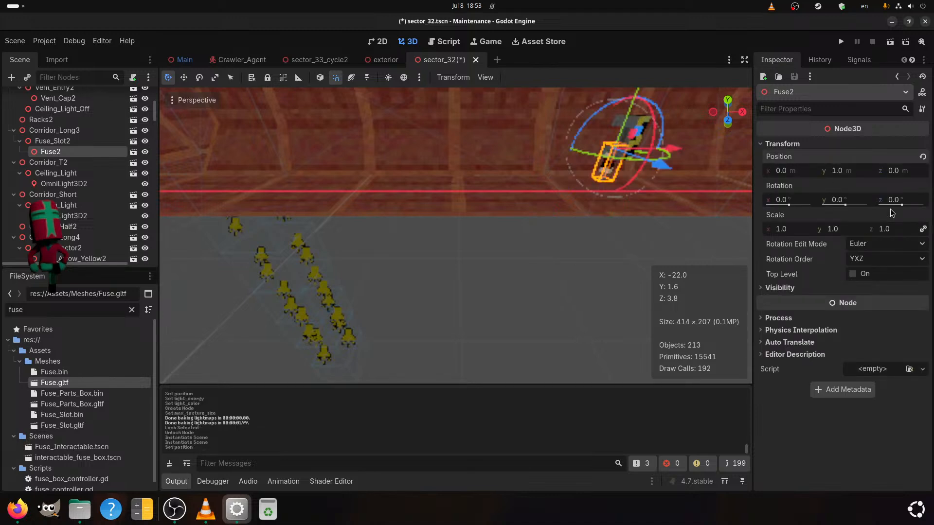
Set the Y position of the fuse in Corridor_Long3's fuse slot to 1.25 m and check its fit up close
left_click(835, 172)
type("1.25")
key("Return")
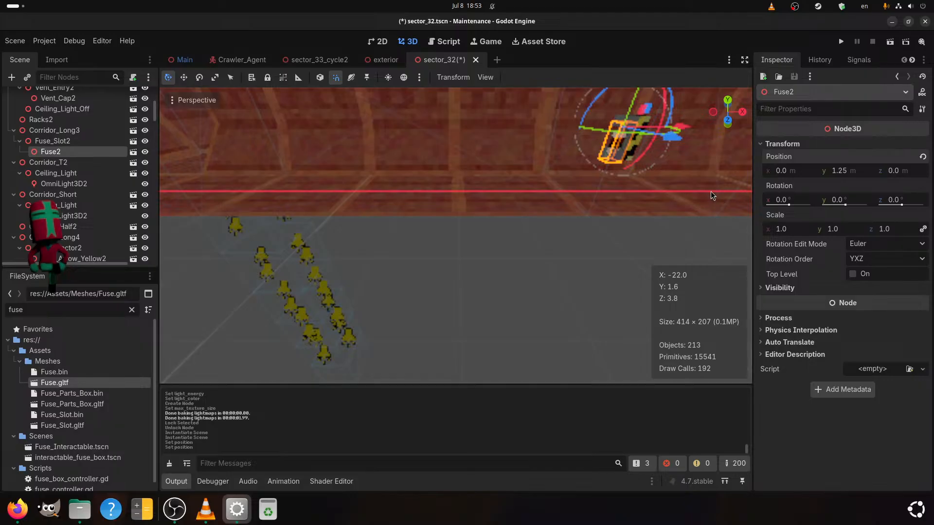
scroll(717, 199, "up", 2)
scroll(717, 201, "down", 3)
middle_click_drag(716, 201, 547, 231, "shift")
scroll(546, 231, "up", 6)
middle_click_drag(570, 112, 562, 239, "shift")
scroll(561, 239, "up", 6)
middle_click_drag(545, 281, 595, 247)
scroll(576, 249, "up", 2)
scroll(575, 246, "up", 2)
middle_click_drag(595, 248, 564, 201, "shift")
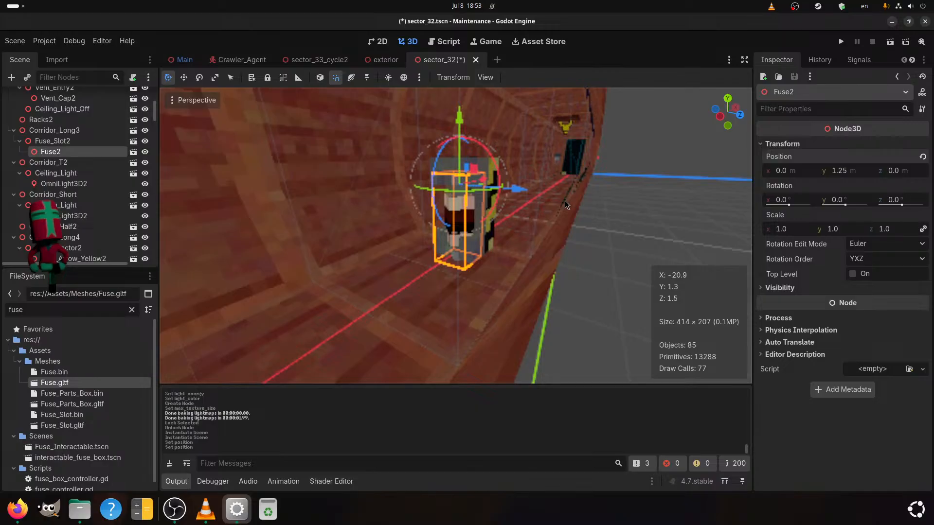
left_click(664, 207)
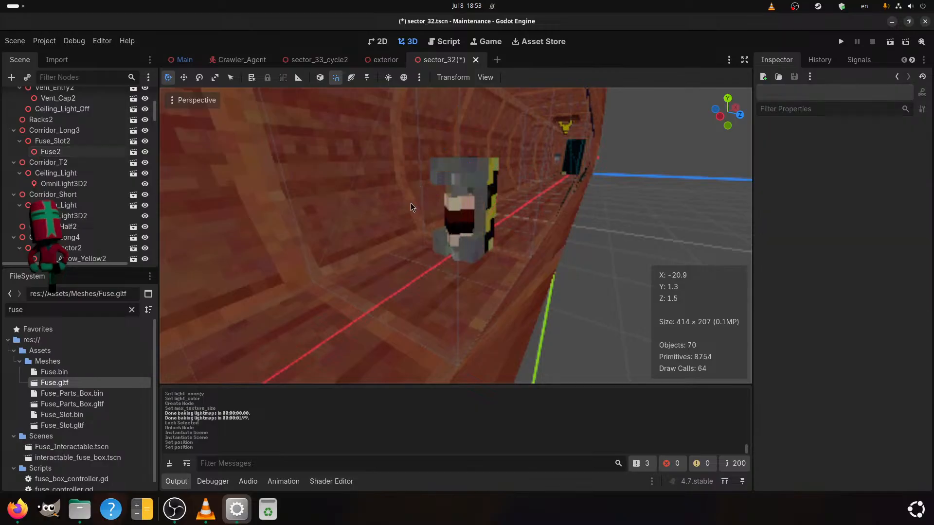
Set the Y position of the fuse in Corridor_Long3's slot to 1.3 m and save the scene
left_click(76, 155)
left_click(838, 170)
type("1.3")
key("Return")
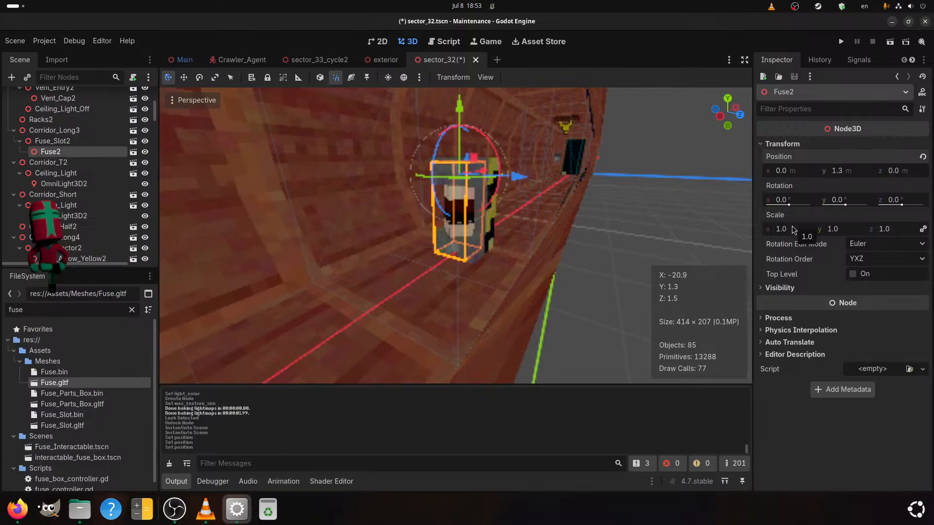
left_click(675, 191)
scroll(676, 192, "up", 3)
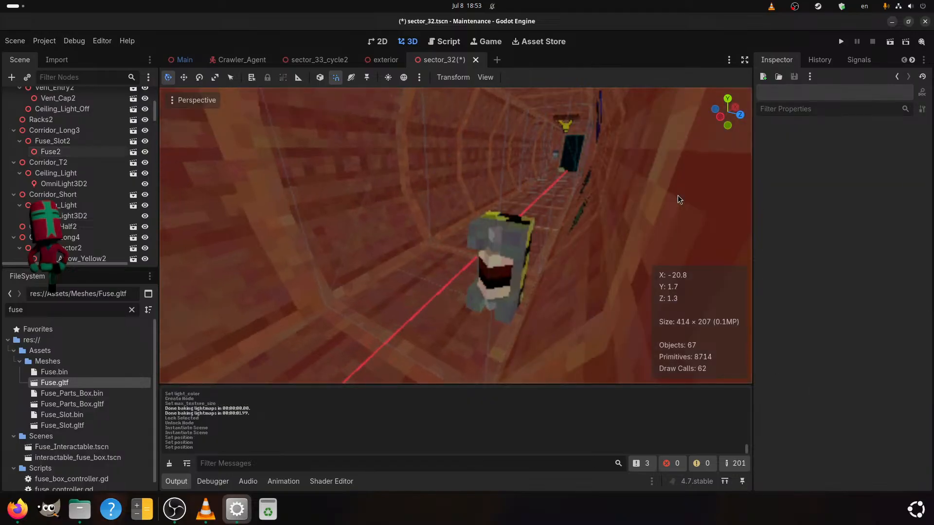
middle_click_drag(678, 194, 686, 189)
key("ctrl+s")
Set the Y position of Corridor_Long3's fuse slot to 0.5 m
left_click(57, 139)
scroll(318, 190, "down", 2)
middle_click_drag(318, 189, 374, 275)
left_click(780, 144)
scroll(586, 269, "up", 2)
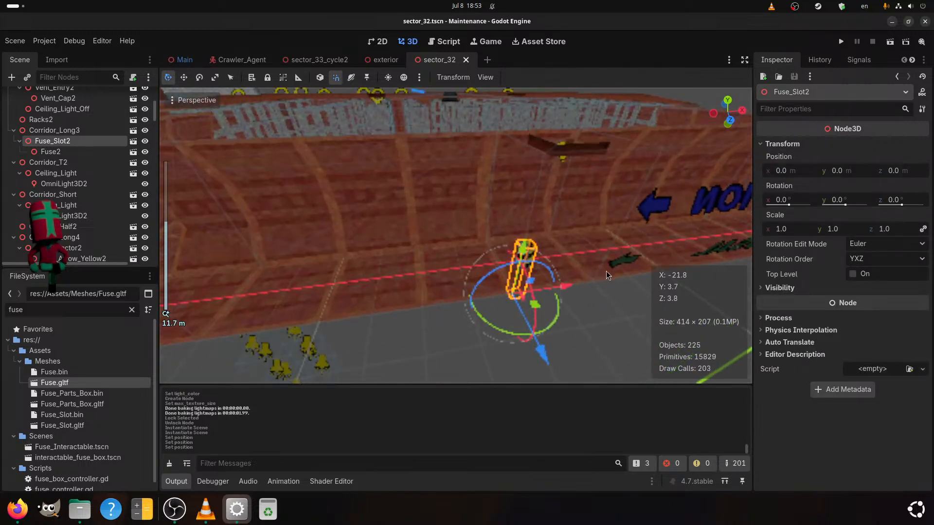
middle_click_drag(623, 241, 638, 209)
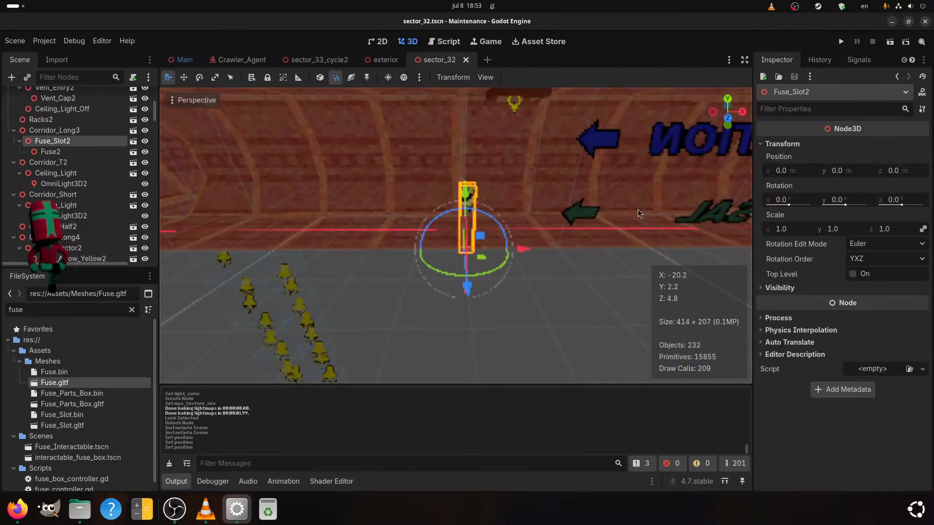
left_click(837, 170)
type("0.5")
key("Return")
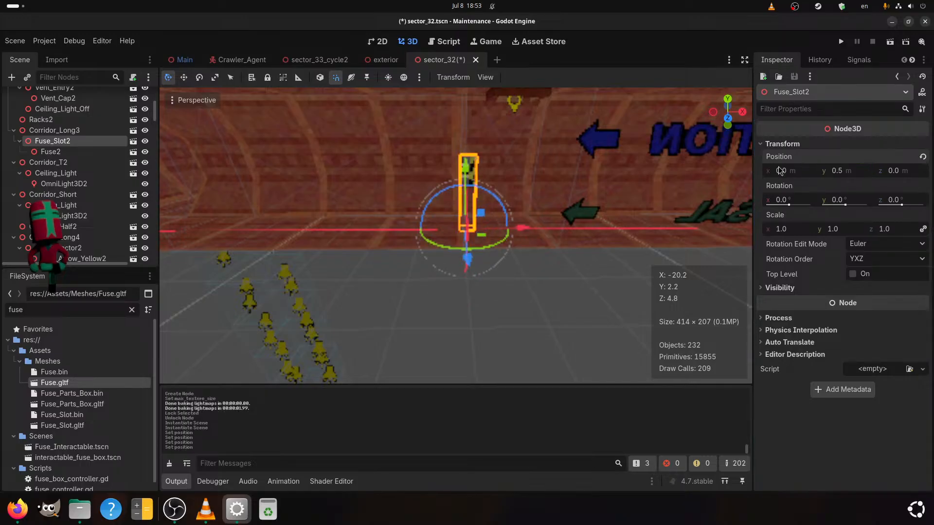
Check the position of the existing fuse slot under the elevator shaft maintenance entry in the sector_33_cycle2 scene
left_click(324, 61)
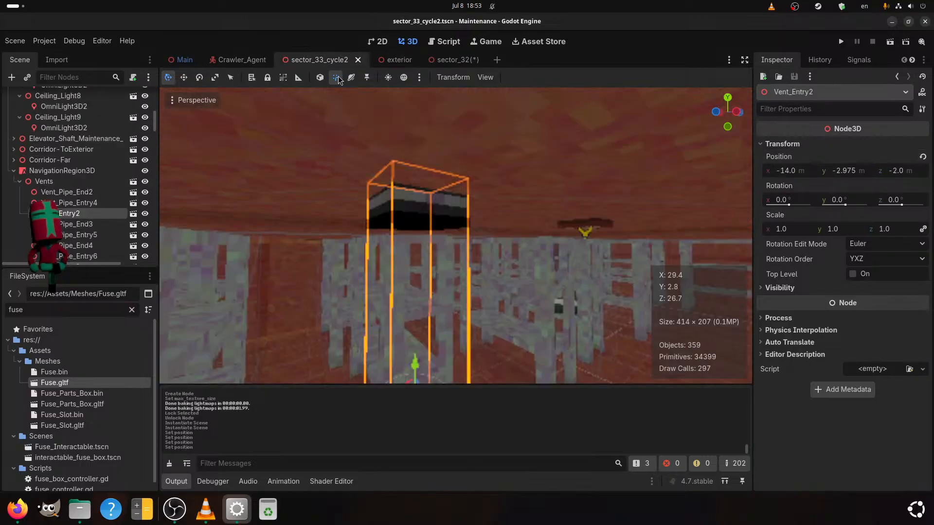
scroll(463, 234, "down", 8)
middle_click_drag(463, 234, 376, 203)
scroll(376, 204, "up", 4)
middle_click_drag(459, 225, 497, 264)
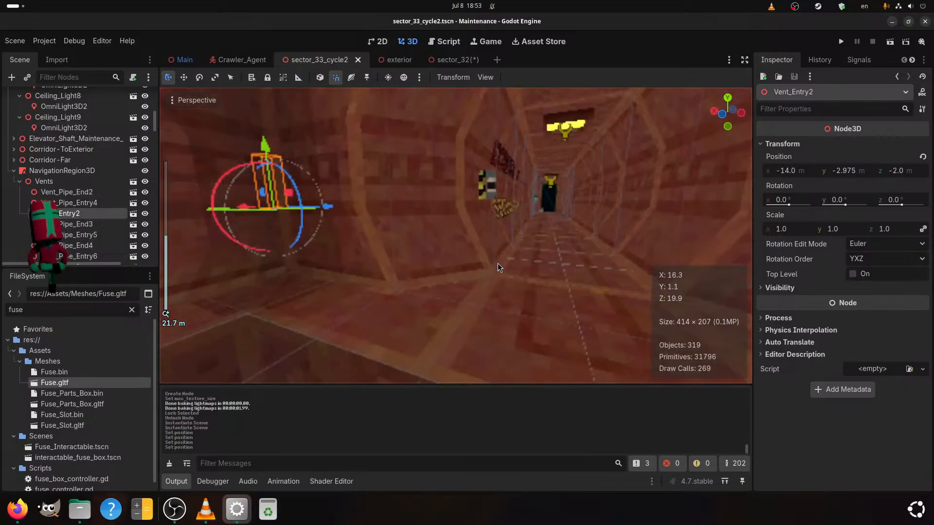
left_click(491, 184)
left_click(13, 138)
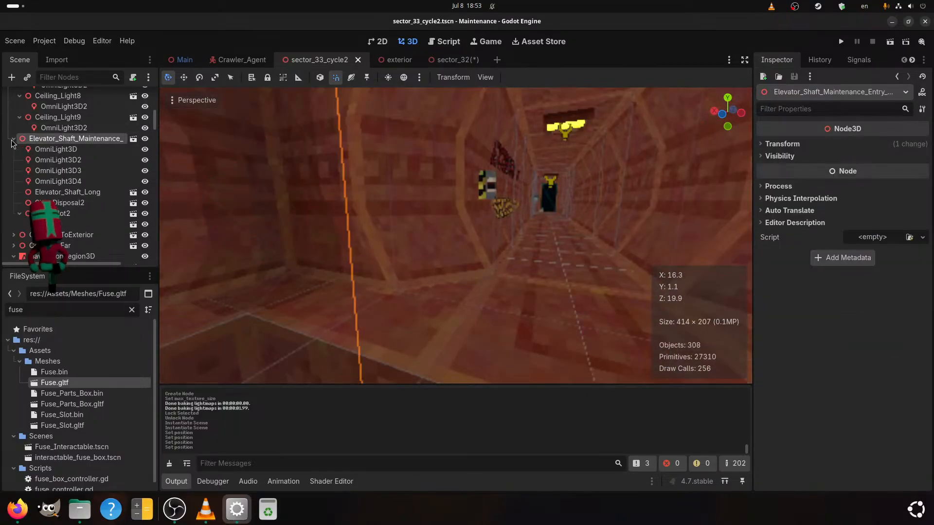
left_click(73, 213)
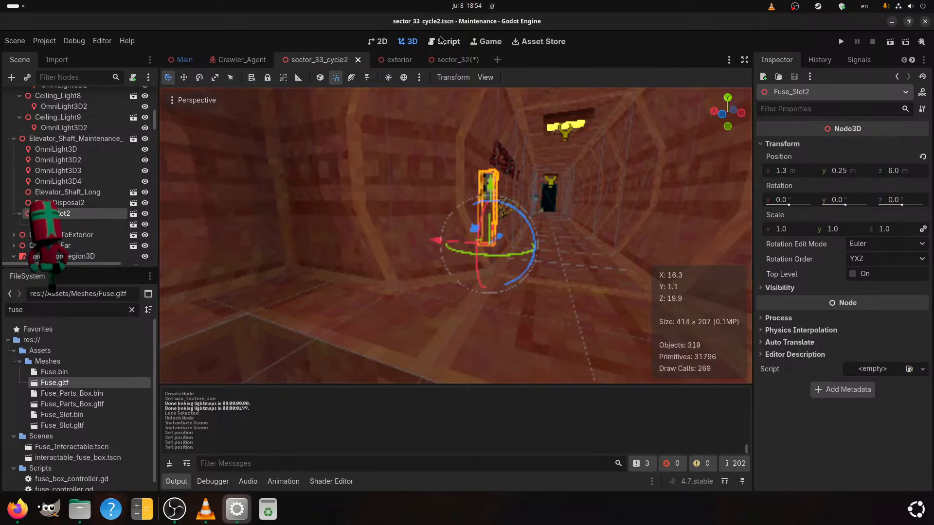
Return to the sector_32 scene and set the Y position of Corridor_Long3's fuse slot to 0.25 m
left_click(445, 59)
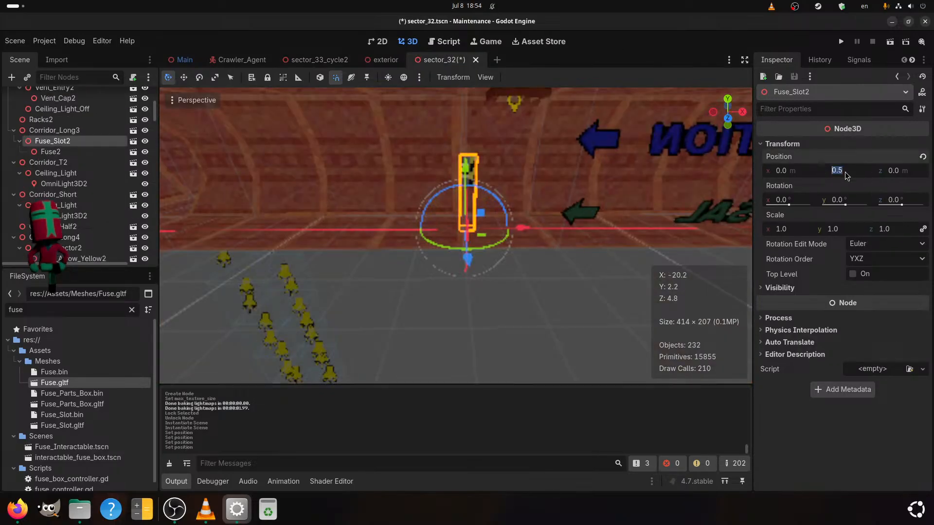
type(".25")
key("Return")
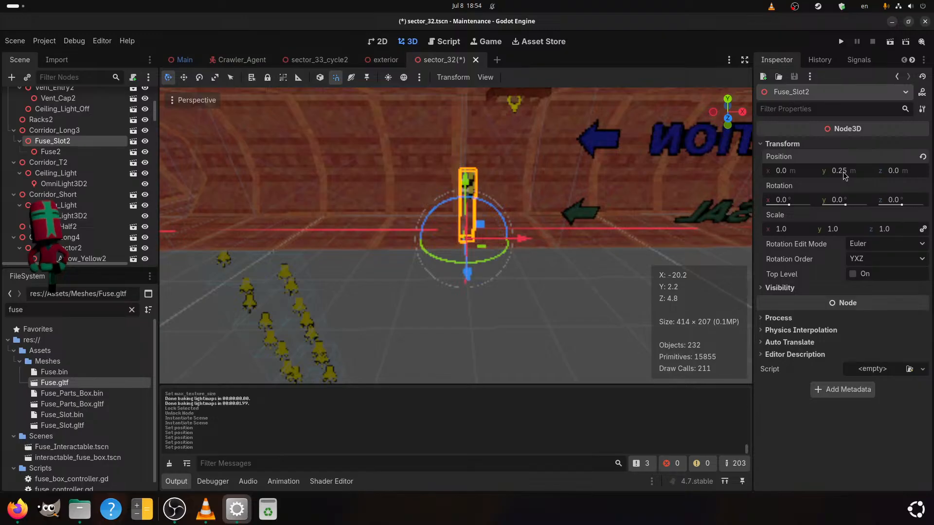
scroll(545, 207, "up", 3)
middle_click_drag(551, 228, 536, 236, "shift")
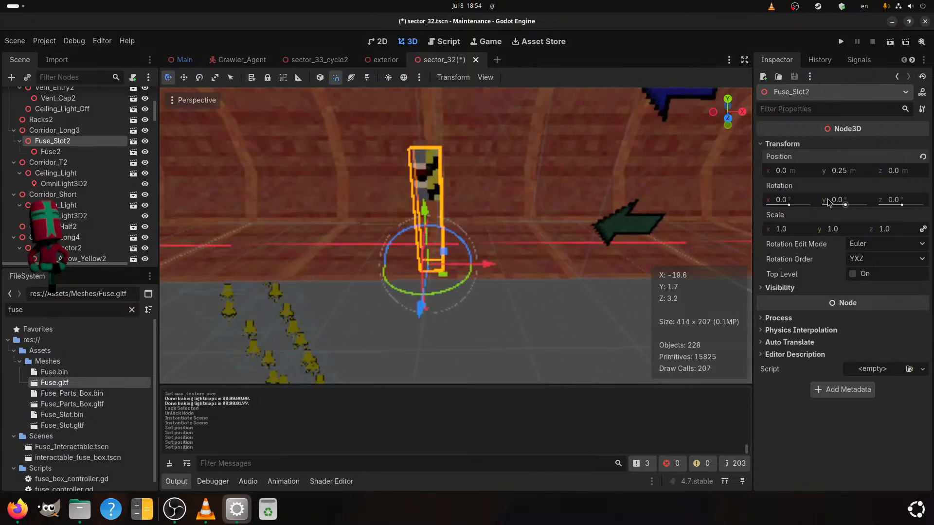
left_click(443, 286)
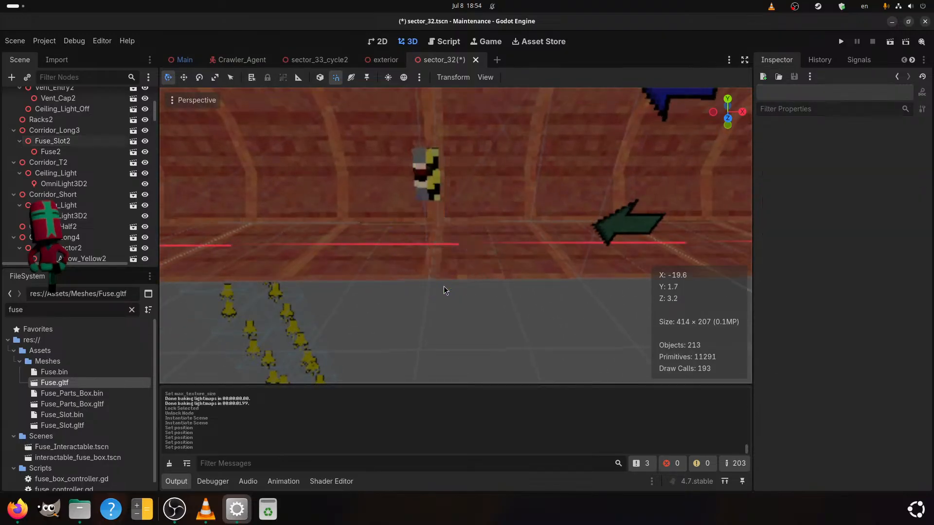
Rotate Corridor_Long3's fuse slot 90° about Y and move it toward the corridor wall to Z -2 m
left_click(83, 142)
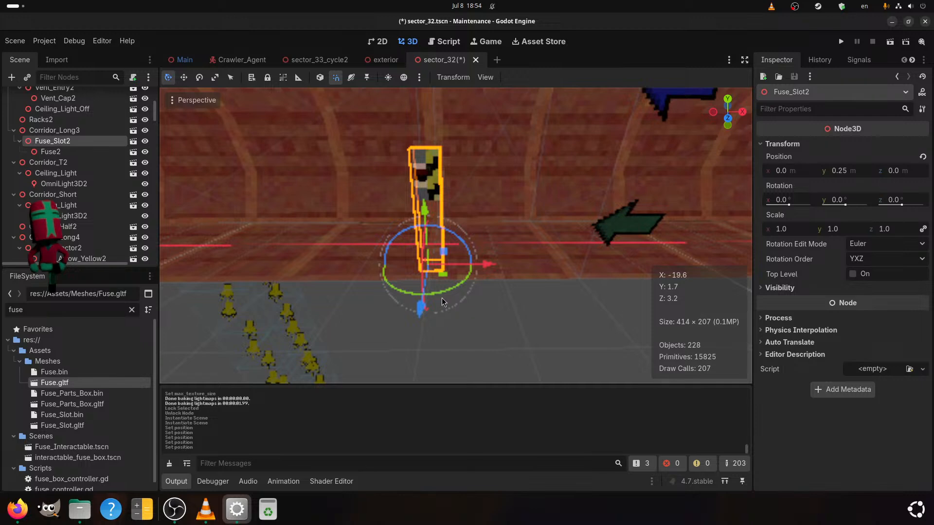
left_click_drag(438, 296, 505, 229)
left_click_drag(419, 311, 432, 265)
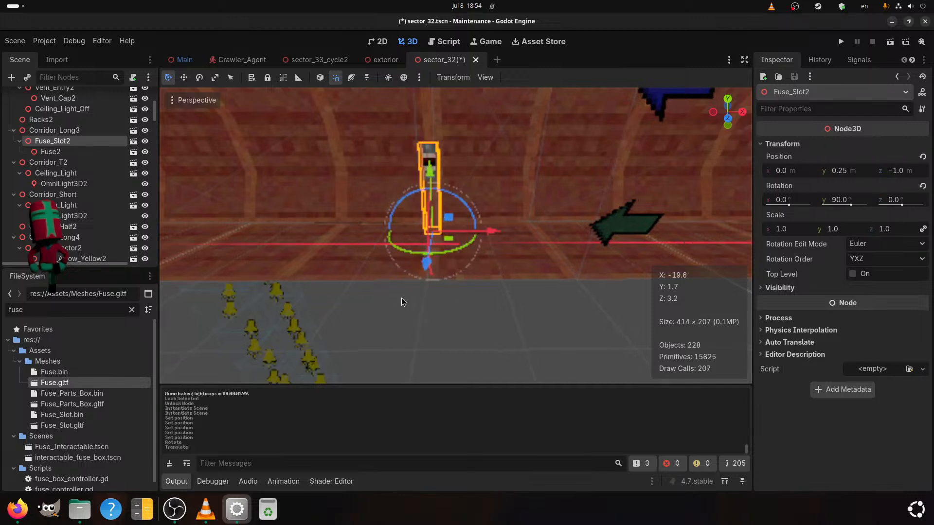
middle_click_drag(403, 297, 299, 307)
scroll(474, 359, "down", 3)
mouse_move(465, 315)
left_mouse_down()
mouse_move(490, 308)
mouse_move(480, 322)
left_mouse_up()
middle_click_drag(480, 322, 436, 320)
scroll(438, 322, "up", 2)
Set the Z position of Corridor_Long3's fuse slot to -2.35 m and save the scene
left_click(900, 170)
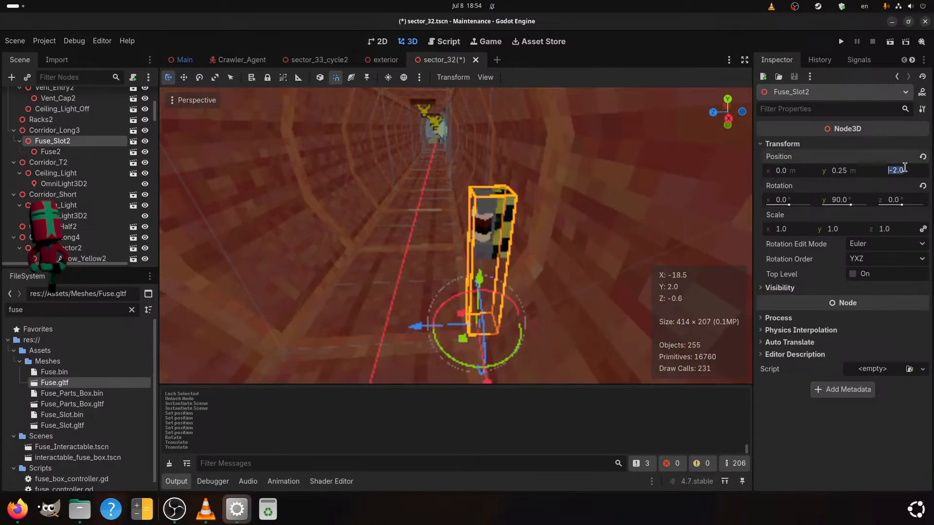
type("-2.4")
key("Return")
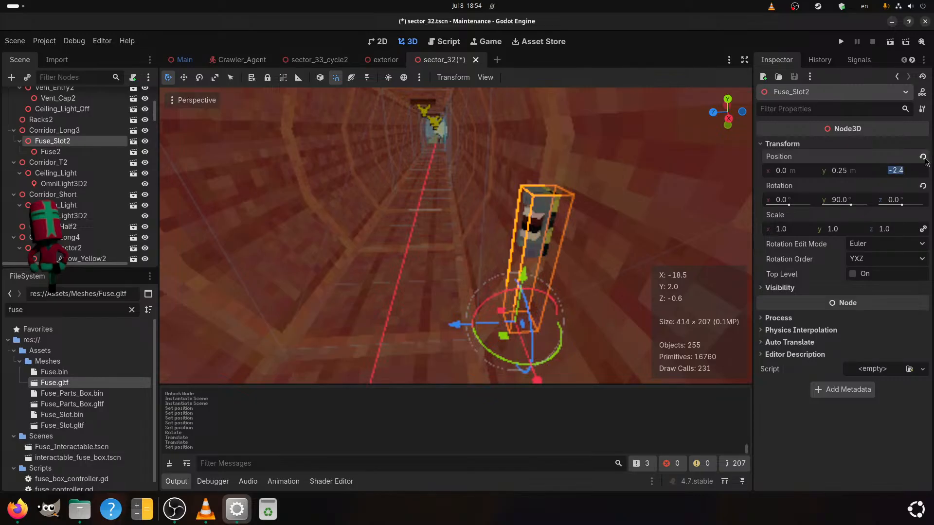
type("35")
key("Return")
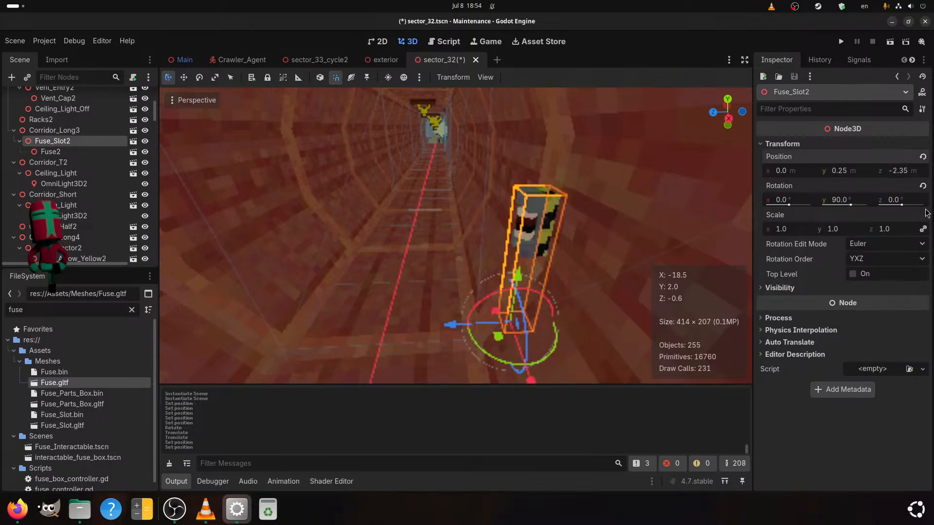
key("ctrl+s")
Slide Corridor_Long3's fuse slot along the corridor wall, save the scene, and clear the selection
middle_click_drag(609, 317, 535, 253)
scroll(605, 271, "down", 2)
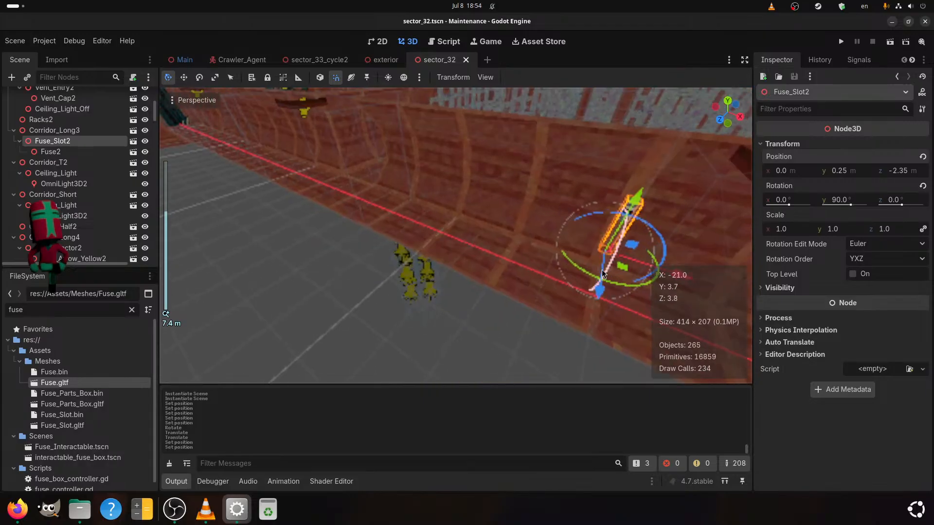
left_click_drag(681, 270, 629, 252)
scroll(625, 254, "down", 2)
key("ctrl+s")
middle_click_drag(492, 322, 539, 325)
left_click(541, 325)
middle_click_drag(583, 248, 466, 290, "shift")
scroll(465, 290, "down", 4)
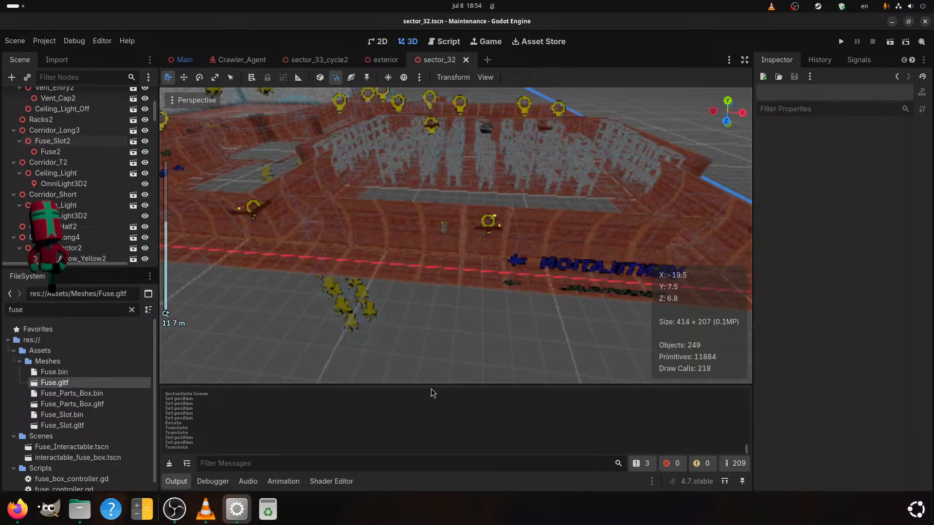
Copy Corridor_Long3's fuse slot with its fuse, paste it as a child of Corridor_Long8, and save the scene
left_click(52, 140)
left_click(51, 151, "shift")
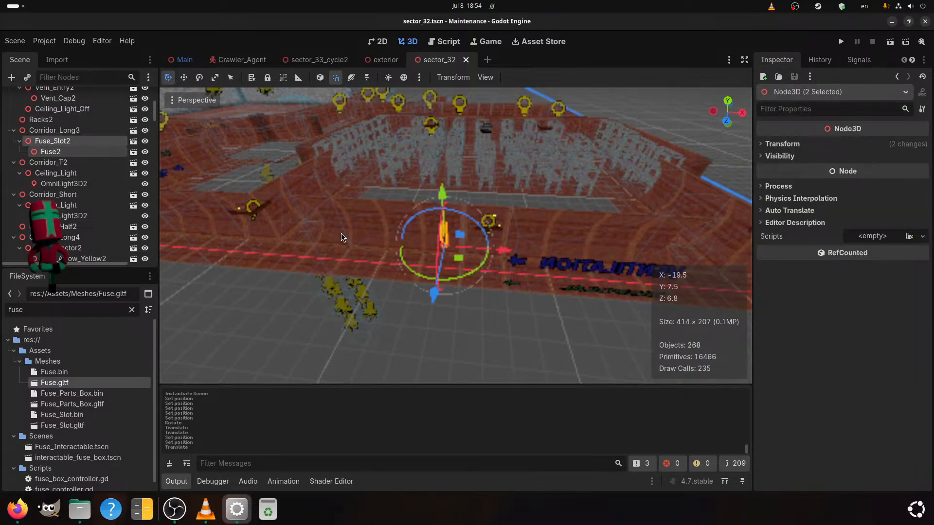
scroll(341, 233, "down", 2)
middle_click_drag(340, 233, 357, 244)
middle_click_drag(290, 250, 568, 243, "shift")
scroll(568, 244, "down", 10)
middle_click_drag(465, 255, 588, 279)
scroll(486, 272, "up", 4)
middle_click_drag(391, 266, 631, 262, "shift")
middle_click_drag(327, 267, 347, 267, "shift")
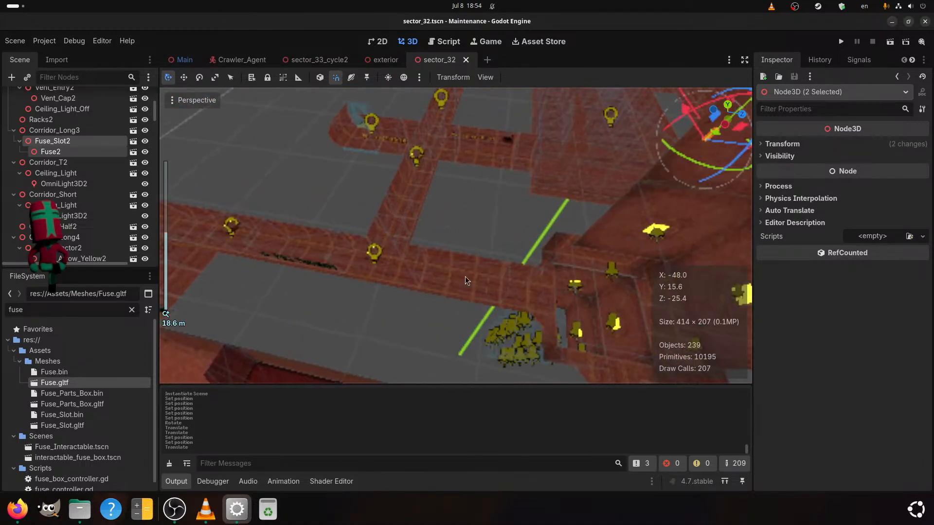
left_click(466, 276)
scroll(332, 283, "up", 8)
middle_click_drag(383, 307, 331, 272)
key("ctrl+v")
scroll(407, 281, "up", 4)
scroll(329, 269, "down", 4)
key("ctrl+s")
Paste the copied fuse slot and fuse as a child of Corridor_Long10 and save the scene
middle_click_drag(505, 287, 442, 268, "shift")
scroll(442, 268, "up", 2)
left_click(378, 226)
scroll(382, 227, "down", 2)
middle_click_drag(390, 229, 505, 247, "shift")
scroll(498, 249, "up", 8)
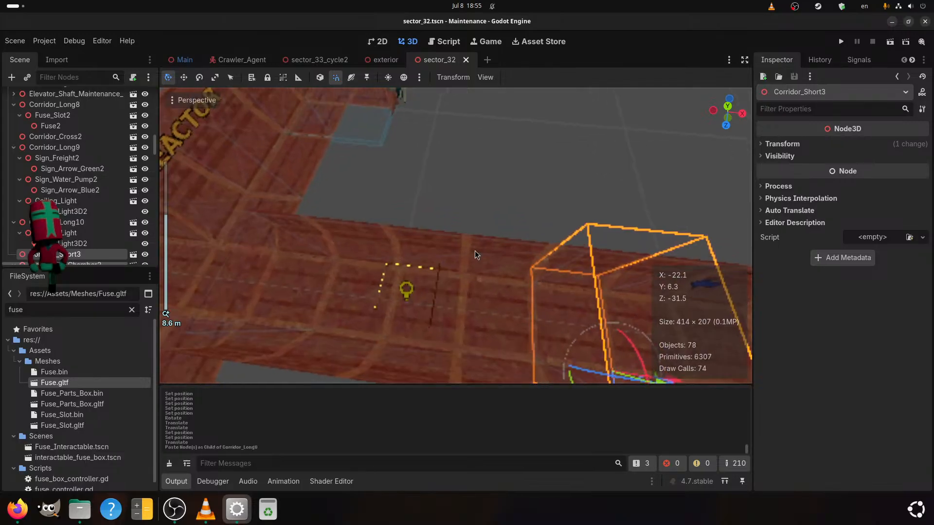
left_click(504, 252)
scroll(483, 268, "down", 3)
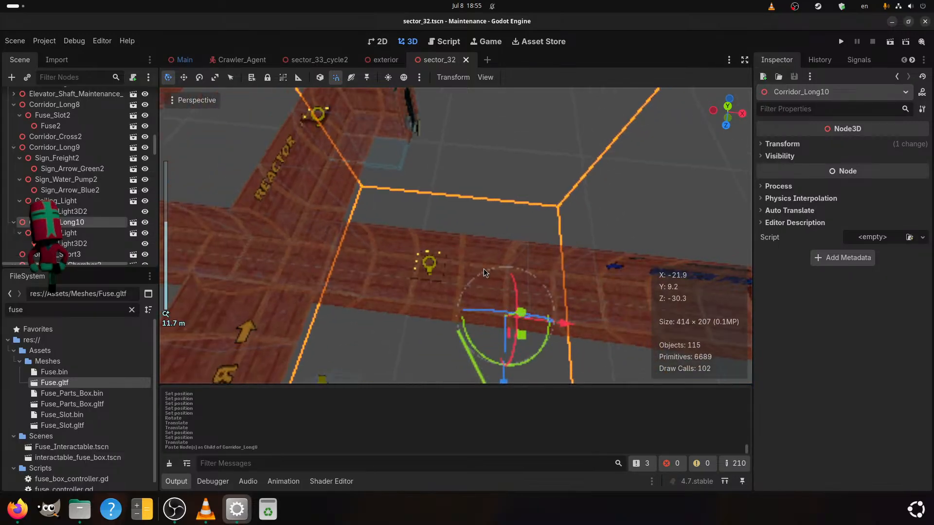
key("ctrl+v")
key("ctrl+s")
Paste the copied fuse slot and fuse as a child of Corridor_Long4 and save the scene
middle_click_drag(491, 240, 423, 262)
scroll(510, 279, "down", 8)
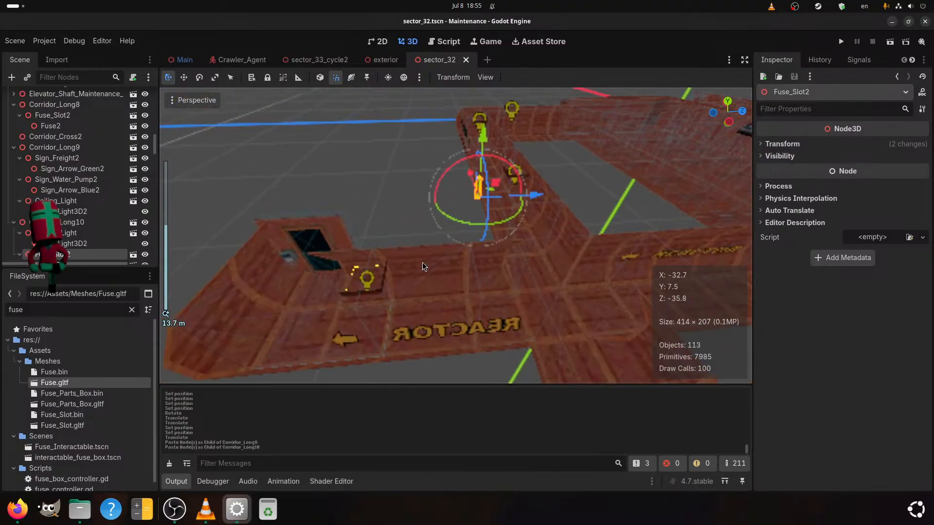
left_click(439, 287)
scroll(440, 287, "up", 8)
scroll(439, 287, "down", 6)
middle_click_drag(486, 286, 329, 275)
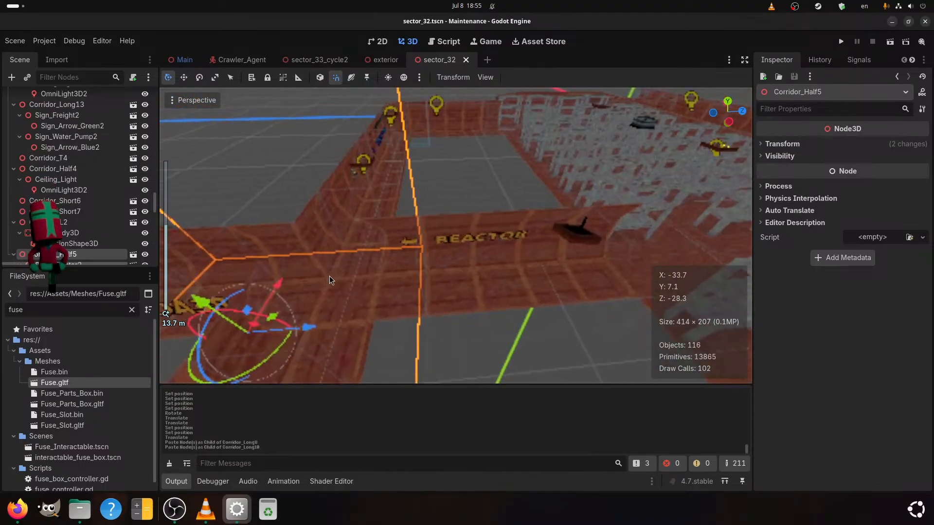
left_click(475, 293)
key("ctrl+v")
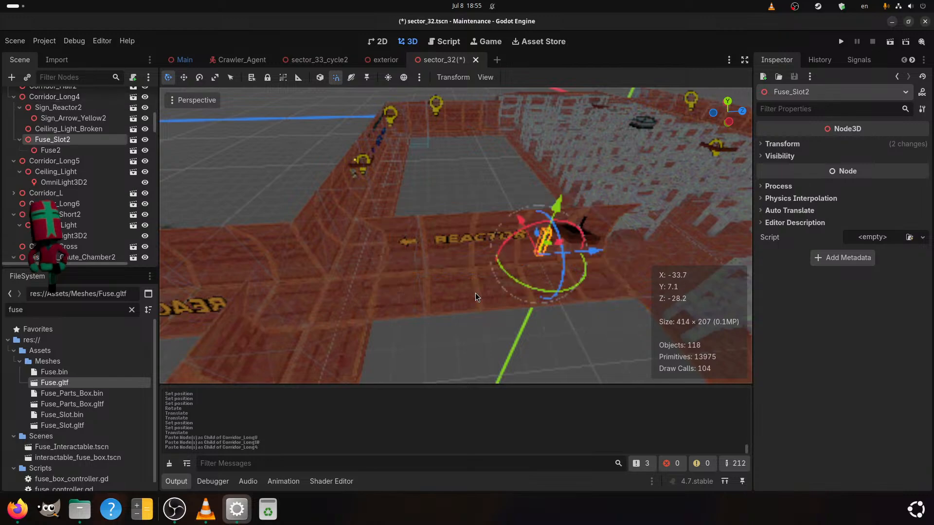
scroll(474, 292, "down", 4)
key("ctrl+s")
Paste the copied fuse slot and fuse as a child of Corridor_Long15 and save the scene
scroll(475, 293, "down", 2)
middle_click_drag(475, 293, 514, 247)
scroll(512, 335, "up", 2)
left_click(537, 287)
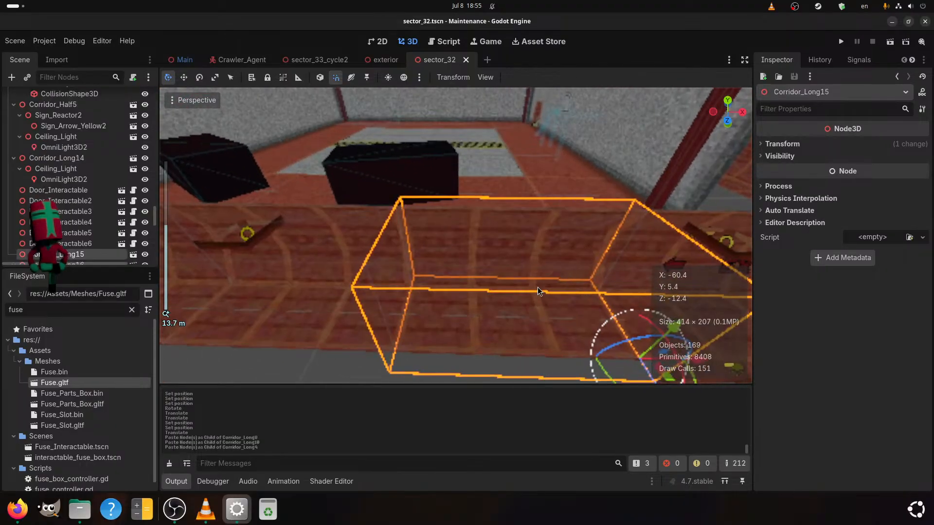
key("ctrl+v")
scroll(538, 286, "down", 2)
key("ctrl+s")
Paste the copied fuse slot and fuse as a child of Corridor_Long19 and save the scene
middle_click_drag(538, 287, 468, 278)
left_click(457, 295)
scroll(466, 301, "up", 2)
left_click(409, 258)
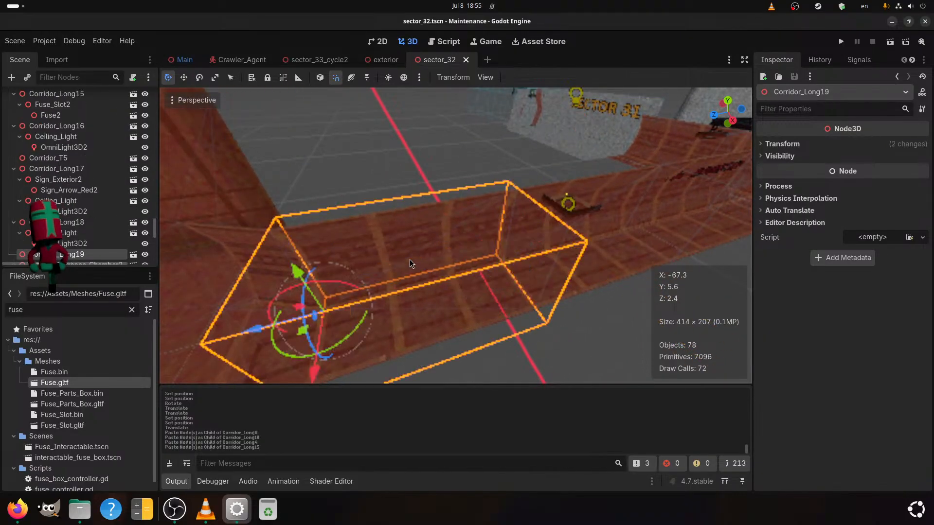
key("ctrl+v")
scroll(410, 259, "down", 2)
mouse_move(432, 296)
middle_mouse_down()
mouse_move(565, 275)
mouse_move(300, 99)
mouse_move(287, 104)
middle_mouse_up()
key("ctrl+s")
Paste the copied fuse slot and fuse as a child of Disposal_Chute_Chamber2
scroll(565, 275, "up", 1)
scroll(547, 264, "down", 3)
middle_click_drag(515, 131, 468, 230, "shift")
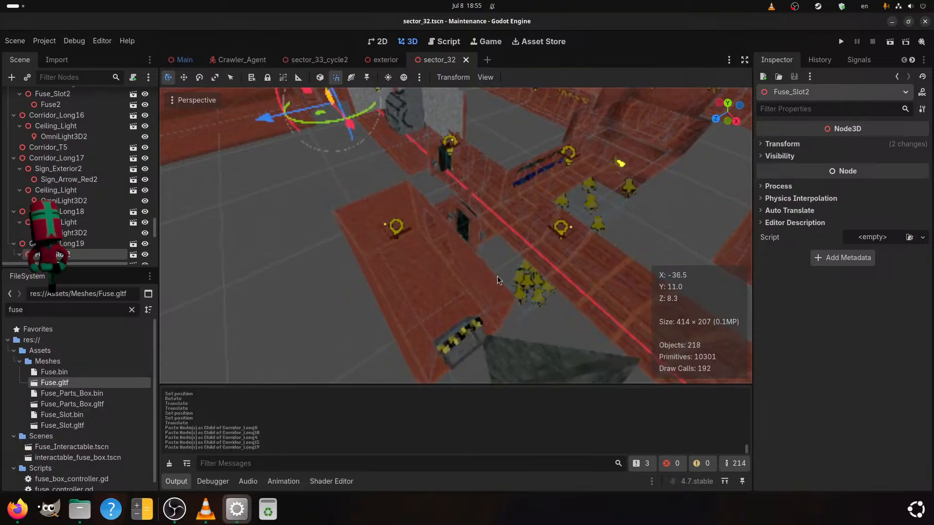
scroll(506, 274, "down", 4)
middle_click_drag(533, 275, 518, 256, "shift")
scroll(492, 289, "up", 10)
scroll(505, 284, "down", 6)
left_click(430, 282)
scroll(431, 282, "down", 2)
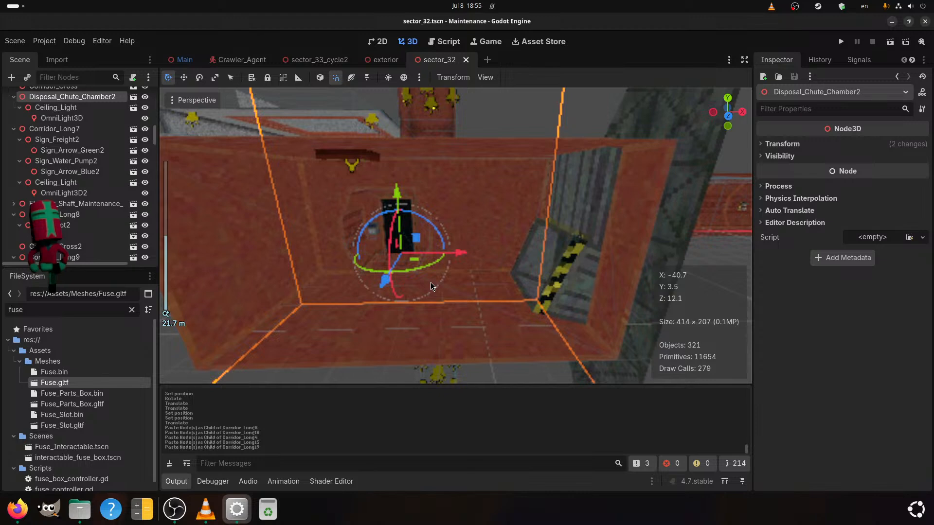
key("ctrl+v")
scroll(417, 314, "up", 2)
middle_click_drag(418, 313, 356, 319)
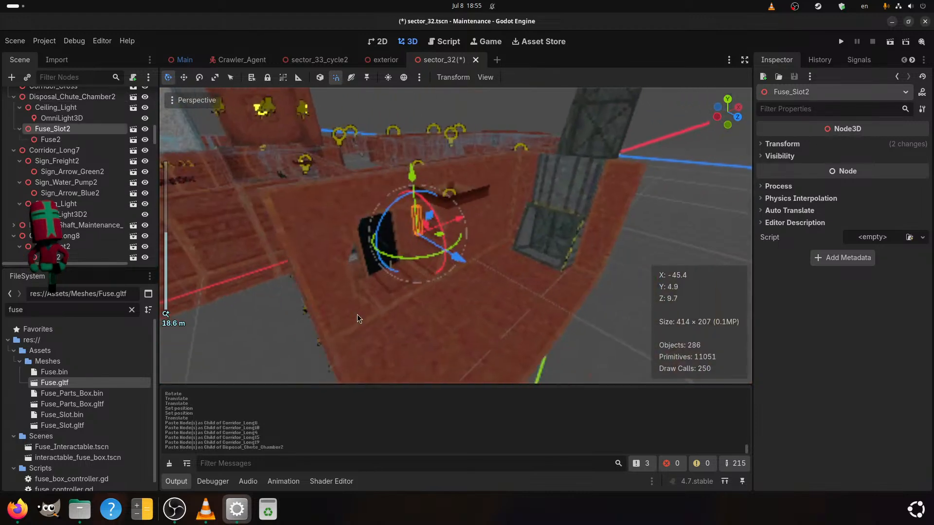
Move the pasted fuse slot along its Z axis in Disposal_Chute_Chamber2 and rotate it to -180° about Y
scroll(357, 315, "up", 2)
left_click_drag(439, 263, 531, 302)
scroll(526, 304, "up", 2)
scroll(496, 314, "up", 2)
scroll(474, 325, "down", 2)
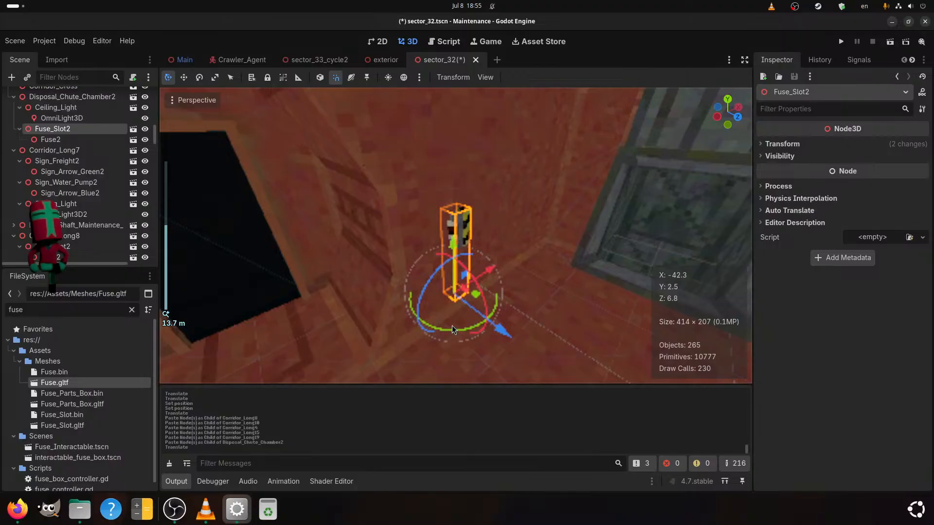
left_click_drag(451, 325, 521, 302)
Set the X position of the fuse slot in Disposal_Chute_Chamber2 to 2.175 m and save the scene
left_click(799, 156)
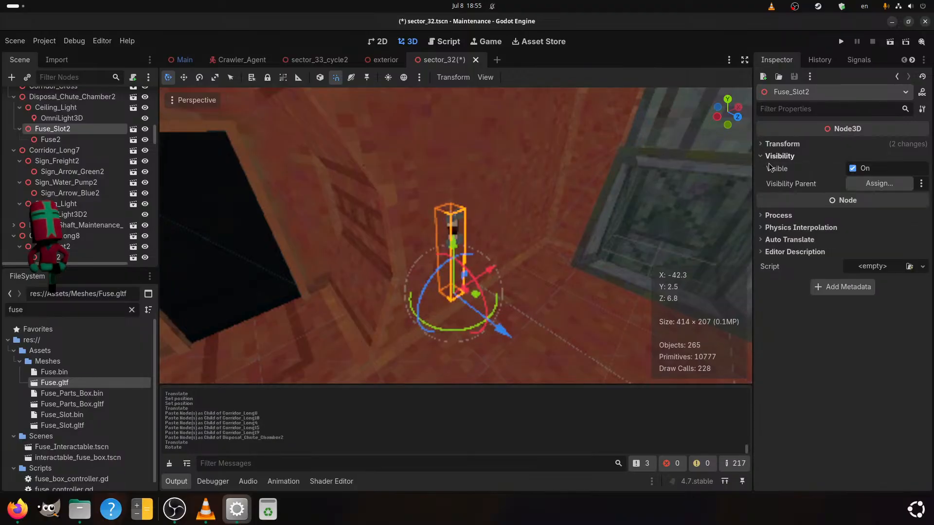
scroll(726, 203, "up", 2)
left_click(795, 145)
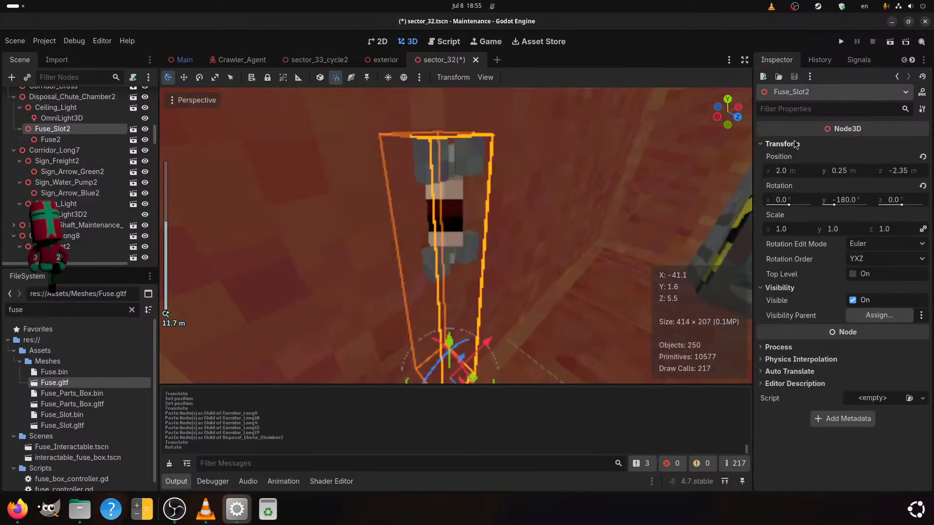
left_click(777, 288)
mouse_move(910, 169)
left_mouse_down()
mouse_move(924, 169)
mouse_move(909, 169)
left_mouse_up()
left_click_drag(777, 176, 794, 175)
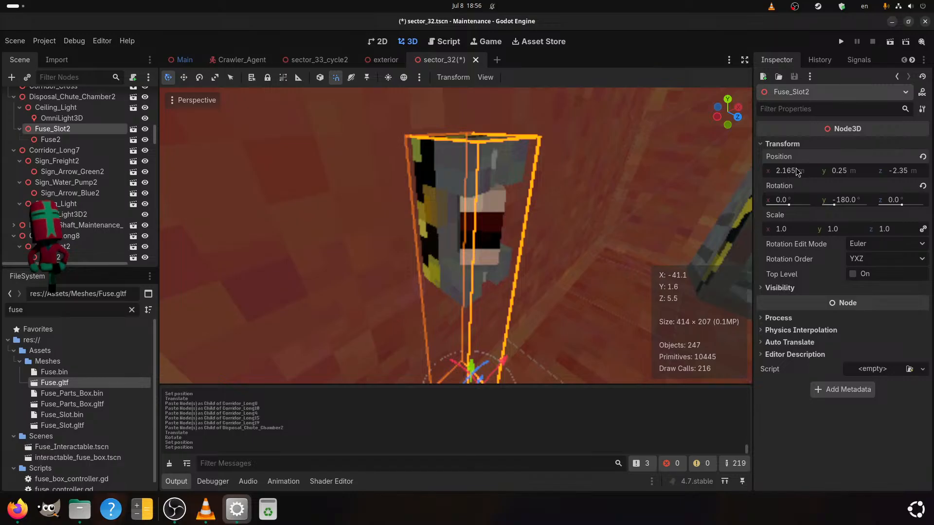
type("2.175")
key("Return")
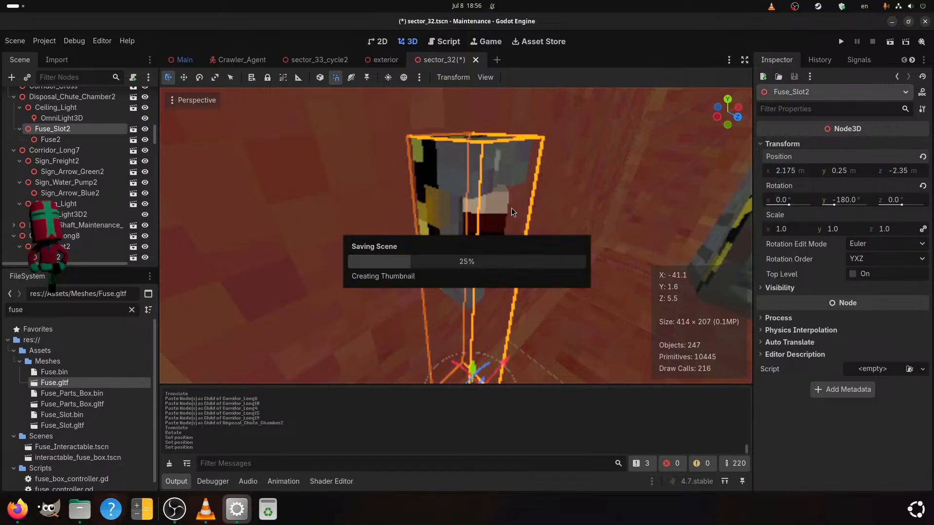
key("ctrl+s")
Adjust the Z position of the fuse slot in Disposal_Chute_Chamber2 and save the scene
scroll(511, 212, "down", 4)
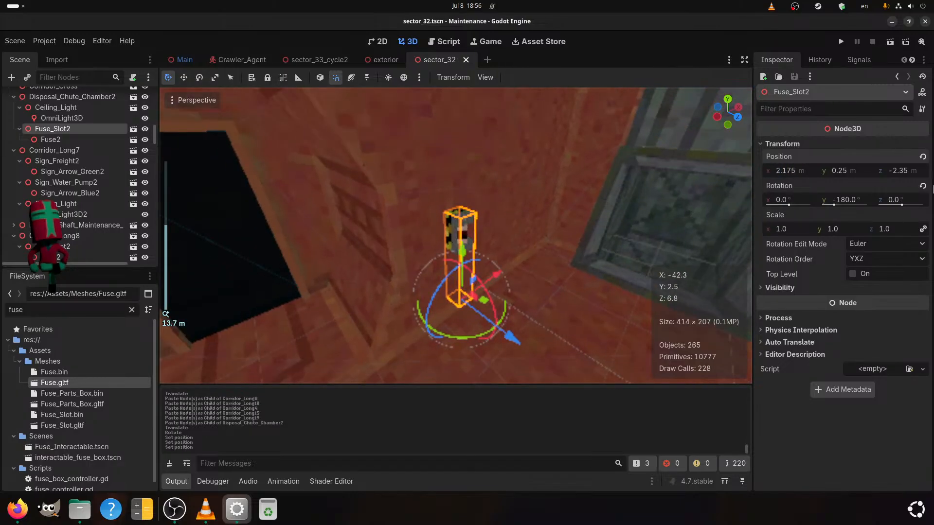
left_click(905, 172)
key("BackSpace")
key("BackSpace")
type("5")
key("Return")
scroll(573, 239, "up", 5)
key("ctrl+s")
Paste the copied fuse slot and fuse as a child of Room02
scroll(573, 239, "down", 10)
middle_click_drag(504, 264, 597, 297)
middle_click_drag(426, 293, 624, 284, "shift")
middle_click_drag(496, 257, 445, 293)
scroll(345, 269, "up", 8)
left_click(521, 280)
scroll(521, 280, "down", 2)
key("ctrl+v")
Move the pasted fuse slot along its Z axis in Room02 and rotate it to 0° about Y
scroll(436, 291, "up", 2)
scroll(435, 292, "up", 2)
middle_click_drag(549, 288, 444, 315, "shift")
scroll(447, 313, "up", 2)
left_click_drag(519, 248, 485, 250)
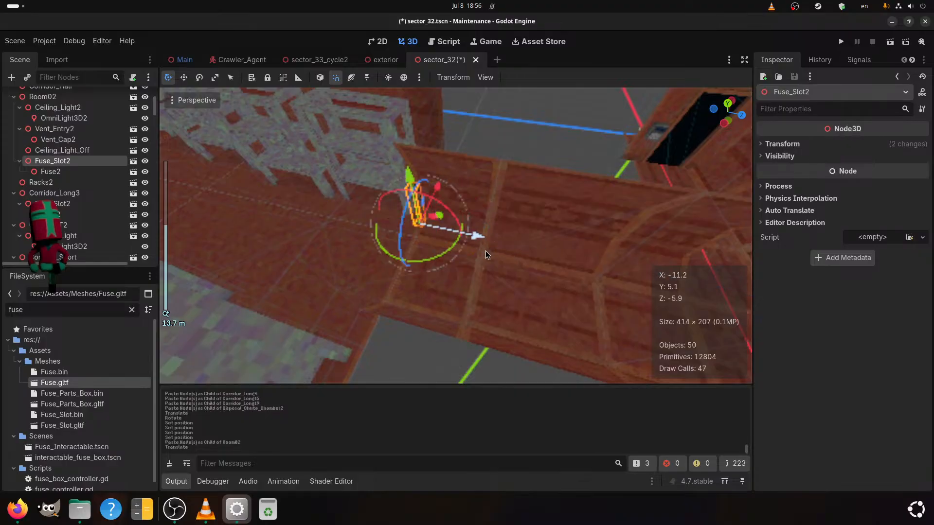
middle_click_drag(501, 254, 617, 265)
scroll(622, 263, "up", 3)
scroll(554, 287, "up", 3)
middle_click_drag(650, 224, 524, 300, "shift")
left_click_drag(494, 357, 395, 331)
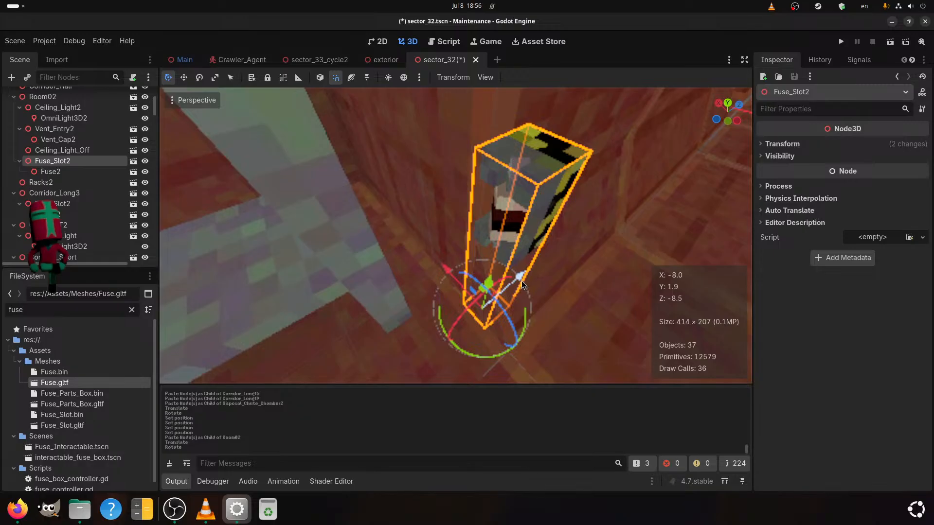
Set the X position of the fuse slot in Room02 to -2.175 m
mouse_move(593, 224)
middle_mouse_down()
mouse_move(571, 231)
mouse_move(622, 226)
mouse_move(598, 235)
middle_mouse_up()
left_click(781, 144)
left_click_drag(793, 177, 773, 177)
left_click(792, 176)
type("-2.175")
key("Return")
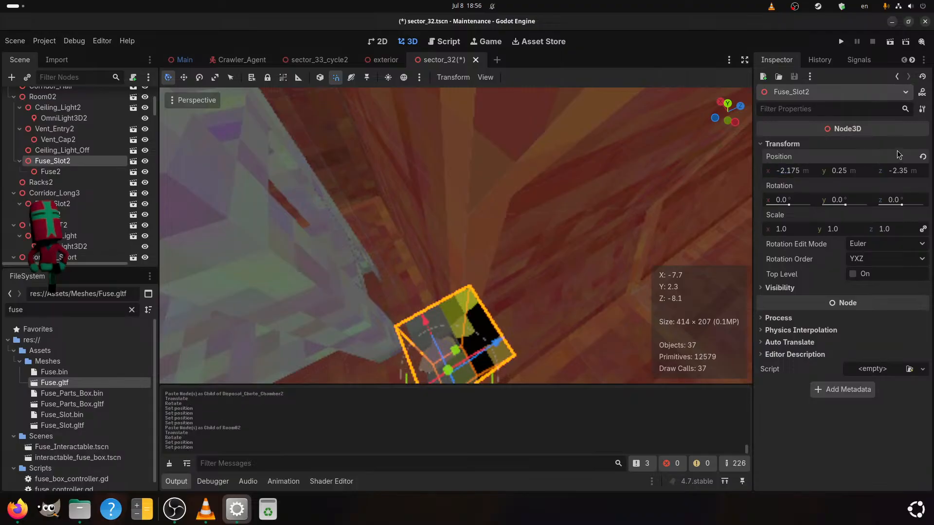
Move the Room02 fuse slot along the wall to a Z position of 0.75 m and save the scene
middle_click_drag(506, 229, 560, 217)
scroll(657, 187, "down", 3)
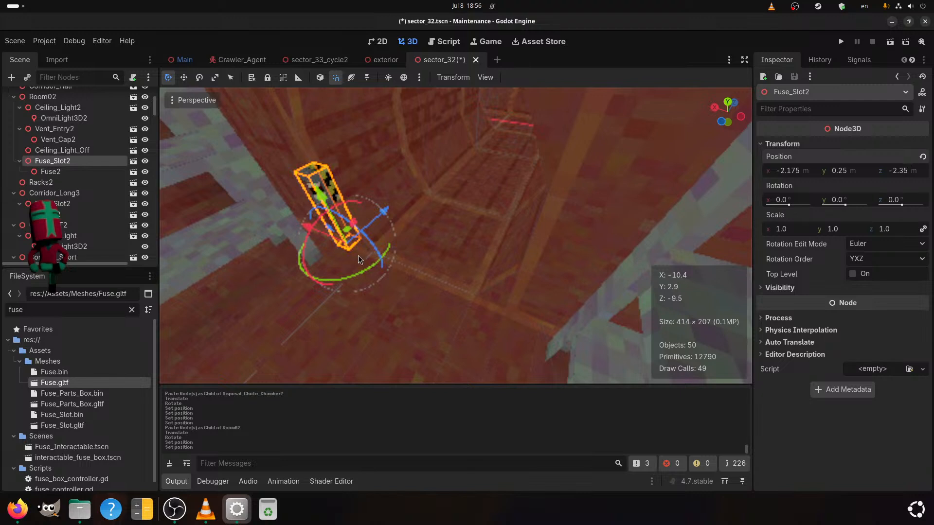
left_click_drag(311, 231, 459, 273)
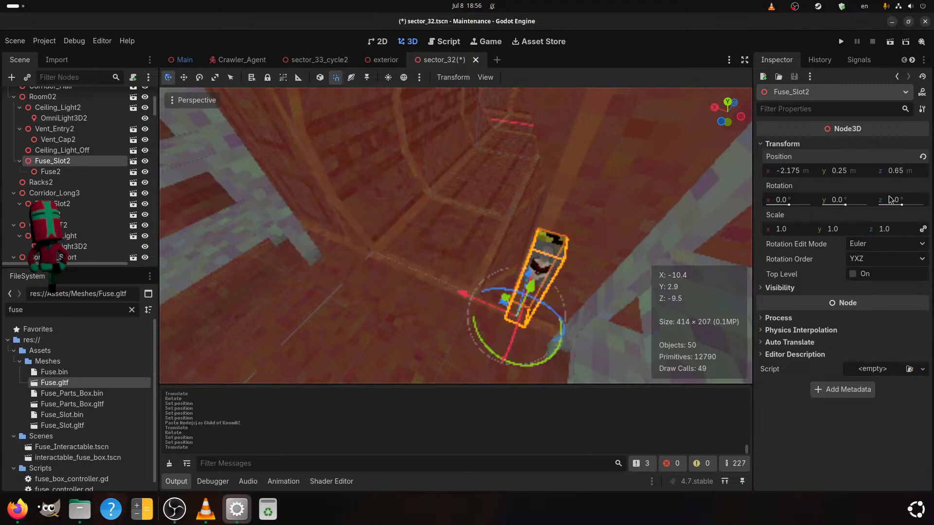
left_click(908, 169)
type("0.5")
key("Return")
left_click_drag(908, 168, 910, 173)
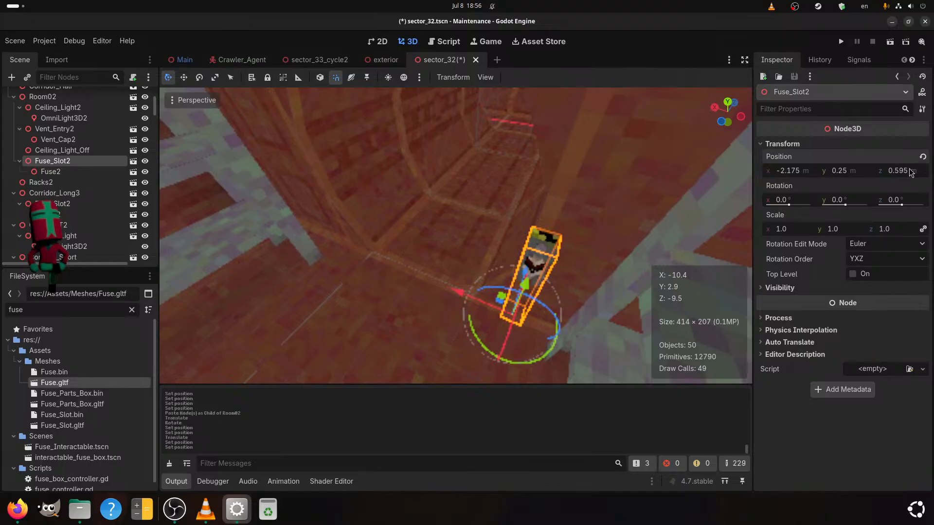
left_click(911, 173)
type("0.75")
key("Return")
key("ctrl+s")
Examine the corridors and chambers of sector 32 from above
scroll(593, 252, "down", 15)
mouse_move(593, 253)
middle_mouse_down()
mouse_move(609, 273)
mouse_move(635, 205)
mouse_move(450, 291)
mouse_move(501, 244)
mouse_move(716, 240)
mouse_move(624, 225)
mouse_move(739, 201)
mouse_move(561, 236)
mouse_move(451, 220)
middle_mouse_up()
scroll(451, 221, "down", 2)
middle_click_drag(378, 331, 628, 286)
scroll(552, 296, "up", 3)
scroll(628, 286, "down", 2)
middle_click_drag(617, 168, 368, 297)
scroll(77, 140, "up", 6)
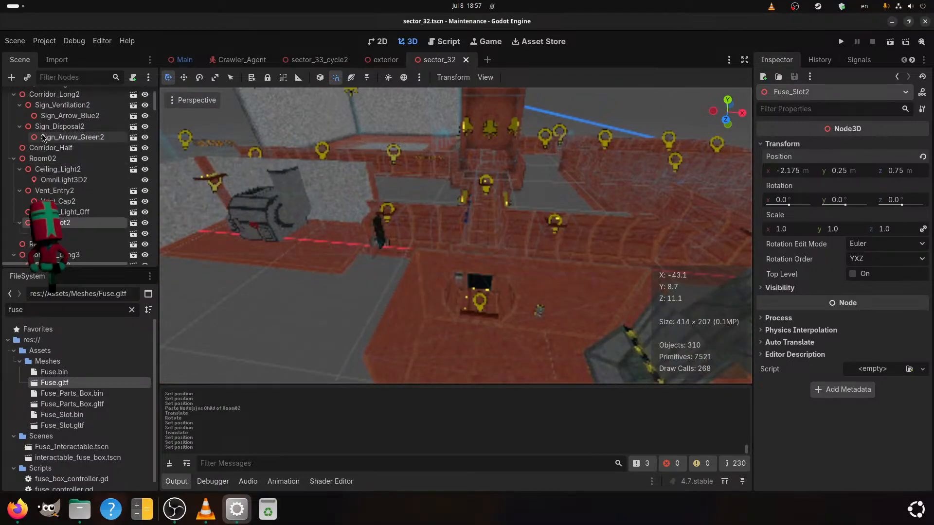
Move the LightmapGI node from the end of the scene tree to the first child of Sector32
scroll(78, 140, "down", 14)
scroll(81, 166, "down", 15)
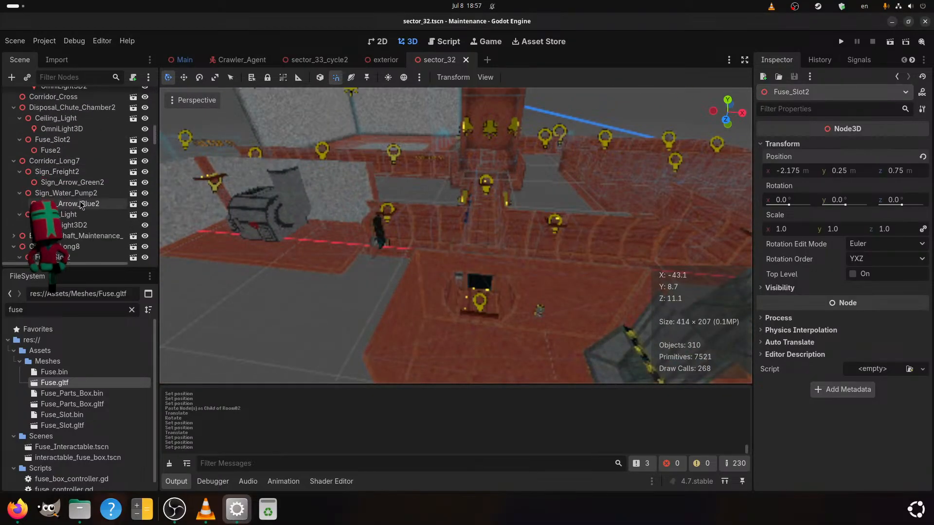
scroll(63, 214, "down", 10)
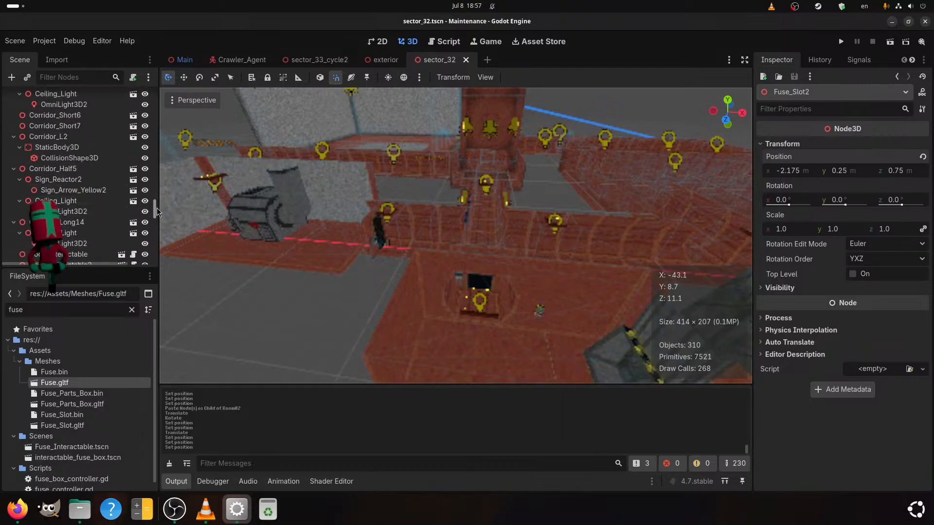
left_click_drag(153, 208, 169, 261)
left_click_drag(83, 253, 75, 69)
mouse_move(39, 108)
left_mouse_down()
mouse_move(57, 96)
mouse_move(42, 103)
left_mouse_up()
Bake the lightmaps of sector_32, save the scene and clear the selection
left_click(544, 78)
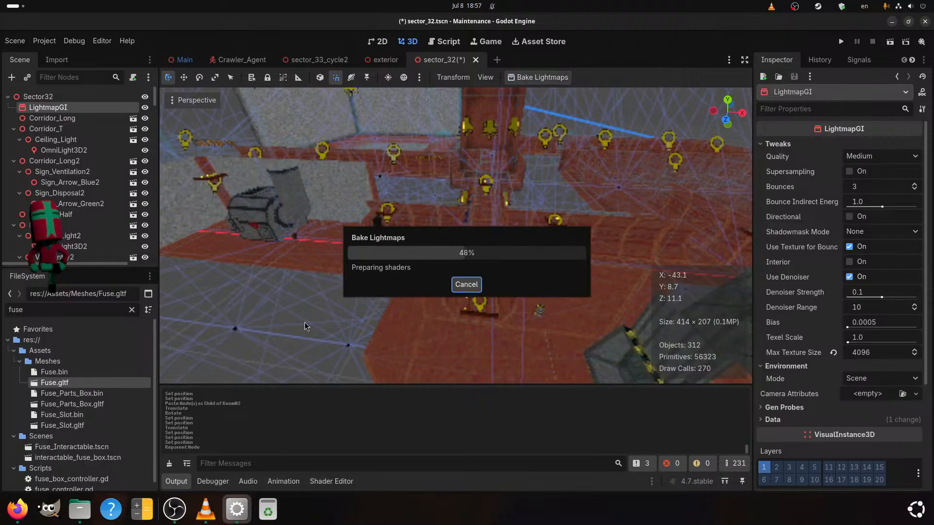
key("ctrl+s")
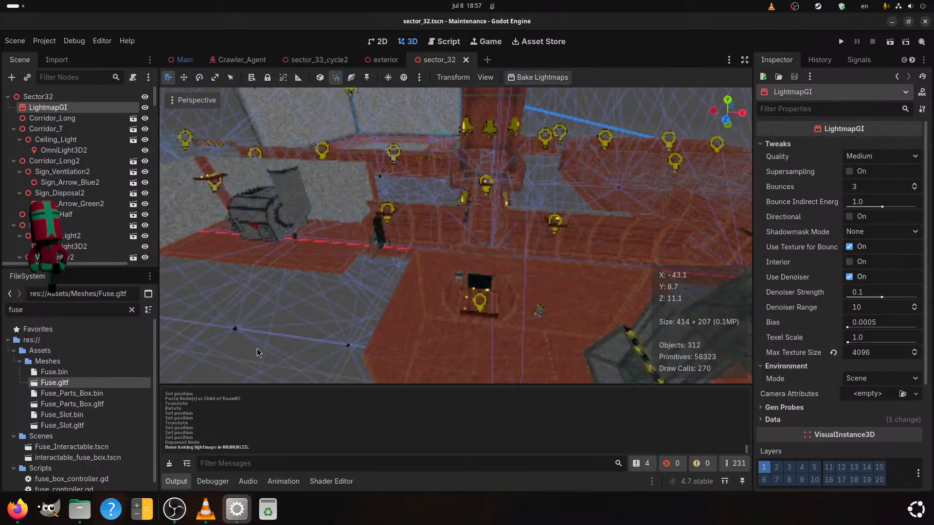
scroll(257, 348, "down", 5)
left_click(257, 349)
Examine the sector's layout and the corridor doorway near the scene origin
middle_click_drag(528, 269, 410, 274)
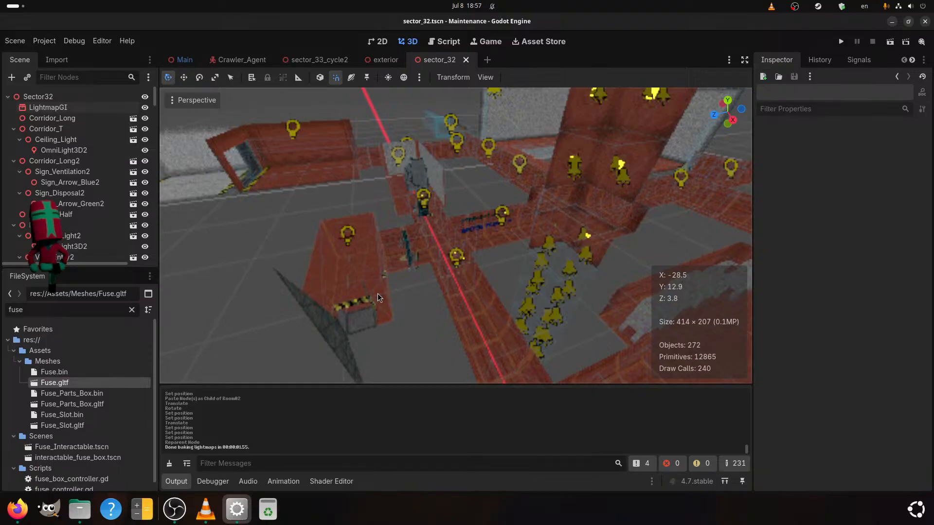
scroll(444, 291, "down", 3)
middle_click_drag(437, 291, 751, 332)
scroll(588, 309, "up", 10)
middle_click_drag(588, 310, 477, 245, "shift")
scroll(476, 245, "up", 2)
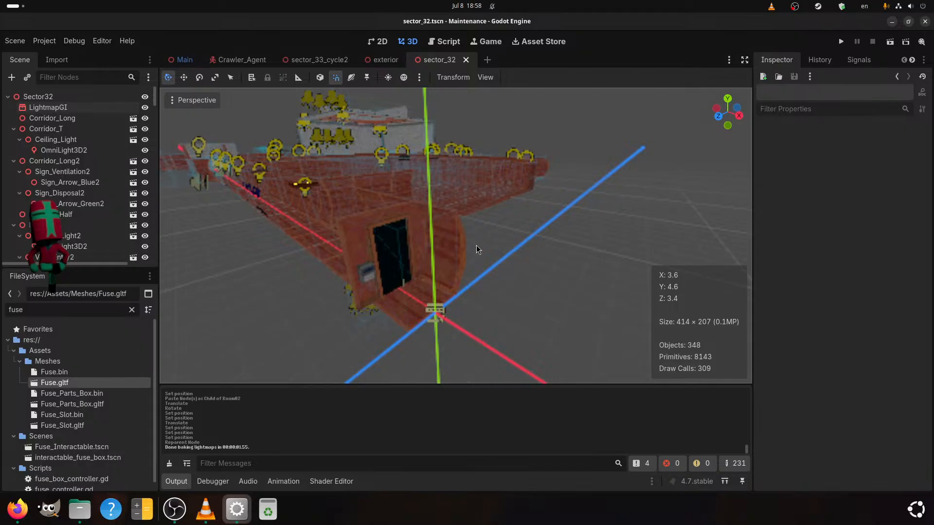
scroll(476, 245, "up", 5)
middle_click_drag(477, 245, 518, 262)
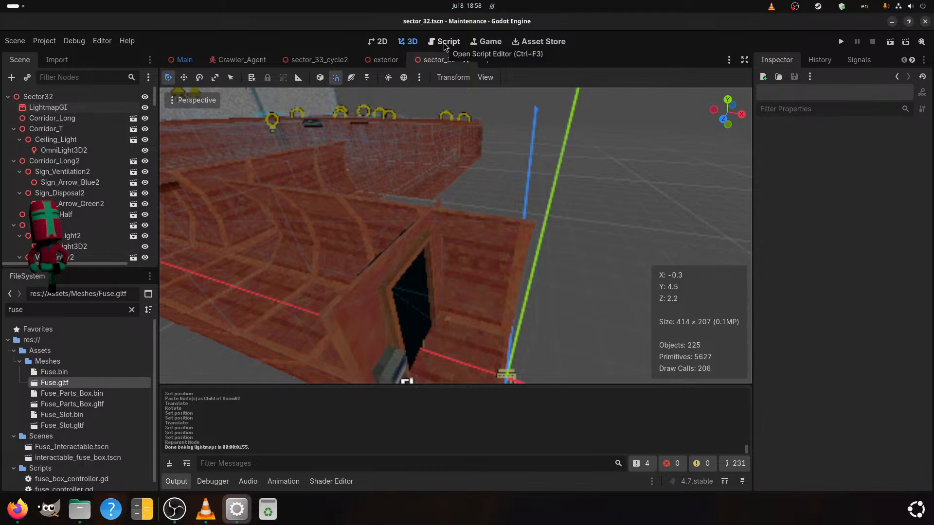
Switch to the Main scene and examine Transector_Line and its surroundings
left_click(181, 59)
scroll(357, 256, "down", 5)
middle_click_drag(357, 256, 537, 366)
scroll(351, 246, "up", 6)
middle_click_drag(352, 246, 647, 168, "shift")
scroll(509, 314, "up", 8)
scroll(585, 220, "up", 2)
middle_click_drag(586, 220, 430, 220)
left_click(472, 247)
middle_click_drag(473, 247, 338, 279)
scroll(386, 280, "up", 4)
scroll(580, 252, "up", 2)
scroll(337, 279, "down", 3)
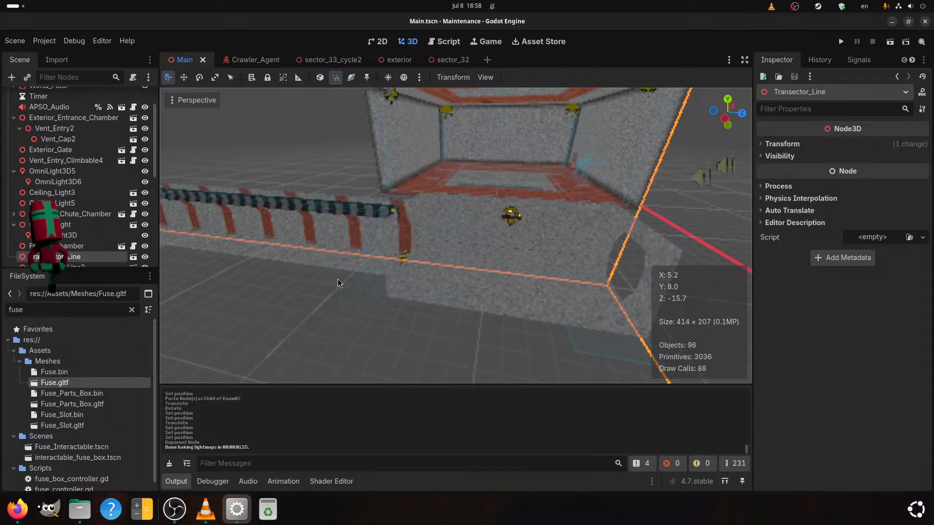
middle_click_drag(337, 279, 264, 267)
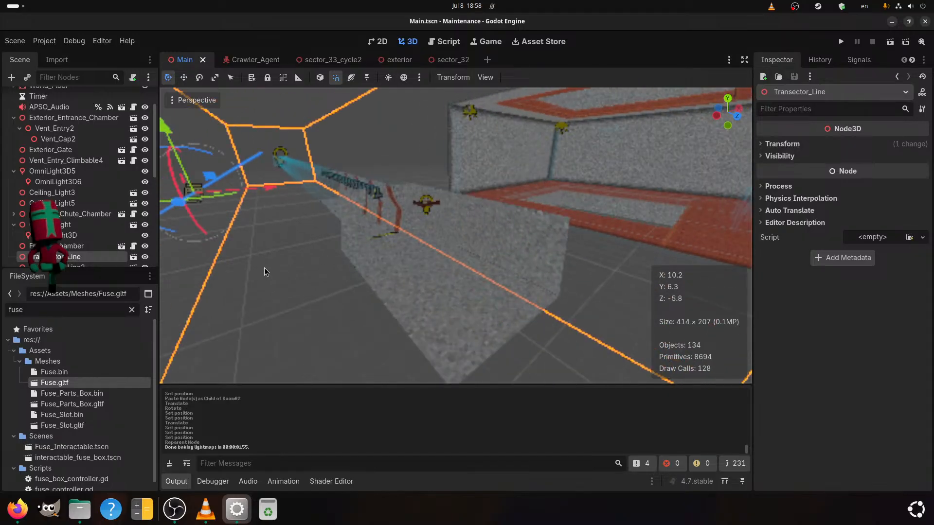
Make the Transector_Line2 instance local in the Main scene
scroll(260, 278, "down", 5)
scroll(261, 279, "up", 4)
middle_click_drag(260, 280, 711, 232)
scroll(311, 289, "down", 8)
scroll(188, 200, "up", 2)
left_click(348, 231)
scroll(348, 231, "up", 2)
middle_click_drag(348, 231, 409, 256)
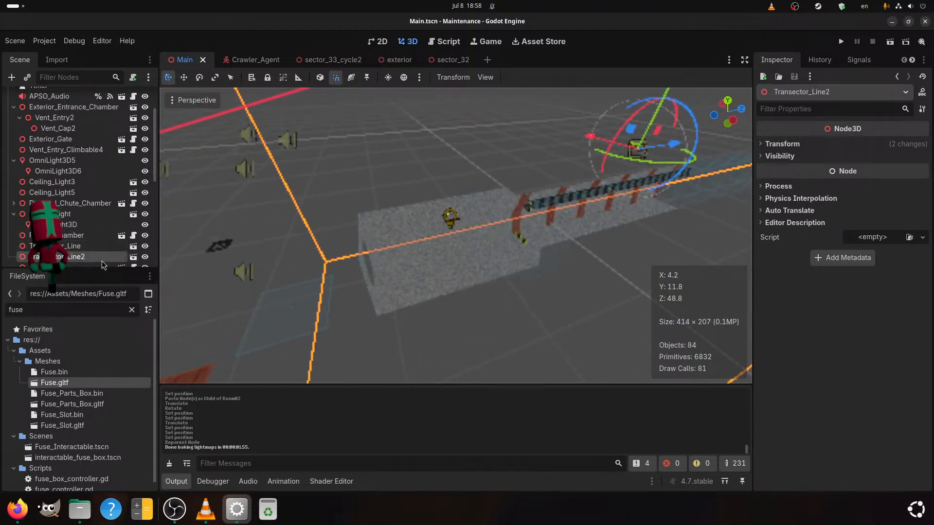
right_click(101, 261)
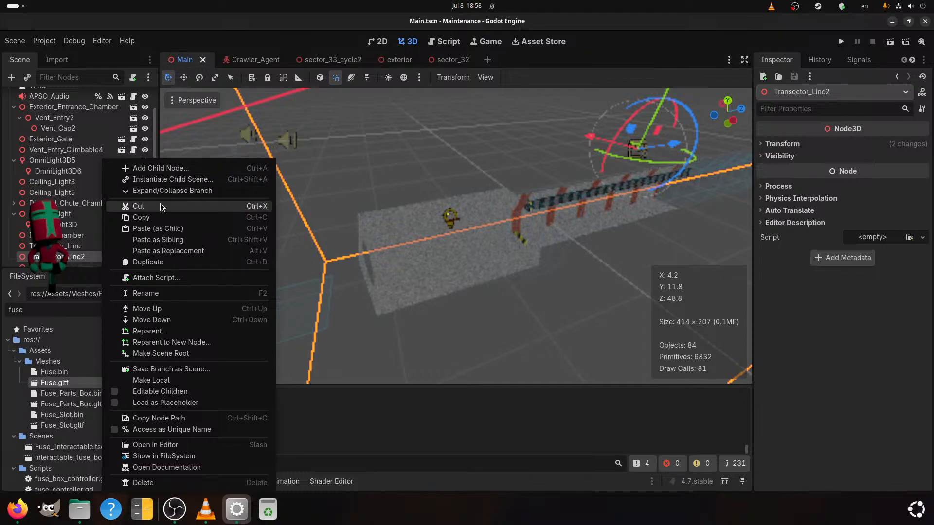
left_click(140, 380)
scroll(93, 262, "down", 2)
scroll(92, 256, "down", 6)
scroll(91, 250, "up", 6)
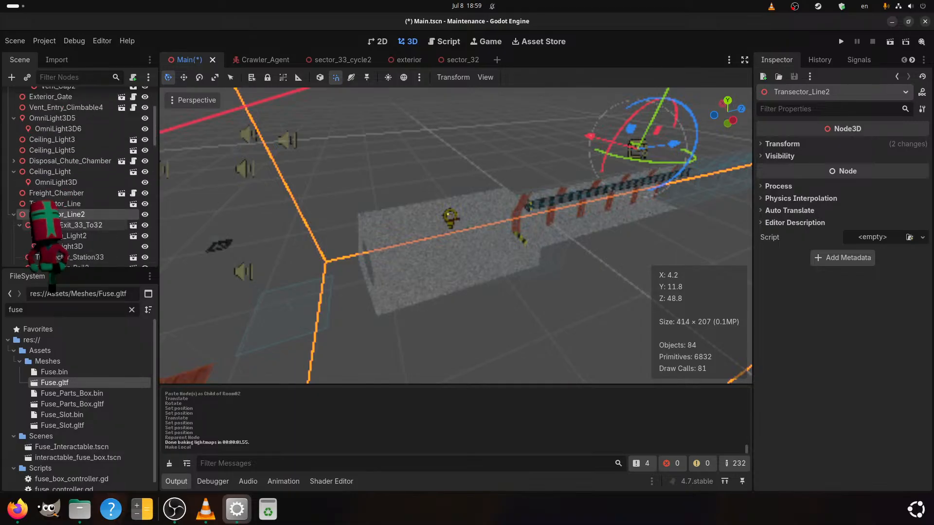
Delete the LightmapGI node inside Transector_Line2
scroll(678, 295, "down", 4)
middle_click_drag(679, 294, 516, 274)
left_click(550, 194)
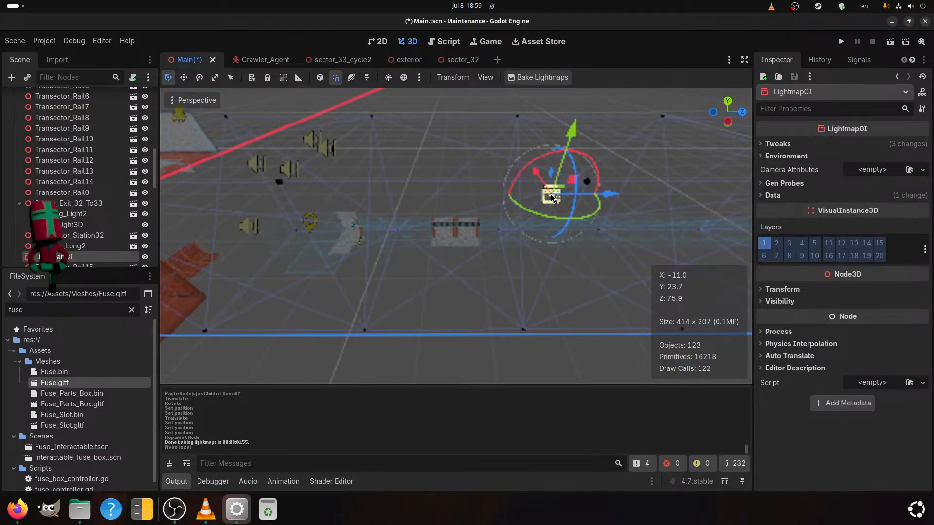
key("Delete")
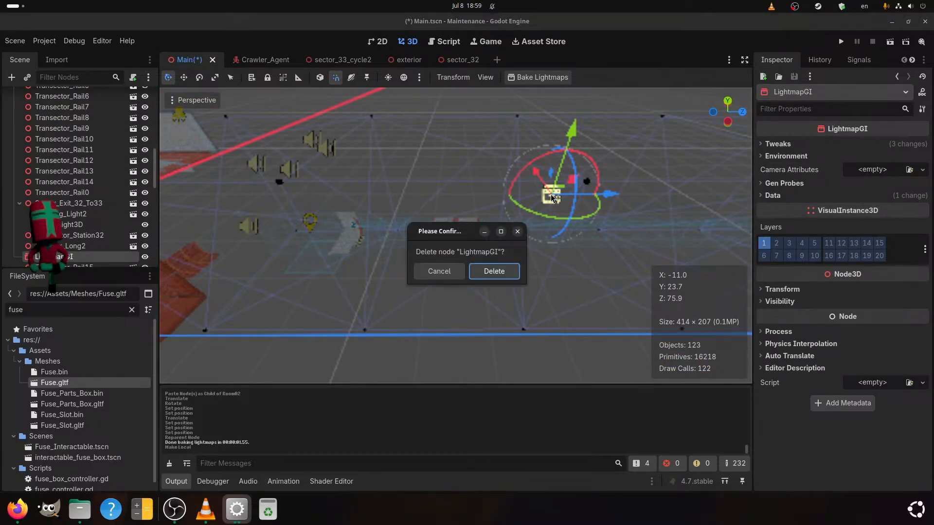
left_click(494, 271)
Select Transector_Rail24 through Transector_Rail27 and frame them to check which part of the line they cover
scroll(498, 264, "up", 5)
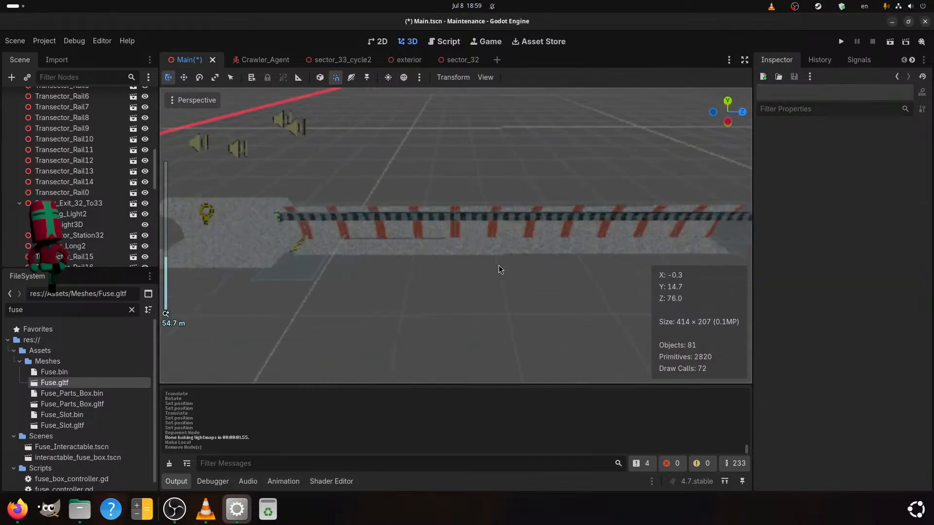
scroll(473, 279, "down", 4)
middle_click_drag(463, 226, 534, 285, "shift")
scroll(643, 262, "up", 4)
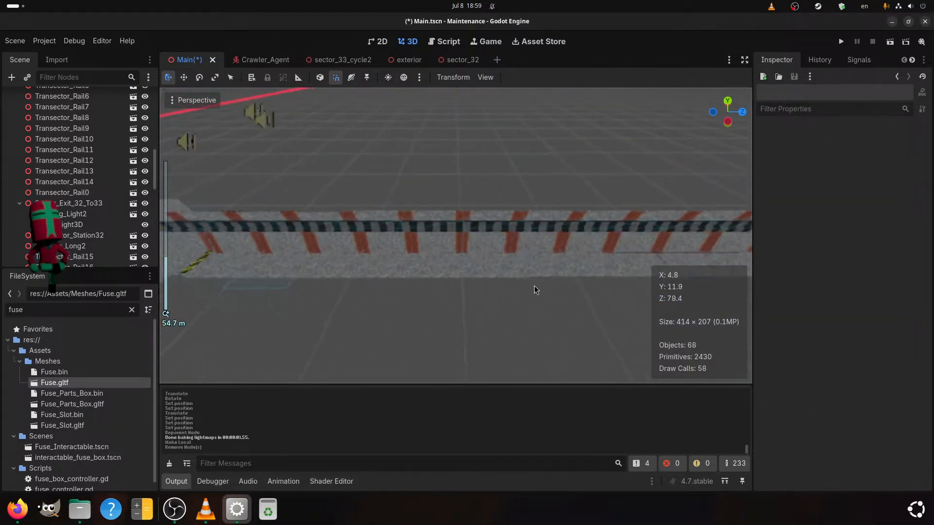
left_click(552, 235)
scroll(551, 238, "down", 2)
middle_click_drag(549, 240, 504, 298, "shift")
middle_click_drag(546, 335, 415, 323, "shift")
scroll(136, 221, "down", 5)
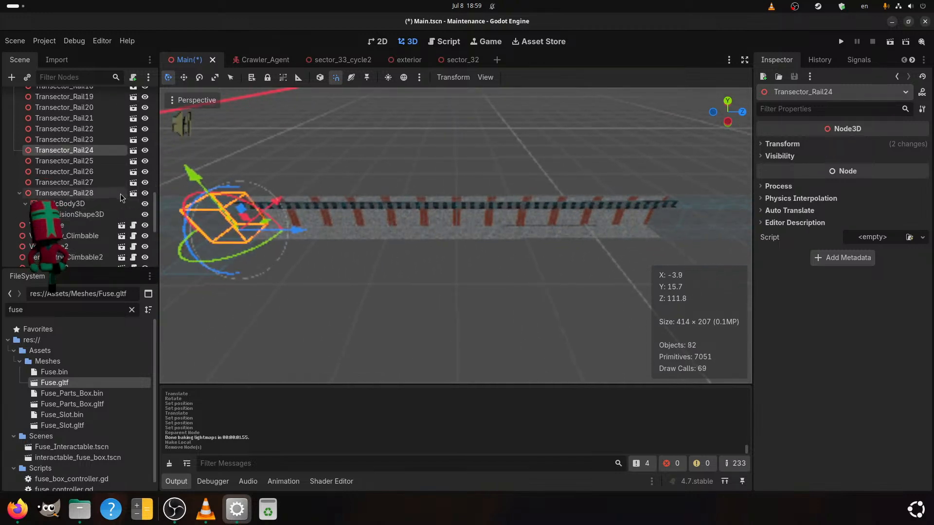
left_click(107, 187, "shift")
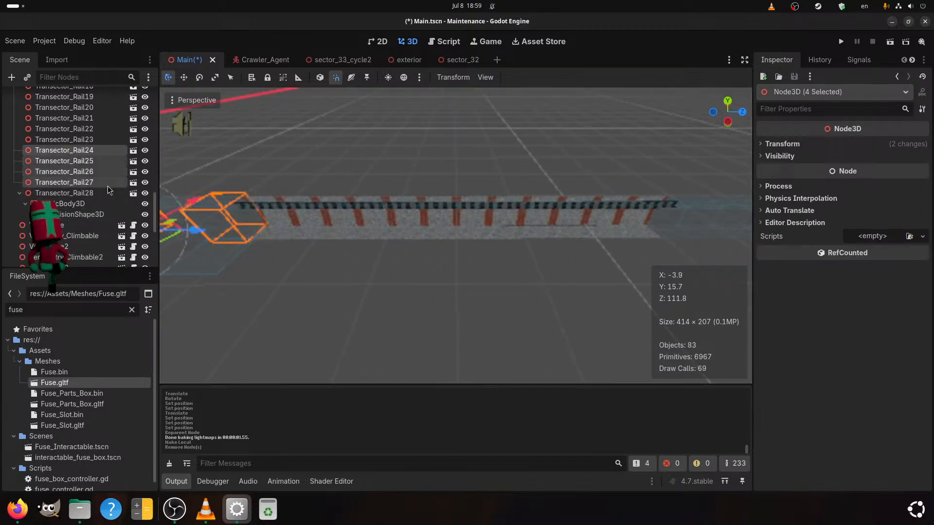
key("f")
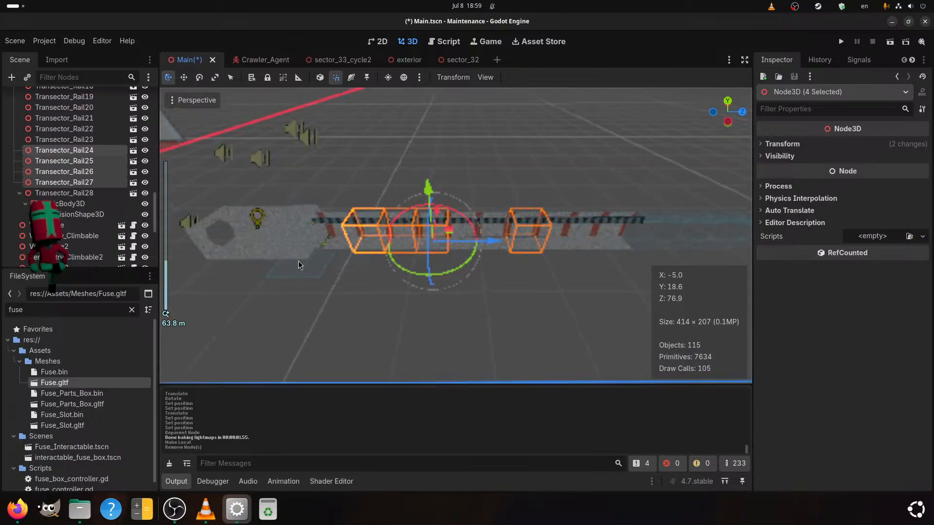
scroll(45, 165, "up", 3)
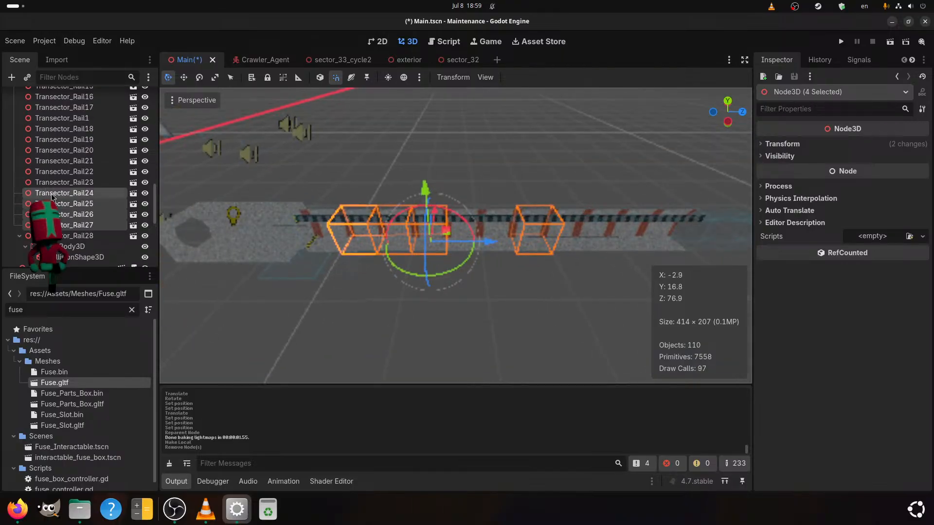
Select the nodes from Transector_Rail23 up to Transector_Station33 and frame them to check which part of the line they cover
left_click(73, 203)
scroll(88, 182, "up", 4)
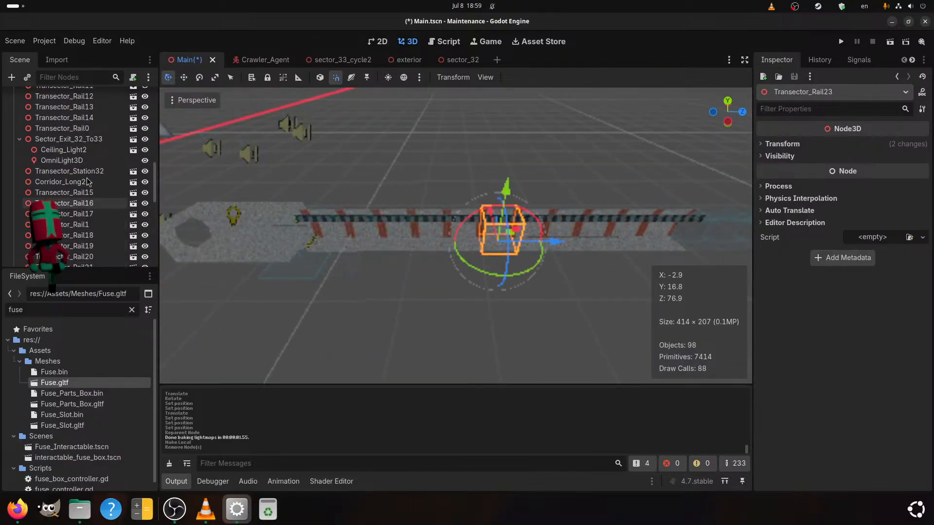
scroll(88, 182, "up", 3)
left_click(57, 206, "shift")
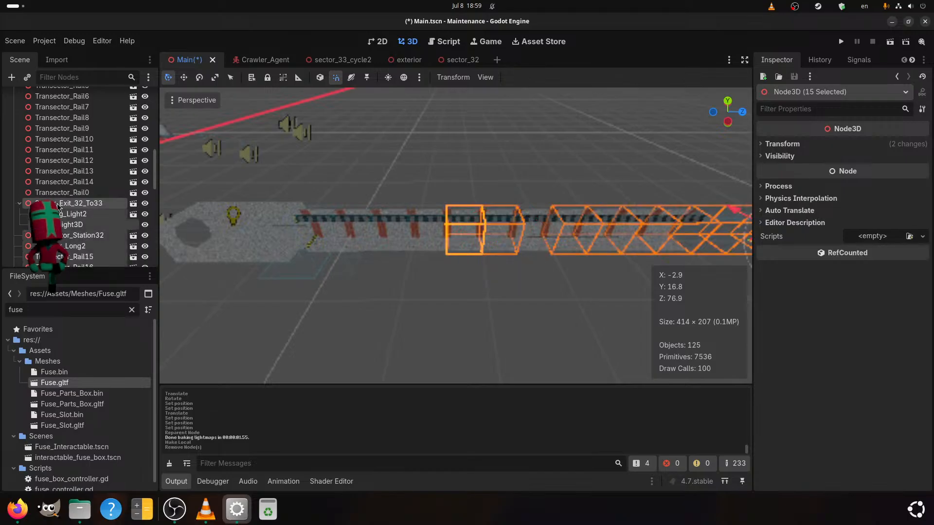
key("f")
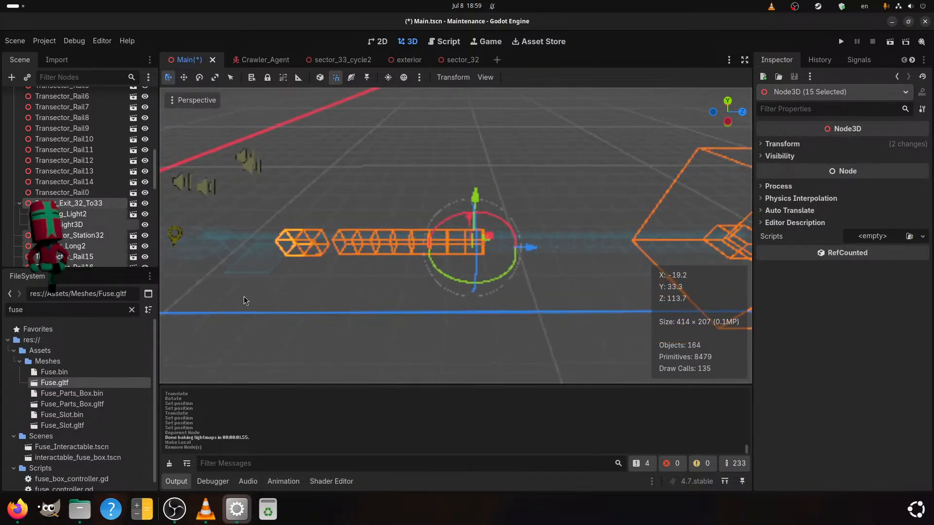
scroll(69, 176, "up", 3)
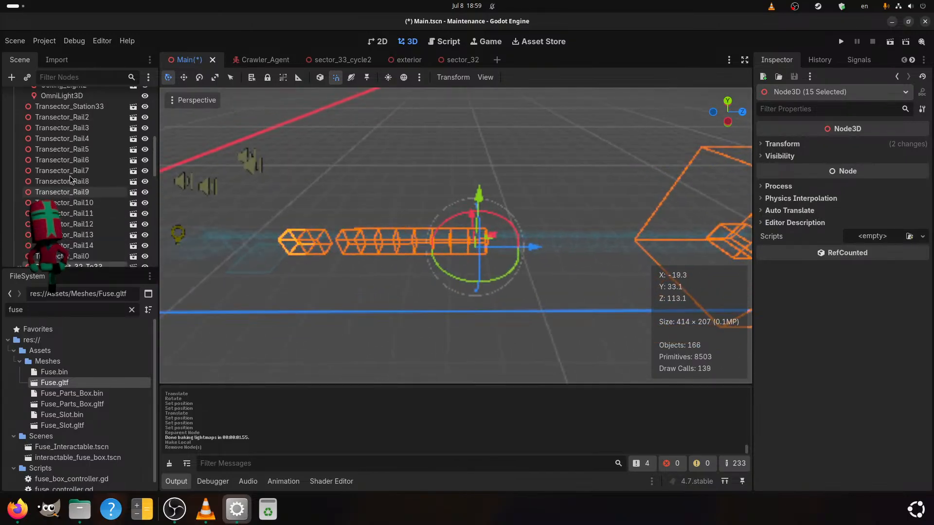
left_click(72, 116, "shift")
scroll(337, 249, "down", 2)
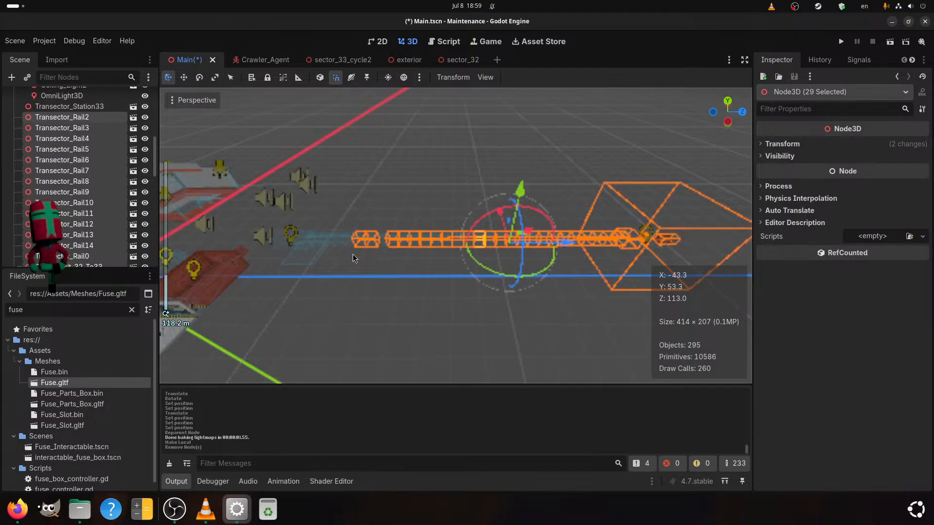
scroll(92, 120, "up", 1)
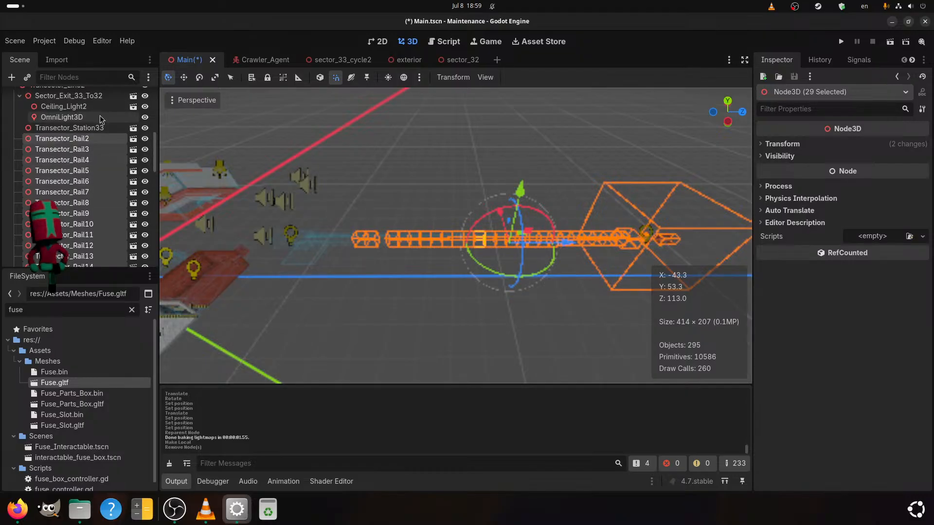
left_click(81, 128, "shift")
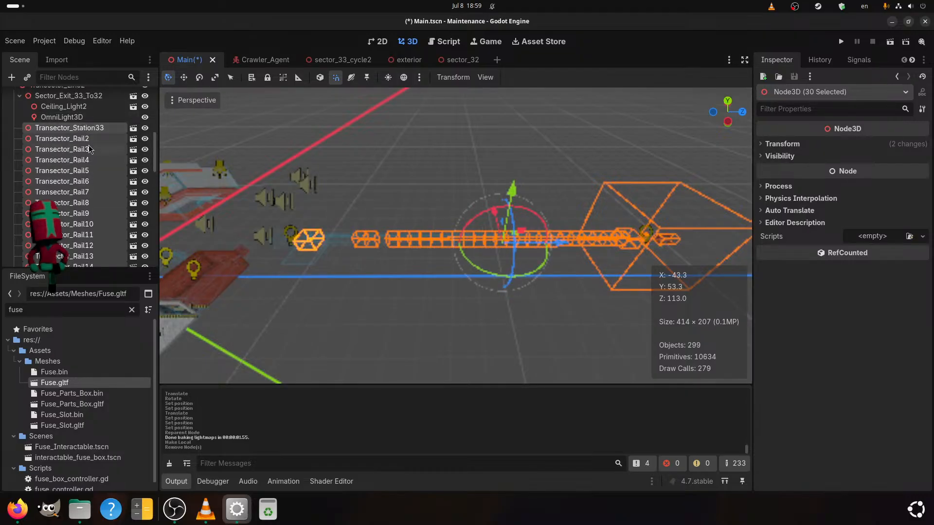
scroll(81, 129, "up", 2)
left_click(63, 160, "shift")
left_click(63, 161)
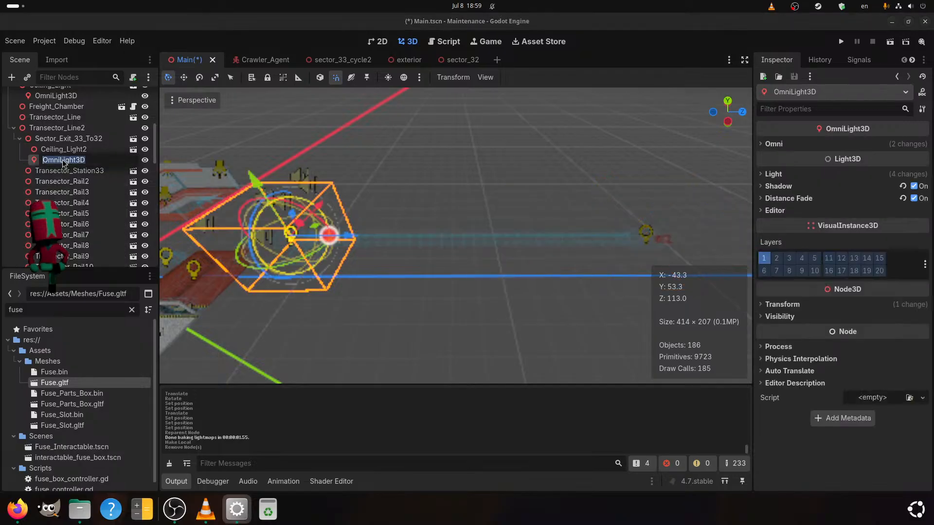
key("F2")
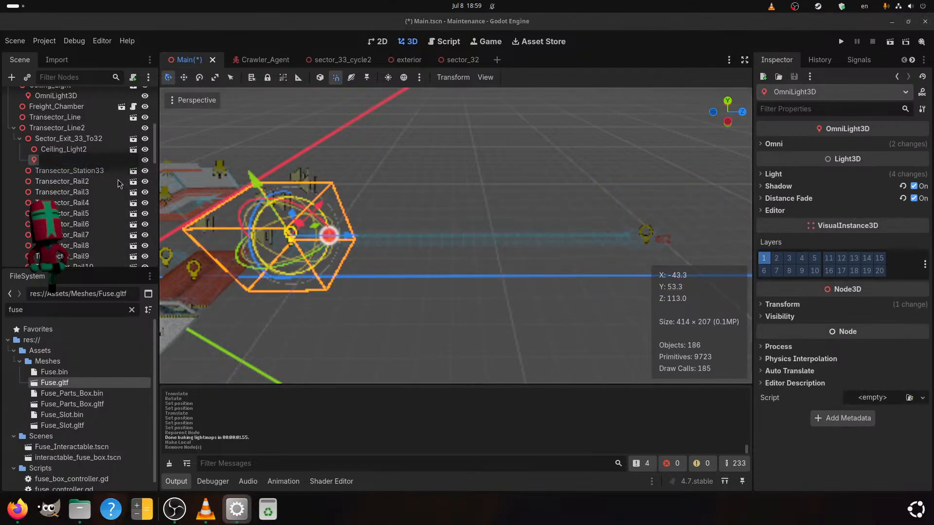
left_click(357, 168)
Delete the distant rails and sector 32 end pieces of Transector_Line2, keeping Transector_Station33 and the rails nearest to it
scroll(301, 254, "up", 5)
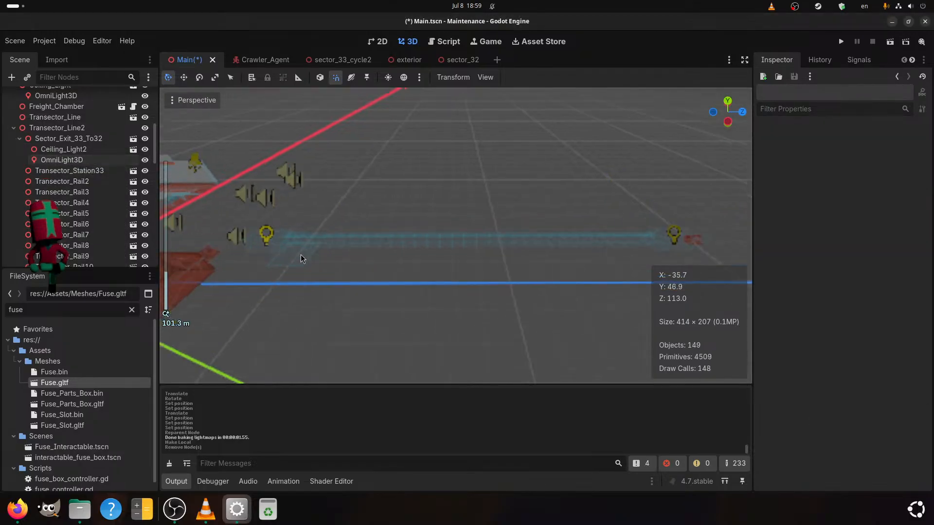
left_click_drag(380, 169, 868, 378)
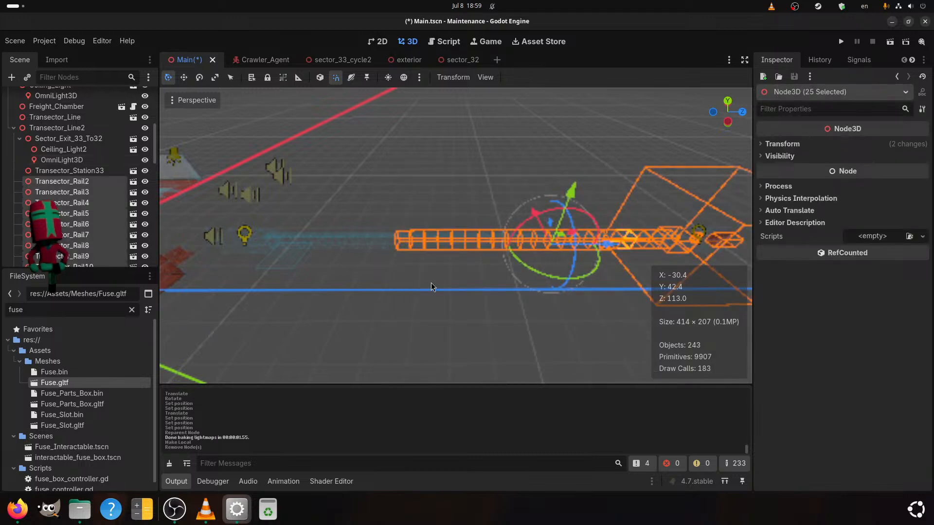
key("Delete")
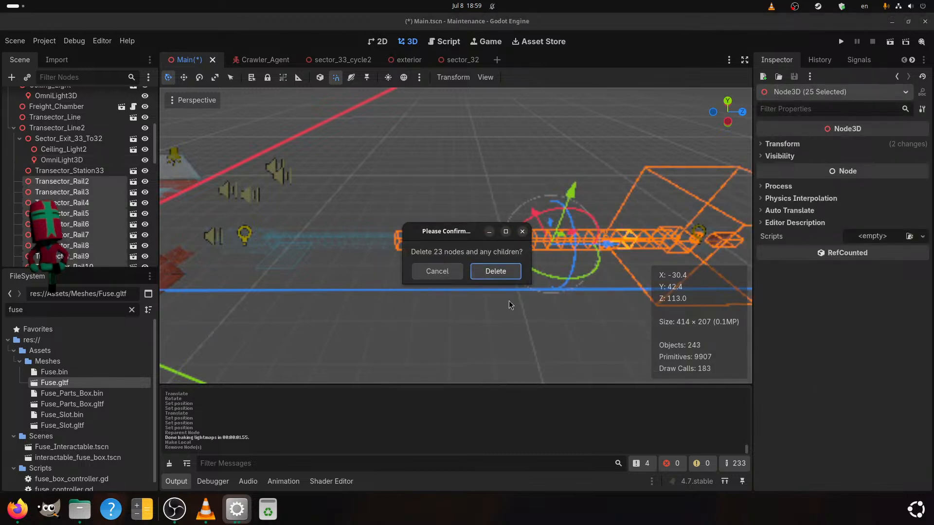
left_click(495, 271)
Delete Transector_Rail18 and Transector_Rail21 from the far end of the shortened line and save the Main scene
scroll(360, 289, "up", 4)
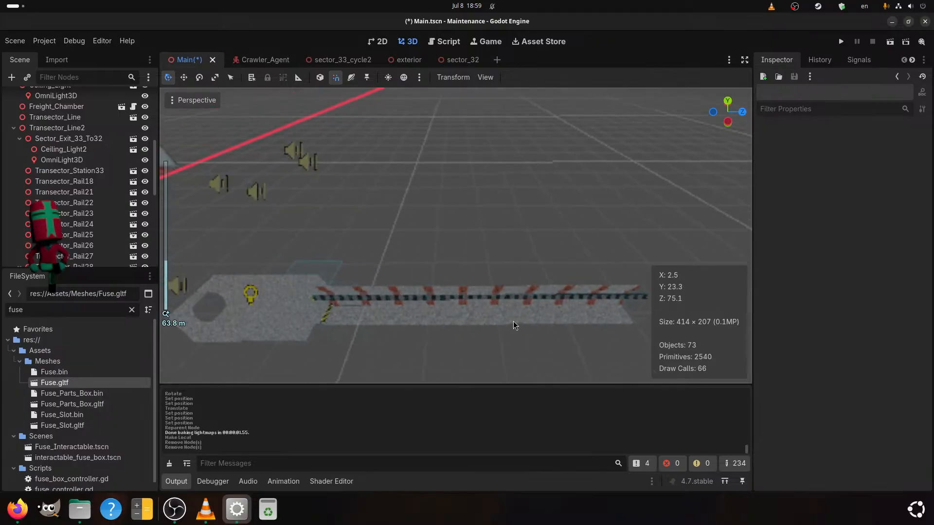
middle_click_drag(513, 321, 492, 302, "shift")
left_click(591, 256)
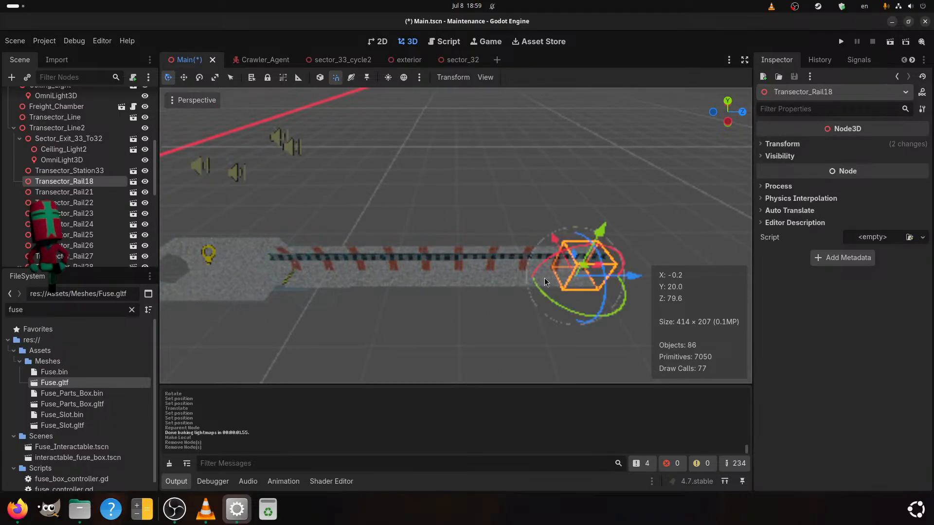
left_click(544, 278, "shift")
scroll(442, 289, "up", 3)
middle_click_drag(512, 262, 442, 291)
key("Delete")
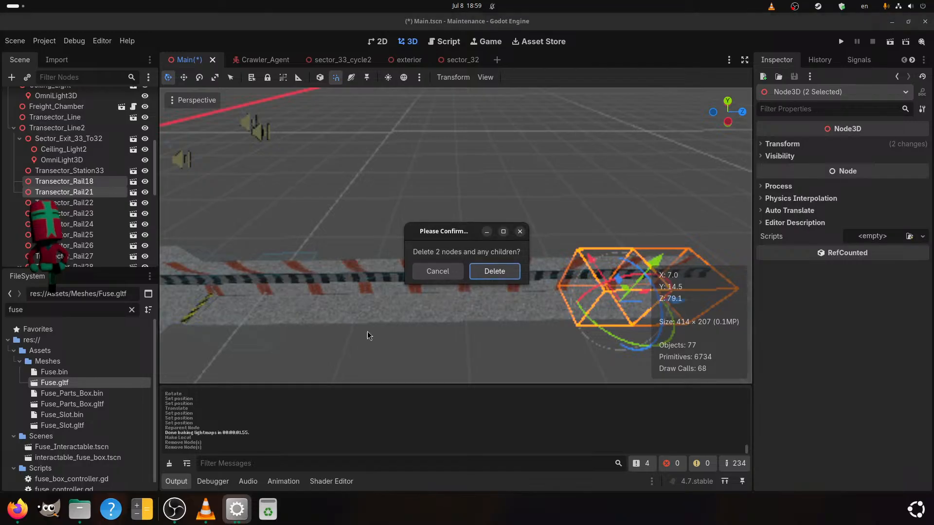
left_click(478, 271)
key("ctrl+s")
Collapse the Transector_Line2, Exterior_Entrance_Chamber, OmniLight3D5 and Ceiling_Light branches in the Main scene tree
scroll(339, 190, "up", 2)
middle_click_drag(338, 190, 580, 182, "shift")
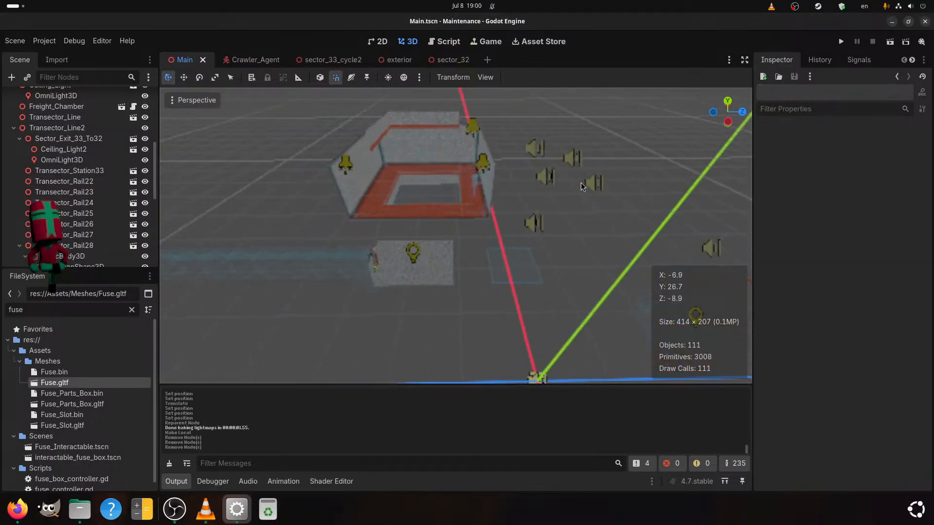
middle_click_drag(471, 205, 348, 190, "shift")
scroll(348, 190, "down", 2)
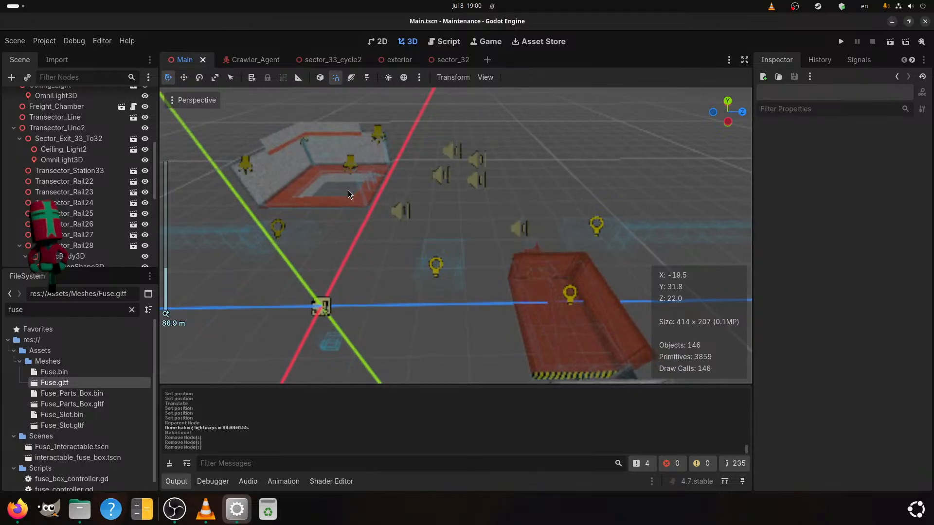
scroll(348, 190, "up", 2)
scroll(108, 254, "up", 5)
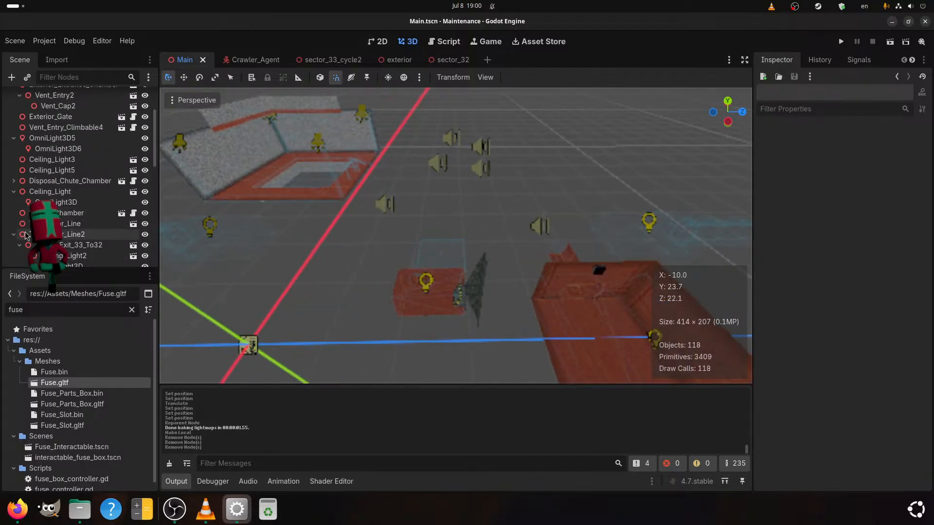
left_click(14, 235)
scroll(27, 232, "up", 4)
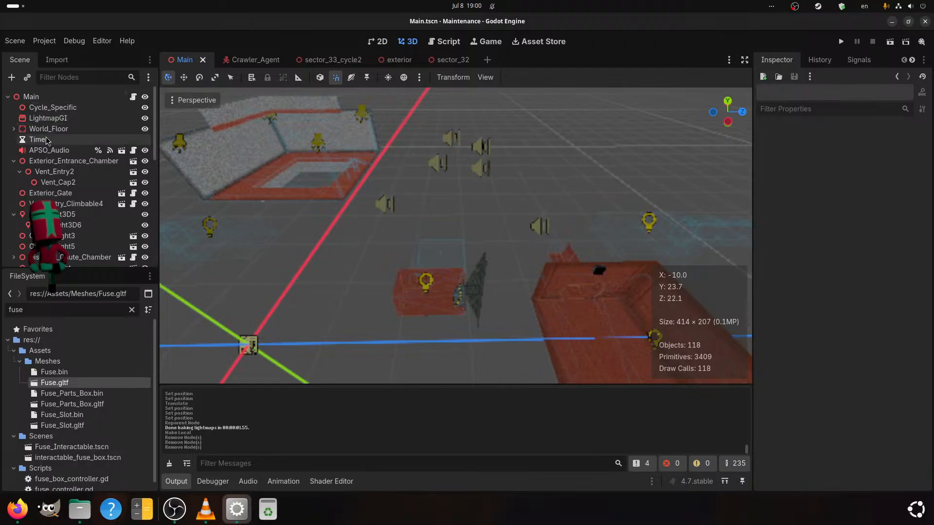
left_click(14, 161)
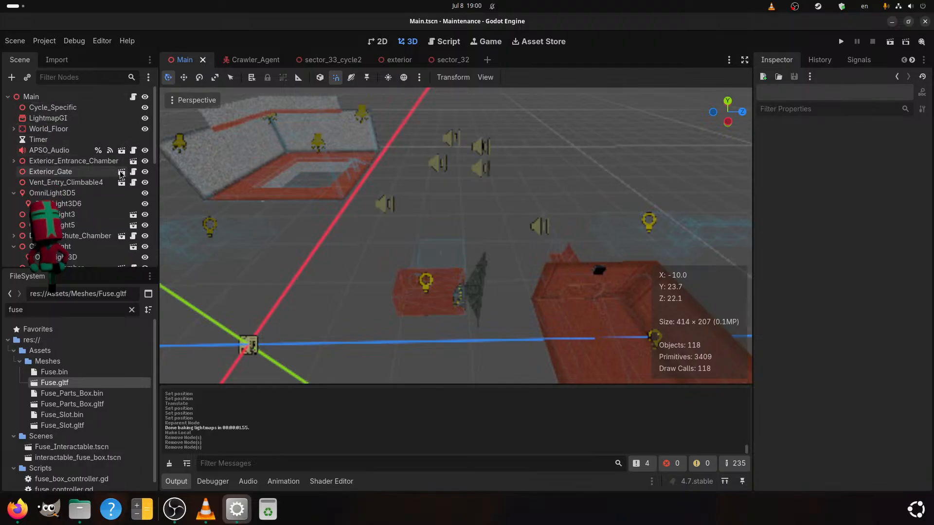
left_click(13, 193)
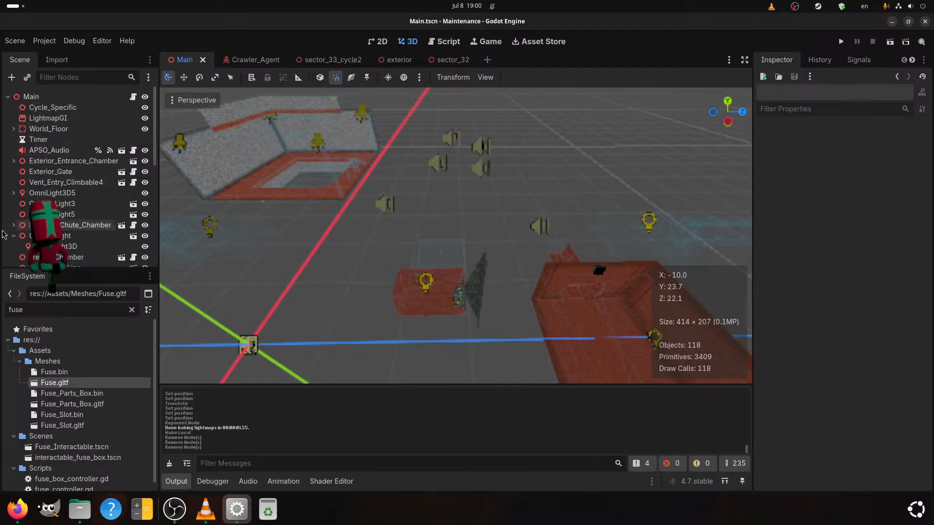
scroll(87, 224, "down", 3)
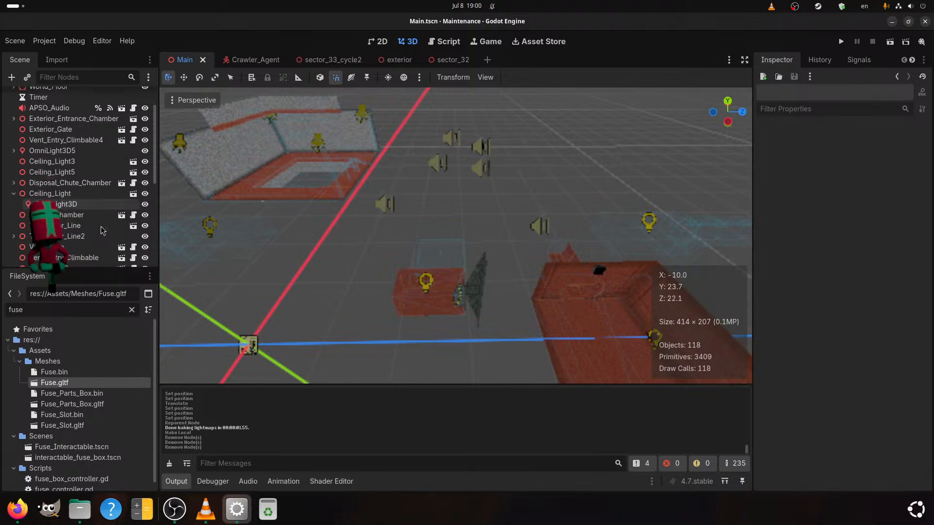
left_click(13, 194)
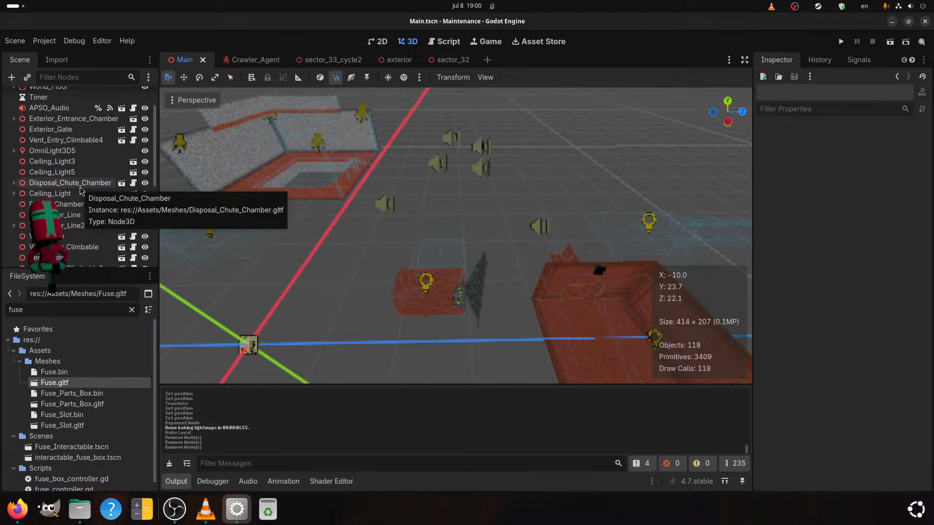
Hide Freight_Chamber and Transector_Line in the Main scene
scroll(65, 200, "down", 3)
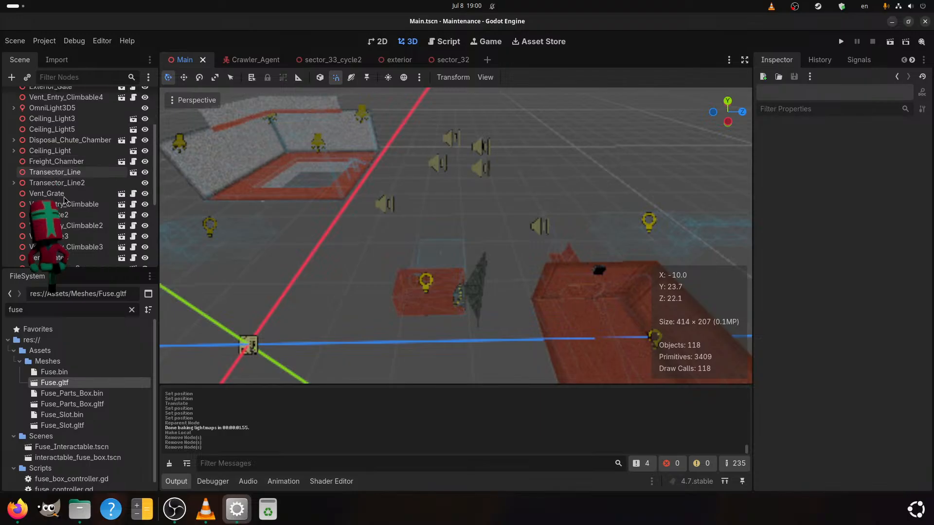
scroll(60, 213, "down", 3)
scroll(59, 214, "down", 7)
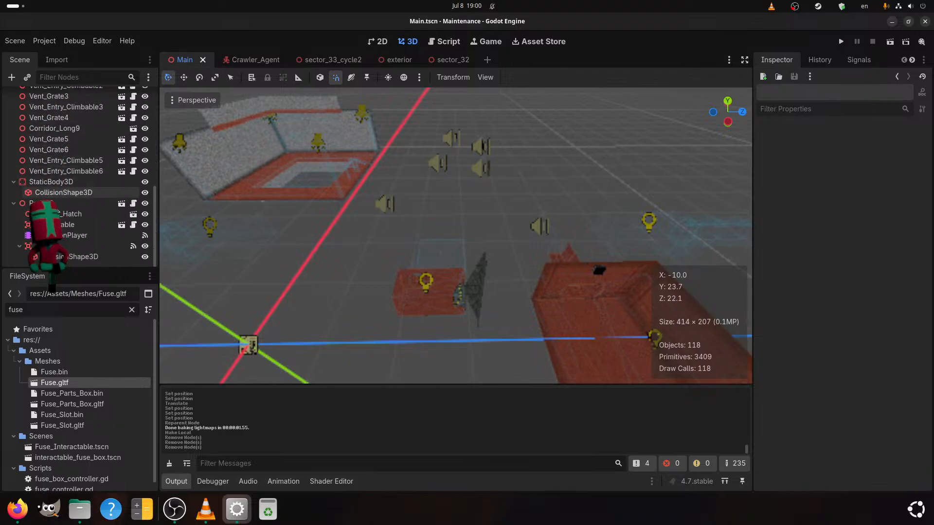
scroll(85, 198, "up", 5)
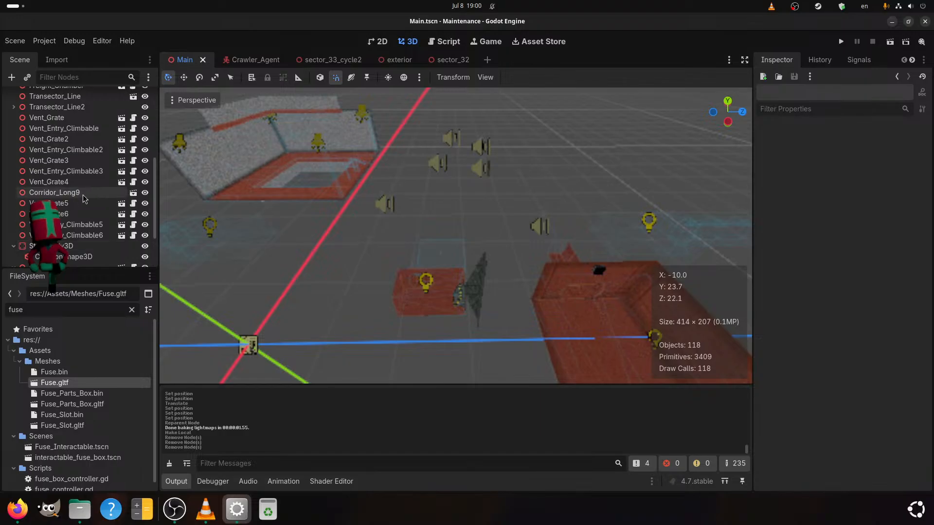
scroll(82, 197, "up", 8)
scroll(71, 205, "up", 4)
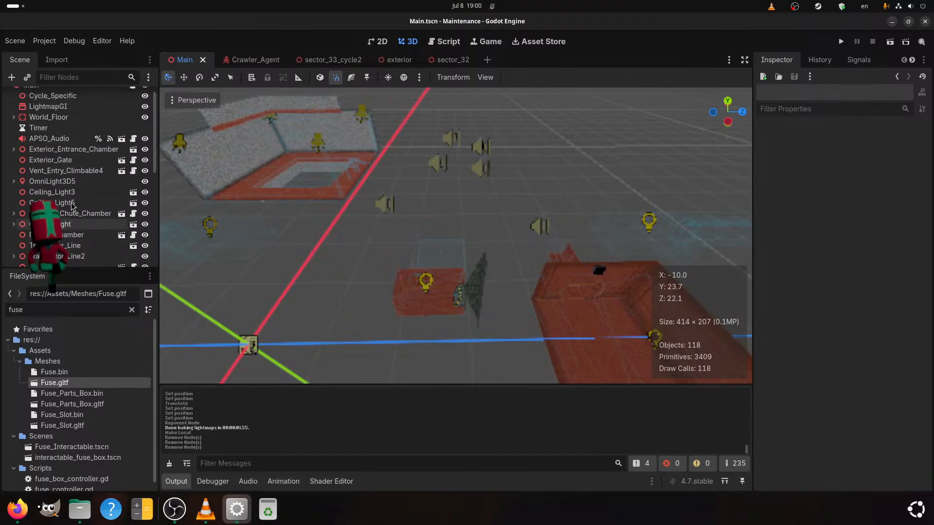
left_click(279, 141)
left_click(145, 246)
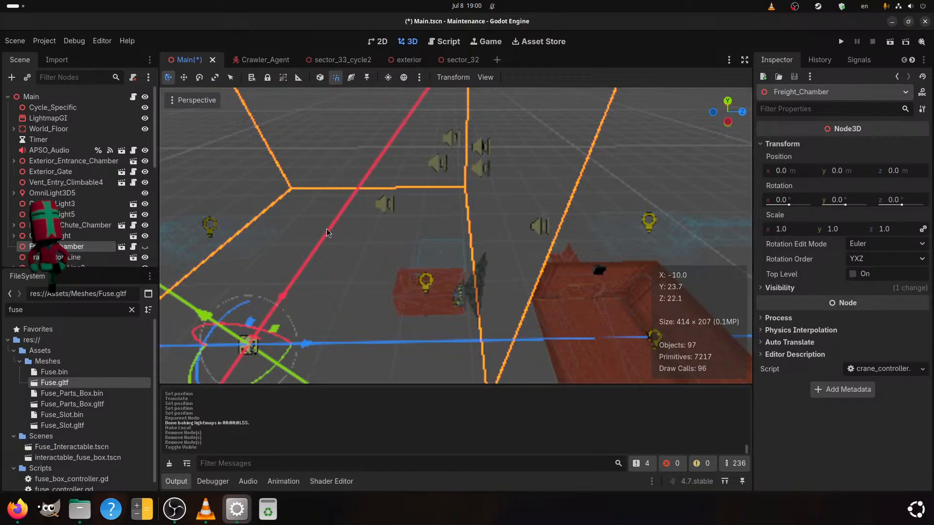
left_click(340, 233)
left_click(175, 240)
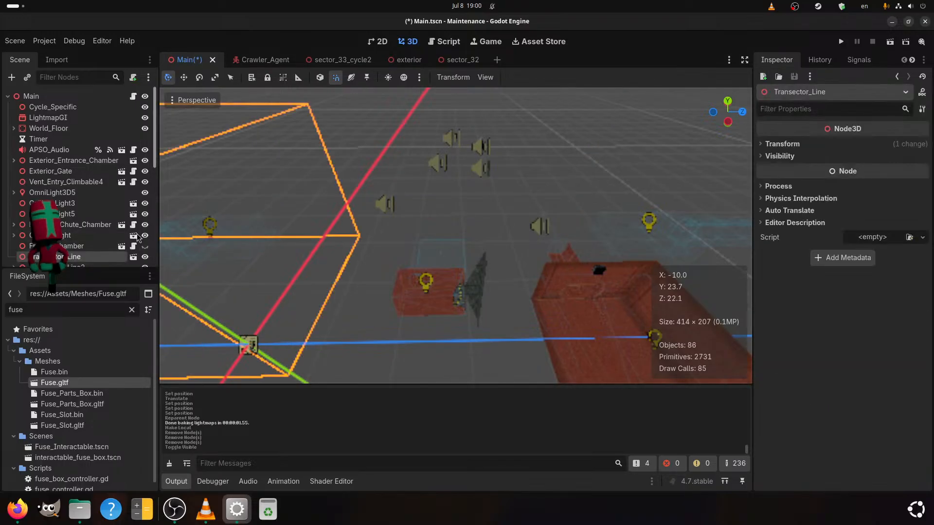
left_click(145, 256)
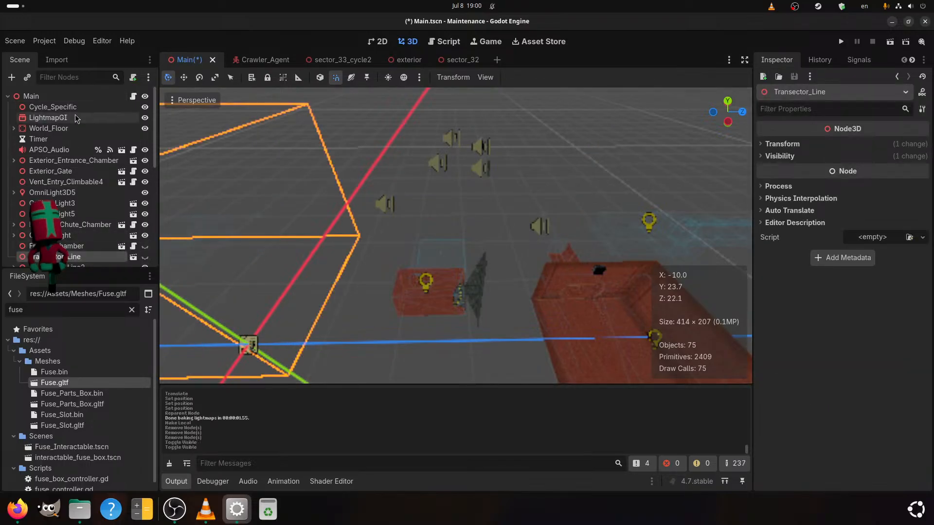
Bake lightmaps with the Main scene's LightmapGI node and make Transector_Line and Freight_Chamber visible again
left_click(48, 117)
left_click(538, 77)
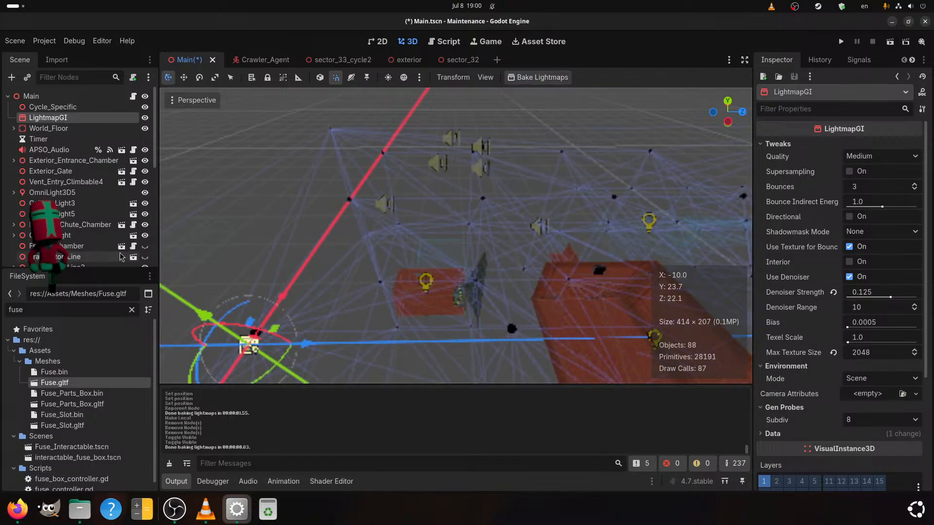
left_click(145, 257)
left_click(145, 257)
left_click(530, 124)
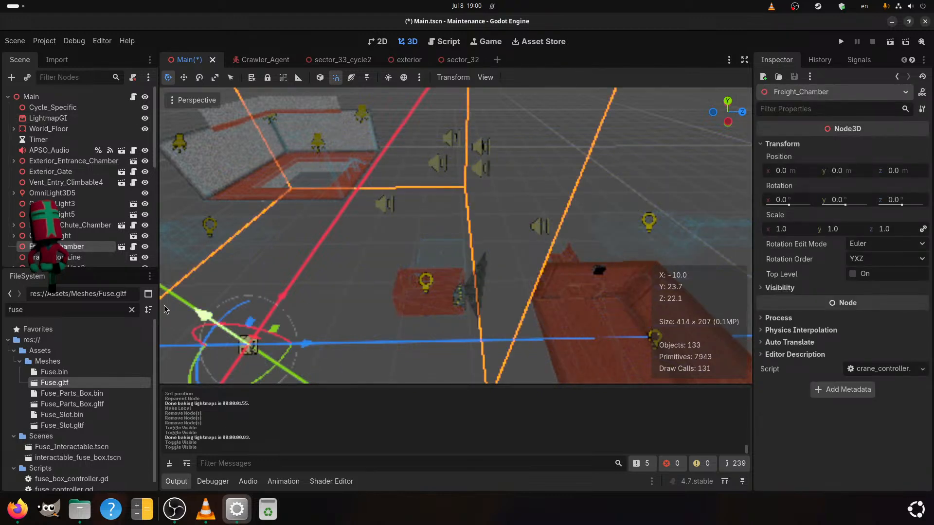
Open the freight_chamber_cycle0 scene from the Freight_Chamber instance and examine the chamber from above
middle_click_drag(234, 238, 372, 244, "shift")
scroll(505, 249, "up", 5)
scroll(372, 244, "down", 2)
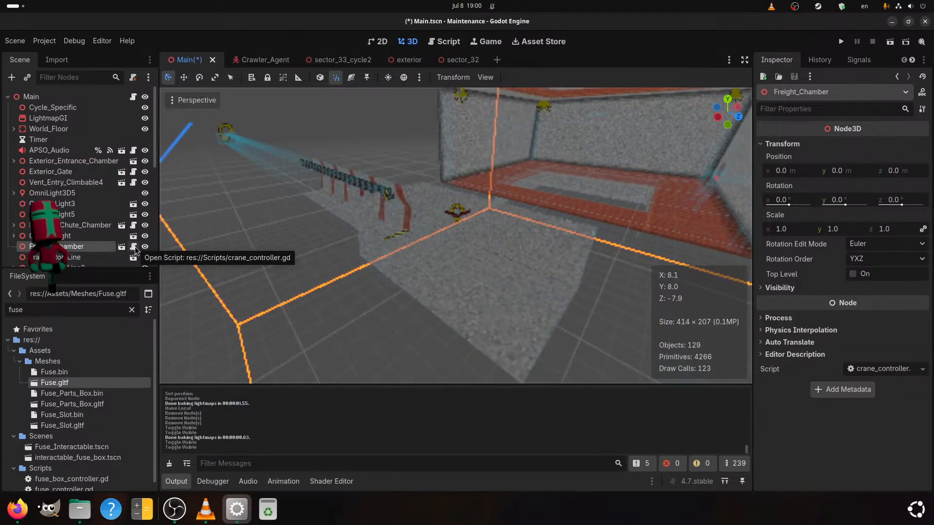
left_click(122, 247)
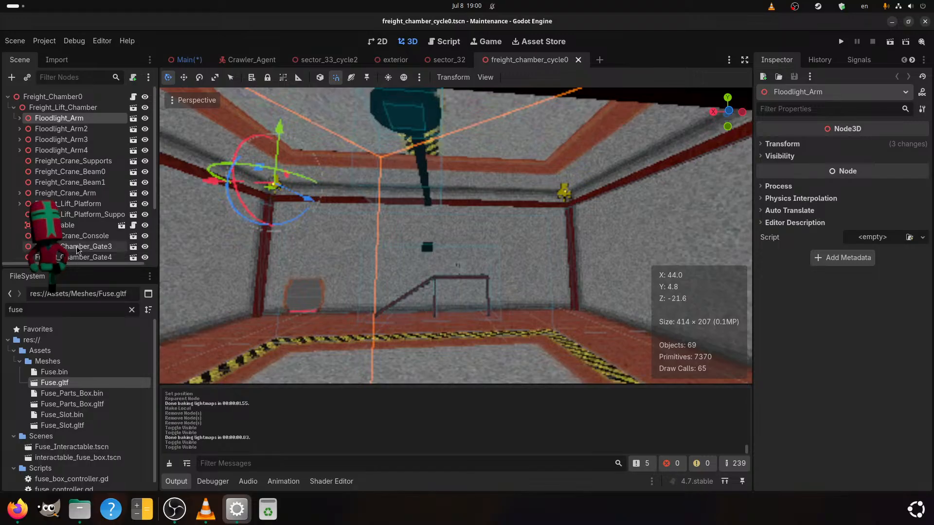
scroll(343, 242, "up", 5)
middle_click_drag(322, 241, 343, 287)
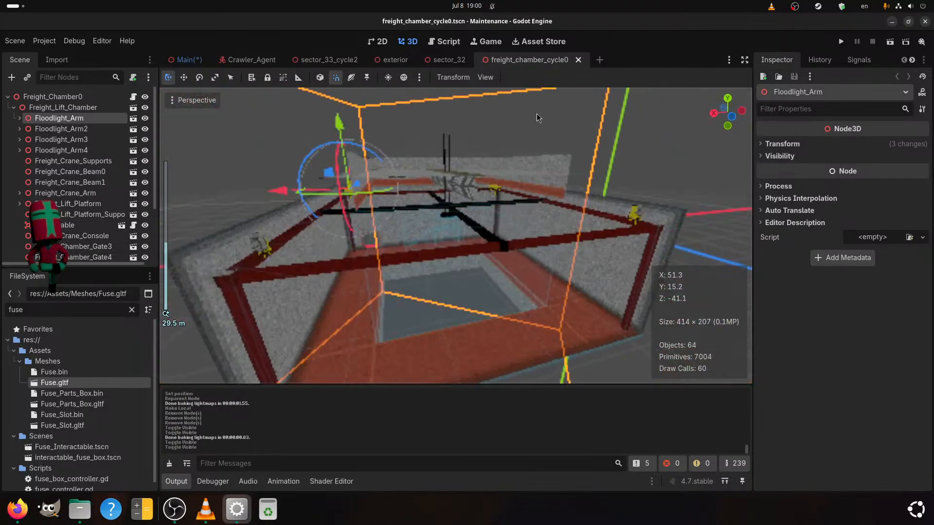
Close the freight_chamber_cycle0 scene and save the Main scene
left_click(578, 60)
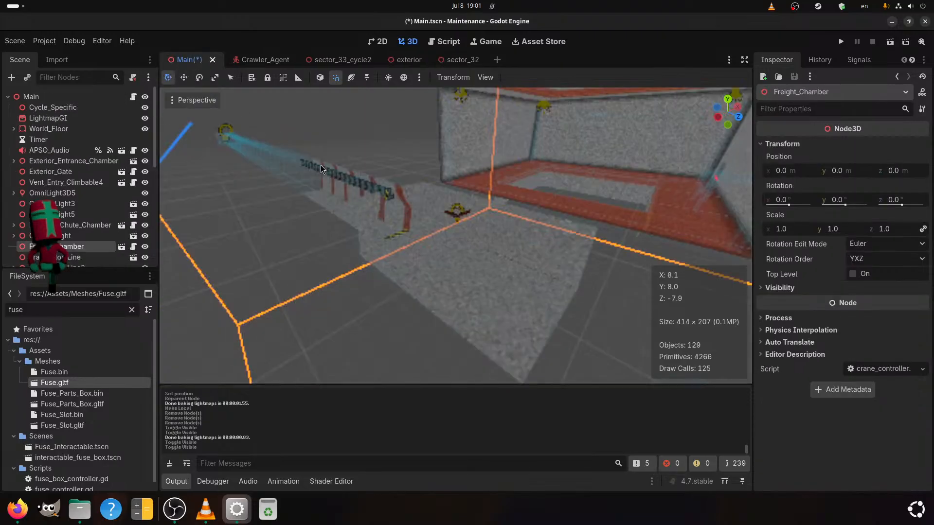
scroll(103, 241, "down", 2)
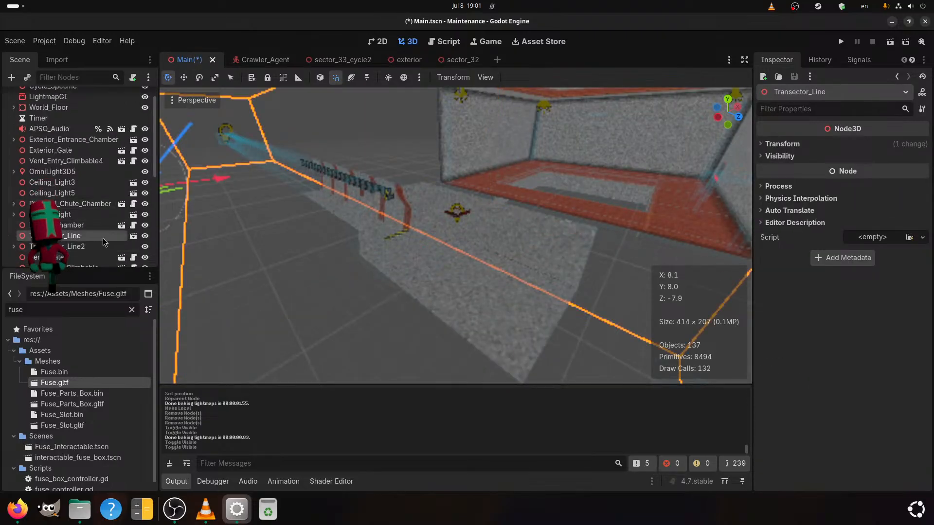
key("ctrl+s")
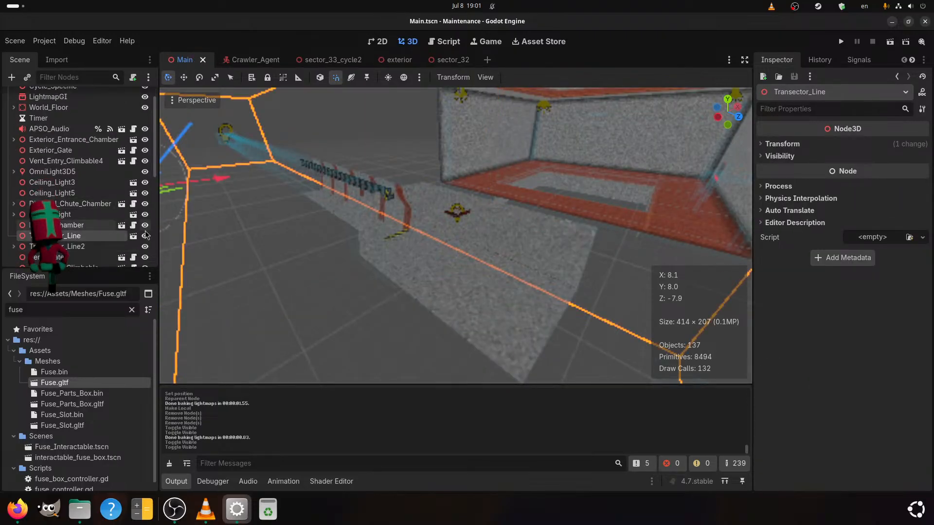
Open the transector_line_33To32 scene from the Transector_Line instance and select the collision box below the start of the rail line
left_click(133, 235)
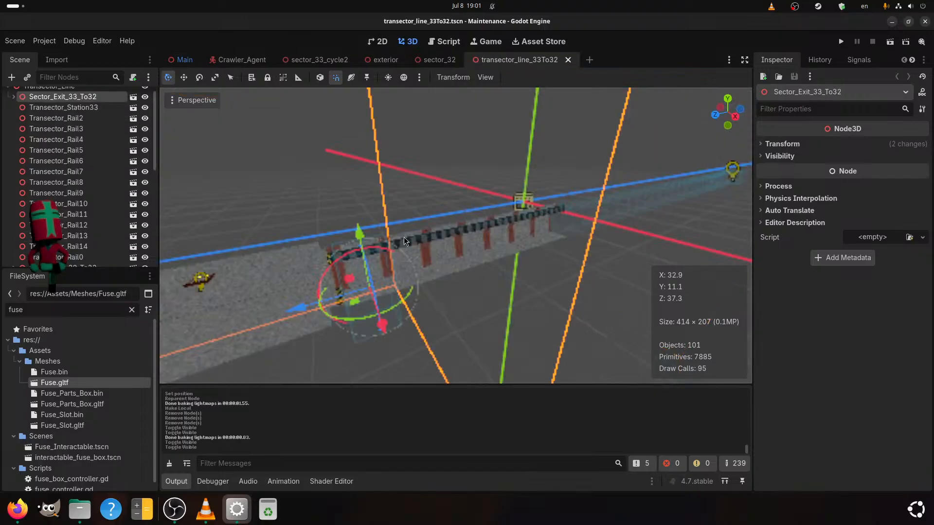
mouse_move(390, 256)
middle_mouse_down()
mouse_move(462, 270)
mouse_move(394, 266)
middle_mouse_up()
scroll(468, 272, "up", 2)
scroll(392, 273, "up", 3)
middle_click_drag(381, 299, 396, 265, "shift")
left_click(425, 247)
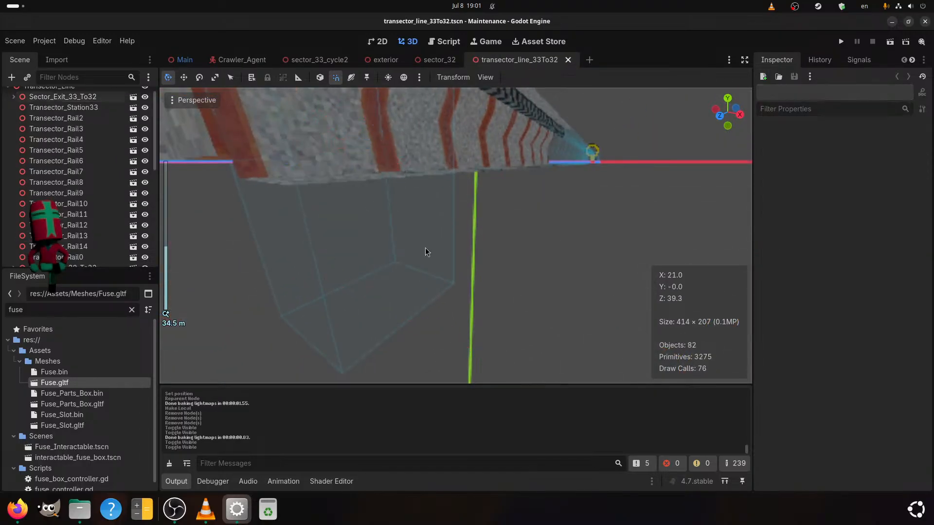
scroll(424, 247, "down", 2)
scroll(67, 149, "down", 5)
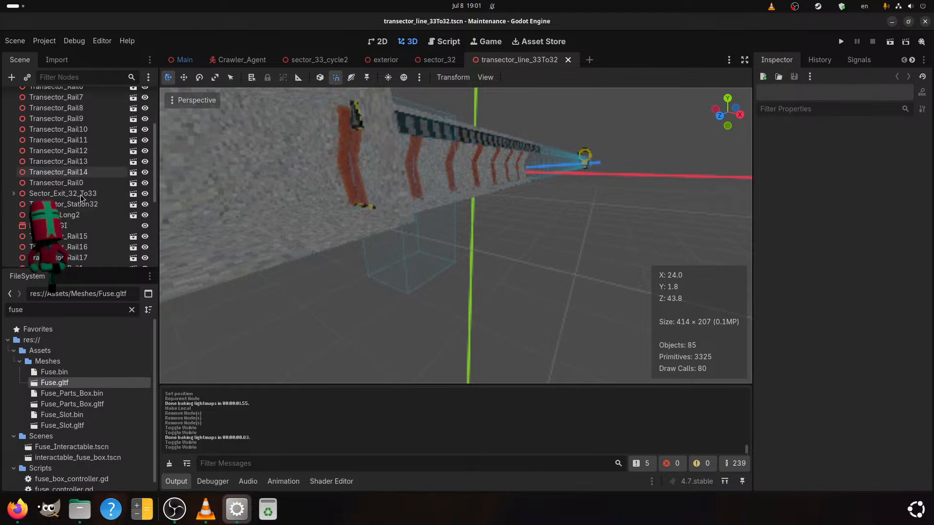
left_click(416, 274)
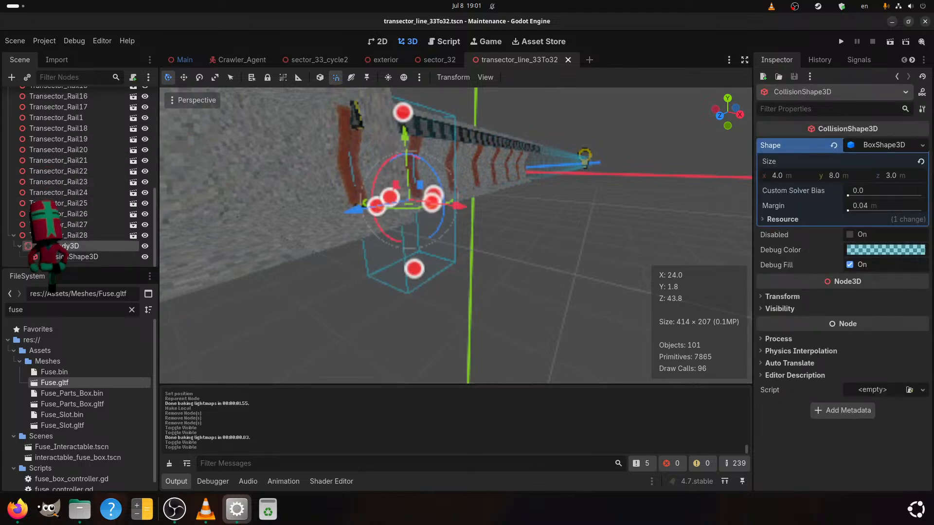
Move StaticBody3D out of Transector_Rail28 to directly under Transector_Line, and place LightmapGI as the root's first child
left_click(62, 246)
left_click(60, 235)
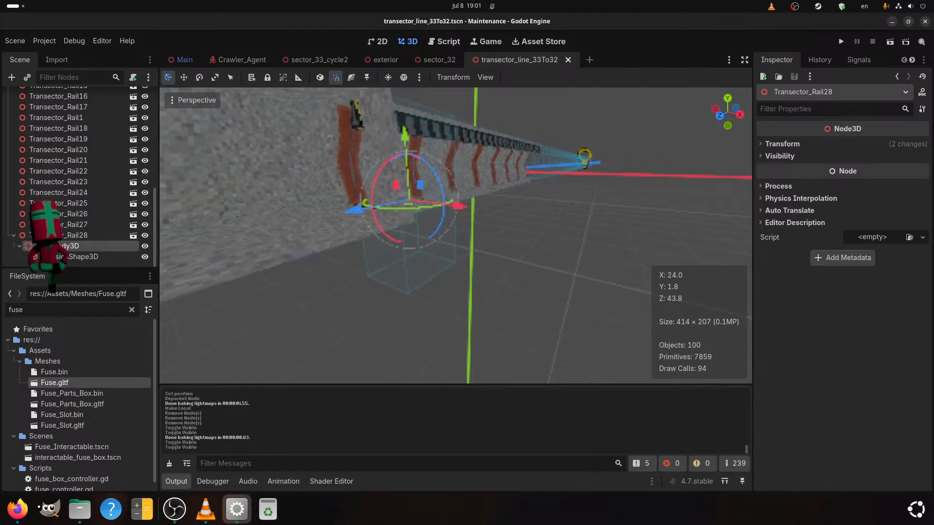
left_click(62, 245)
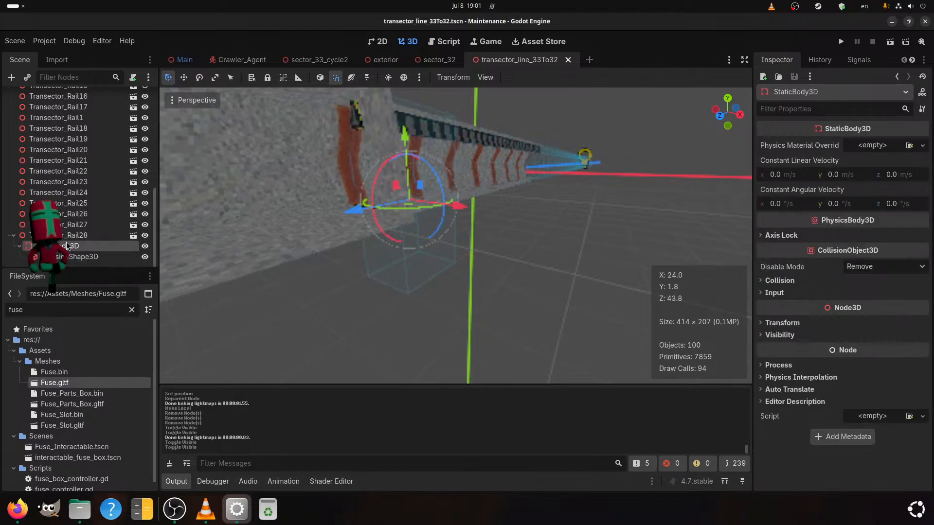
left_click(27, 239)
left_click_drag(28, 240, 21, 101)
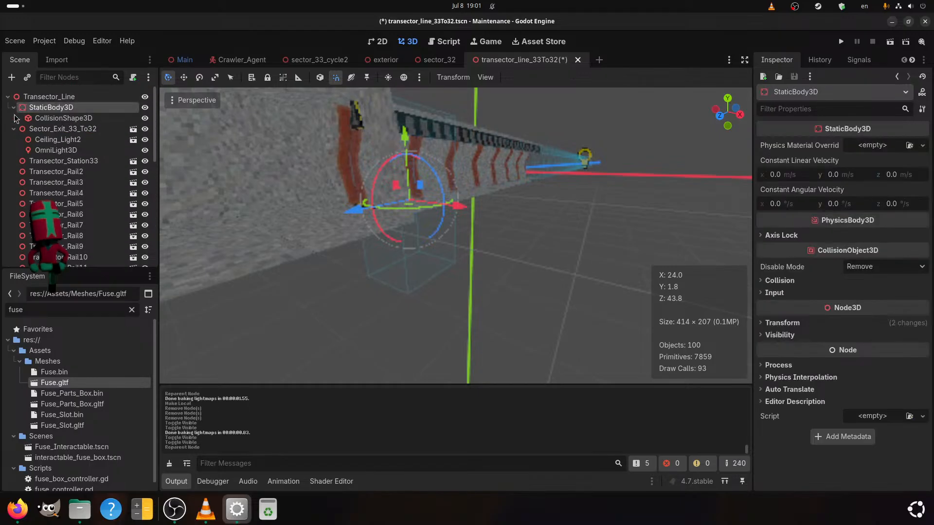
scroll(73, 195, "down", 3)
left_click_drag(44, 247, 29, 102)
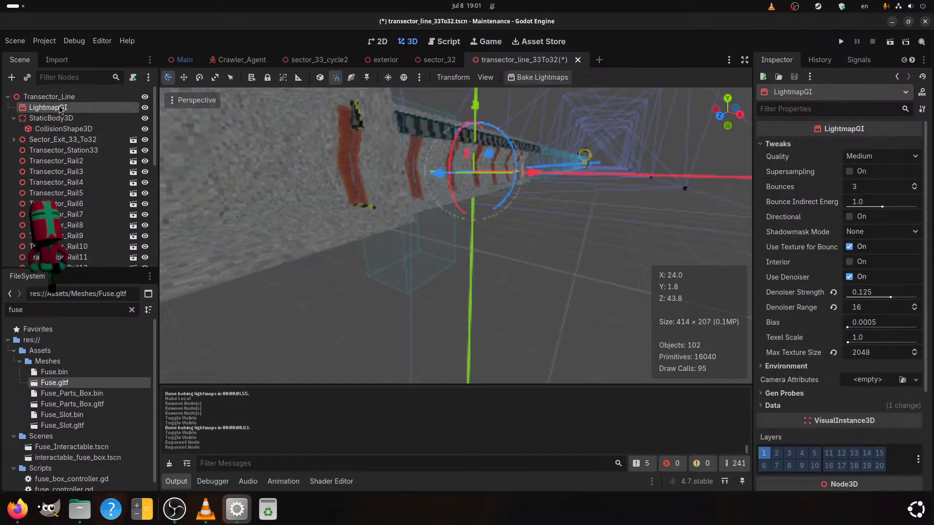
Attach a new GDScript to the Transector_Line root node at res://Scenes/transector_controller.gd, using the Node: Default template
left_click(48, 96)
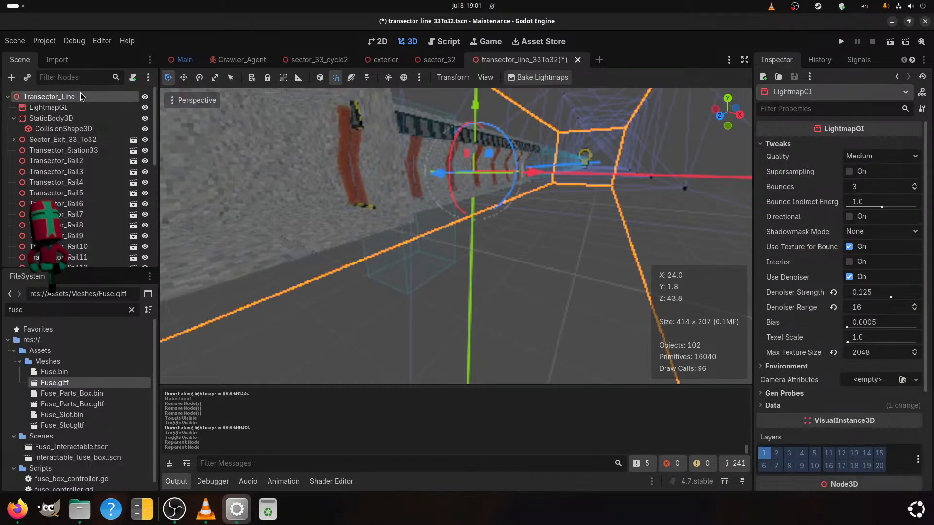
left_click(133, 77)
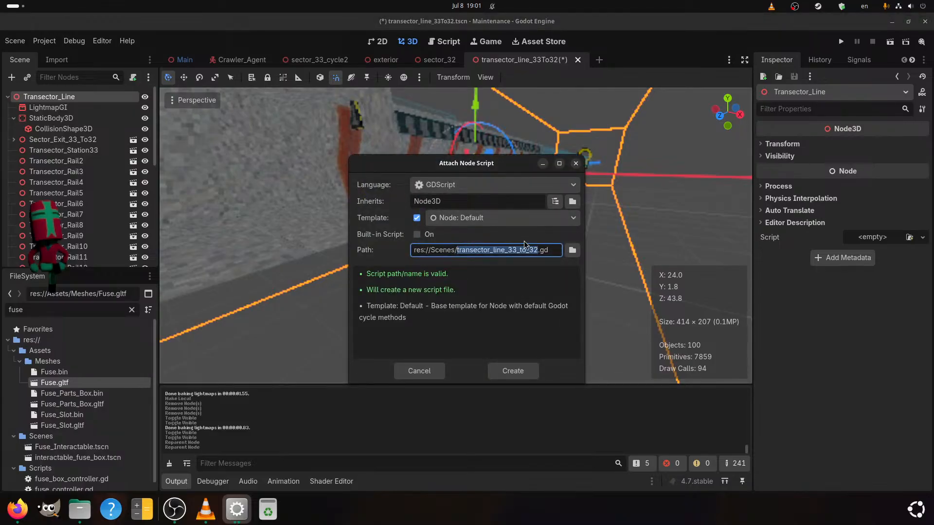
key("Right")
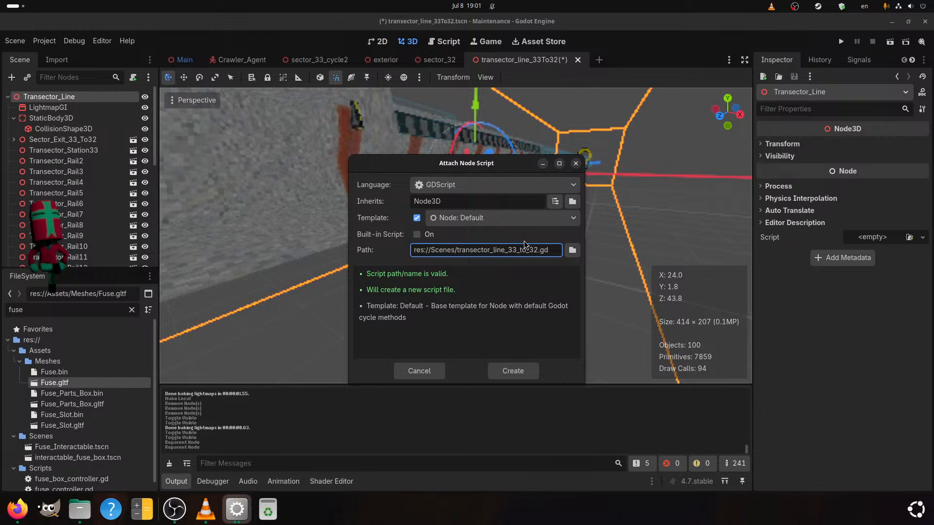
key("BackSpace")
key("BackSpace")
key("BackSpace")
key("BackSpace")
key("BackSpace")
key("BackSpace")
key("BackSpace")
key("BackSpace")
key("BackSpace")
key("BackSpace")
key("BackSpace")
key("BackSpace")
key("BackSpace")
key("BackSpace")
key("BackSpace")
key("BackSpace")
key("BackSpace")
key("BackSpace")
key("BackSpace")
key("BackSpace")
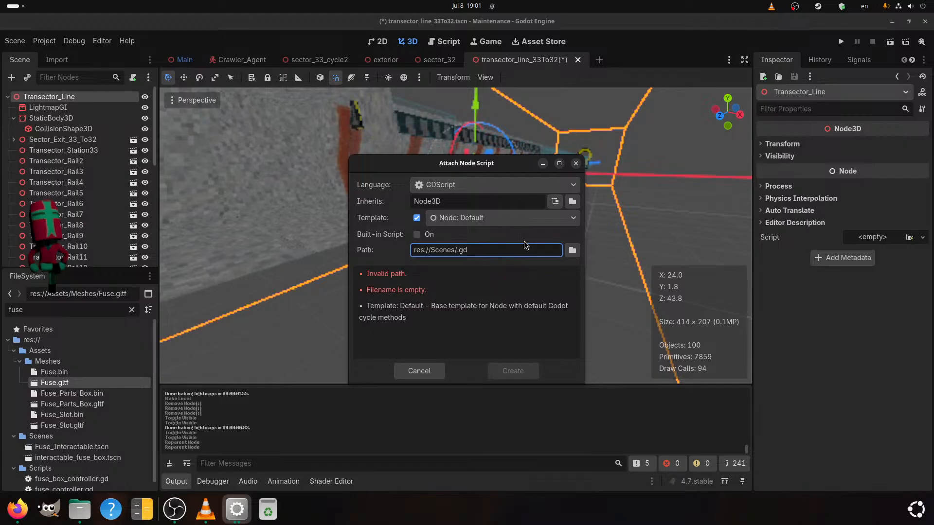
type("transecto")
type("r_controller")
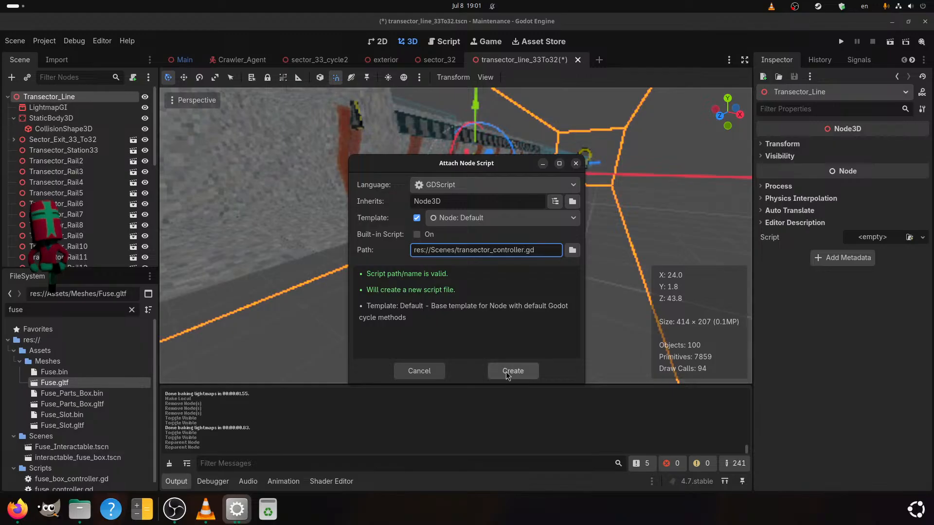
left_click(506, 371)
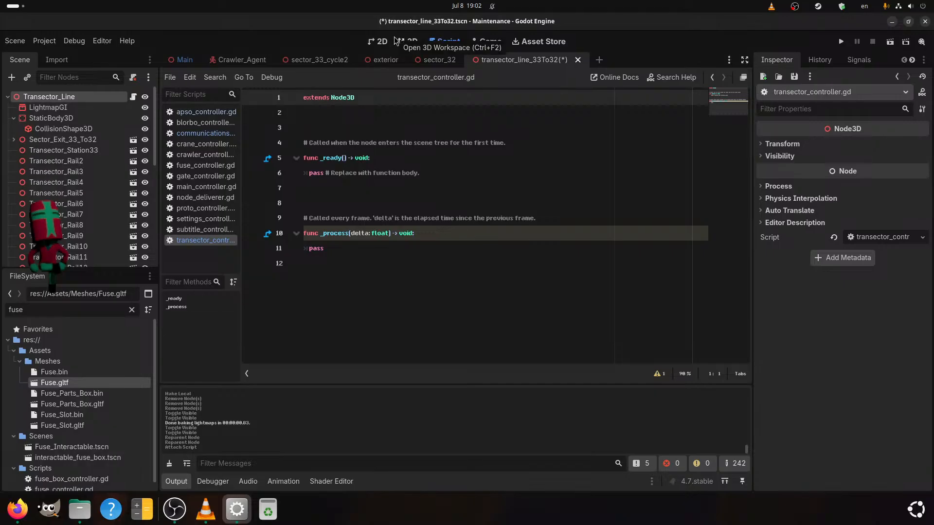
Examine the transector line in 3D, focusing on Sector_Exit_33_To32 and the room at the start of the rails
left_click(408, 42)
middle_click_drag(383, 252, 418, 237)
scroll(395, 287, "up", 4)
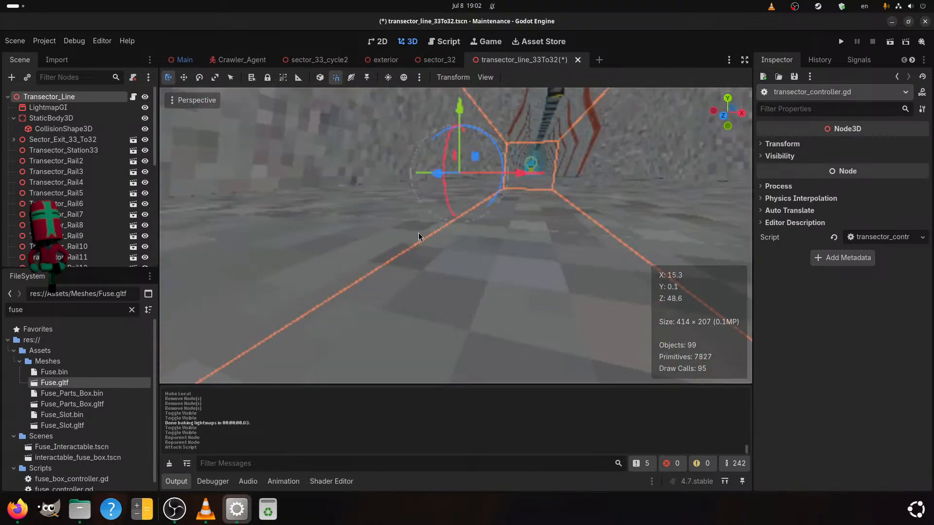
left_click(432, 42)
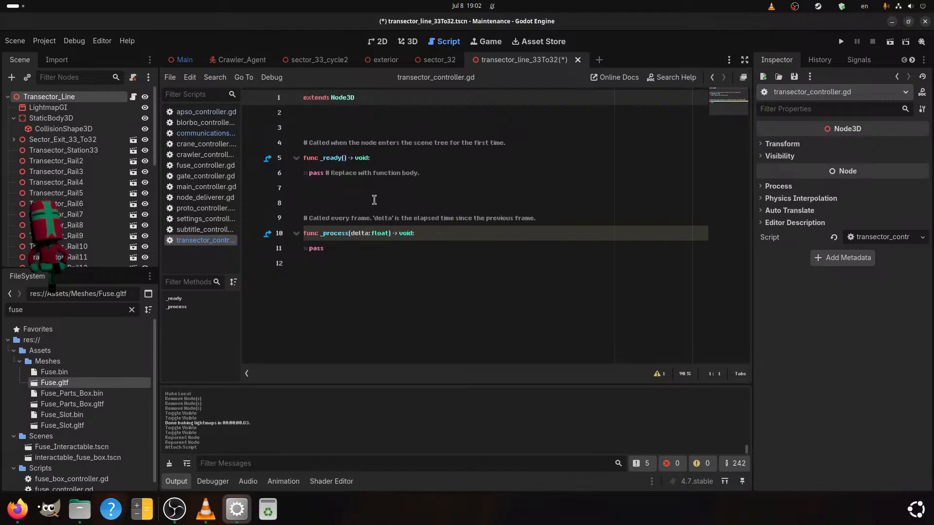
left_click(412, 47)
scroll(376, 205, "down", 6)
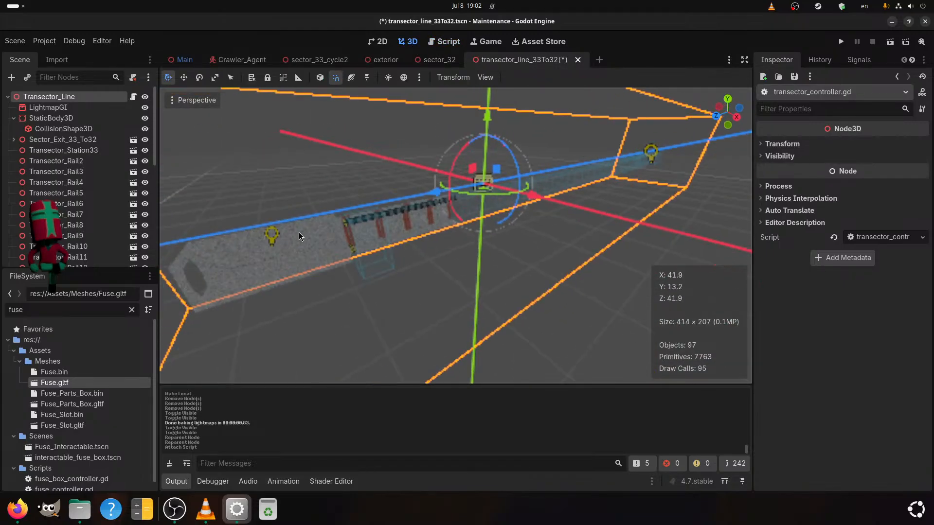
double_click(99, 140)
scroll(270, 271, "up", 5)
middle_click_drag(414, 301, 512, 271, "shift")
scroll(498, 273, "up", 4)
middle_click_drag(643, 257, 346, 319, "shift")
scroll(347, 320, "up", 4)
middle_click_drag(454, 330, 322, 305, "shift")
scroll(308, 223, "down", 4)
scroll(307, 223, "down", 15)
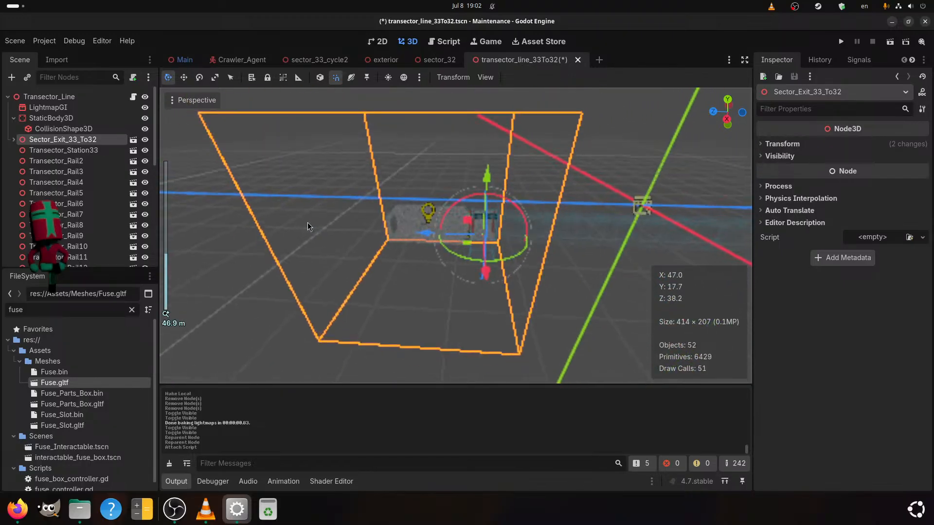
scroll(308, 223, "up", 19)
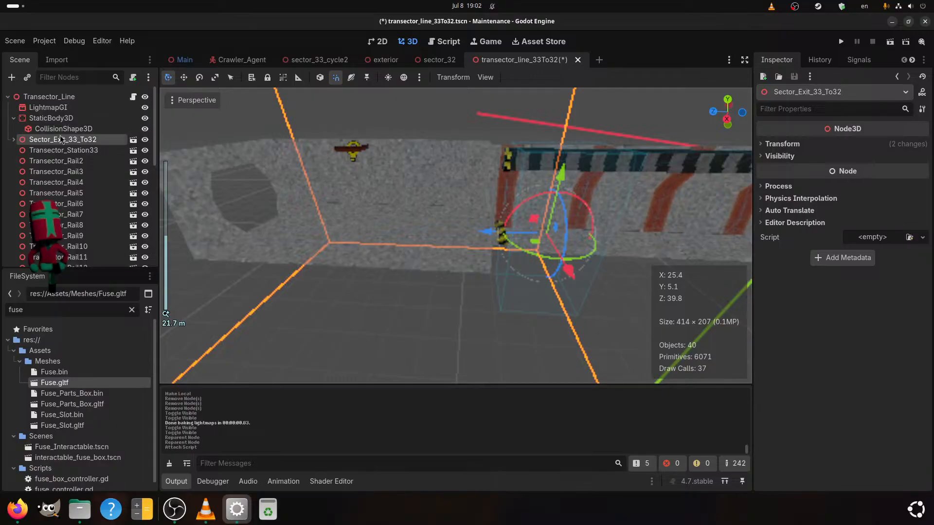
Add an Area3D child node to Transector_Line and place it above Sector_Exit_33_To32 in the scene tree
right_click(70, 101)
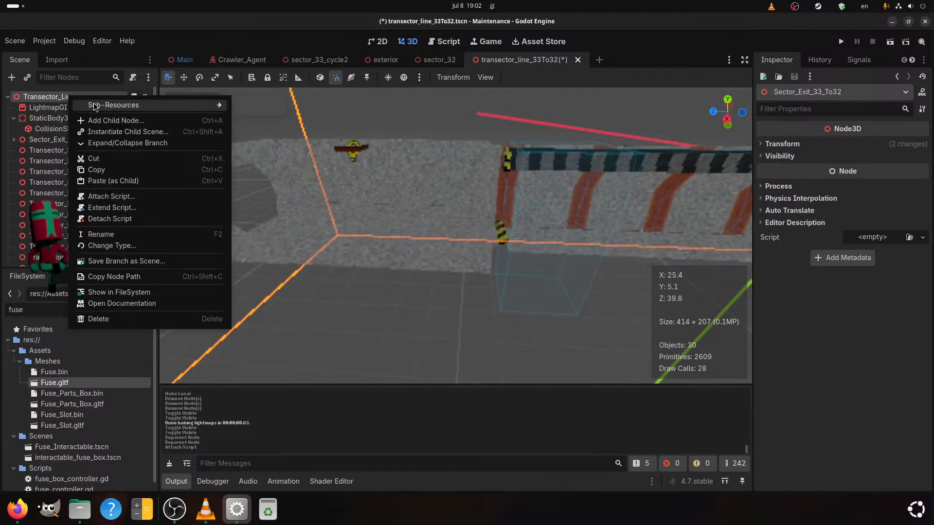
left_click(108, 121)
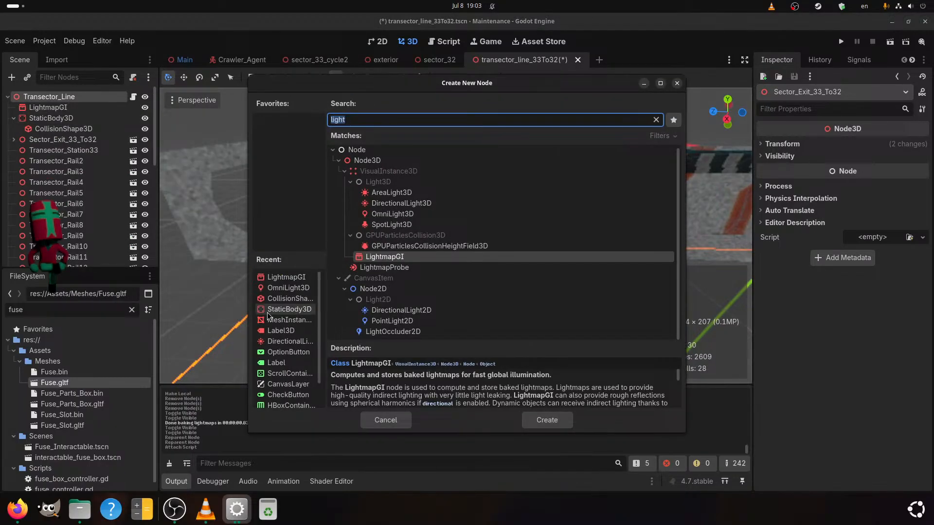
type("Area")
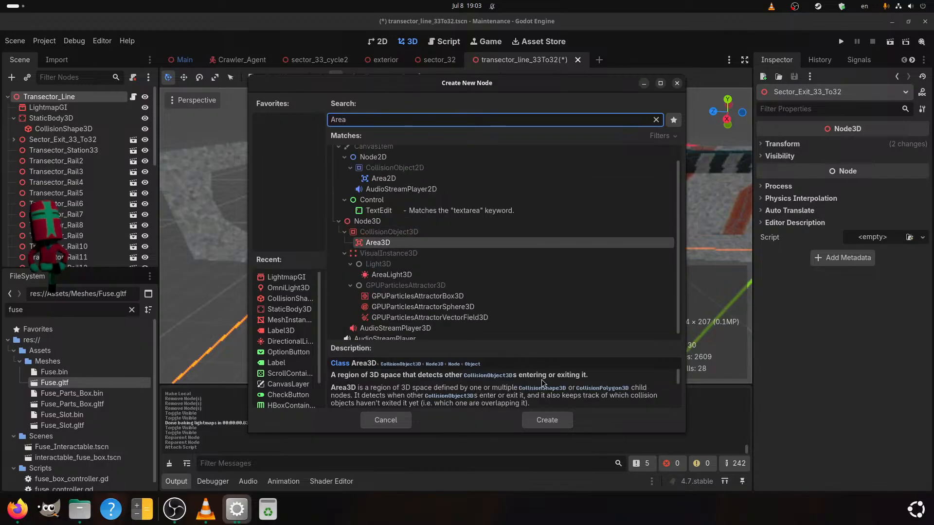
left_click(546, 419)
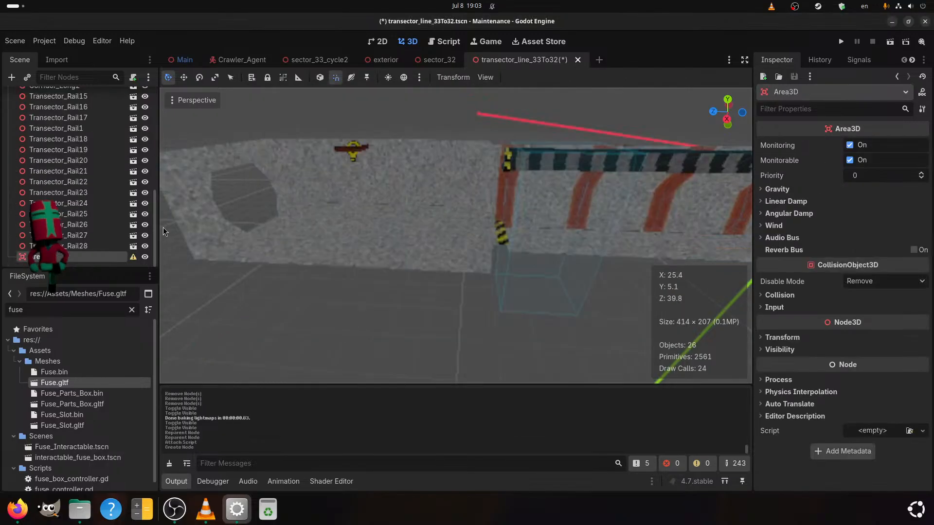
left_click_drag(58, 258, 14, 139)
Add a CollisionShape3D child to the Area3D and assign it a new BoxShape3D
right_click(93, 139)
left_click(121, 147)
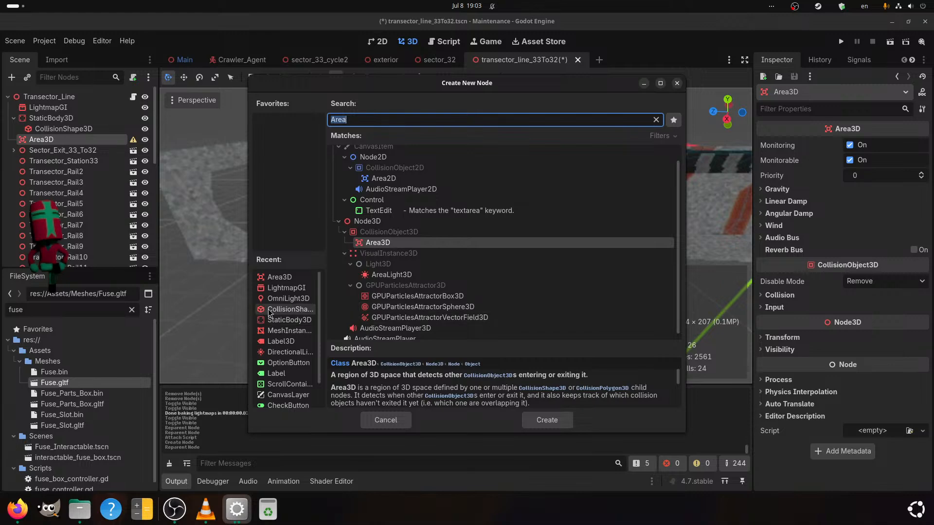
left_click(288, 312)
left_click(546, 420)
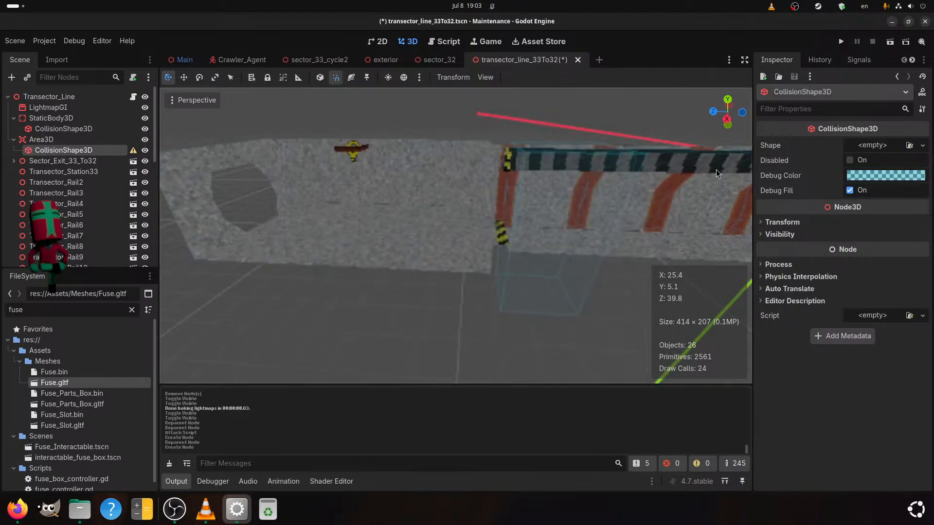
left_click(876, 147)
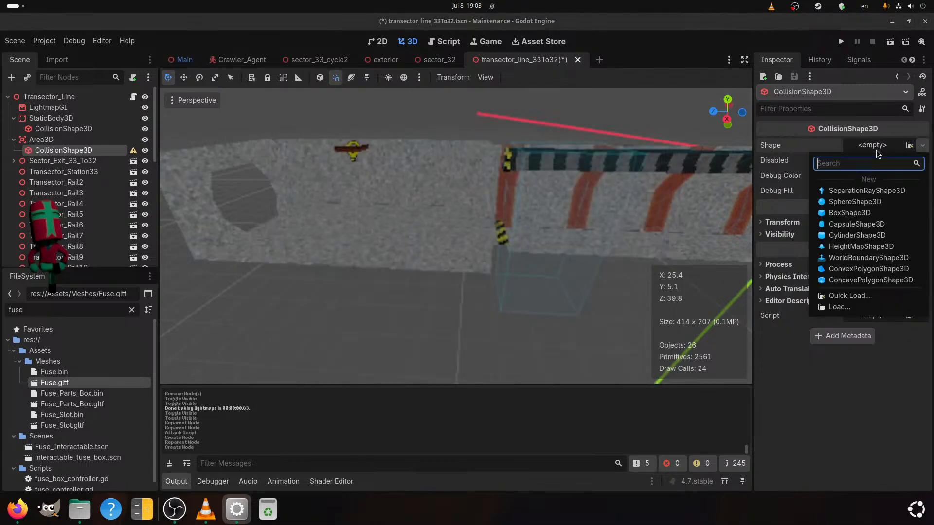
left_click(833, 215)
scroll(496, 227, "down", 8)
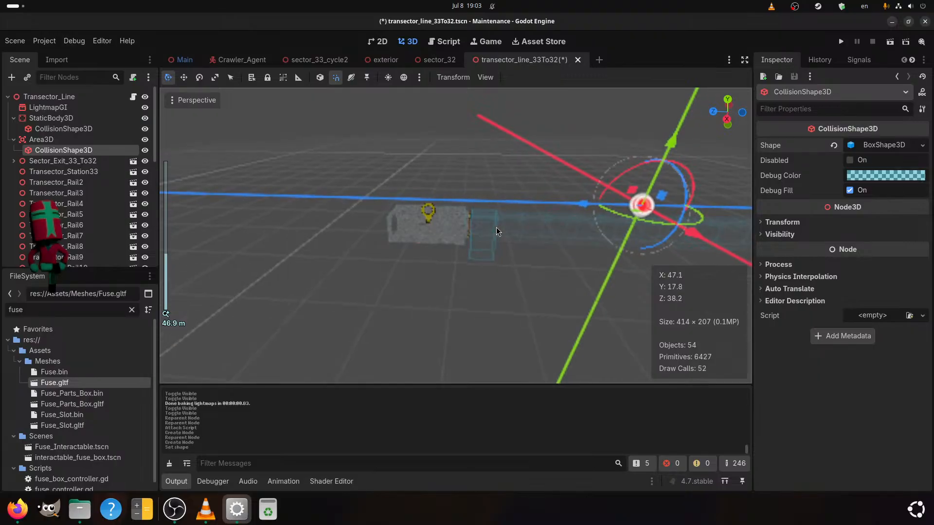
Move the Area3D into the room at the start of the rails, beneath its light, and save the scene
left_click(68, 141)
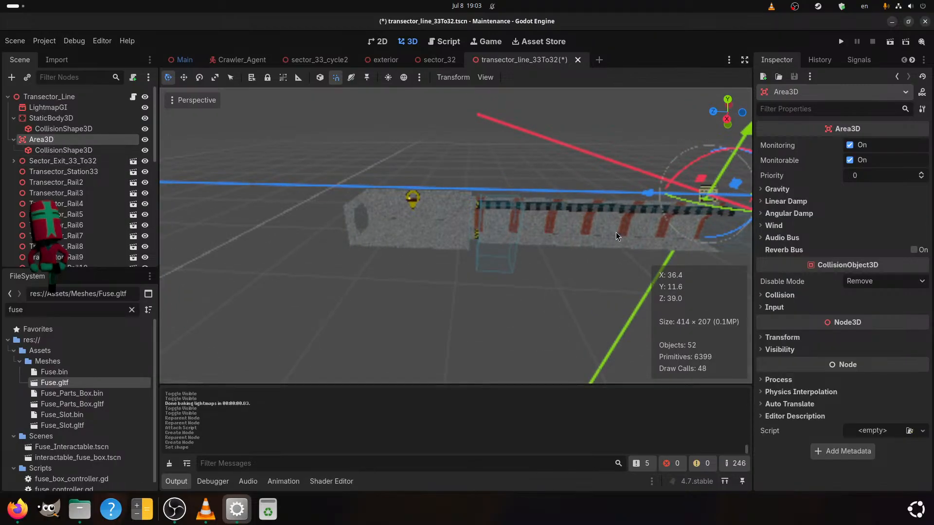
left_click_drag(646, 190, 300, 274)
scroll(372, 272, "up", 4)
middle_click_drag(373, 272, 320, 313)
scroll(321, 317, "up", 2)
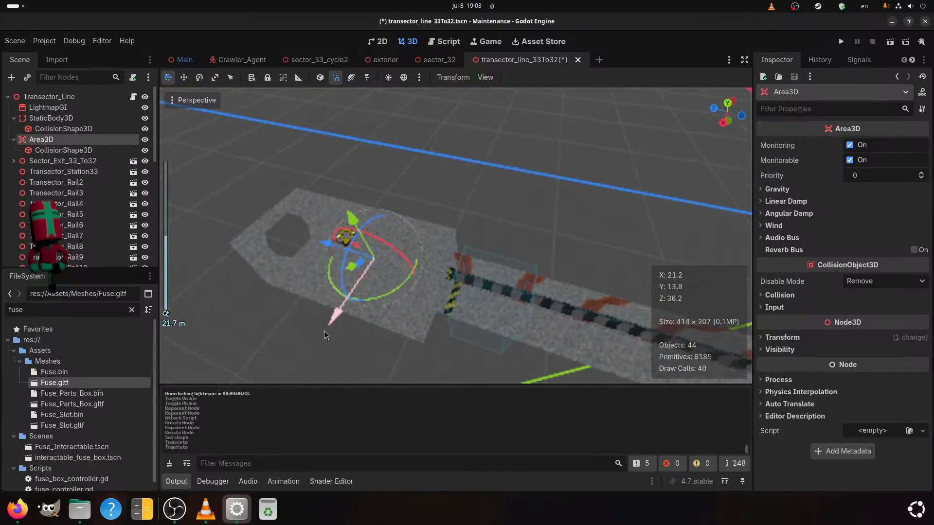
key("g")
key("x")
left_click_drag(277, 343, 277, 344)
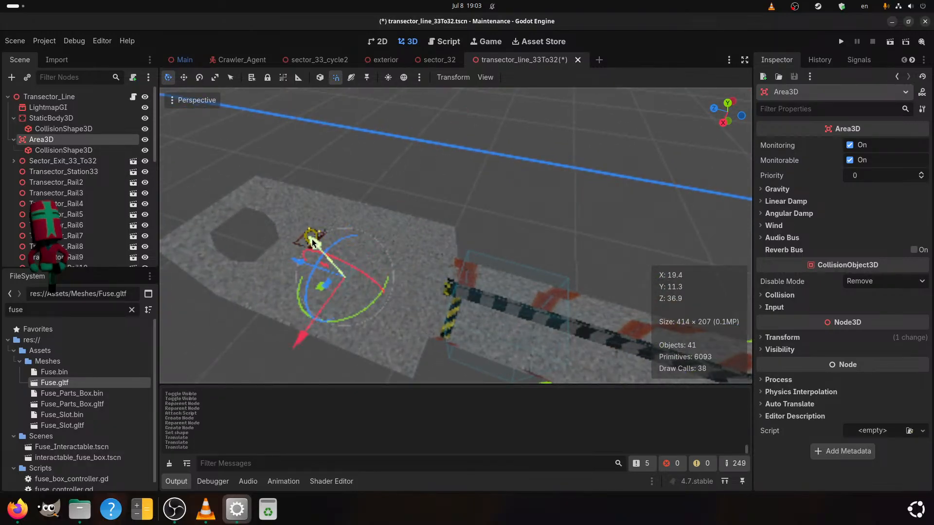
left_click_drag(311, 239, 329, 257)
middle_click_drag(344, 269, 364, 214)
key("ctrl+s")
Open the BoxShape3D size settings of the Area3D's collision shape and set its Z size to 8 m
left_click(112, 150)
middle_click_drag(258, 194, 307, 207)
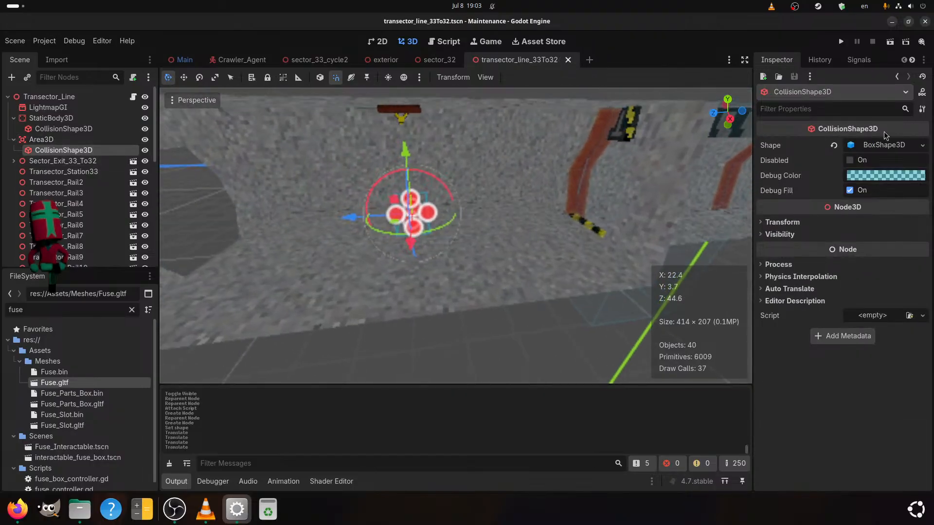
left_click(872, 145)
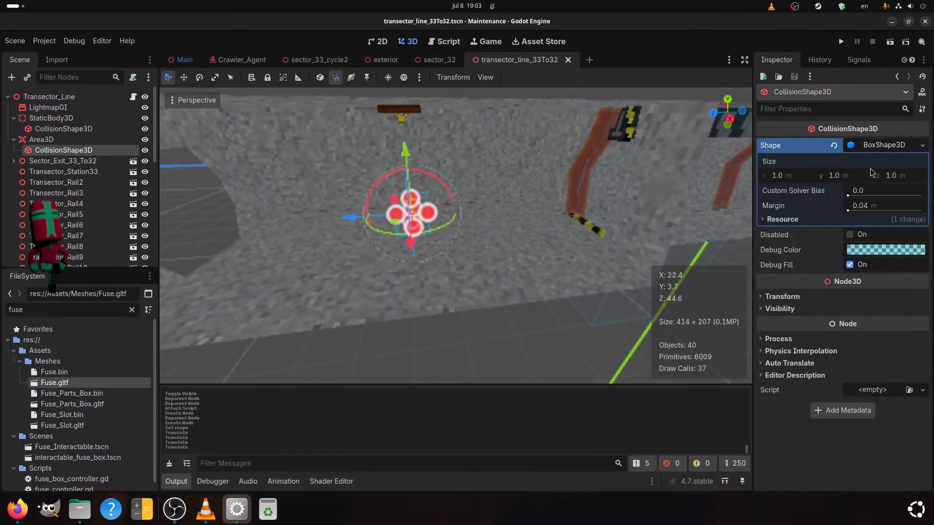
left_click_drag(901, 176, 929, 176)
left_click(898, 181)
type("8")
key("Return")
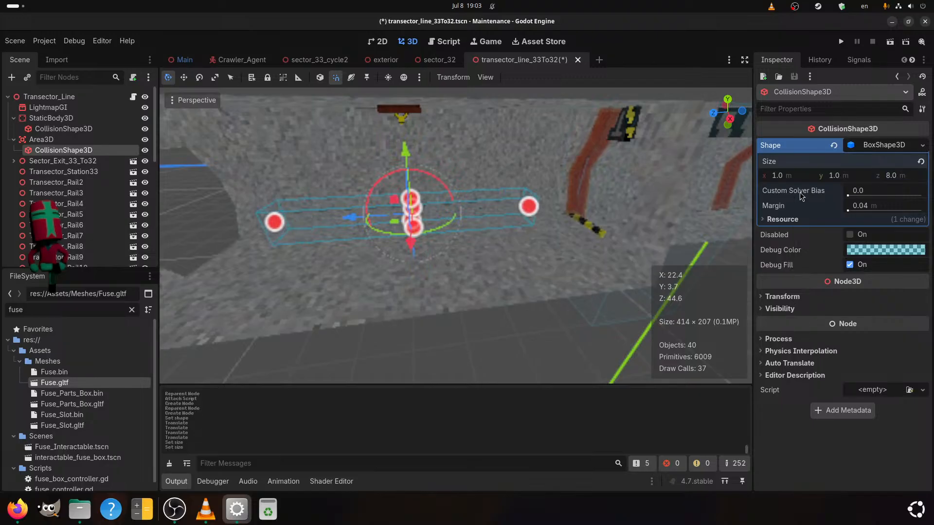
Lengthen the Area3D's collision box along Z, trying 10 m before setting it to 12 m
scroll(527, 318, "down", 2)
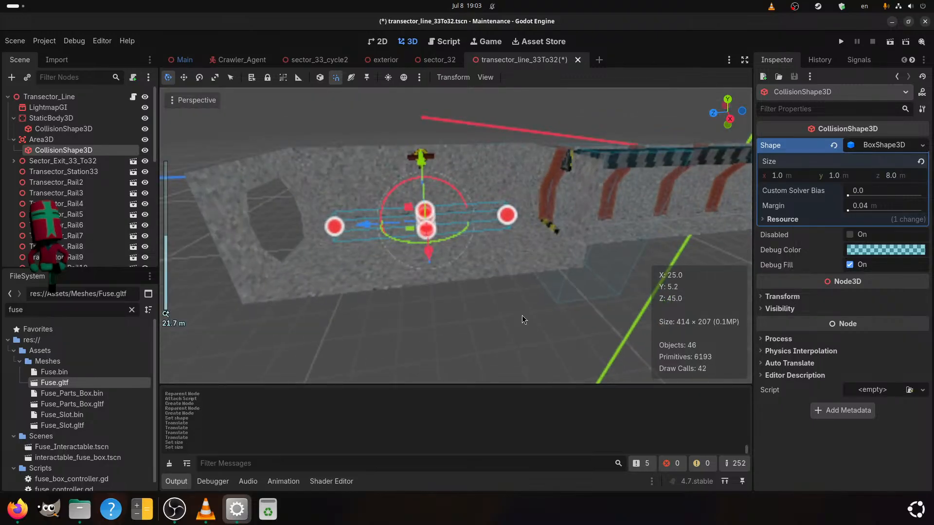
middle_click_drag(521, 315, 491, 329, "shift")
left_click(895, 180)
type("1")
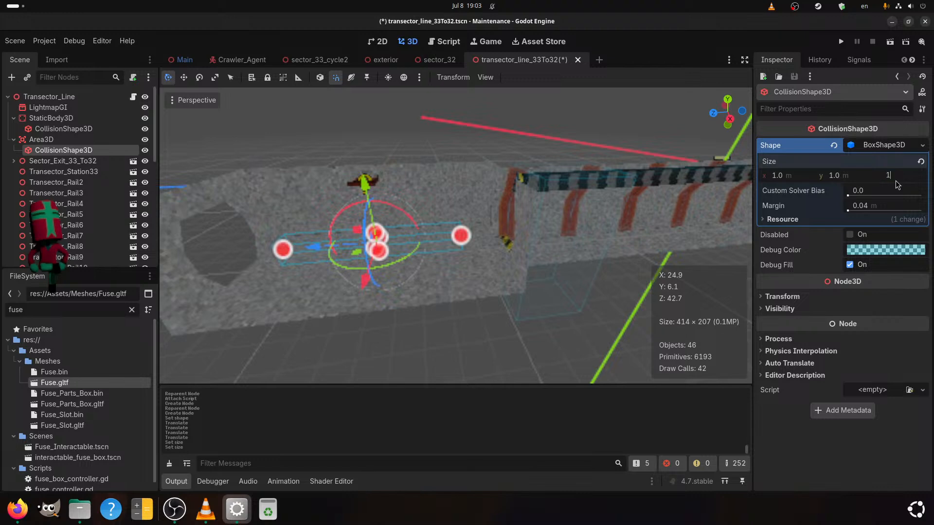
type("0")
key("Return")
middle_click_drag(497, 251, 453, 273, "shift")
left_click(905, 177)
type("12")
key("Return")
Set the Area3D collision box's X size to 6 m and Y size to 2 m, and save the scene
middle_click_drag(415, 309, 564, 322, "shift")
scroll(520, 297, "up", 2)
middle_click_drag(564, 321, 434, 325, "shift")
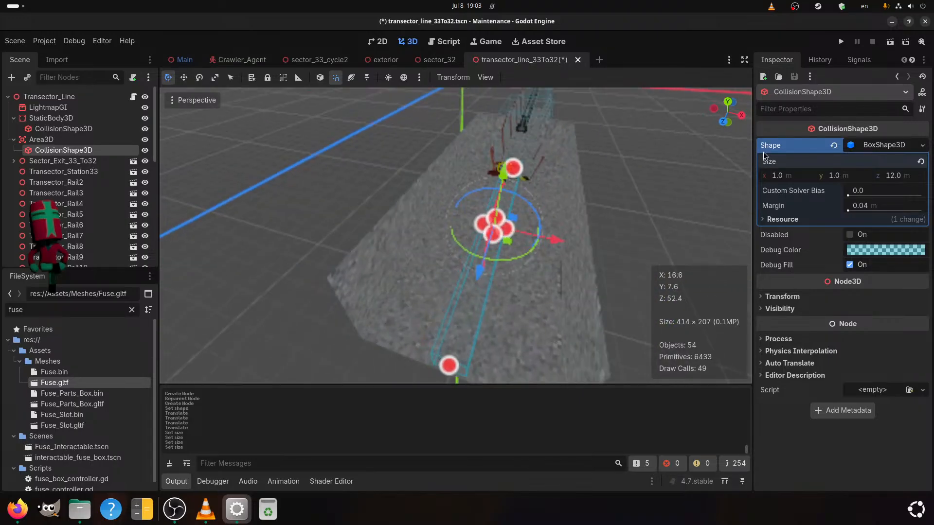
left_click(777, 183)
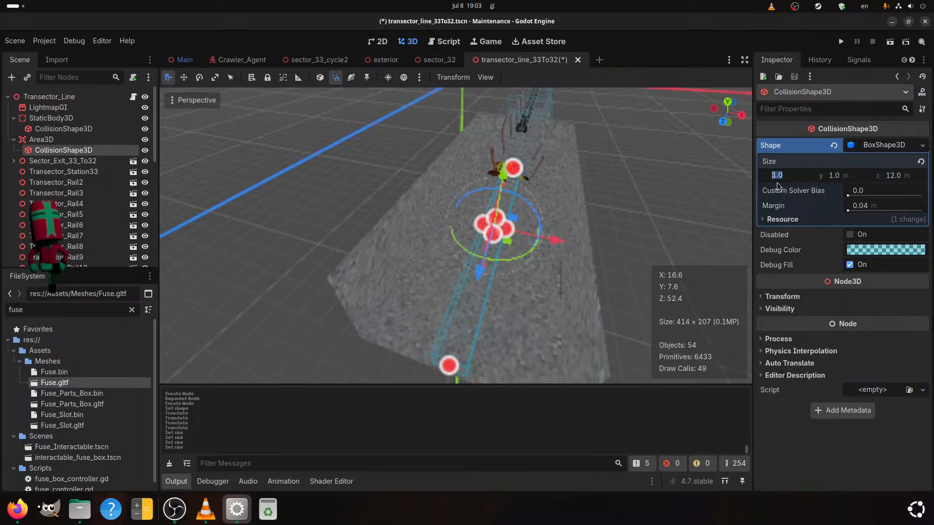
type("6")
key("Return")
middle_click_drag(614, 218, 603, 185)
left_click_drag(832, 182, 846, 183)
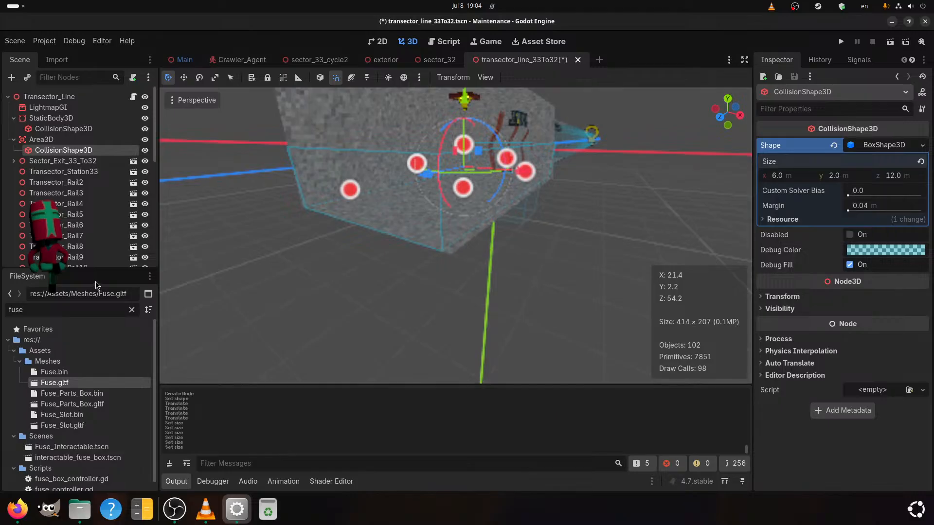
key("ctrl+s")
Turn off Monitorable and collision layer 1 on the Area3D, keep mask 1, and save the scene
scroll(273, 256, "down", 4)
middle_click_drag(273, 256, 329, 308)
scroll(331, 246, "up", 2)
middle_click_drag(366, 317, 309, 282)
scroll(388, 316, "up", 2)
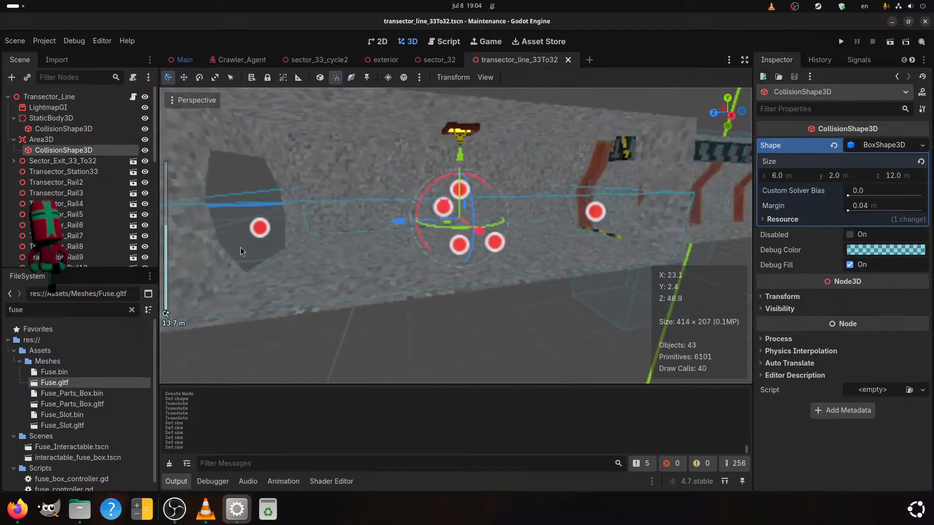
left_click(68, 140)
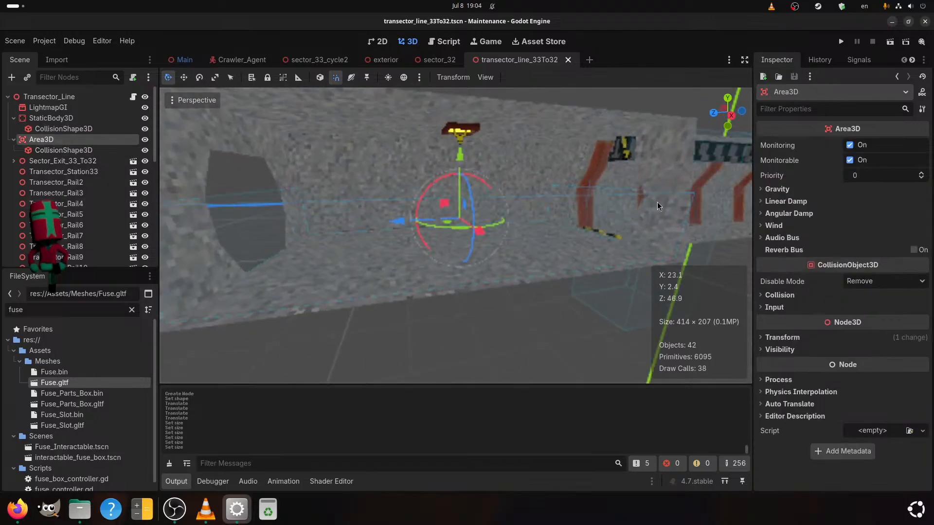
left_click(850, 161)
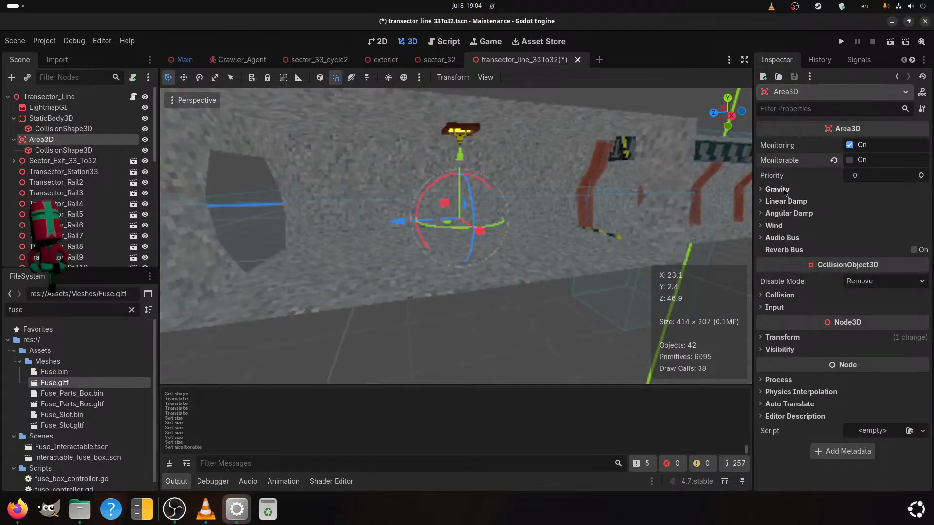
left_click(778, 295)
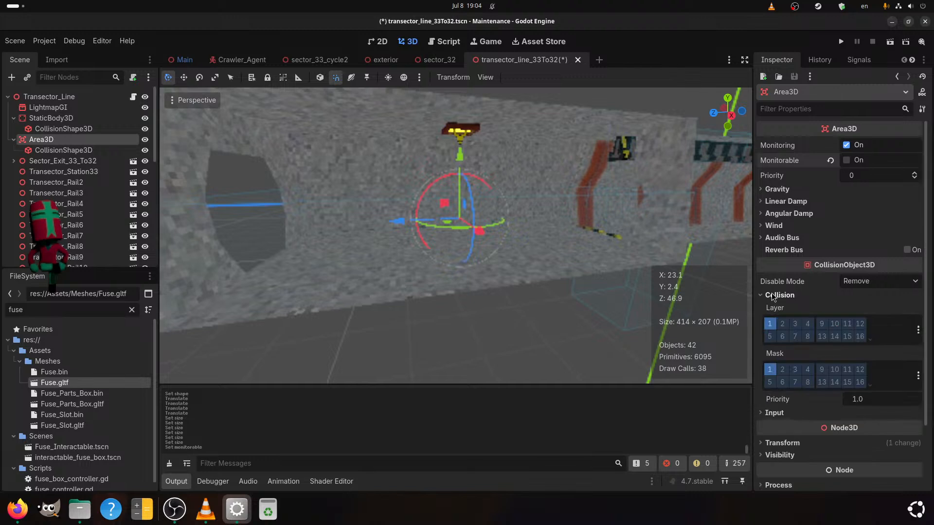
left_click(769, 323)
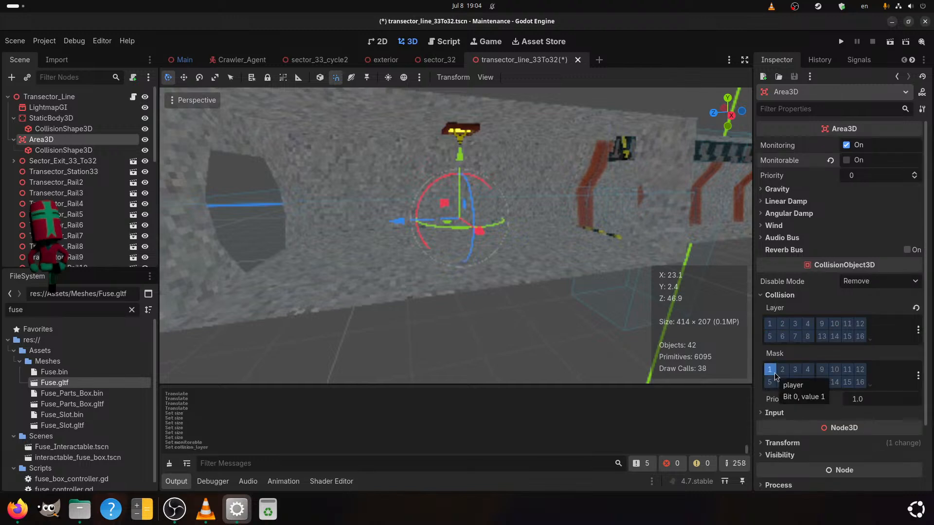
key("ctrl+s")
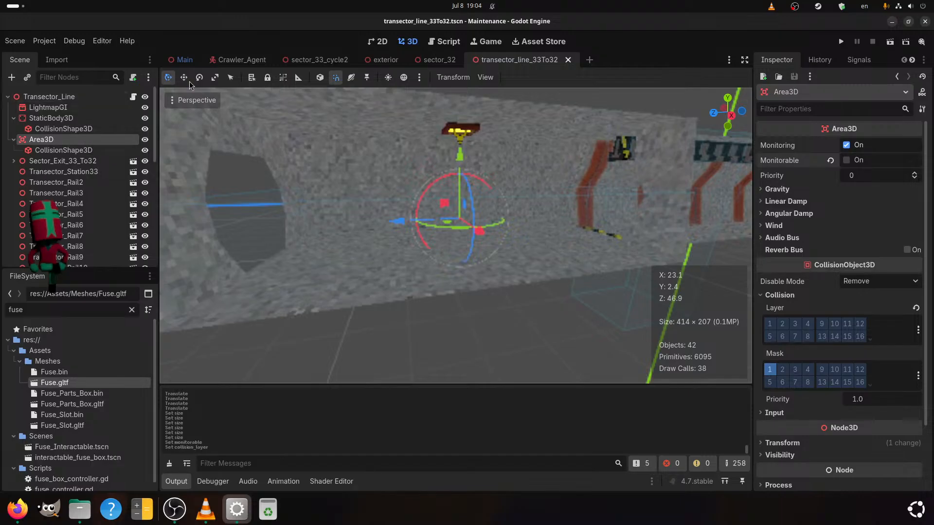
Delete the template _ready and _process functions and their comments from transector_controller.gd
left_click(450, 40)
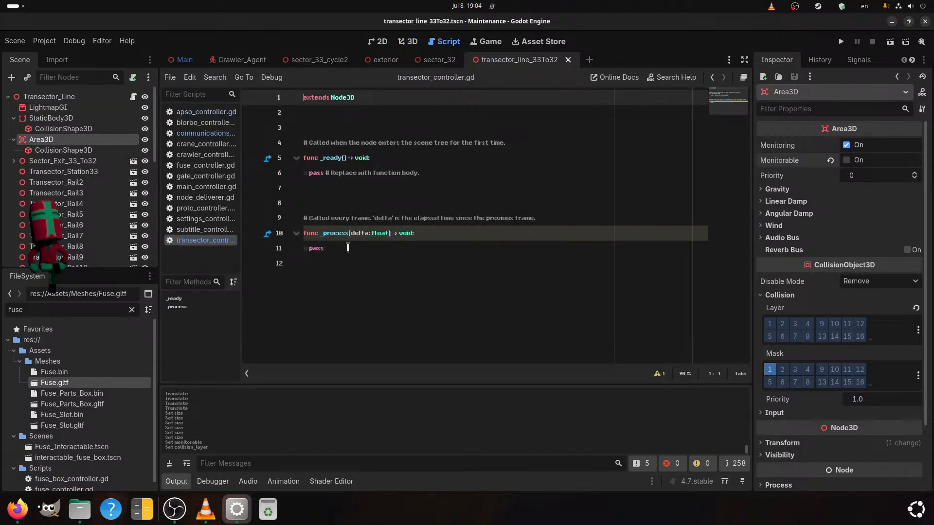
left_click_drag(347, 247, 276, 157)
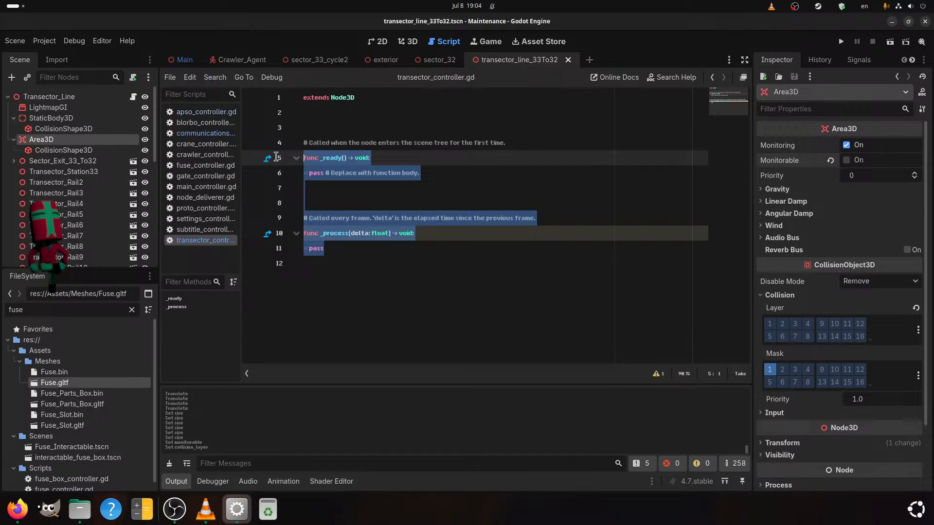
key("BackSpace")
left_click_drag(418, 156, 263, 147)
key("BackSpace")
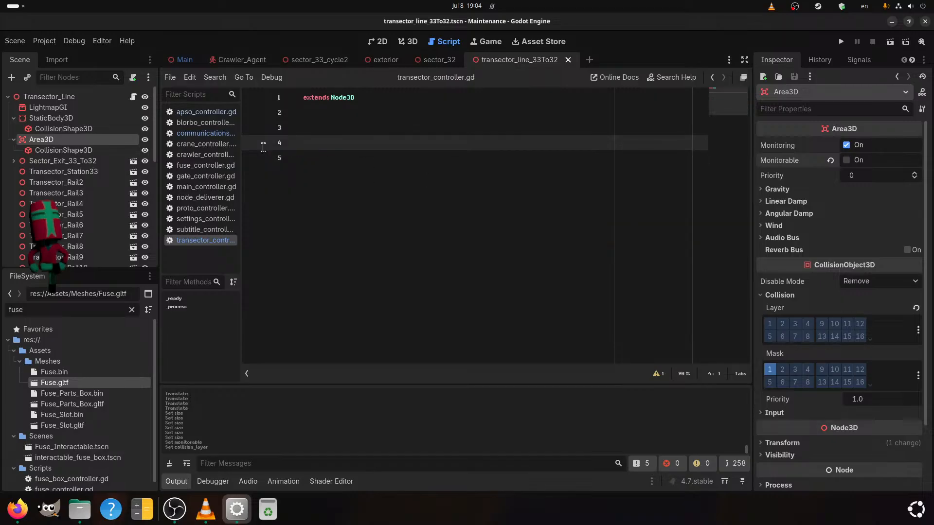
Connect the Area3D's body_entered signal to Transector_Line with the receiver method _on_body_entered
left_click(830, 60)
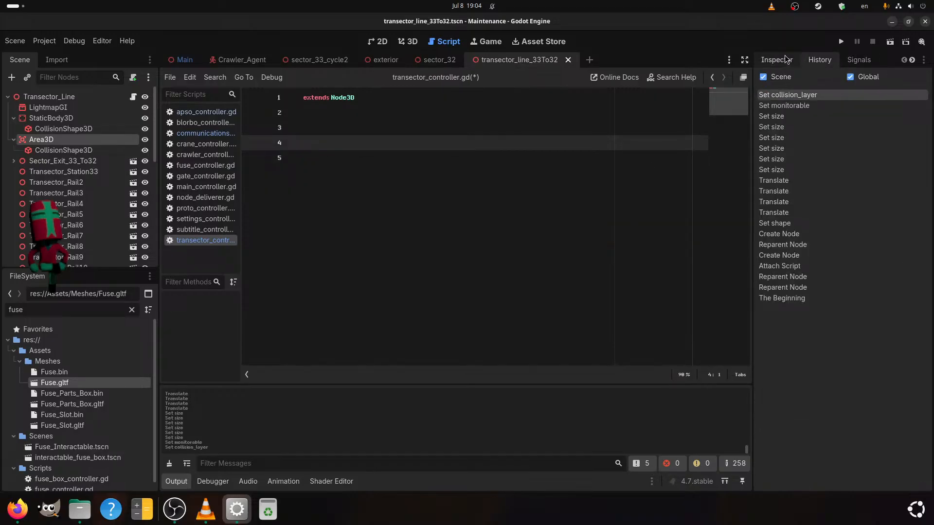
left_click(786, 59)
left_click(850, 62)
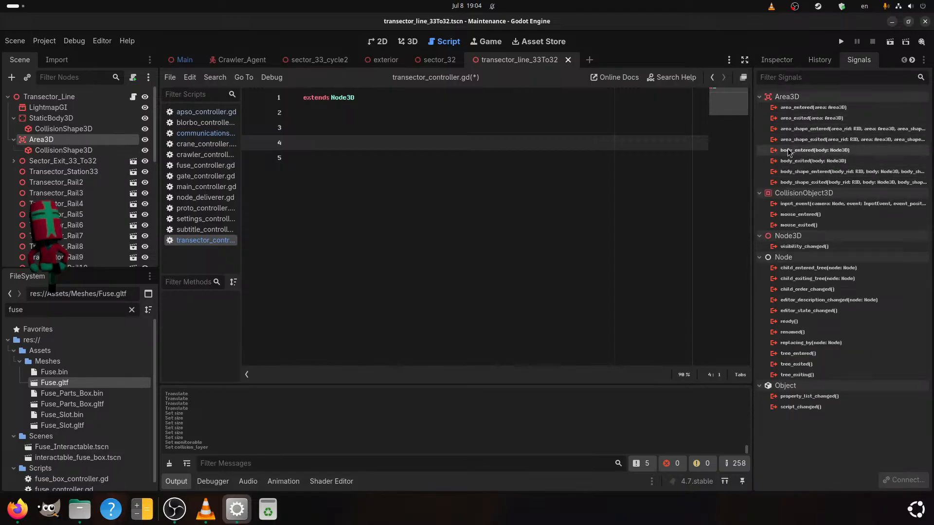
mouse_move(821, 175)
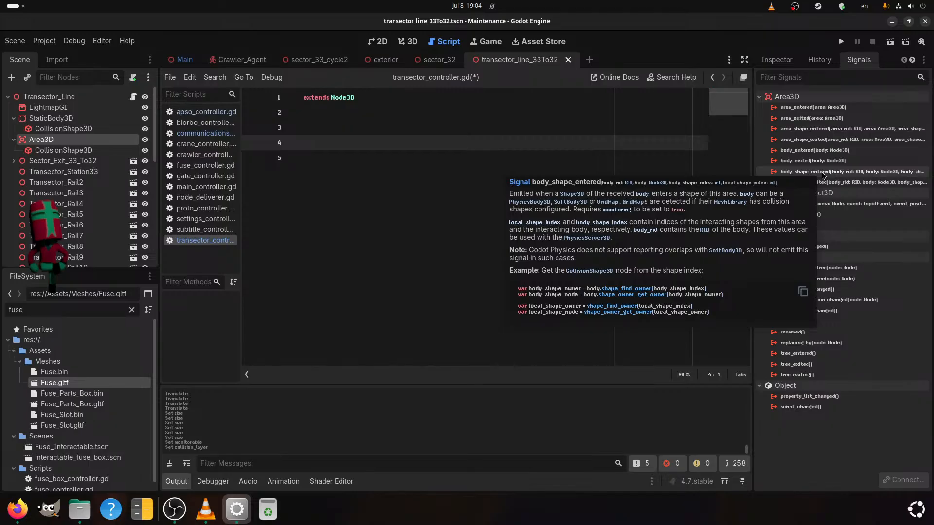
double_click(817, 149)
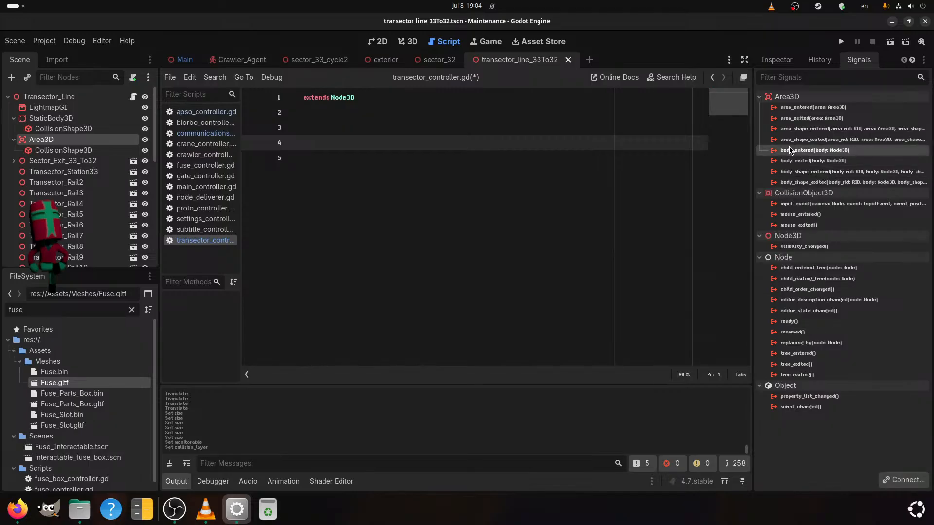
left_click(327, 333)
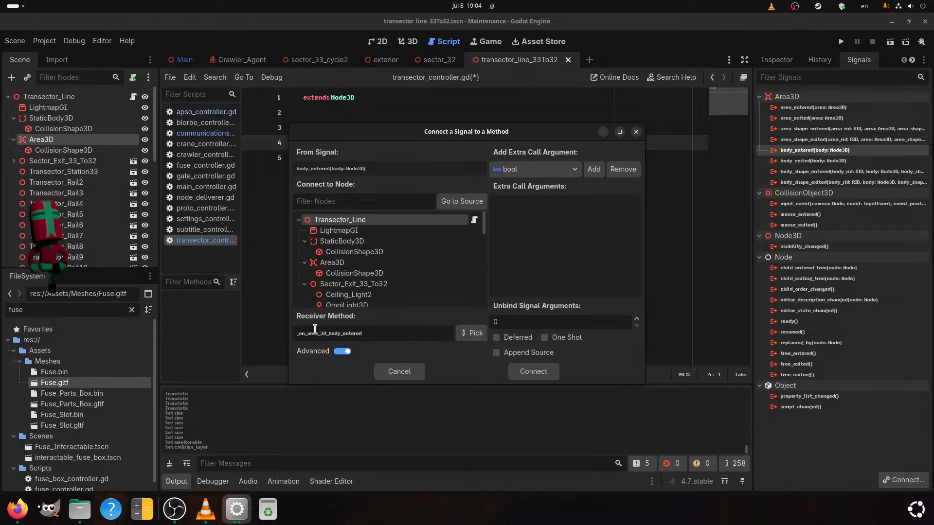
key("BackSpace")
key("BackSpace")
key("BackSpace")
key("BackSpace")
key("BackSpace")
key("BackSpace")
key("BackSpace")
key("BackSpace")
left_click(530, 372)
Replace the placeholder body of _on_body_entered with the condition "if body == player:"
left_click_drag(447, 207, 309, 206)
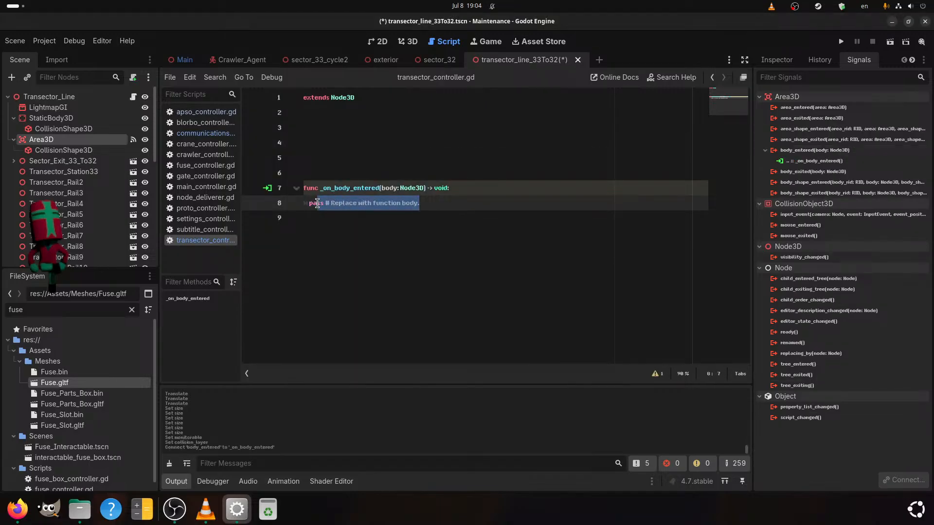
key("BackSpace")
type("iff")
key("BackSpace")
type("body =")
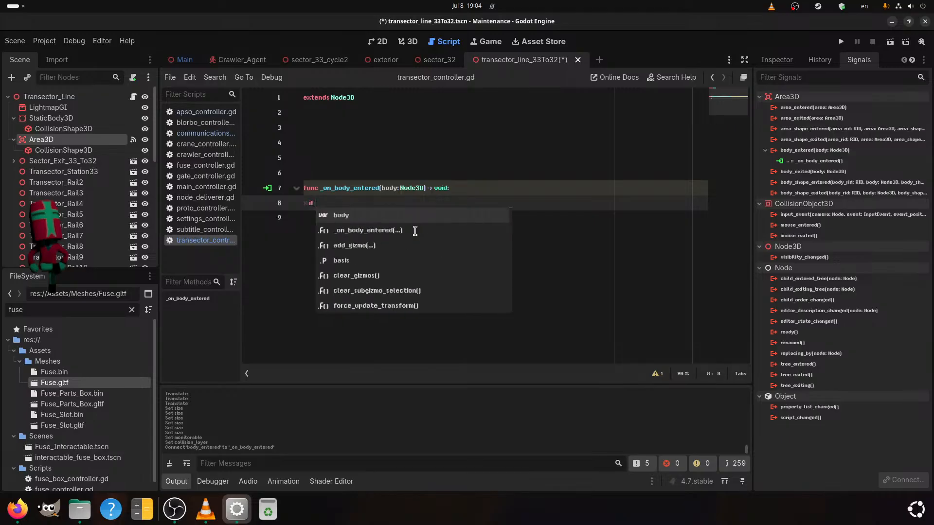
type("= ")
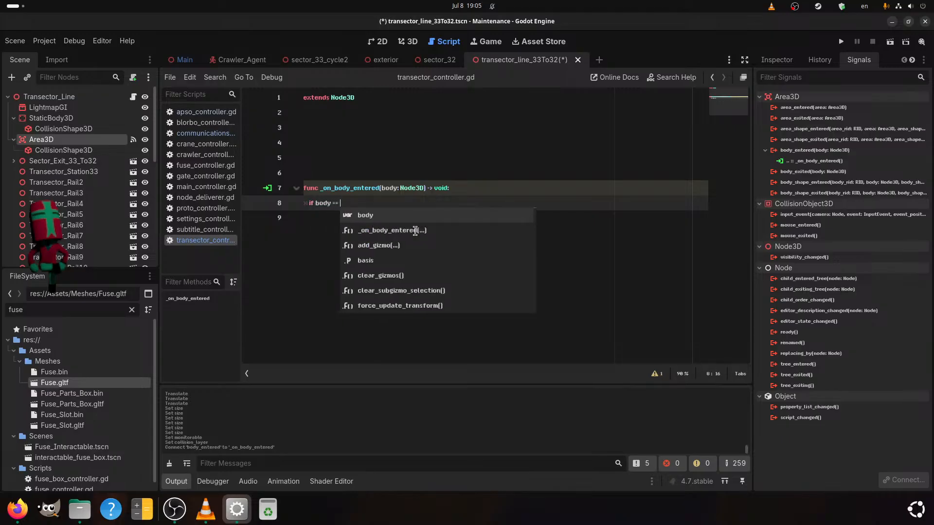
type("player")
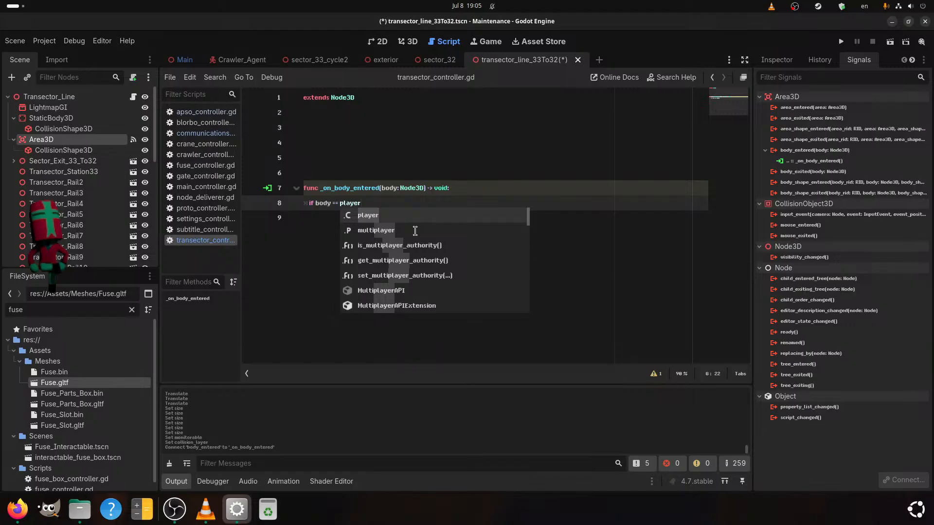
type(":")
key("Return")
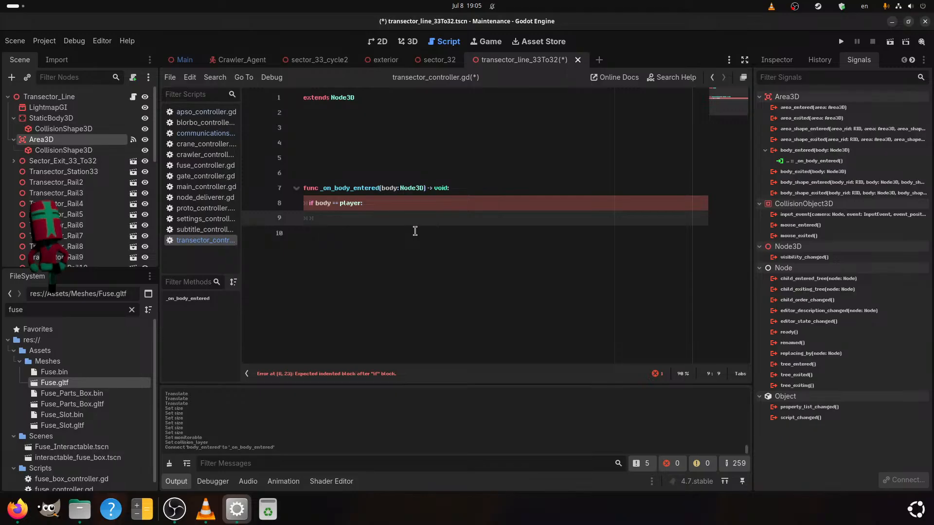
Add the nested condition "if MainController.currentCycle == 3:" with a pass statement inside the player check
type("if Global")
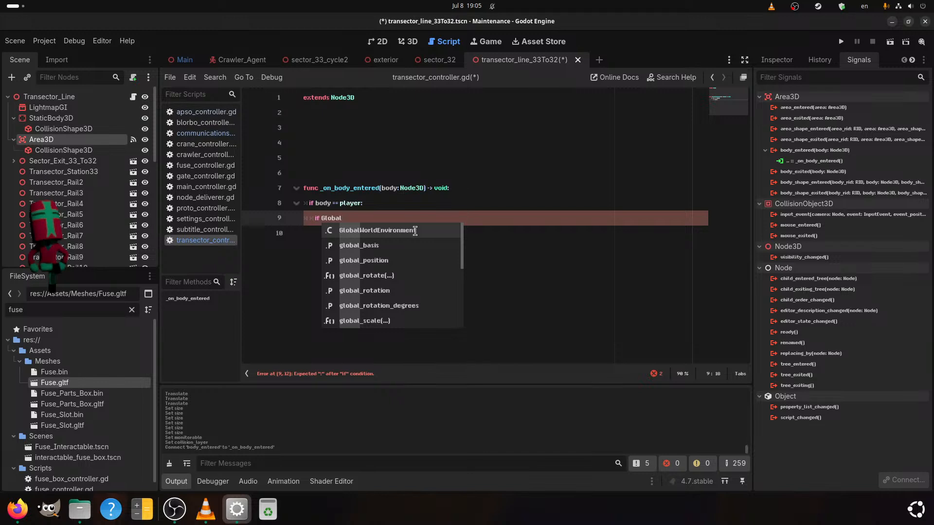
key("BackSpace")
key("BackSpace")
key("BackSpace")
key("BackSpace")
key("BackSpace")
key("BackSpace")
type("MainController")
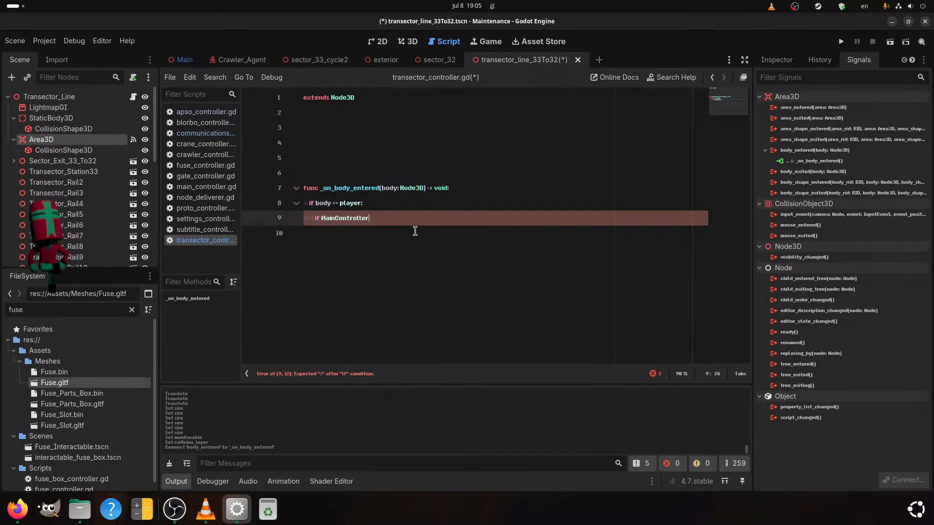
type(".cur")
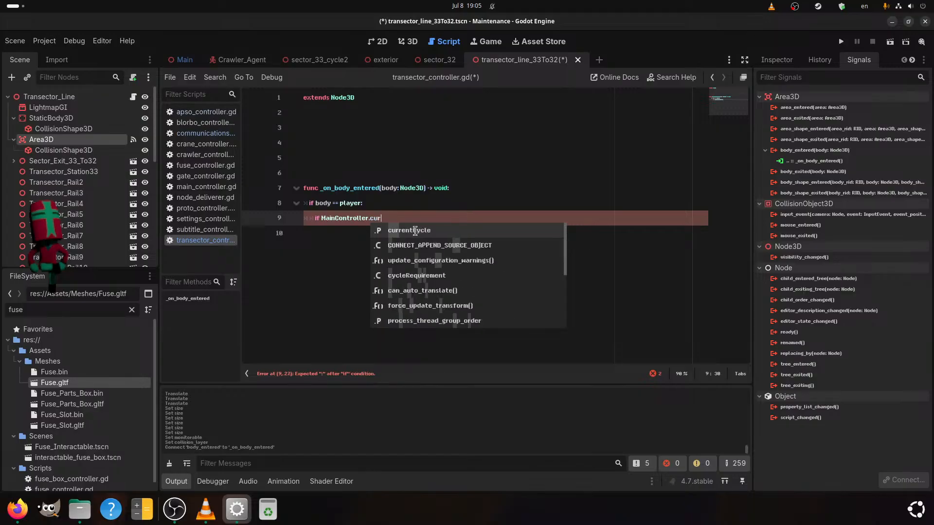
key("Return")
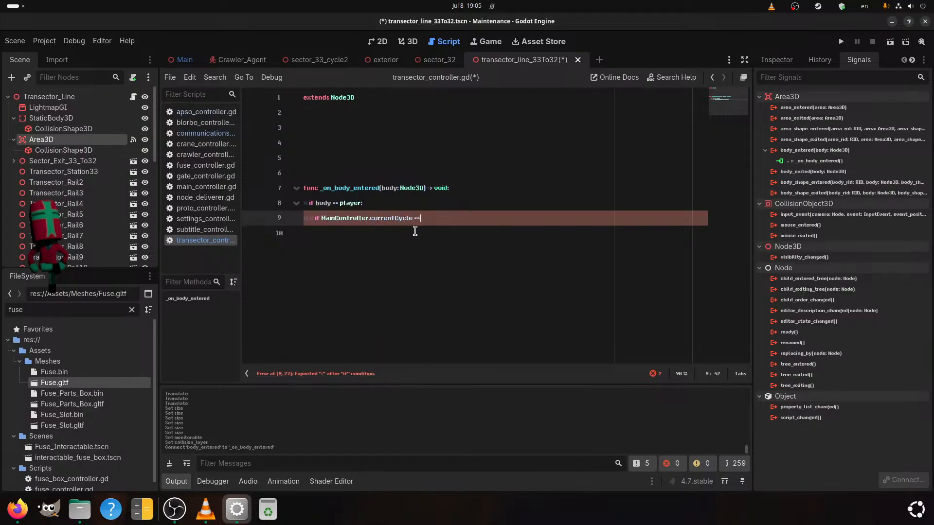
type("==")
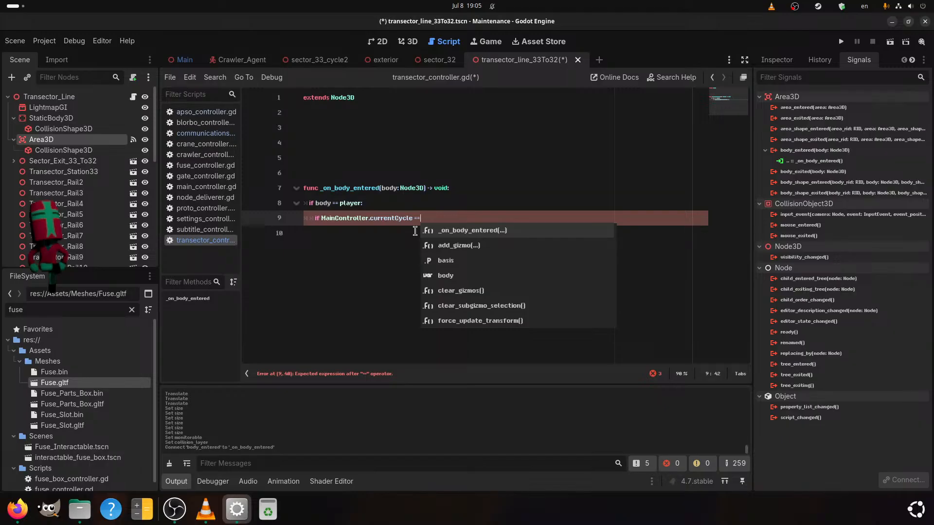
type("3:")
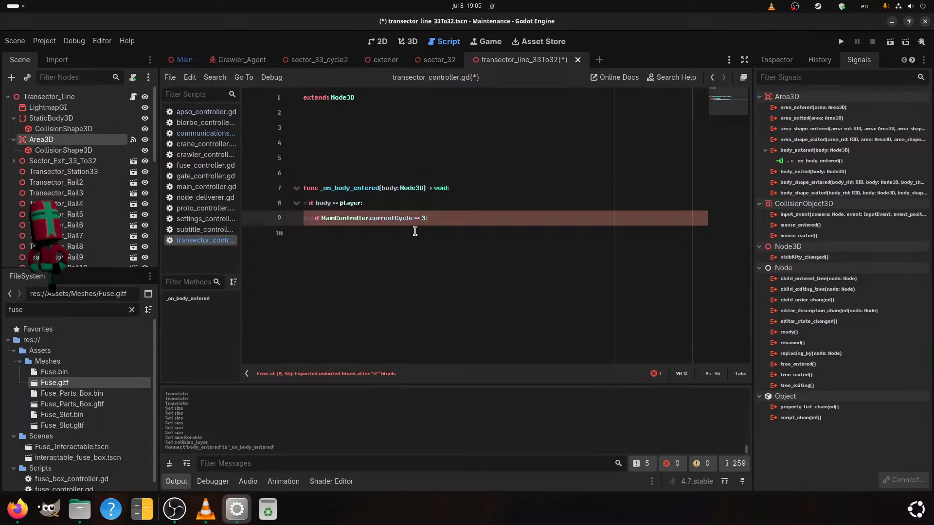
key("Return")
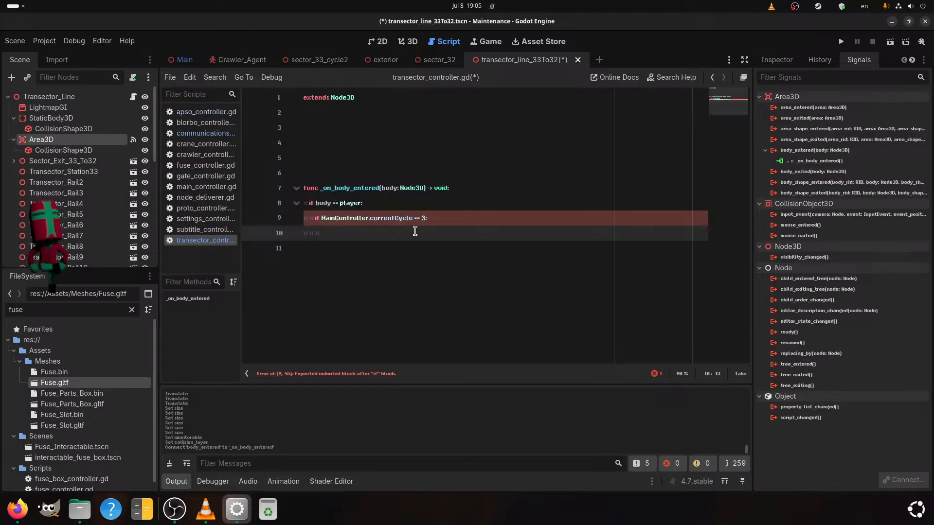
type("pass")
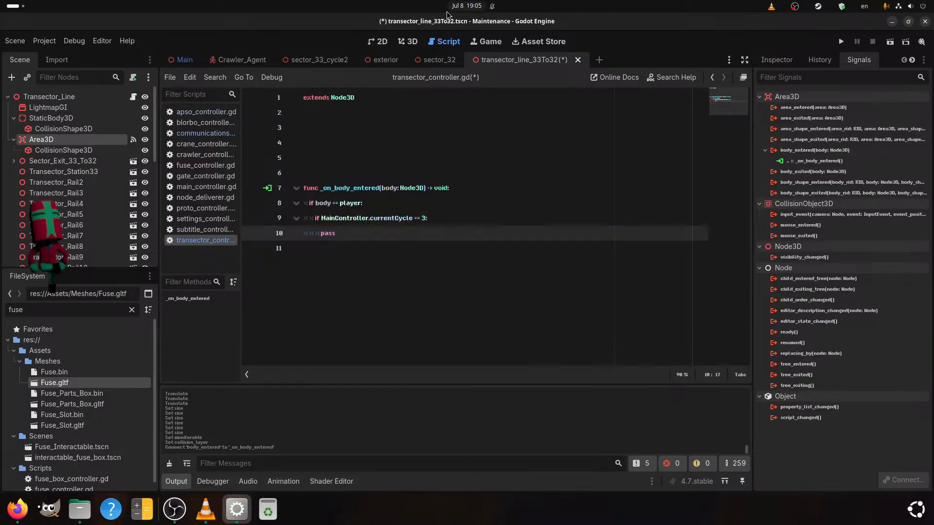
left_click(309, 163)
key("BackSpace")
key("BackSpace")
type("@onr")
key("Return")
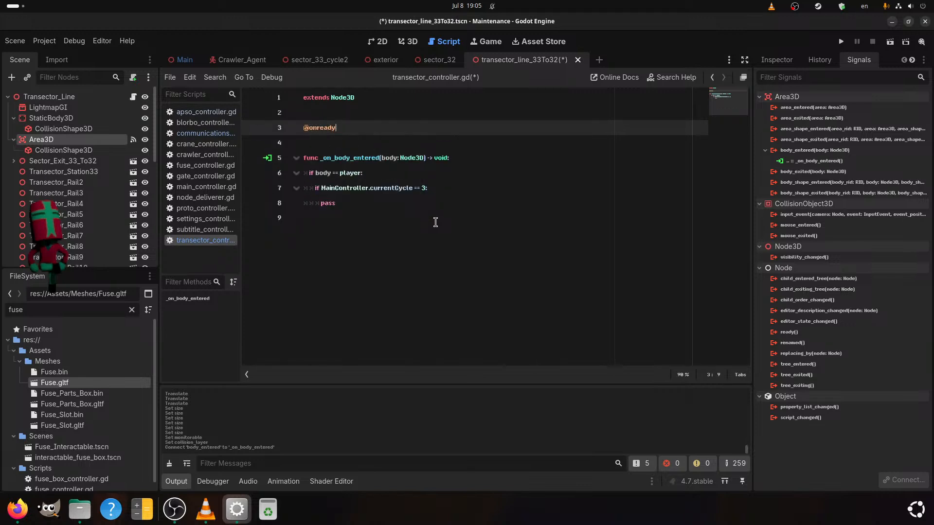
type("var wall : Static")
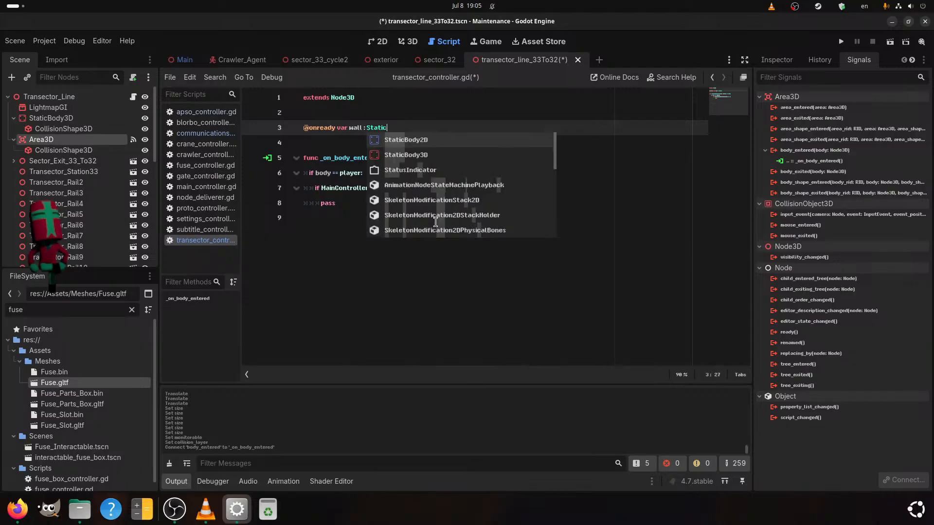
type("B")
key("Down")
key("Return")
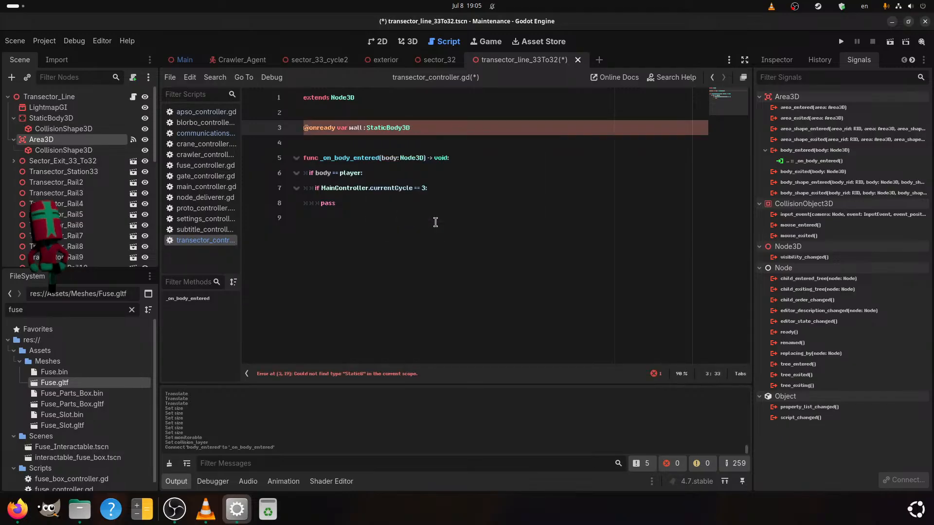
Assign the node reference $StaticBody3D to the wall variable and save the scene with its script
type("=")
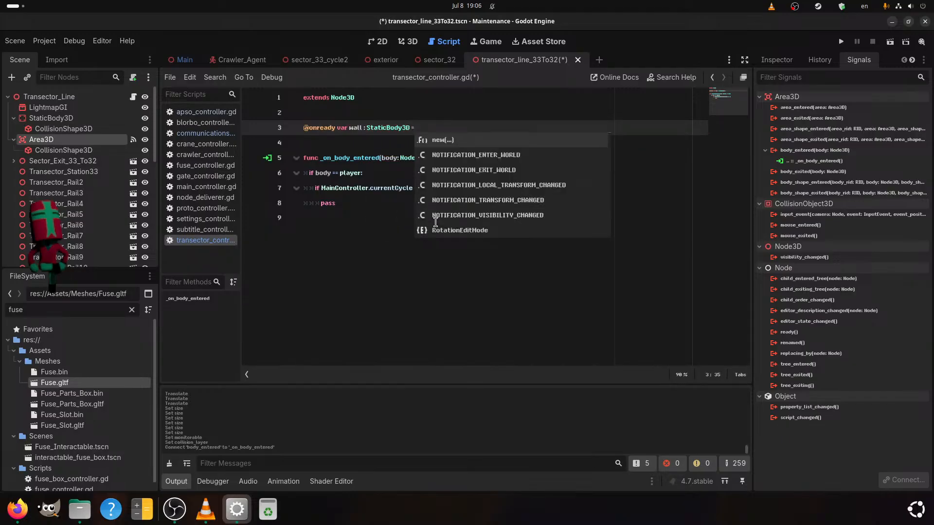
type(" $")
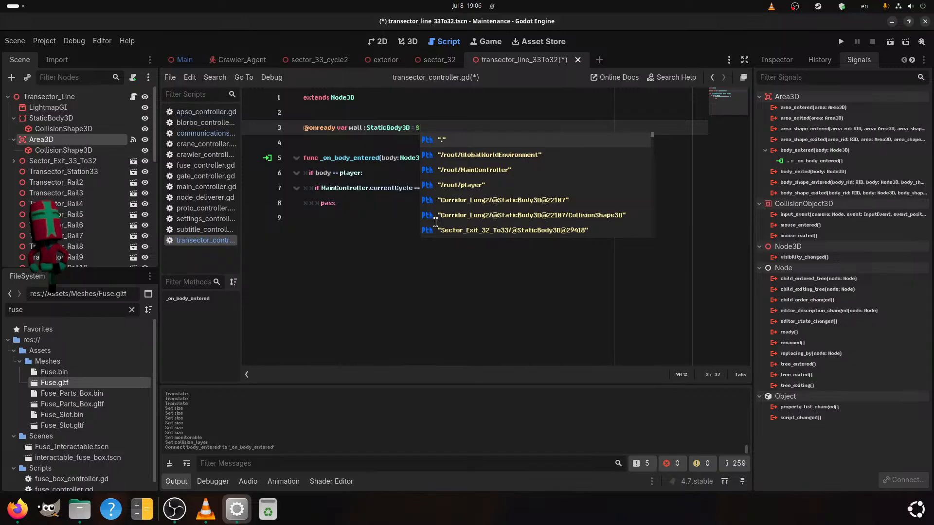
type("Stat")
key("Return")
key("ctrl+s")
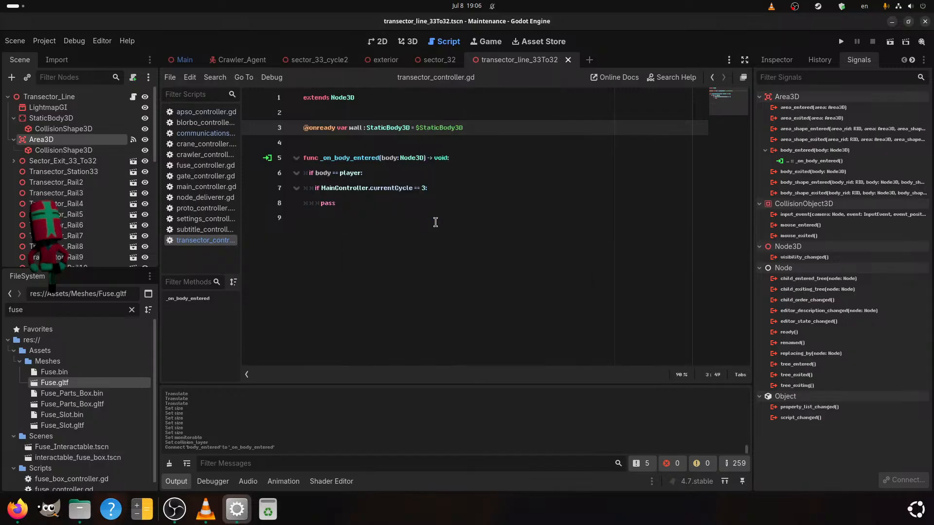
Replace the pass statement with "wall.collision_layer", consulting the StaticBody3D node's collision properties
left_click(349, 208)
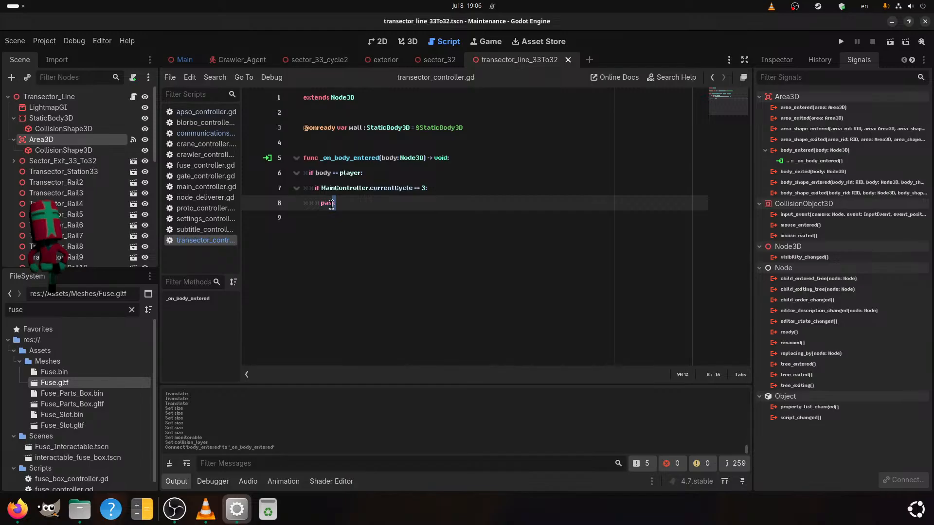
double_click(333, 203)
type("wall.")
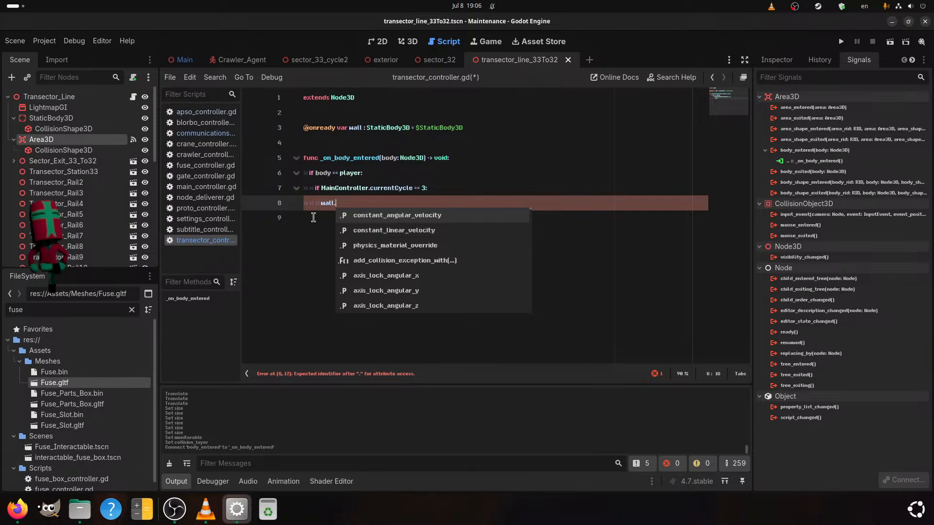
left_click(316, 218)
left_click(97, 118)
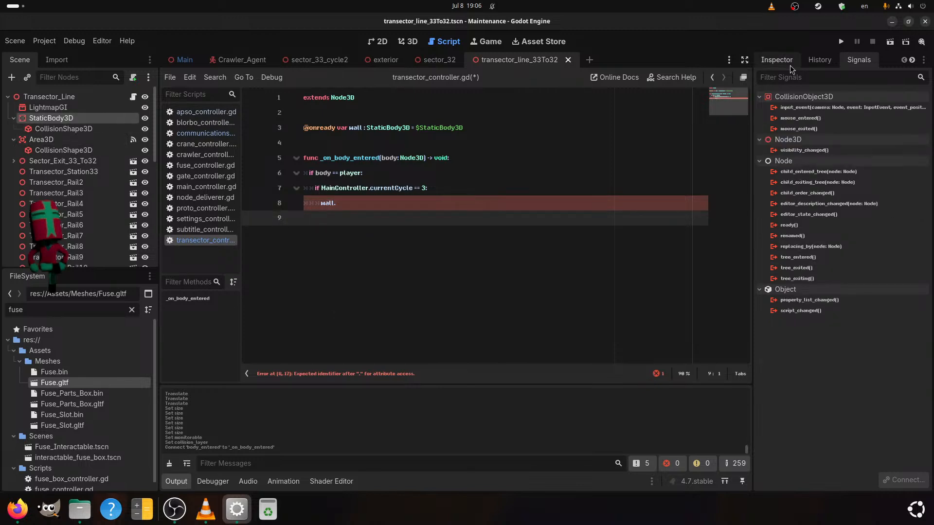
left_click(776, 59)
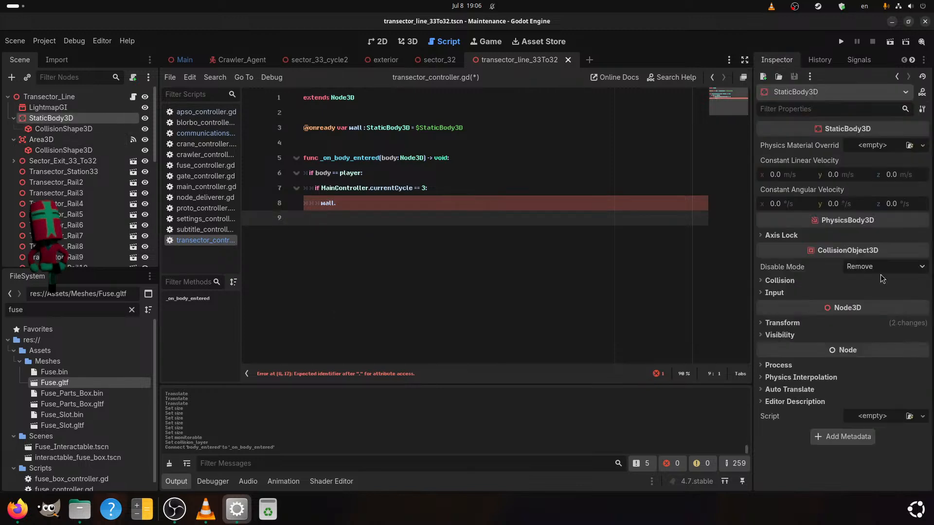
left_click(762, 280)
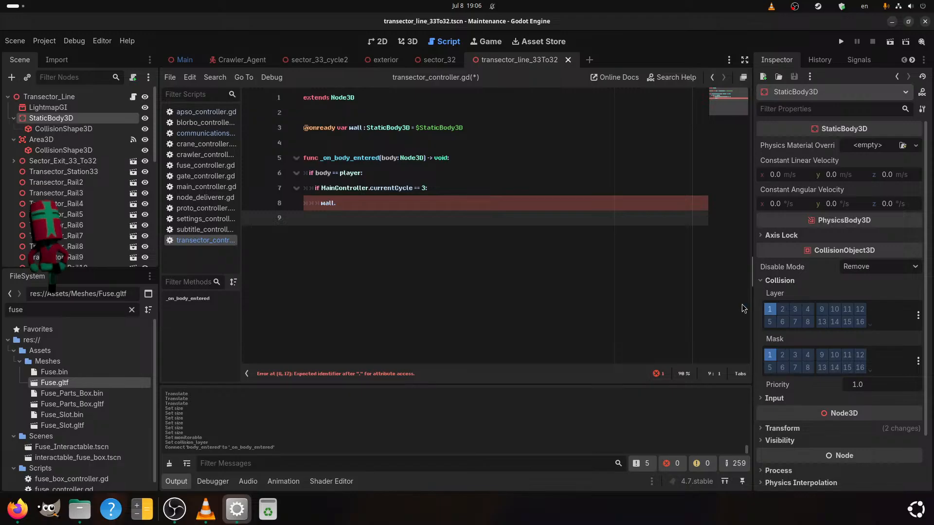
left_click(380, 203)
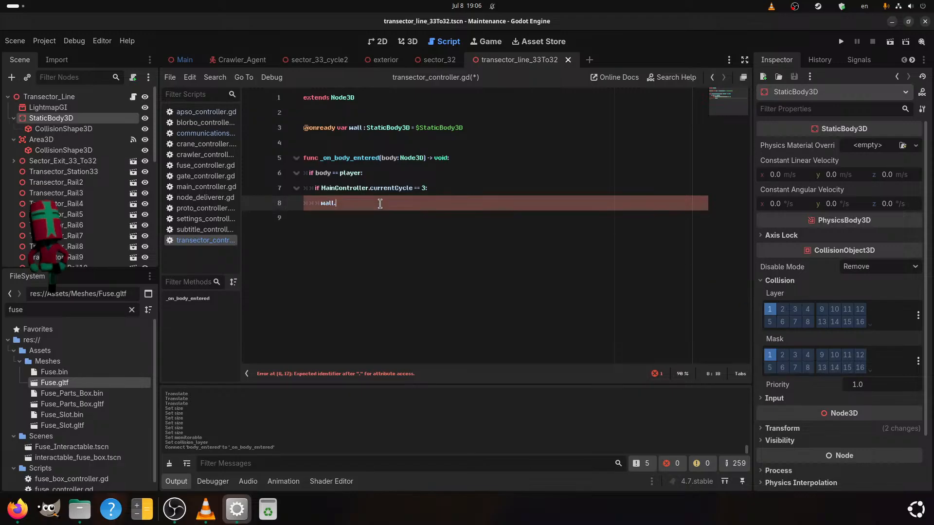
type("coll")
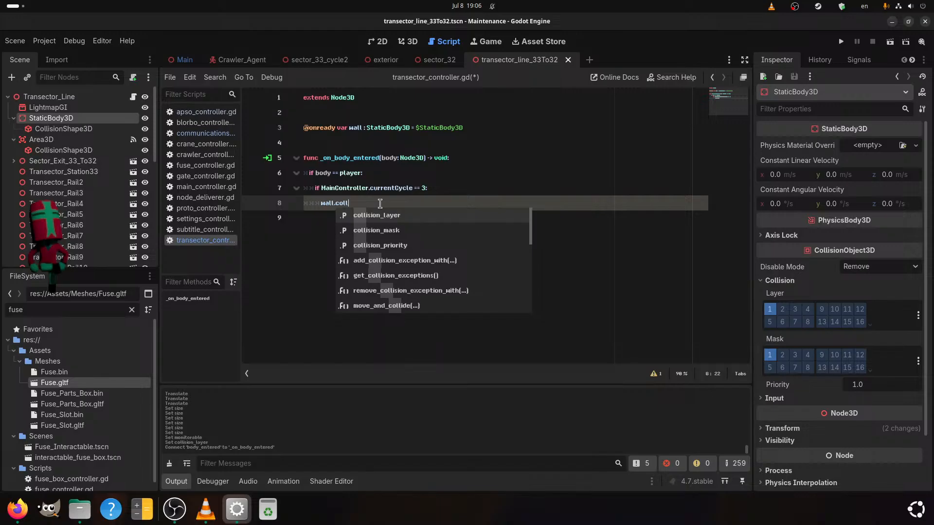
key("Return")
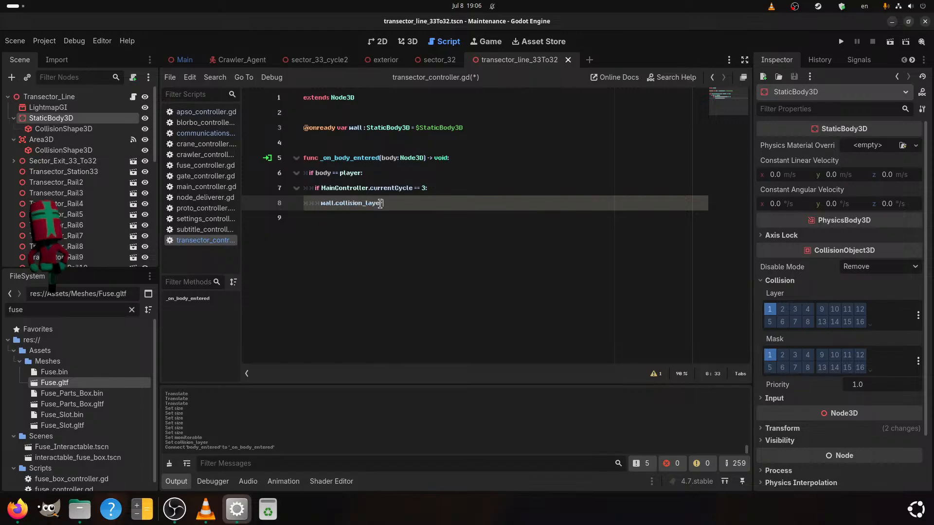
Try to address the first layer of wall.collision_layer with the index [0], and remove the index again
type("0")
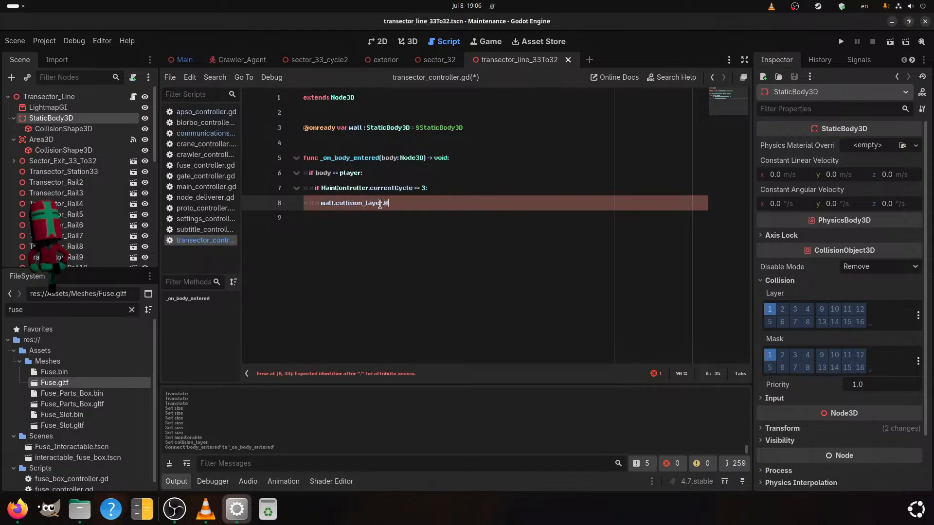
key("BackSpace")
key("BackSpace")
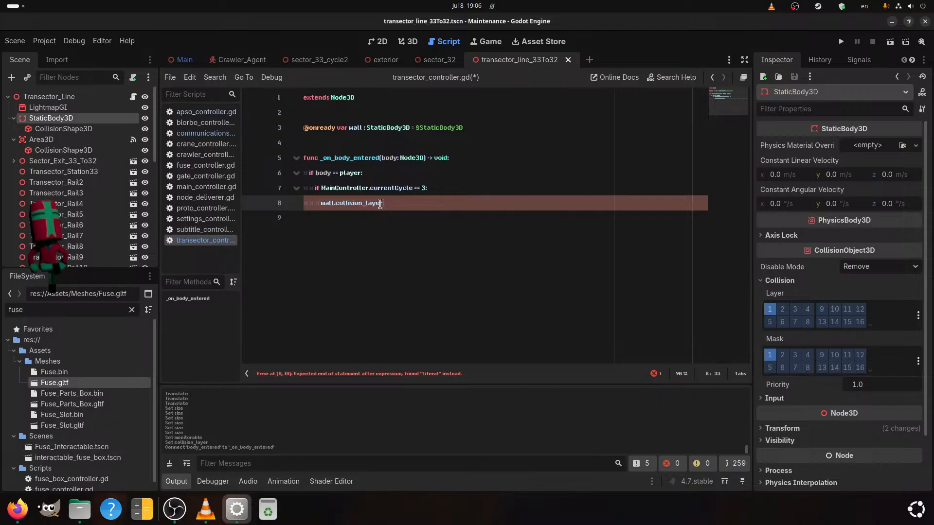
type("[0")
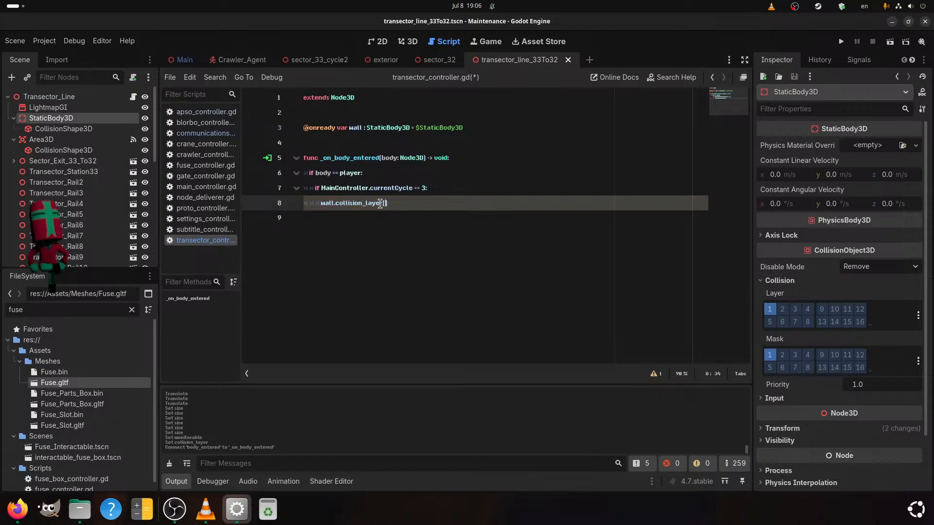
type("]")
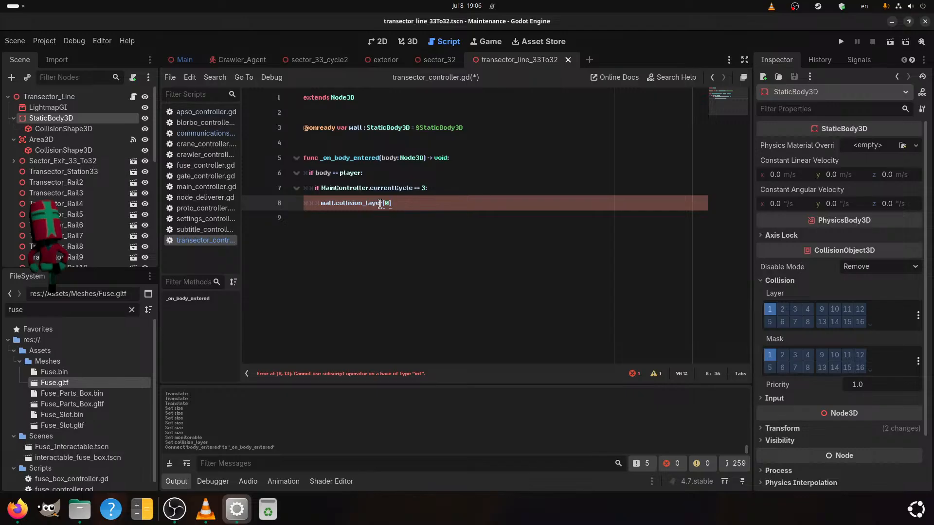
key("BackSpace")
key("BackSpace")
key("BackSpace")
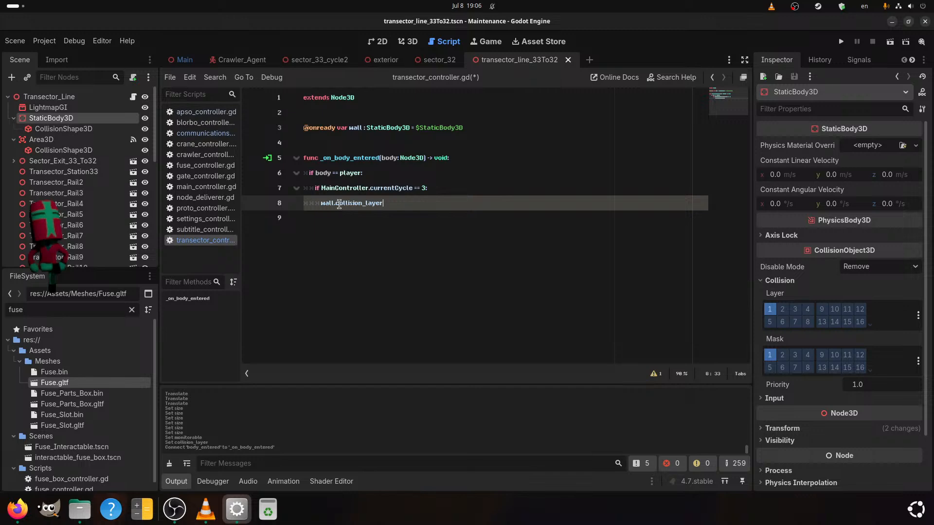
Read the built-in documentation for the collision_layer property and close the CollisionObject3D page
mouse_move(339, 205)
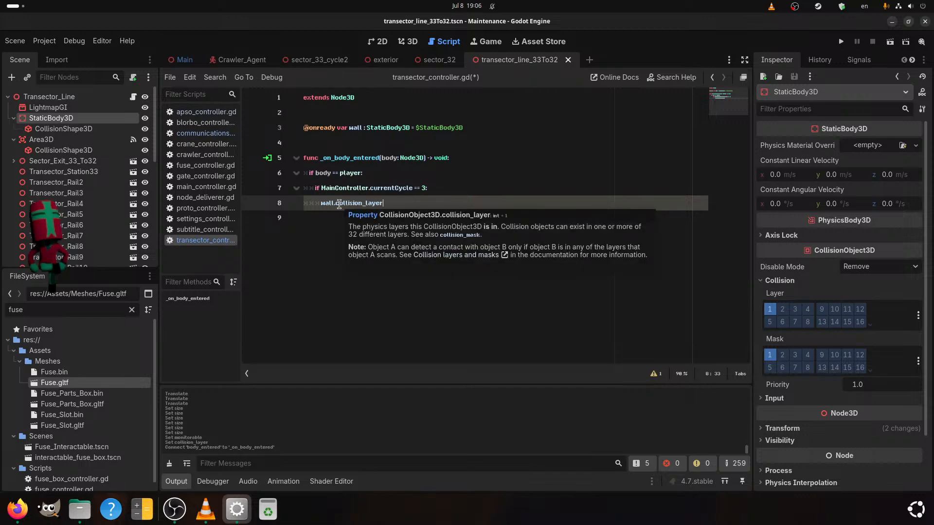
left_click(338, 204, "ctrl")
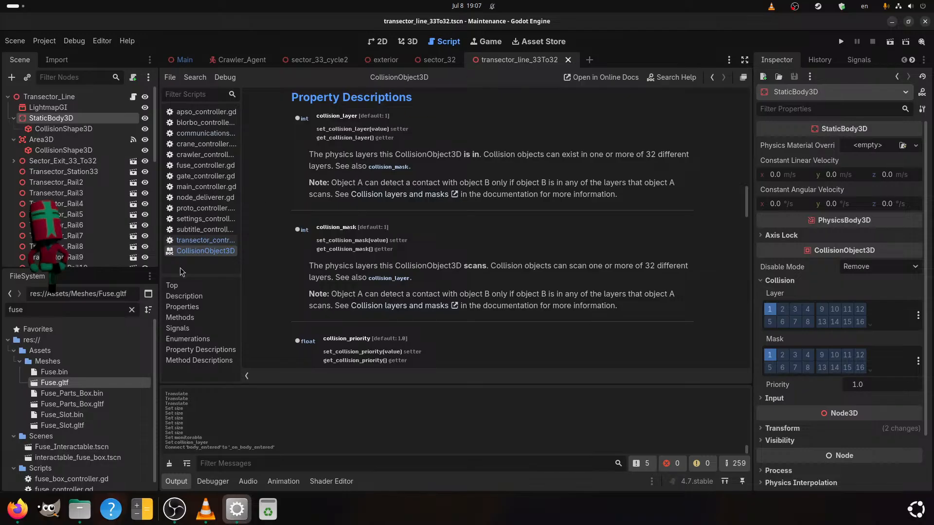
right_click(221, 249)
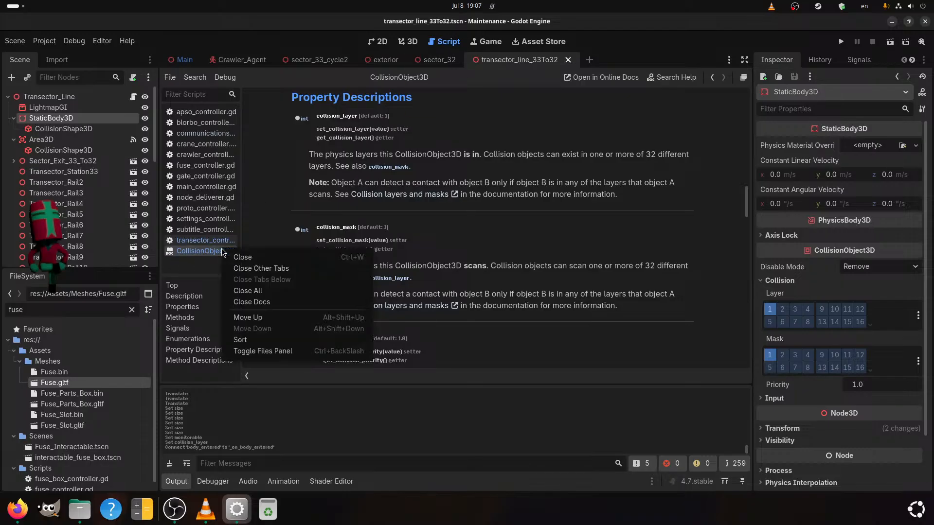
left_click(258, 257)
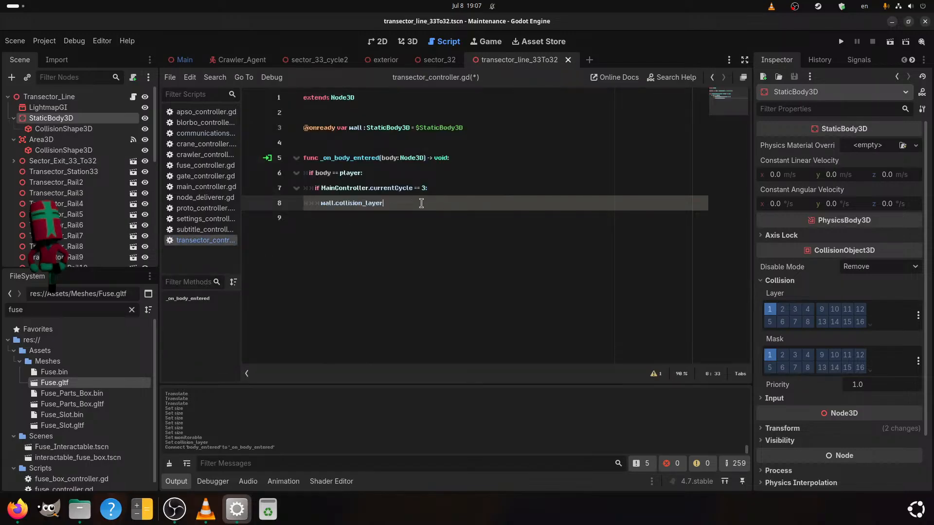
Turn wall.collision_layer into a call with the argument 32, check its documentation, and close that page
type("(")
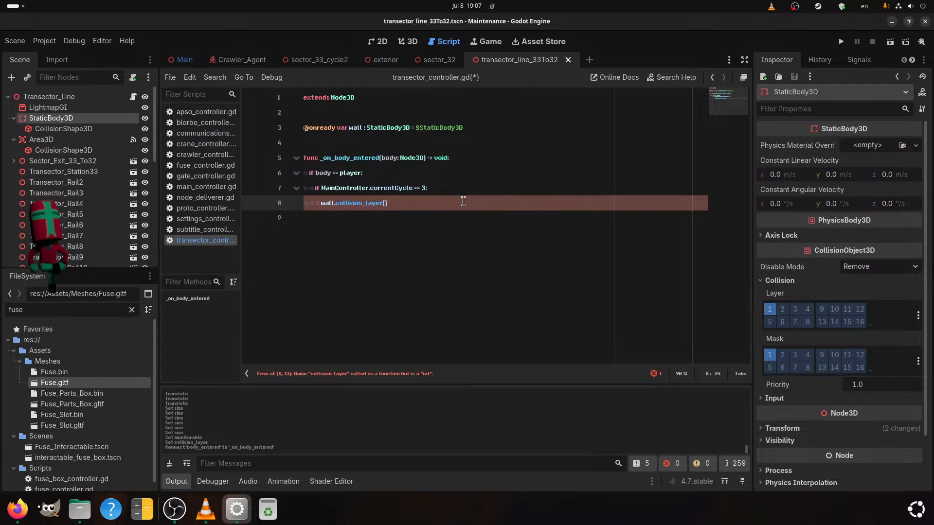
type("32)")
left_click(361, 204, "ctrl")
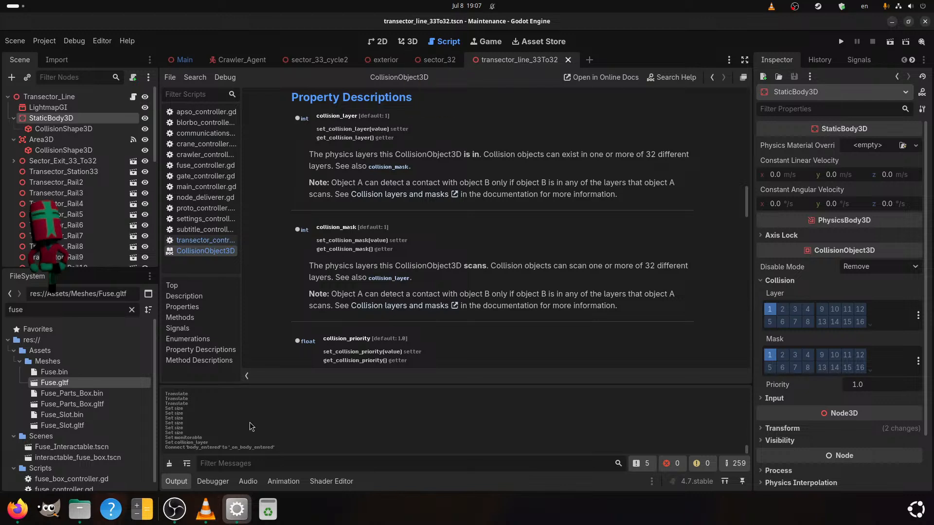
right_click(230, 251)
left_click(273, 264)
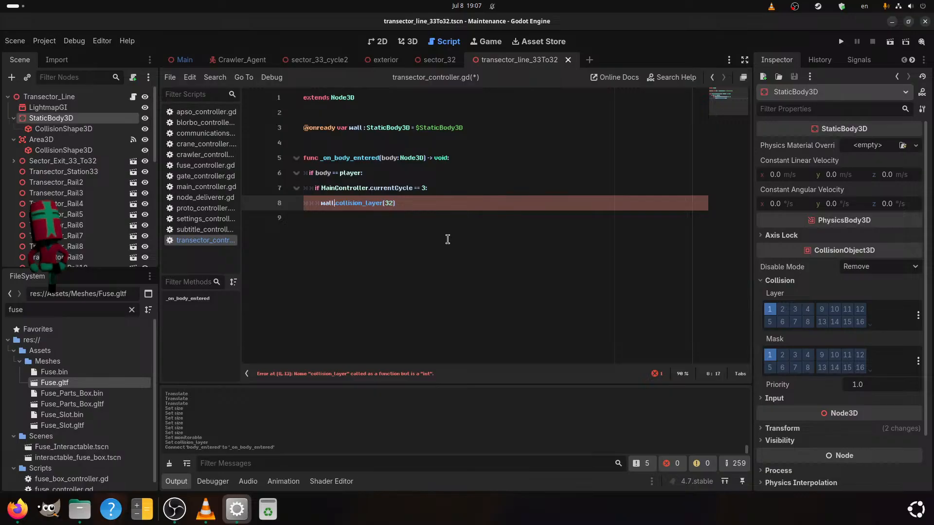
Change the call on wall to set_collision_layer and replace its argument with 1
type("set_")
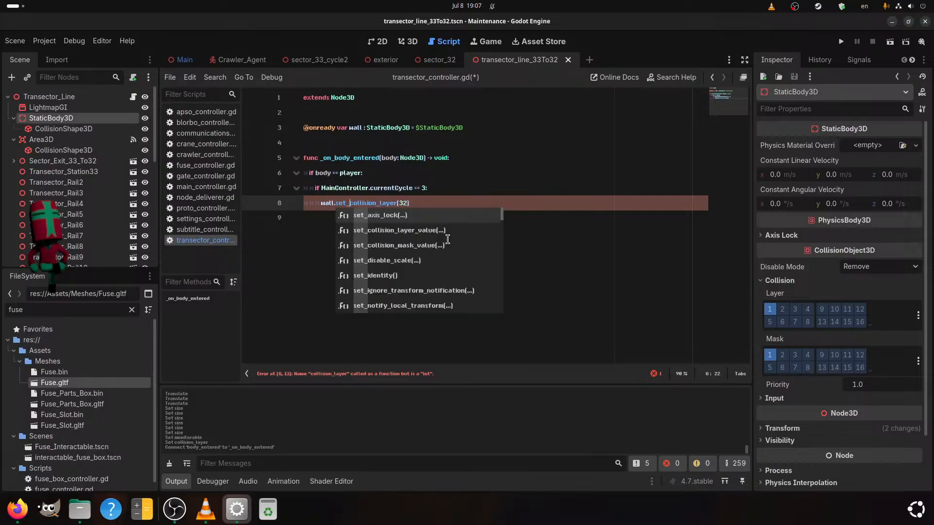
key("Right")
key("Right")
key("Right")
key("Right")
key("Right")
key("Right")
key("Right")
key("Right")
key("Right")
key("Right")
key("Right")
key("Right")
key("Right")
key("Right")
key("Right")
key("Right")
key("Right")
key("Right")
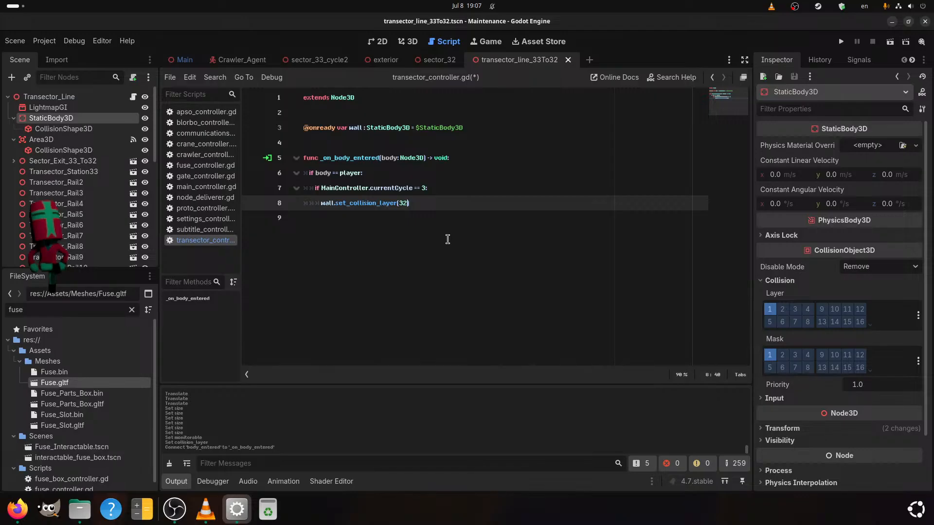
key("BackSpace")
key("BackSpace")
type("1")
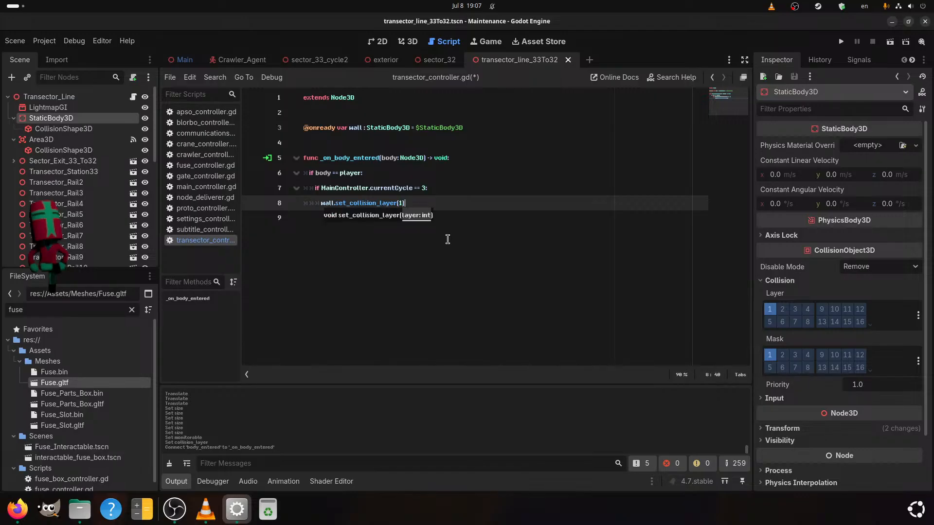
key("Right")
Look up set_collision_layer in the CollisionObject3D documentation and check the Disable Mode options of the StaticBody3D
left_click(370, 203, "ctrl")
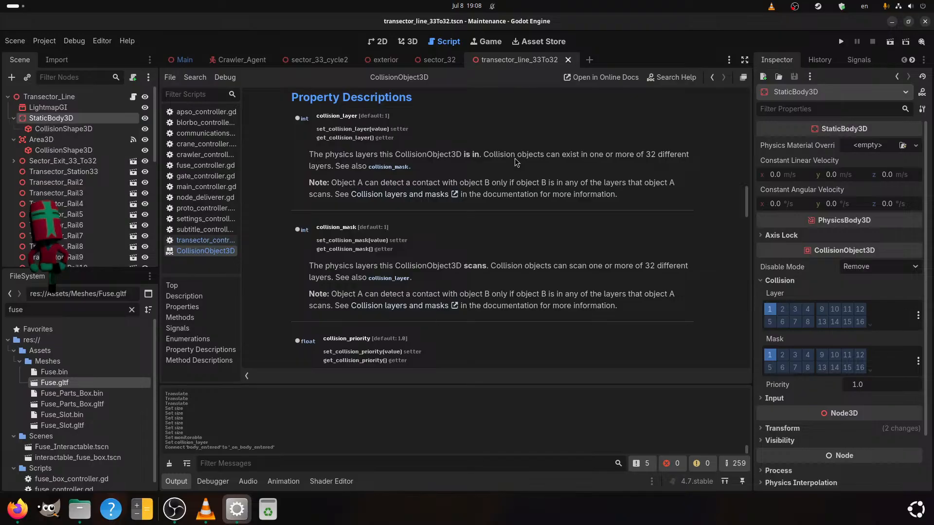
scroll(507, 162, "down", 4)
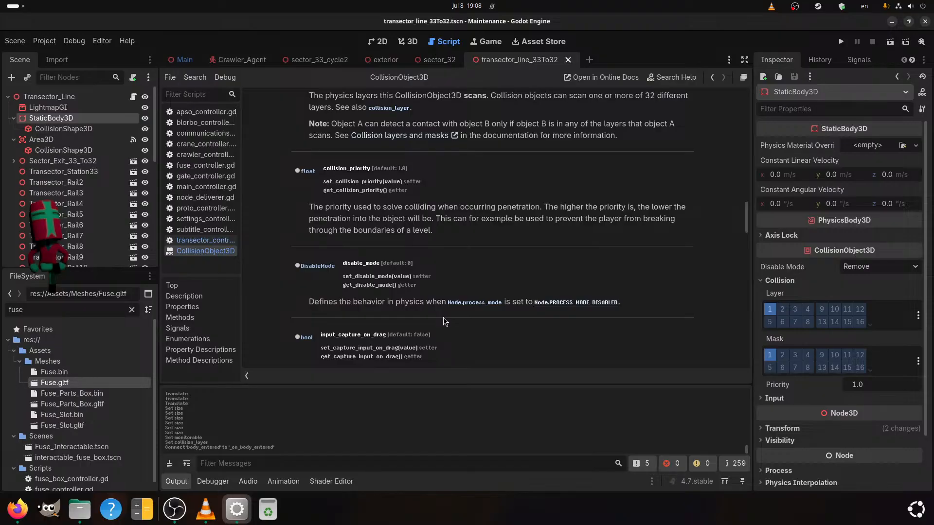
scroll(444, 321, "down", 4)
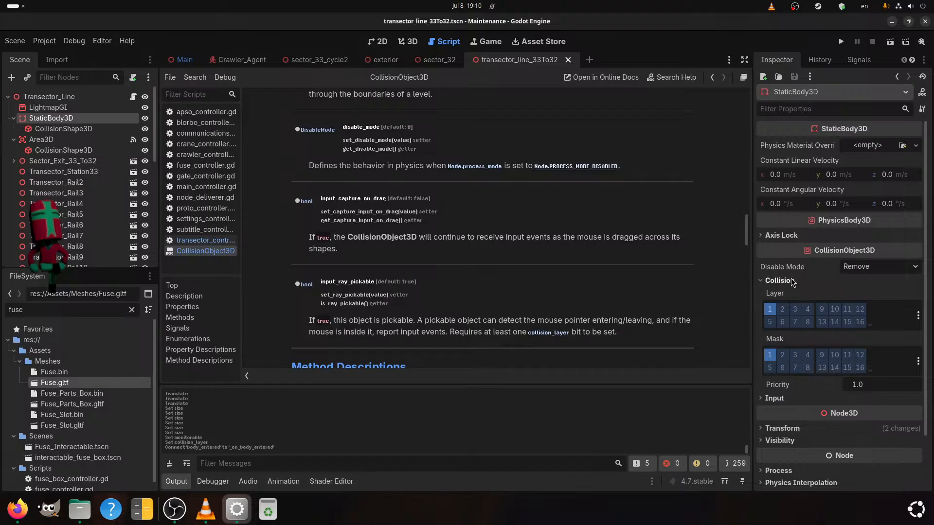
left_click(889, 266)
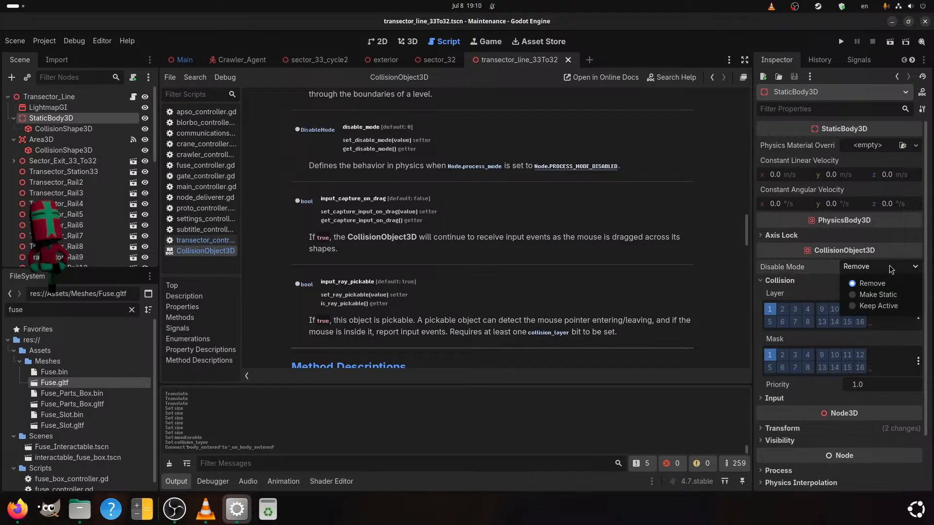
left_click(878, 268)
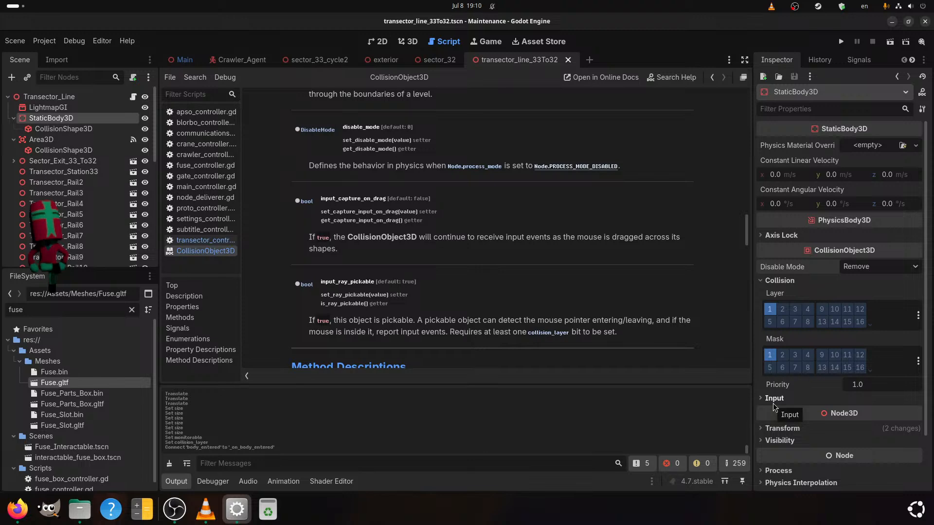
Read the CollisionObject3D method descriptions through set_collision_layer_value and set_collision_mask_value, and close the documentation page
scroll(407, 190, "up", 3)
scroll(407, 189, "down", 6)
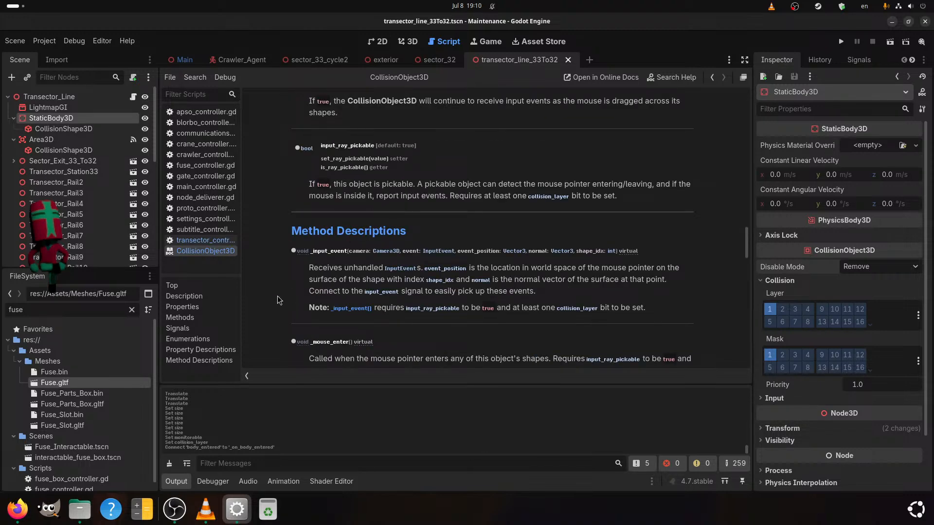
scroll(315, 284, "down", 6)
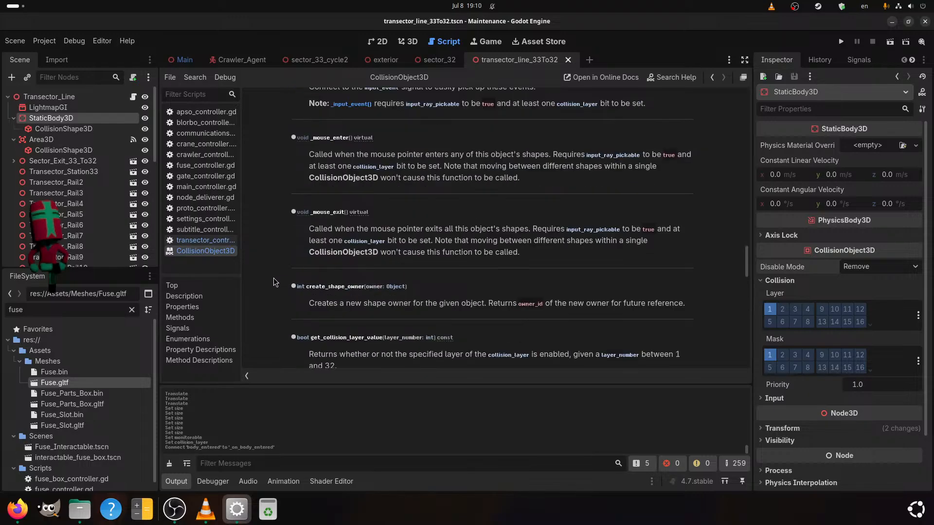
scroll(268, 280, "down", 3)
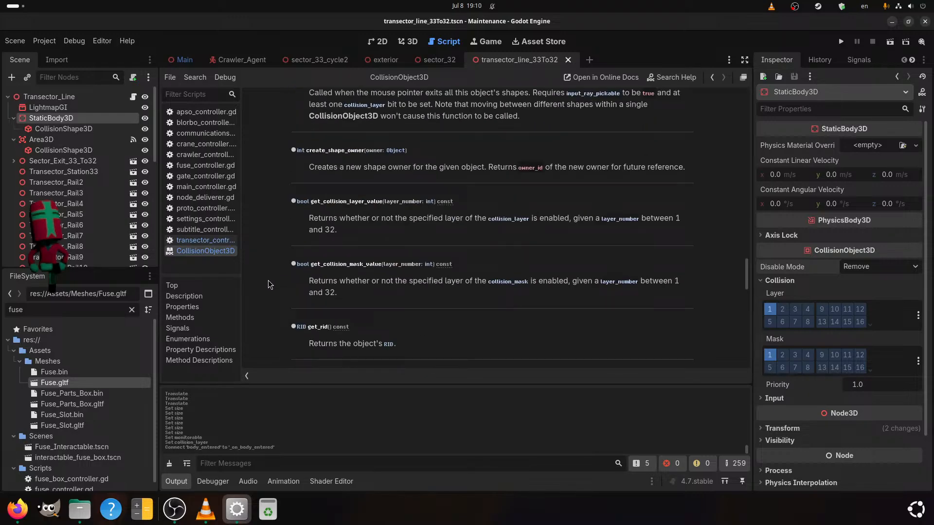
scroll(268, 280, "down", 4)
scroll(268, 280, "down", 4)
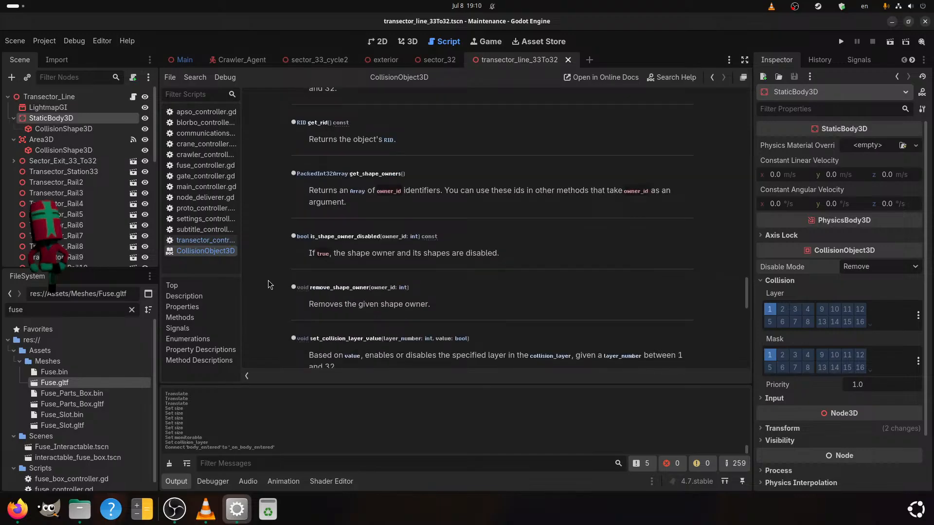
scroll(268, 280, "down", 3)
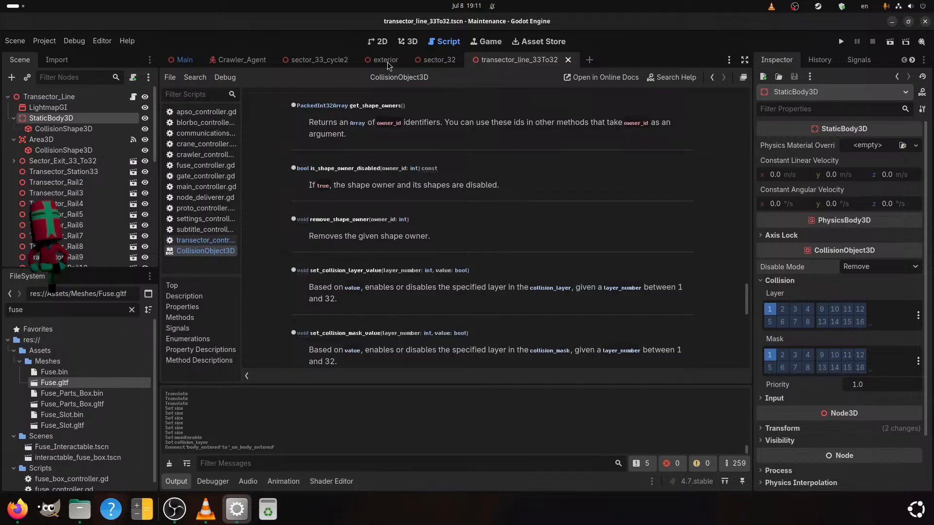
right_click(211, 249)
left_click(241, 257)
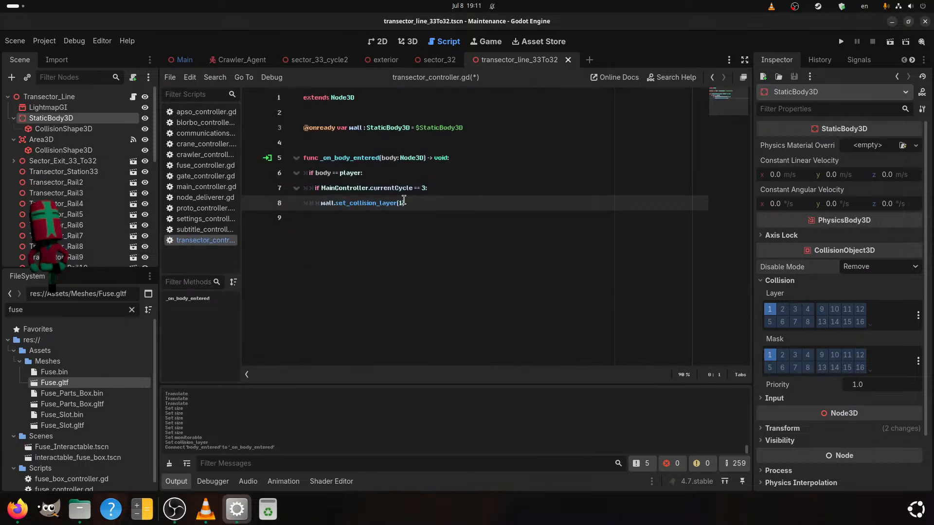
Keep the set_collision_layer(1) call in transector_controller.gd and save the script
left_click(431, 206)
key("Left")
left_click(448, 188)
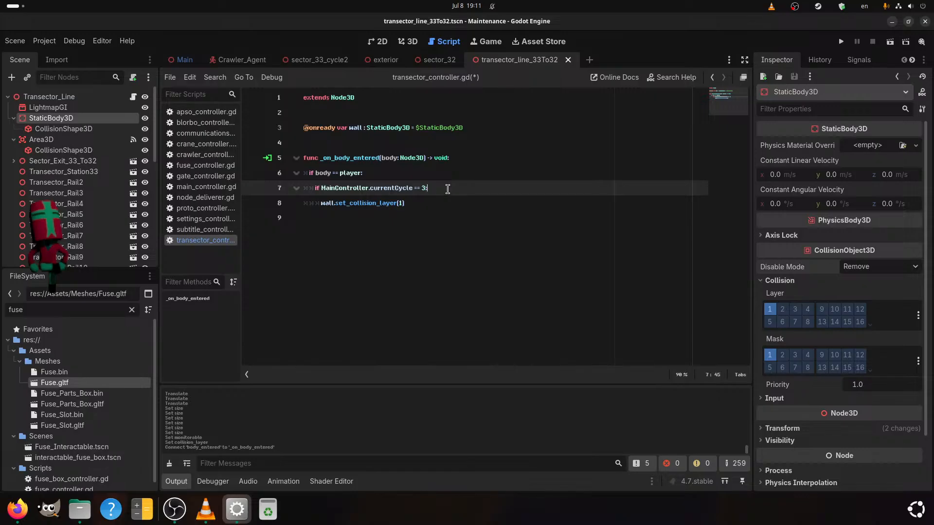
key("ctrl+s")
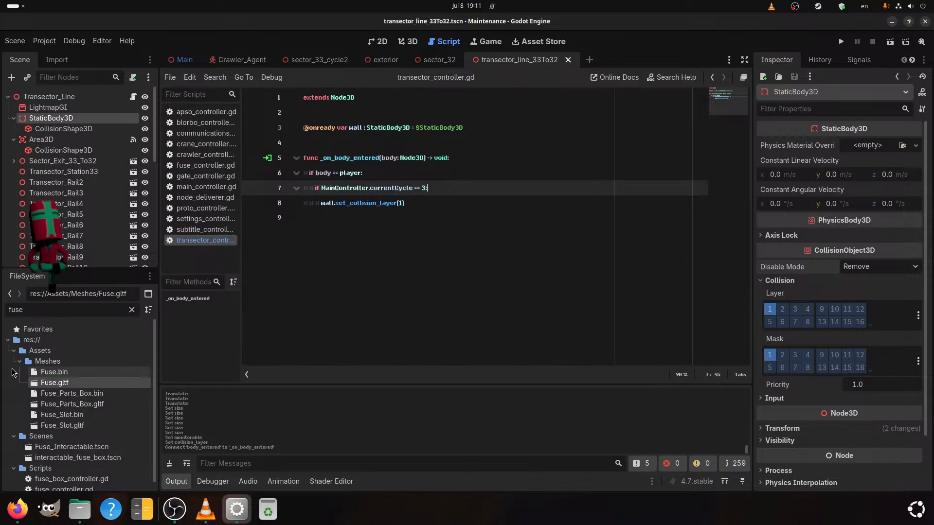
Find complete_transector_carriage.tscn by filtering the project files for "carri", open it, and close the transector_line_33To32 scene
double_click(85, 307)
type("carri")
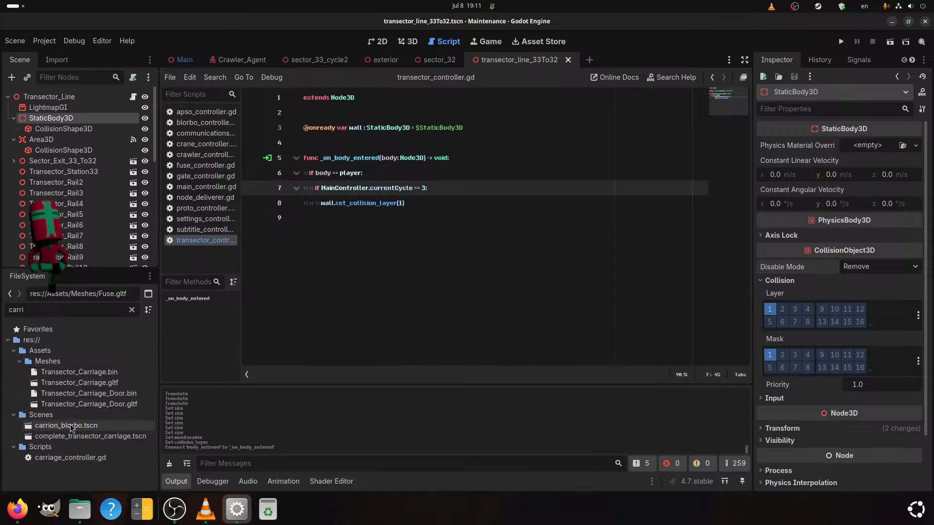
double_click(93, 436)
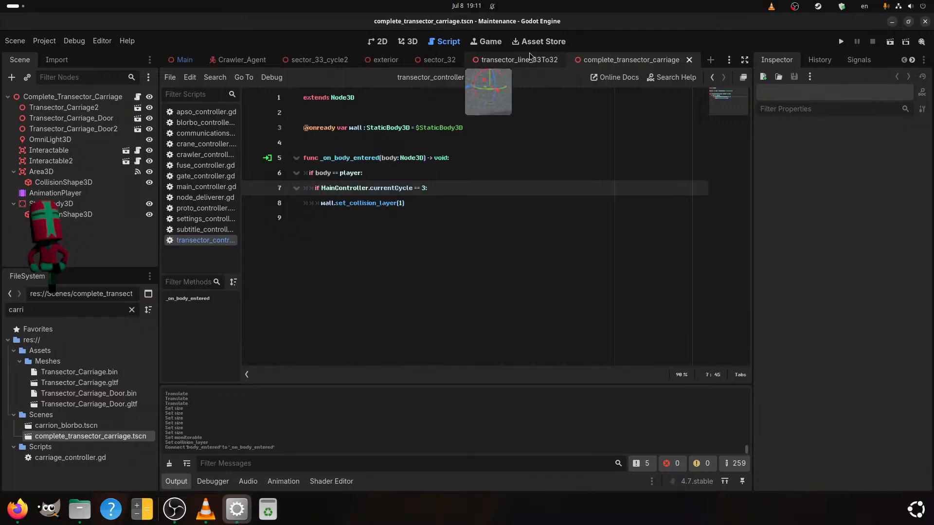
left_click(554, 60)
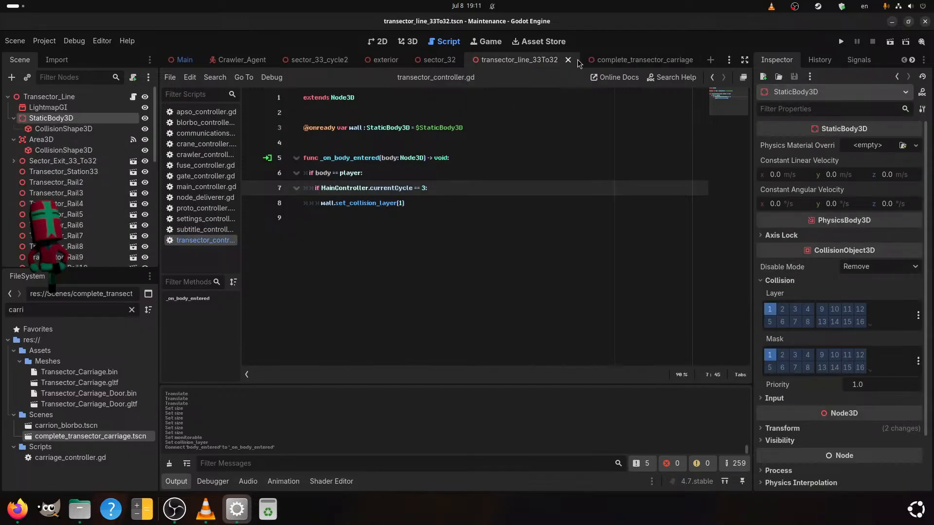
left_click(568, 59)
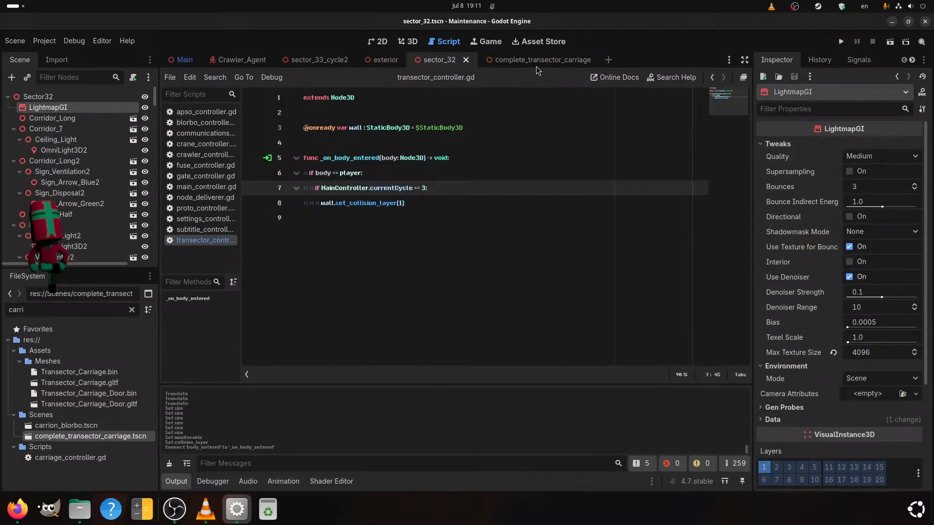
left_click(537, 63)
Inspect the transector carriage in the 3D view and select its Transector_Carriage2 node
left_click(409, 41)
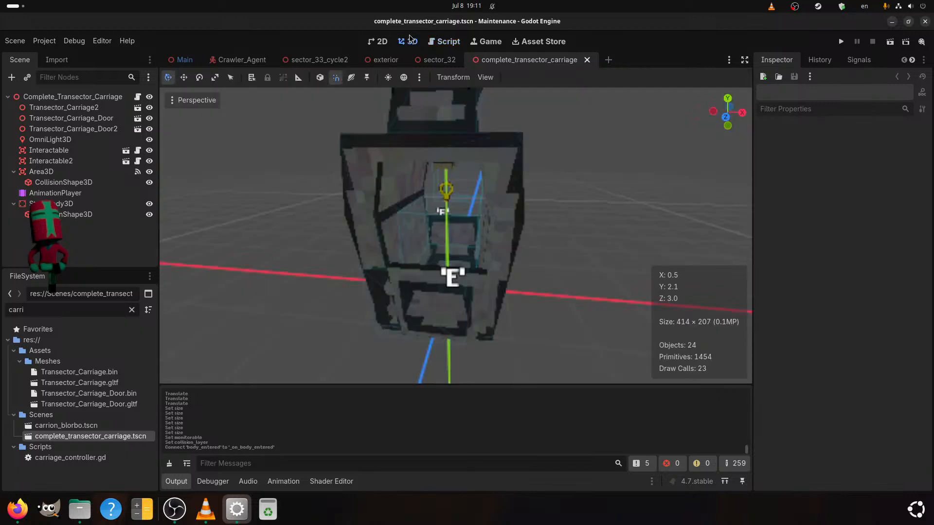
scroll(491, 201, "down", 5)
scroll(491, 202, "up", 4)
middle_click_drag(491, 201, 339, 245)
scroll(482, 224, "down", 2)
left_click(373, 222)
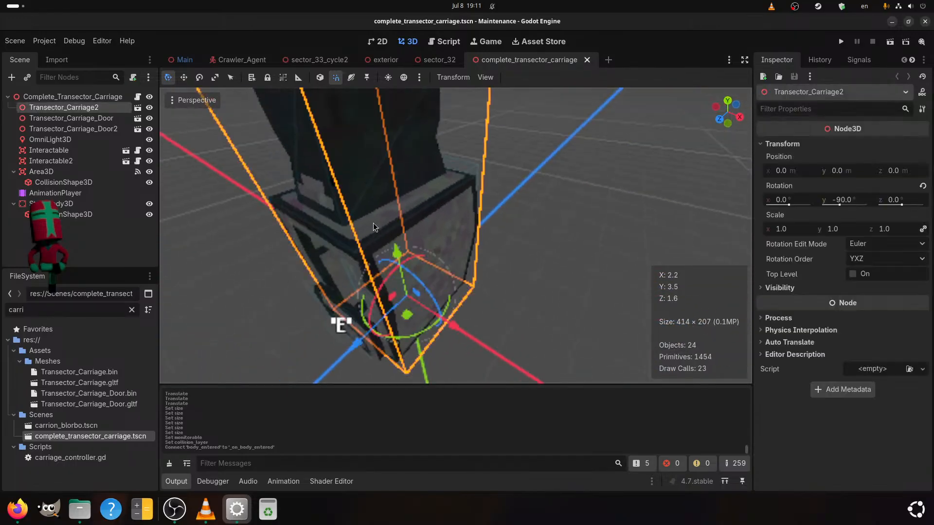
Open the carriage root node's carriage_controller.gd script and read its variables, _ready, and door interaction functions
left_click(137, 97)
scroll(383, 263, "up", 3)
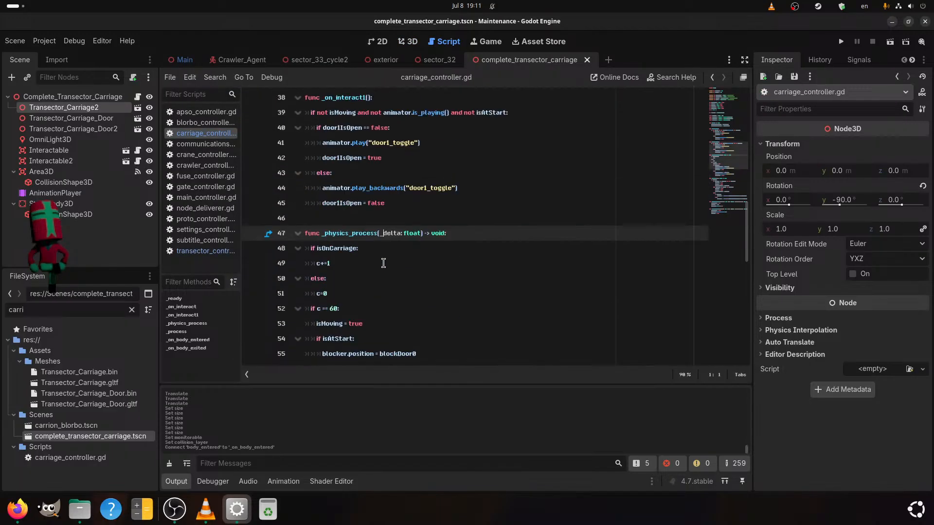
scroll(383, 263, "up", 6)
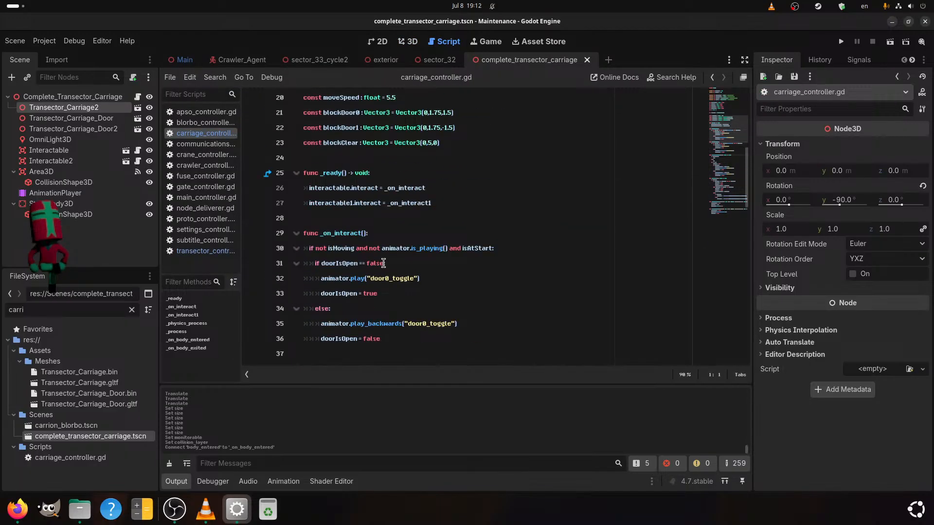
scroll(383, 263, "up", 3)
scroll(383, 263, "up", 3)
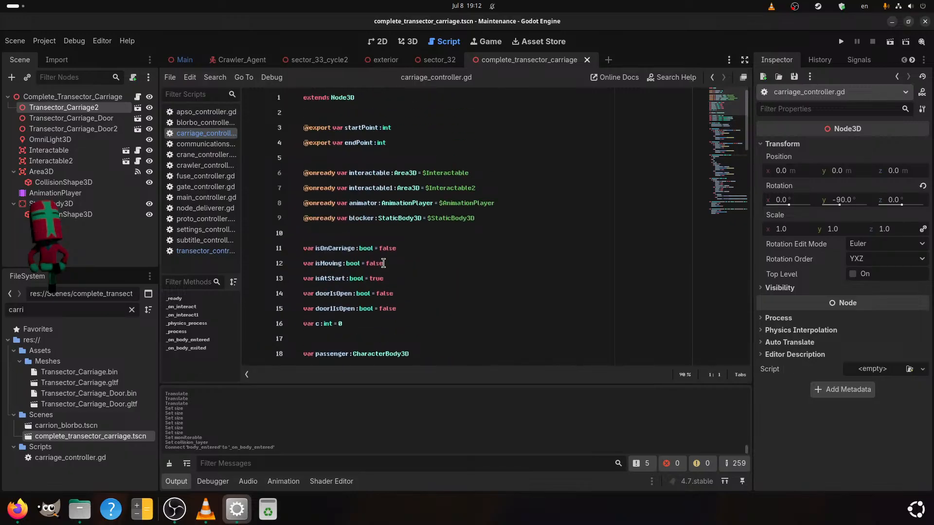
scroll(383, 263, "down", 3)
scroll(383, 263, "down", 2)
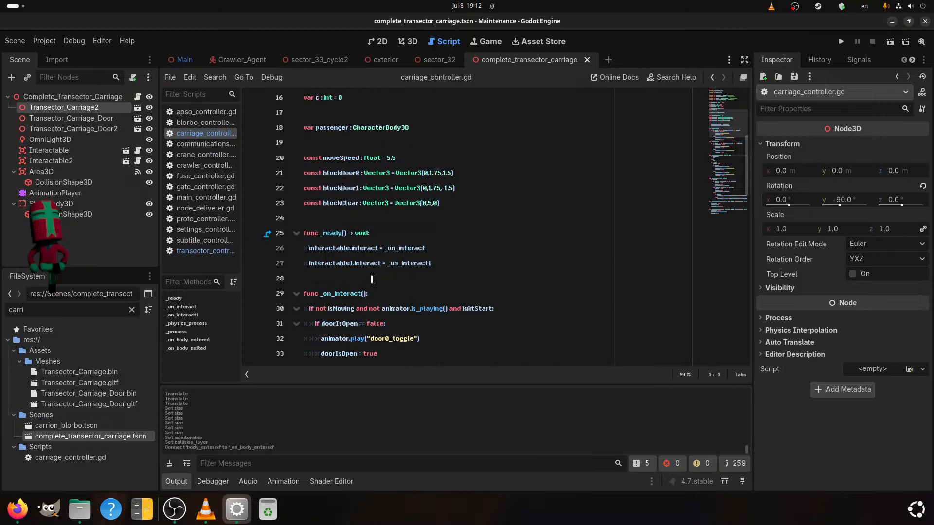
scroll(371, 280, "down", 2)
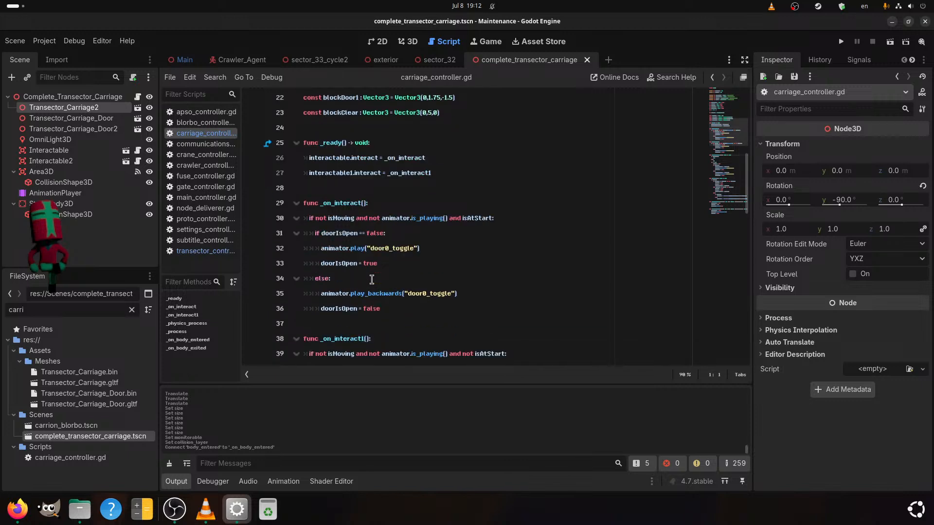
scroll(382, 174, "down", 2)
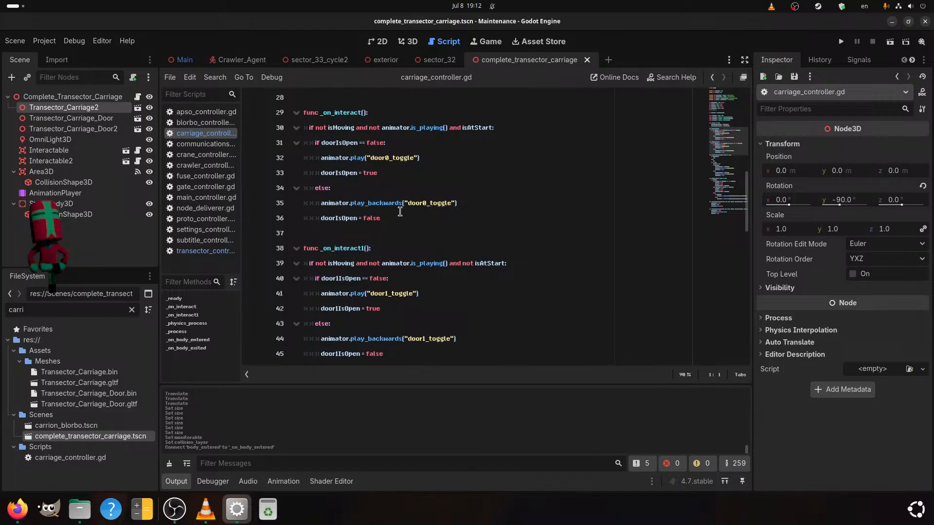
Review the carriage movement code and the _on_body_entered and _on_body_exited handlers in carriage_controller.gd
scroll(399, 212, "down", 6)
scroll(400, 211, "down", 3)
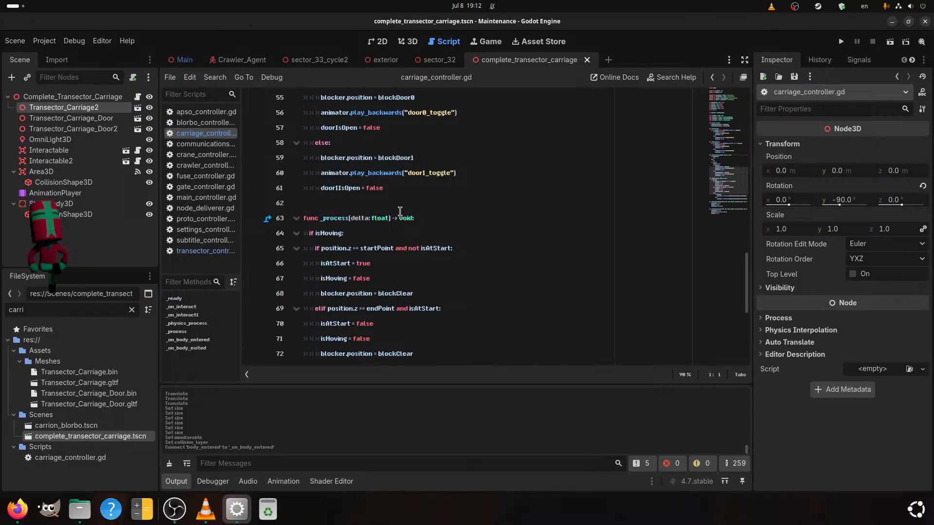
scroll(399, 211, "down", 3)
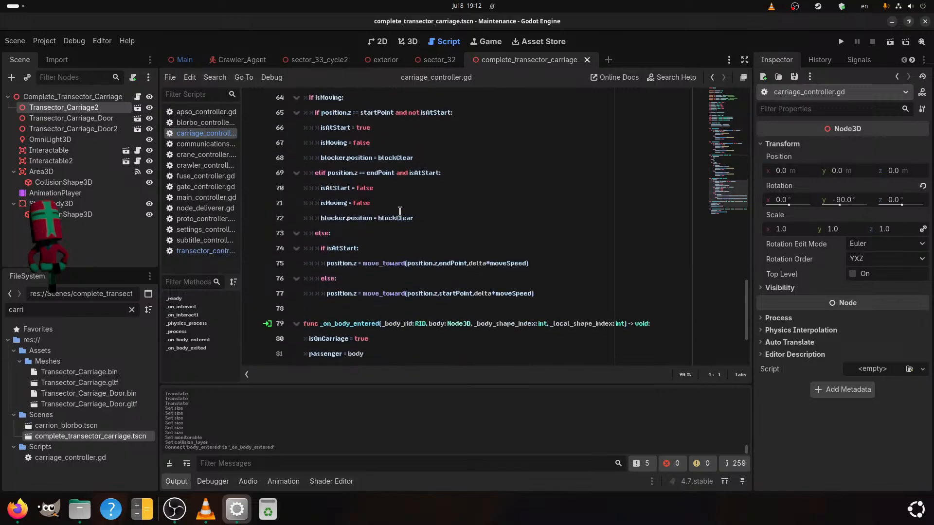
scroll(399, 212, "down", 1)
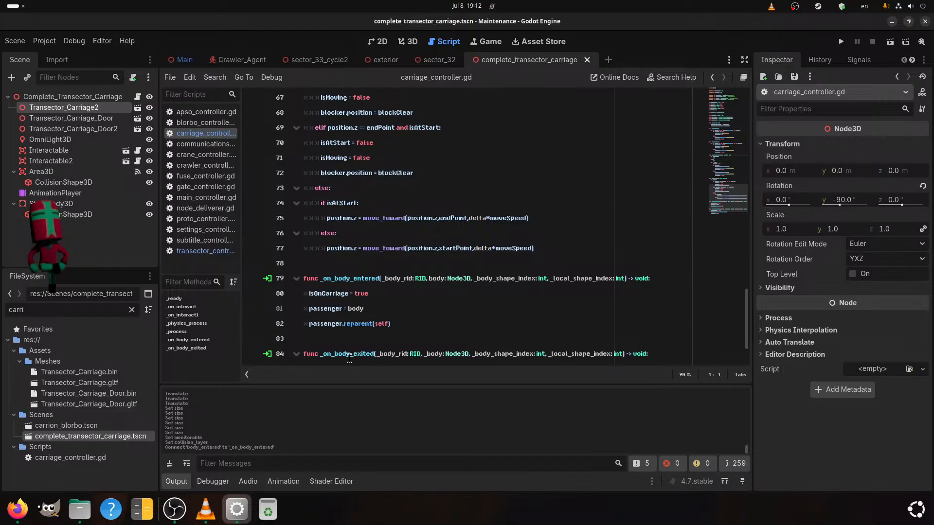
mouse_move(334, 319)
scroll(418, 290, "down", 1)
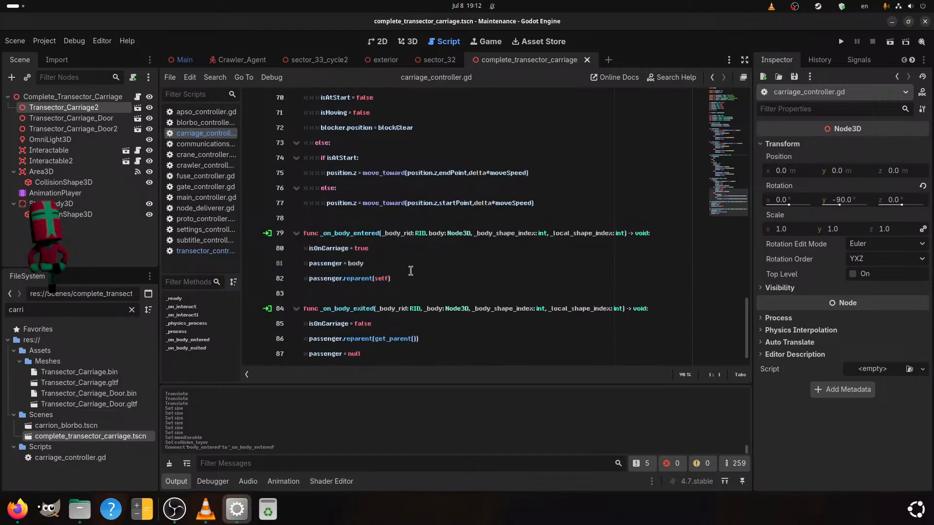
scroll(411, 273, "down", 1)
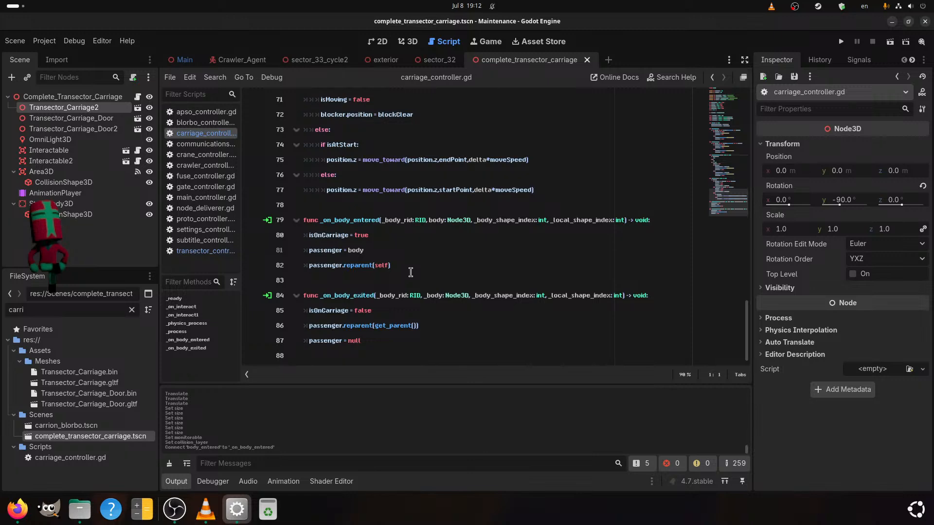
scroll(411, 273, "up", 3)
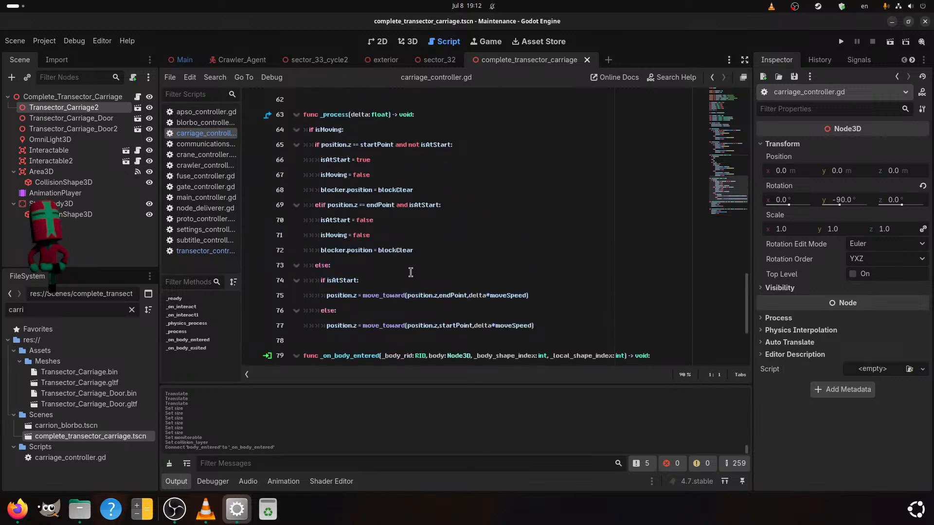
scroll(411, 272, "up", 9)
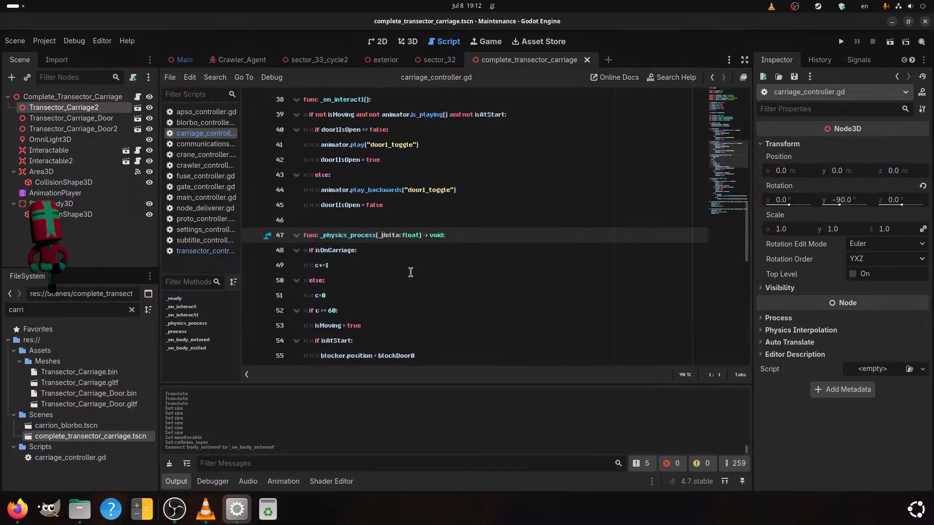
scroll(411, 272, "up", 1)
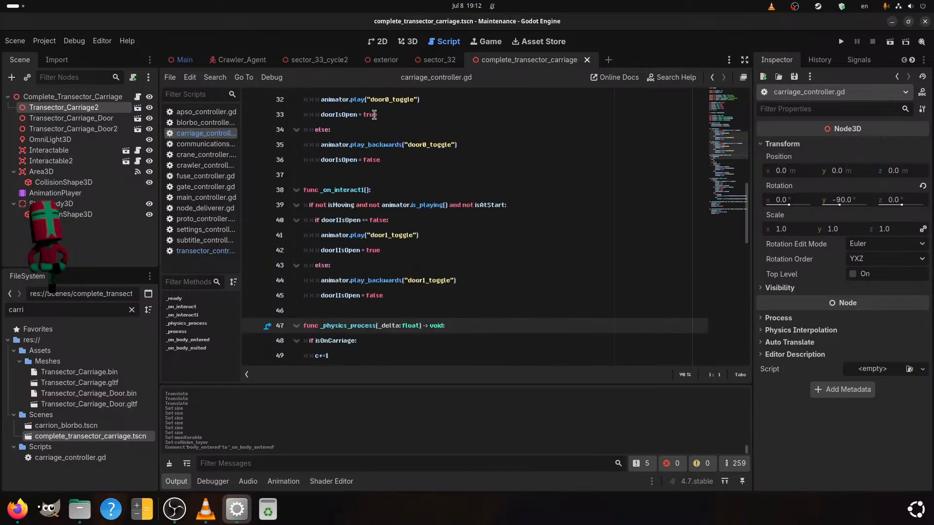
Instance complete_transector_carriage.tscn under the Main scene's root node and place it directly below Transector_Line in the scene tree
left_click(181, 60)
left_click(407, 42)
scroll(411, 231, "up", 1)
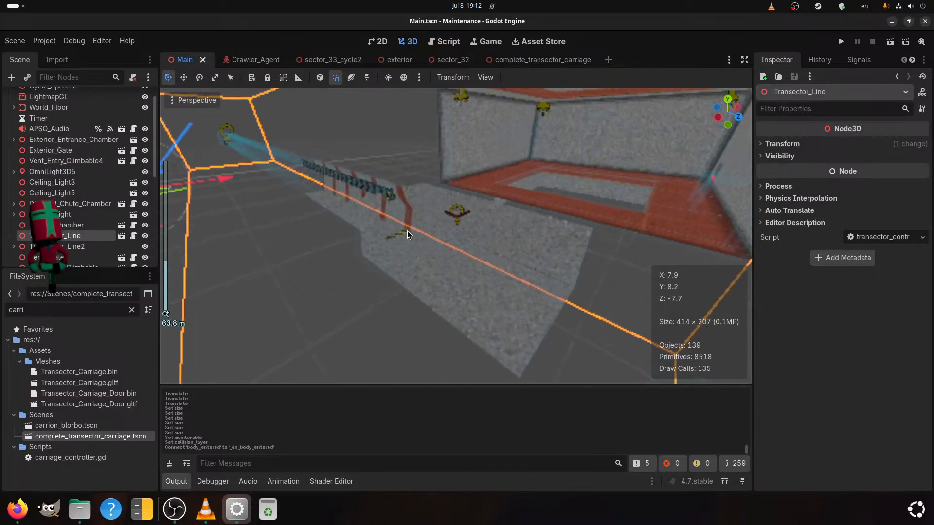
scroll(407, 241, "down", 5)
scroll(407, 241, "up", 7)
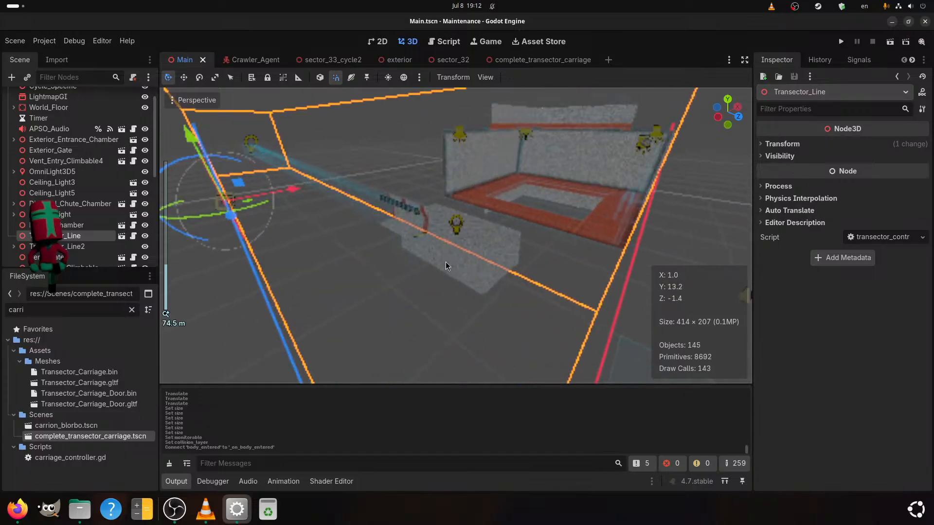
scroll(507, 261, "up", 2)
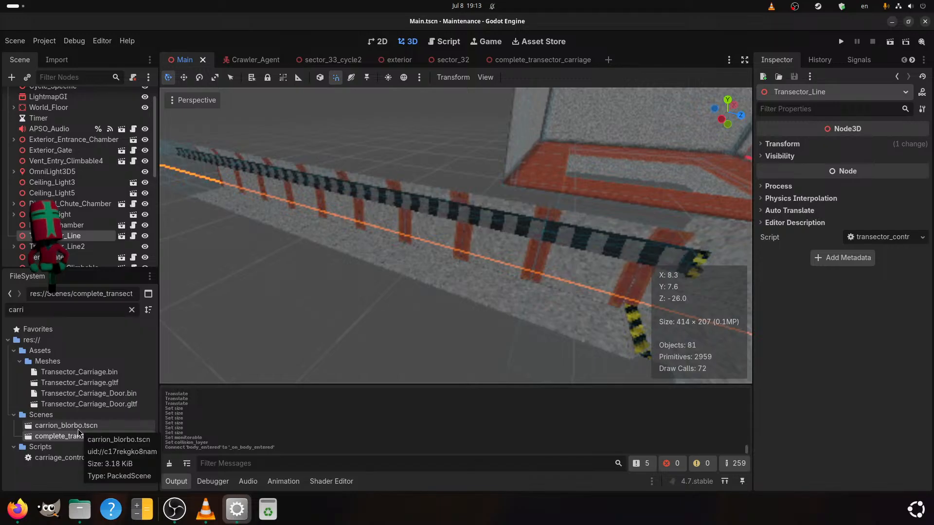
mouse_move(60, 439)
left_mouse_down()
mouse_move(93, 383)
mouse_move(64, 257)
mouse_move(63, 96)
left_mouse_up()
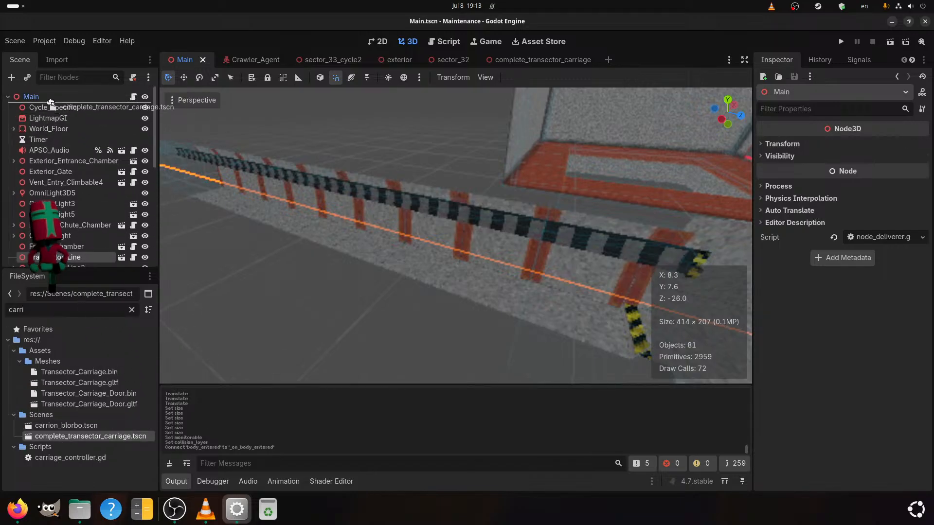
scroll(72, 254, "down", 5)
scroll(72, 251, "down", 5)
scroll(73, 249, "up", 10)
left_click_drag(74, 107, 61, 211)
Move the new transector carriage to the yellow-and-black striped threshold at the transector line's doorway, and save the Main scene
scroll(279, 264, "down", 10)
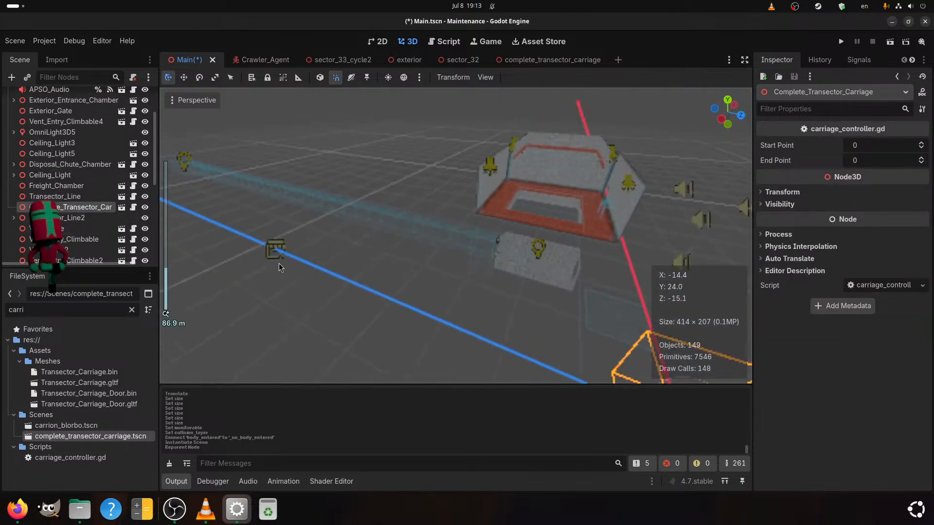
left_click_drag(590, 377, 521, 332)
scroll(521, 332, "up", 5)
middle_click_drag(521, 332, 529, 326)
scroll(530, 325, "down", 4)
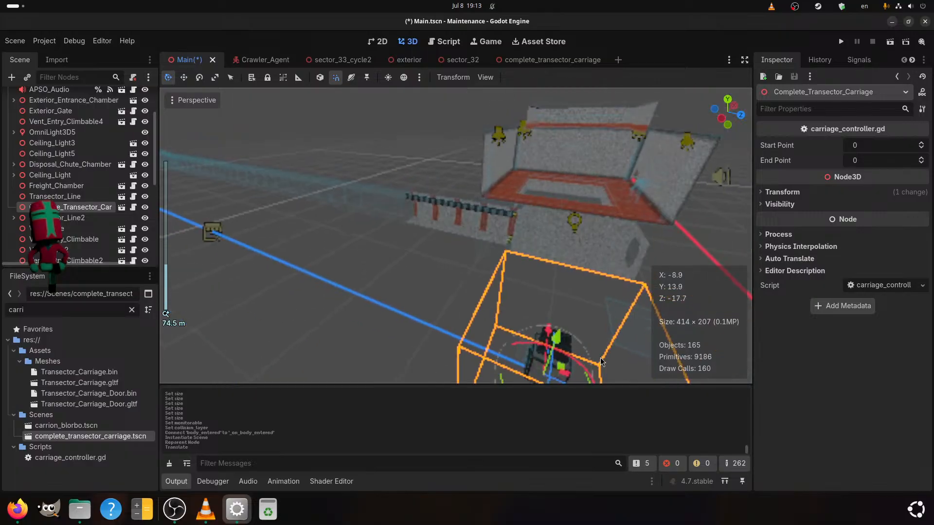
left_click_drag(570, 337, 505, 314)
scroll(506, 320, "up", 4)
middle_click_drag(506, 320, 487, 290)
left_click_drag(482, 248, 604, 213)
scroll(605, 213, "up", 2)
middle_click_drag(596, 216, 464, 264, "shift")
scroll(500, 270, "up", 2)
key("ctrl+s")
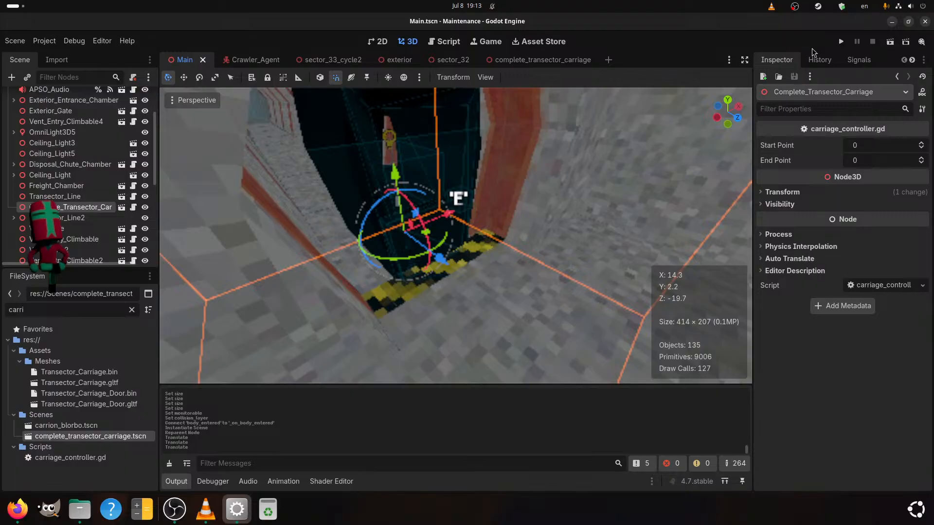
Run the project and set anisotropic filtering to Off and shadow atlas size to Full in the game's video settings
left_click(844, 43)
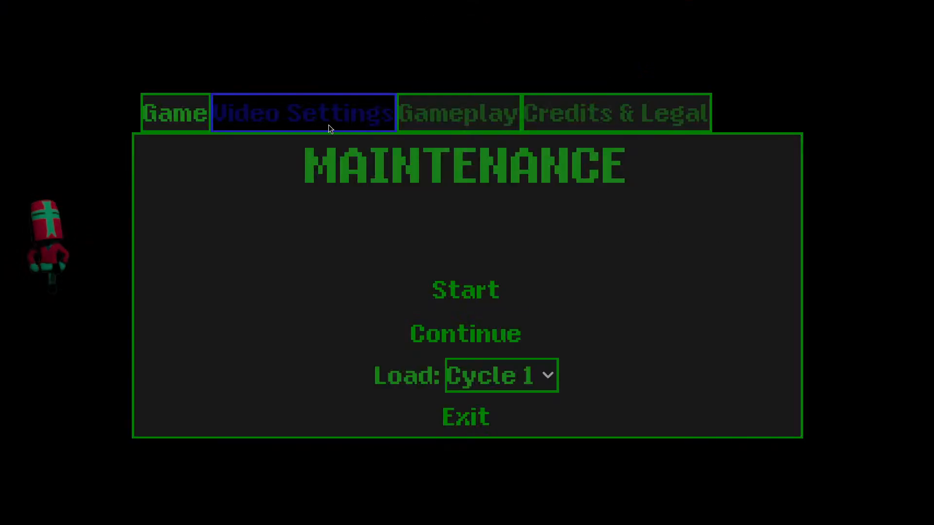
left_click(330, 128)
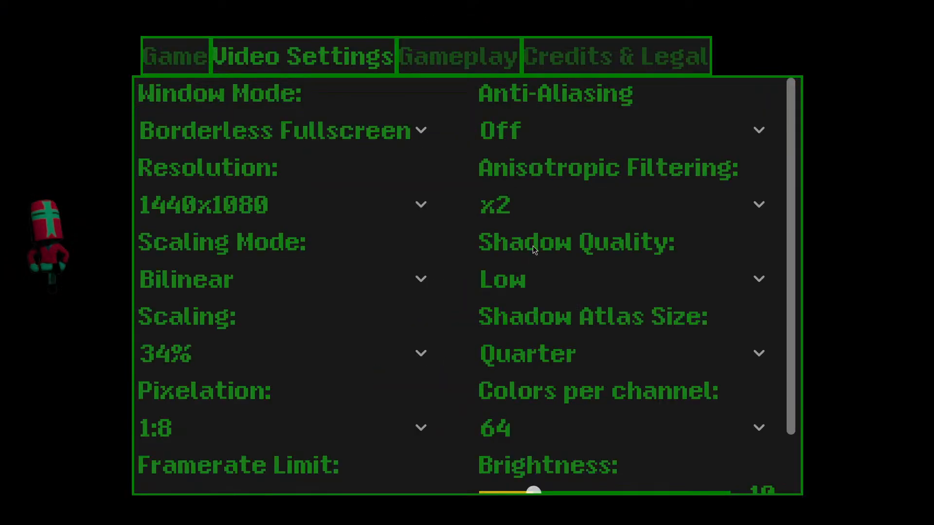
left_click(535, 211)
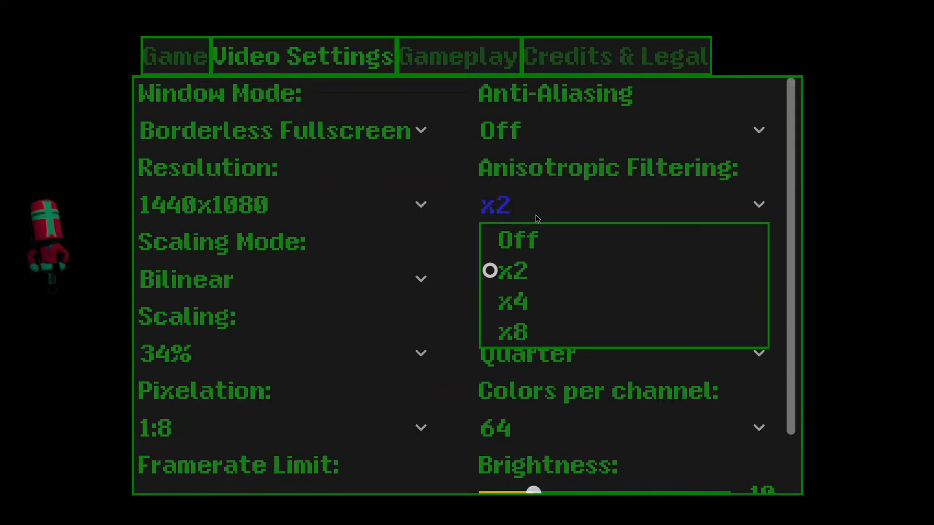
left_click(514, 234)
scroll(567, 331, "down", 1)
left_click(564, 302)
left_click(563, 427)
left_click(535, 302)
left_click(532, 398)
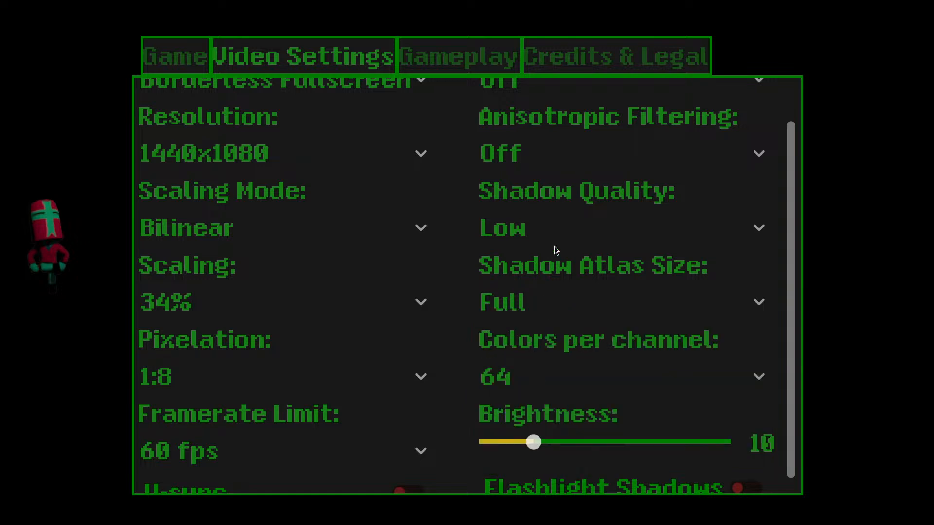
Set the shadow quality to High, the brightness to 9, and enable flashlight shadows
left_click(534, 228)
left_click(534, 323)
left_click(551, 217)
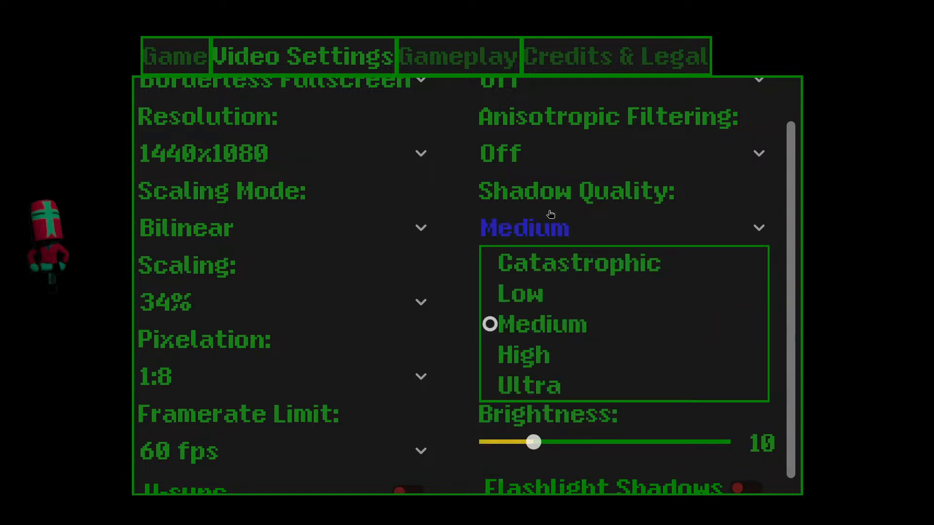
left_click(522, 353)
scroll(527, 436, "down", 1)
left_click(528, 465)
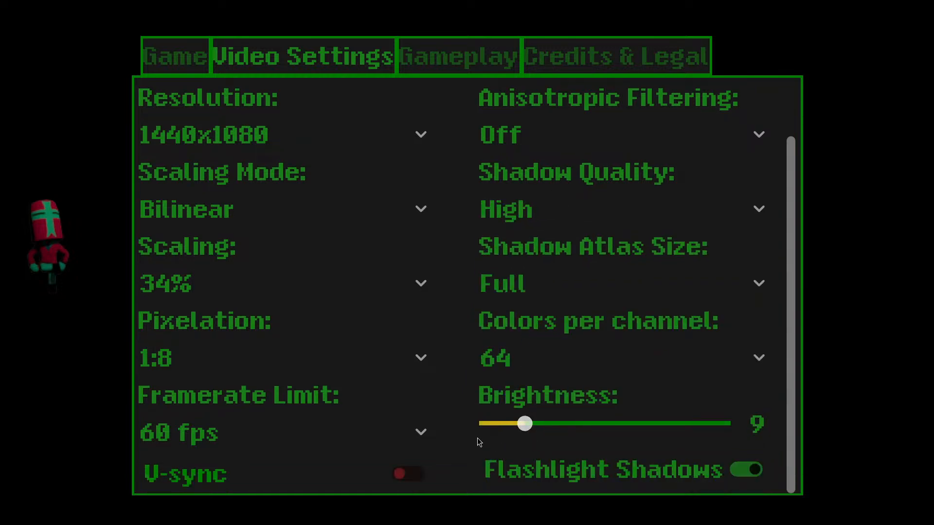
Set the game's rendering scaling to 50%
left_click(238, 304)
left_click(226, 331)
scroll(284, 281, "up", 4)
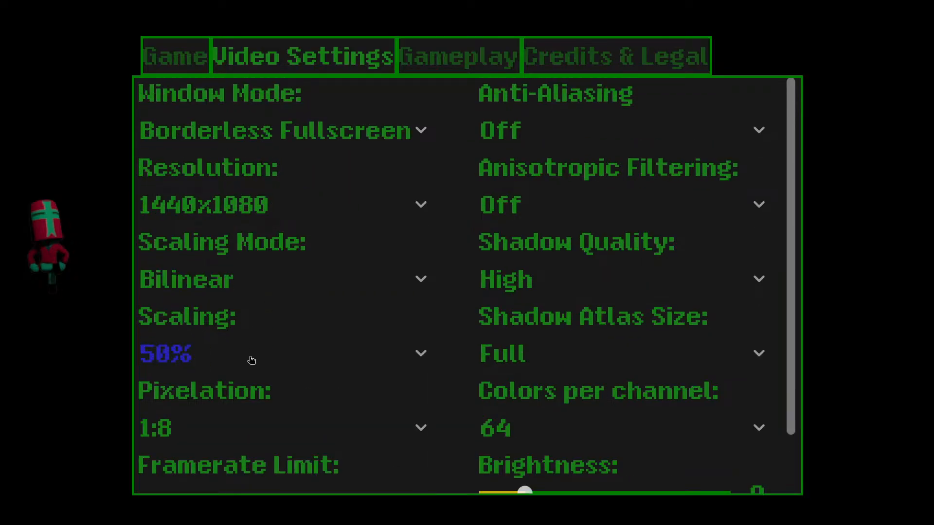
Set the shadow quality to Medium, try the Half shadow atlas size, and return the atlas size to Full
left_click(617, 351)
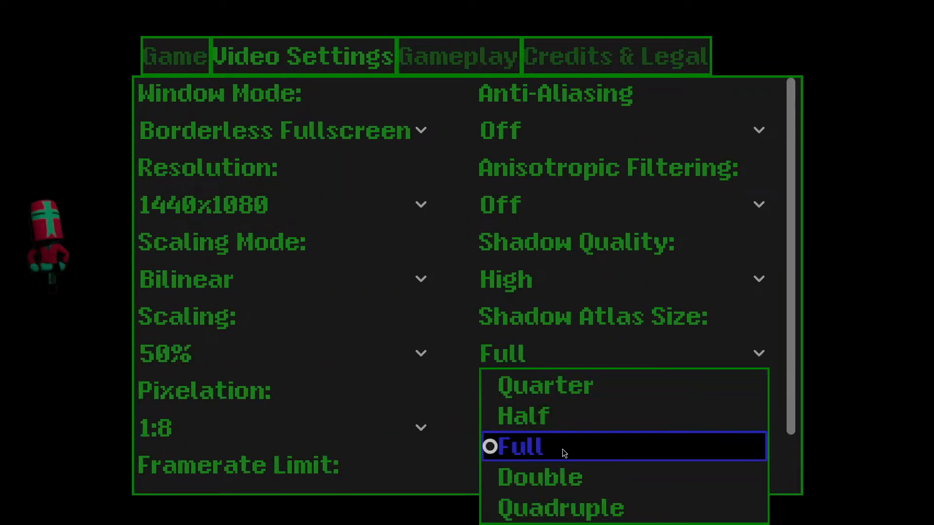
left_click(544, 419)
left_click(554, 279)
left_click(530, 387)
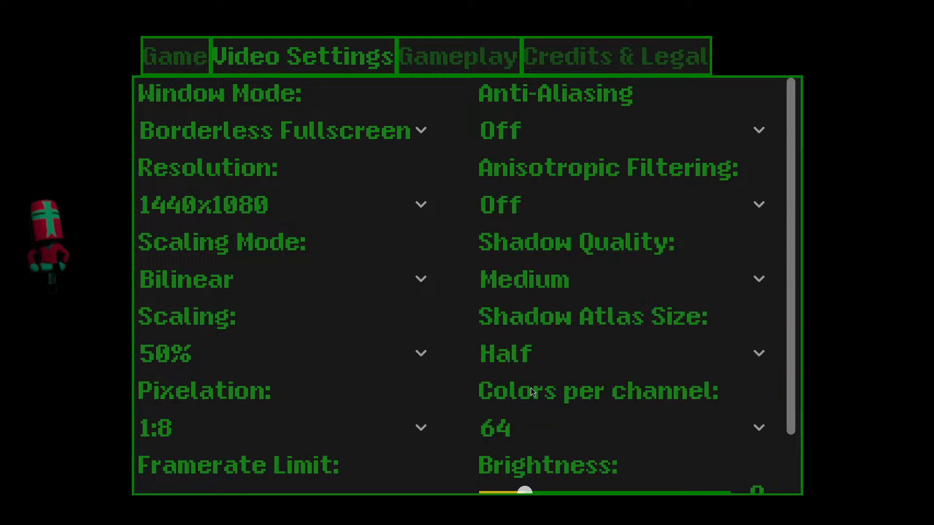
left_click(523, 355)
left_click(530, 444)
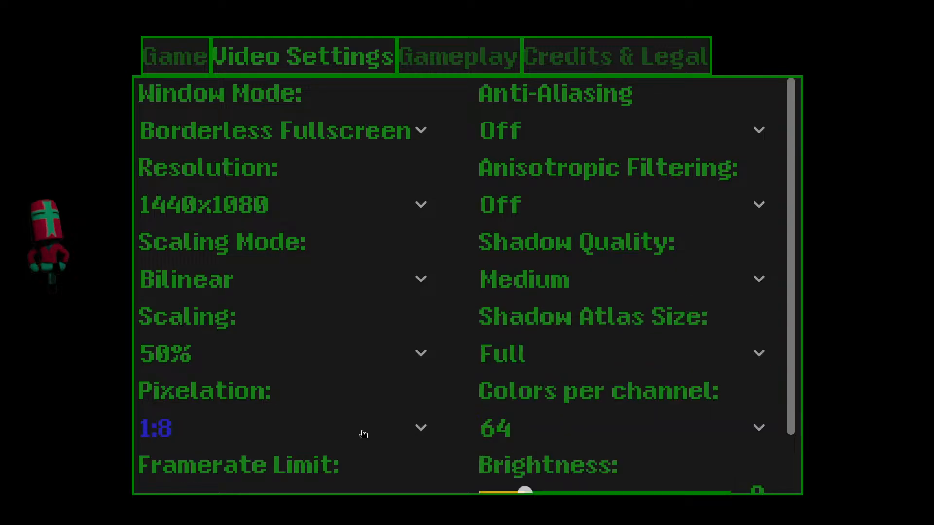
Set the game's rendering scaling to 22%, keeping the scaling mode at Bilinear
left_click(211, 366)
left_click(212, 245)
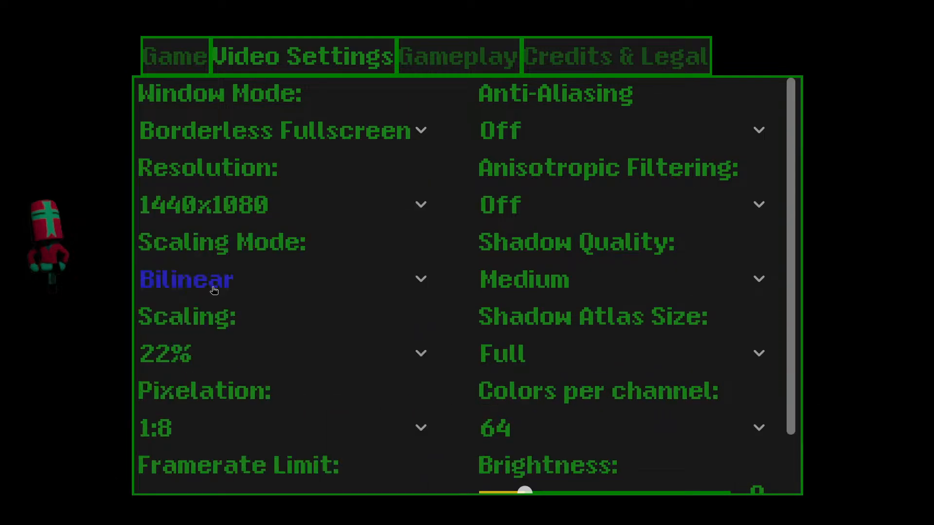
left_click(191, 337)
left_click(228, 228)
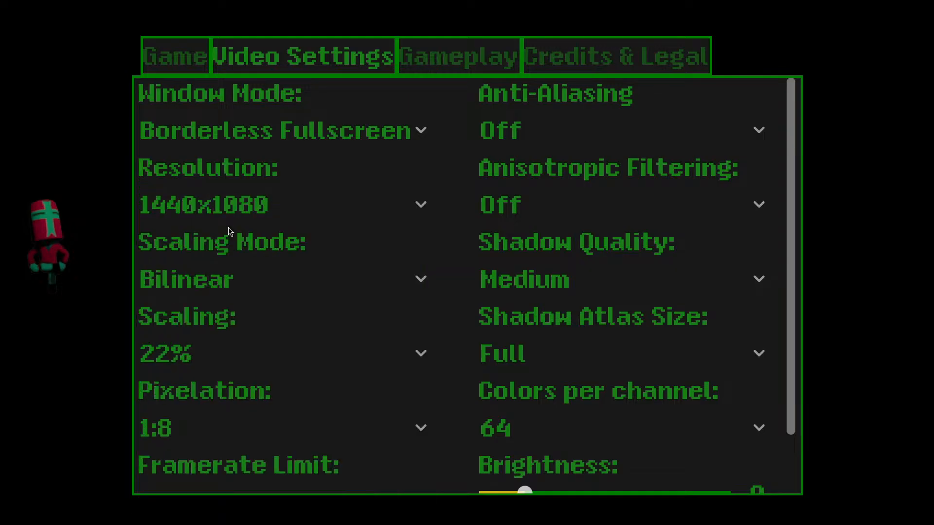
Load another cycle from the game's main menu, open the door to Sector 32, and walk down the corridor to the carriage
left_click(162, 59)
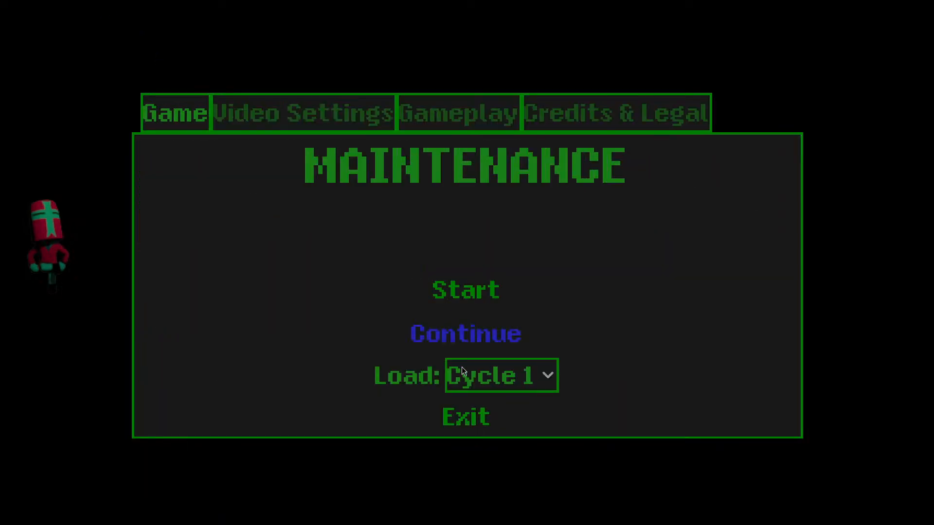
left_click(501, 376)
left_click(511, 471)
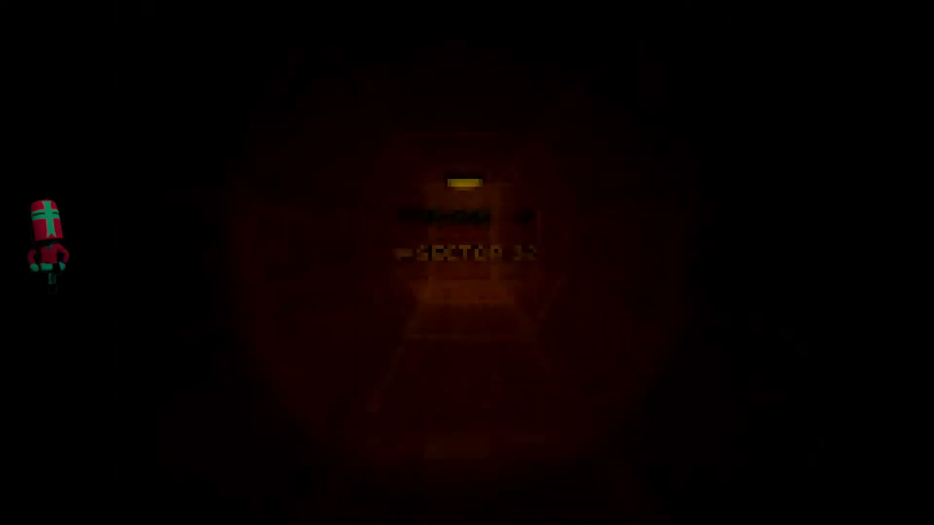
key("w")
key("e")
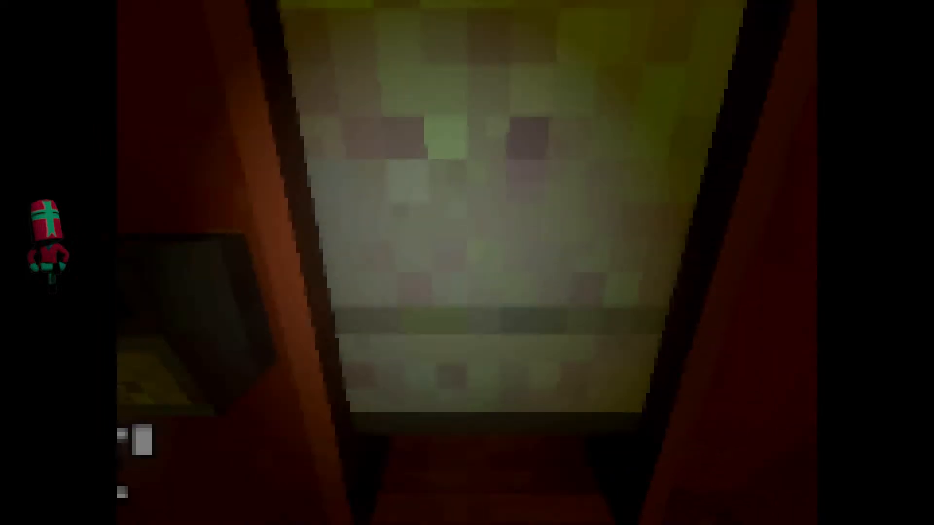
key("w")
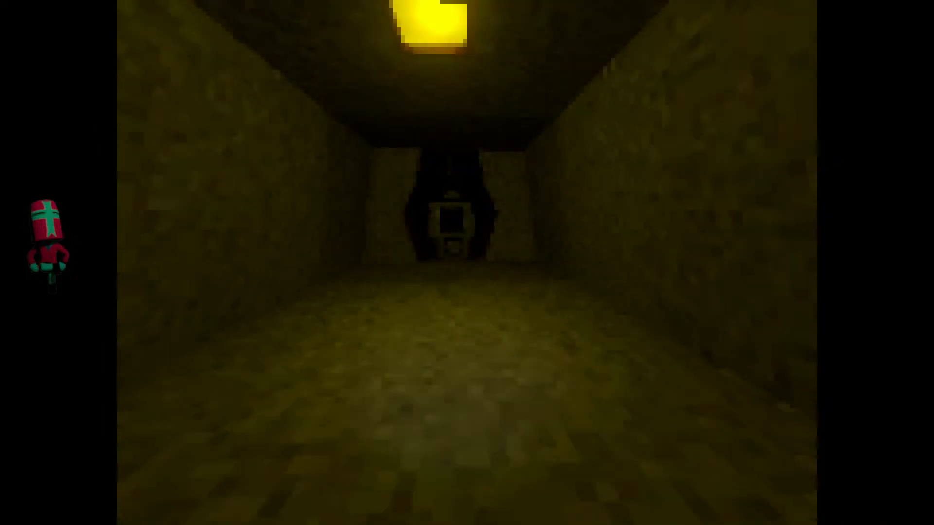
key("w")
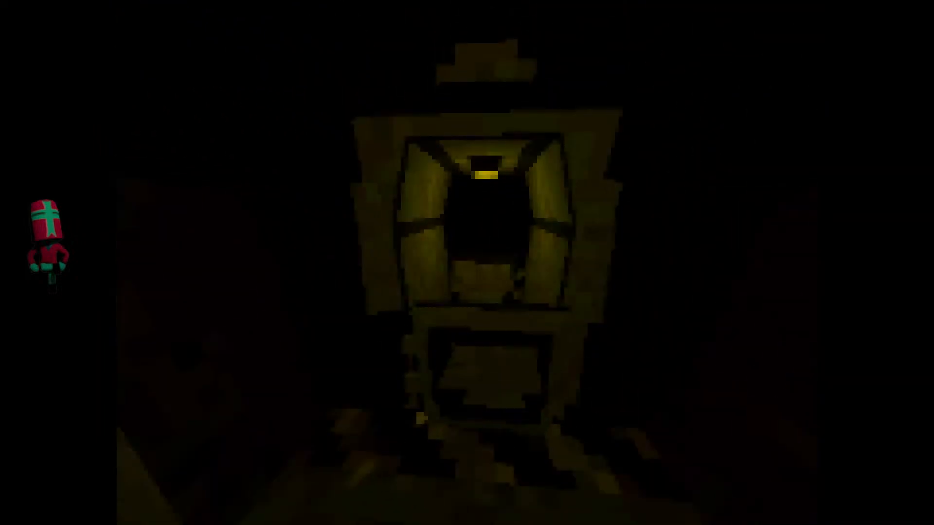
Open the transector carriage's door and test walking over the striped threshold into the carriage
key("e")
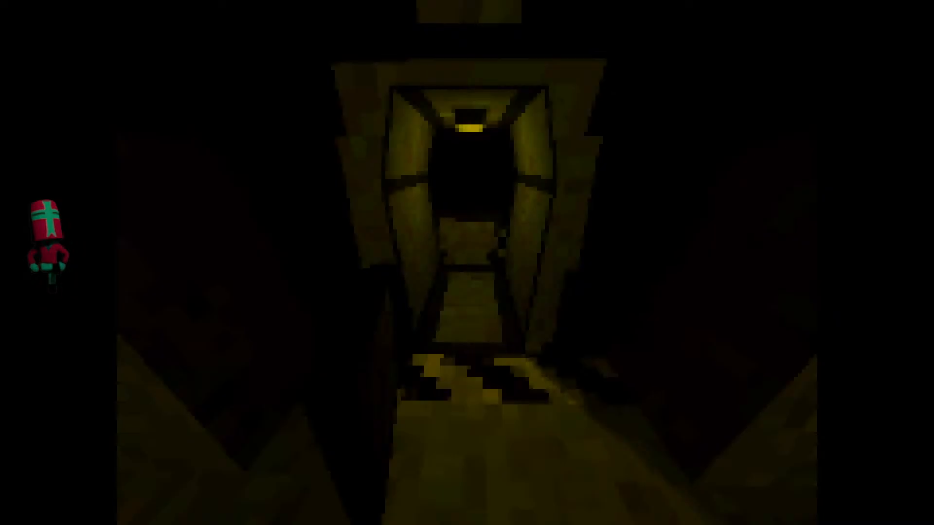
key("w")
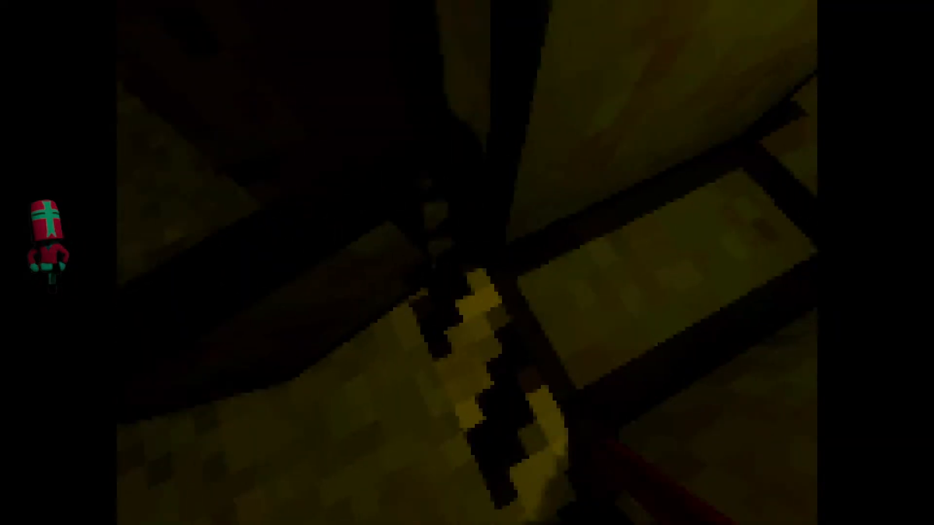
key("s")
key("w")
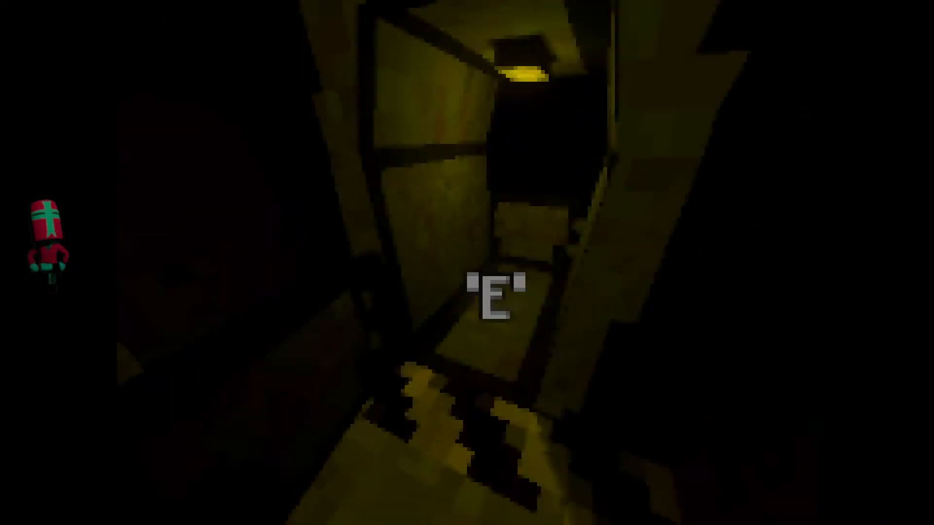